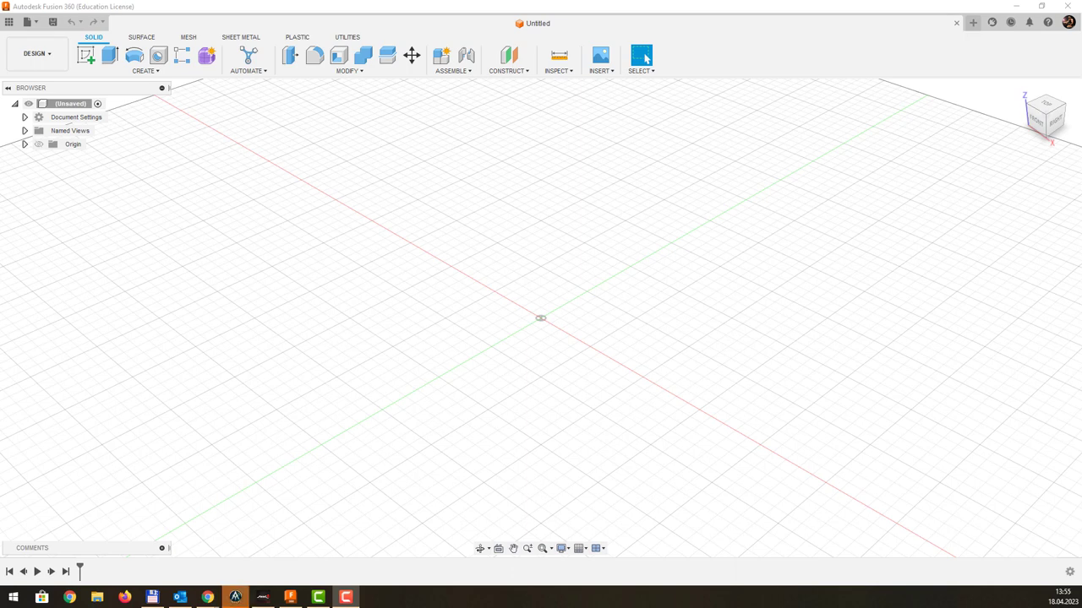
- Open a new sketch on the XY origin plane and zoom out to see it
{"action": "left_click", "coordinate": [85, 56]}
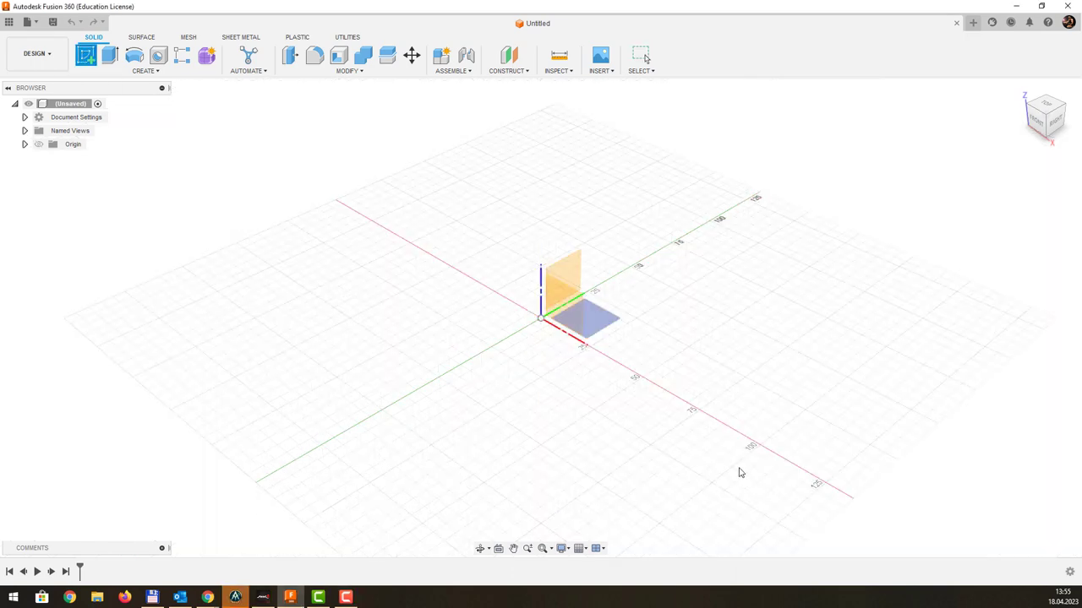
{"action": "left_click", "coordinate": [604, 330]}
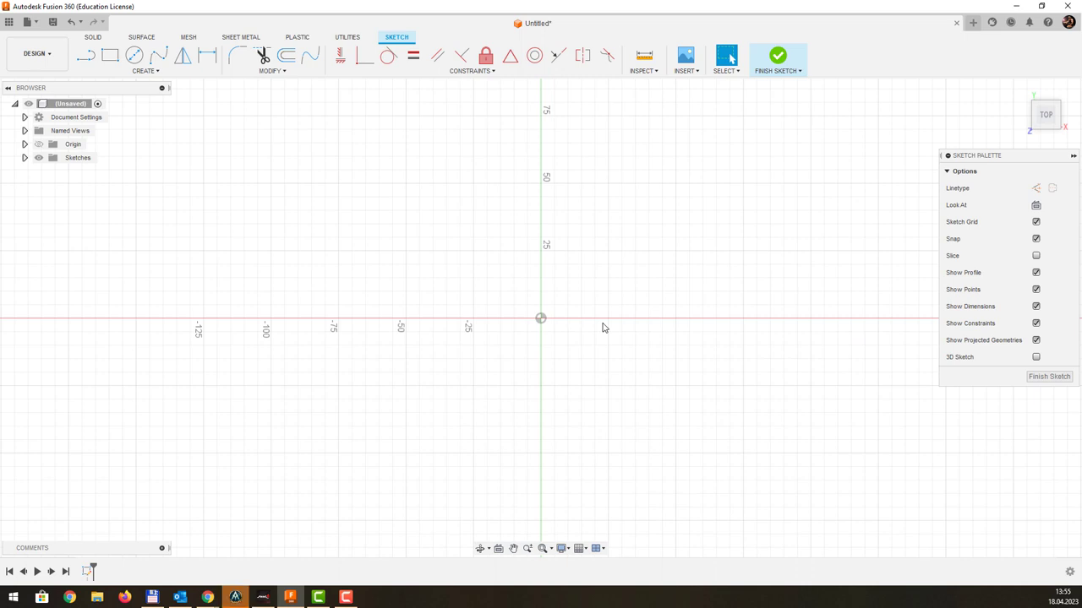
{"action": "scroll", "coordinate": [447, 296], "scroll_direction": "down", "scroll_amount": 3}
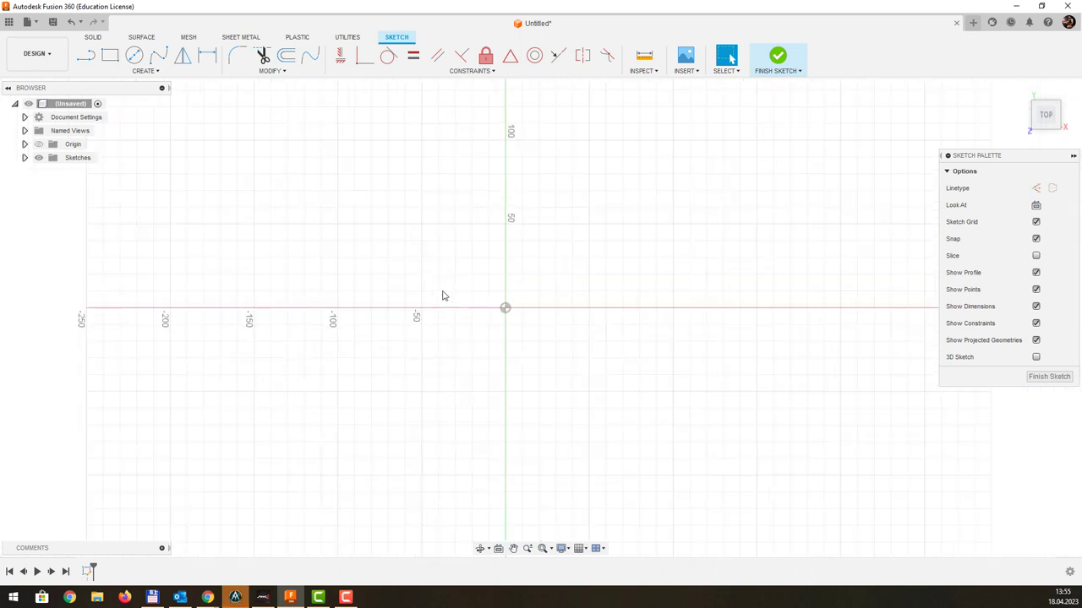
{"action": "scroll", "coordinate": [439, 294], "scroll_direction": "down", "scroll_amount": 2}
{"action": "scroll", "coordinate": [437, 293], "scroll_direction": "down", "scroll_amount": 2}
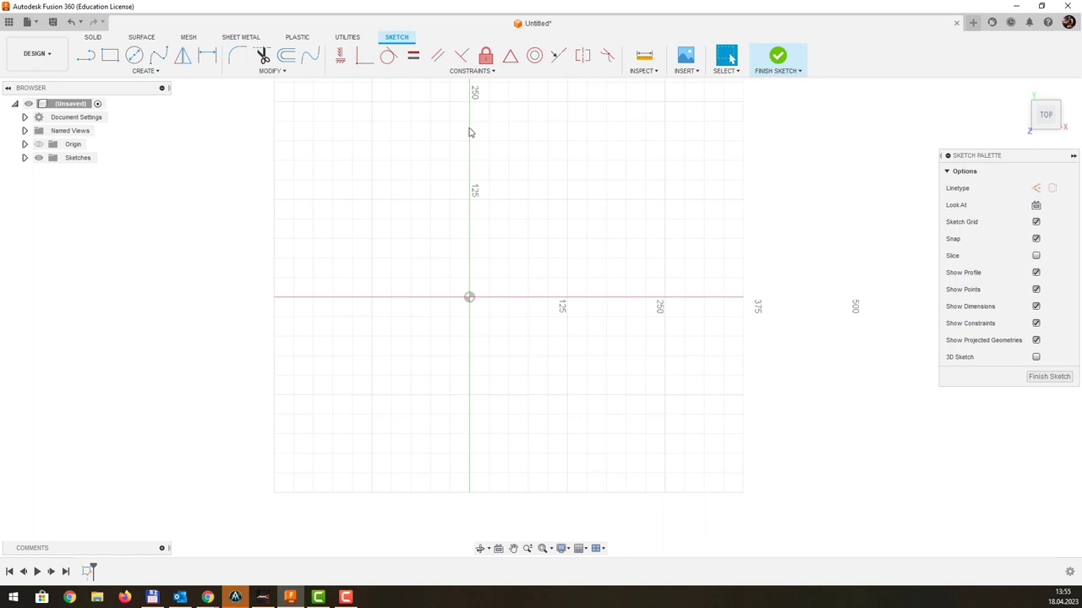
{"action": "left_click", "coordinate": [473, 72]}
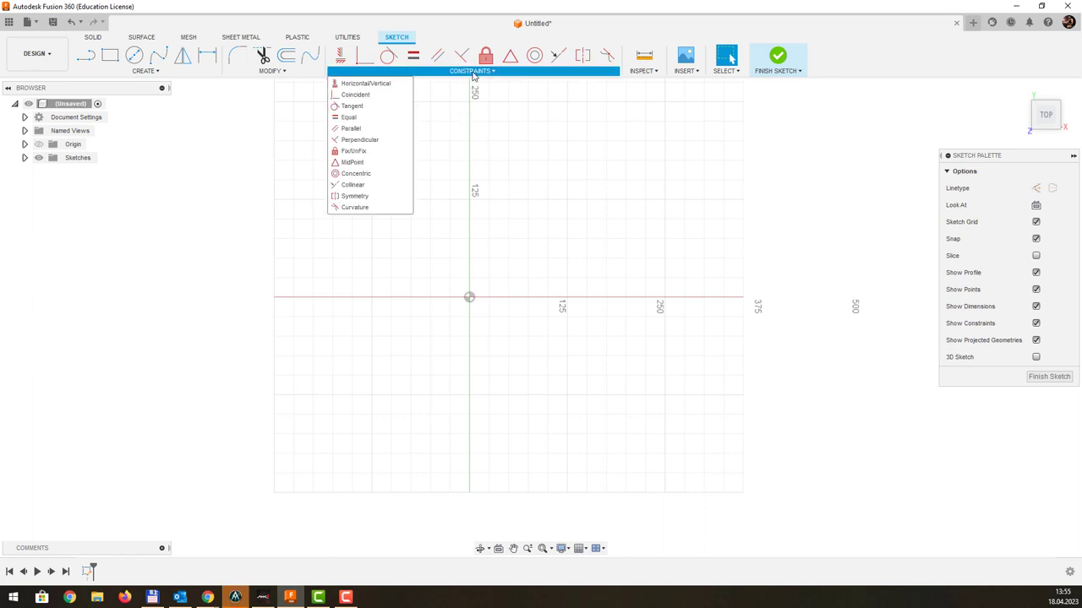
{"action": "left_click", "coordinate": [472, 71]}
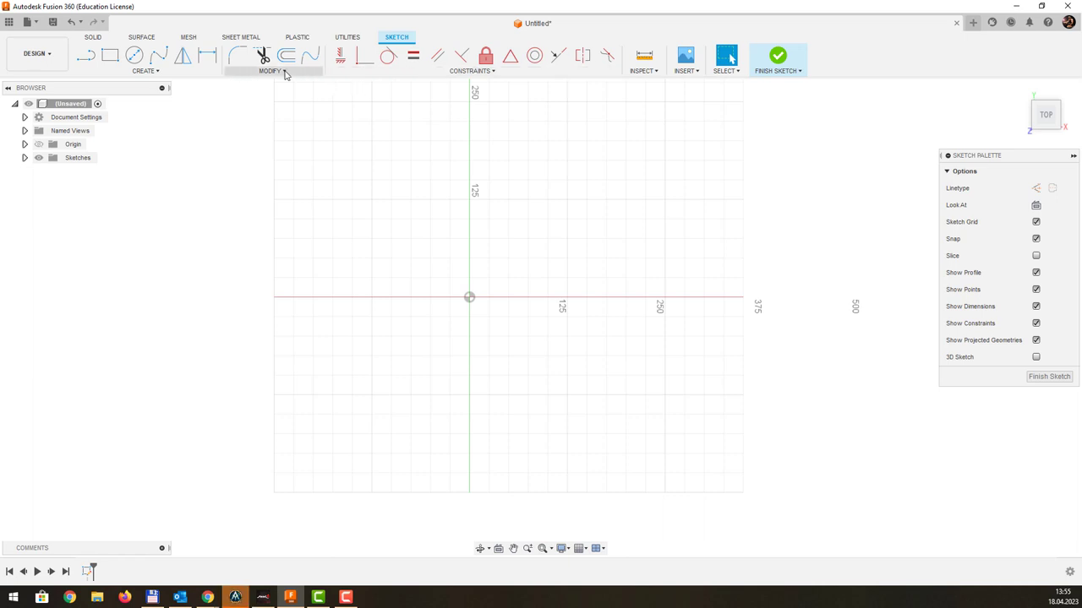
{"action": "left_click", "coordinate": [285, 73]}
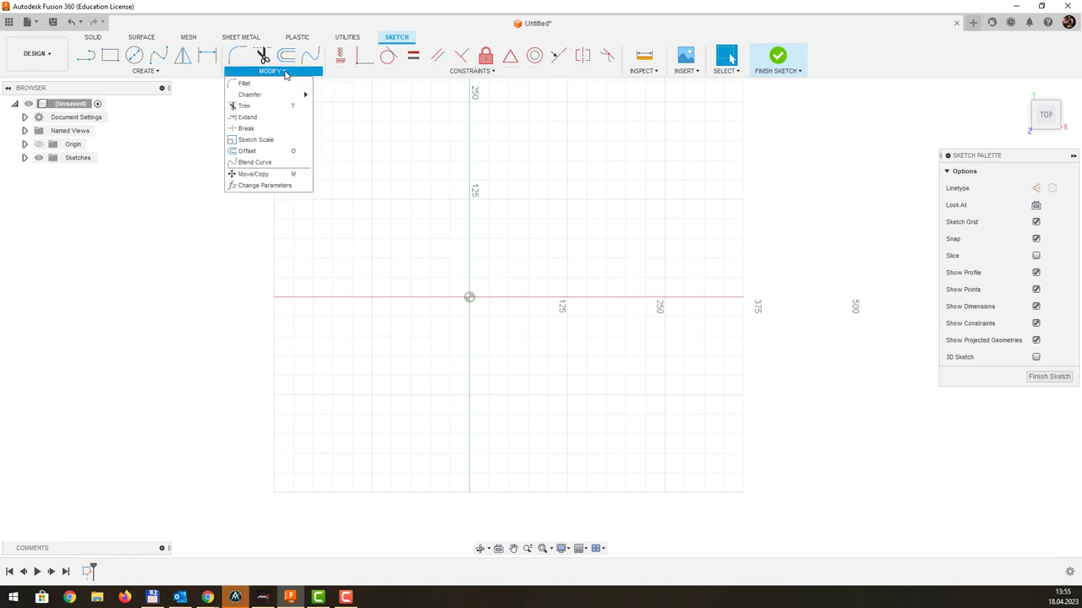
{"action": "left_click", "coordinate": [286, 75]}
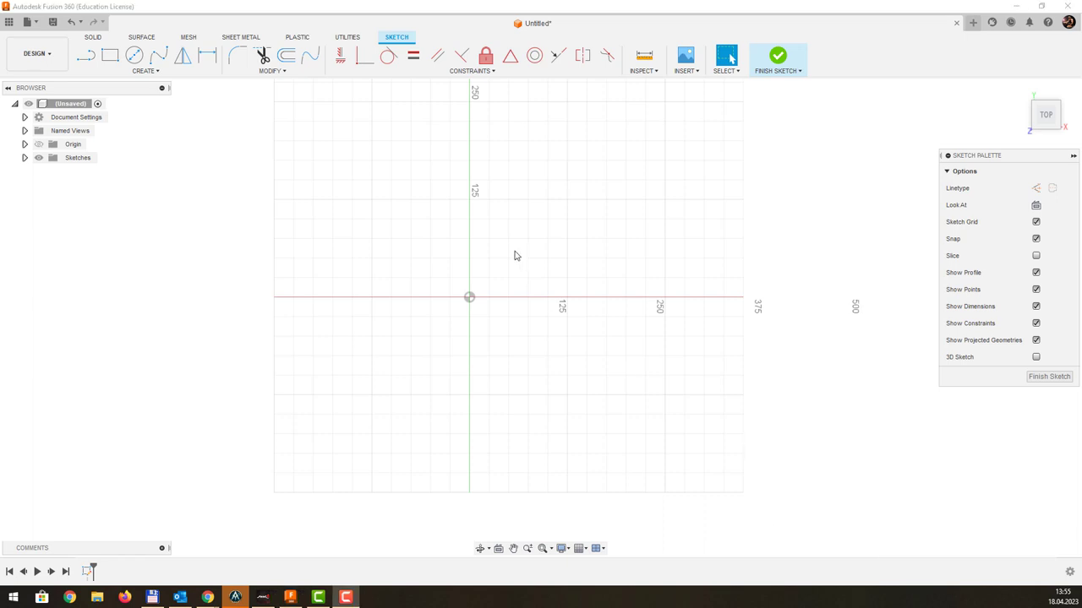
- Draw a centre-diameter circle left of the origin and dimension it at 55 mm
{"action": "left_click", "coordinate": [134, 54]}
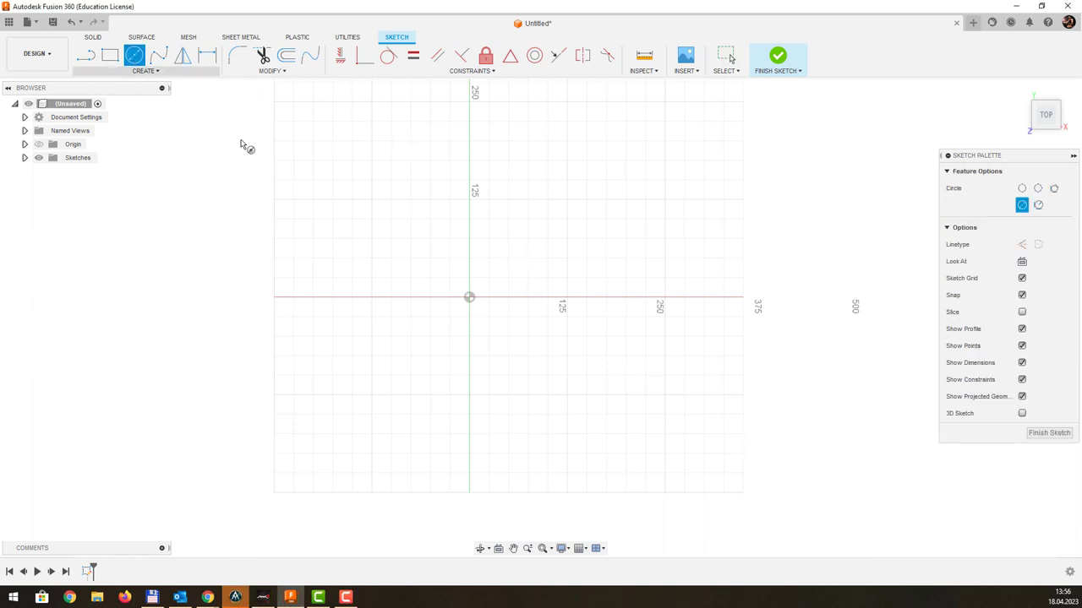
{"action": "left_click", "coordinate": [332, 278]}
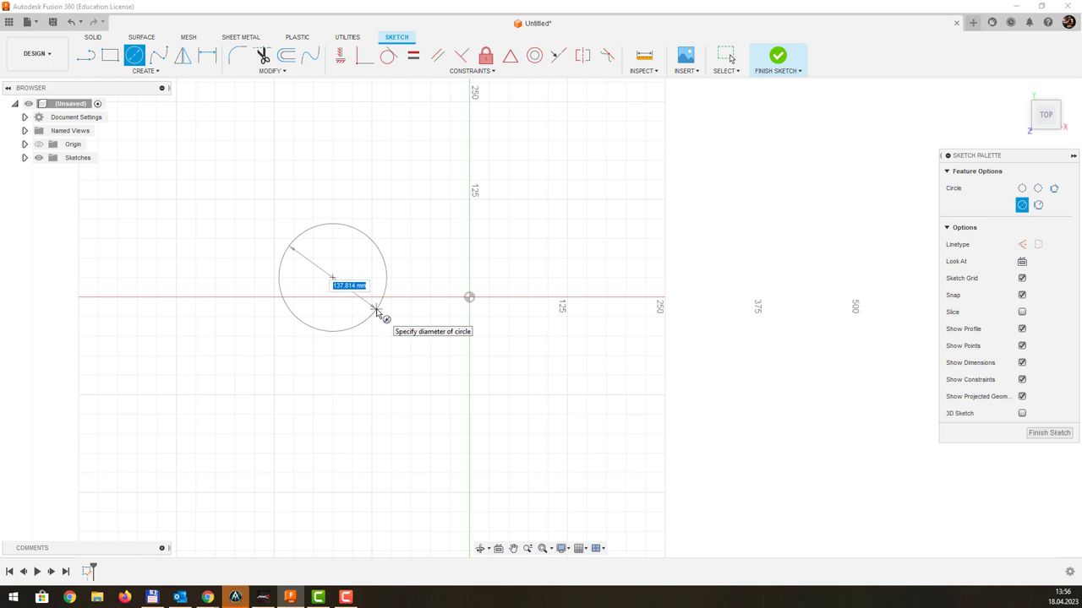
{"action": "key", "text": "Tab"}
{"action": "key", "text": "Return"}
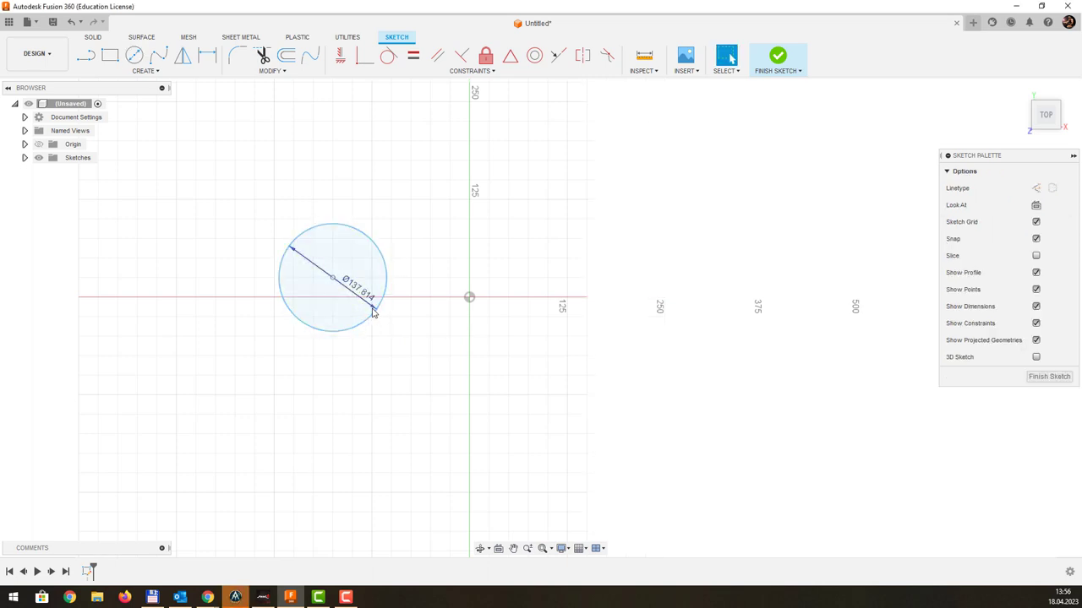
{"action": "left_click_drag", "start_coordinate": [365, 304], "coordinate": [372, 218]}
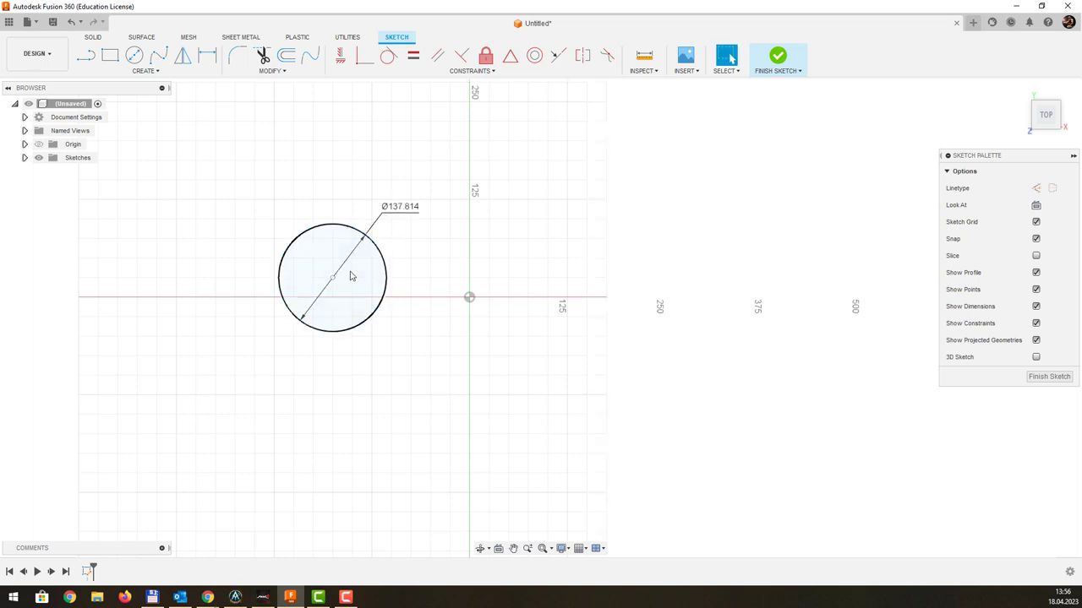
{"action": "double_click", "coordinate": [390, 209]}
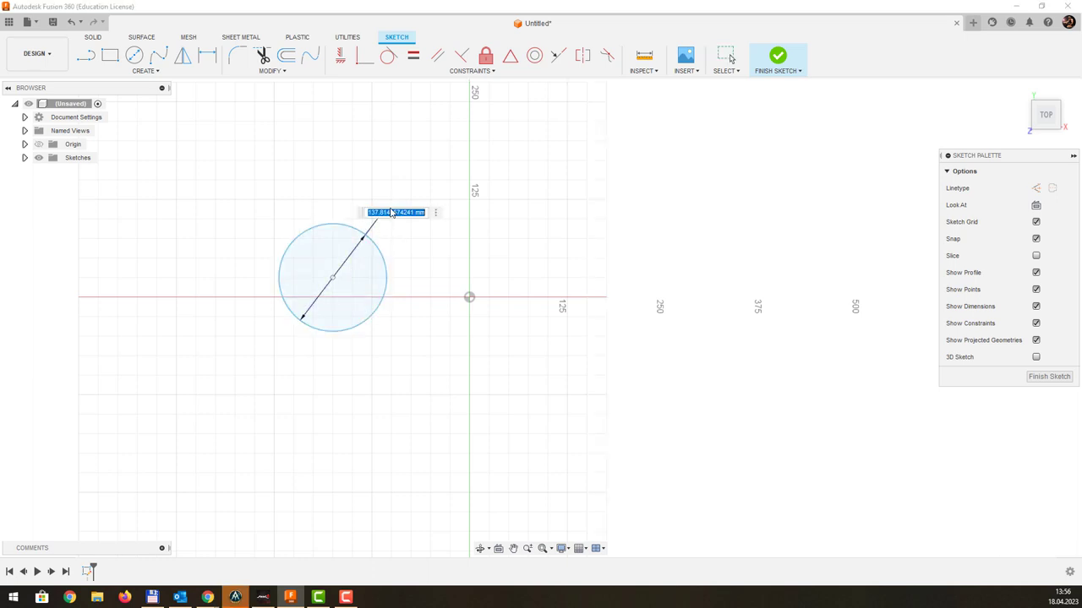
{"action": "type", "text": "55"}
{"action": "key", "text": "Return"}
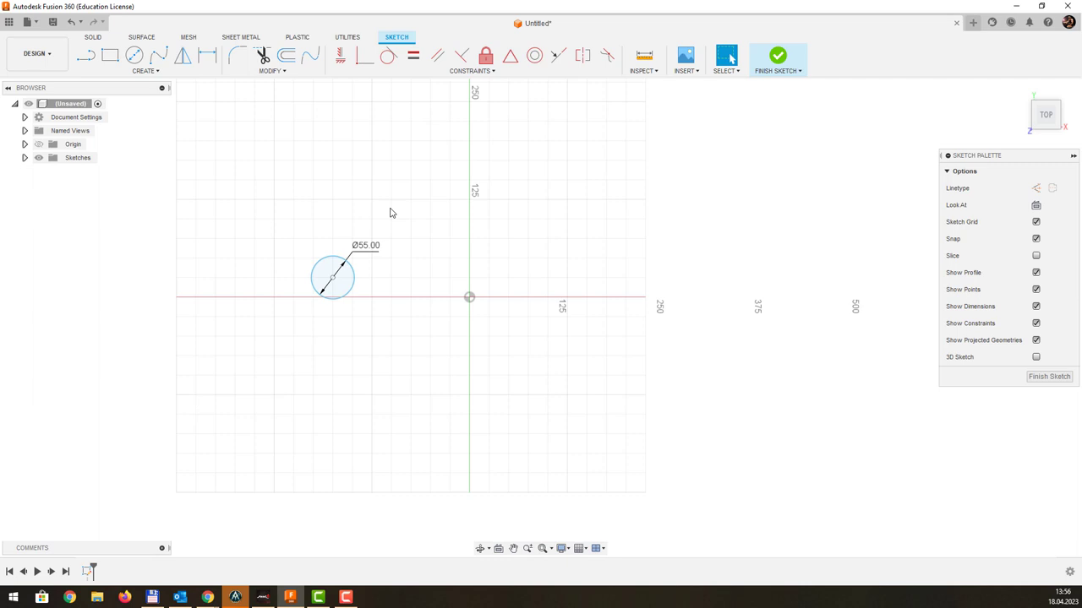
- Change the circle's diameter dimension to 120 mm
{"action": "double_click", "coordinate": [362, 245]}
{"action": "type", "text": "120"}
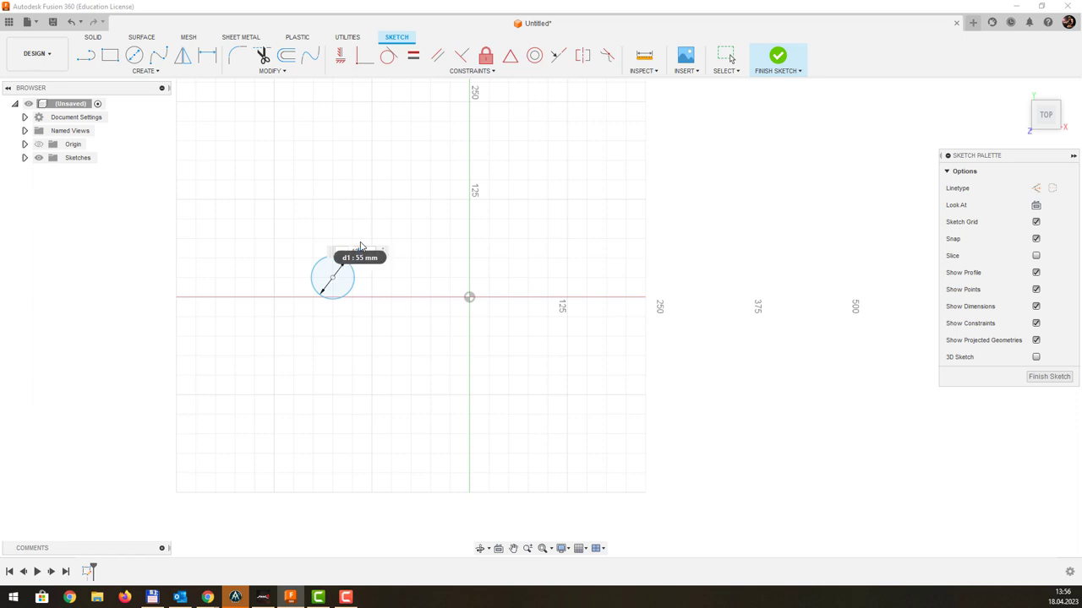
{"action": "key", "text": "Return"}
{"action": "middle_click_drag", "start_coordinate": [360, 246], "coordinate": [301, 261]}
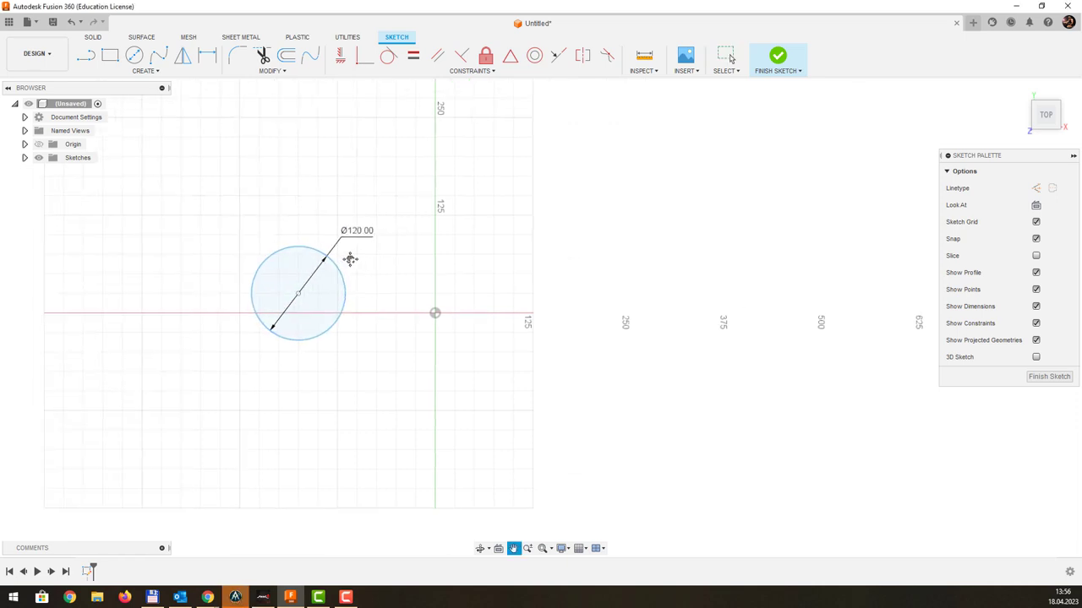
{"action": "scroll", "coordinate": [301, 261], "scroll_direction": "down", "scroll_amount": 1}
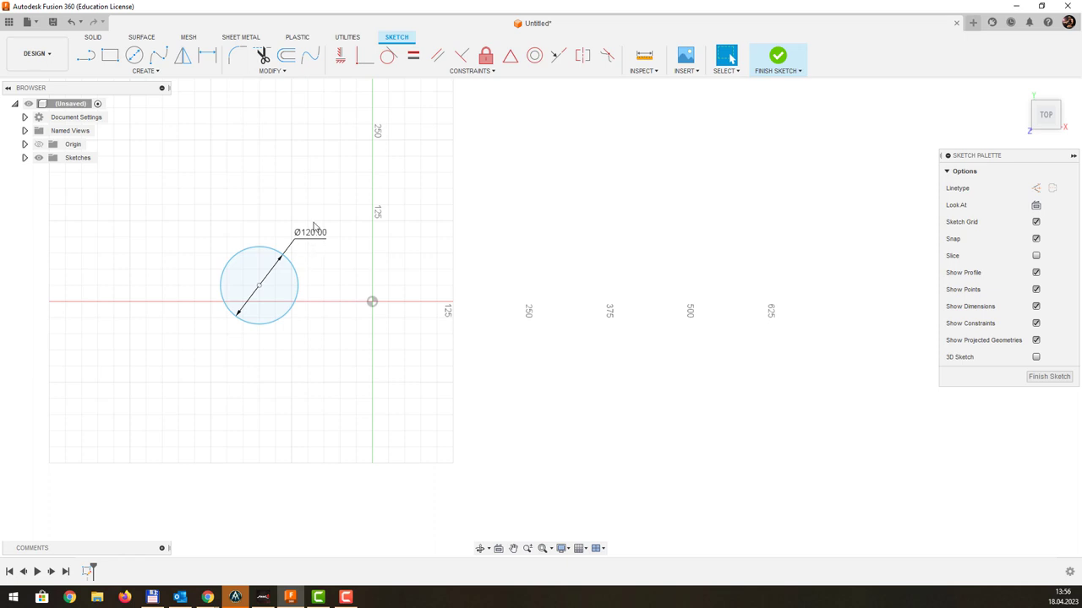
{"action": "scroll", "coordinate": [313, 226], "scroll_direction": "down", "scroll_amount": 2}
{"action": "middle_click_drag", "start_coordinate": [357, 181], "coordinate": [357, 136]}
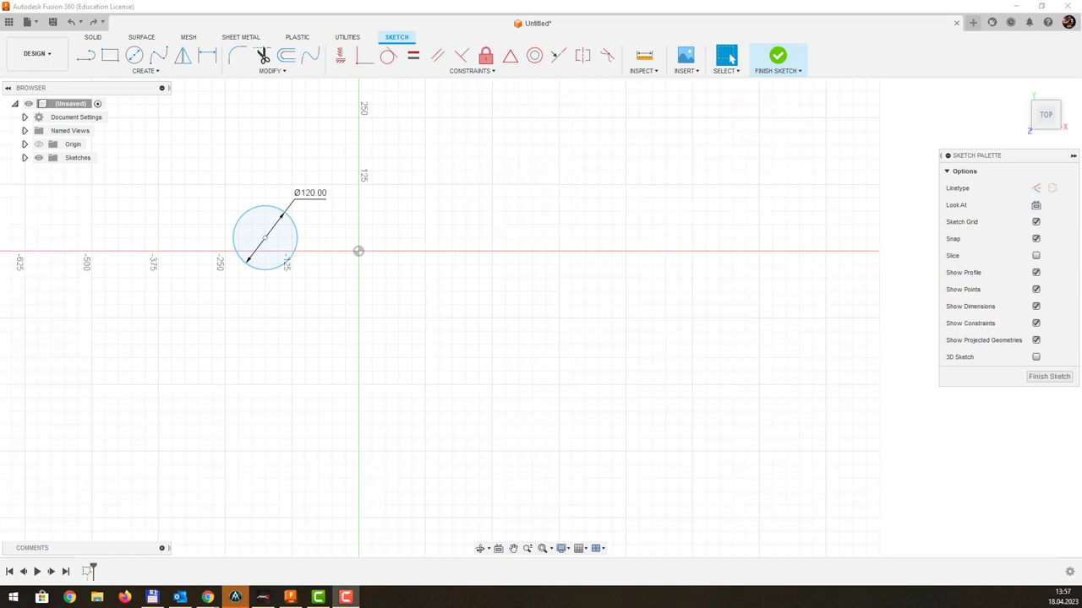
- Draw a 1150 mm horizontal line to the right from the circle's centre
{"action": "left_click", "coordinate": [85, 56]}
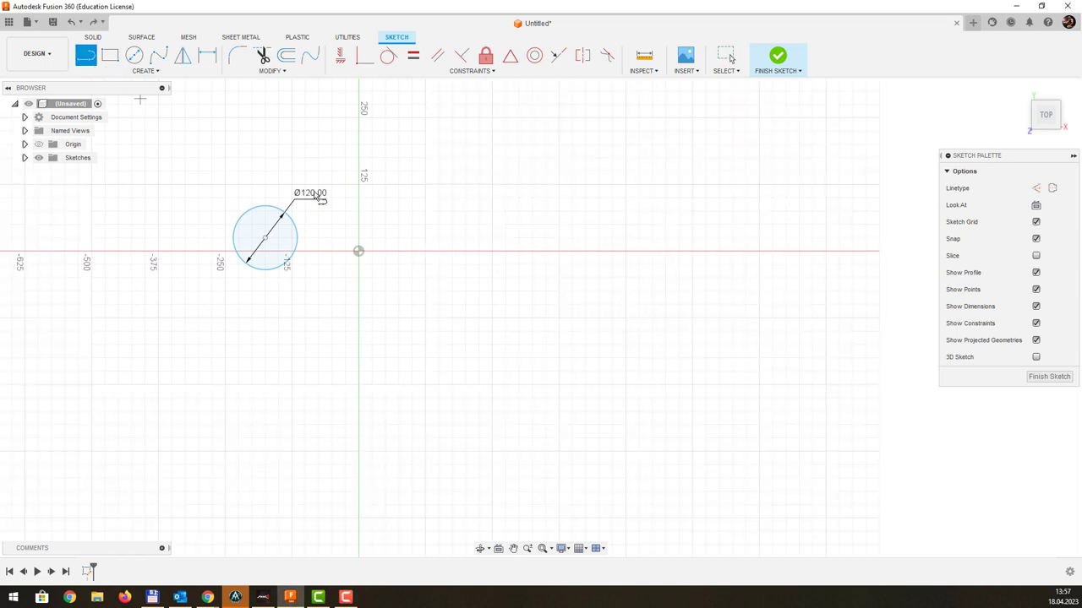
{"action": "left_click", "coordinate": [266, 238]}
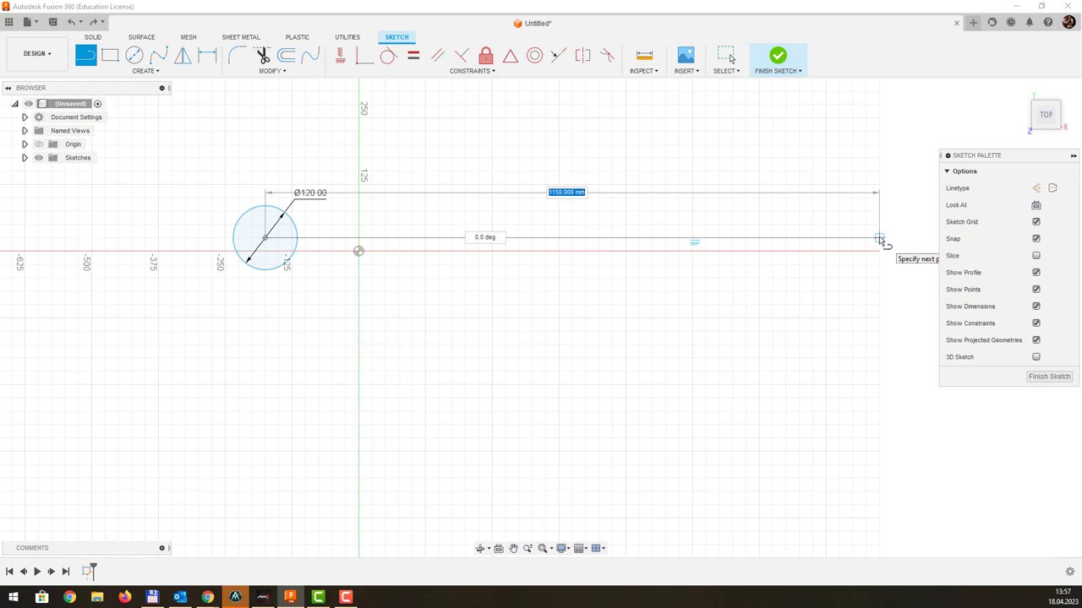
{"action": "left_click", "coordinate": [879, 239]}
{"action": "key", "text": "Return"}
{"action": "key", "text": "Escape"}
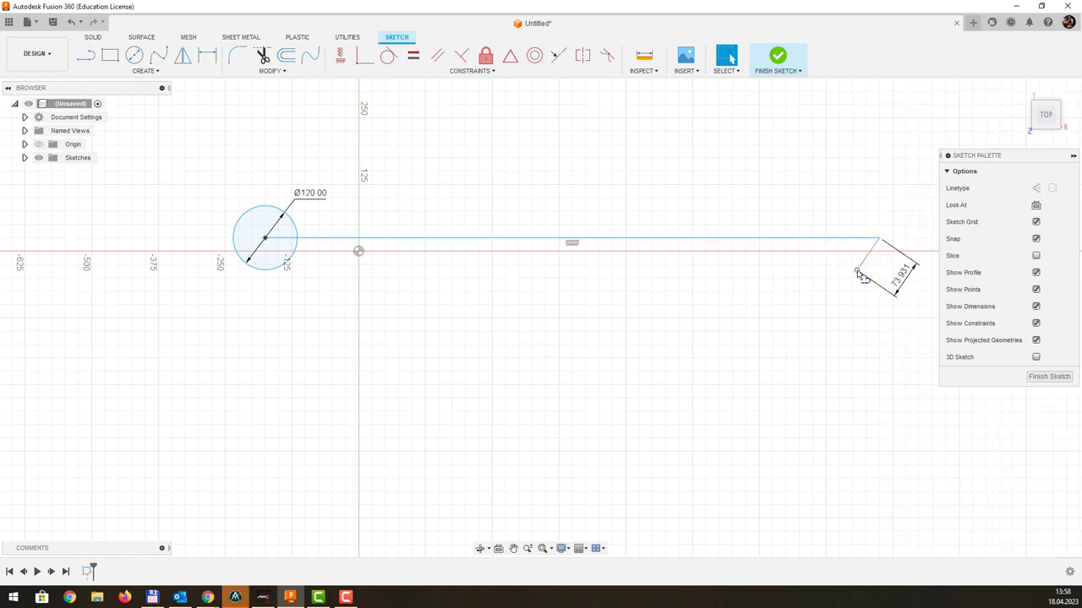
{"action": "scroll", "coordinate": [477, 226], "scroll_direction": "down", "scroll_amount": 2}
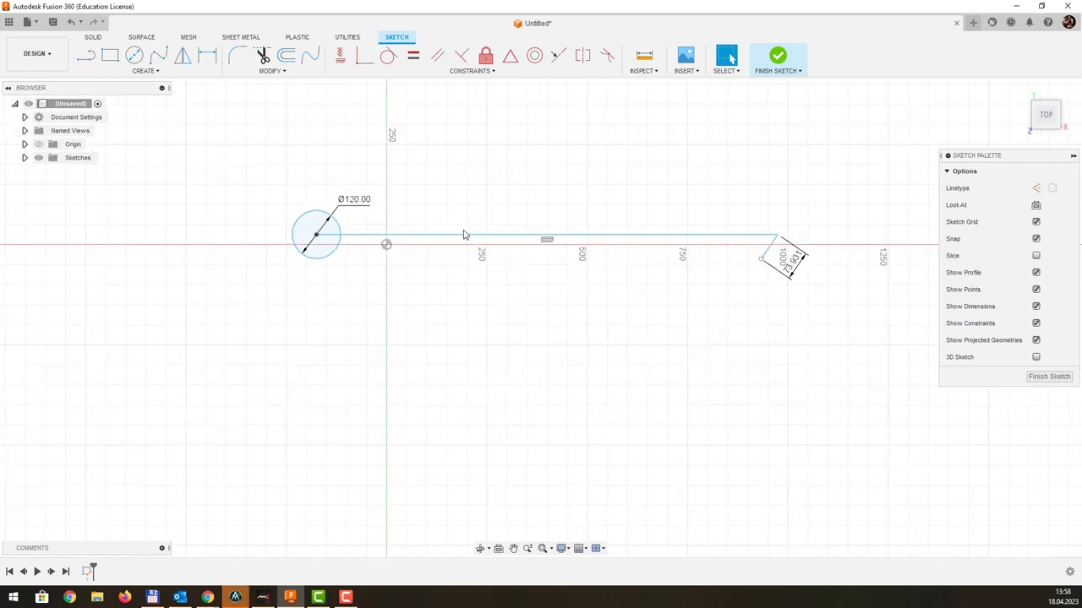
{"action": "scroll", "coordinate": [464, 233], "scroll_direction": "down", "scroll_amount": 2}
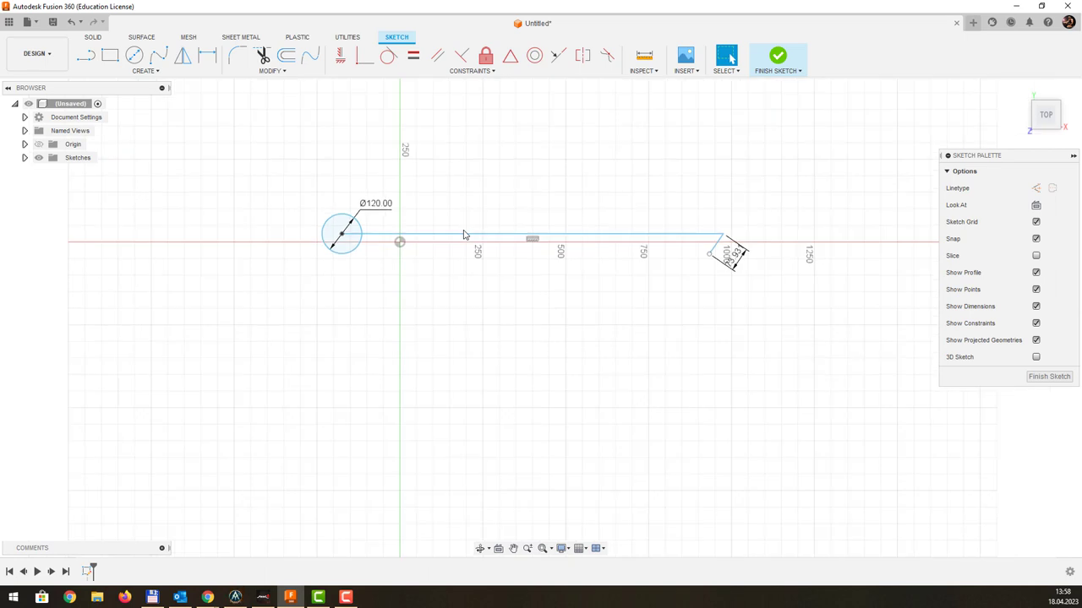
- Draw an 875 mm vertical line straight down from the circle's centre
{"action": "left_click", "coordinate": [93, 65]}
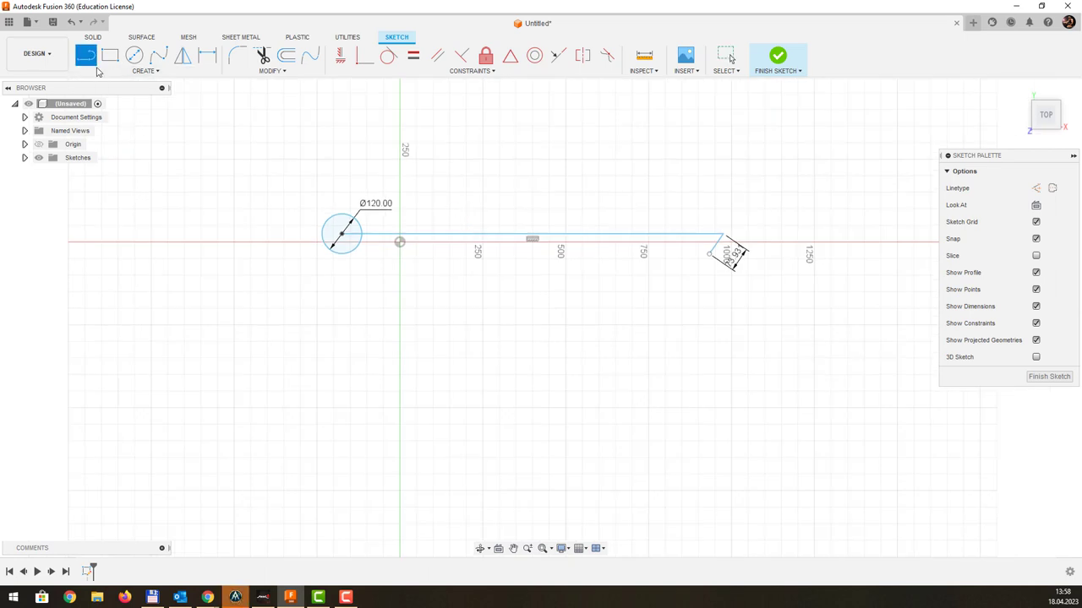
{"action": "left_click", "coordinate": [341, 233]}
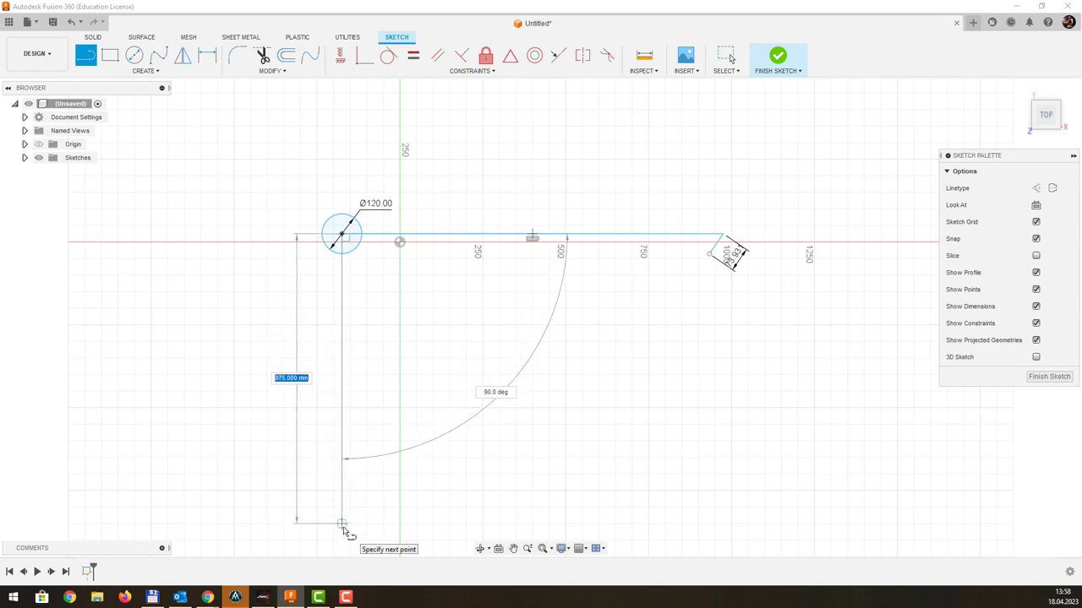
{"action": "left_click", "coordinate": [341, 524]}
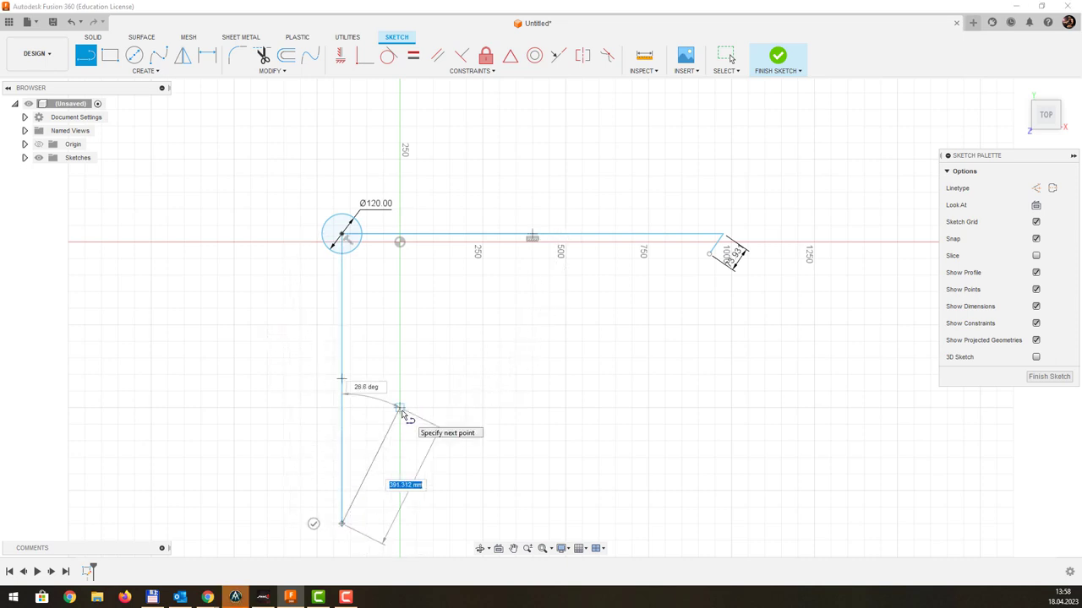
{"action": "key", "text": "Escape"}
{"action": "middle_click_drag", "start_coordinate": [532, 275], "coordinate": [454, 241]}
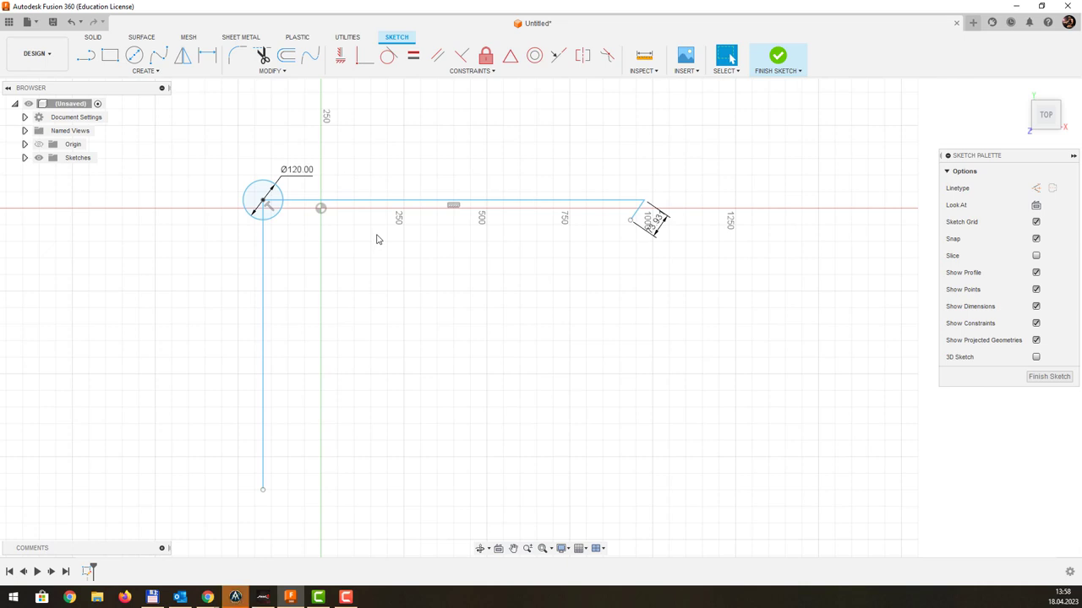
{"action": "left_click", "coordinate": [663, 221]}
- Delete the stray short angled line and its dimension
{"action": "key", "text": "Delete"}
{"action": "left_click", "coordinate": [638, 211]}
{"action": "key", "text": "Delete"}
- Convert the horizontal line and the 875 mm vertical line to dashed construction lines
{"action": "left_click", "coordinate": [536, 203]}
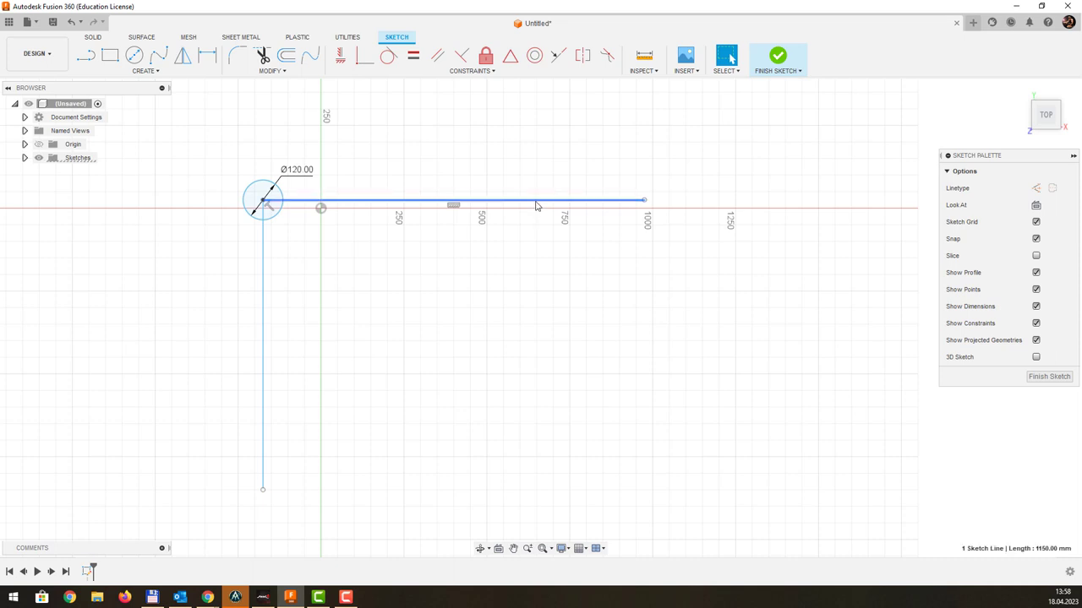
{"action": "left_click", "coordinate": [1035, 189]}
{"action": "left_click", "coordinate": [263, 289]}
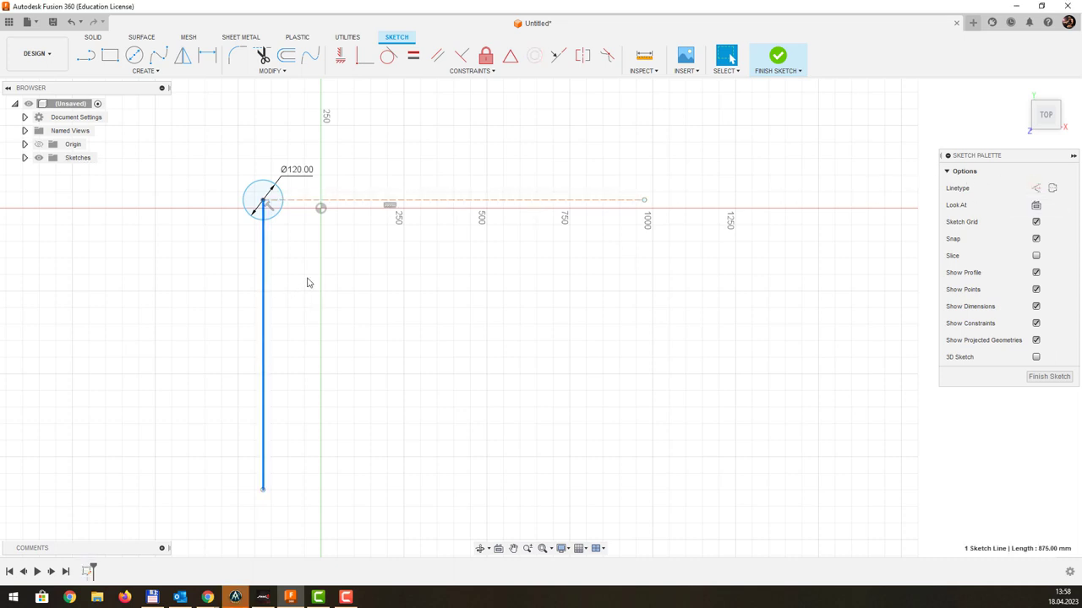
{"action": "left_click", "coordinate": [1035, 189]}
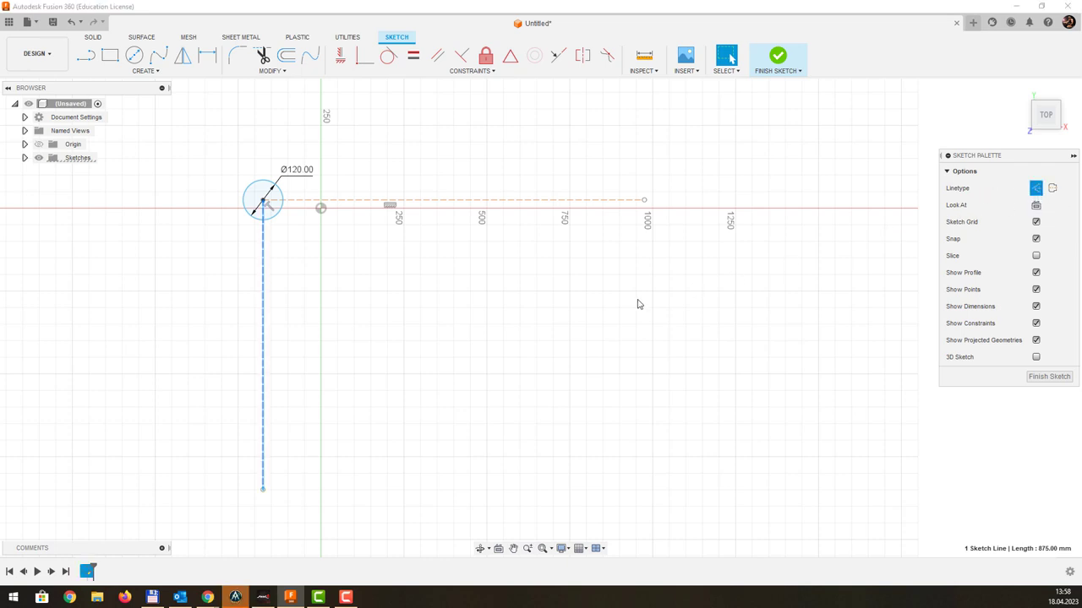
{"action": "left_click", "coordinate": [545, 319]}
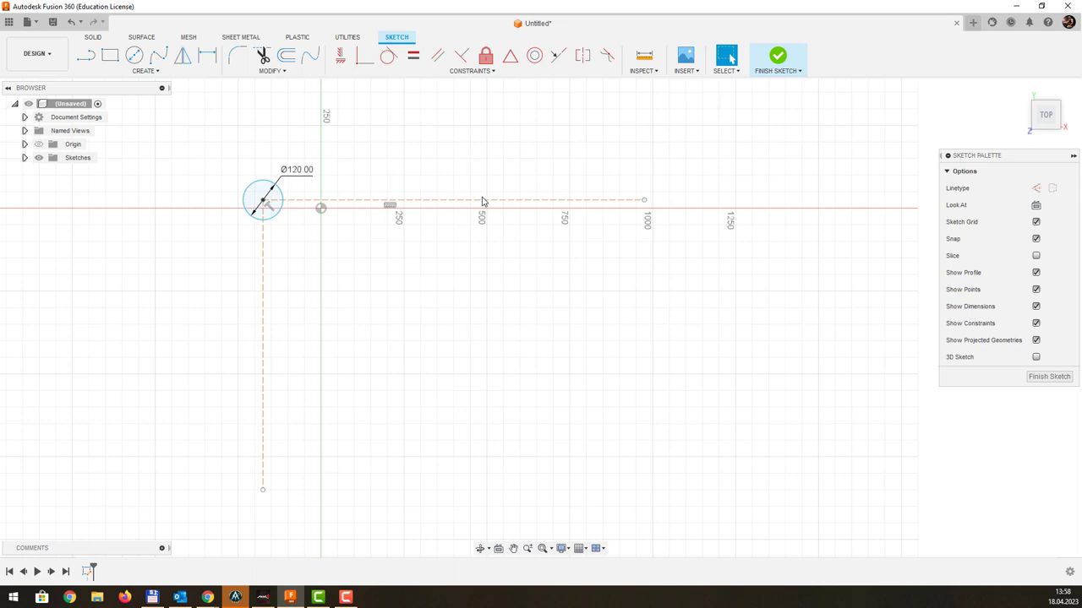
{"action": "scroll", "coordinate": [482, 201], "scroll_direction": "down", "scroll_amount": 1}
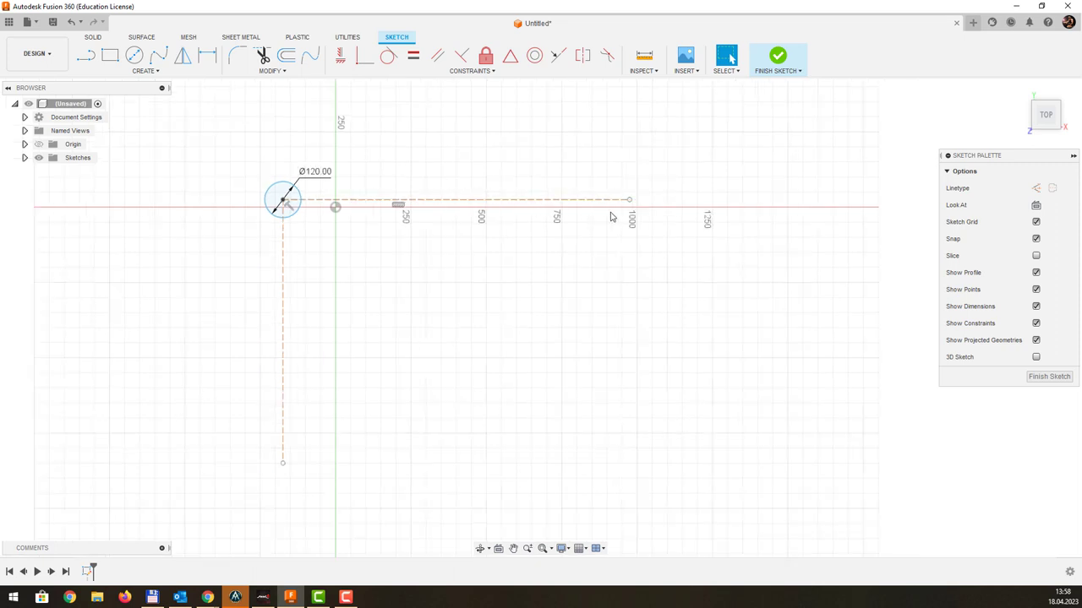
{"action": "mouse_move", "coordinate": [452, 150]}
{"action": "middle_mouse_down"}
{"action": "mouse_move", "coordinate": [348, 198]}
{"action": "mouse_move", "coordinate": [391, 154]}
{"action": "middle_mouse_up"}
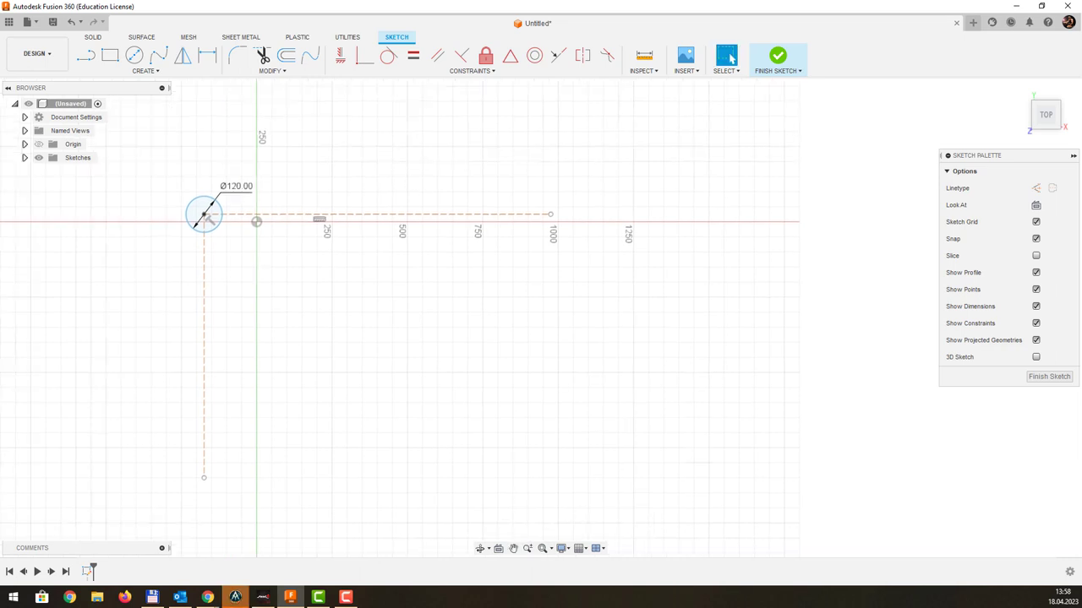
{"action": "scroll", "coordinate": [207, 218], "scroll_direction": "down", "scroll_amount": 3}
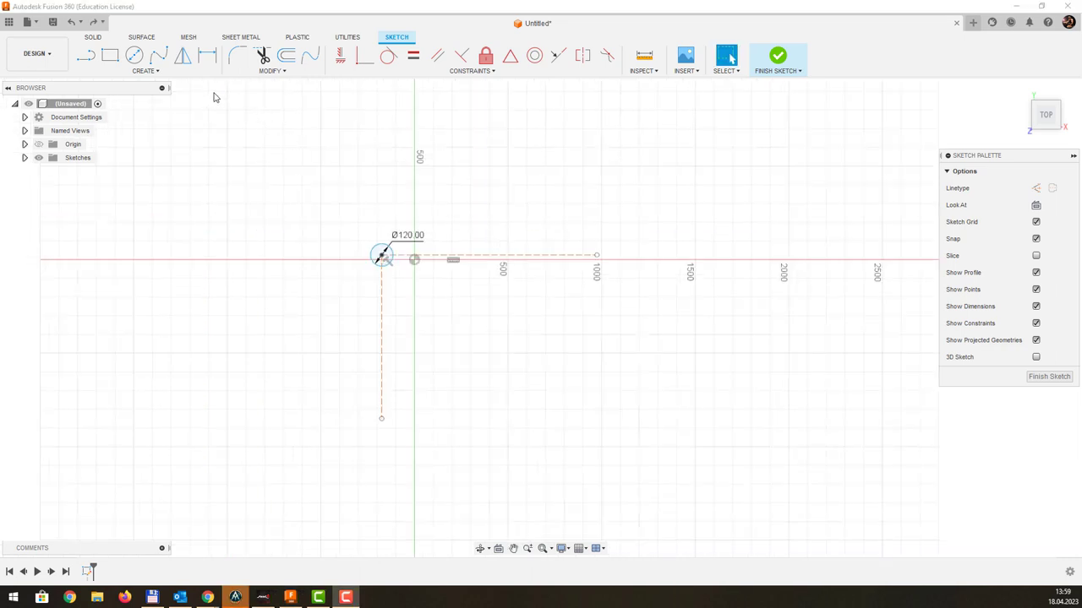
- Offset the vertical line to the right and set the offset distance to 1500 mm
{"action": "left_click", "coordinate": [259, 71]}
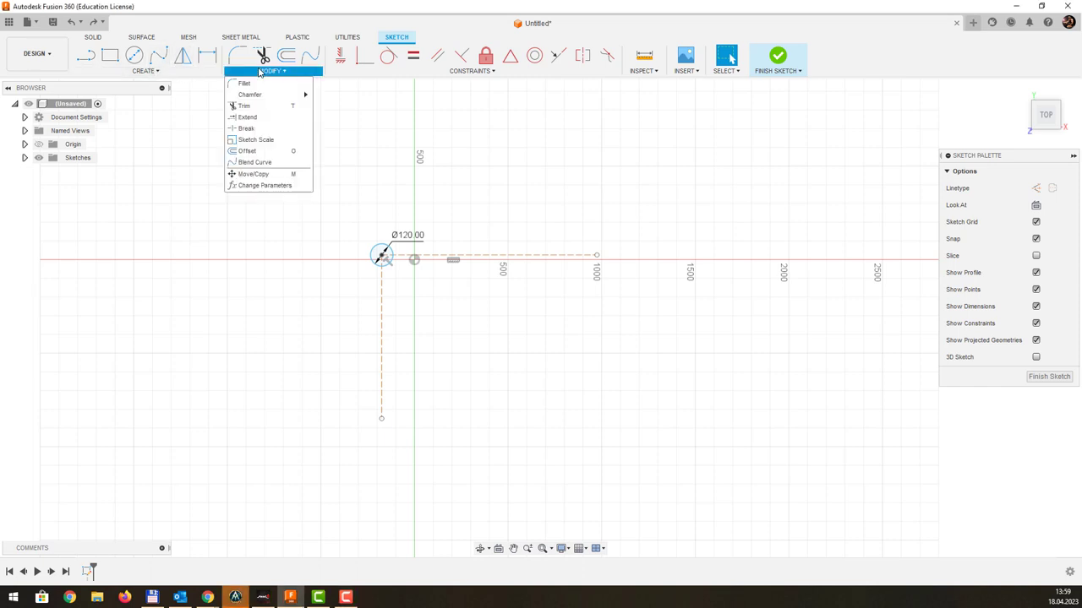
{"action": "left_click", "coordinate": [247, 150]}
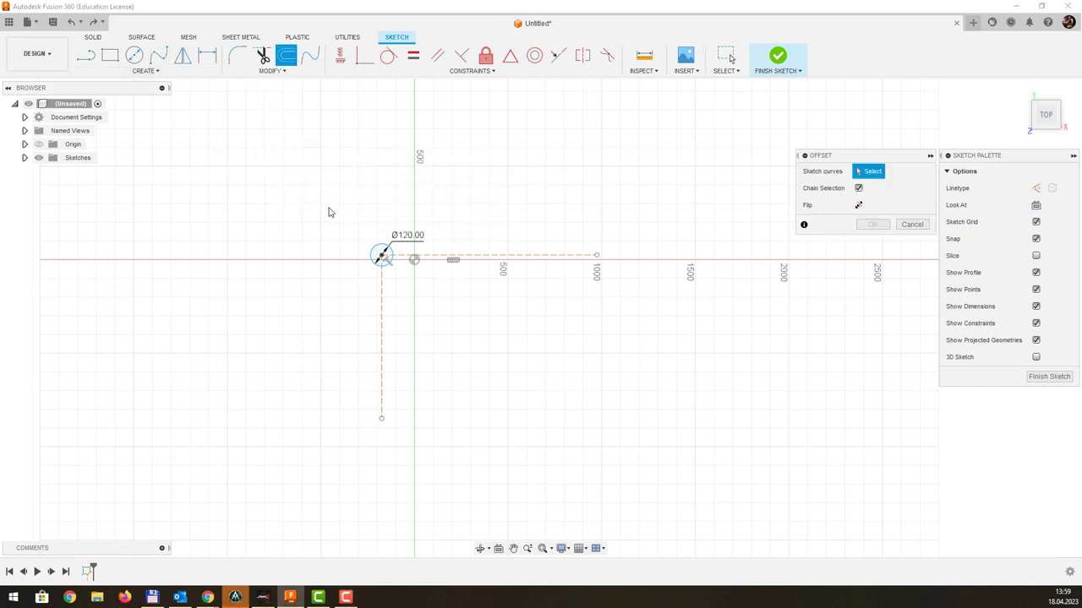
{"action": "left_click", "coordinate": [381, 318]}
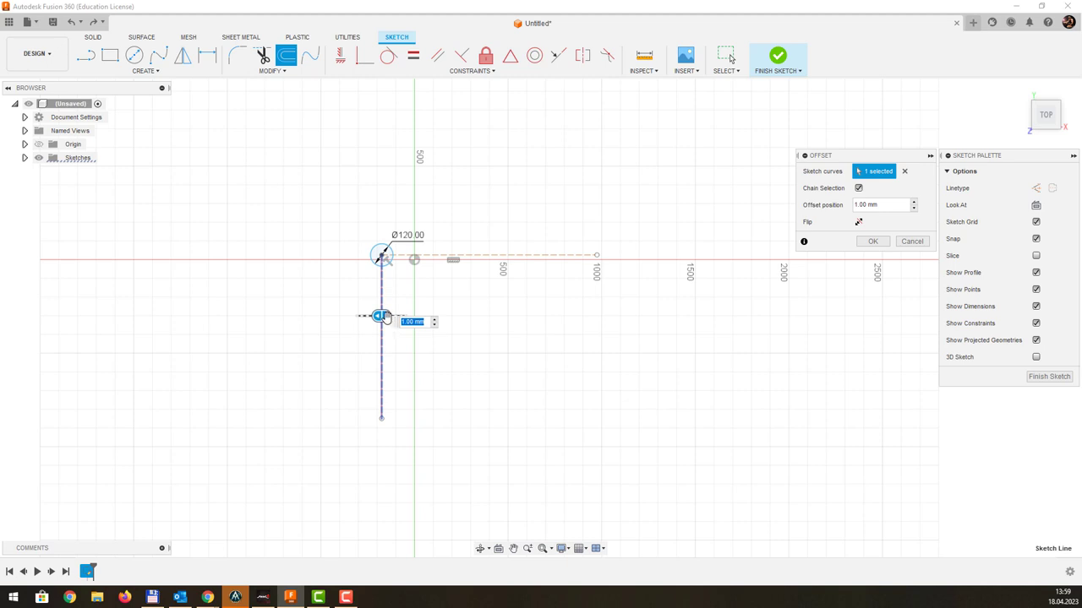
{"action": "mouse_move", "coordinate": [383, 318]}
{"action": "left_mouse_down"}
{"action": "mouse_move", "coordinate": [791, 328]}
{"action": "mouse_move", "coordinate": [611, 316]}
{"action": "mouse_move", "coordinate": [789, 315]}
{"action": "mouse_move", "coordinate": [603, 318]}
{"action": "mouse_move", "coordinate": [764, 315]}
{"action": "mouse_move", "coordinate": [706, 313]}
{"action": "left_mouse_up"}
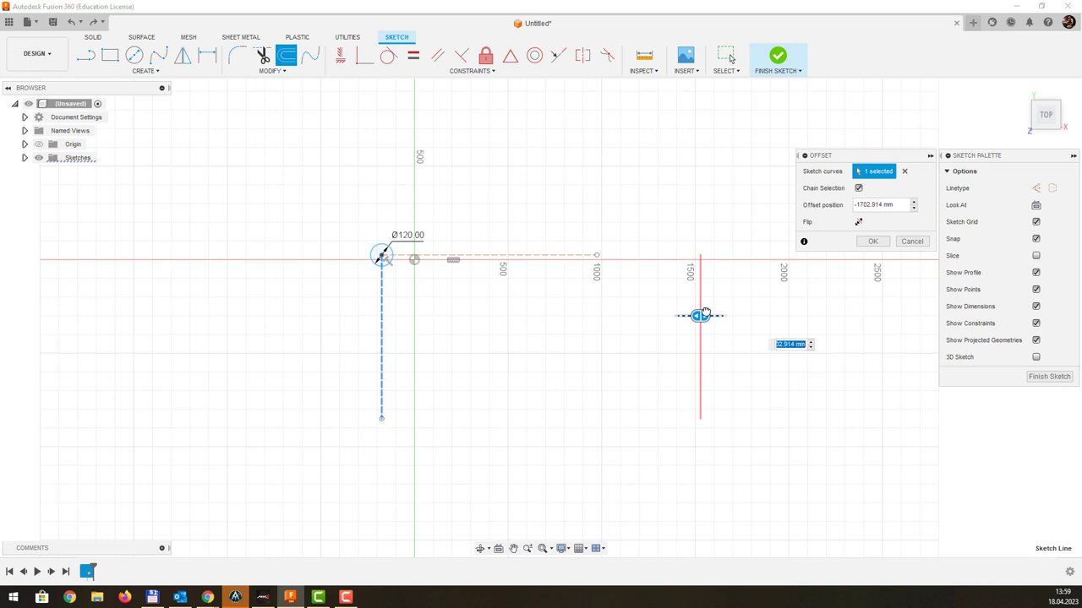
{"action": "left_click", "coordinate": [873, 243]}
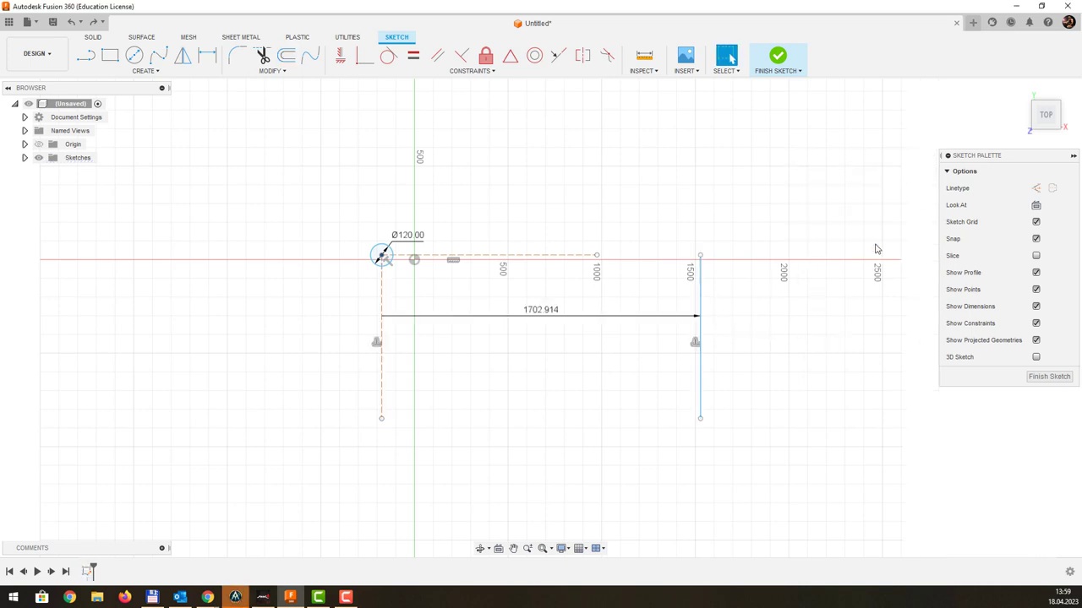
{"action": "double_click", "coordinate": [542, 313]}
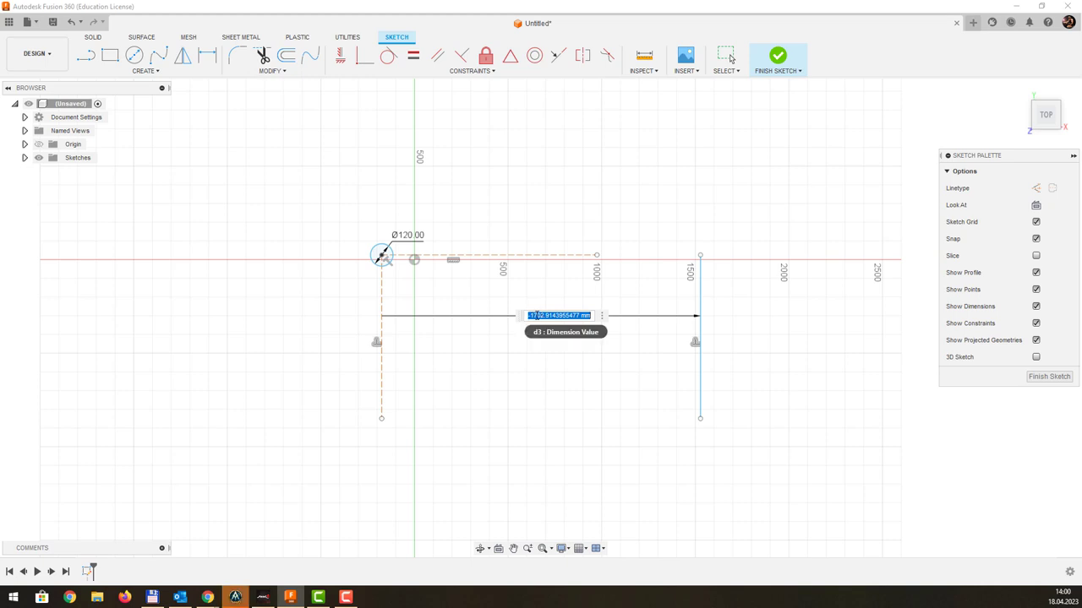
{"action": "left_click", "coordinate": [536, 315]}
{"action": "left_click_drag", "start_coordinate": [534, 315], "coordinate": [651, 313]}
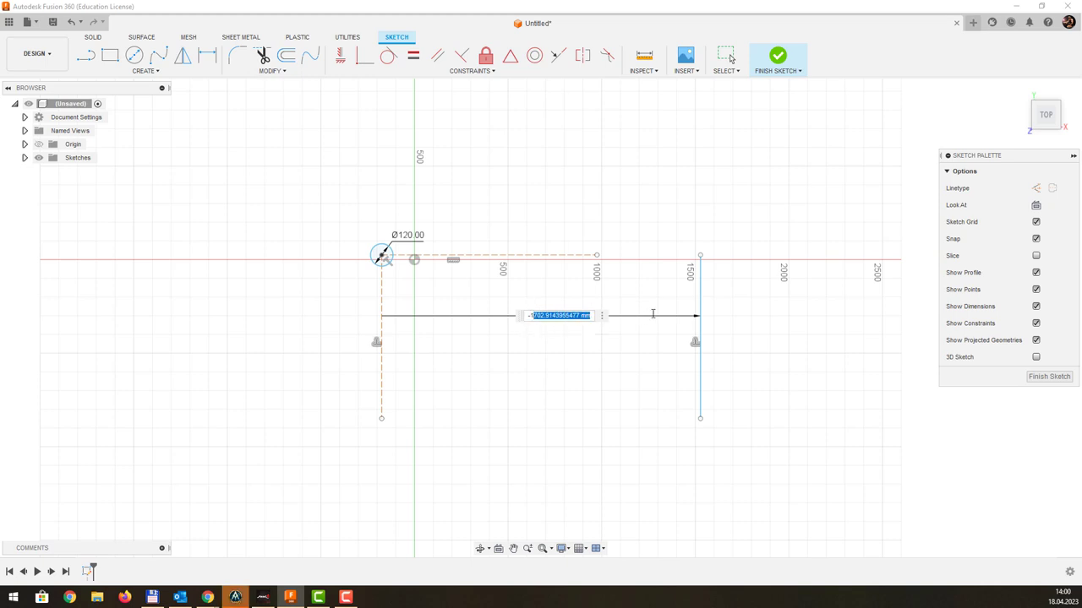
{"action": "type", "text": "1500"}
{"action": "key", "text": "Return"}
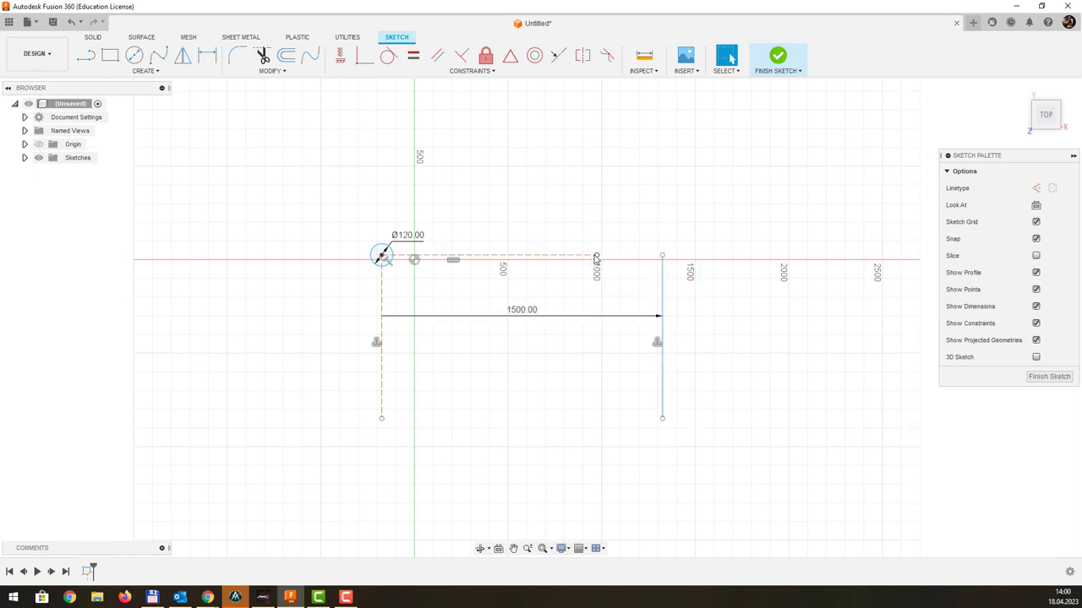
- Make the new vertical line construction and extend the top line past it
{"action": "left_click", "coordinate": [662, 284]}
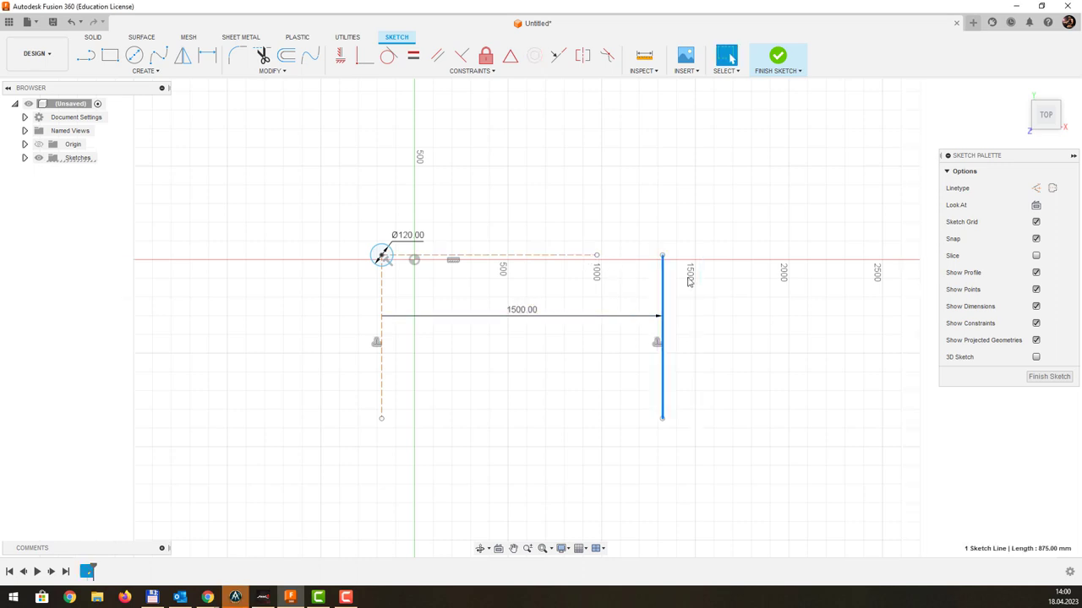
{"action": "left_click", "coordinate": [1036, 187]}
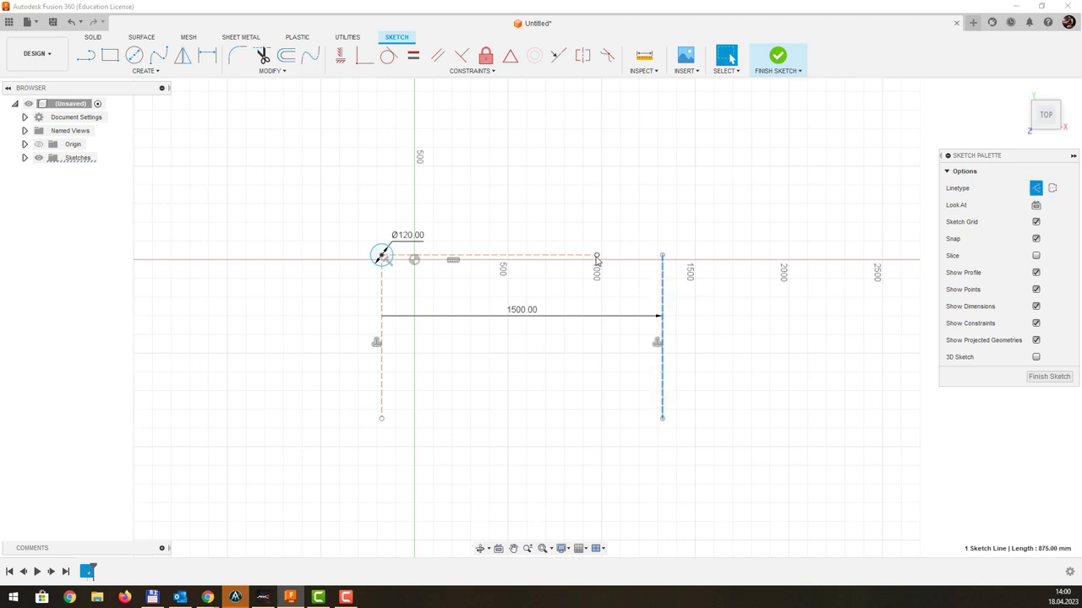
{"action": "left_click_drag", "start_coordinate": [597, 262], "coordinate": [769, 255]}
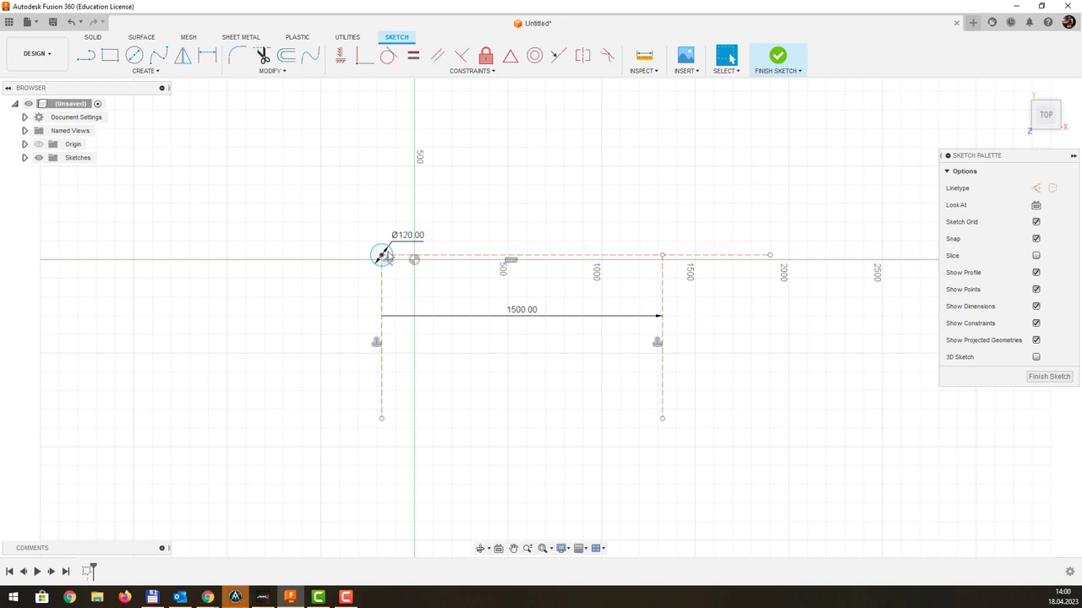
- Offset the top line 500 mm downward and make the copy a construction line
{"action": "left_click", "coordinate": [543, 319]}
{"action": "left_click_drag", "start_coordinate": [544, 318], "coordinate": [544, 294]}
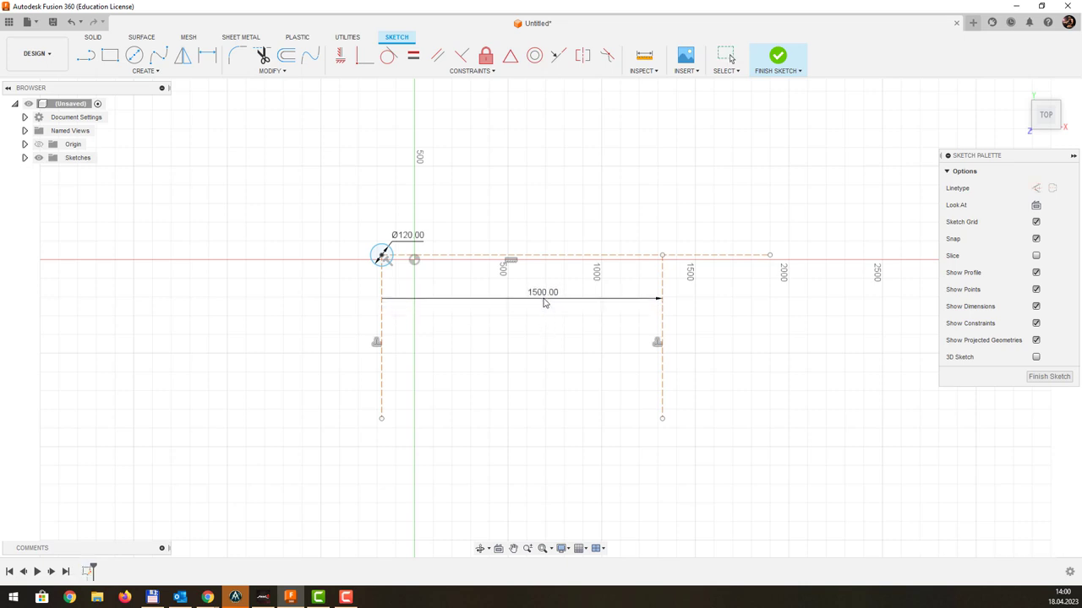
{"action": "left_click", "coordinate": [285, 58]}
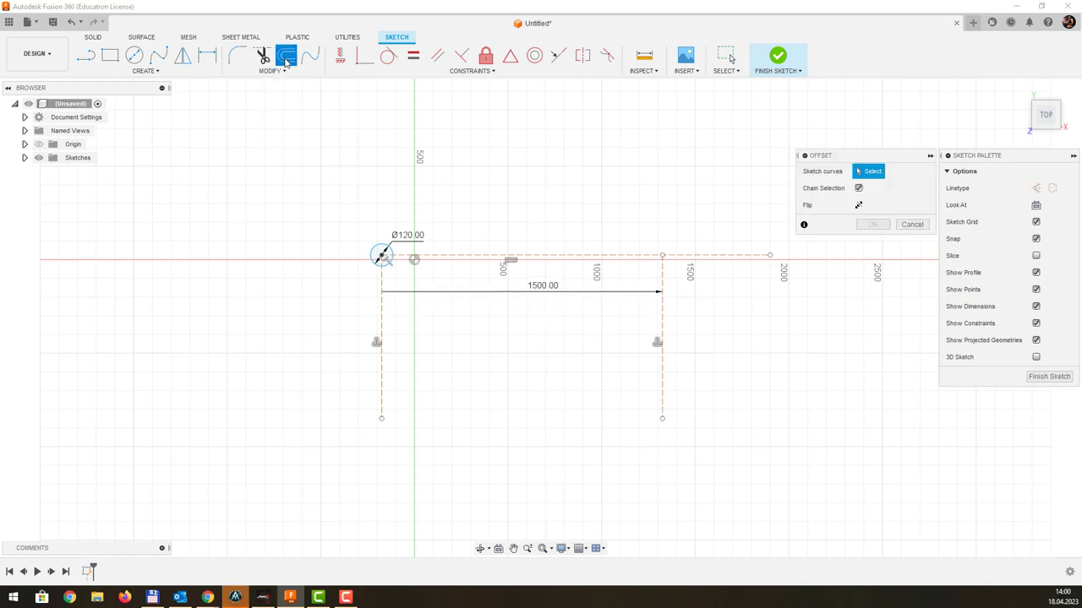
{"action": "left_click", "coordinate": [550, 254]}
{"action": "left_click_drag", "start_coordinate": [550, 254], "coordinate": [549, 359]}
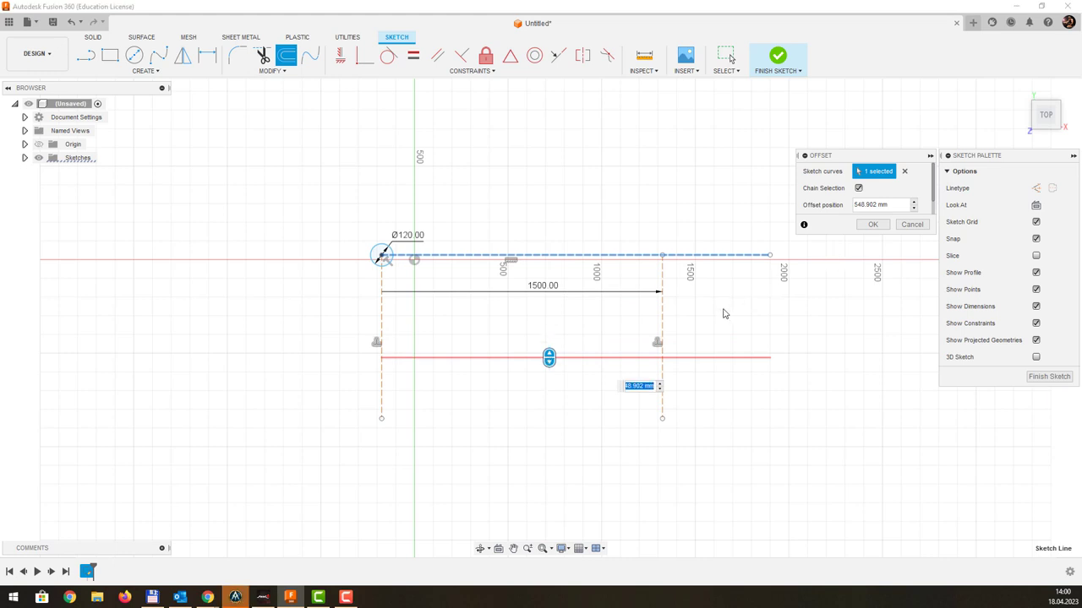
{"action": "type", "text": "500"}
{"action": "key", "text": "Return"}
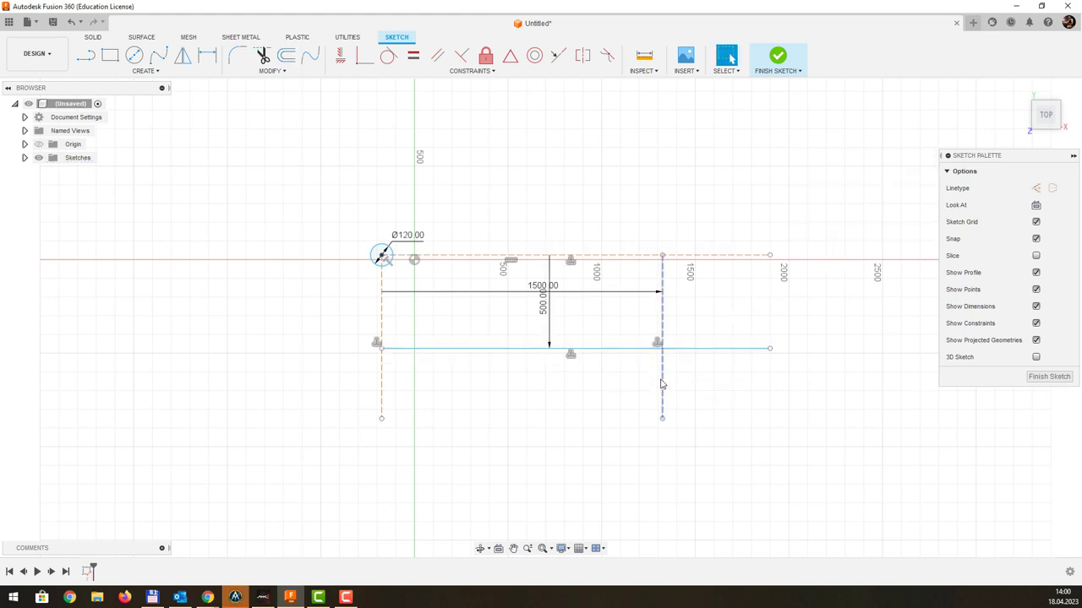
{"action": "left_click", "coordinate": [707, 356]}
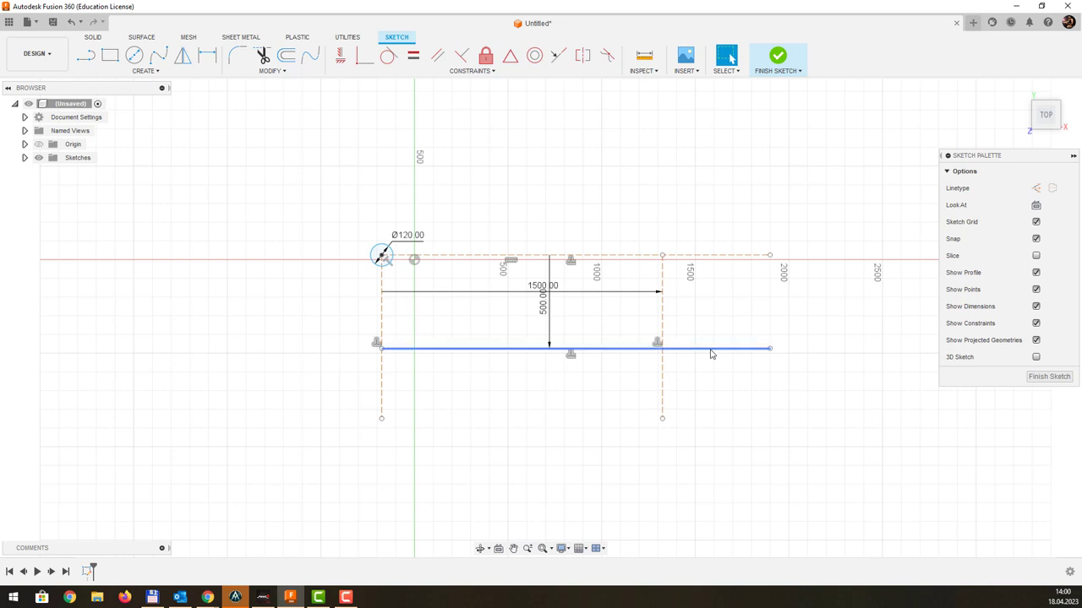
{"action": "left_click", "coordinate": [1037, 190]}
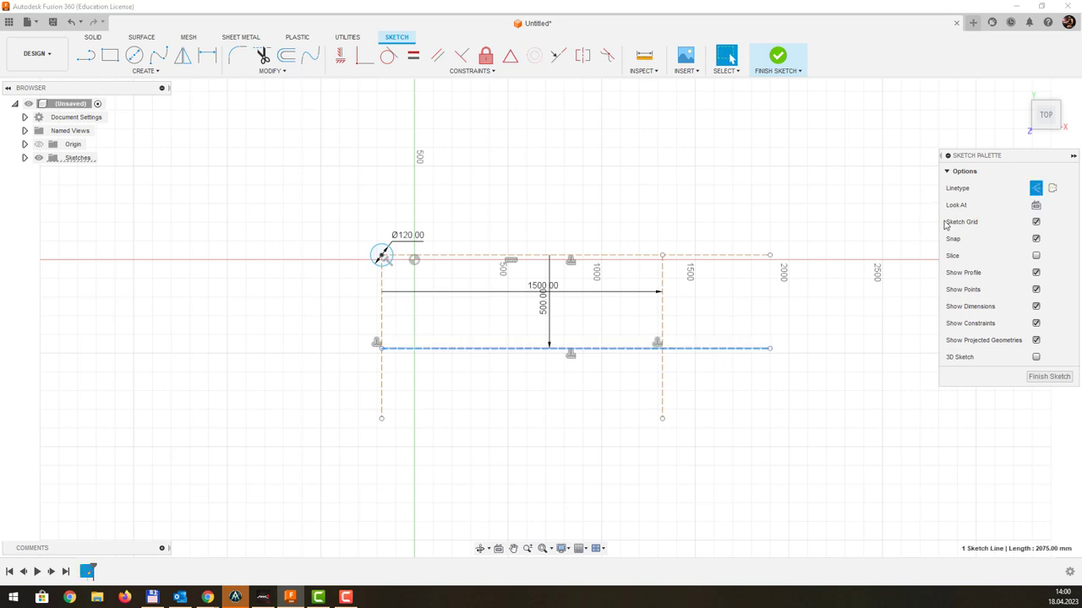
{"action": "left_click", "coordinate": [767, 318]}
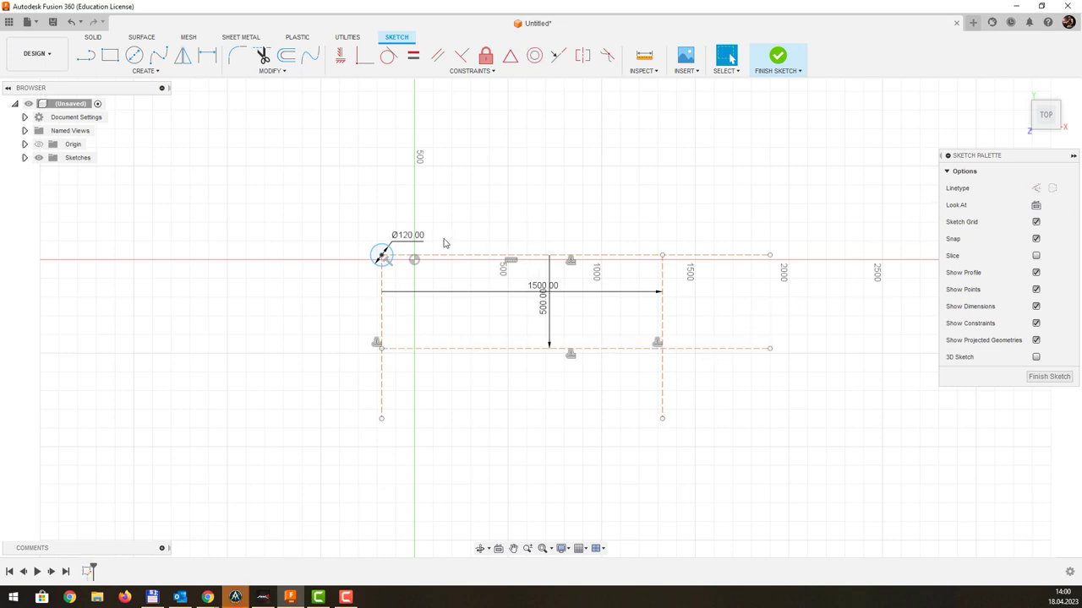
- Select the Ø120 circle and launch Move/Copy from the Modify menu
{"action": "scroll", "coordinate": [462, 275], "scroll_direction": "up", "scroll_amount": 1}
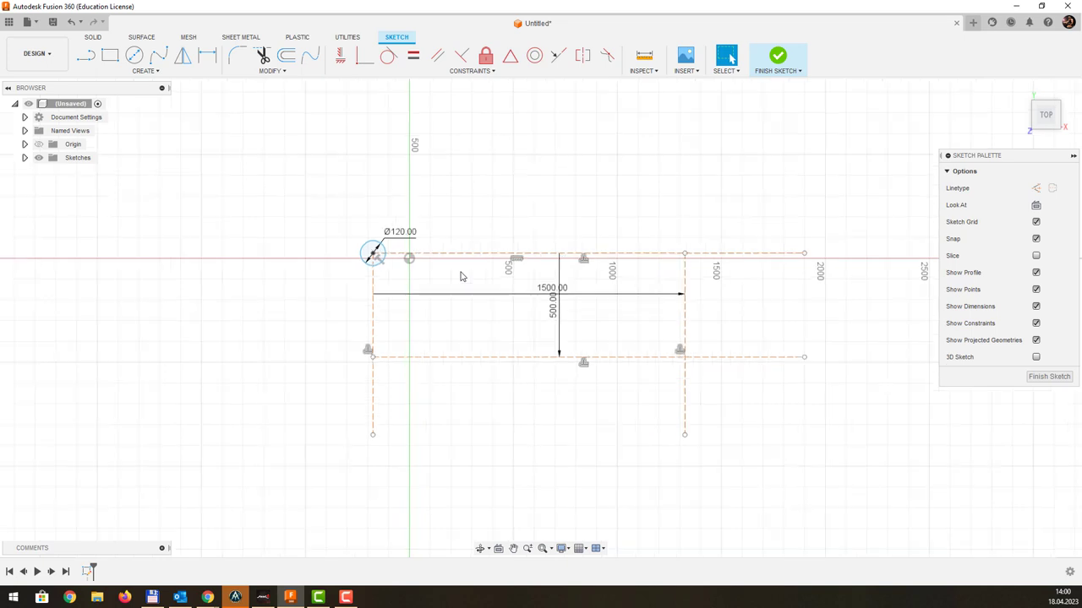
{"action": "scroll", "coordinate": [495, 271], "scroll_direction": "up", "scroll_amount": 1}
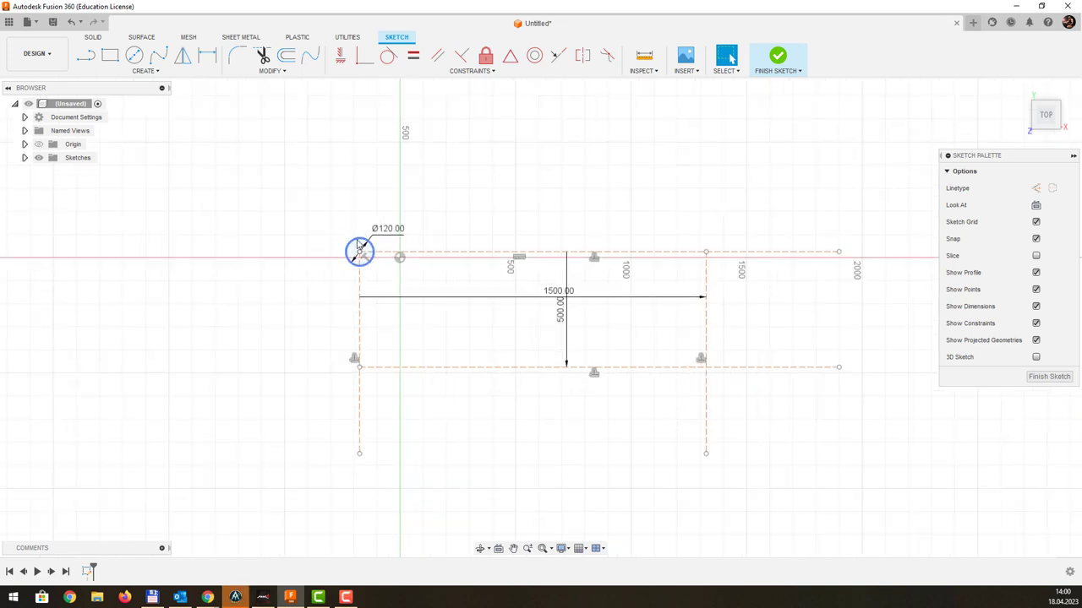
{"action": "left_click", "coordinate": [359, 246]}
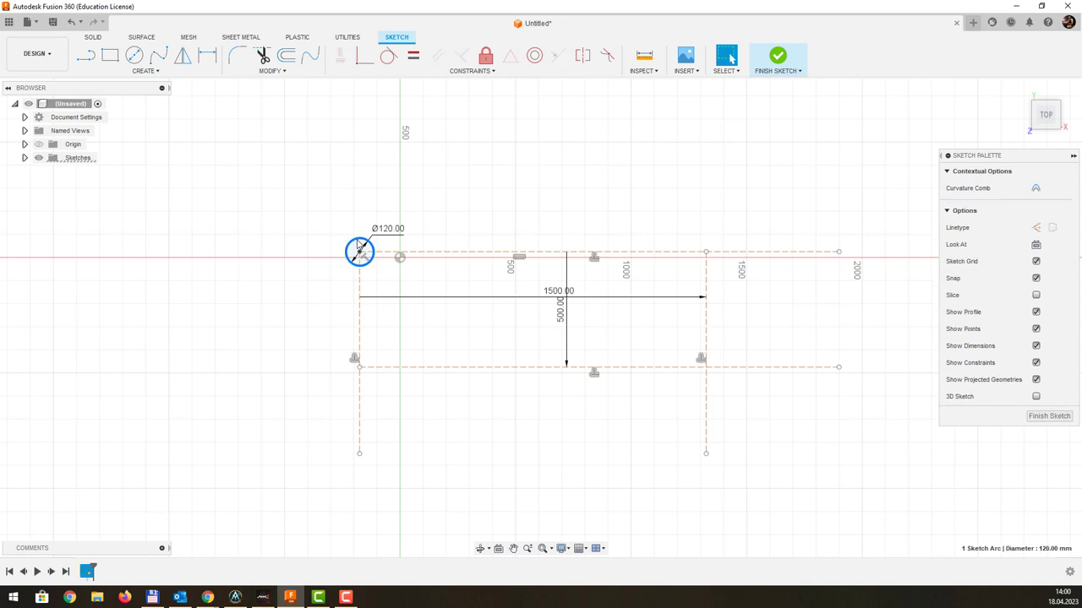
{"action": "left_click", "coordinate": [282, 73]}
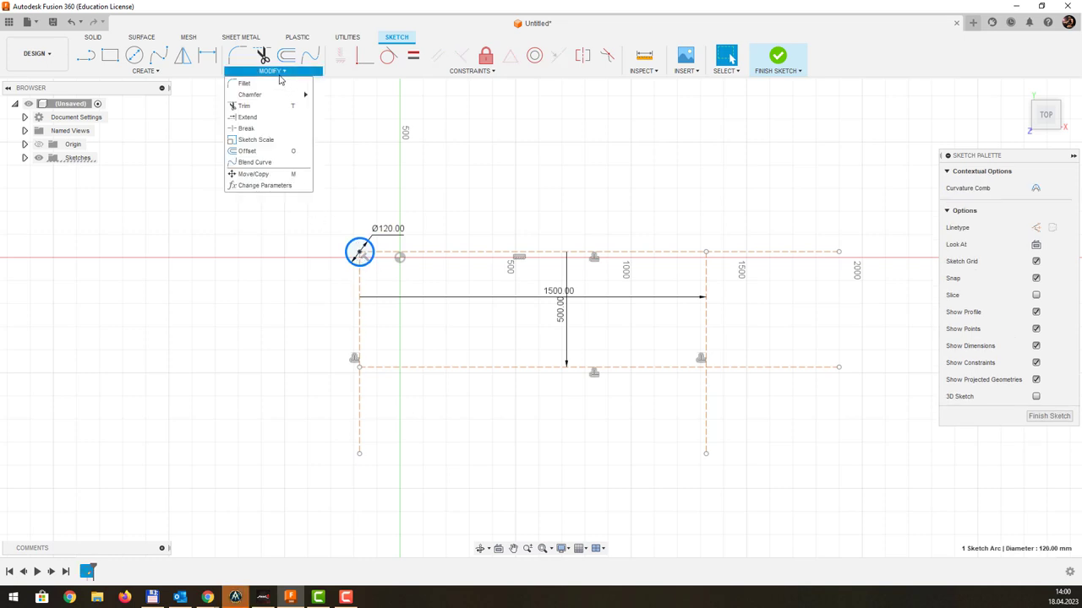
{"action": "left_click", "coordinate": [278, 73]}
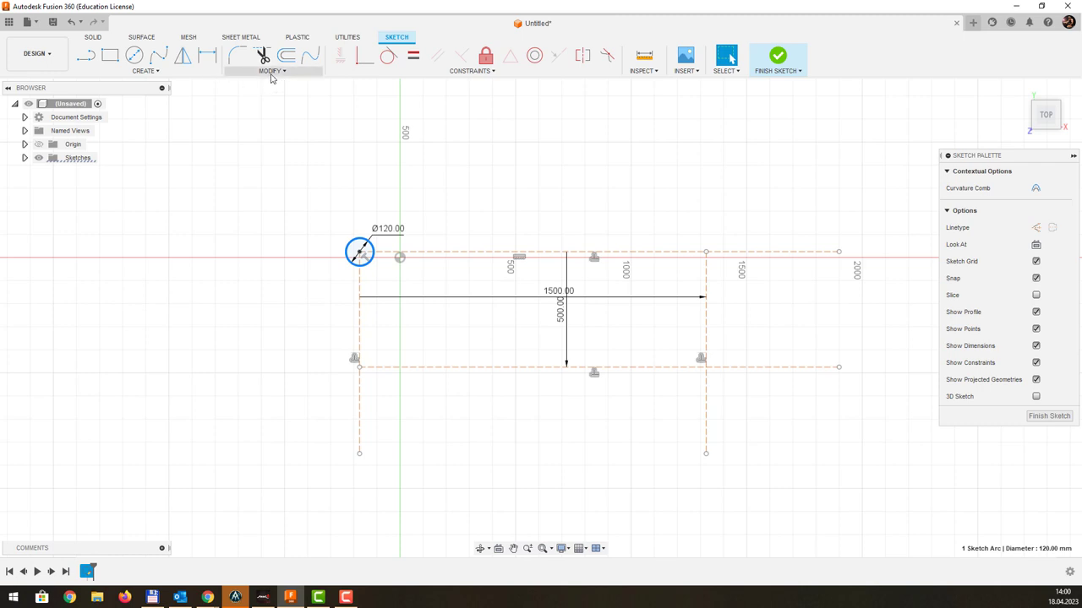
{"action": "left_click", "coordinate": [271, 74]}
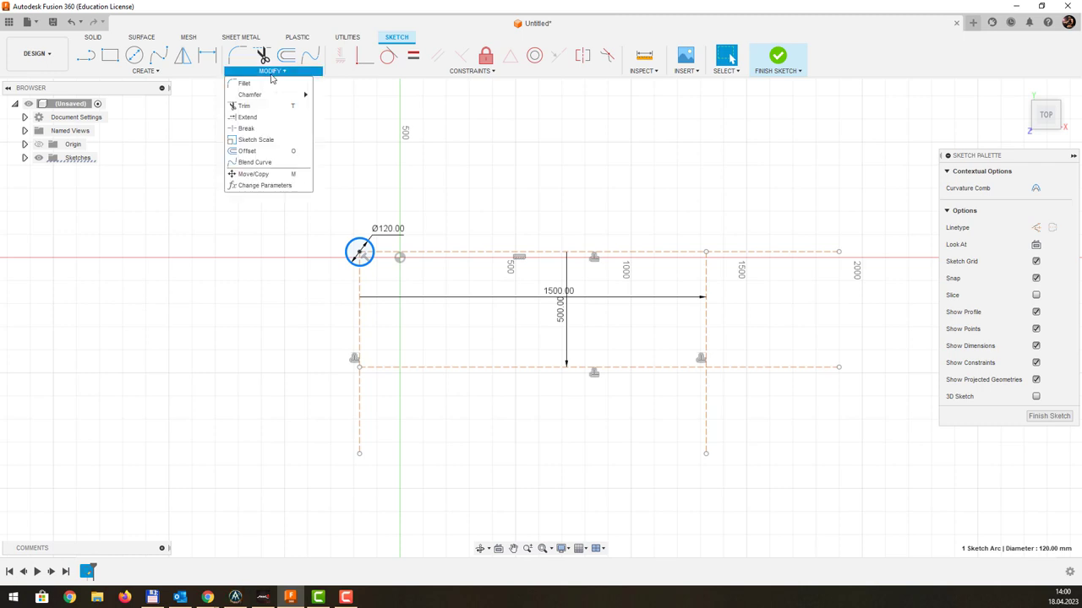
{"action": "left_click", "coordinate": [265, 176]}
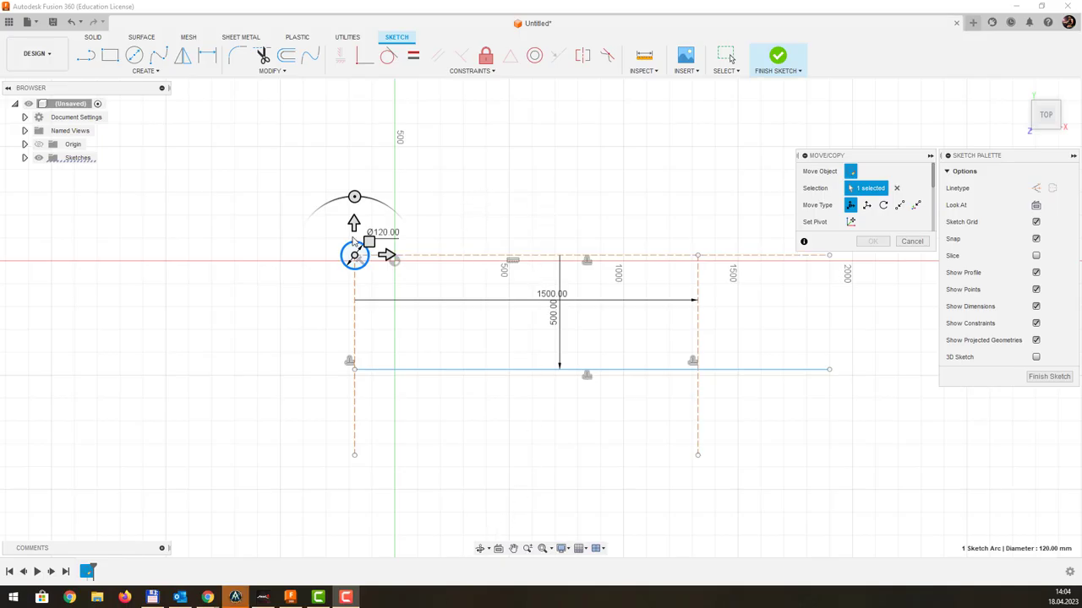
- Reselect the Ø120 circle, try a Move/Copy drag, then cancel it
{"action": "left_click", "coordinate": [292, 73]}
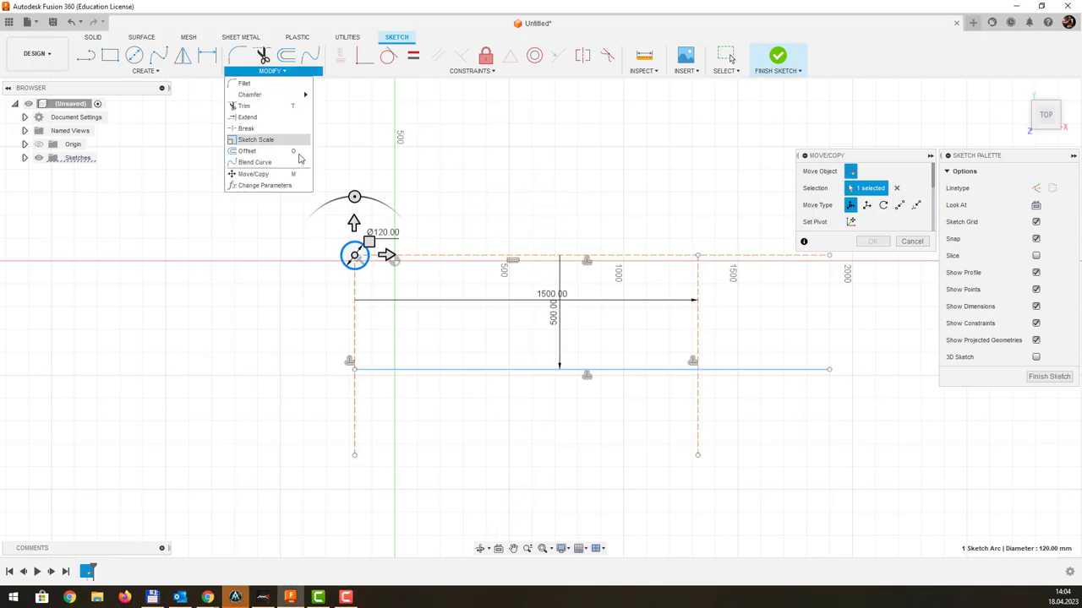
{"action": "key", "text": "Escape"}
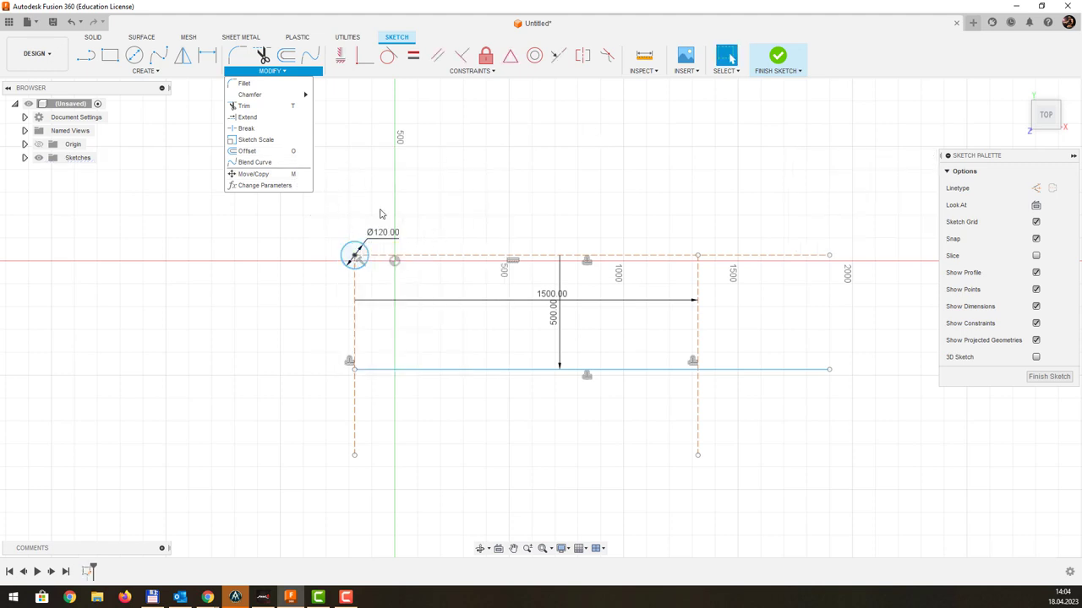
{"action": "left_click", "coordinate": [365, 247]}
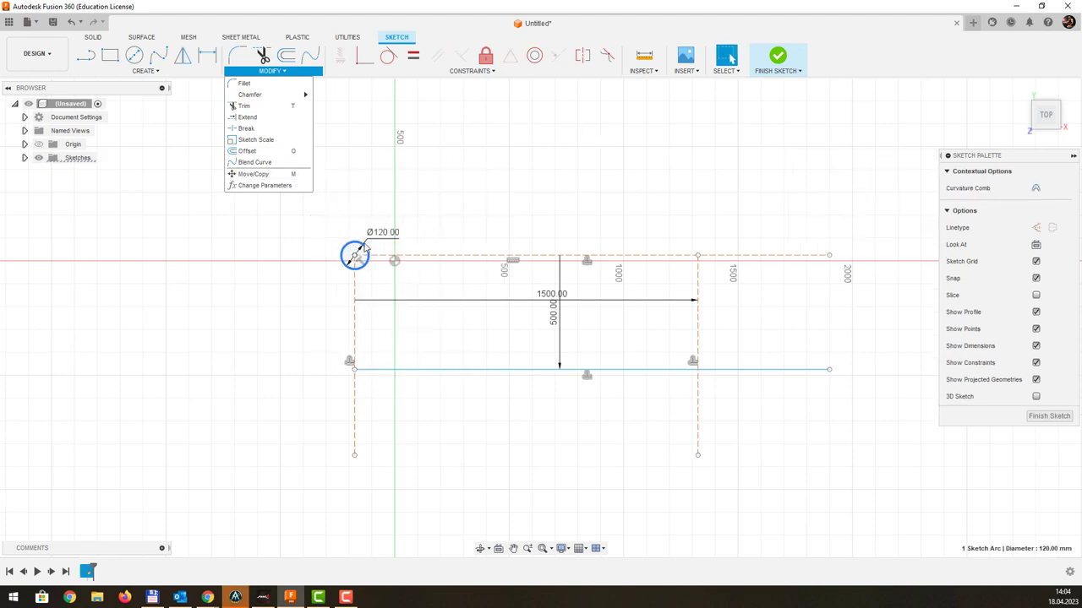
{"action": "key", "text": "m"}
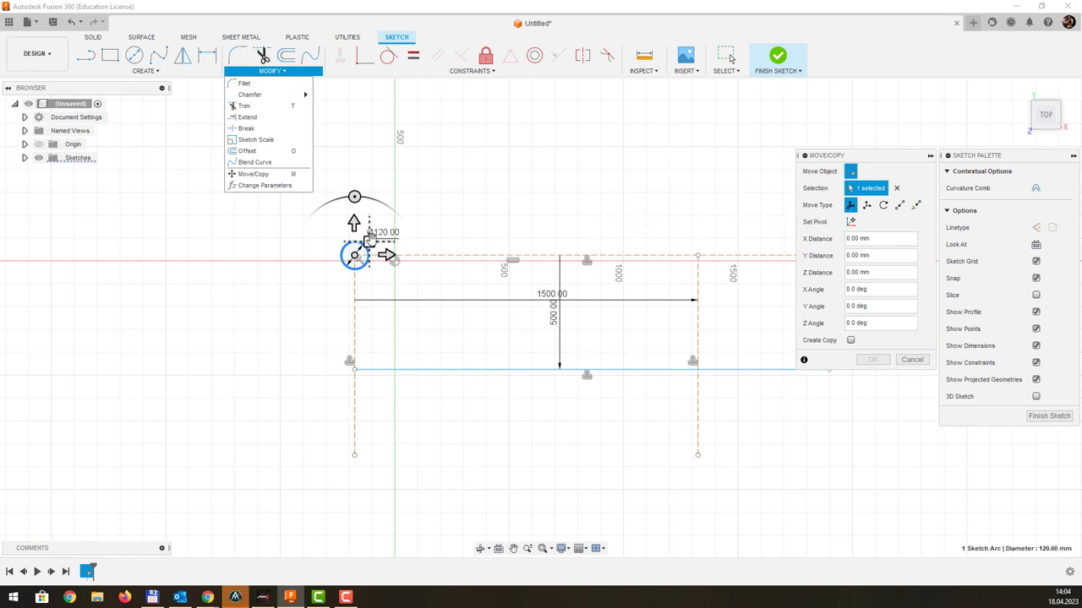
{"action": "left_click_drag", "start_coordinate": [369, 242], "coordinate": [465, 205]}
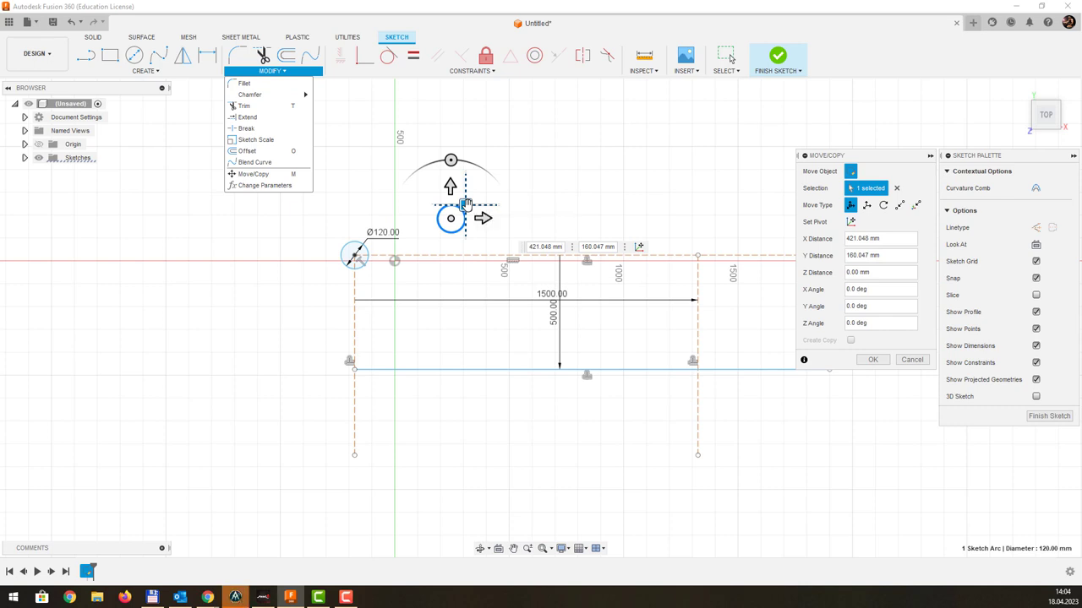
{"action": "key", "text": "Escape"}
{"action": "left_click_drag", "start_coordinate": [364, 250], "coordinate": [294, 257]}
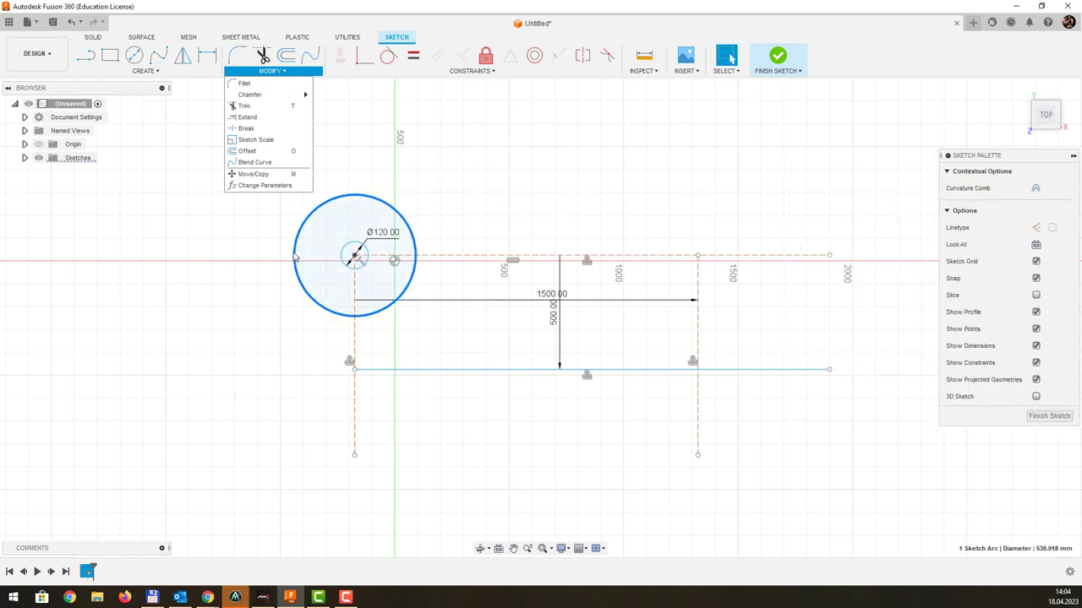
{"action": "left_click_drag", "start_coordinate": [294, 258], "coordinate": [294, 257]}
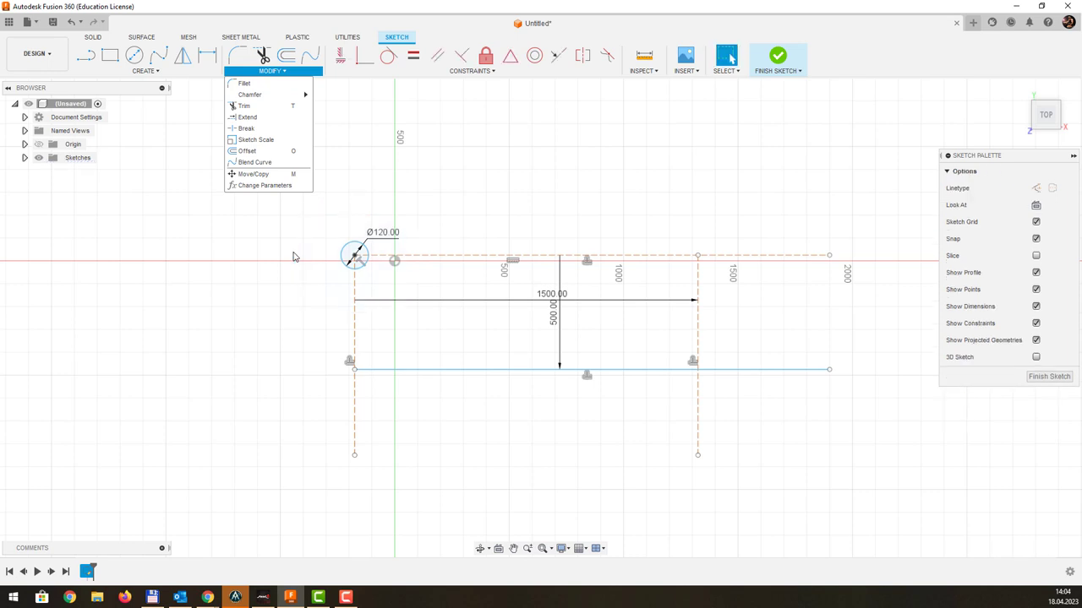
- Restart Move/Copy on the corner circle and drag a direction-constrained trial offset leftward
{"action": "left_click", "coordinate": [351, 248]}
{"action": "key", "text": "m"}
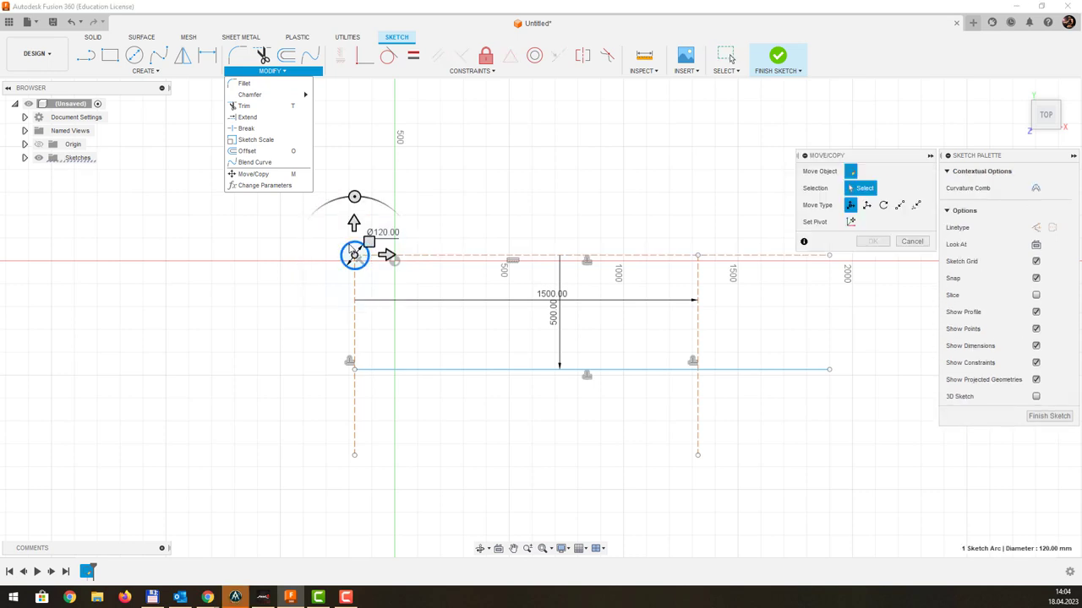
{"action": "left_click_drag", "start_coordinate": [369, 243], "coordinate": [378, 246]}
{"action": "left_click", "coordinate": [365, 227]}
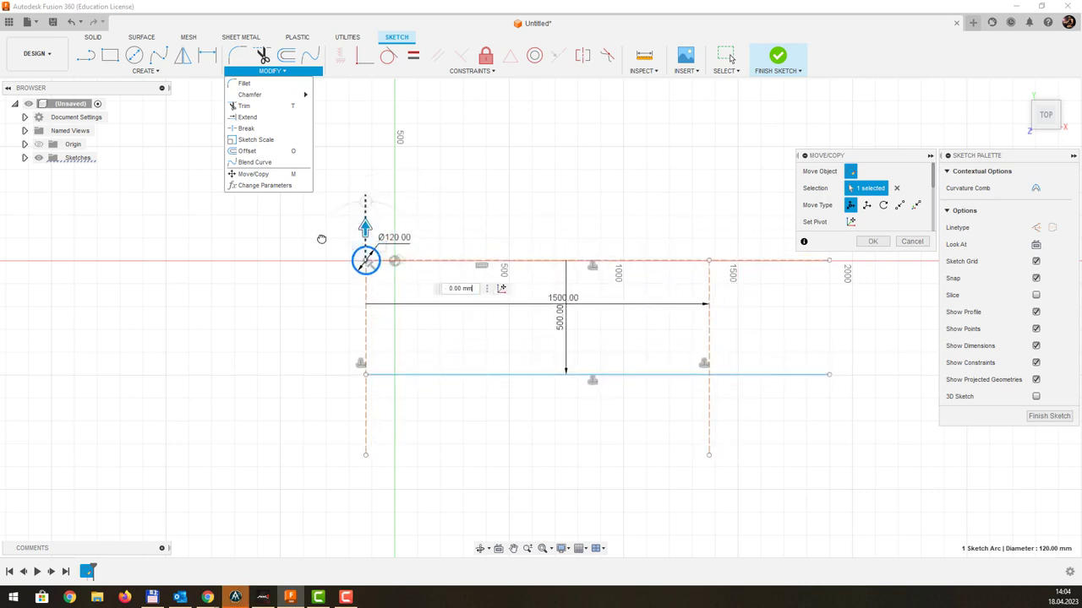
{"action": "left_click_drag", "start_coordinate": [364, 230], "coordinate": [334, 267]}
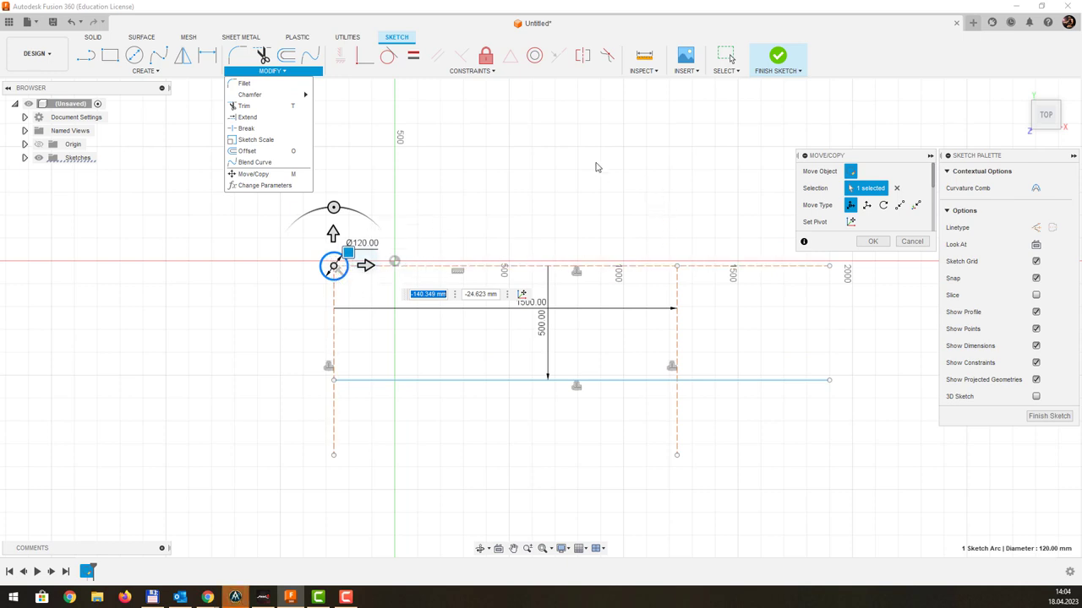
{"action": "left_click", "coordinate": [471, 70]}
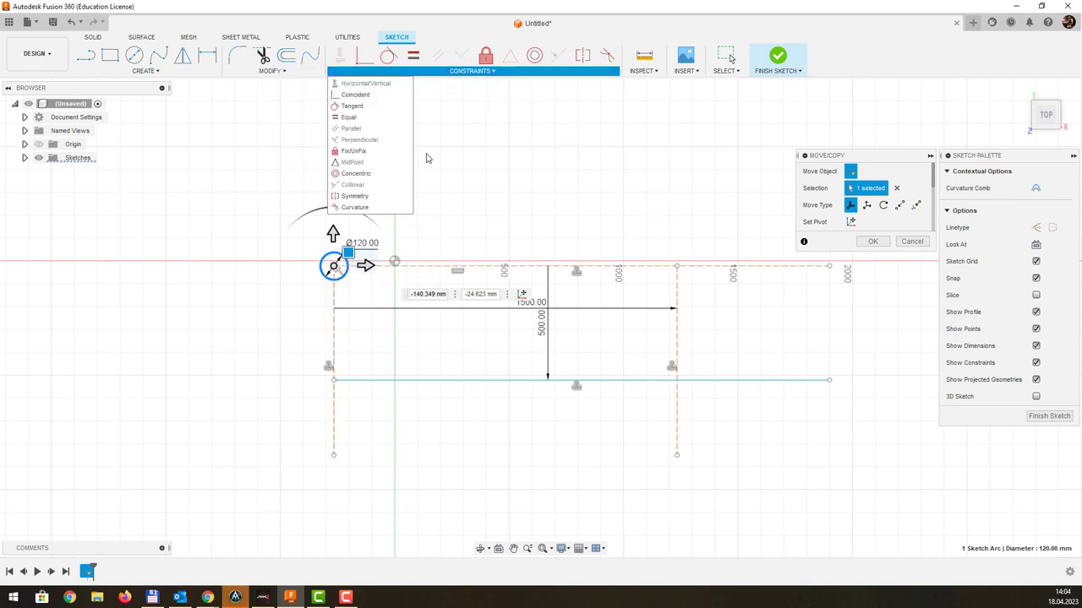
- Cancel the pending offset, try and cancel another move, then reselect the corner circle
{"action": "key", "text": "Escape"}
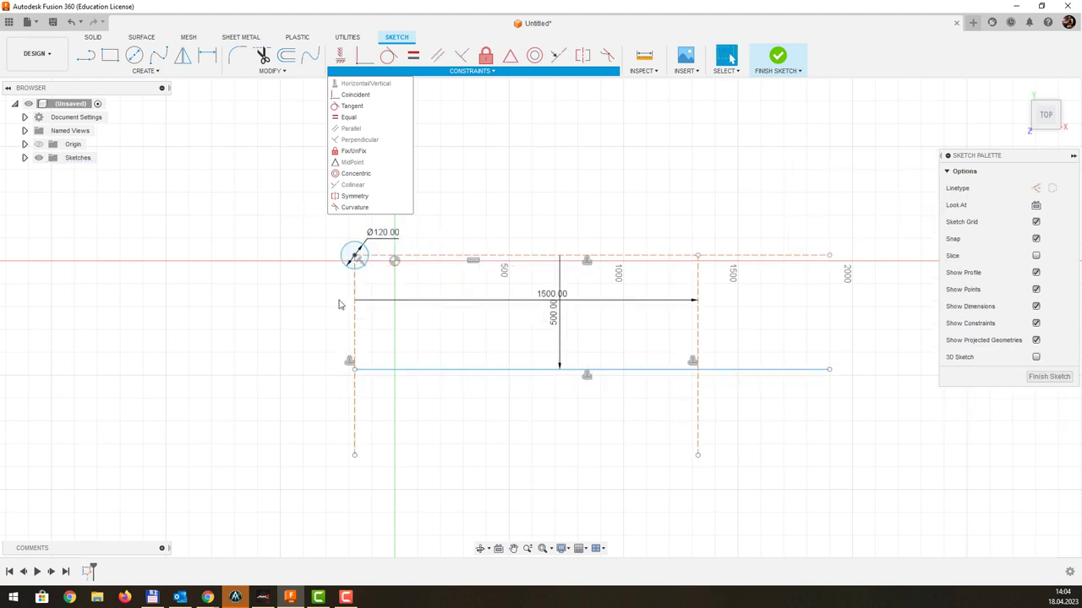
{"action": "left_click", "coordinate": [430, 75]}
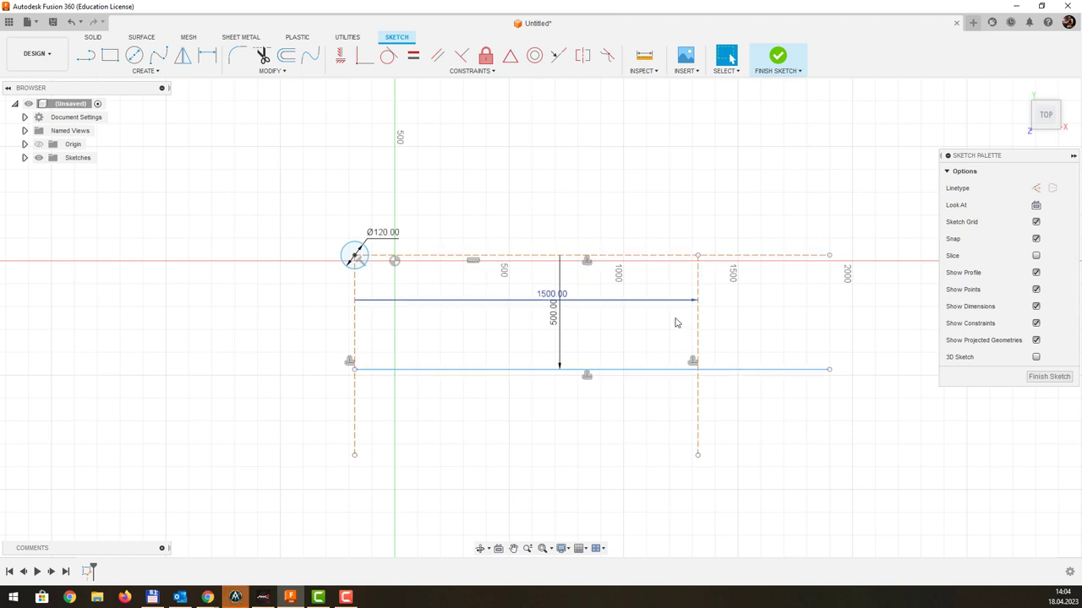
{"action": "left_click", "coordinate": [349, 363]}
{"action": "left_click", "coordinate": [358, 261]}
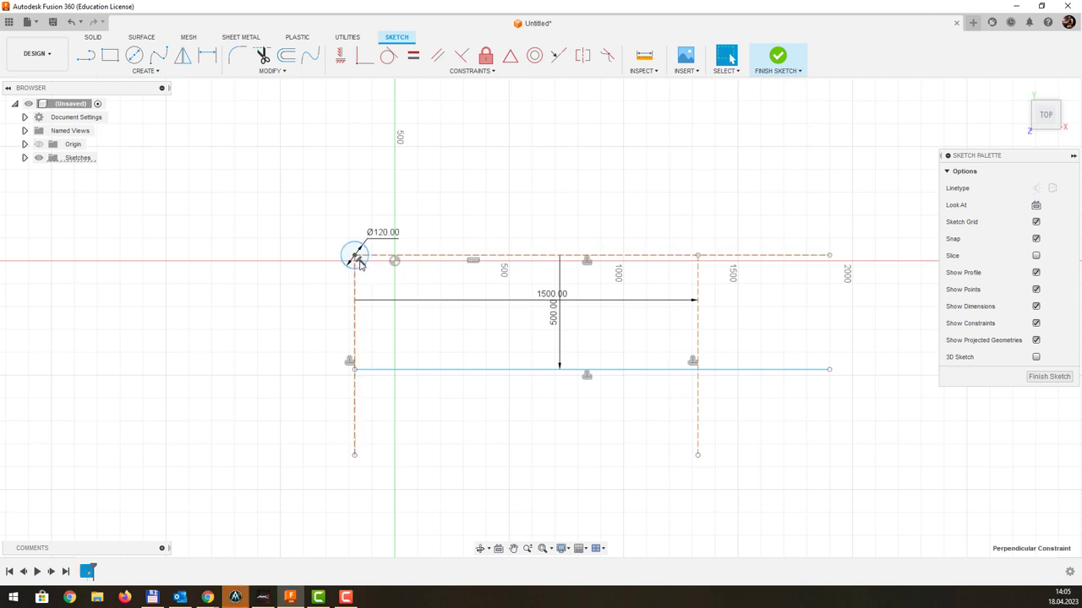
{"action": "left_click", "coordinate": [358, 250]}
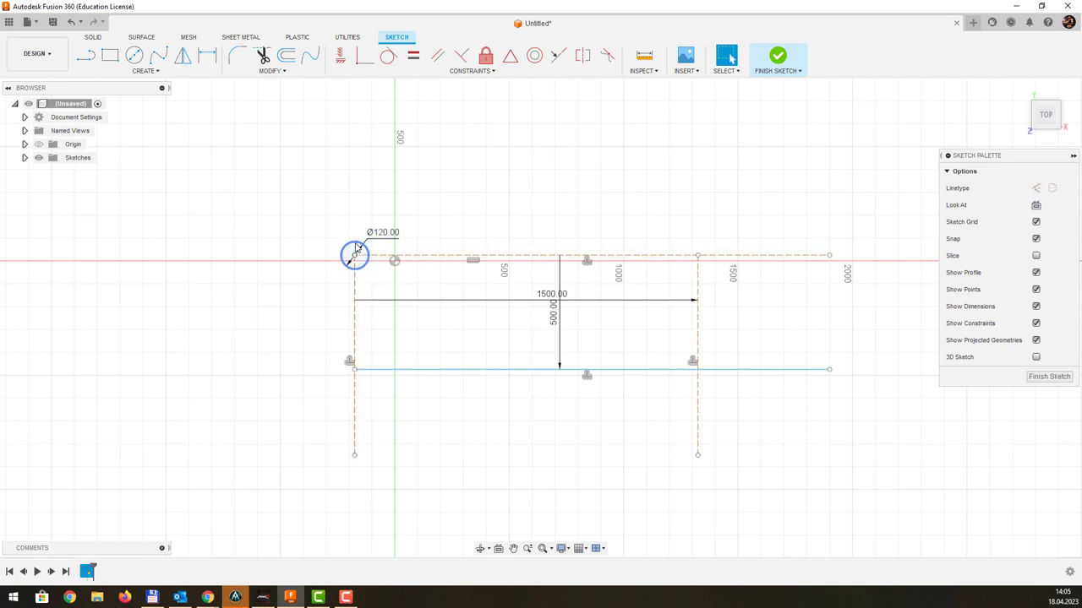
{"action": "key", "text": "m"}
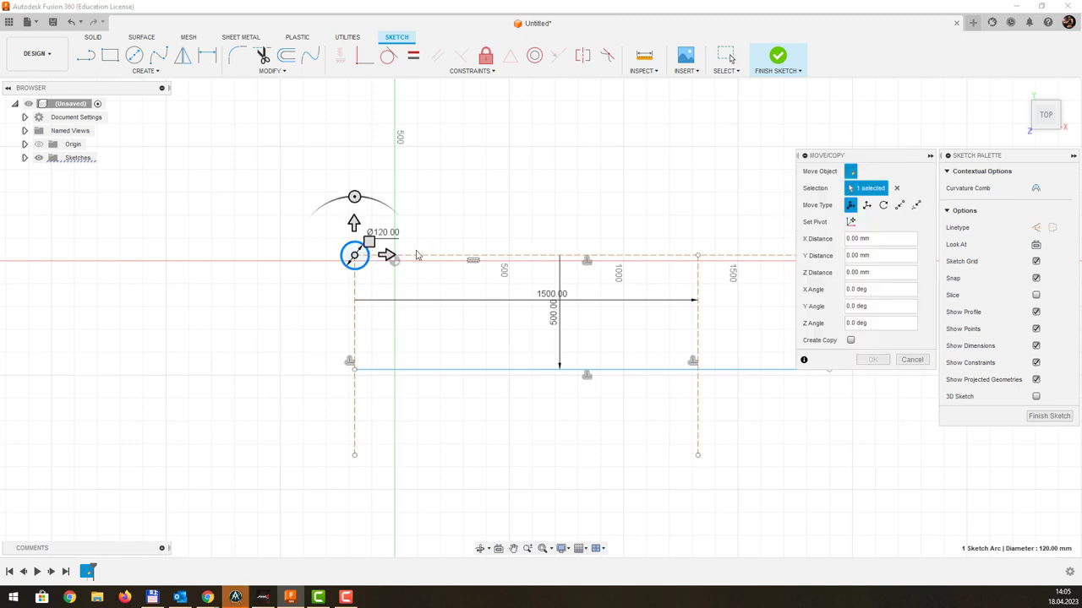
{"action": "mouse_move", "coordinate": [386, 247]}
{"action": "left_mouse_down"}
{"action": "mouse_move", "coordinate": [430, 261]}
{"action": "mouse_move", "coordinate": [360, 292]}
{"action": "mouse_move", "coordinate": [275, 236]}
{"action": "mouse_move", "coordinate": [298, 211]}
{"action": "left_mouse_up"}
{"action": "key", "text": "Escape"}
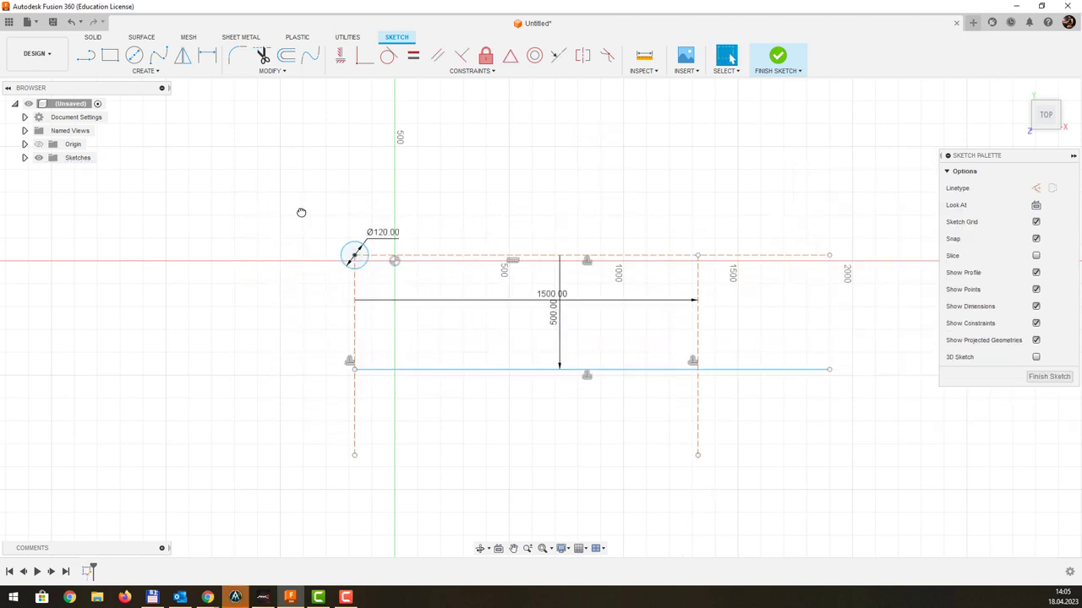
{"action": "left_click", "coordinate": [352, 251]}
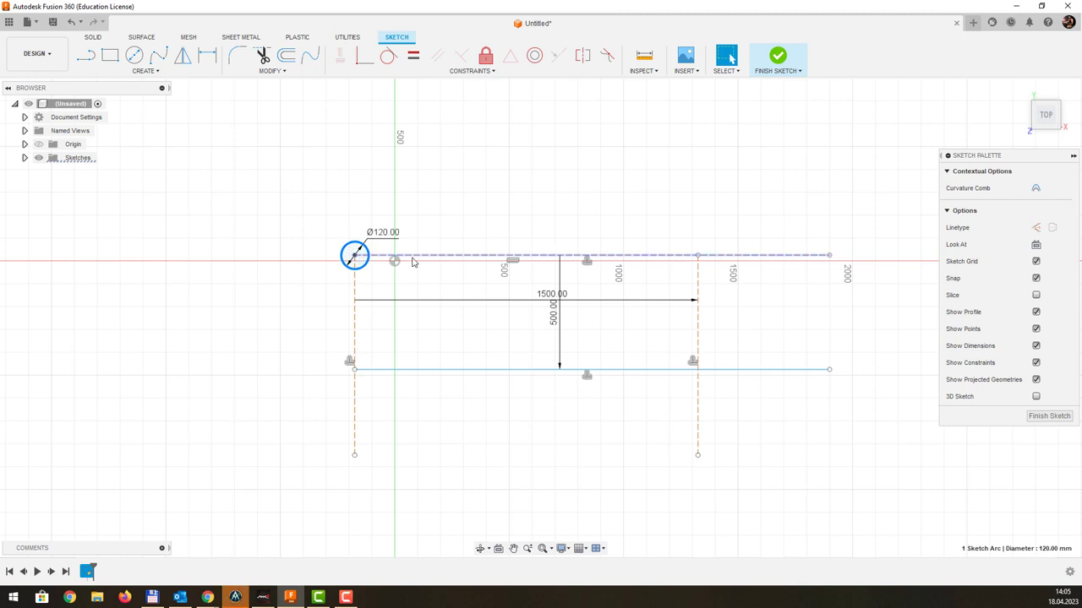
- Move the Ø120 circle -500 mm along Y to the frame's lower-left corner
{"action": "key", "text": "m"}
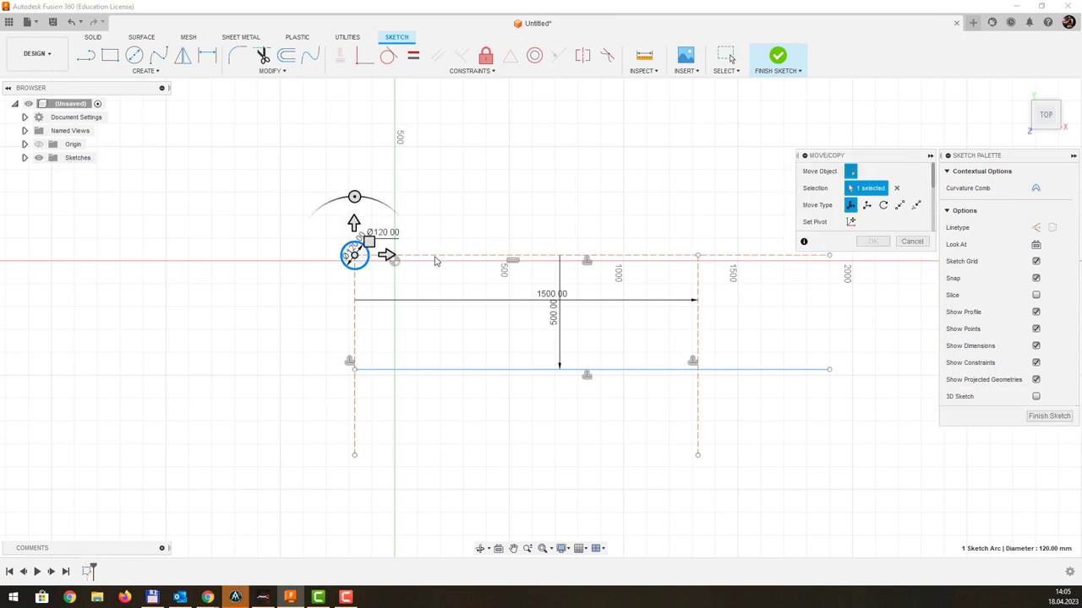
{"action": "left_click_drag", "start_coordinate": [356, 240], "coordinate": [356, 335]}
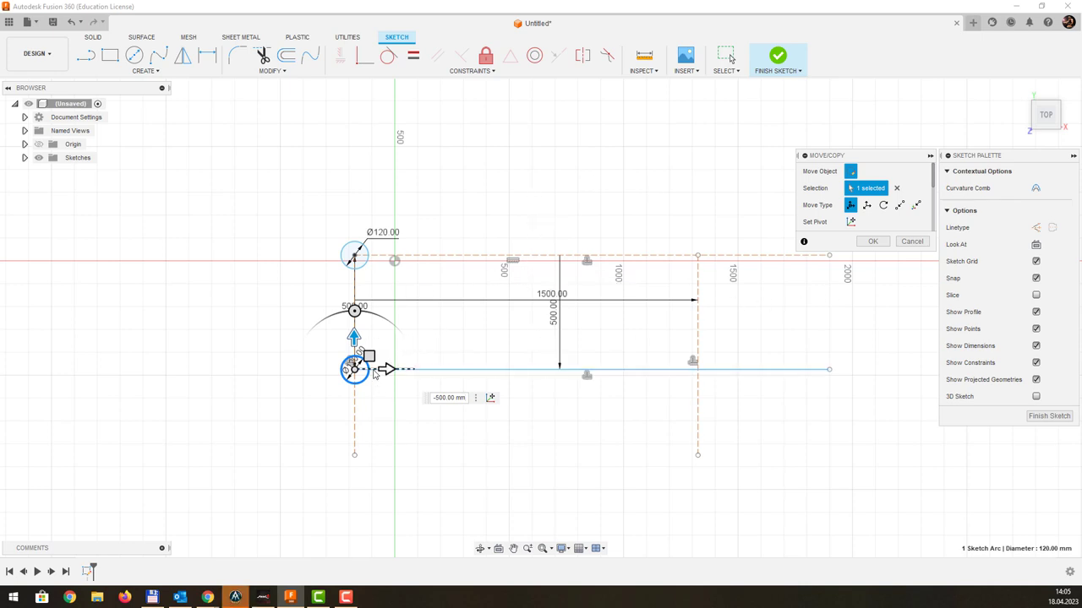
{"action": "scroll", "coordinate": [364, 374], "scroll_direction": "up", "scroll_amount": 2}
{"action": "scroll", "coordinate": [363, 373], "scroll_direction": "down", "scroll_amount": 1}
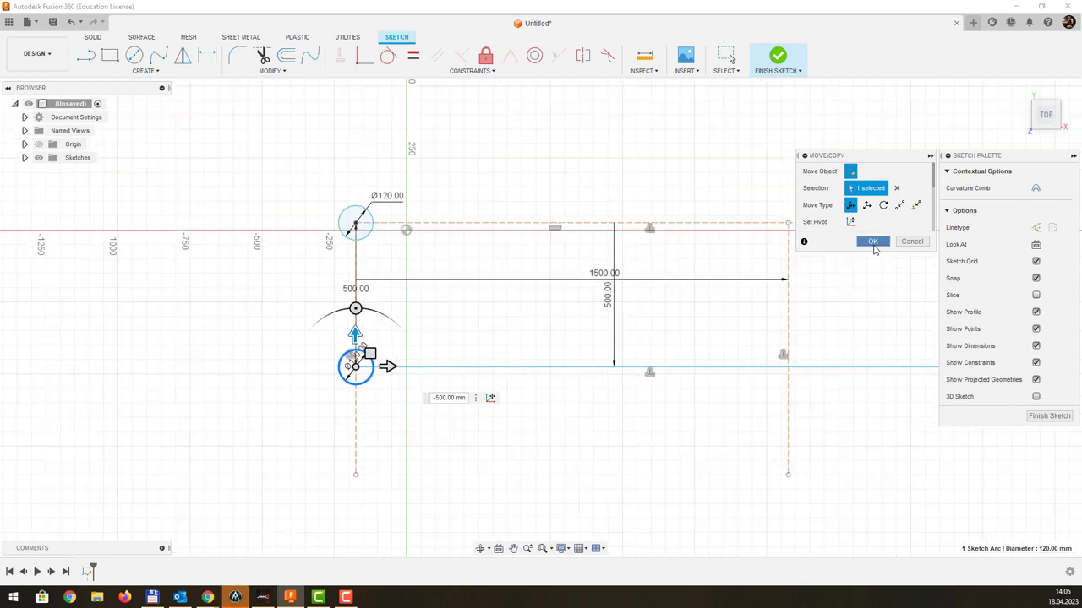
{"action": "left_click", "coordinate": [873, 242]}
{"action": "left_click", "coordinate": [370, 380]}
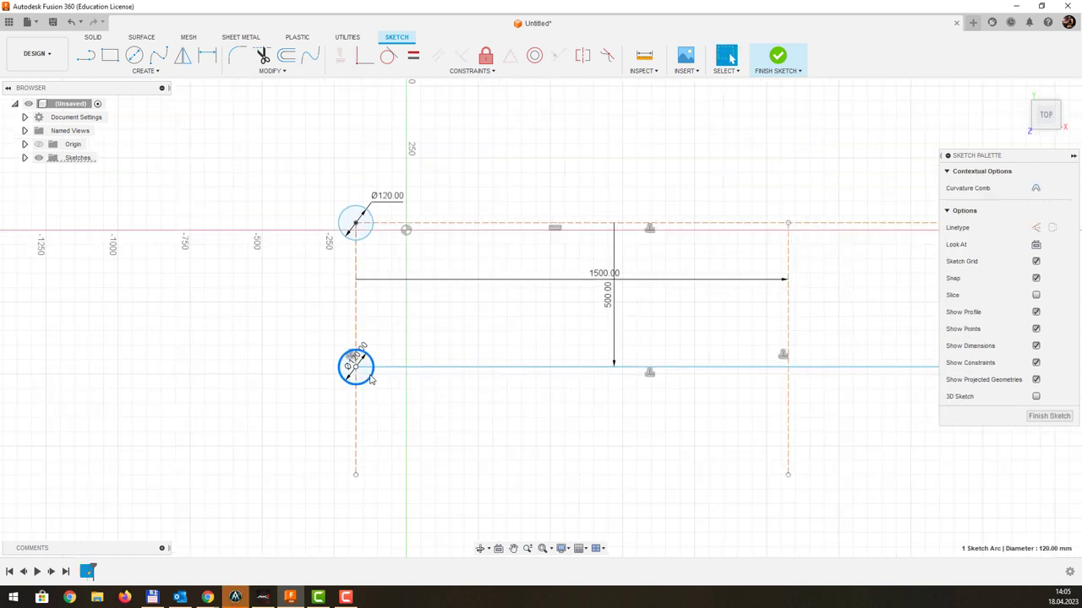
- Move the lower Ø120 circle right onto the layout's lower-right corner
{"action": "key", "text": "m"}
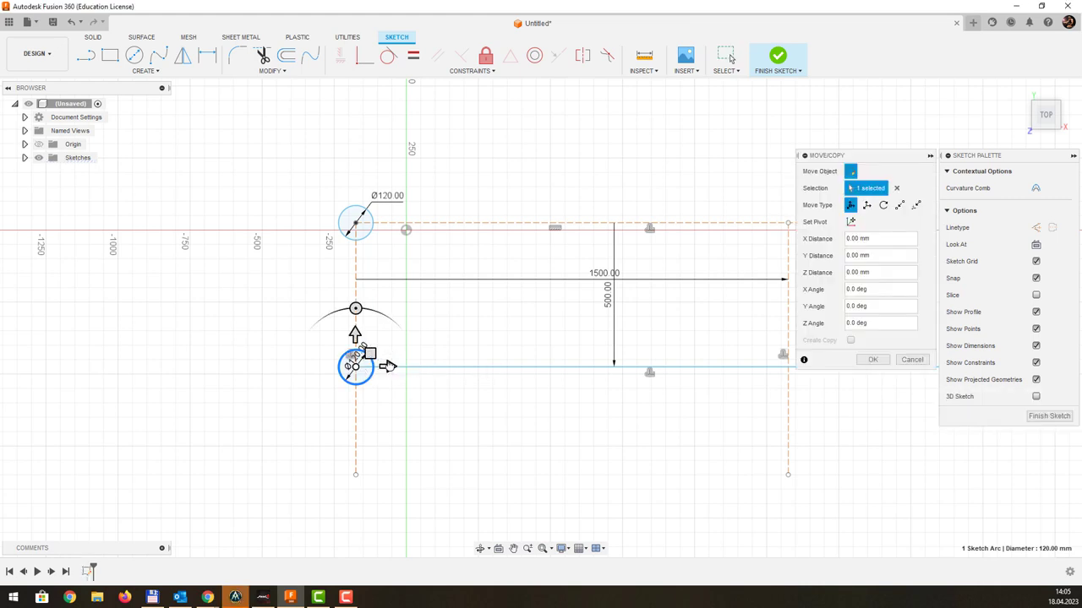
{"action": "left_click_drag", "start_coordinate": [369, 355], "coordinate": [788, 365]}
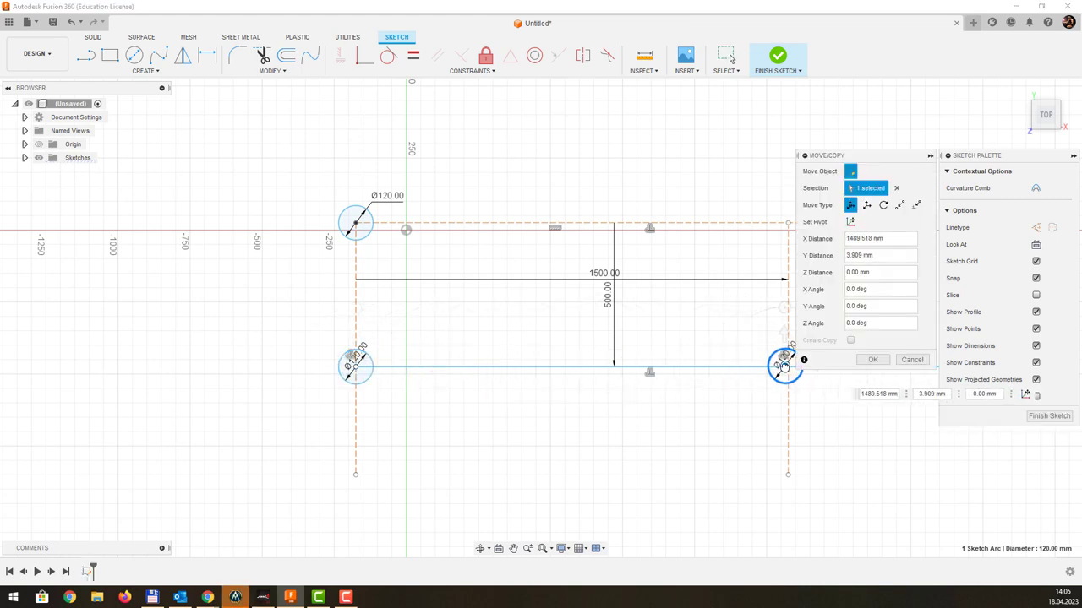
{"action": "middle_click_drag", "start_coordinate": [777, 415], "coordinate": [597, 449]}
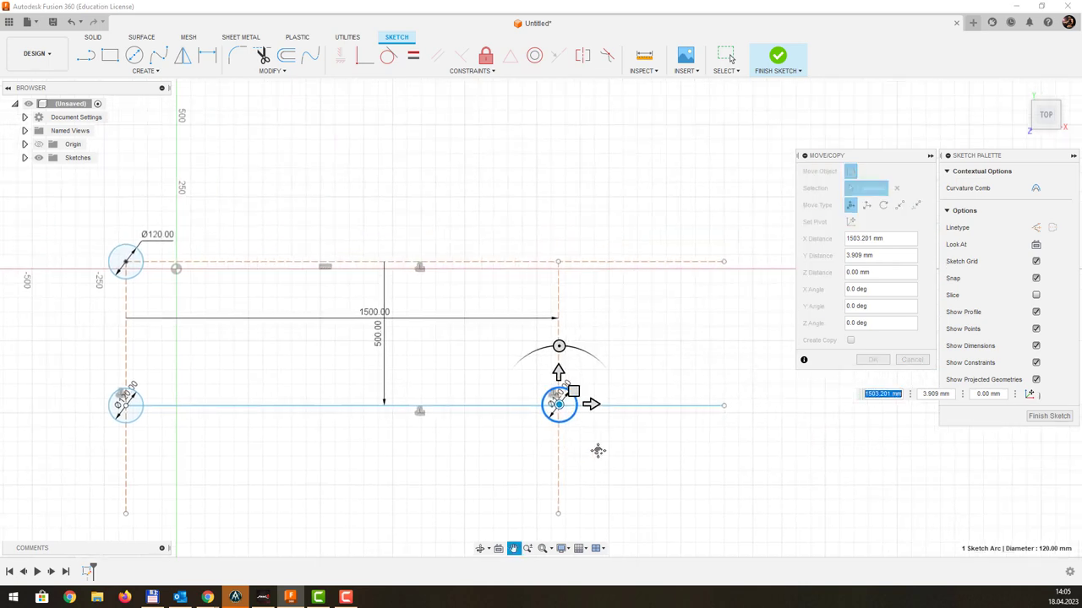
{"action": "left_click_drag", "start_coordinate": [550, 389], "coordinate": [549, 390]}
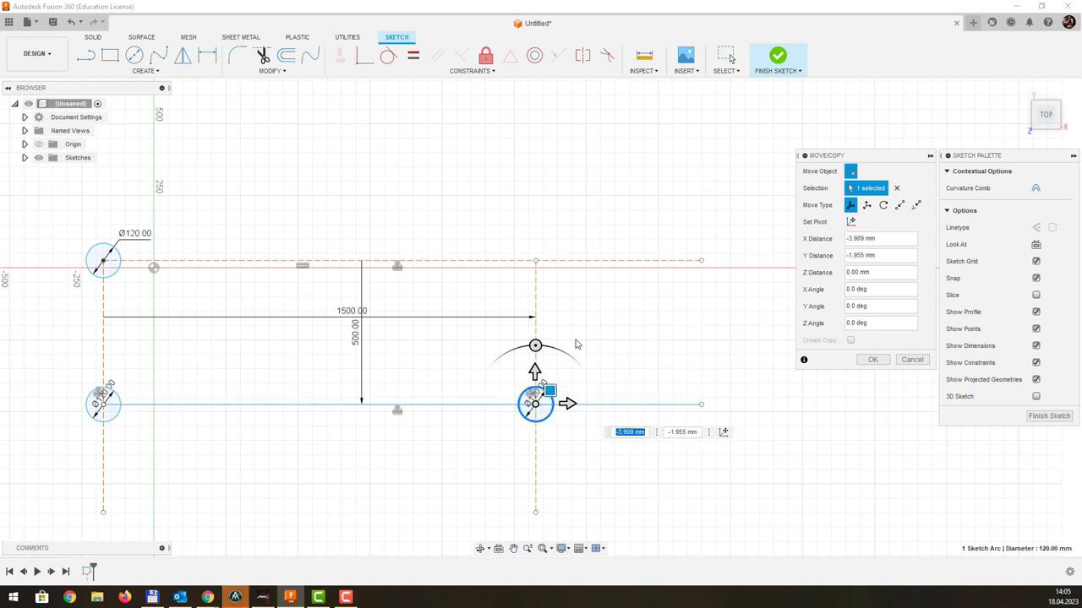
{"action": "left_click", "coordinate": [868, 360]}
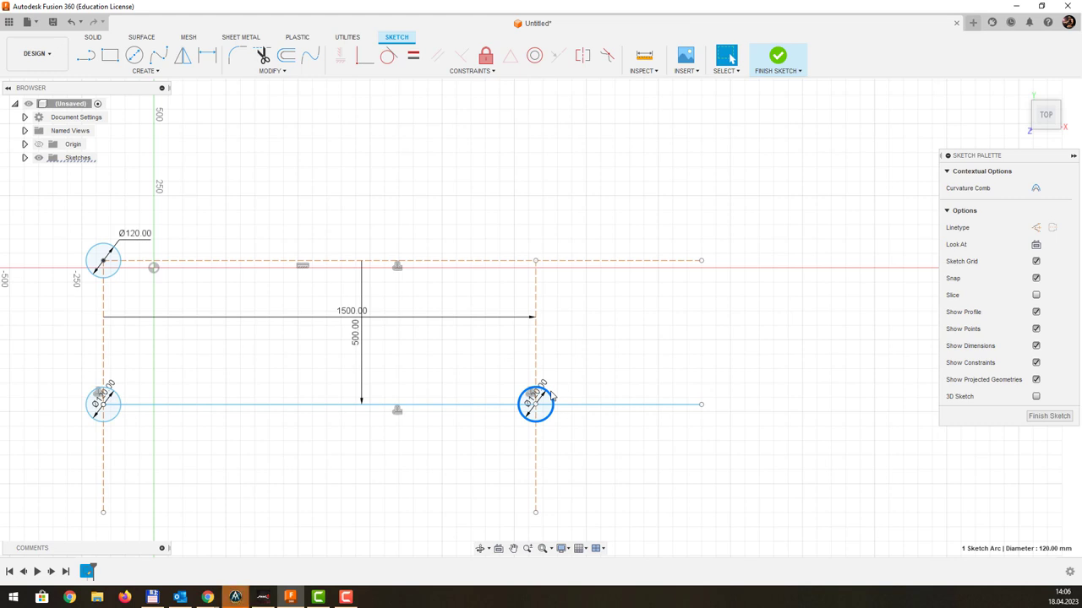
- Move that circle 500 mm up onto the layout's upper-right corner
{"action": "key", "text": "m"}
{"action": "left_click_drag", "start_coordinate": [535, 359], "coordinate": [536, 231]}
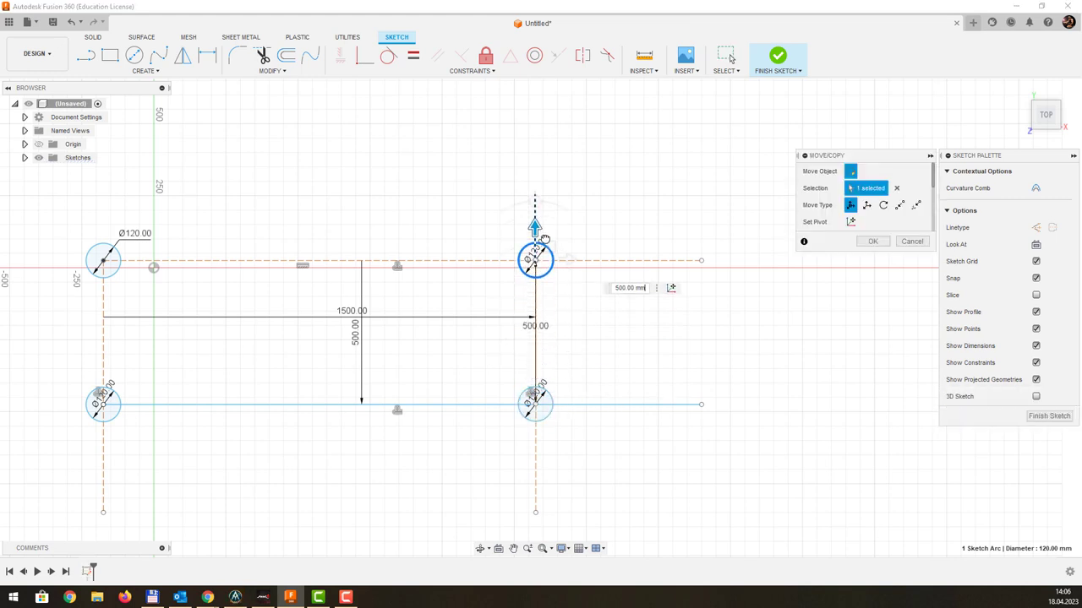
{"action": "left_click", "coordinate": [872, 241]}
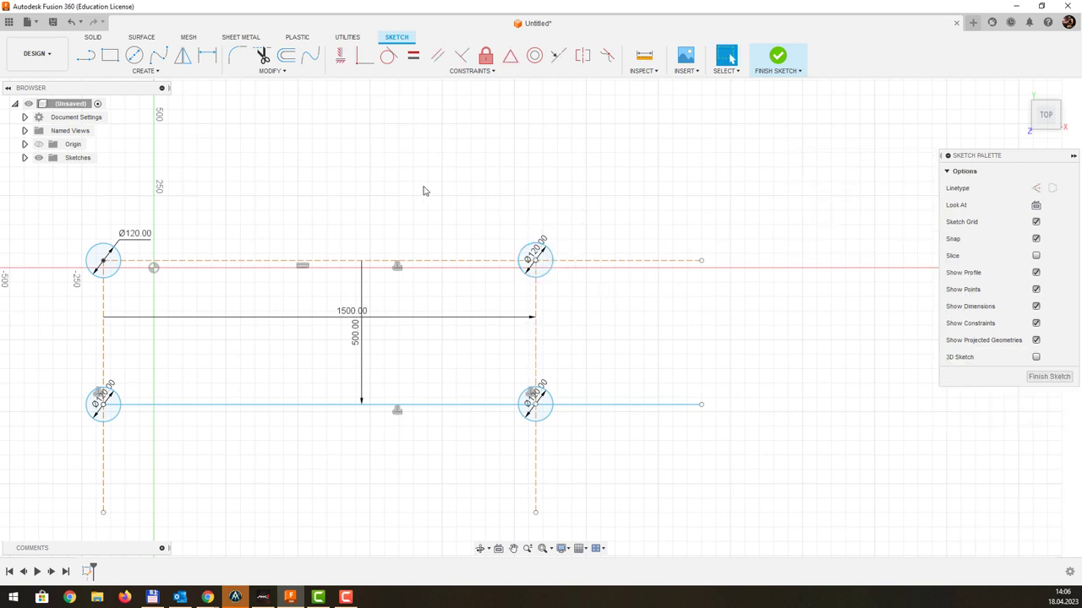
{"action": "middle_click_drag", "start_coordinate": [423, 191], "coordinate": [545, 169]}
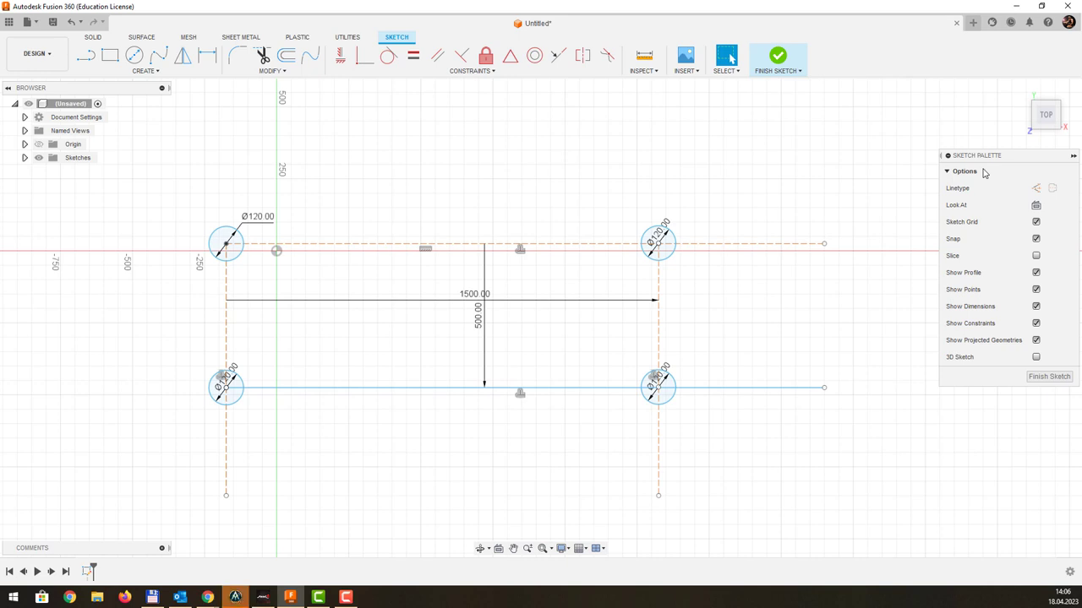
- Finish the four-circle sketch and view the corner circles in 3D
{"action": "left_click", "coordinate": [1036, 222]}
{"action": "left_click", "coordinate": [1036, 222]}
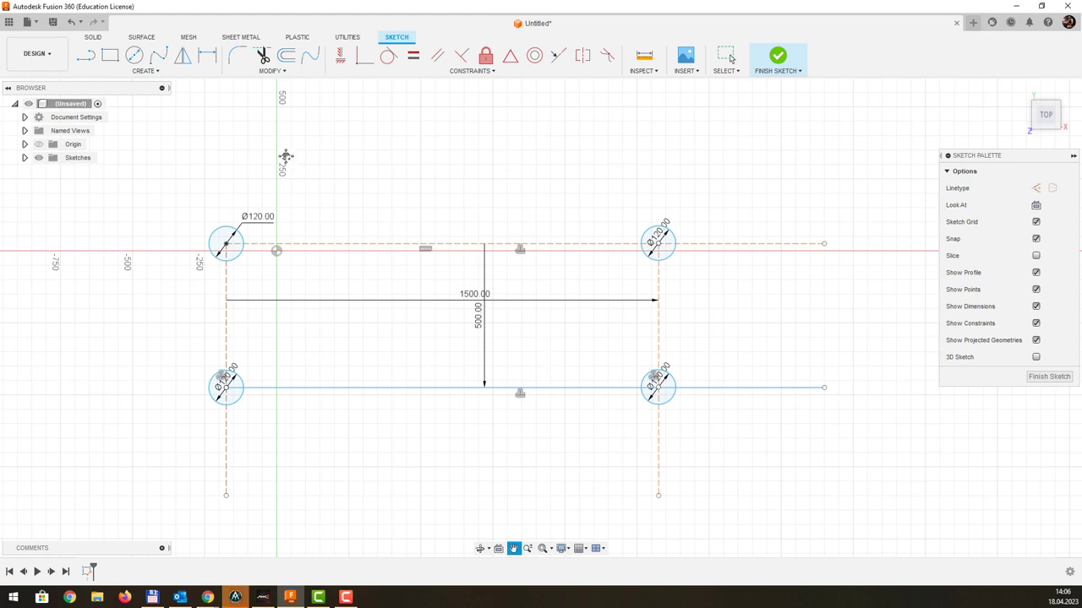
{"action": "middle_click_drag", "start_coordinate": [285, 156], "coordinate": [294, 156]}
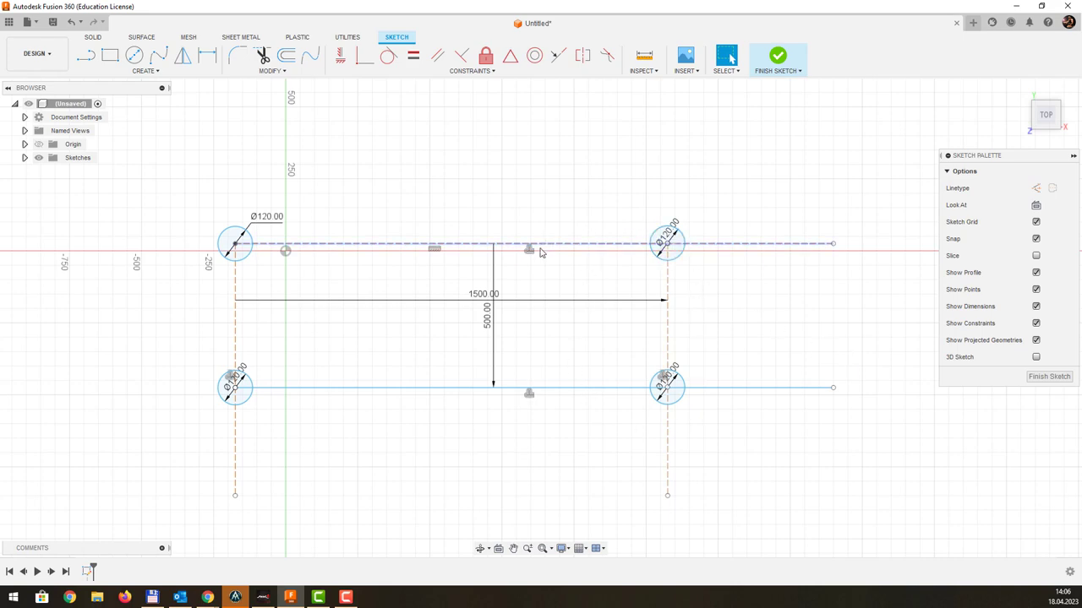
{"action": "left_click", "coordinate": [1037, 376]}
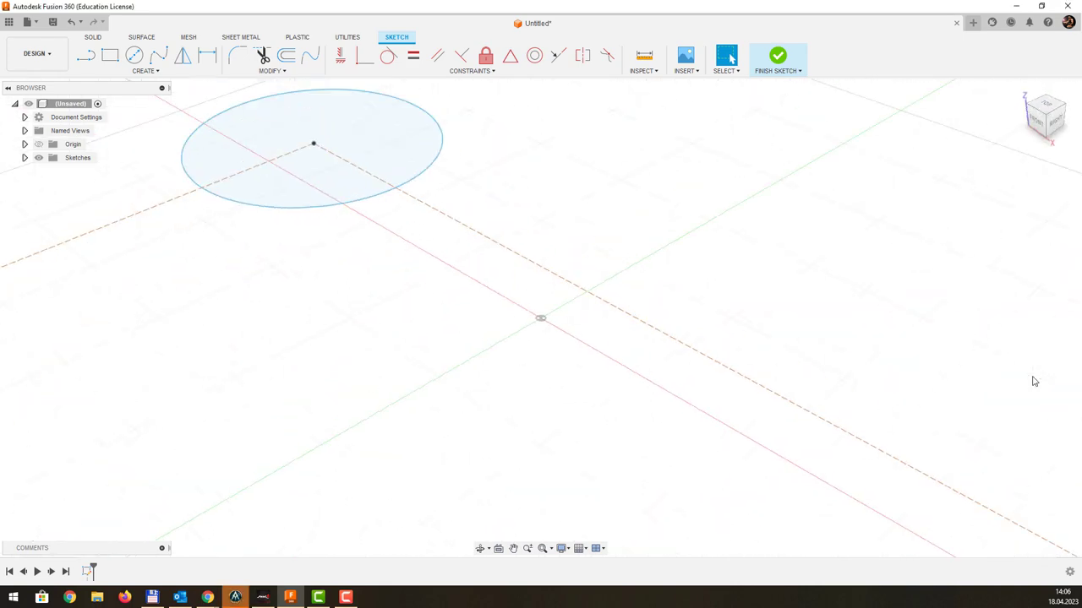
{"action": "scroll", "coordinate": [575, 267], "scroll_direction": "down", "scroll_amount": 3}
{"action": "scroll", "coordinate": [562, 261], "scroll_direction": "down", "scroll_amount": 3}
{"action": "scroll", "coordinate": [553, 249], "scroll_direction": "down", "scroll_amount": 3}
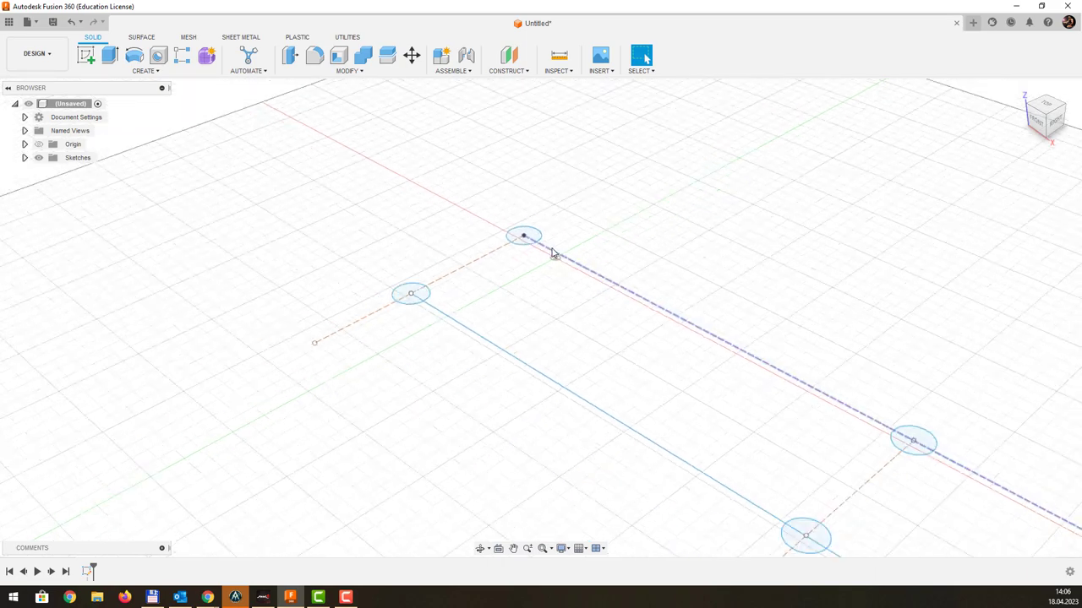
{"action": "scroll", "coordinate": [553, 251], "scroll_direction": "down", "scroll_amount": 1}
{"action": "mouse_move", "coordinate": [816, 318]}
{"action": "middle_mouse_down", "text": "shift"}
{"action": "mouse_move", "coordinate": [755, 280]}
{"action": "mouse_move", "coordinate": [735, 282]}
{"action": "mouse_move", "coordinate": [823, 297]}
{"action": "mouse_move", "coordinate": [807, 292]}
{"action": "middle_mouse_up", "text": "shift"}
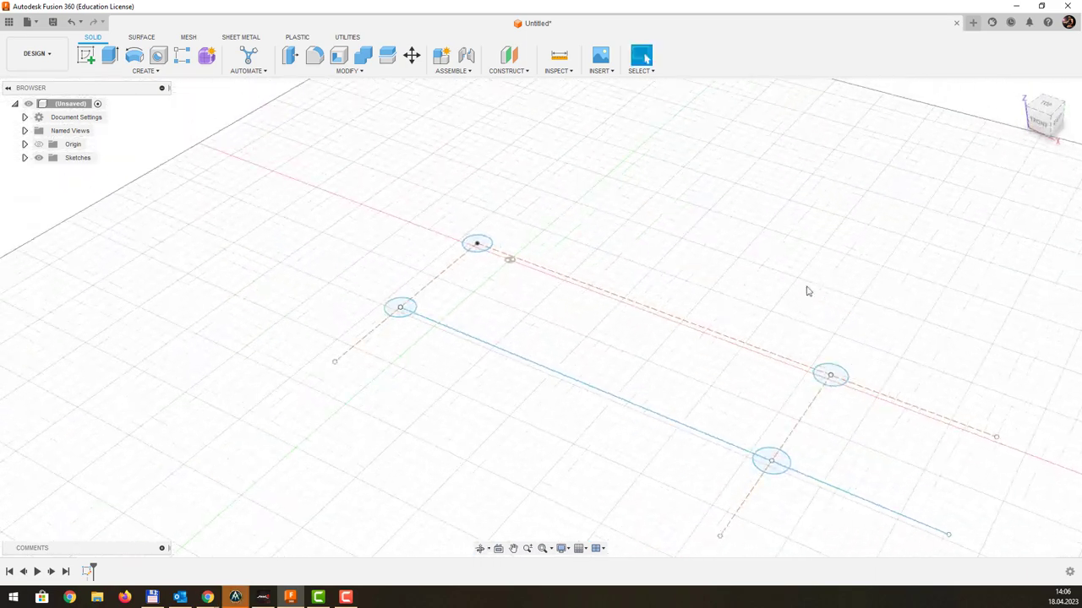
- Start an extrude and select the four corner circle profiles
{"action": "left_click", "coordinate": [109, 58]}
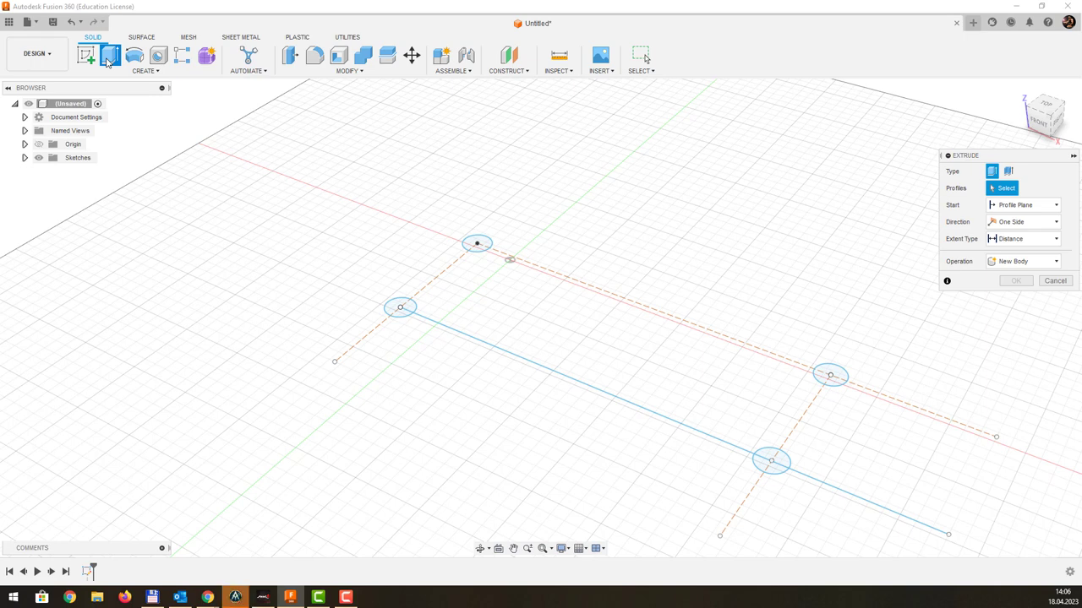
{"action": "left_click", "coordinate": [400, 307]}
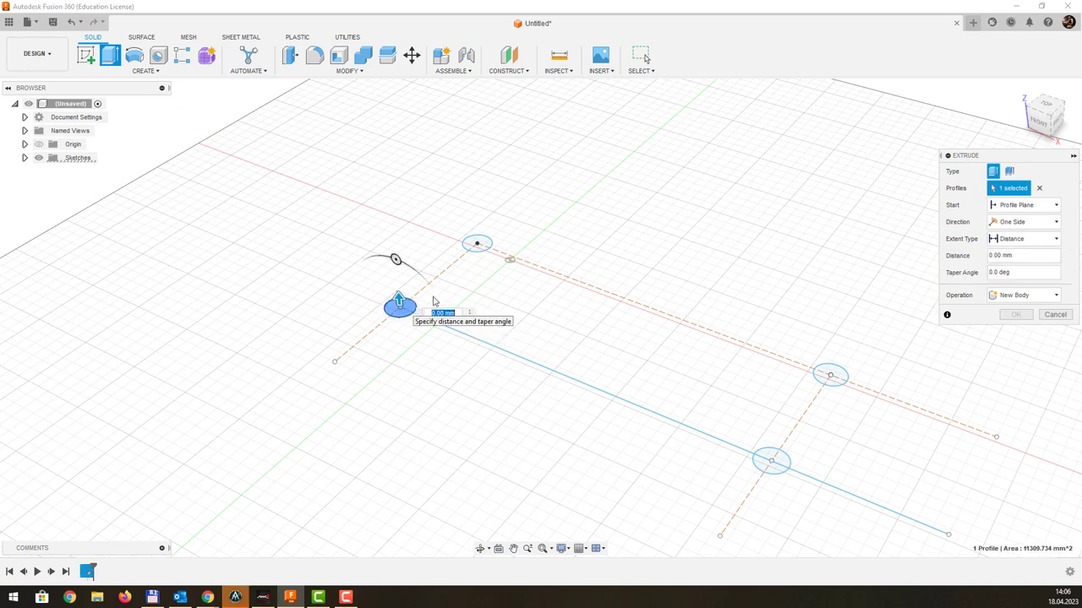
{"action": "left_click", "coordinate": [489, 245]}
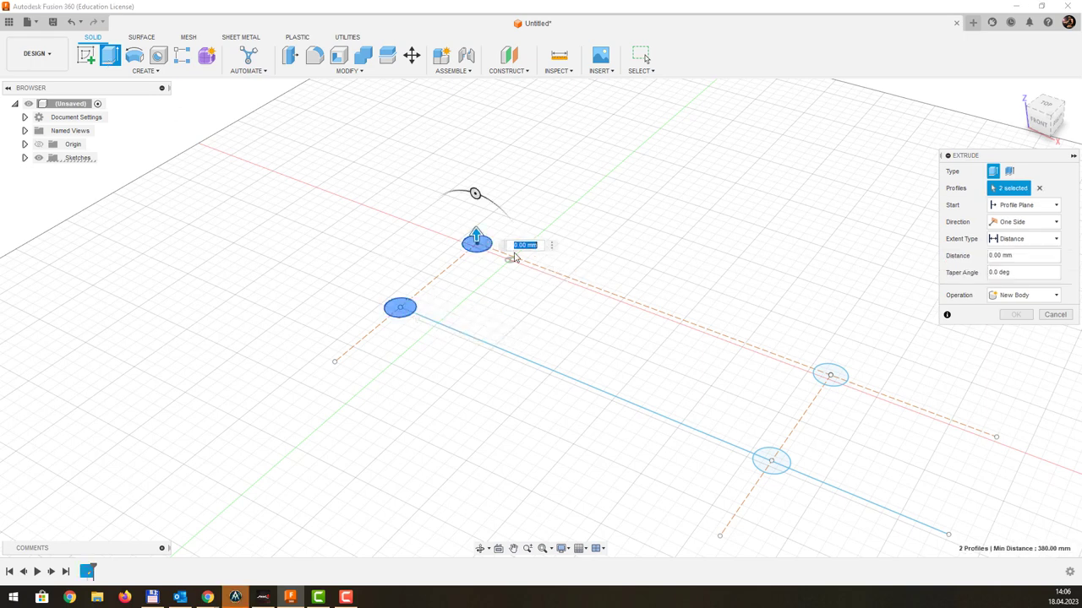
{"action": "left_click", "coordinate": [840, 378]}
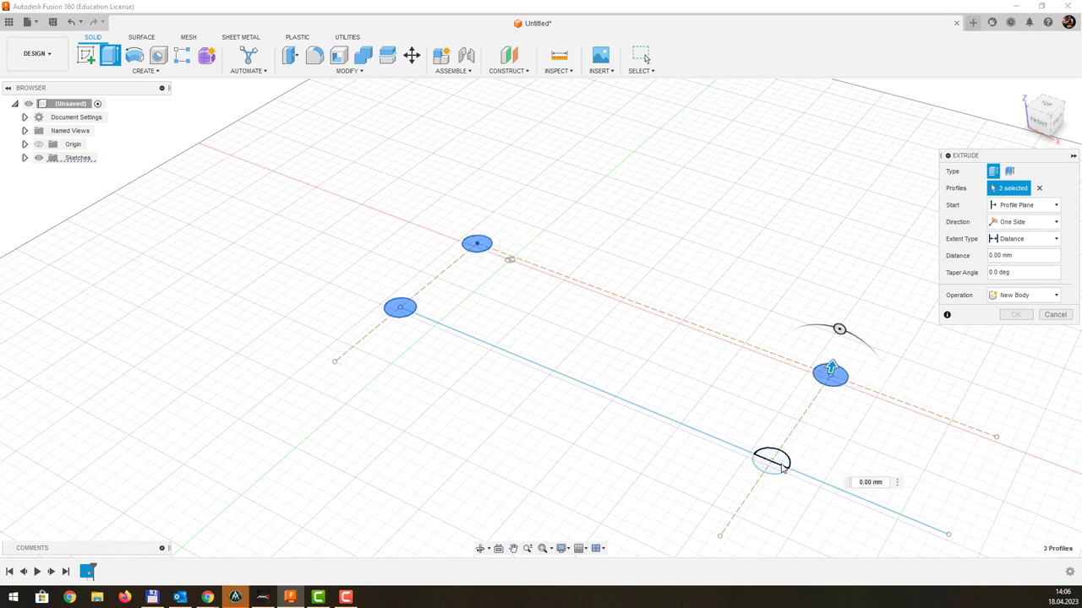
{"action": "left_click", "coordinate": [770, 462]}
{"action": "left_click", "coordinate": [777, 468]}
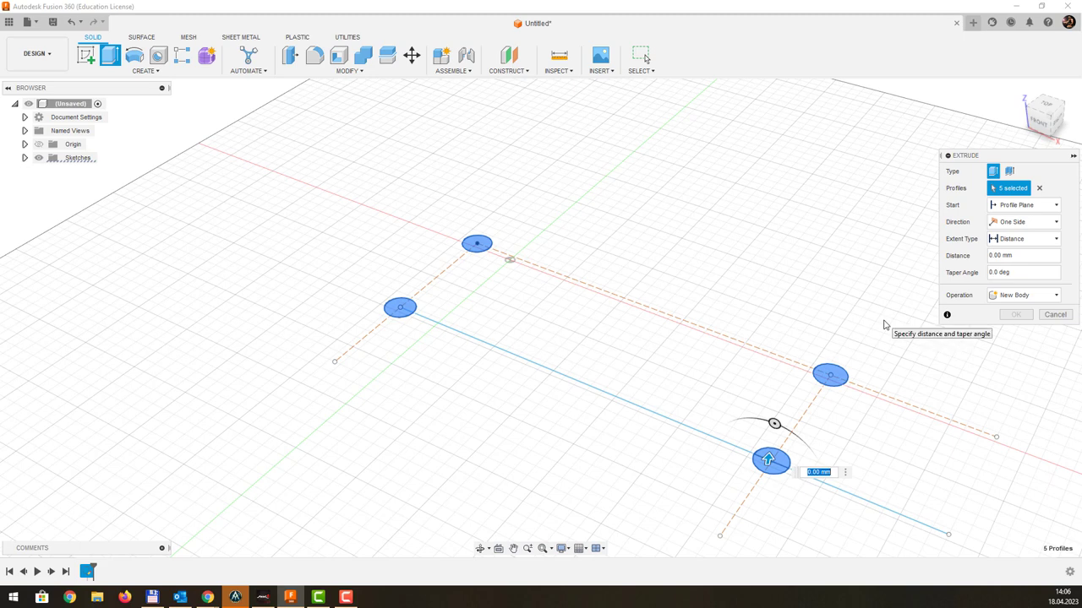
- Extrude the circles 500 mm upward with the operation set to New Body
{"action": "left_click_drag", "start_coordinate": [769, 400], "coordinate": [773, 351]}
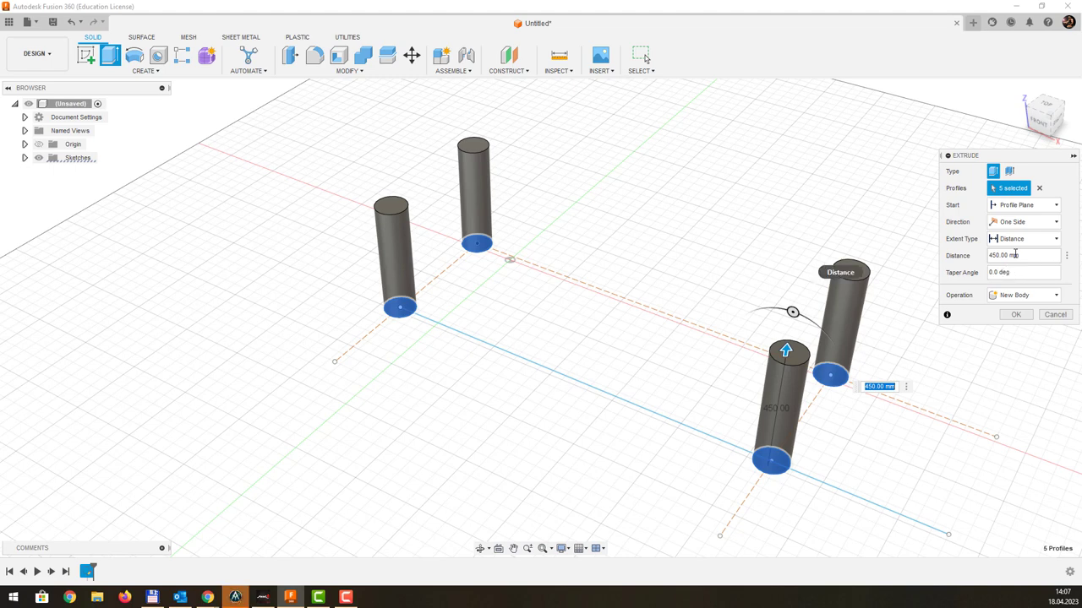
{"action": "left_click_drag", "start_coordinate": [785, 348], "coordinate": [788, 336]}
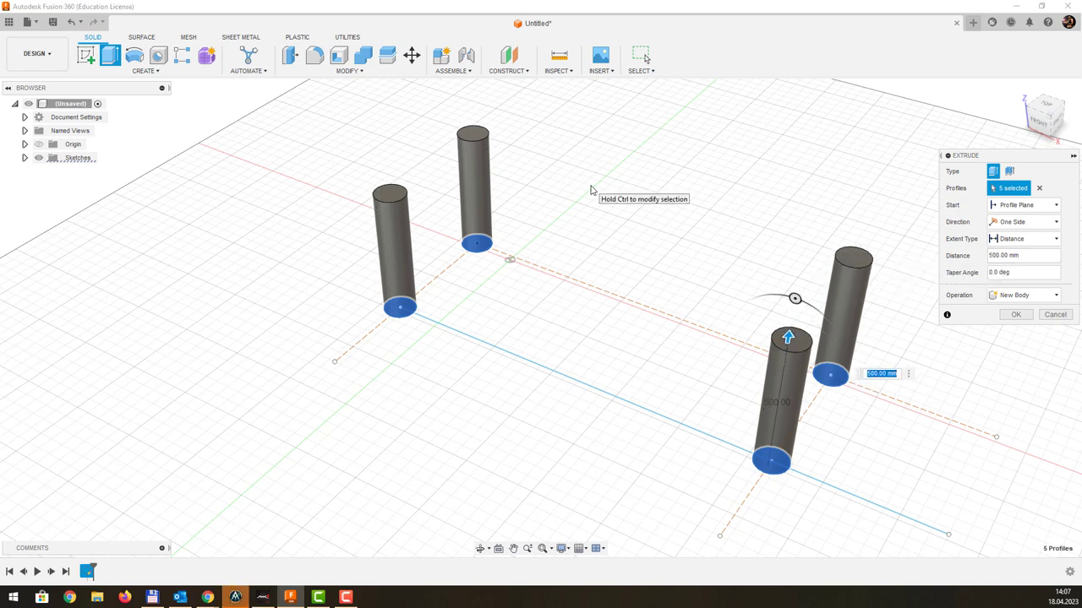
{"action": "middle_click_drag", "start_coordinate": [749, 189], "coordinate": [690, 193], "text": "shift"}
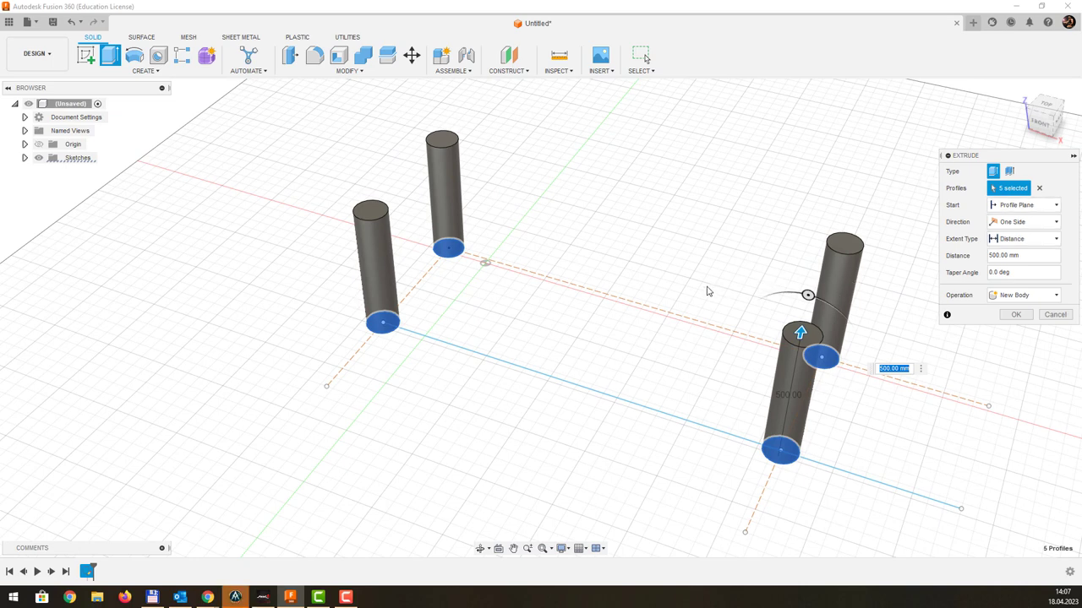
{"action": "left_click", "coordinate": [1016, 297]}
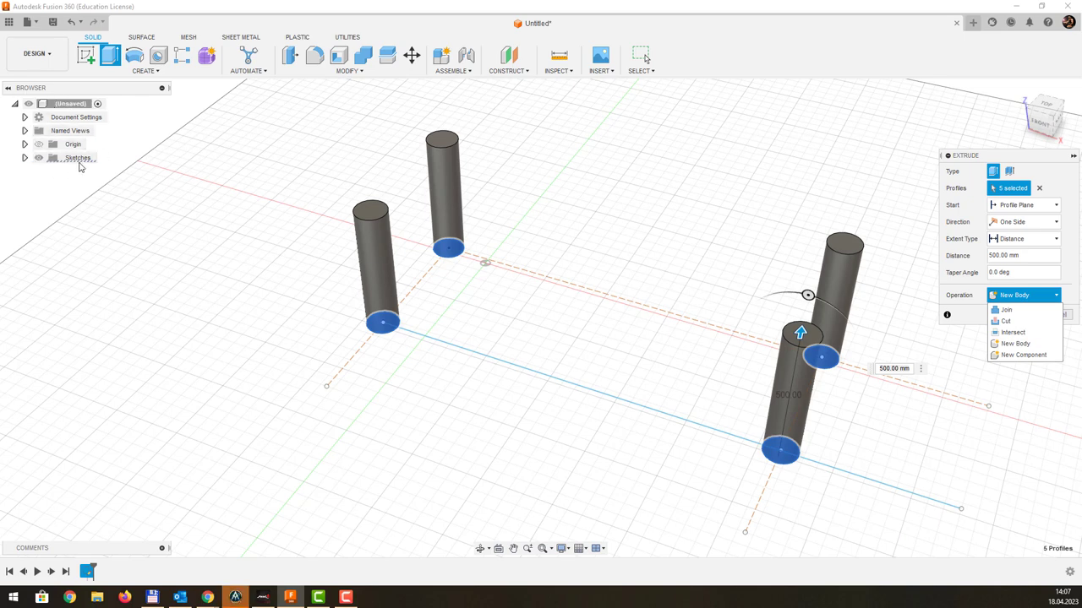
{"action": "left_click", "coordinate": [24, 158]}
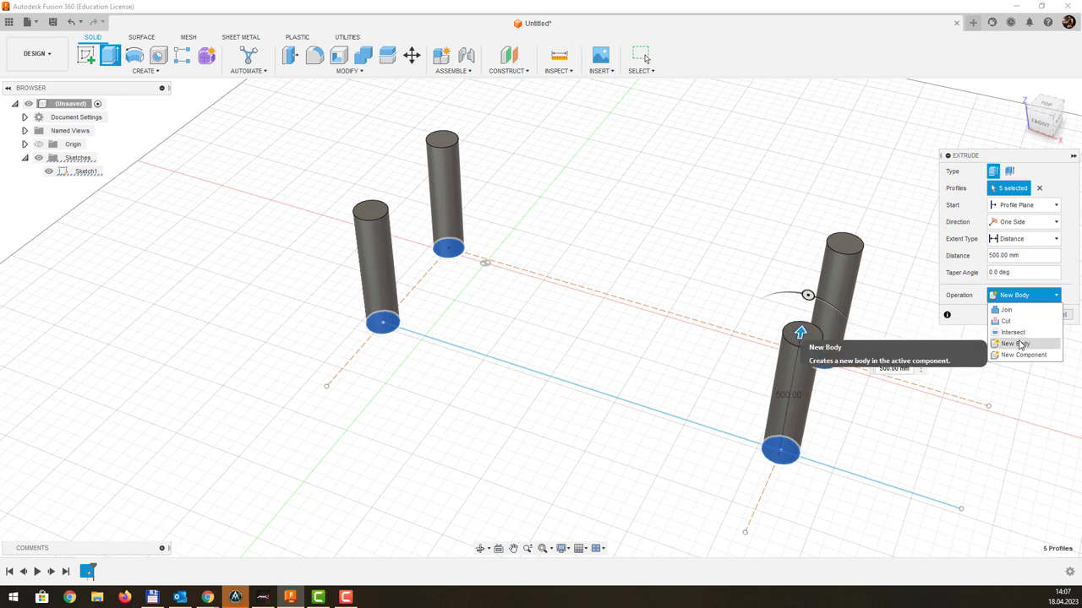
{"action": "left_click", "coordinate": [1020, 345]}
- Keep New Body and confirm the 500 mm extrusion of the four legs
{"action": "left_click", "coordinate": [1018, 295]}
{"action": "left_click", "coordinate": [1007, 344]}
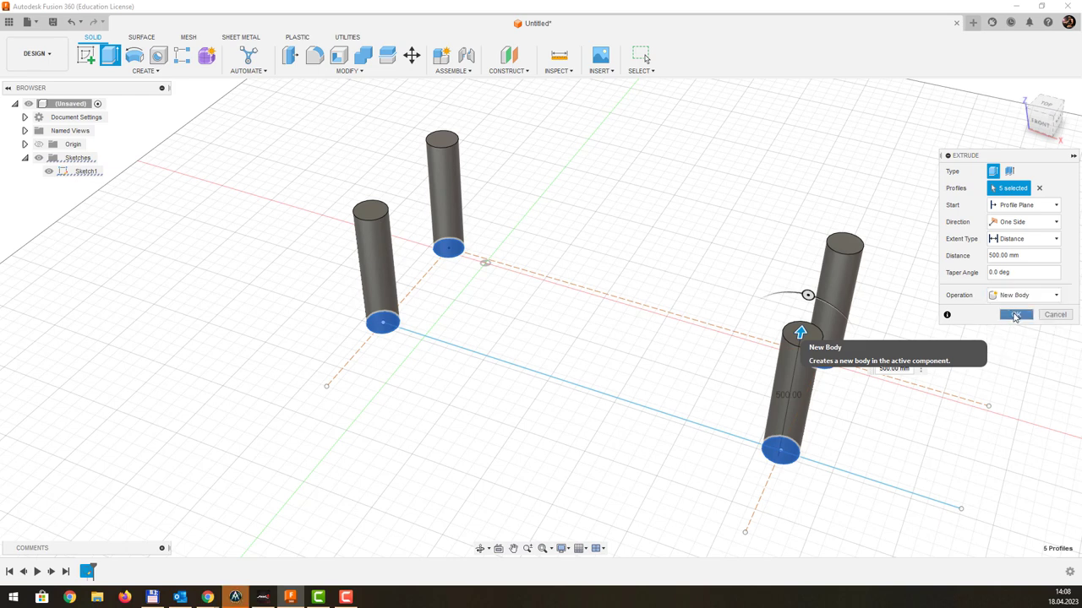
{"action": "left_click", "coordinate": [1015, 315]}
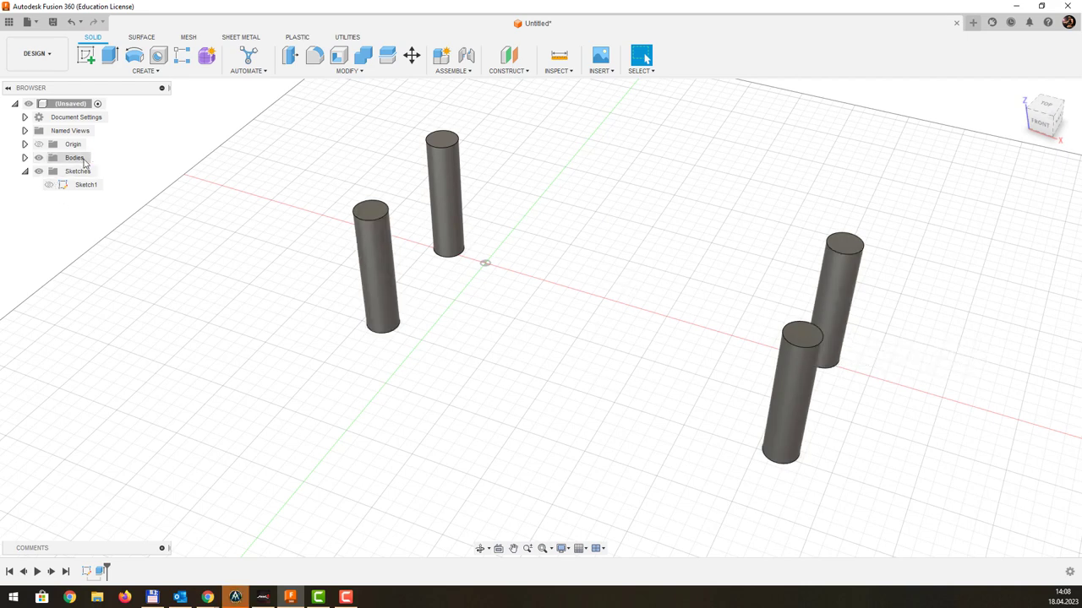
- Expand the Bodies list in the browser and select Body1
{"action": "middle_click_drag", "start_coordinate": [635, 188], "coordinate": [598, 210]}
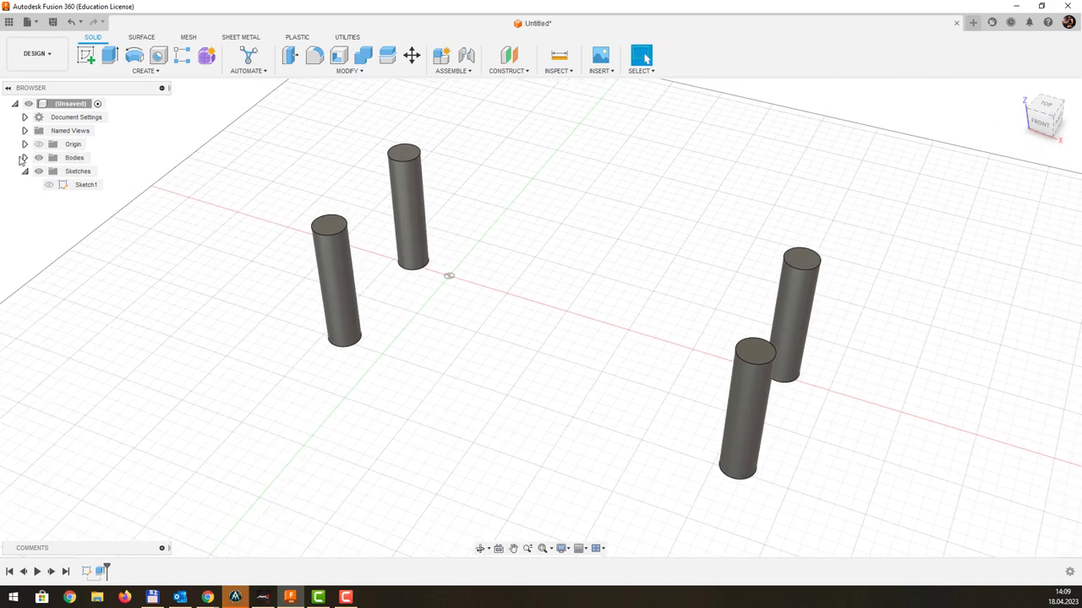
{"action": "left_click", "coordinate": [24, 158]}
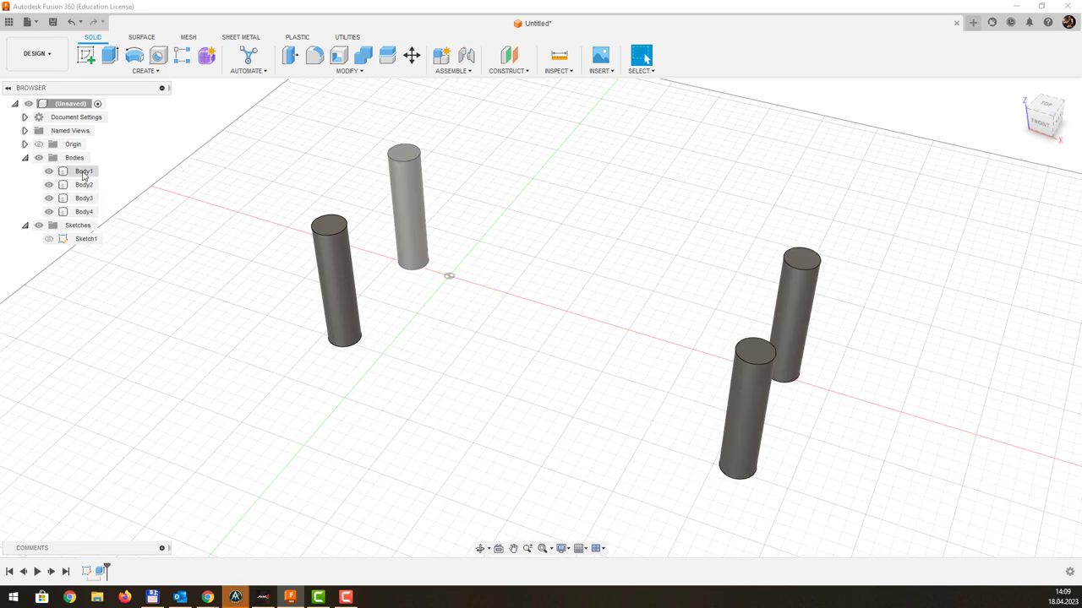
{"action": "left_click", "coordinate": [84, 172]}
{"action": "double_click", "coordinate": [83, 172]}
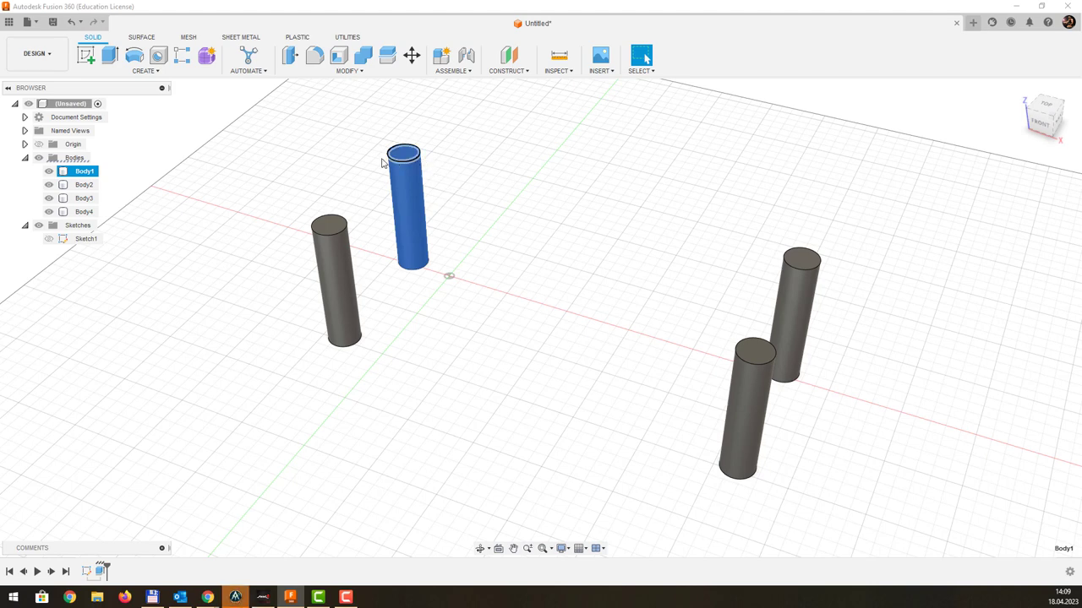
- Select the top faces of the leg cylinders and start a new sketch on them
{"action": "left_click", "coordinate": [335, 228]}
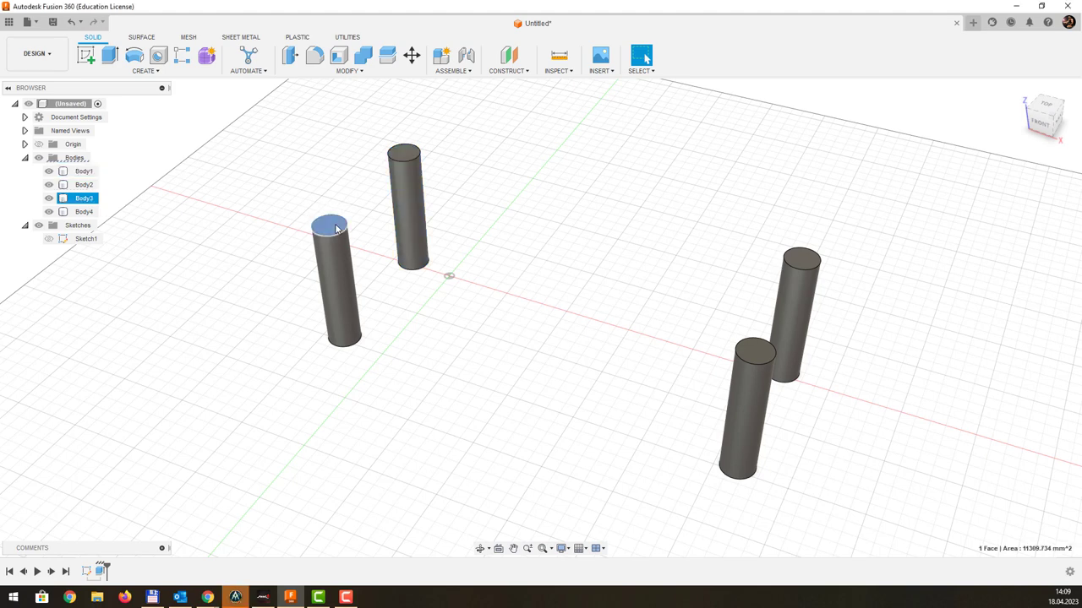
{"action": "left_click", "coordinate": [413, 154]}
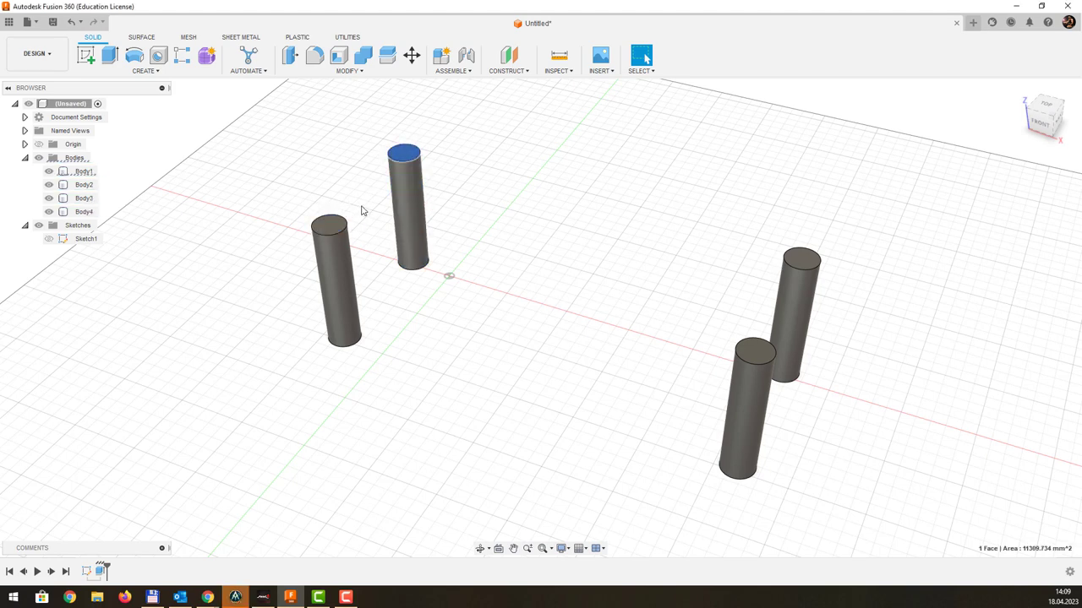
{"action": "left_click", "coordinate": [329, 225]}
{"action": "left_click", "coordinate": [805, 263]}
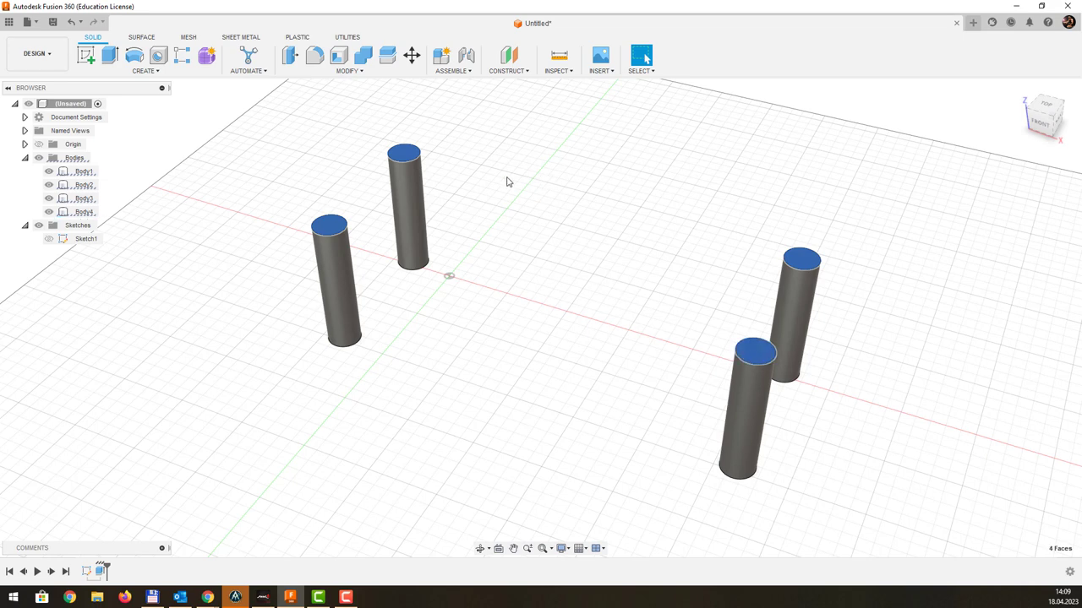
{"action": "left_click", "coordinate": [86, 55]}
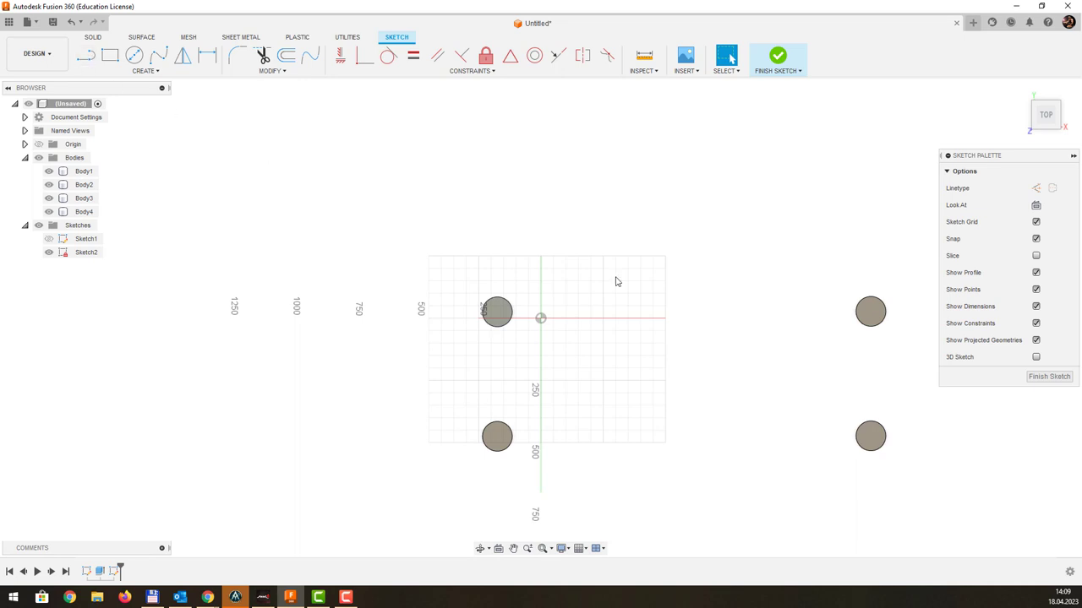
- View Sketch2 from directly above with the four leg tops centred, ready for lines
{"action": "middle_click_drag", "start_coordinate": [772, 272], "coordinate": [738, 251], "text": "shift"}
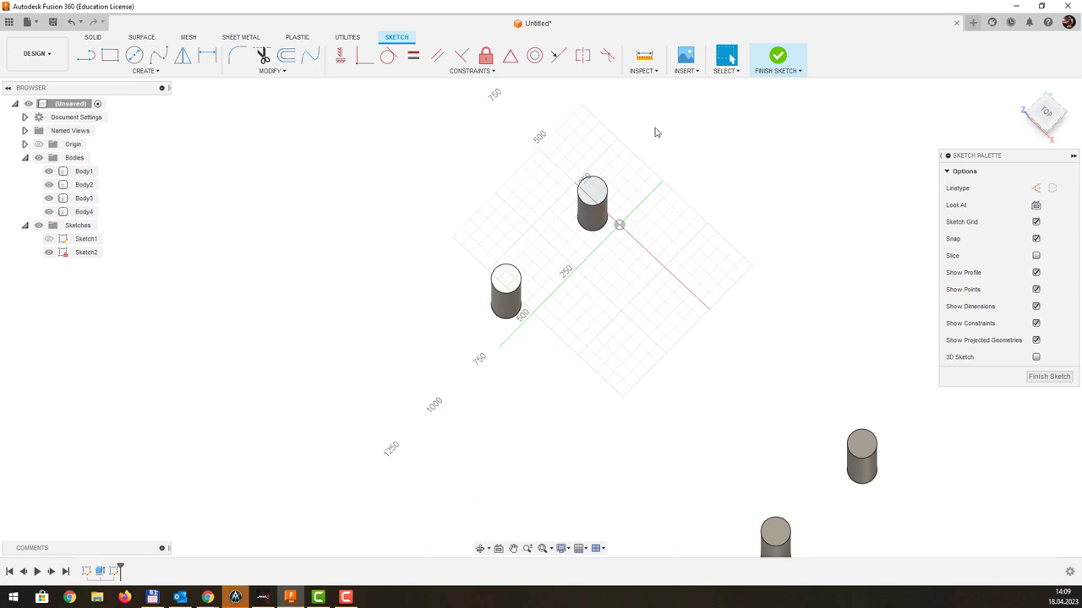
{"action": "left_click", "coordinate": [1036, 205]}
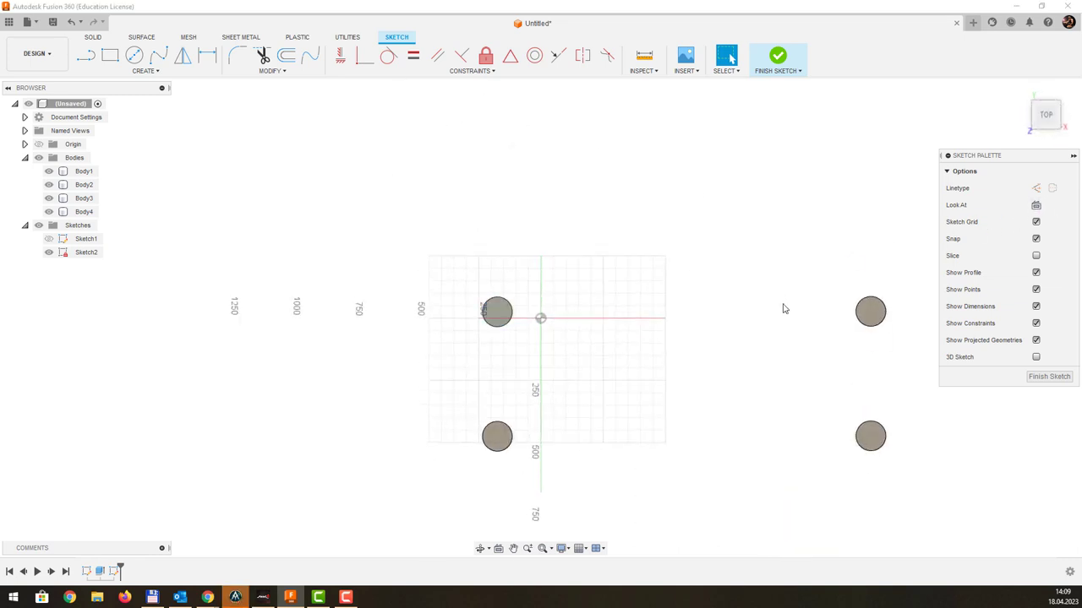
{"action": "middle_click_drag", "start_coordinate": [785, 301], "coordinate": [766, 300], "text": "shift"}
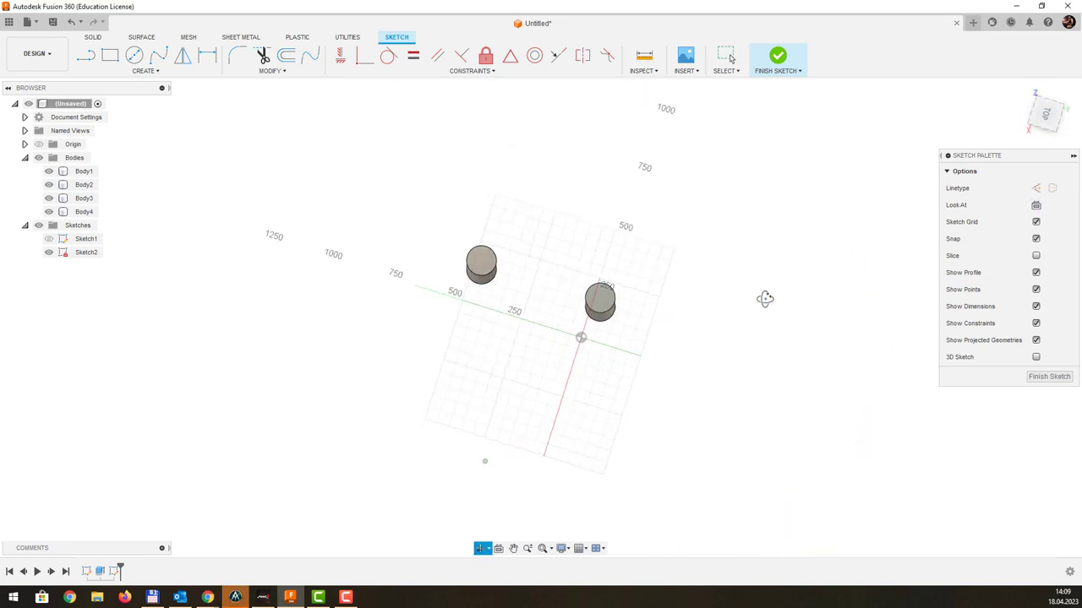
{"action": "left_click", "coordinate": [1035, 205]}
{"action": "mouse_move", "coordinate": [418, 241]}
{"action": "middle_mouse_down"}
{"action": "mouse_move", "coordinate": [489, 227]}
{"action": "mouse_move", "coordinate": [460, 244]}
{"action": "mouse_move", "coordinate": [519, 220]}
{"action": "mouse_move", "coordinate": [509, 220]}
{"action": "middle_mouse_up"}
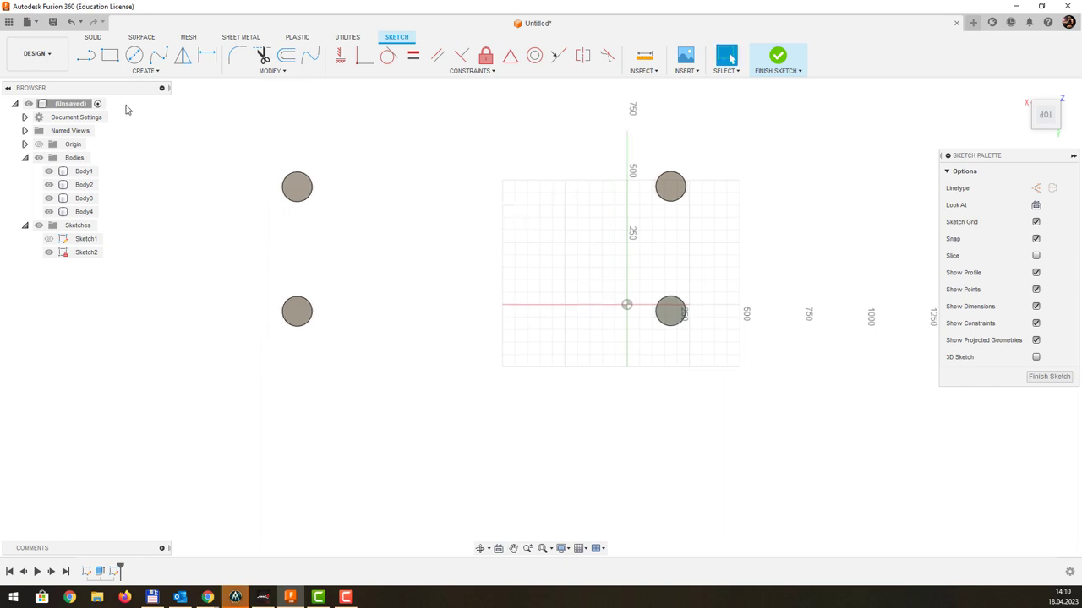
{"action": "left_click", "coordinate": [88, 64]}
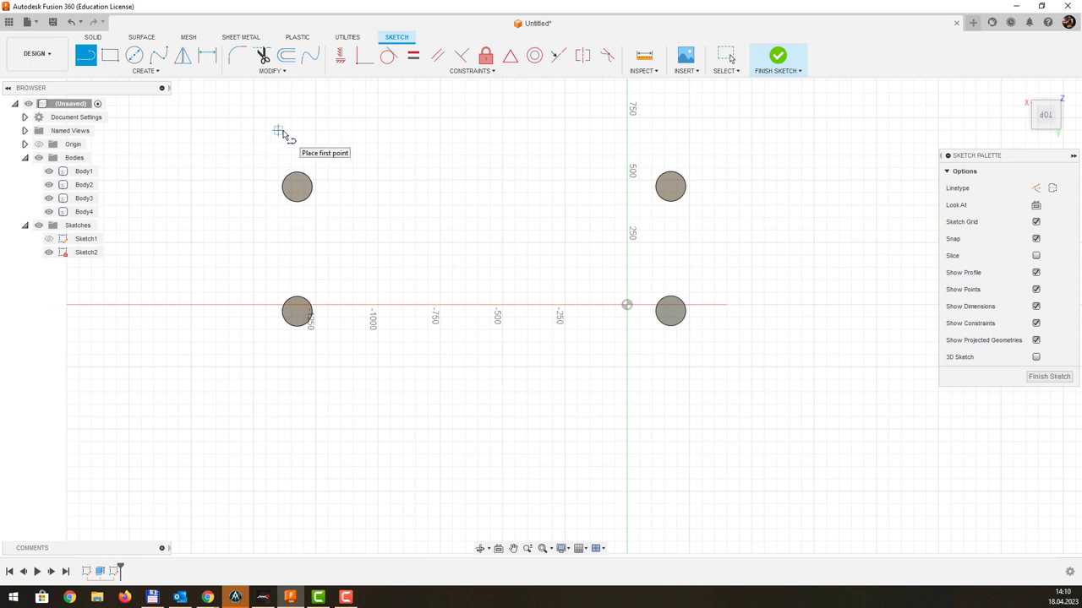
- Draw the left and front of the curvy tabletop outline with lines and arcs around the legs
{"action": "left_click", "coordinate": [278, 130]}
{"action": "left_click_drag", "start_coordinate": [211, 190], "coordinate": [186, 220]}
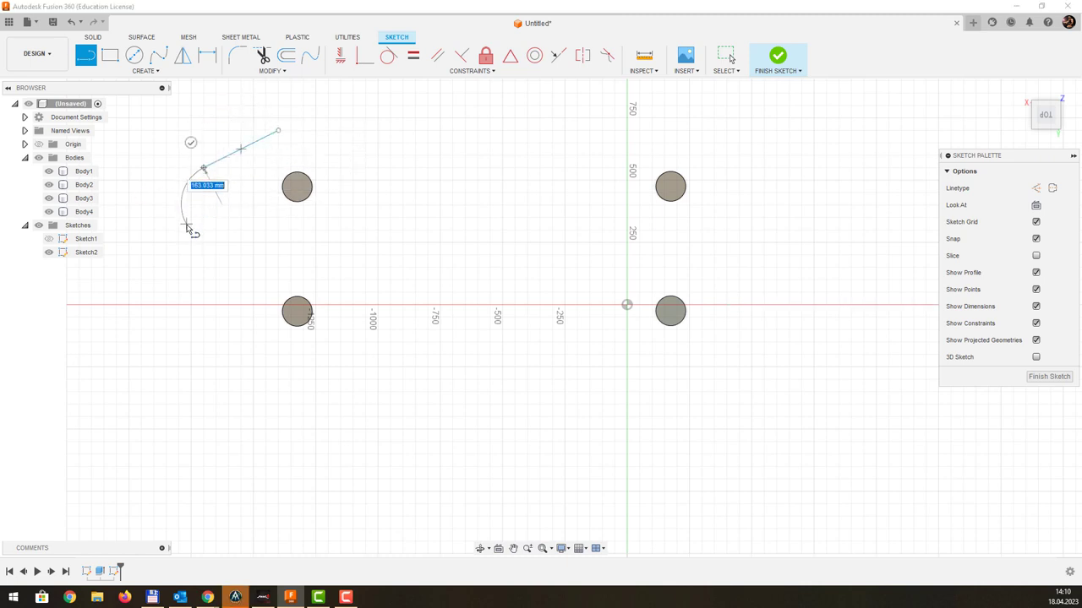
{"action": "left_click_drag", "start_coordinate": [186, 220], "coordinate": [179, 230]}
{"action": "mouse_move", "coordinate": [206, 272]}
{"action": "left_mouse_down"}
{"action": "mouse_move", "coordinate": [229, 314]}
{"action": "mouse_move", "coordinate": [226, 342]}
{"action": "left_mouse_up"}
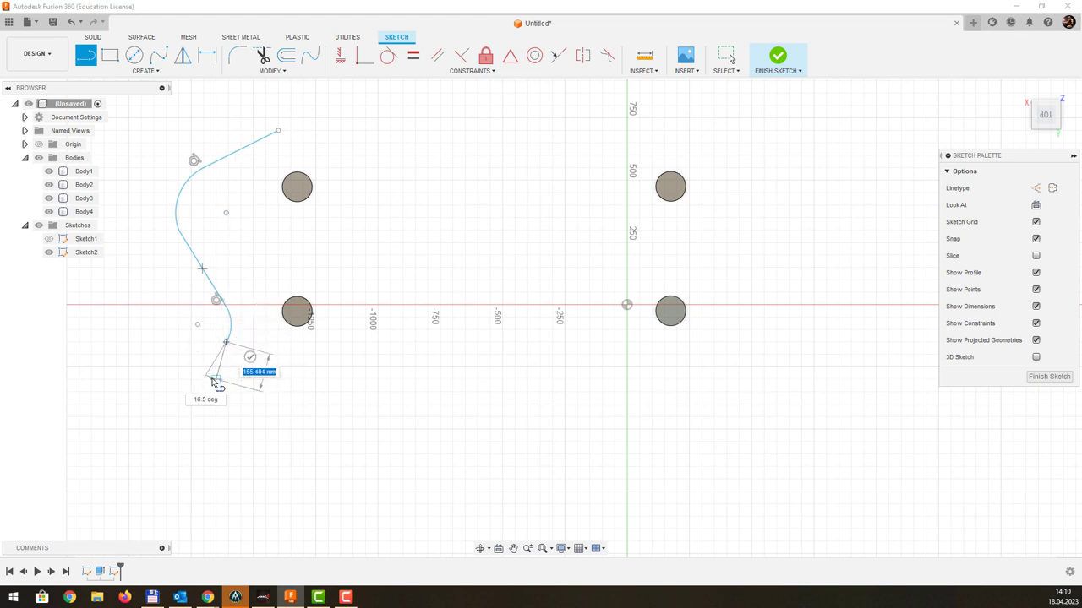
{"action": "left_click_drag", "start_coordinate": [215, 378], "coordinate": [303, 429]}
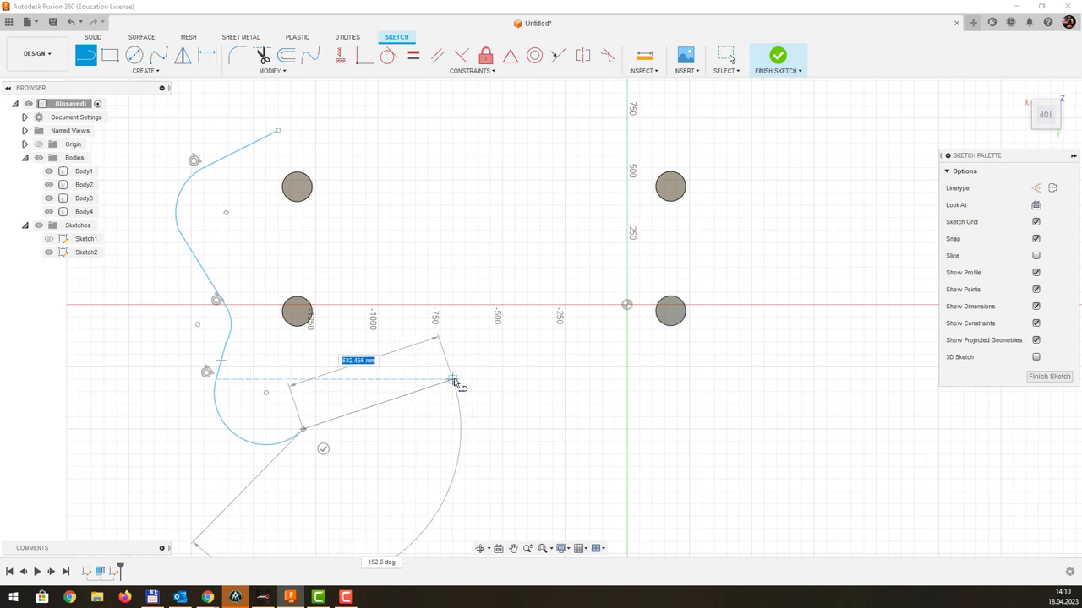
{"action": "mouse_move", "coordinate": [539, 369]}
{"action": "left_mouse_down"}
{"action": "mouse_move", "coordinate": [589, 398]}
{"action": "mouse_move", "coordinate": [782, 417]}
{"action": "left_mouse_up"}
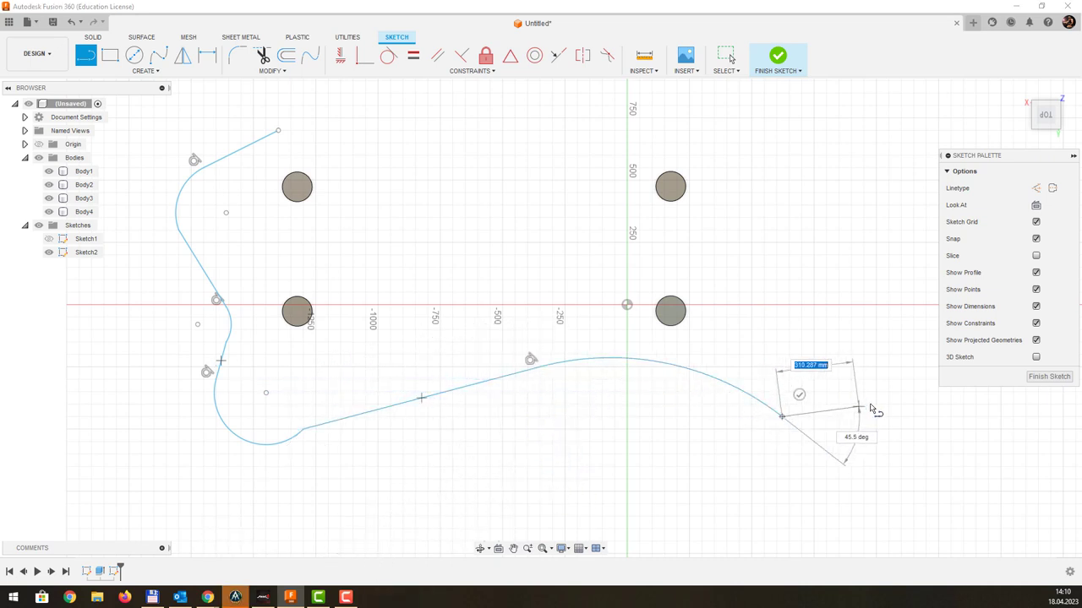
{"action": "left_click_drag", "start_coordinate": [927, 433], "coordinate": [927, 301]}
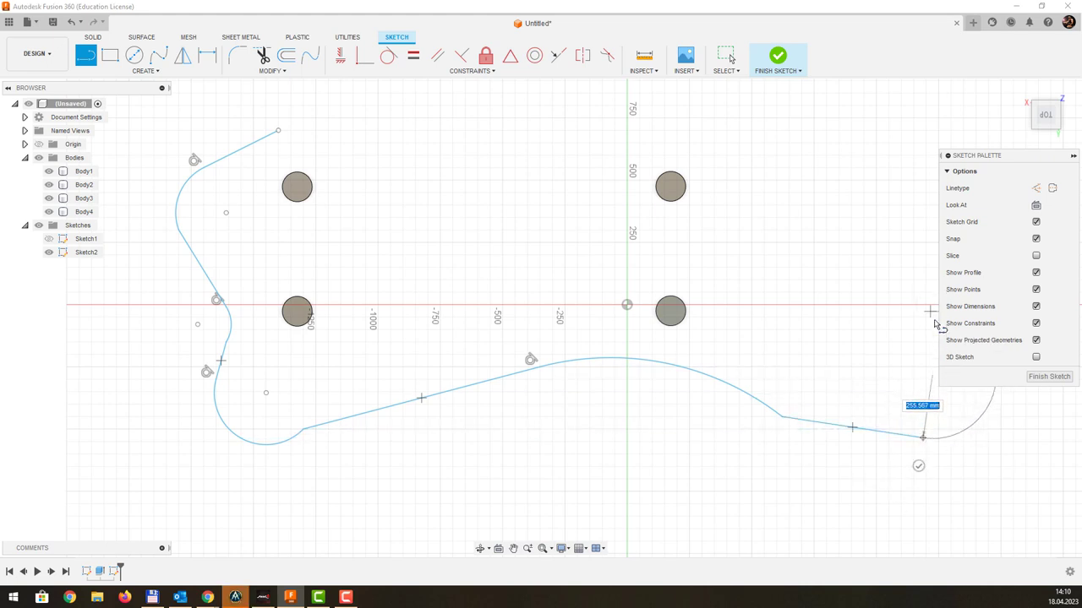
{"action": "left_click_drag", "start_coordinate": [927, 302], "coordinate": [951, 378]}
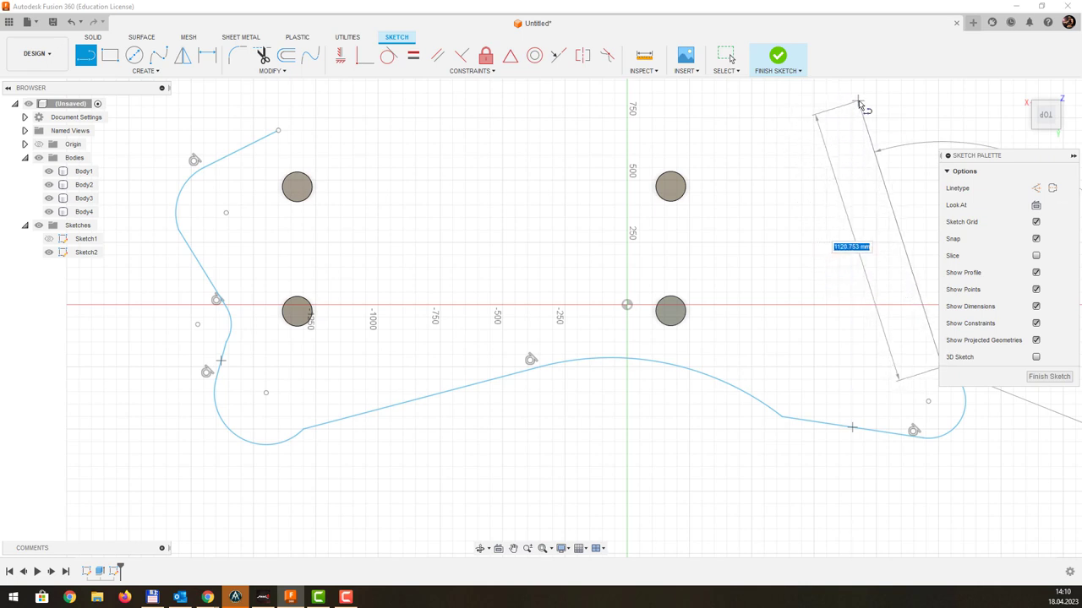
- Draw the right and back edges and close the outline with a tangent arc
{"action": "left_click", "coordinate": [858, 101]}
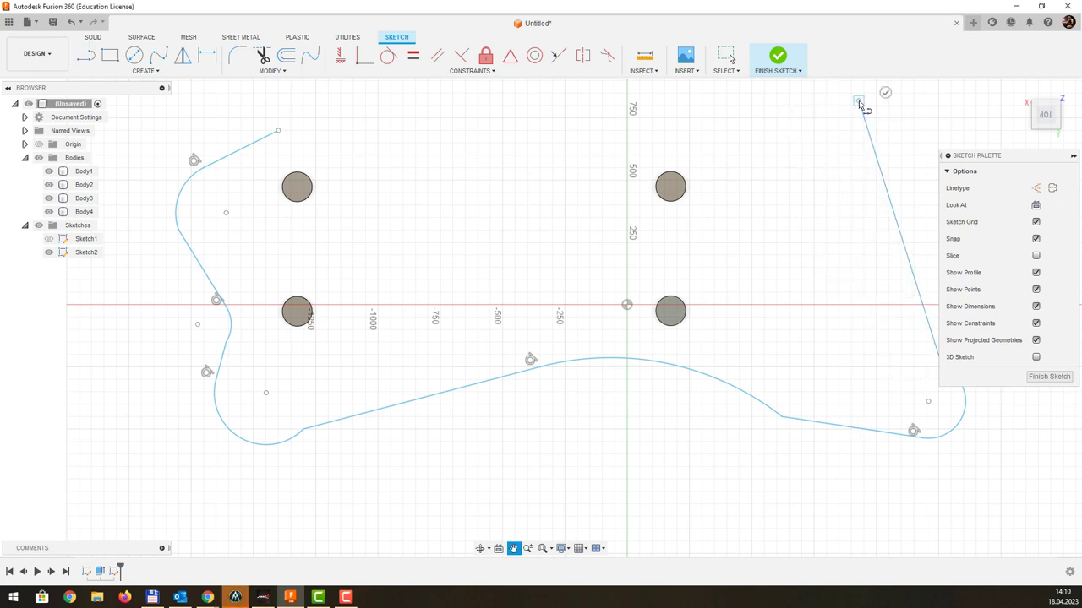
{"action": "middle_click_drag", "start_coordinate": [858, 101], "coordinate": [853, 251]}
{"action": "left_click_drag", "start_coordinate": [777, 204], "coordinate": [673, 238]}
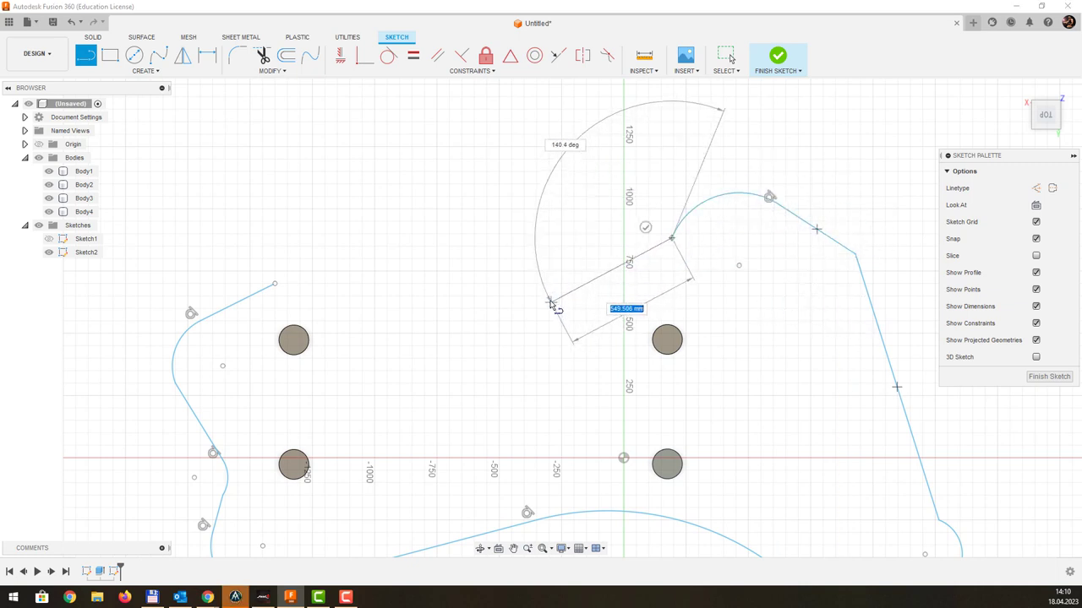
{"action": "mouse_move", "coordinate": [549, 295]}
{"action": "left_mouse_down"}
{"action": "mouse_move", "coordinate": [446, 283]}
{"action": "mouse_move", "coordinate": [321, 296]}
{"action": "left_mouse_up"}
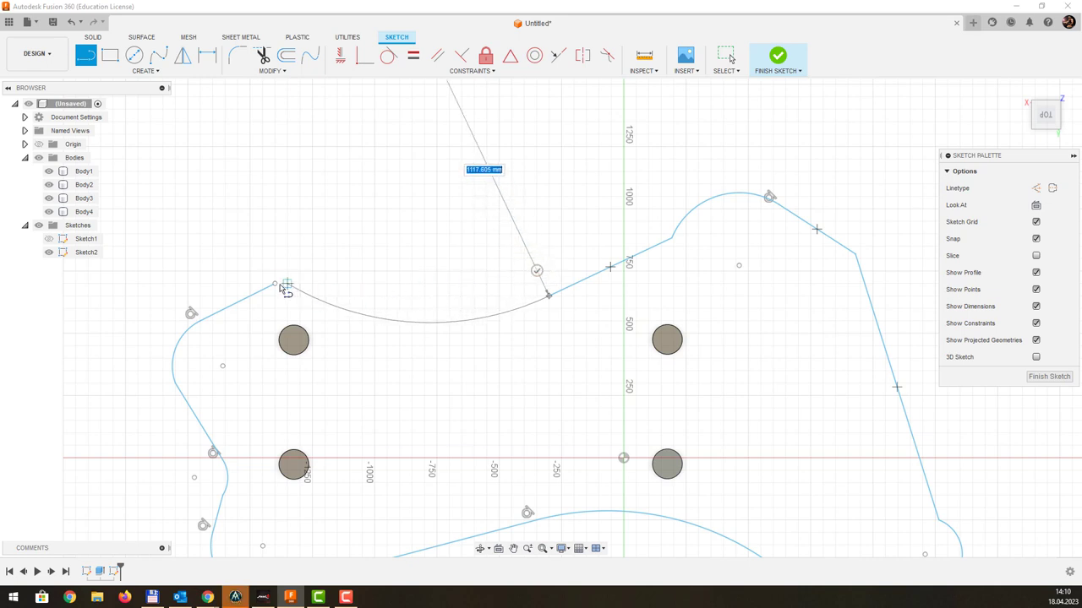
{"action": "left_click_drag", "start_coordinate": [320, 296], "coordinate": [276, 287]}
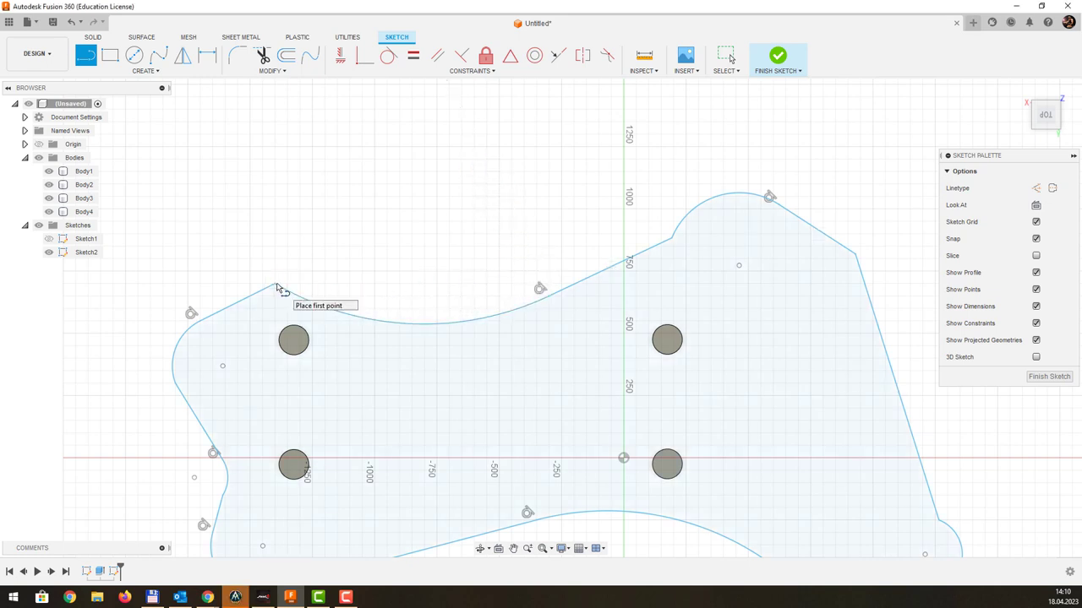
{"action": "scroll", "coordinate": [333, 224], "scroll_direction": "down", "scroll_amount": 2}
{"action": "scroll", "coordinate": [321, 221], "scroll_direction": "down", "scroll_amount": 1}
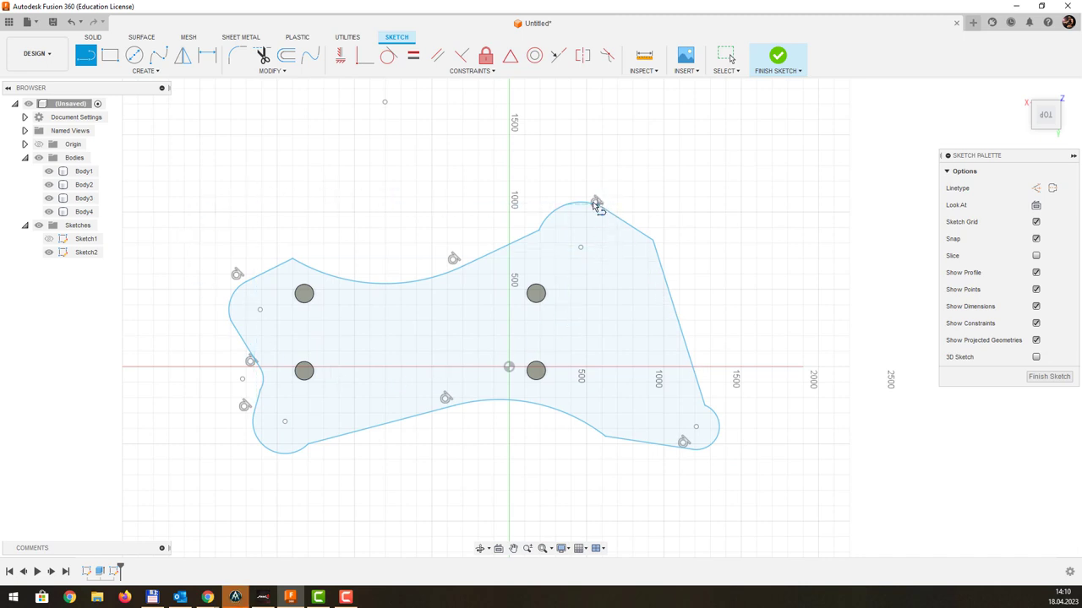
{"action": "scroll", "coordinate": [598, 204], "scroll_direction": "up", "scroll_amount": 2}
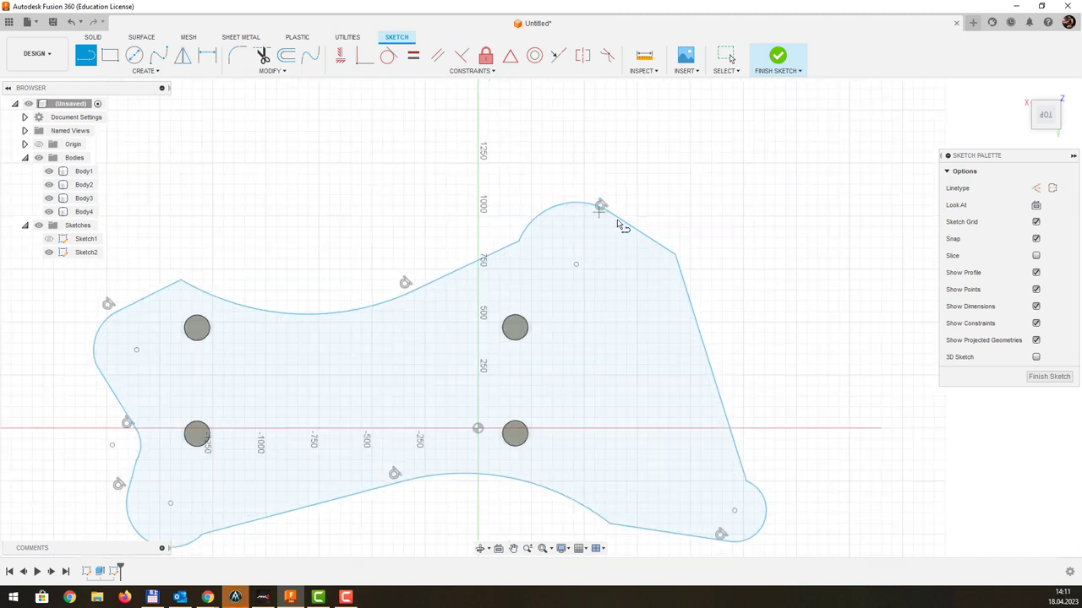
- Finish Sketch2 and orbit to a low view of the outline on the legs
{"action": "left_click", "coordinate": [478, 73]}
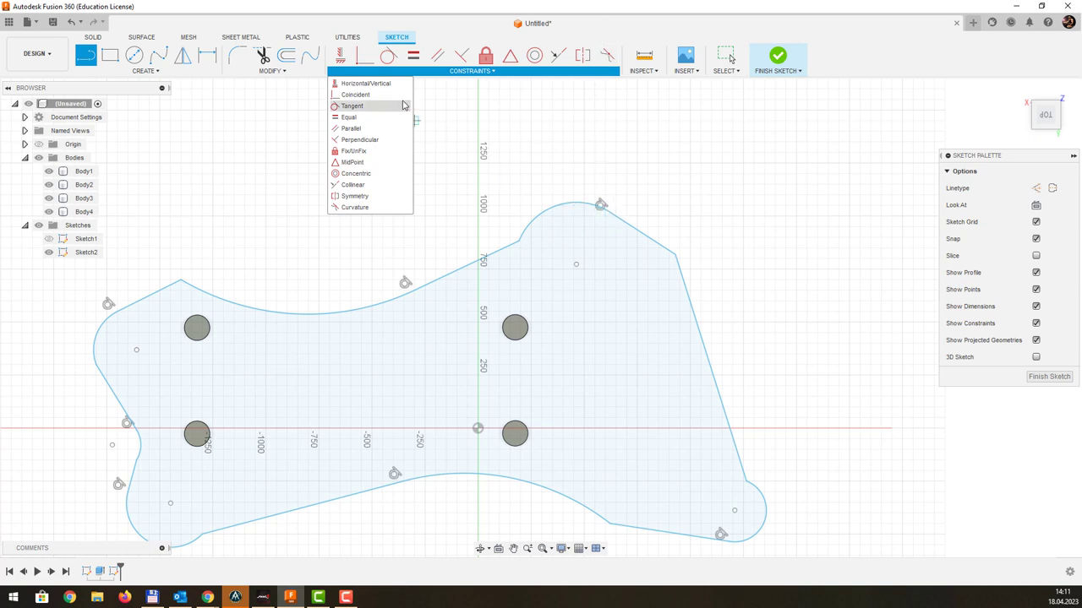
{"action": "left_click", "coordinate": [457, 184]}
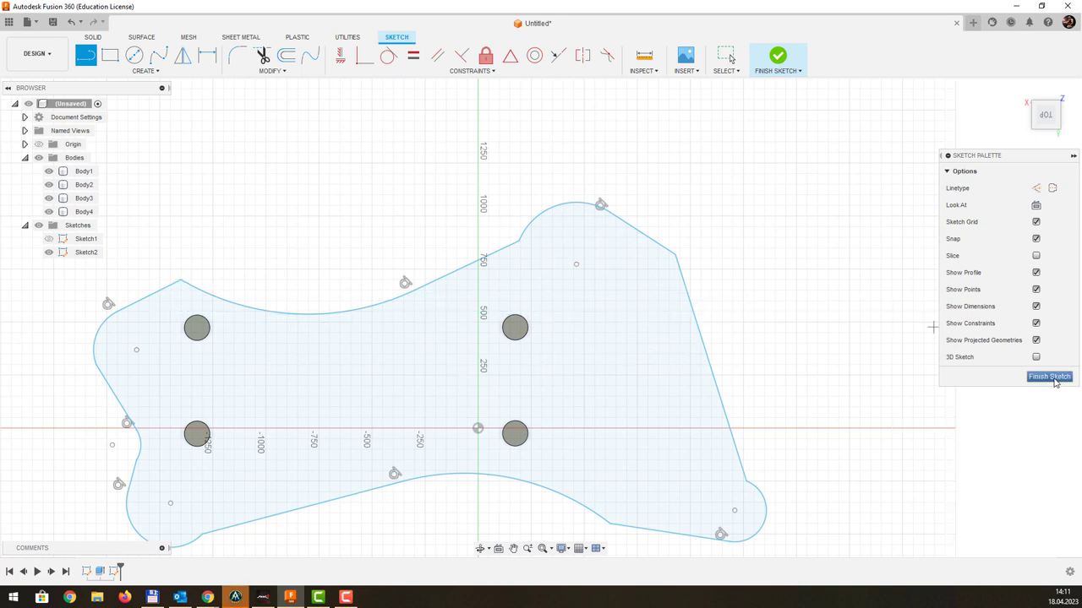
{"action": "left_click", "coordinate": [1049, 377]}
{"action": "mouse_move", "coordinate": [800, 407]}
{"action": "middle_mouse_down", "text": "shift"}
{"action": "mouse_move", "coordinate": [772, 341]}
{"action": "mouse_move", "coordinate": [785, 375]}
{"action": "mouse_move", "coordinate": [788, 290]}
{"action": "mouse_move", "coordinate": [801, 301]}
{"action": "mouse_move", "coordinate": [784, 316]}
{"action": "mouse_move", "coordinate": [785, 301]}
{"action": "mouse_move", "coordinate": [803, 295]}
{"action": "middle_mouse_up", "text": "shift"}
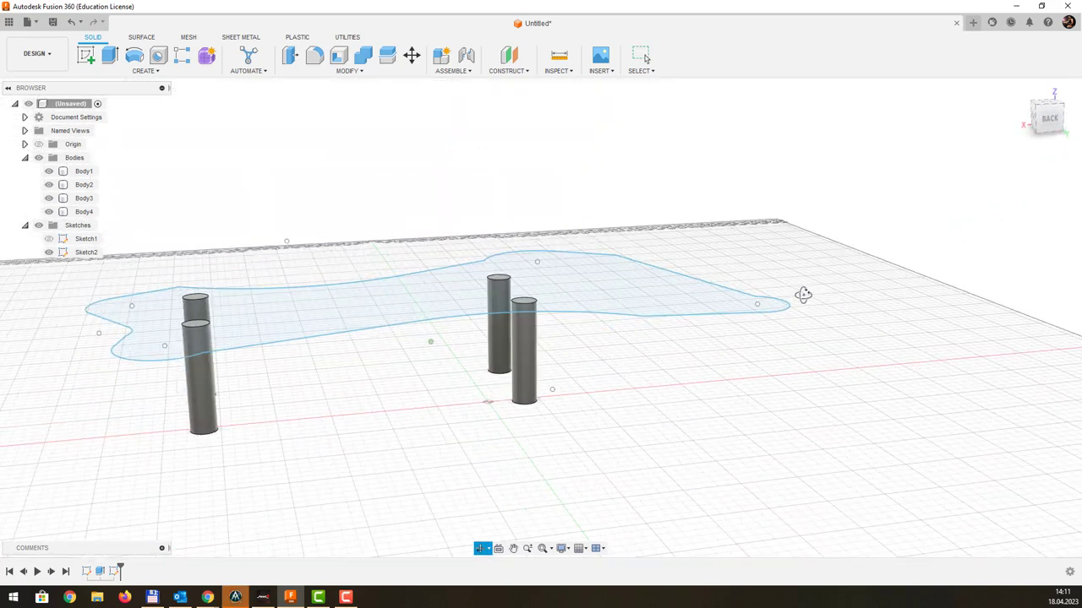
- Preview the tabletop profile extruded upward into a 50 mm slab above the legs
{"action": "key", "text": "Escape"}
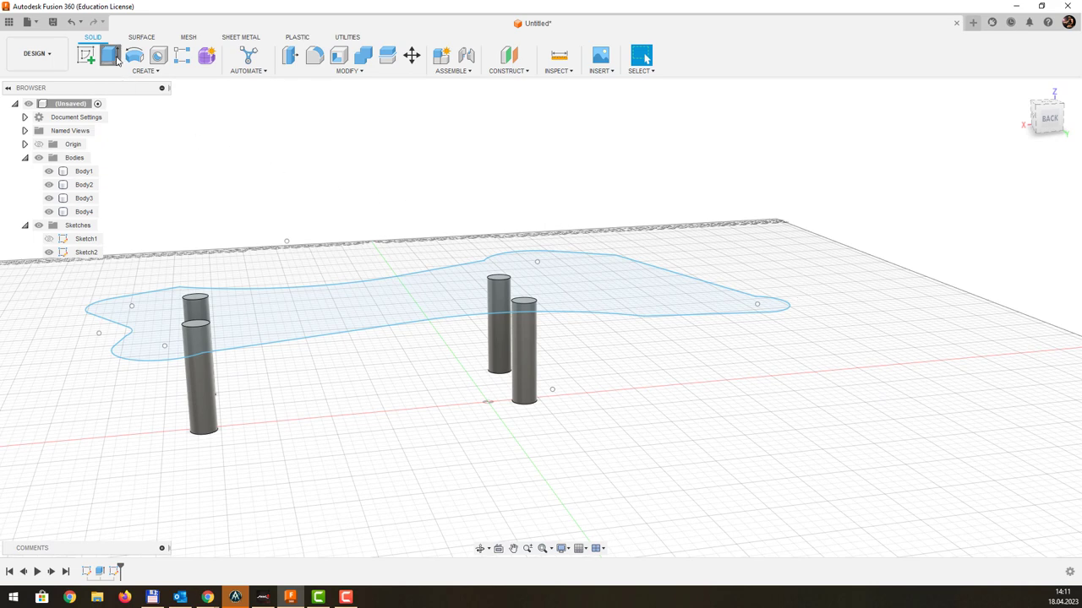
{"action": "left_click", "coordinate": [109, 55]}
{"action": "left_click", "coordinate": [317, 310]}
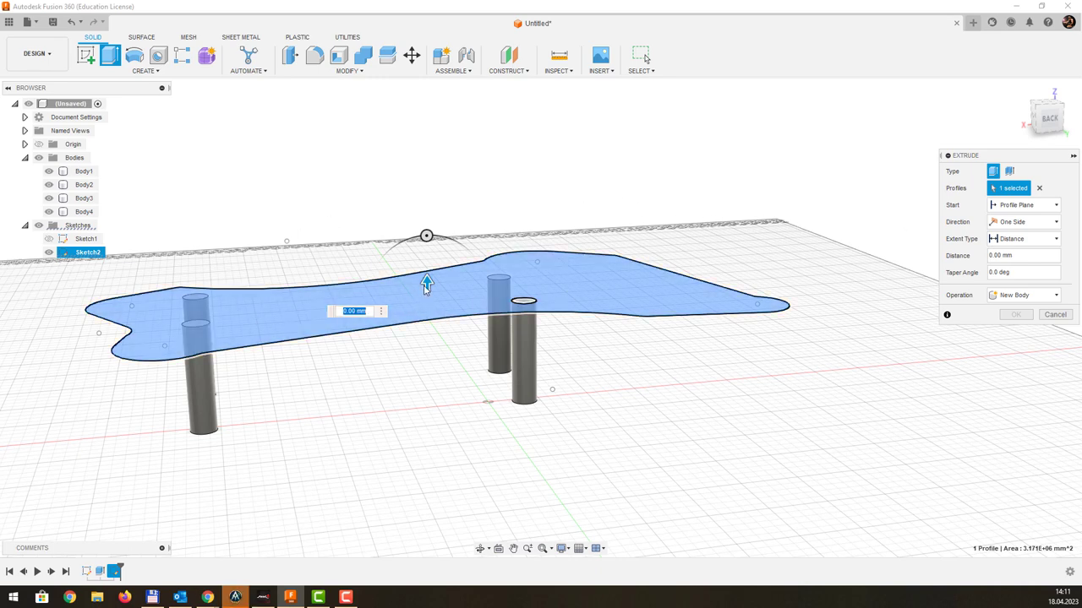
{"action": "left_click_drag", "start_coordinate": [426, 285], "coordinate": [428, 268]}
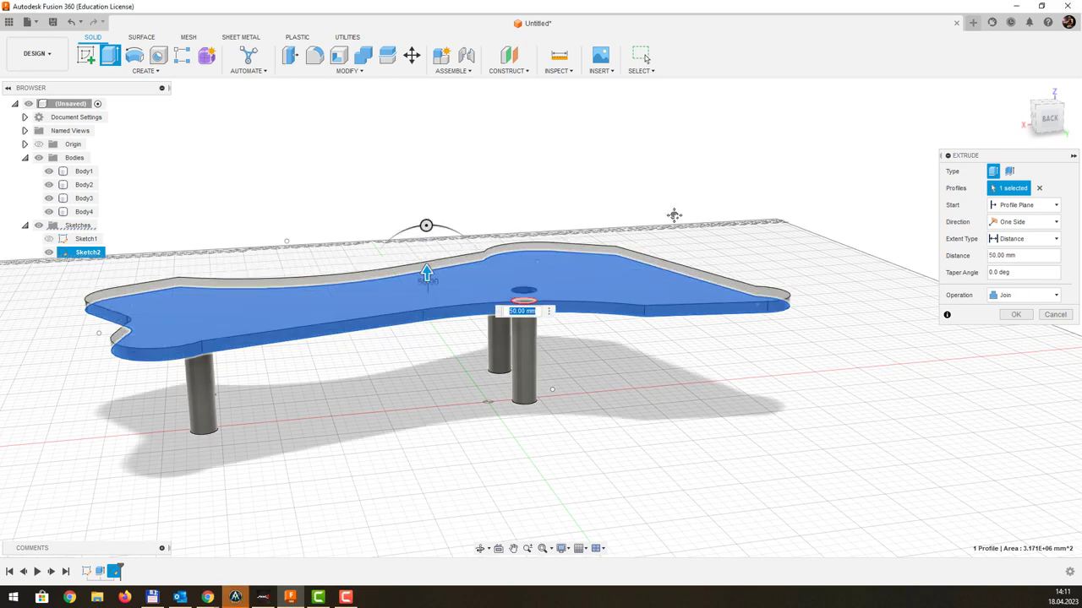
{"action": "mouse_move", "coordinate": [678, 217]}
{"action": "middle_mouse_down"}
{"action": "mouse_move", "coordinate": [650, 272]}
{"action": "mouse_move", "coordinate": [636, 247]}
{"action": "mouse_move", "coordinate": [649, 329]}
{"action": "mouse_move", "coordinate": [678, 222]}
{"action": "middle_mouse_up"}
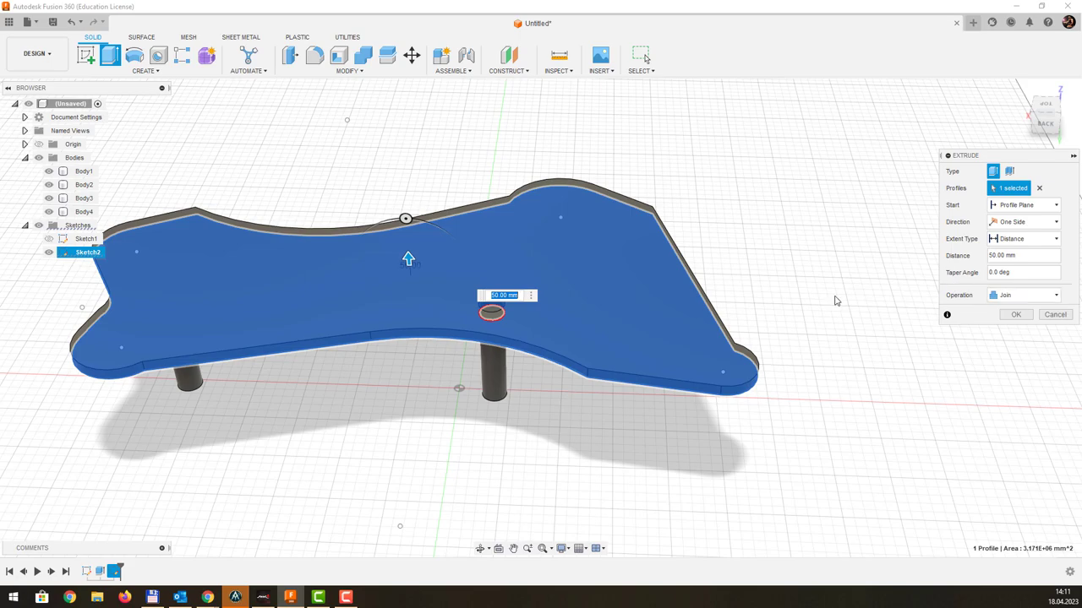
{"action": "mouse_move", "coordinate": [775, 276]}
{"action": "middle_mouse_down", "text": "shift"}
{"action": "mouse_move", "coordinate": [785, 212]}
{"action": "mouse_move", "coordinate": [765, 292]}
{"action": "middle_mouse_up", "text": "shift"}
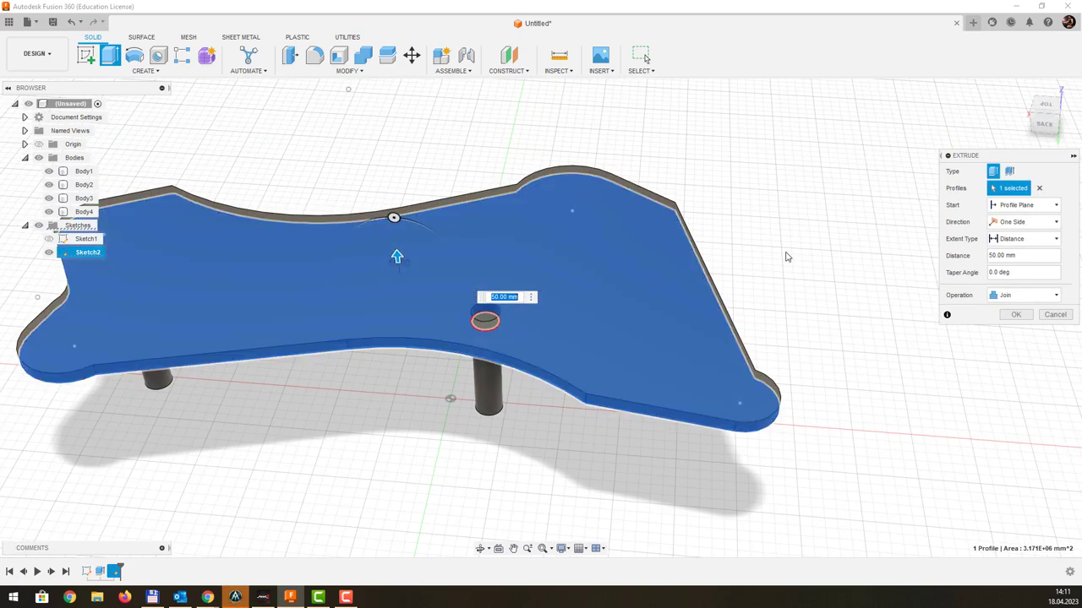
{"action": "mouse_move", "coordinate": [786, 253]}
{"action": "middle_mouse_down", "text": "shift"}
{"action": "mouse_move", "coordinate": [793, 222]}
{"action": "mouse_move", "coordinate": [783, 245]}
{"action": "middle_mouse_up", "text": "shift"}
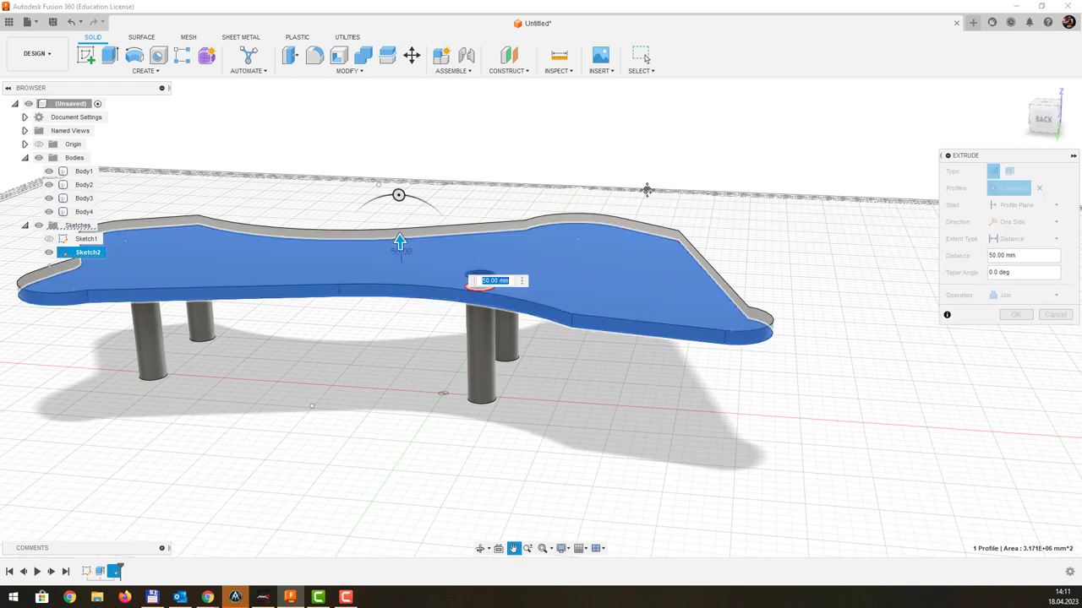
{"action": "middle_click_drag", "start_coordinate": [642, 188], "coordinate": [644, 242]}
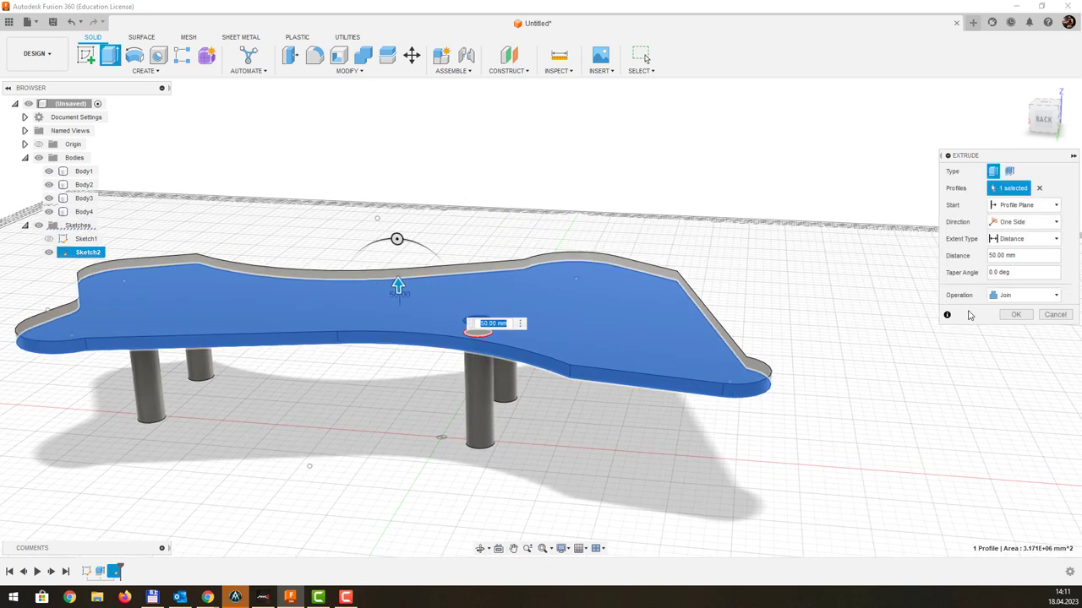
{"action": "left_click", "coordinate": [1009, 296]}
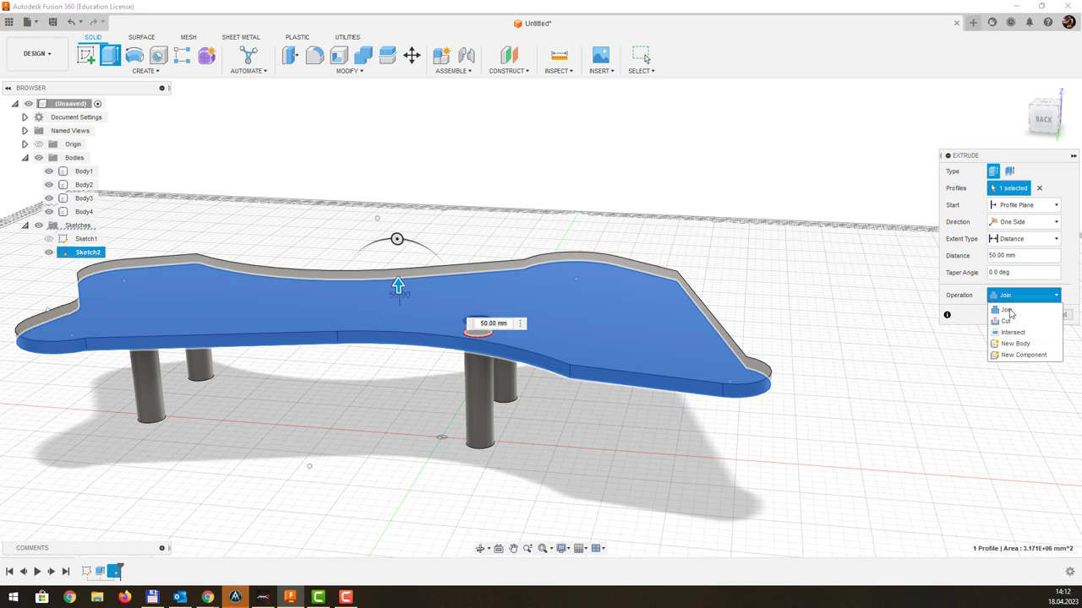
- Set the tabletop extrusion to New Body with a One Side direction
{"action": "left_click", "coordinate": [1014, 344]}
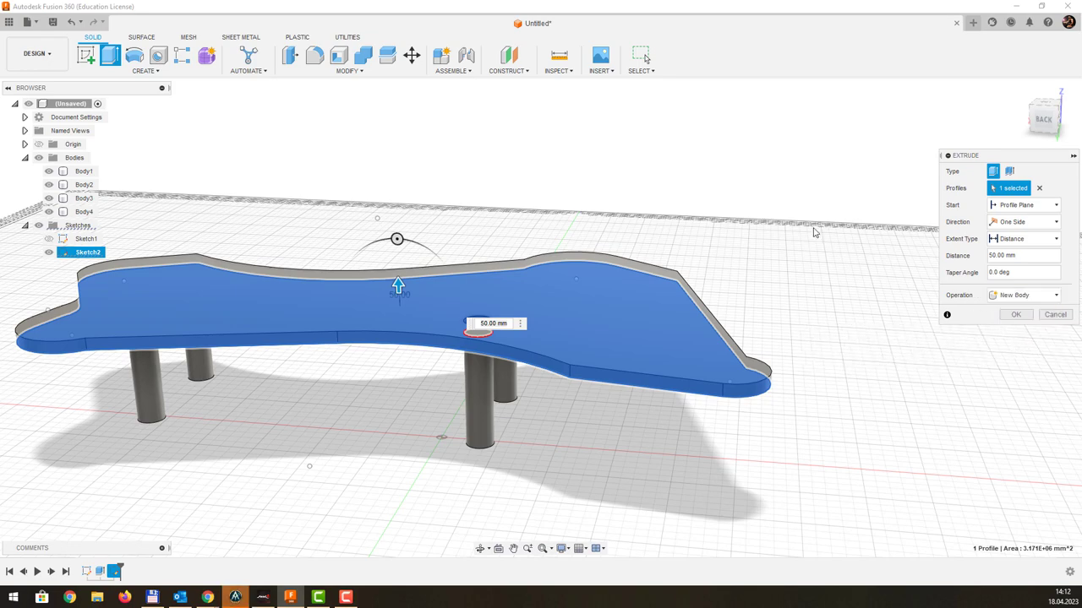
{"action": "mouse_move", "coordinate": [733, 228]}
{"action": "middle_mouse_down"}
{"action": "mouse_move", "coordinate": [746, 244]}
{"action": "mouse_move", "coordinate": [757, 226]}
{"action": "mouse_move", "coordinate": [741, 251]}
{"action": "middle_mouse_up"}
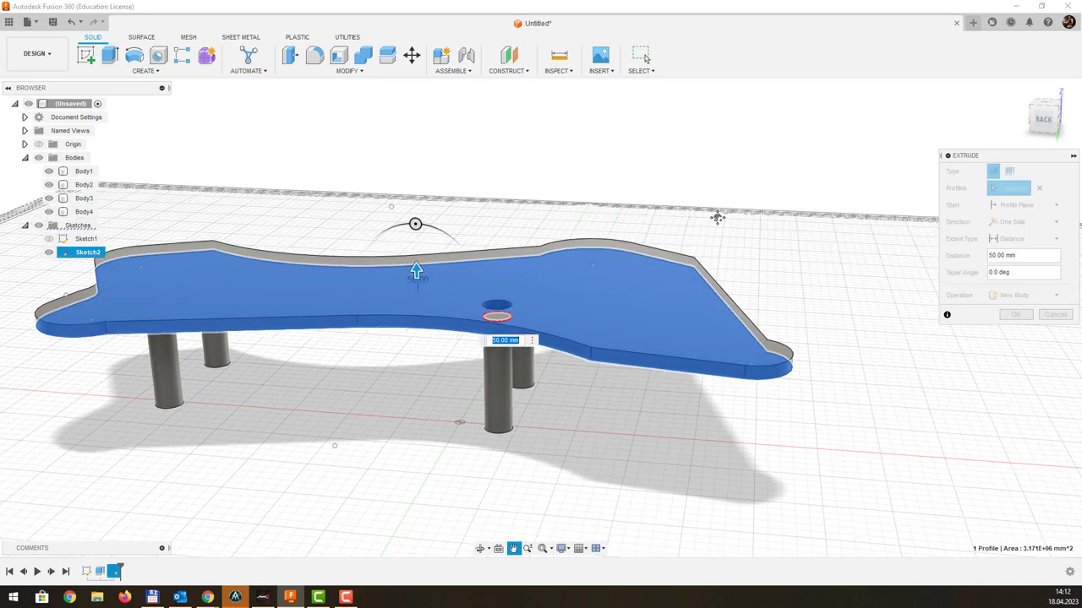
{"action": "middle_click_drag", "start_coordinate": [704, 256], "coordinate": [715, 210]}
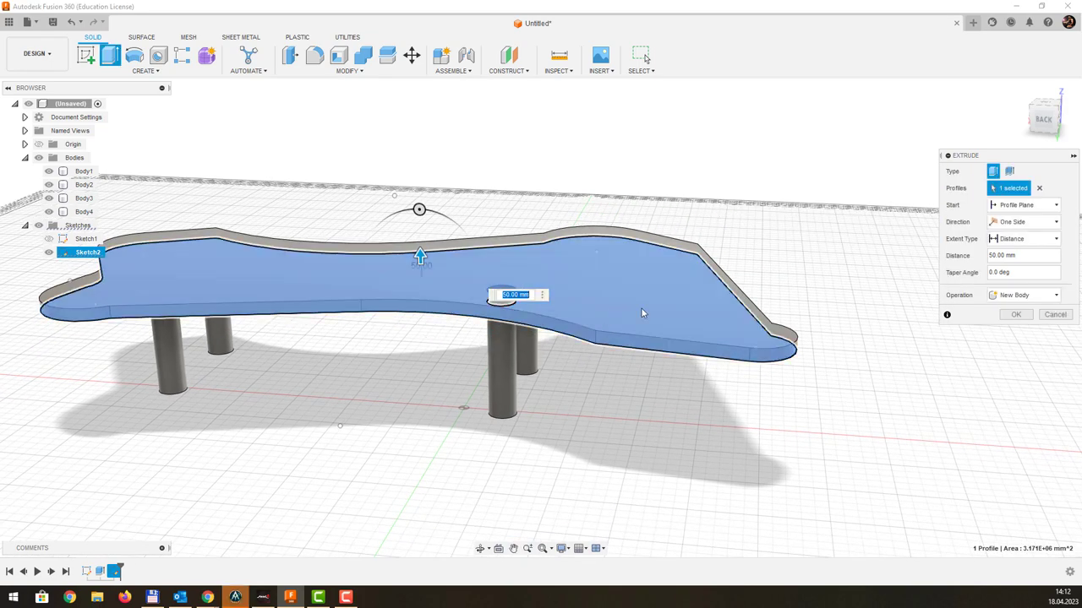
{"action": "middle_click_drag", "start_coordinate": [594, 211], "coordinate": [567, 217]}
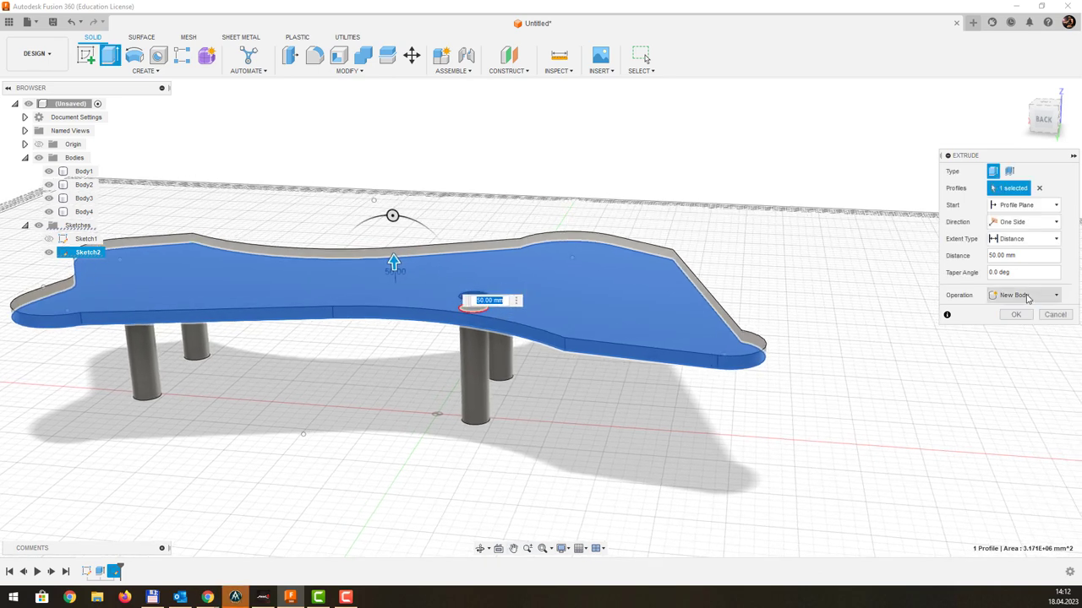
{"action": "left_click", "coordinate": [1048, 226]}
{"action": "left_click", "coordinate": [1048, 226]}
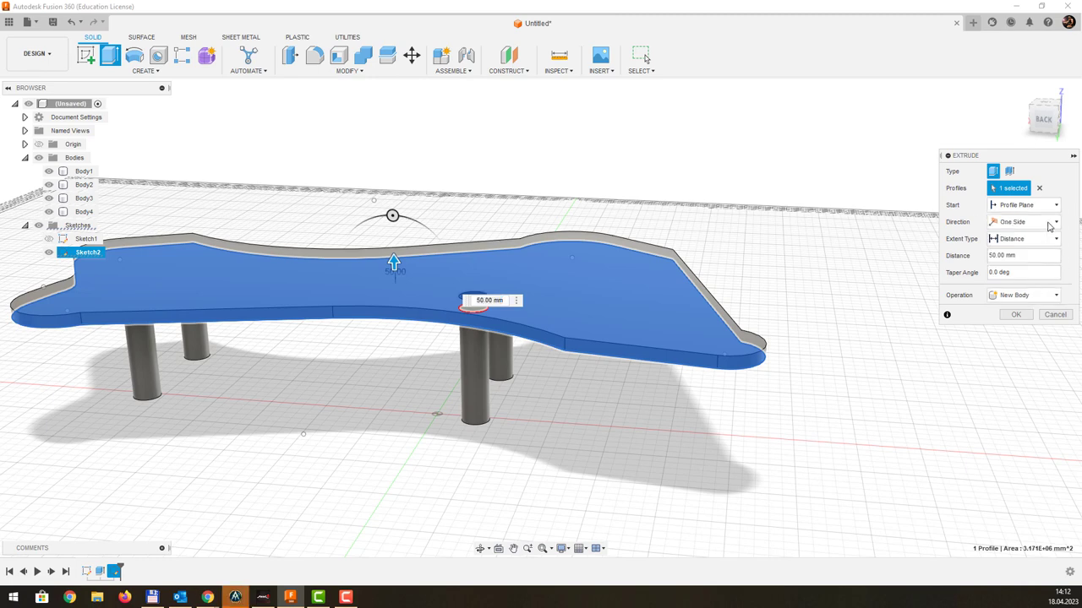
{"action": "left_click", "coordinate": [1048, 226]}
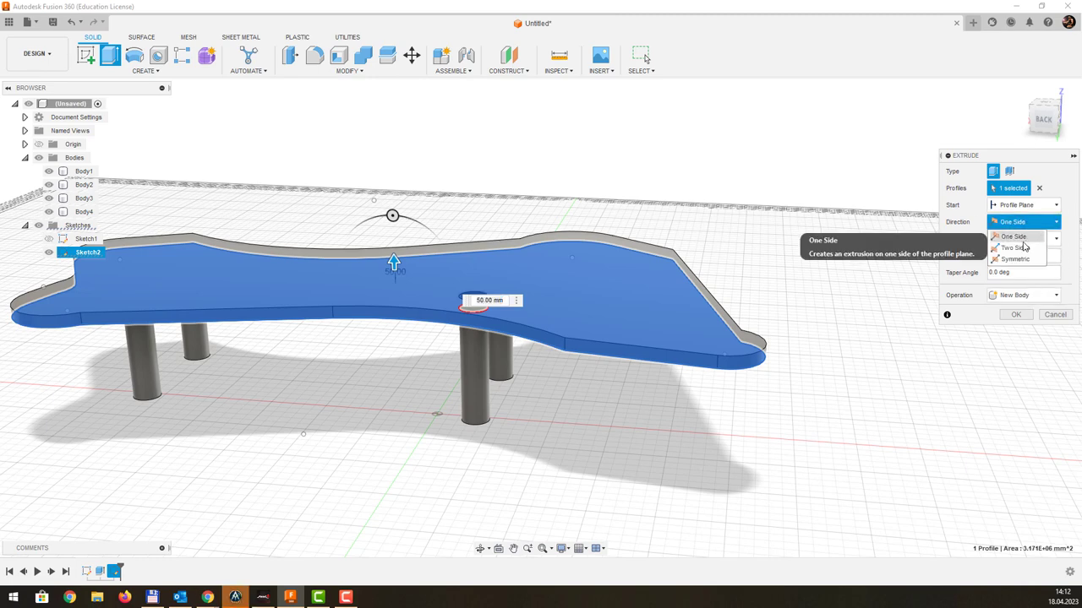
{"action": "left_click", "coordinate": [1014, 234]}
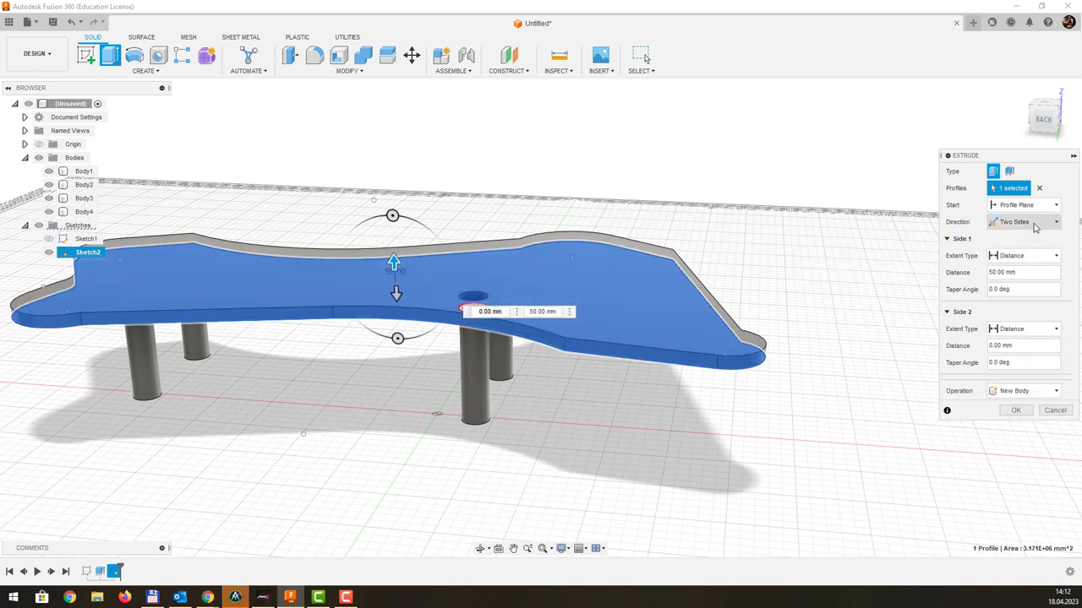
{"action": "left_click", "coordinate": [1035, 226]}
{"action": "left_click", "coordinate": [1045, 234]}
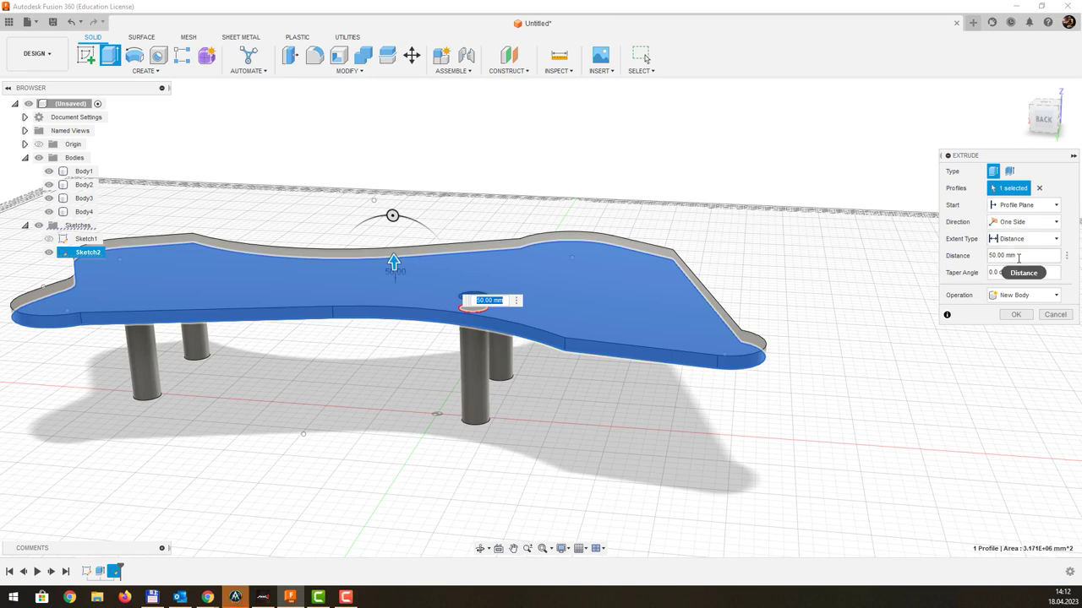
{"action": "mouse_move", "coordinate": [1006, 256]}
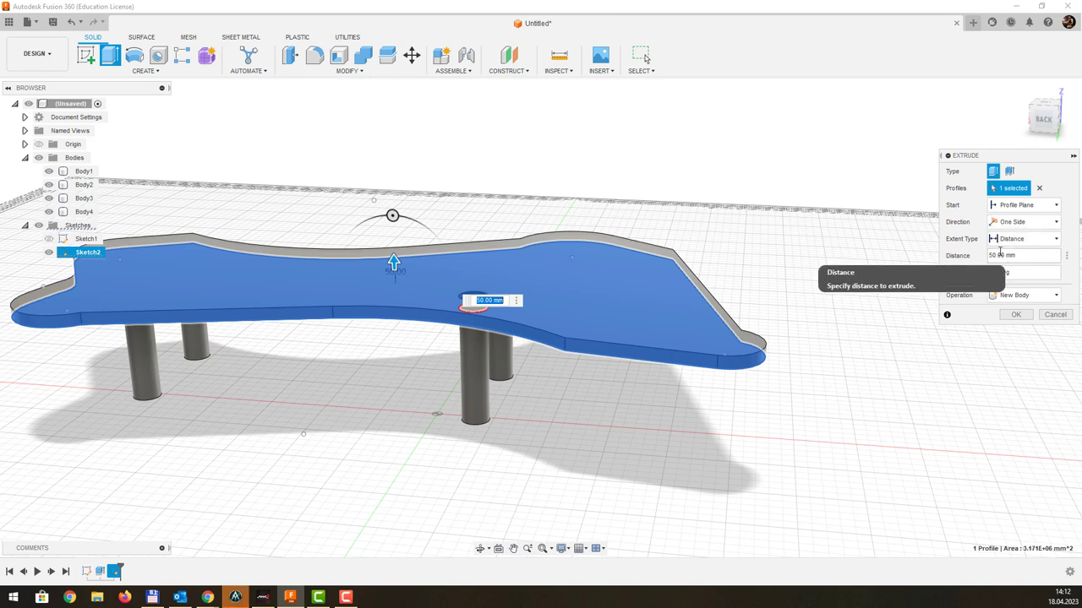
- Set the tabletop thickness to 20 mm and create the body
{"action": "left_click", "coordinate": [994, 254]}
{"action": "key", "text": "BackSpace"}
{"action": "type", "text": "2"}
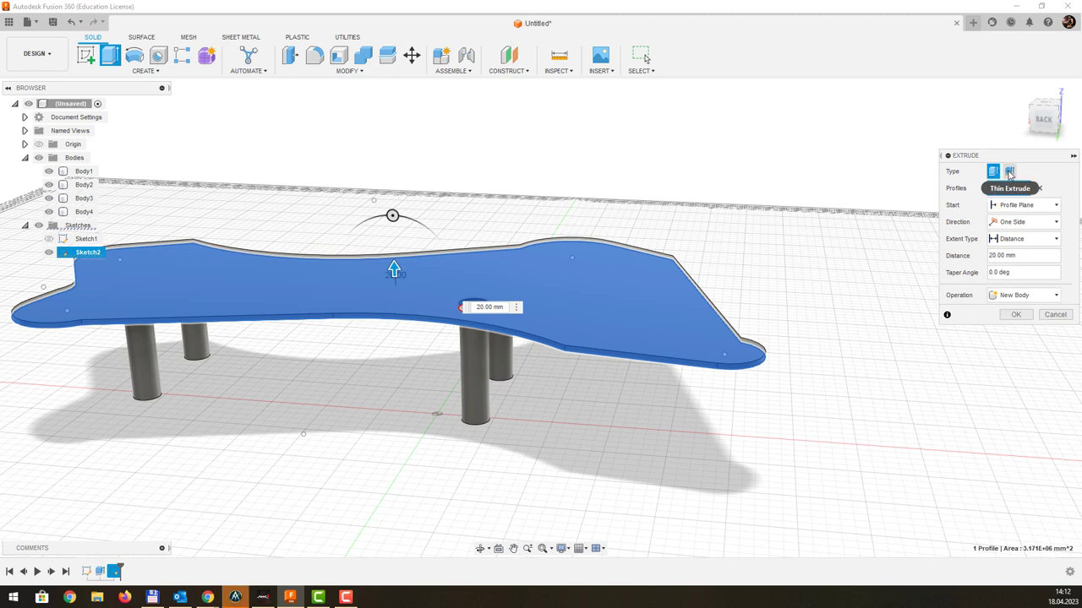
{"action": "left_click", "coordinate": [1015, 318]}
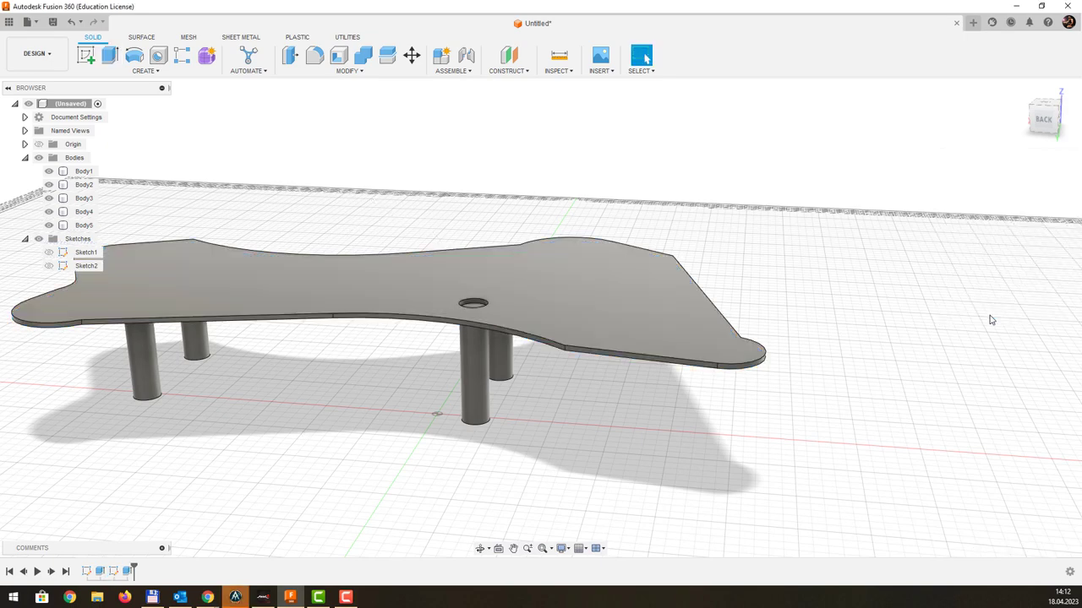
- Select the bottom face inside the tabletop's circular hole
{"action": "left_click", "coordinate": [496, 295]}
{"action": "middle_click_drag", "start_coordinate": [496, 295], "coordinate": [511, 316]}
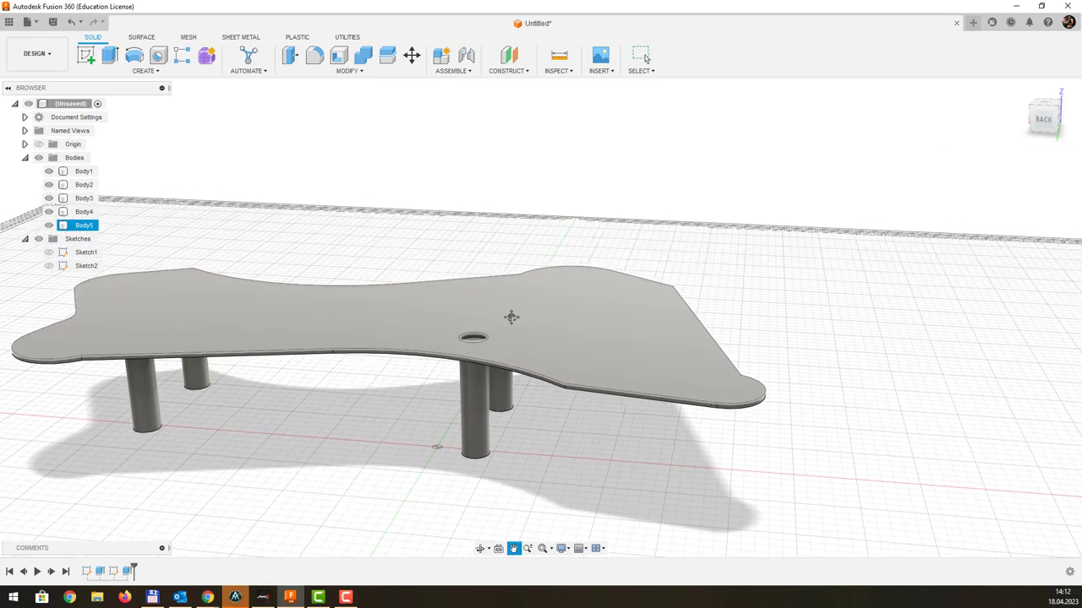
{"action": "key", "text": "Escape"}
{"action": "mouse_move", "coordinate": [637, 345]}
{"action": "middle_mouse_down"}
{"action": "mouse_move", "coordinate": [635, 362]}
{"action": "mouse_move", "coordinate": [737, 316]}
{"action": "mouse_move", "coordinate": [734, 279]}
{"action": "middle_mouse_up"}
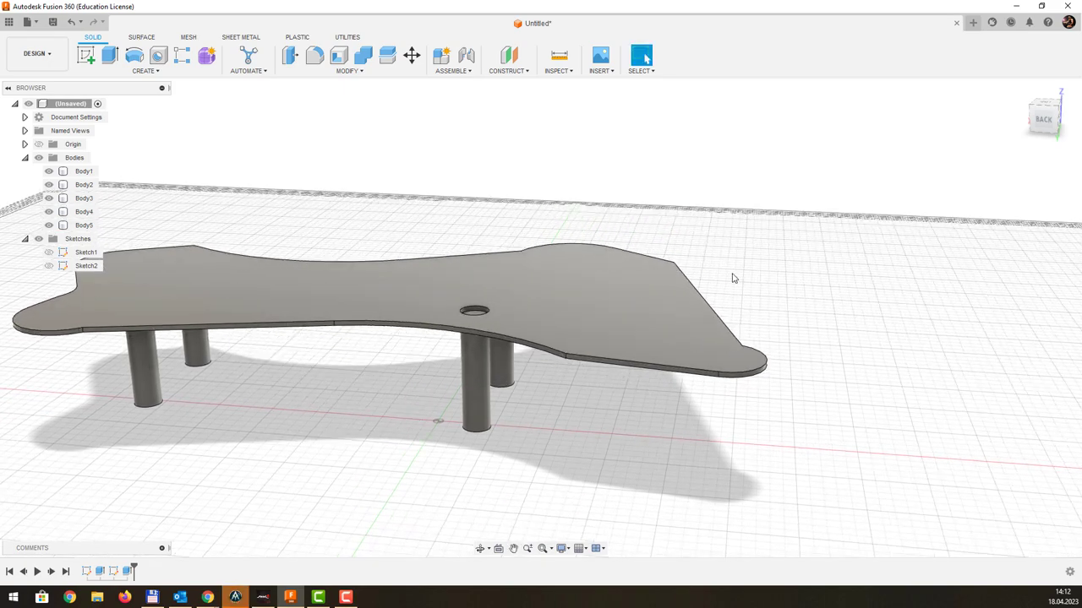
{"action": "left_click", "coordinate": [557, 271]}
{"action": "scroll", "coordinate": [450, 268], "scroll_direction": "up", "scroll_amount": 2}
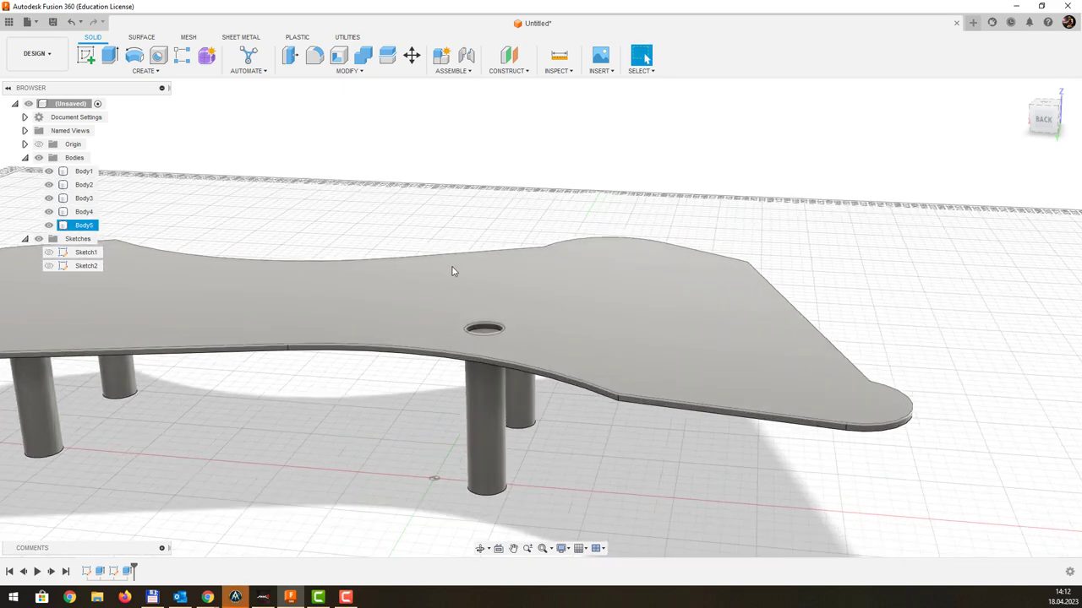
{"action": "left_click", "coordinate": [488, 331]}
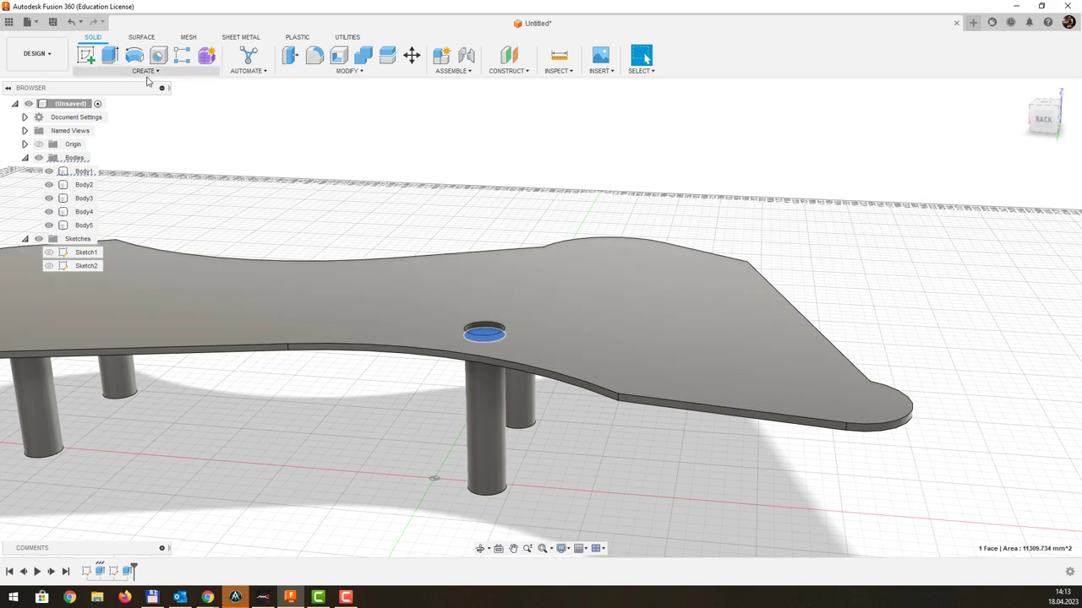
- Extrude the hole face 20 mm as a Join, merging it into the tabletop
{"action": "left_click", "coordinate": [147, 74]}
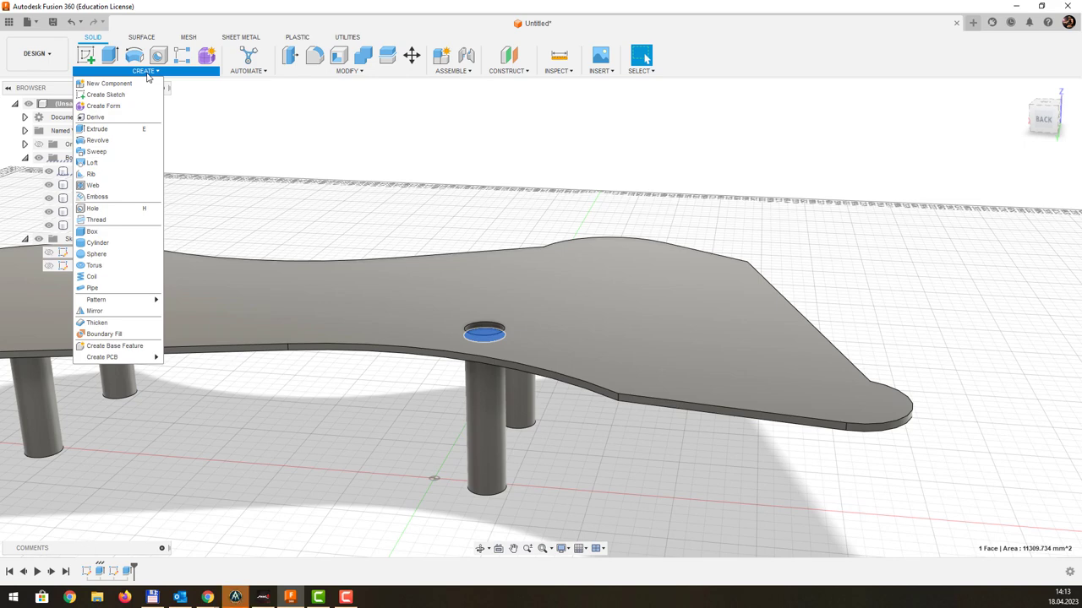
{"action": "left_click", "coordinate": [136, 137]}
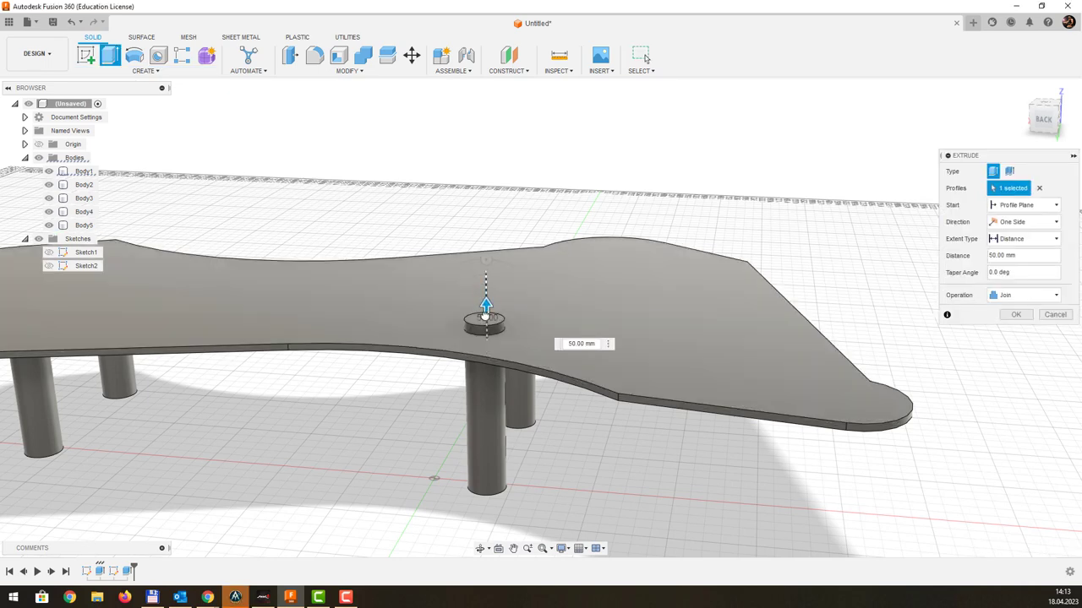
{"action": "left_click_drag", "start_coordinate": [485, 320], "coordinate": [590, 315]}
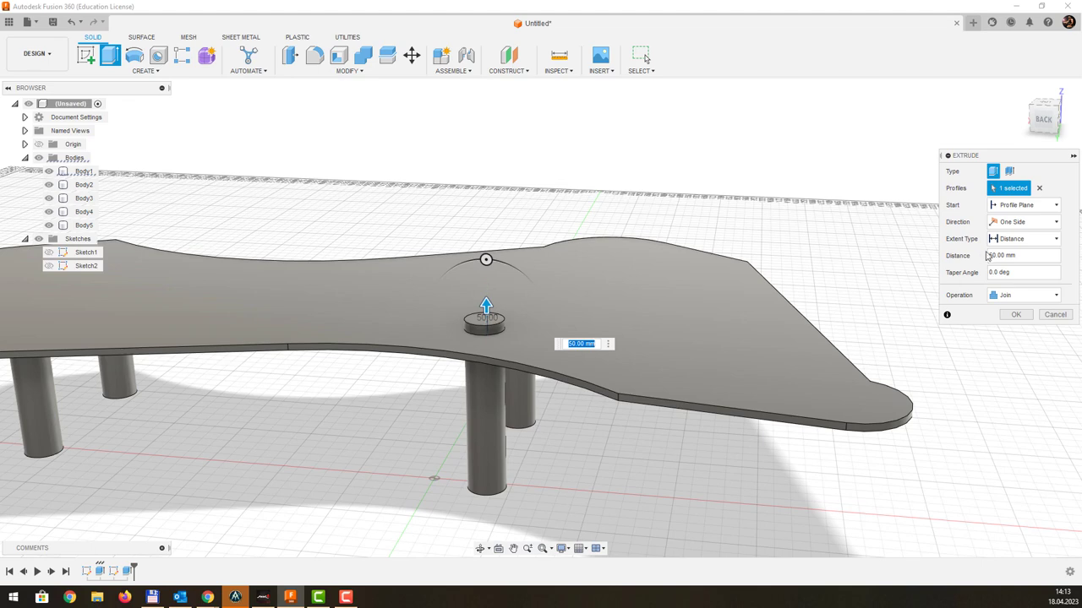
{"action": "left_click", "coordinate": [987, 256]}
{"action": "type", "text": "20"}
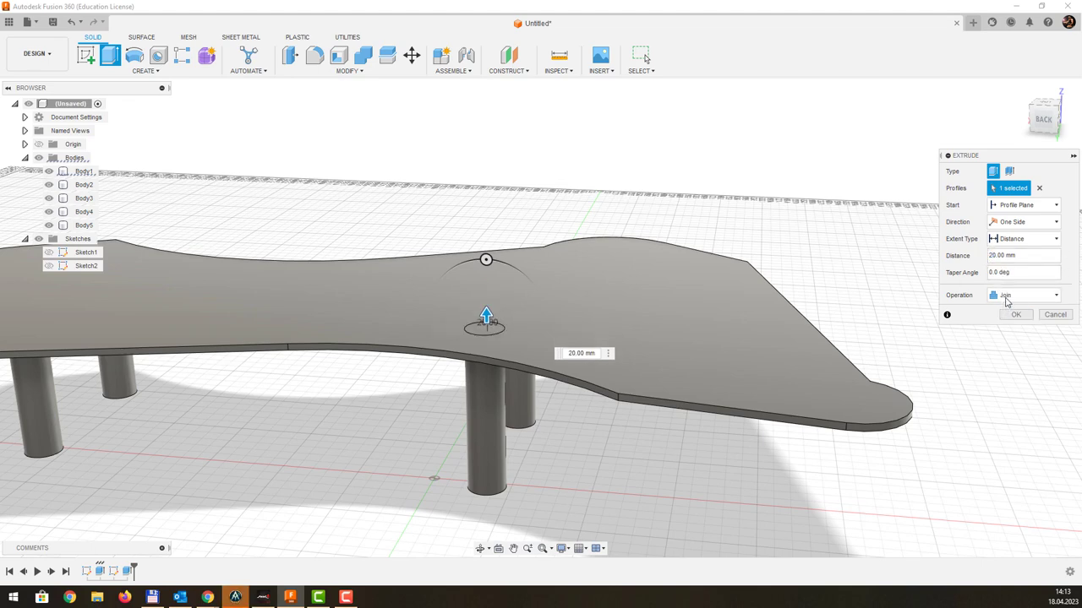
{"action": "left_click", "coordinate": [1006, 295]}
{"action": "left_click", "coordinate": [1007, 305]}
{"action": "left_click", "coordinate": [1015, 315]}
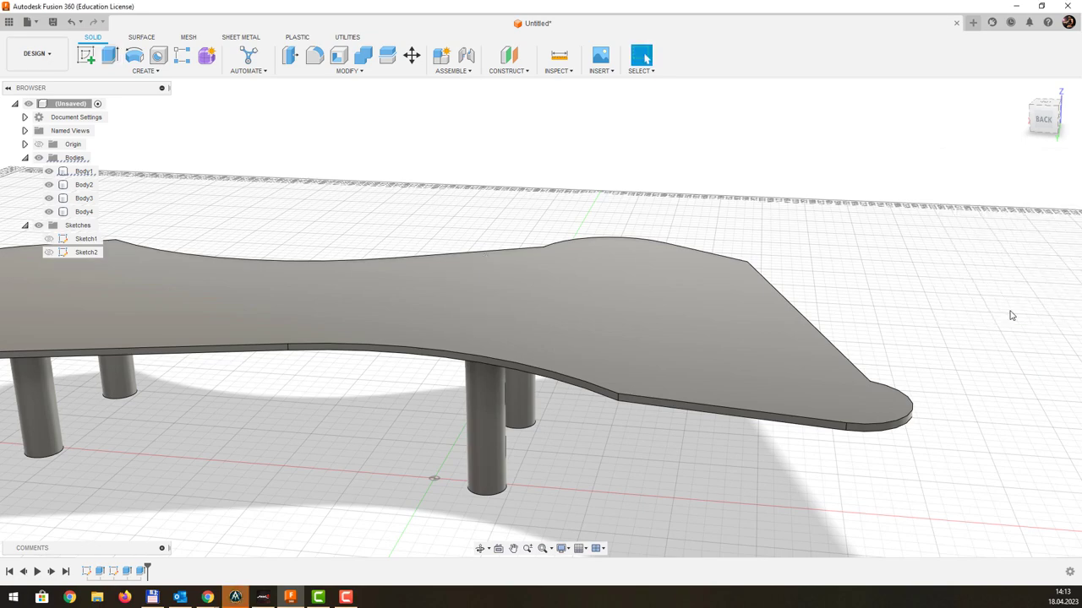
{"action": "middle_click_drag", "start_coordinate": [582, 304], "coordinate": [711, 238]}
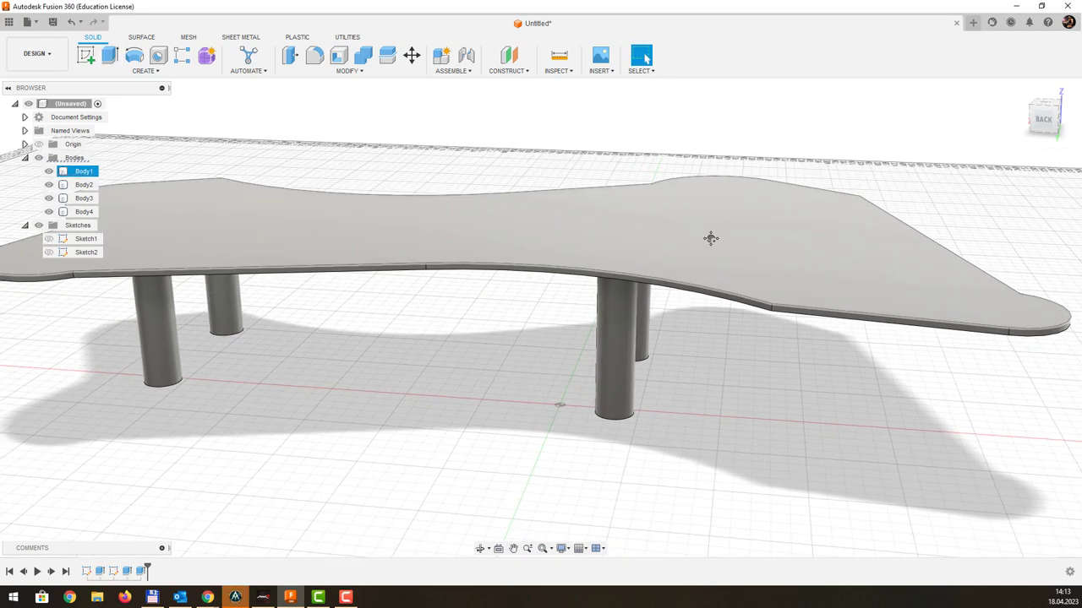
{"action": "scroll", "coordinate": [511, 207], "scroll_direction": "down", "scroll_amount": 3}
{"action": "scroll", "coordinate": [495, 302], "scroll_direction": "down", "scroll_amount": 2}
{"action": "scroll", "coordinate": [492, 303], "scroll_direction": "down", "scroll_amount": 2}
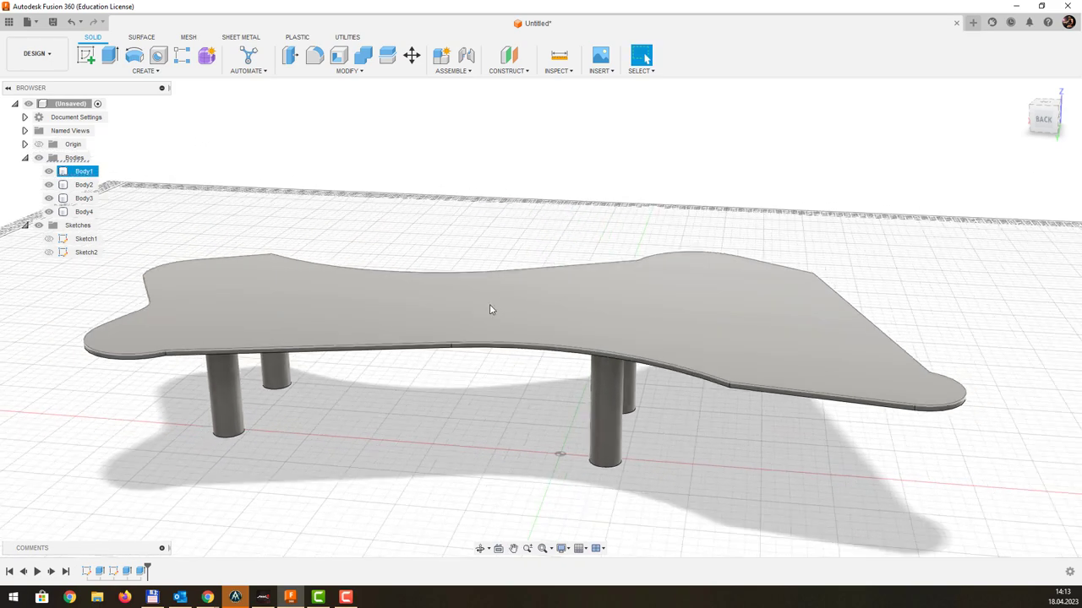
{"action": "scroll", "coordinate": [482, 307], "scroll_direction": "down", "scroll_amount": 2}
{"action": "key", "text": "Escape"}
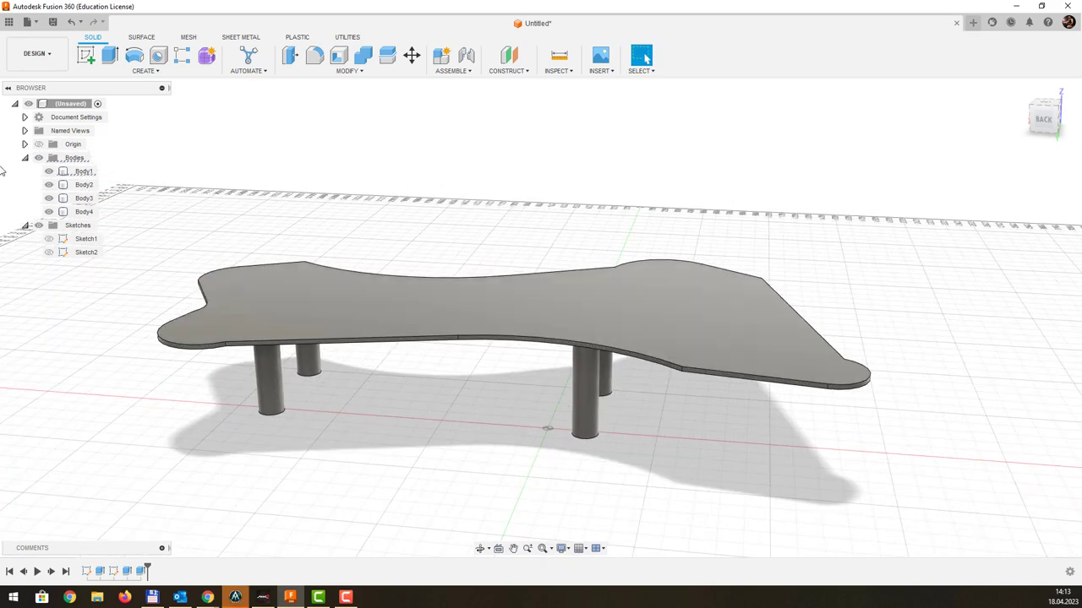
{"action": "left_click", "coordinate": [86, 172]}
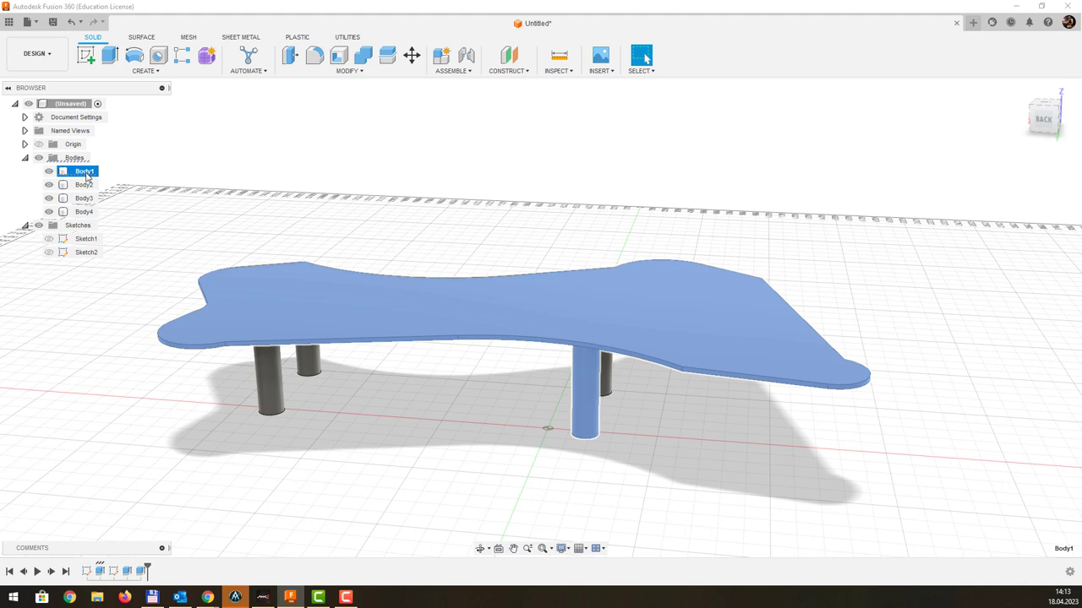
{"action": "left_click", "coordinate": [84, 198]}
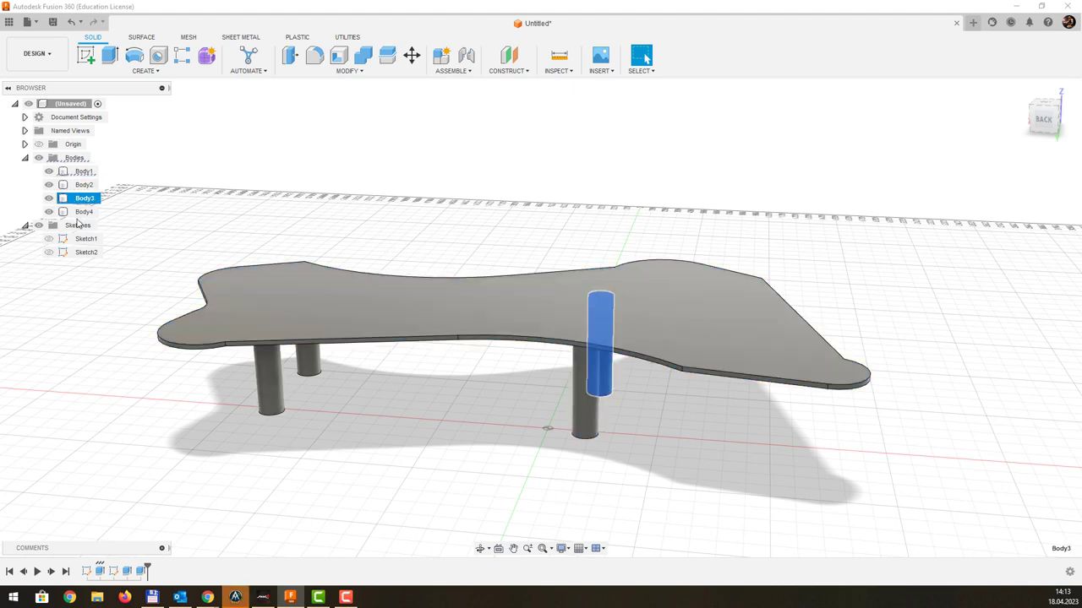
{"action": "left_click", "coordinate": [84, 212]}
{"action": "left_click", "coordinate": [84, 184]}
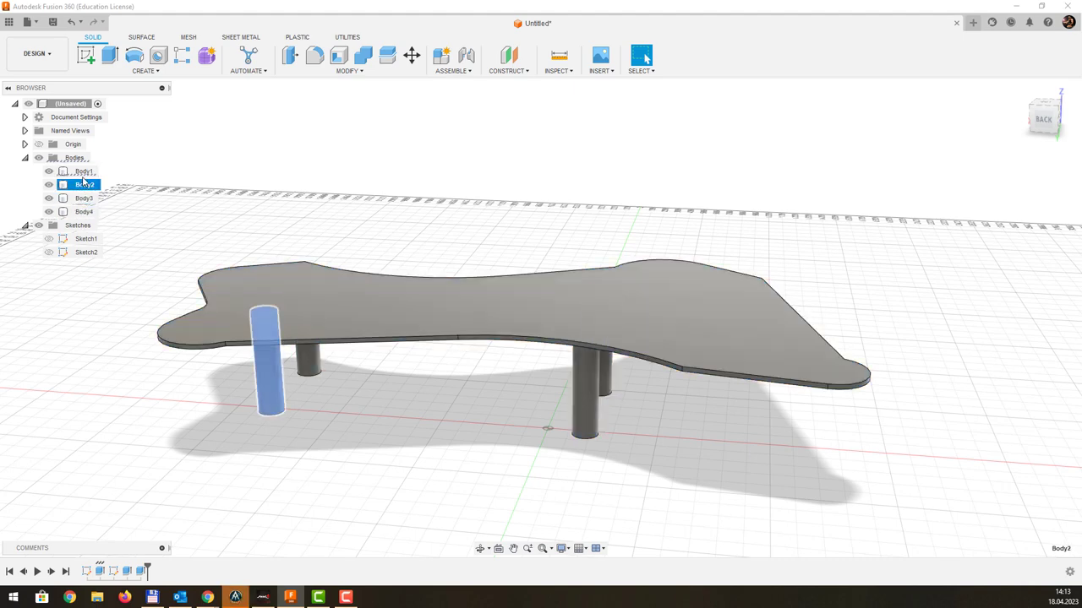
{"action": "left_click", "coordinate": [84, 171]}
{"action": "middle_click_drag", "start_coordinate": [470, 228], "coordinate": [454, 220]}
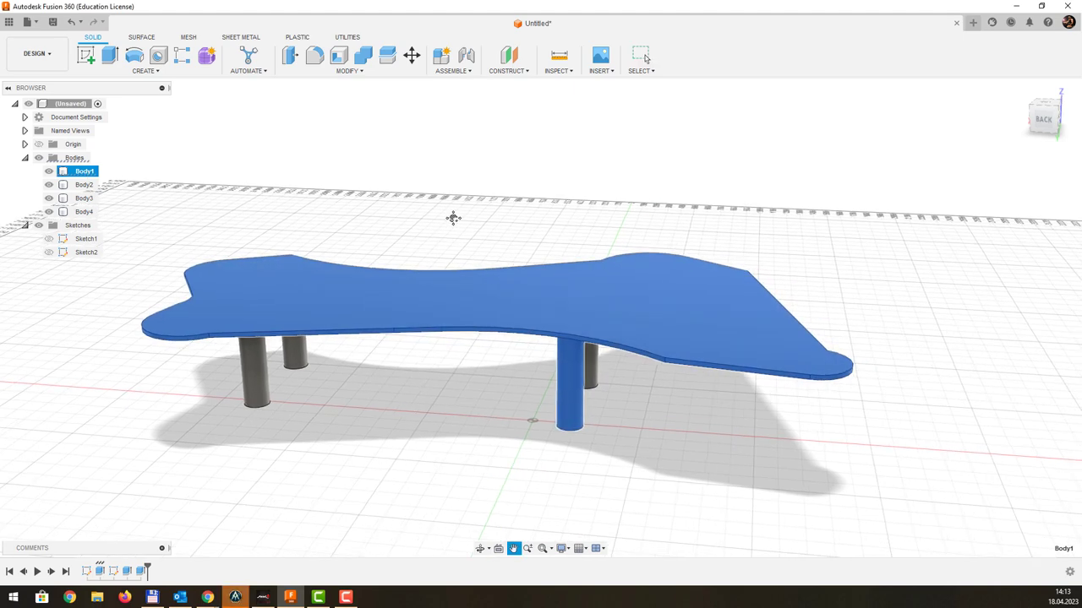
{"action": "left_click_drag", "start_coordinate": [453, 218], "coordinate": [453, 203]}
{"action": "key", "text": "Escape"}
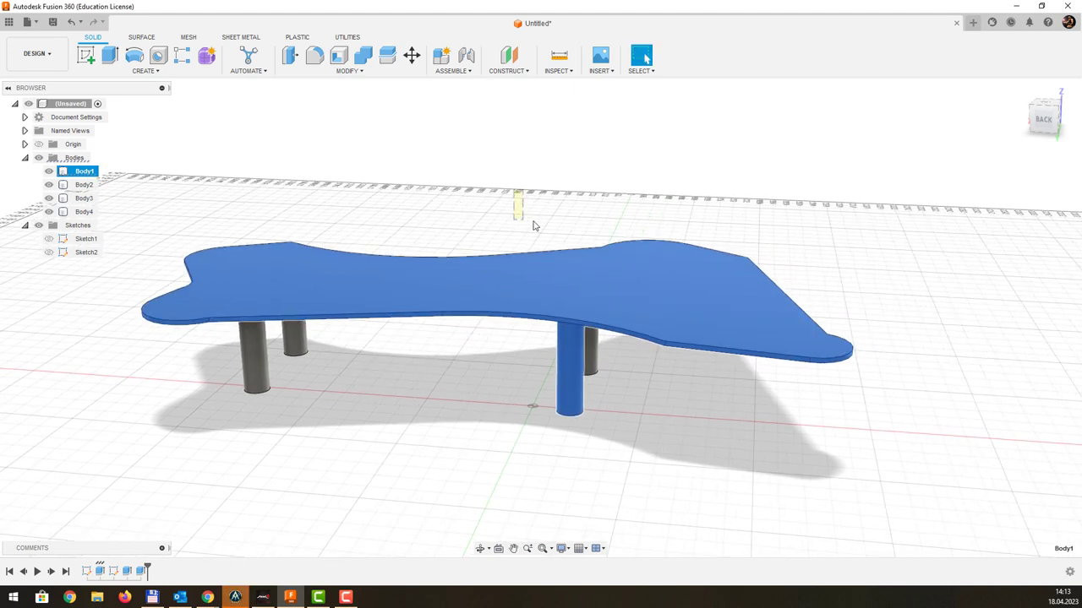
{"action": "key", "text": "Escape"}
{"action": "middle_click_drag", "start_coordinate": [534, 225], "coordinate": [525, 236]}
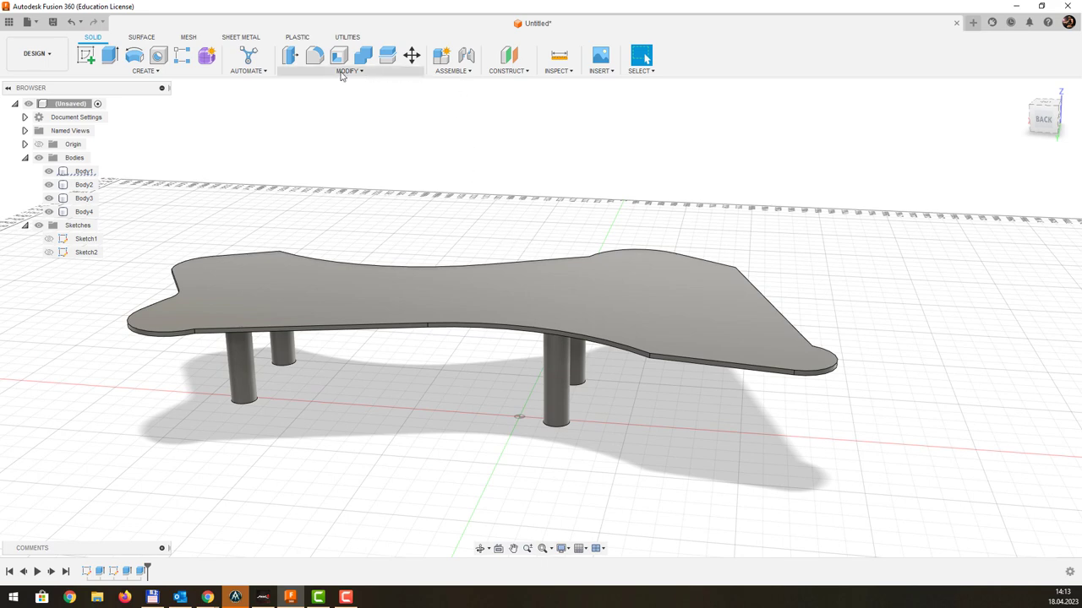
- Create an offset plane at -200 mm from the table's top face
{"action": "left_click", "coordinate": [530, 73]}
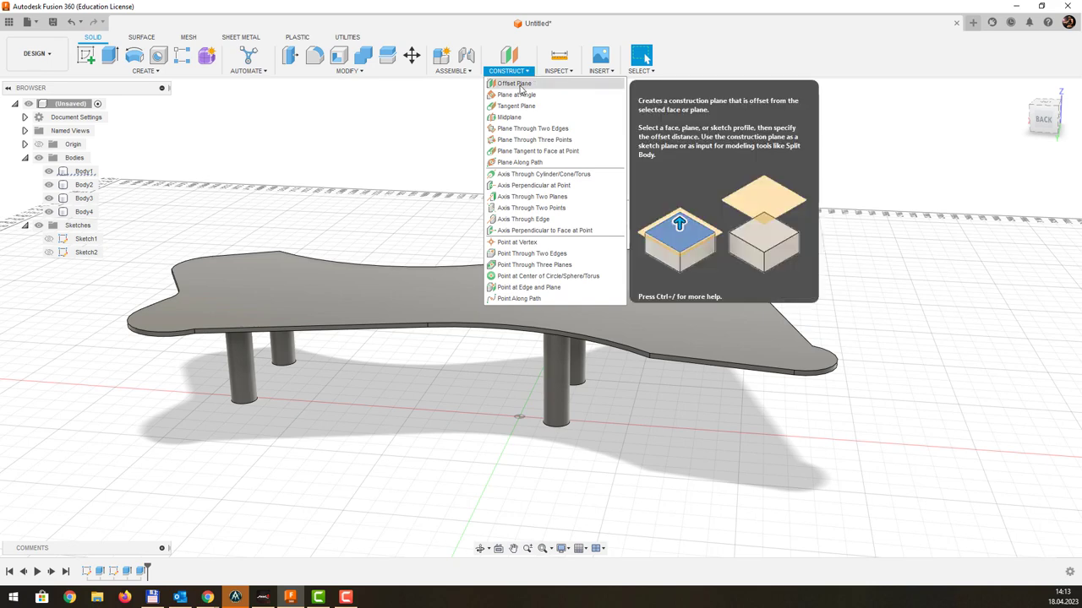
{"action": "left_click", "coordinate": [516, 83]}
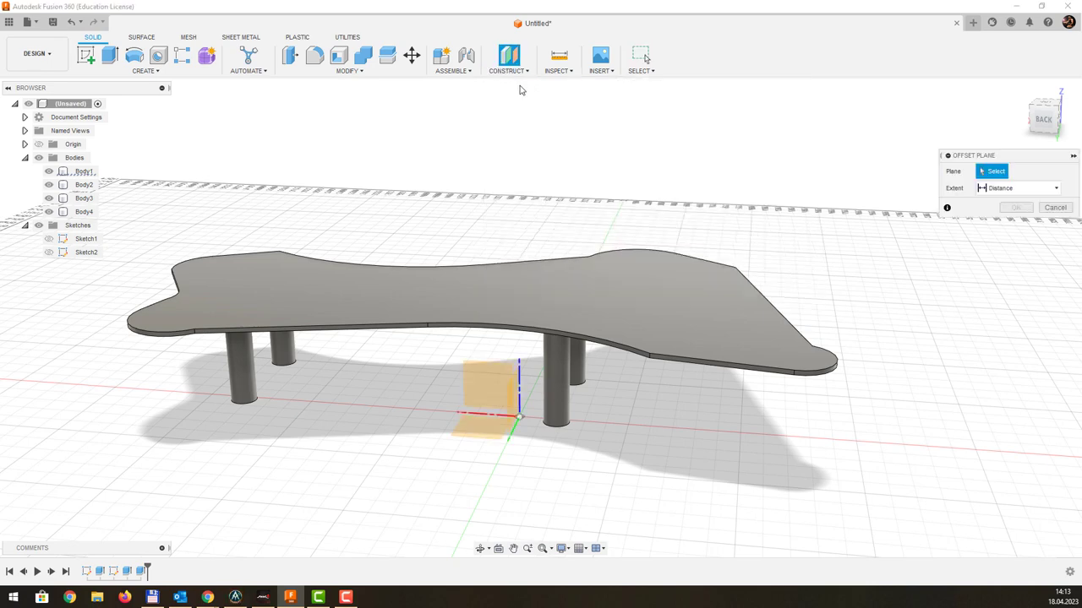
{"action": "left_click", "coordinate": [452, 292]}
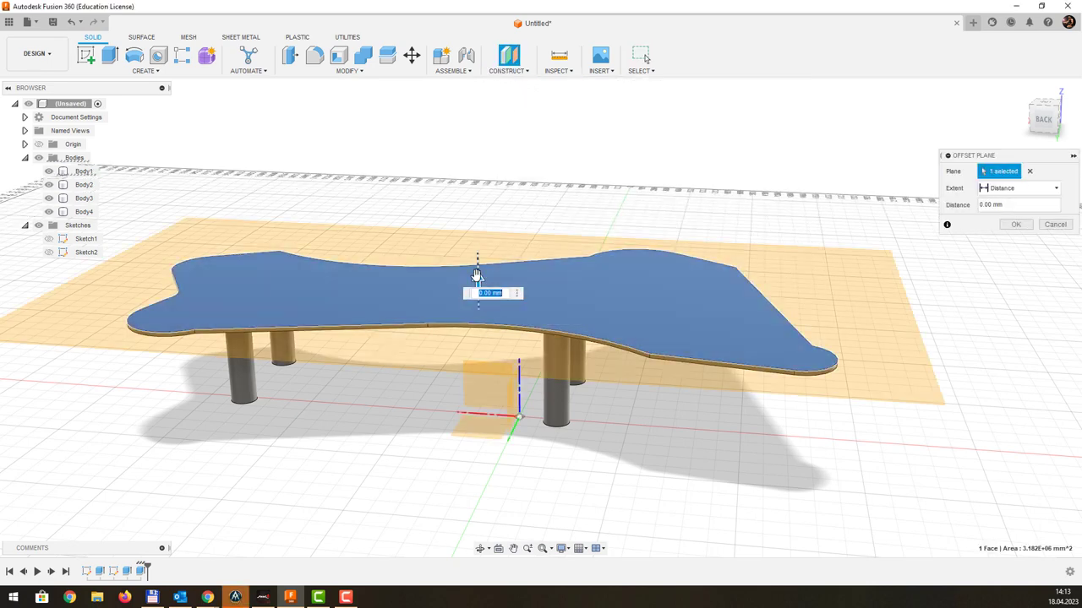
{"action": "left_click_drag", "start_coordinate": [478, 279], "coordinate": [476, 301]}
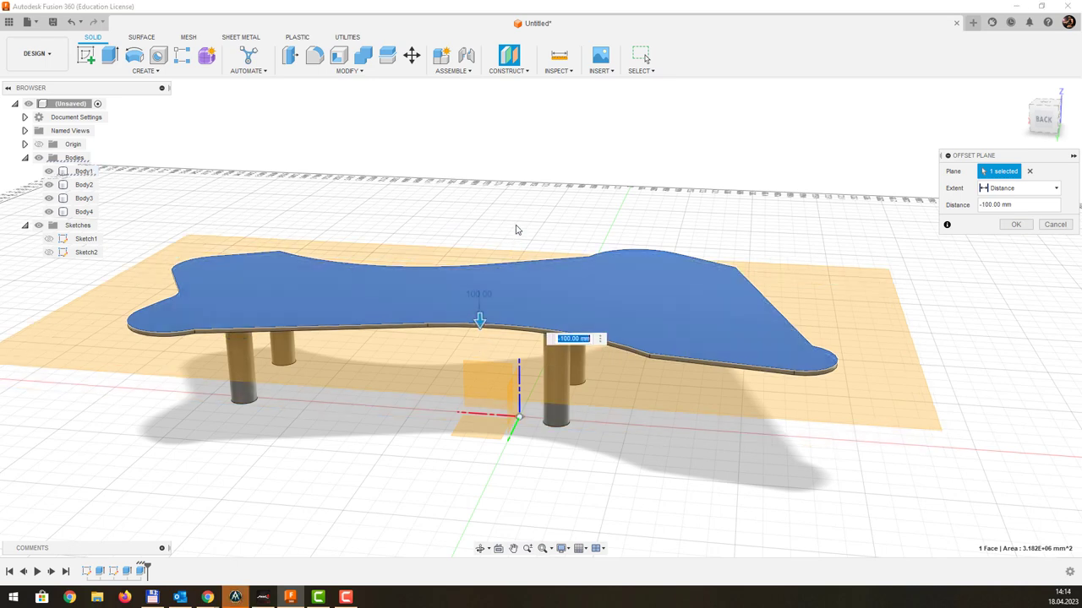
{"action": "middle_click_drag", "start_coordinate": [521, 222], "coordinate": [552, 105]}
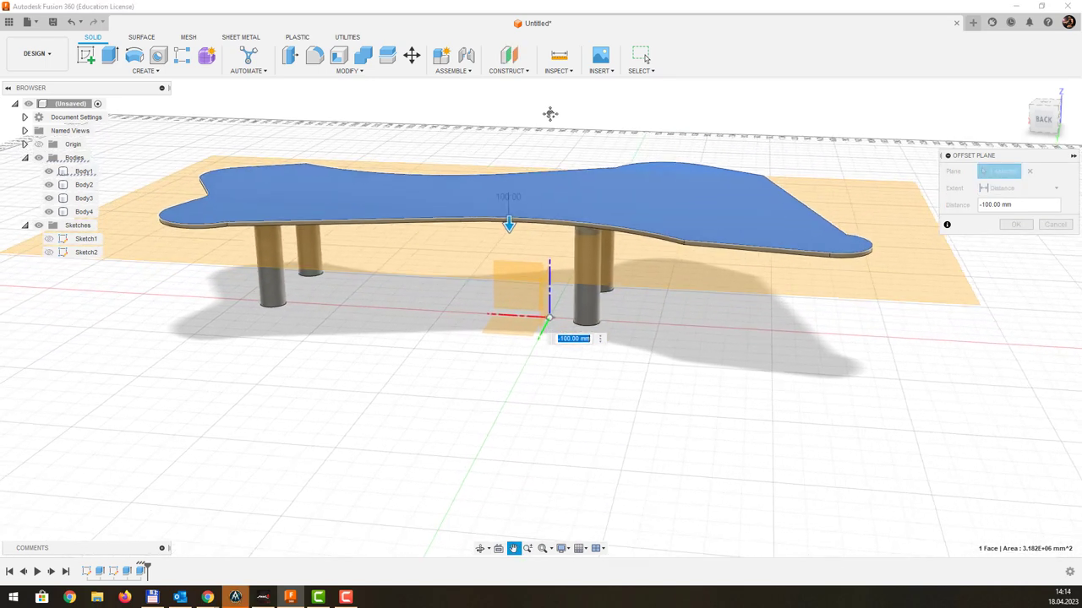
{"action": "mouse_move", "coordinate": [552, 105]}
{"action": "middle_mouse_down", "text": "shift"}
{"action": "mouse_move", "coordinate": [569, 201]}
{"action": "mouse_move", "coordinate": [514, 214]}
{"action": "middle_mouse_up", "text": "shift"}
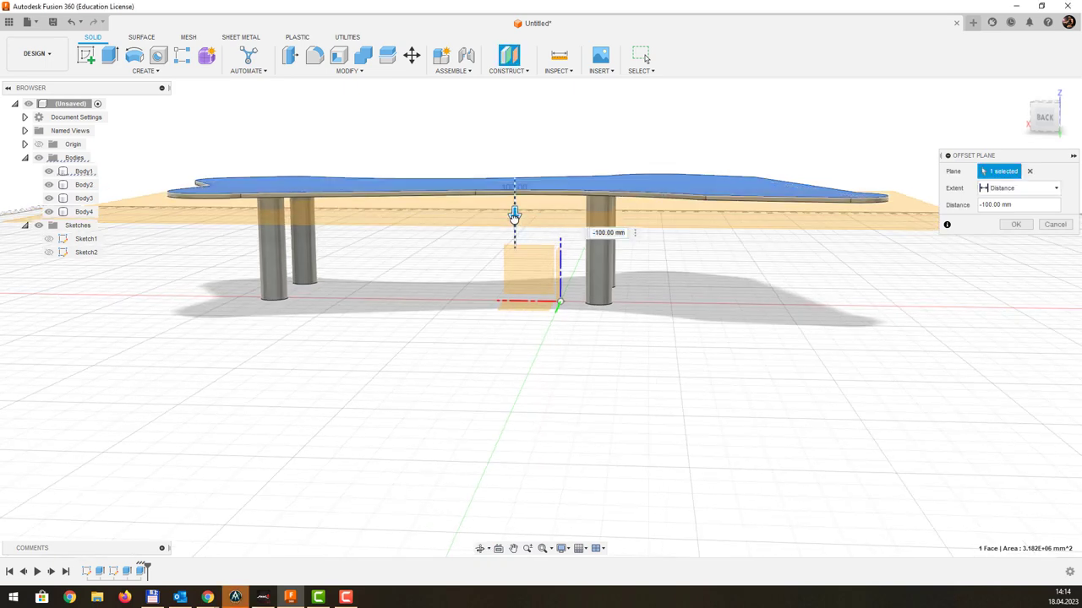
{"action": "left_click_drag", "start_coordinate": [514, 231], "coordinate": [514, 227]}
{"action": "left_click", "coordinate": [983, 204]}
{"action": "type", "text": "-200"}
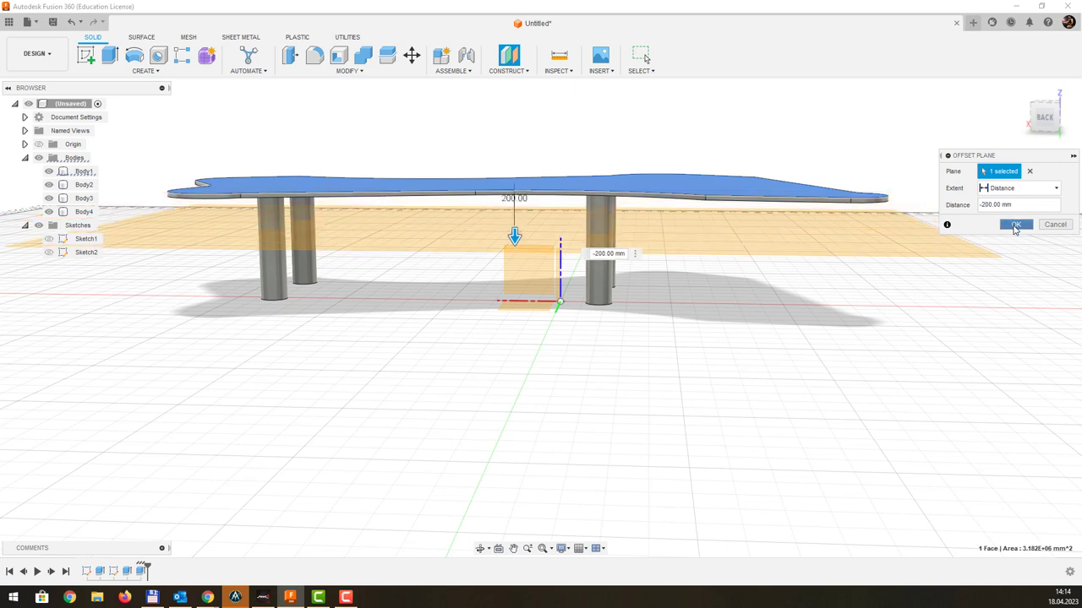
{"action": "left_click", "coordinate": [1015, 225]}
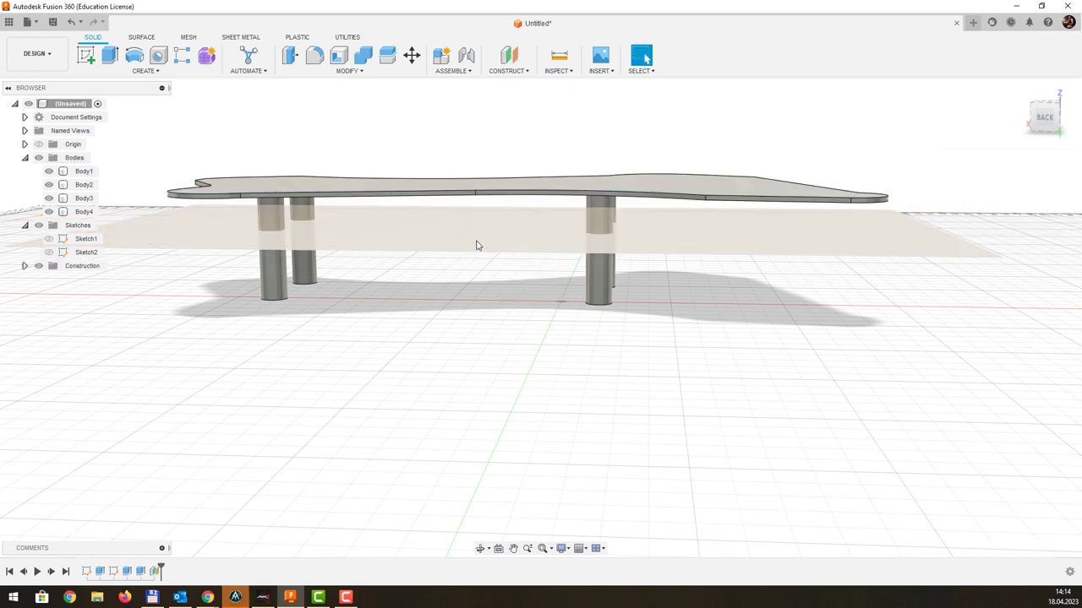
- Start a sketch on Plane1 and switch the visual style to wireframe
{"action": "left_click", "coordinate": [396, 216]}
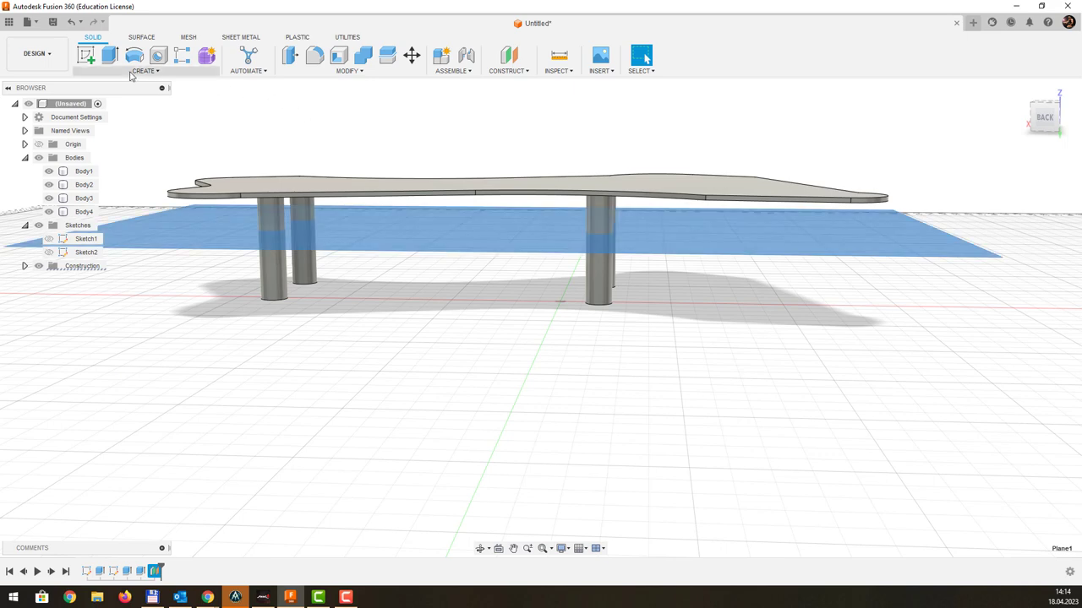
{"action": "left_click", "coordinate": [85, 56]}
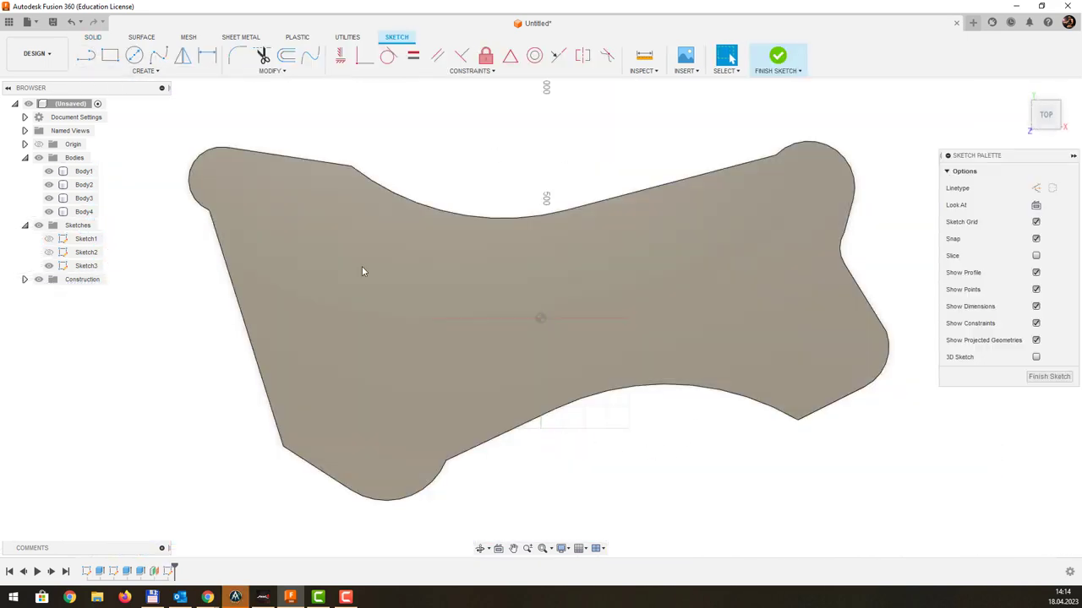
{"action": "left_click", "coordinate": [362, 267]}
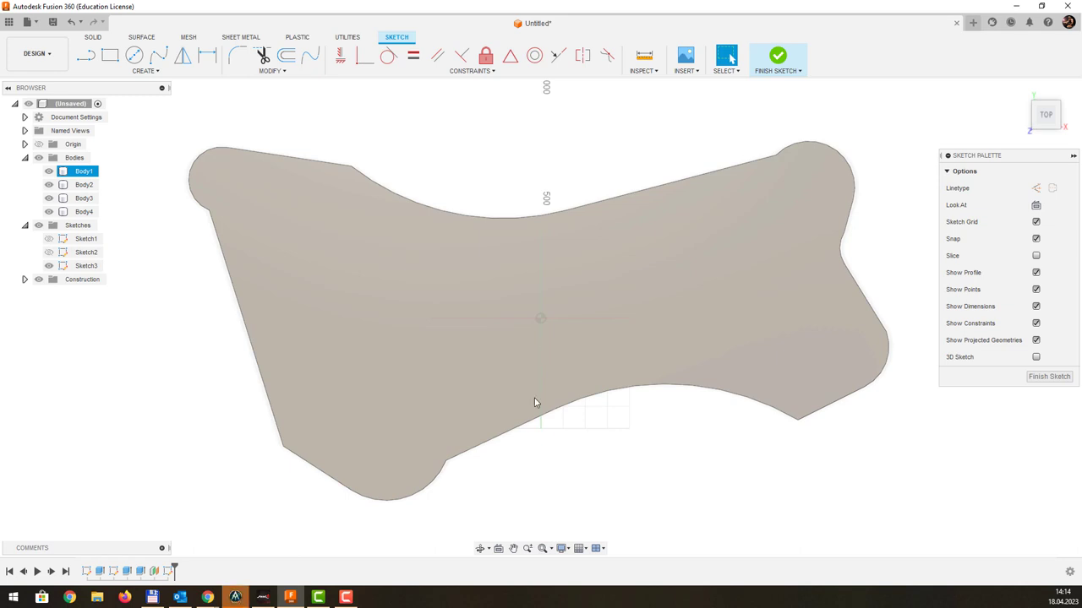
{"action": "left_click", "coordinate": [572, 554]}
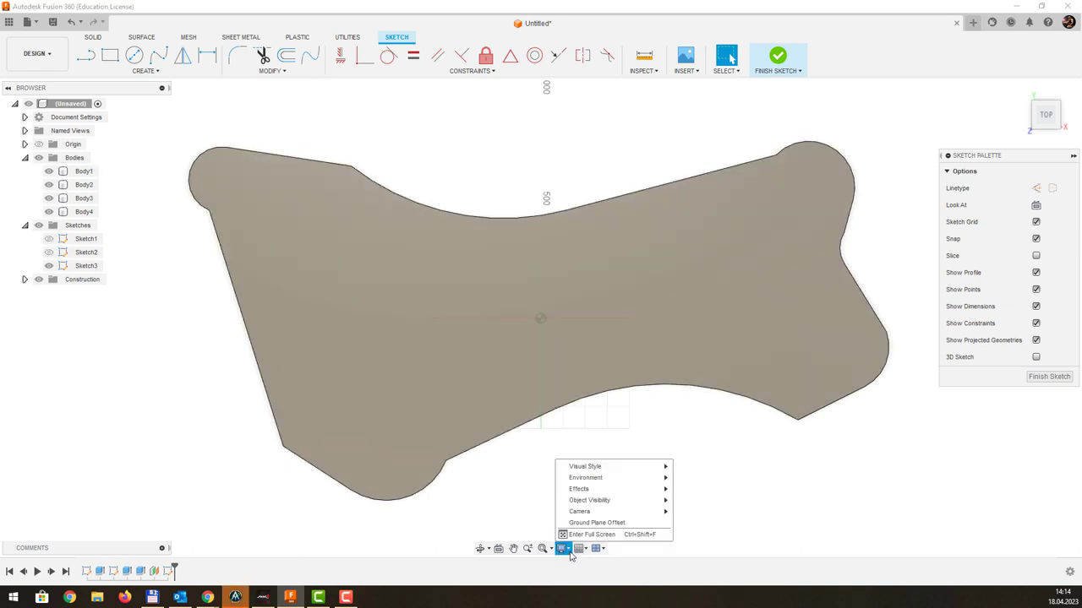
{"action": "mouse_move", "coordinate": [585, 467]}
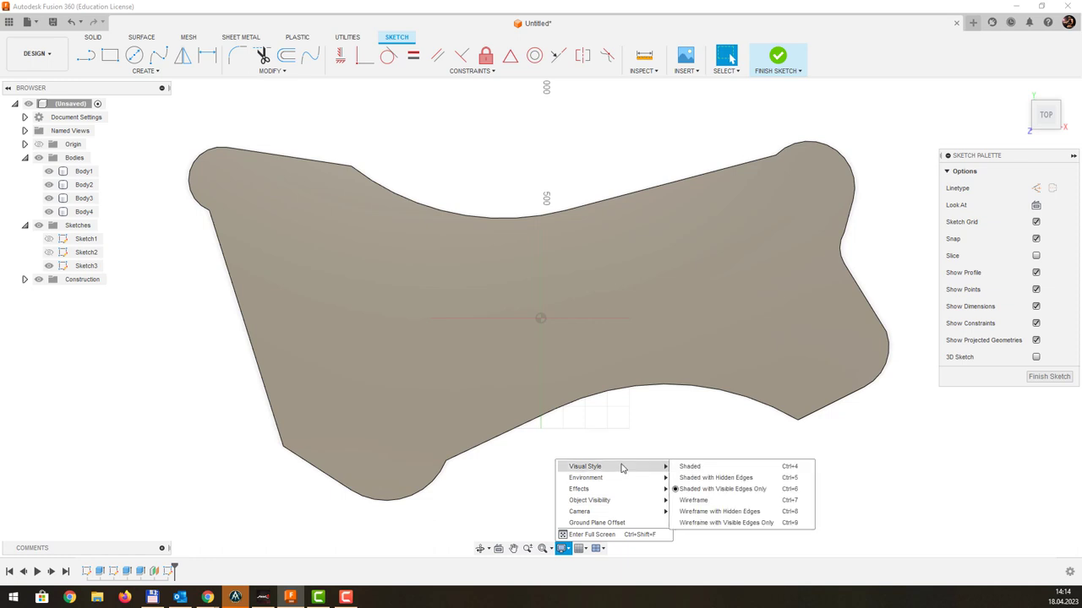
{"action": "left_click", "coordinate": [695, 502]}
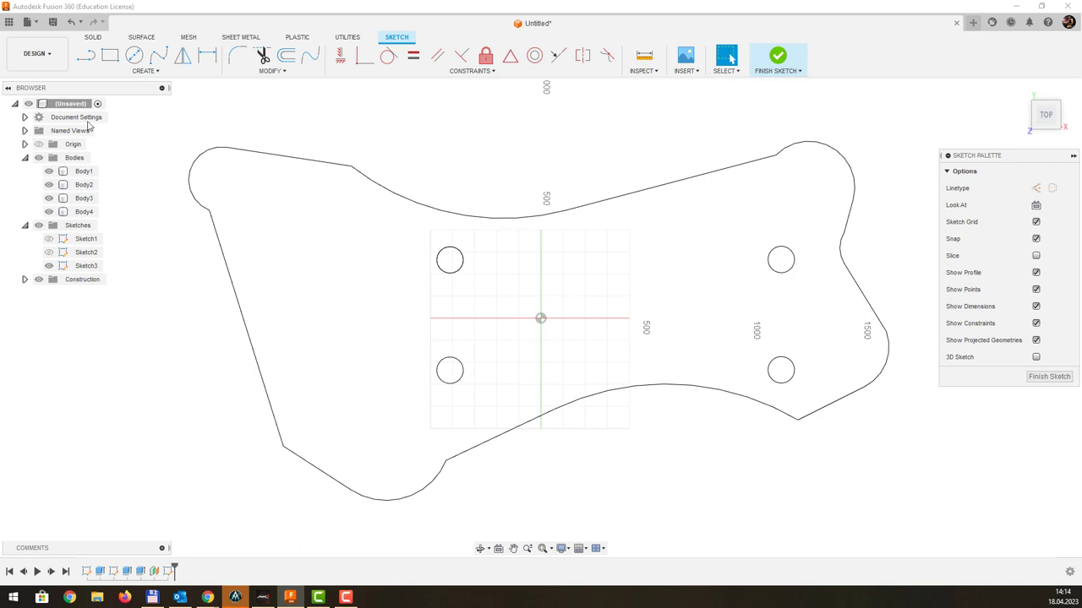
- Draw a 2-point rectangle enclosing all four leg circles and finish the sketch
{"action": "left_click", "coordinate": [110, 59]}
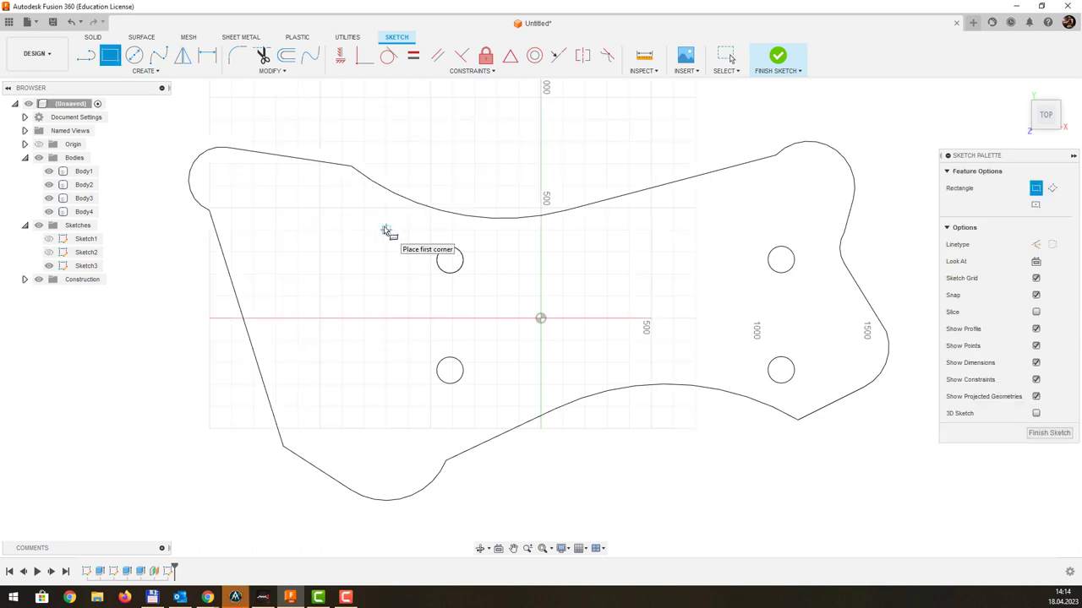
{"action": "left_click", "coordinate": [379, 220]}
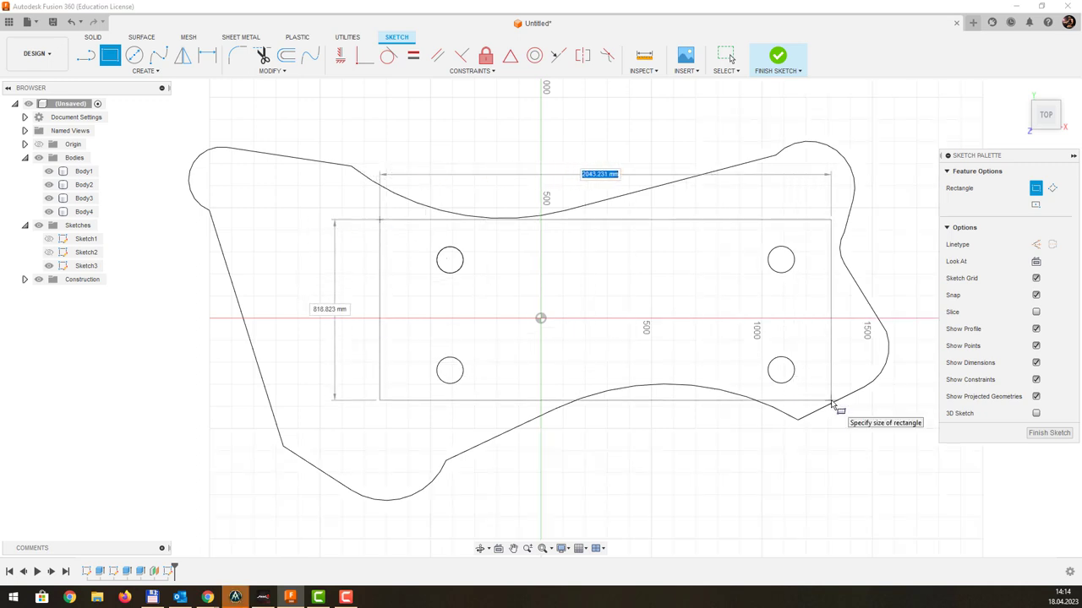
{"action": "left_click", "coordinate": [832, 404]}
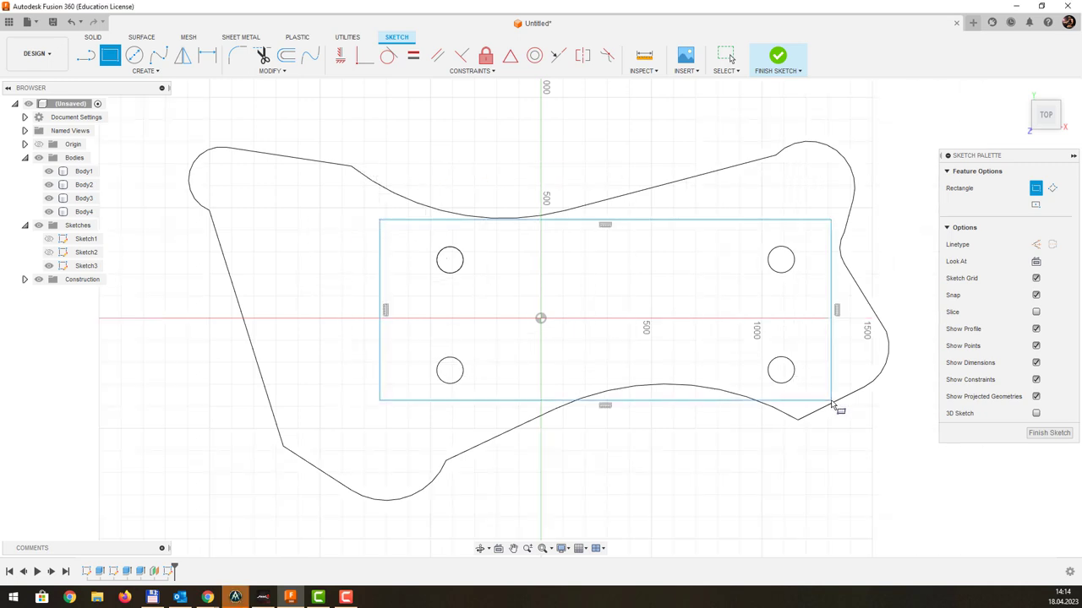
{"action": "left_click", "coordinate": [1048, 433]}
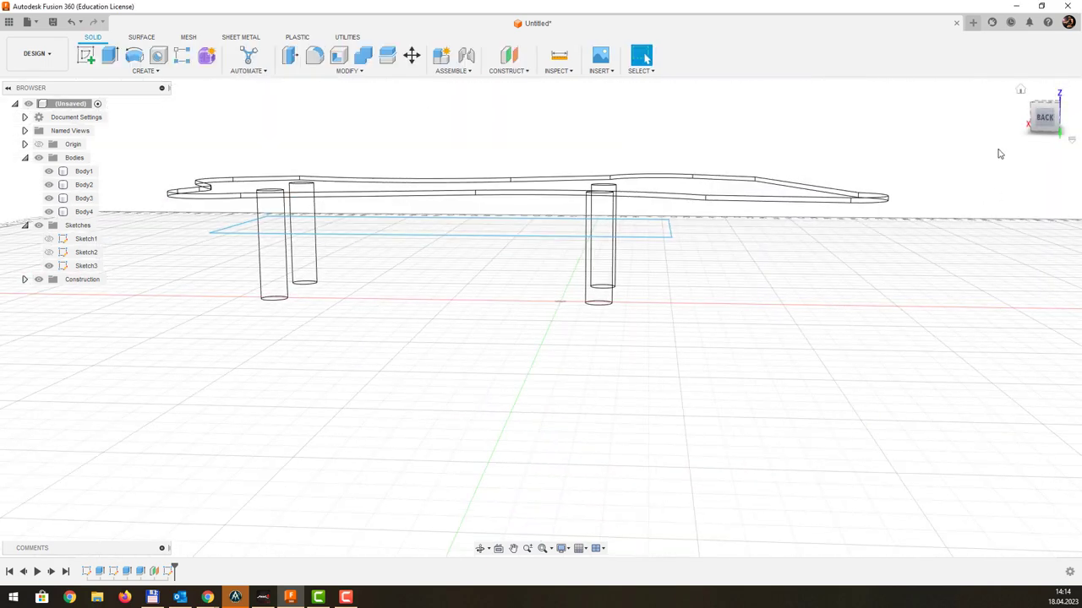
- Restore shaded display, select Sketch3 and start an Extrude
{"action": "left_click", "coordinate": [567, 549]}
{"action": "mouse_move", "coordinate": [613, 467]}
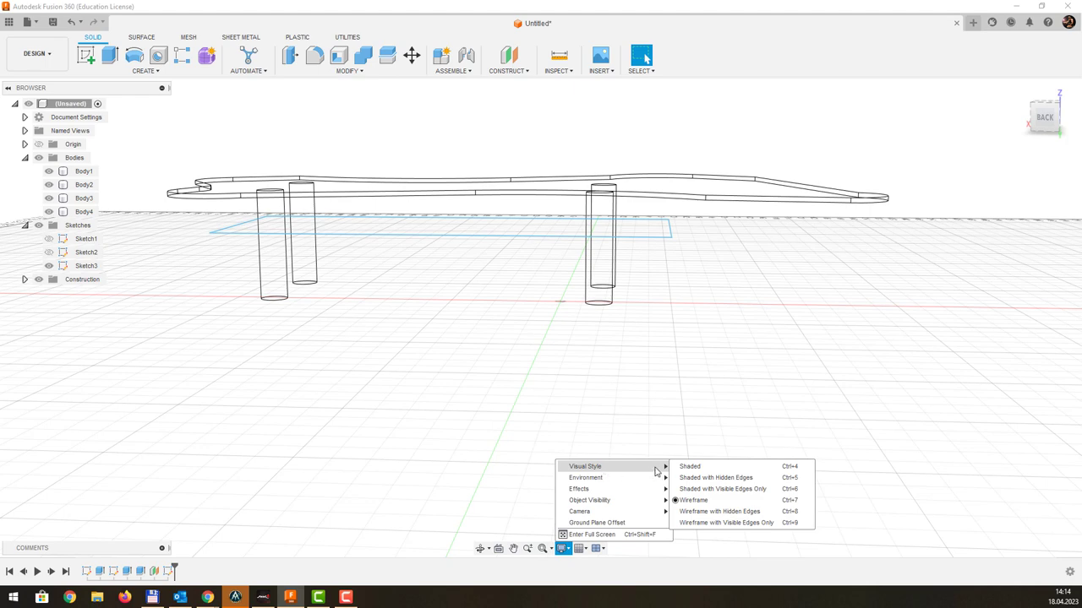
{"action": "left_click", "coordinate": [702, 471]}
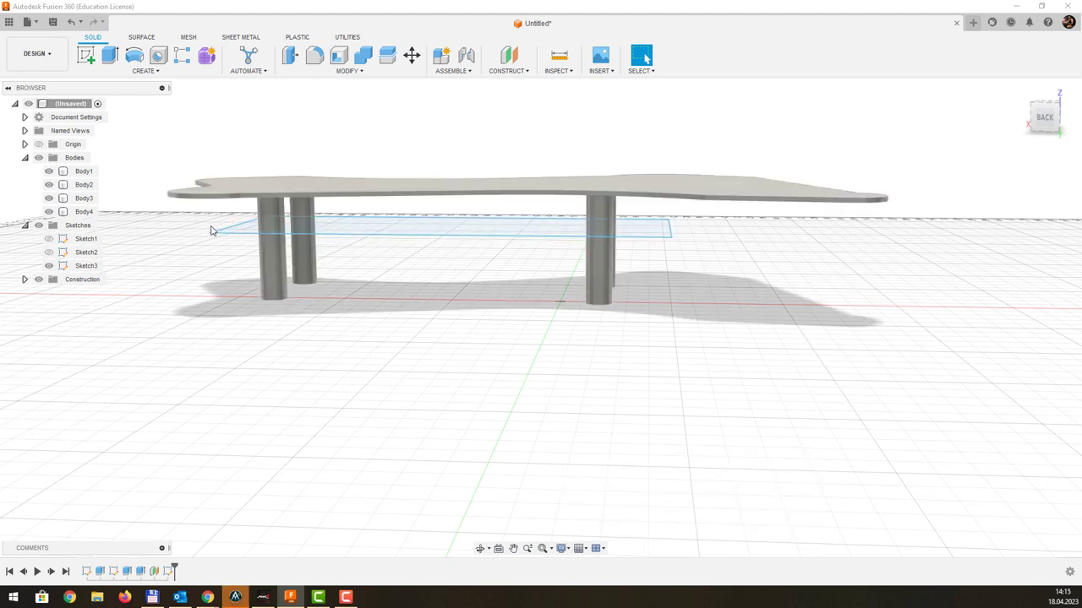
{"action": "left_click", "coordinate": [87, 265]}
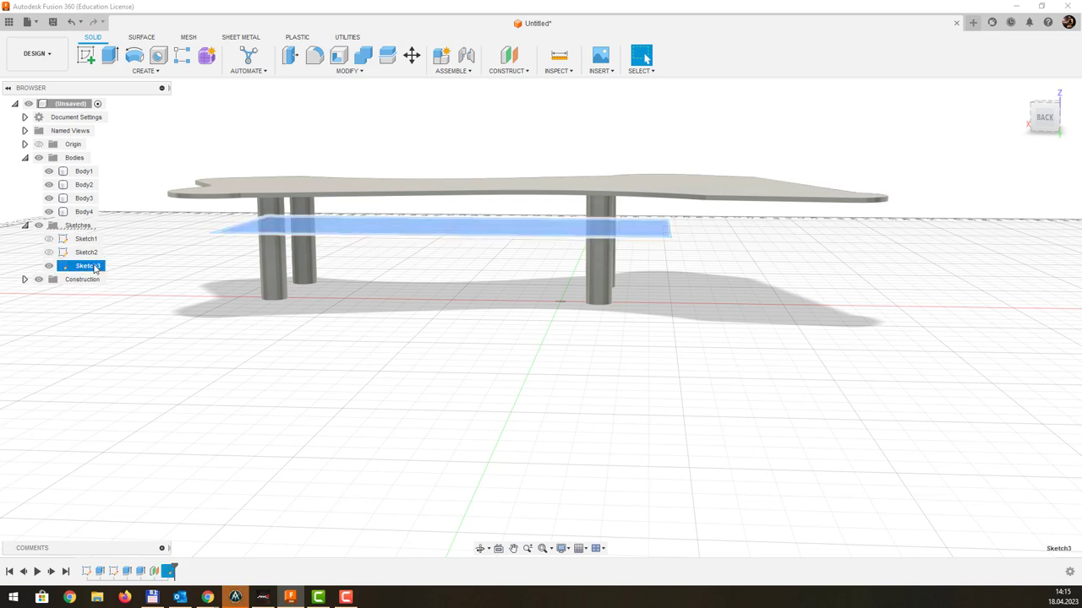
{"action": "left_click", "coordinate": [109, 55]}
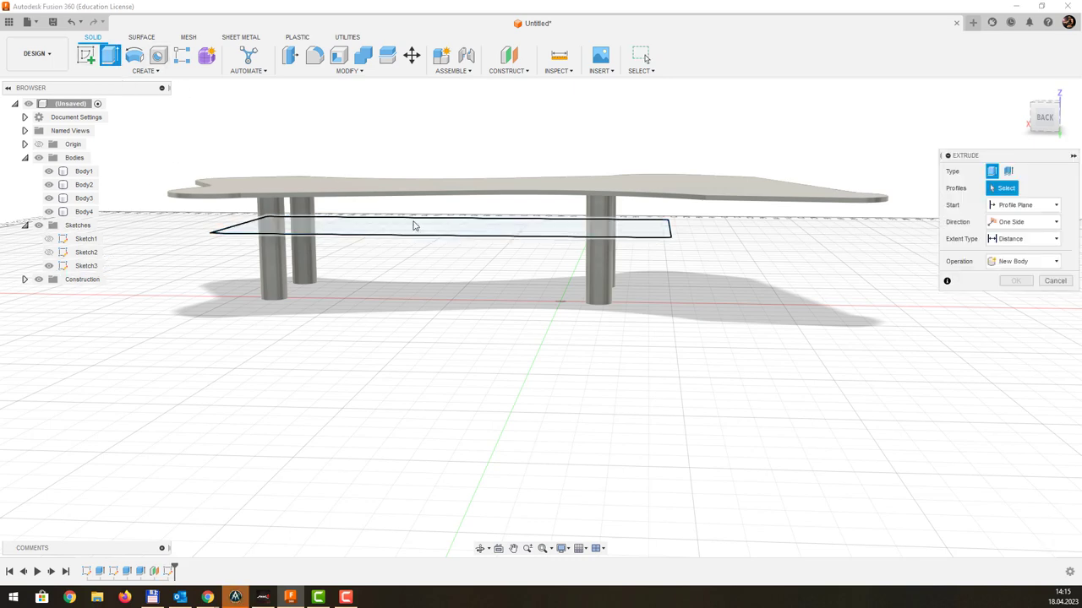
- Extrude the Sketch3 profile 20 mm as a New Body, creating shelf Body6
{"action": "left_click", "coordinate": [417, 229]}
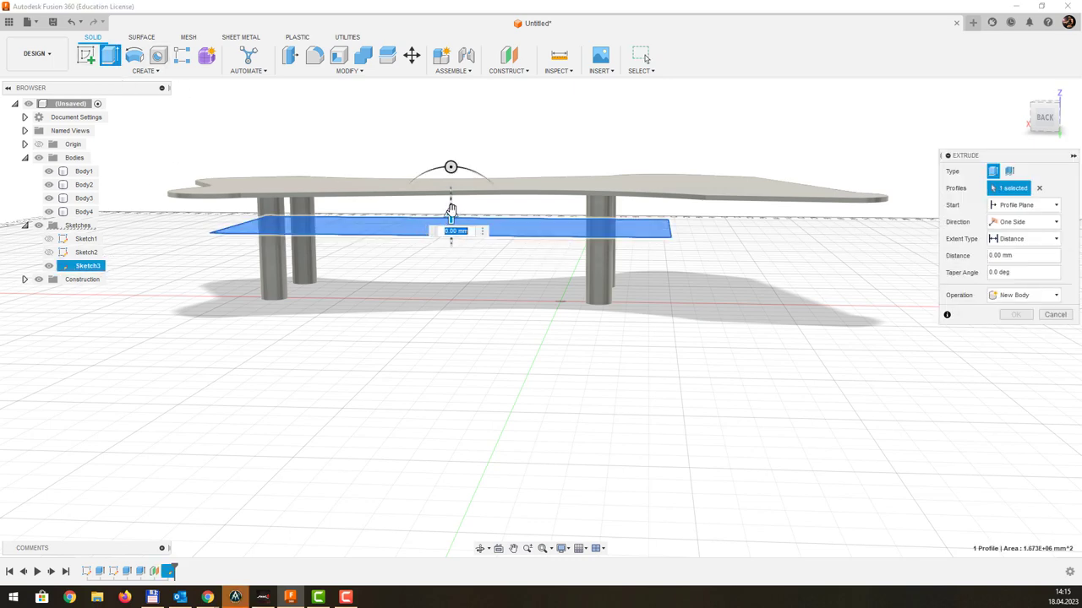
{"action": "type", "text": "100"}
{"action": "left_click_drag", "start_coordinate": [450, 203], "coordinate": [450, 194]}
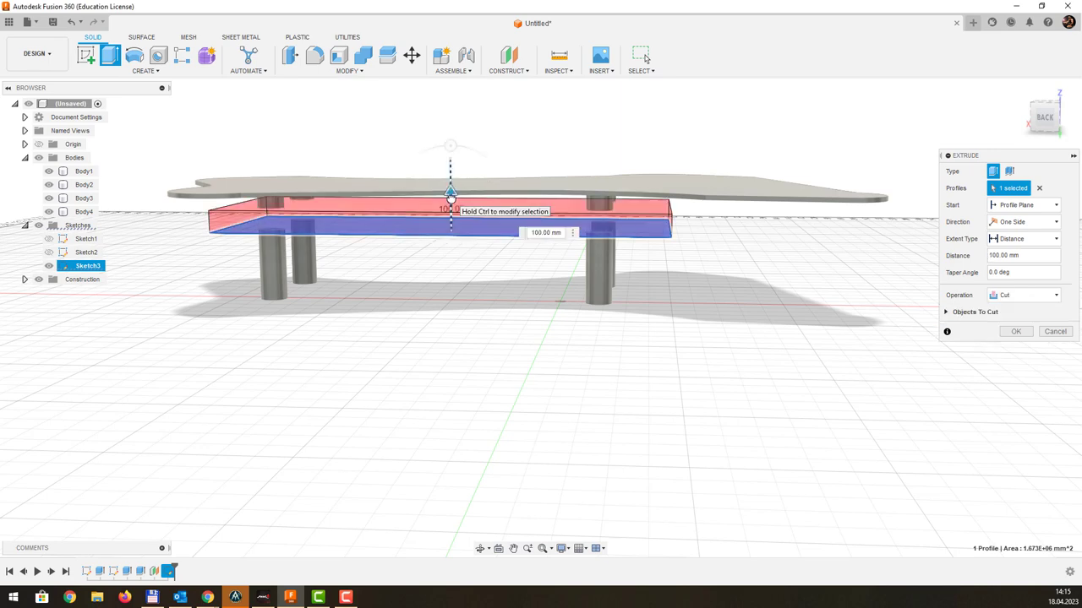
{"action": "left_click", "coordinate": [1006, 254]}
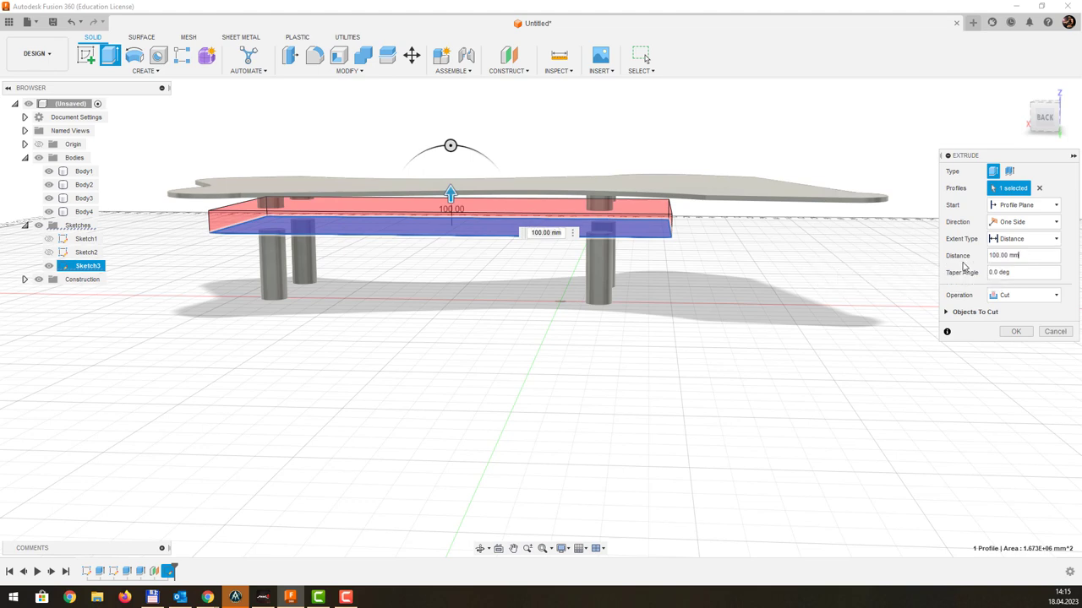
{"action": "key", "text": "ctrl+a"}
{"action": "type", "text": "20"}
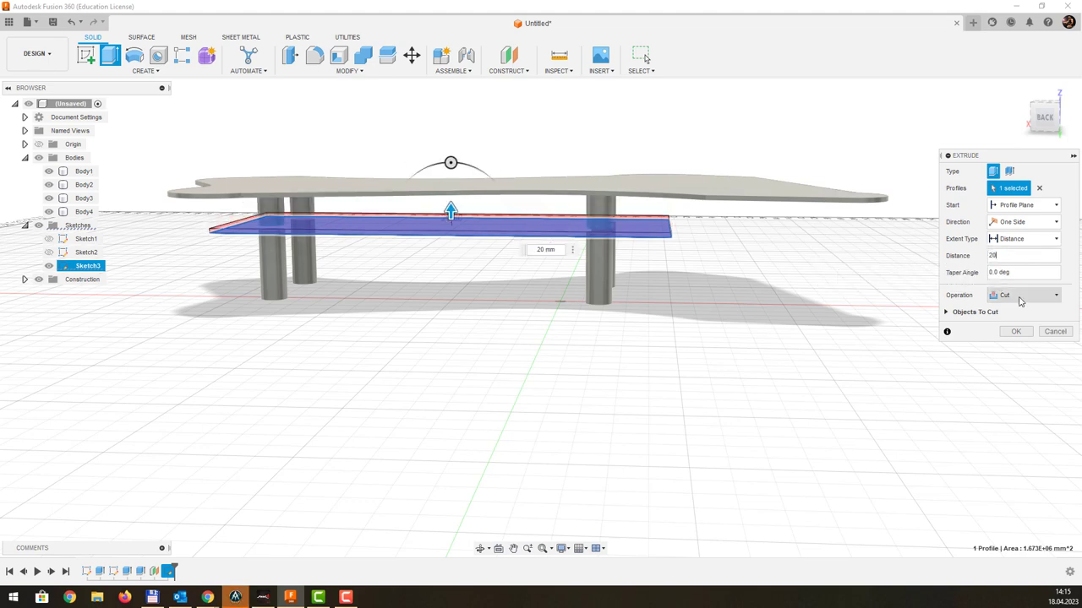
{"action": "left_click", "coordinate": [1020, 294]}
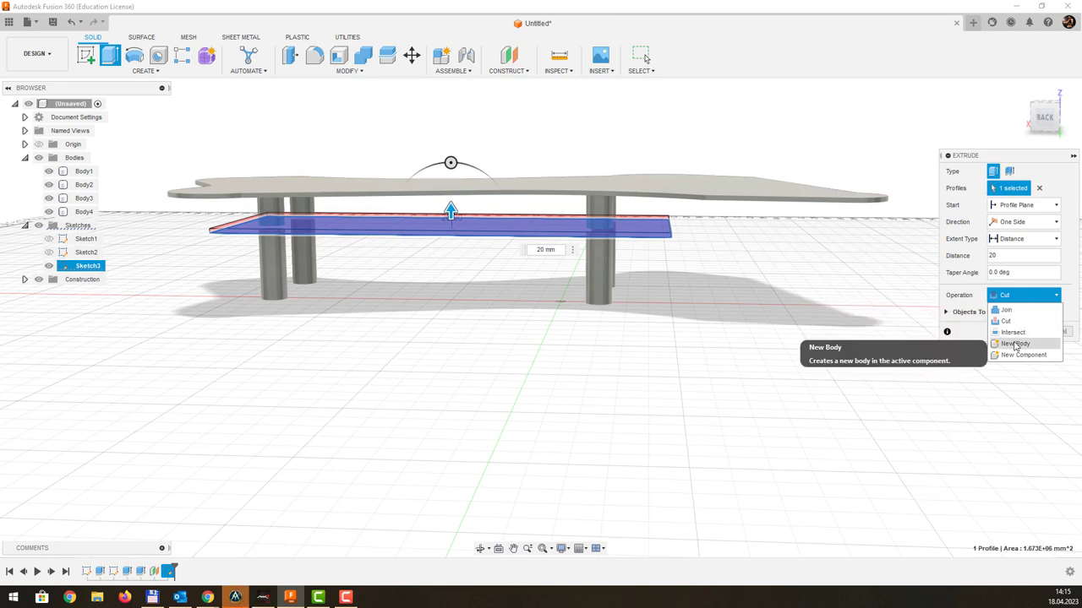
{"action": "left_click", "coordinate": [1007, 310]}
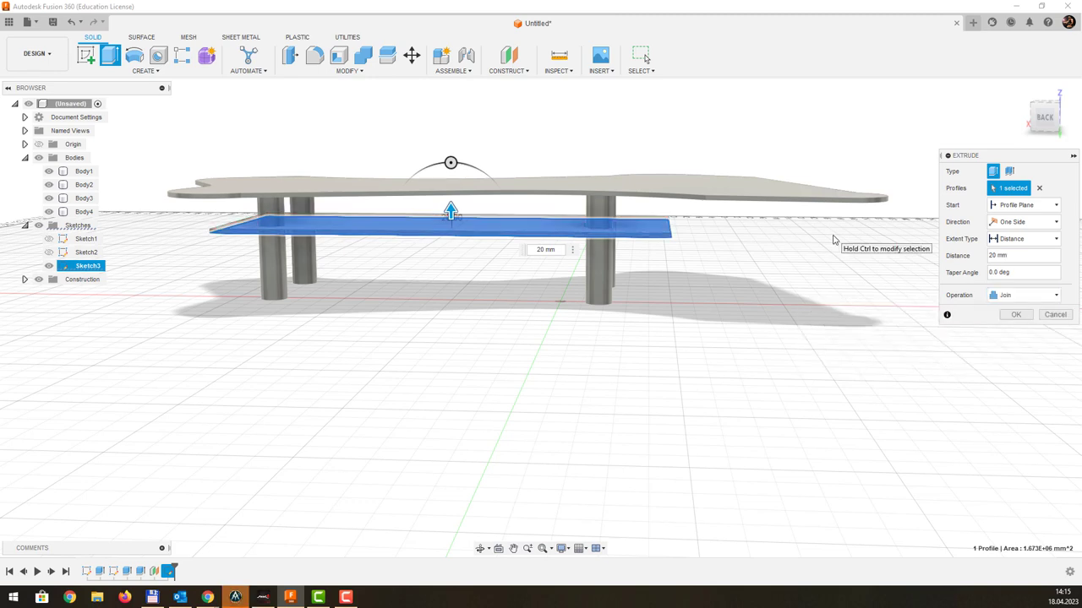
{"action": "middle_click_drag", "start_coordinate": [790, 222], "coordinate": [777, 244]}
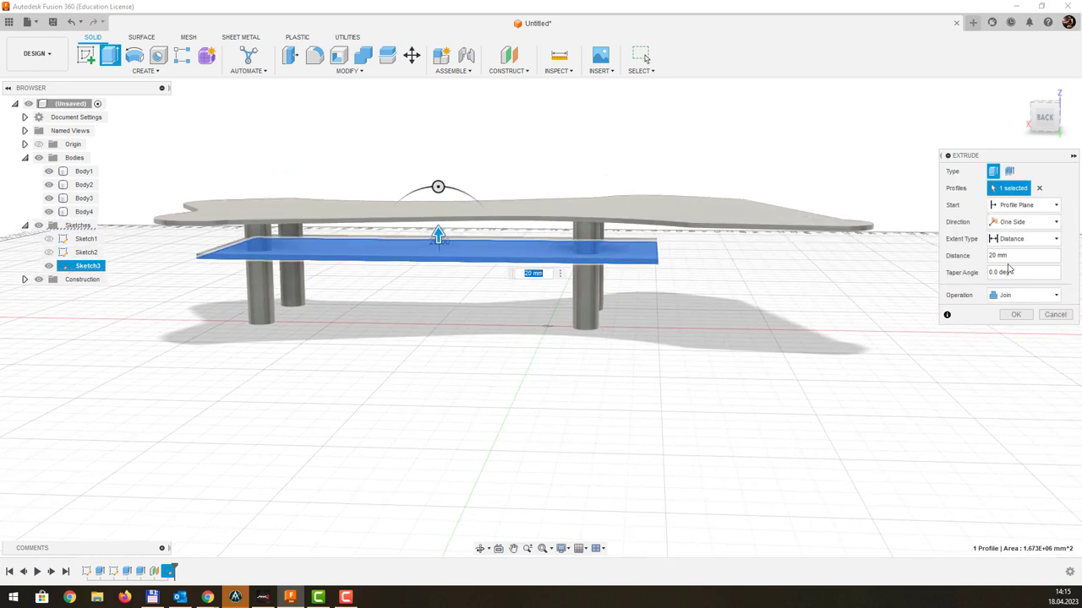
{"action": "left_click", "coordinate": [1018, 295]}
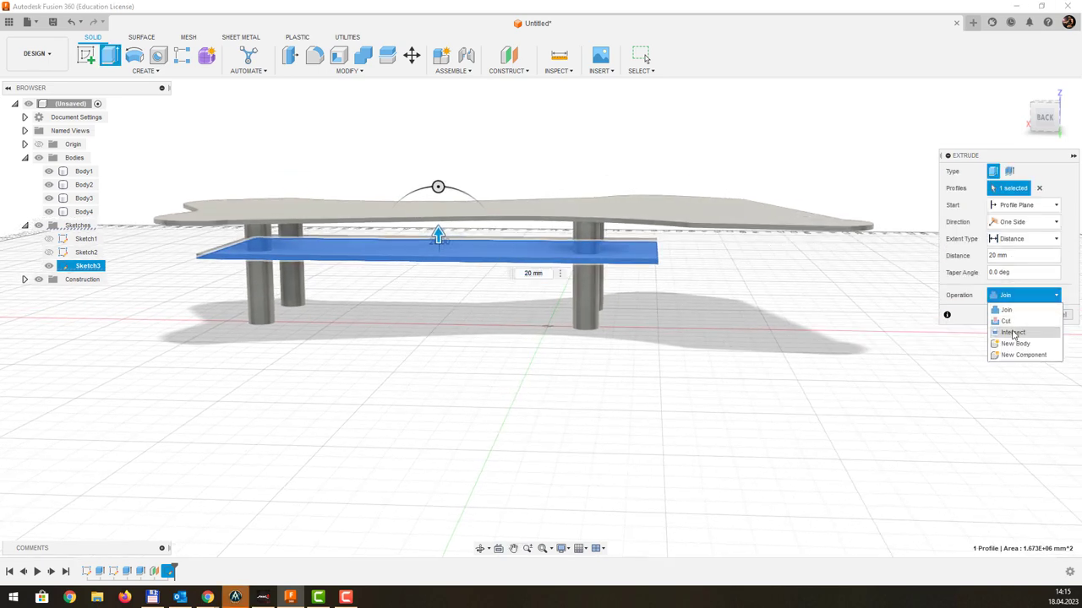
{"action": "left_click", "coordinate": [1013, 344]}
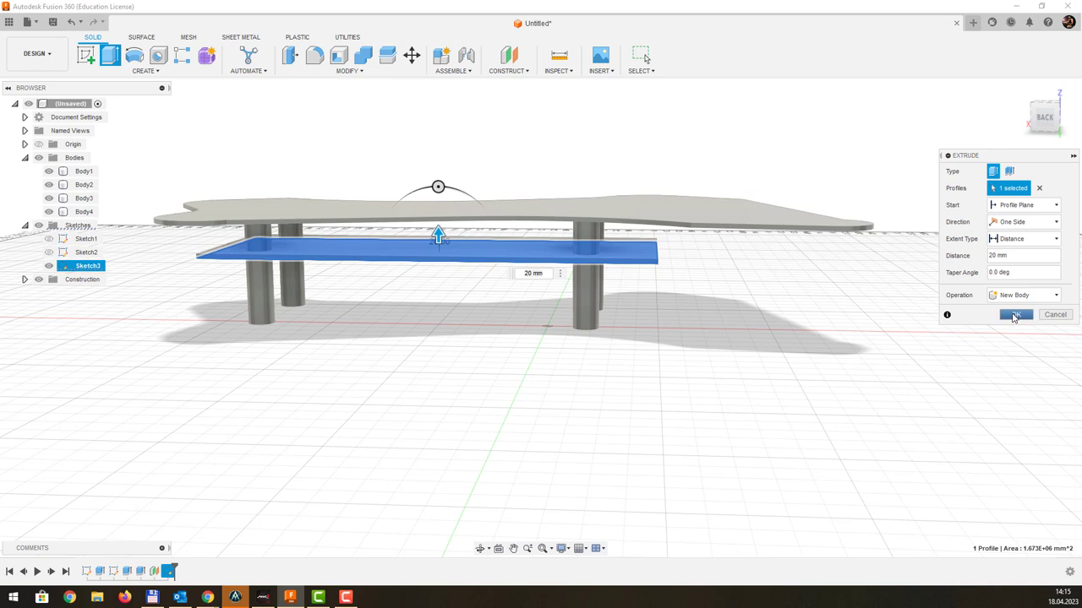
{"action": "left_click", "coordinate": [1016, 314]}
{"action": "mouse_move", "coordinate": [699, 160]}
{"action": "middle_mouse_down"}
{"action": "mouse_move", "coordinate": [680, 187]}
{"action": "mouse_move", "coordinate": [710, 214]}
{"action": "middle_mouse_up"}
{"action": "key", "text": "Escape"}
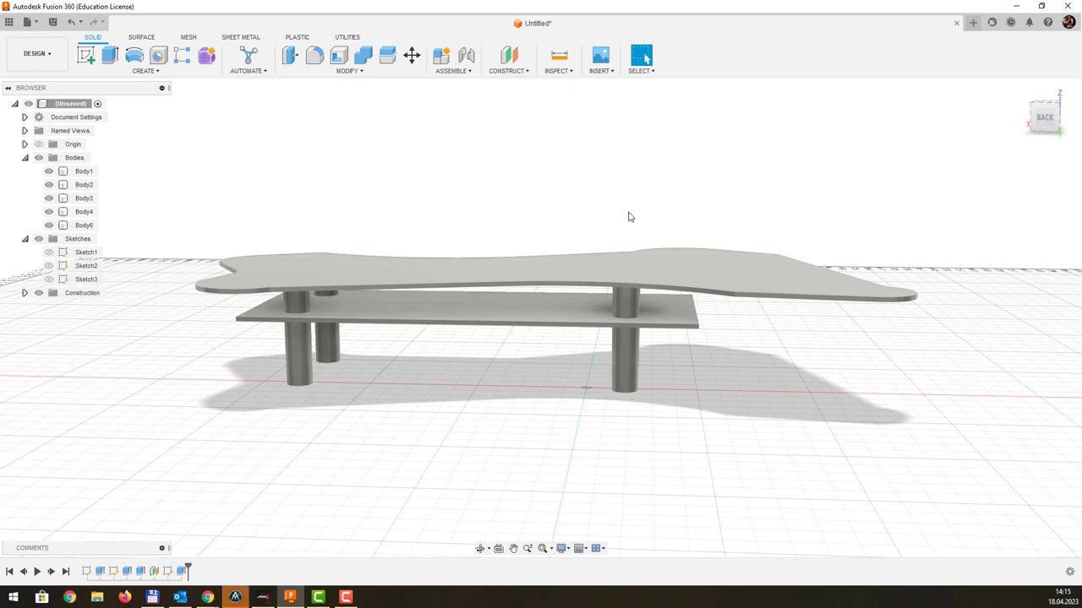
{"action": "middle_click_drag", "start_coordinate": [669, 183], "coordinate": [654, 186]}
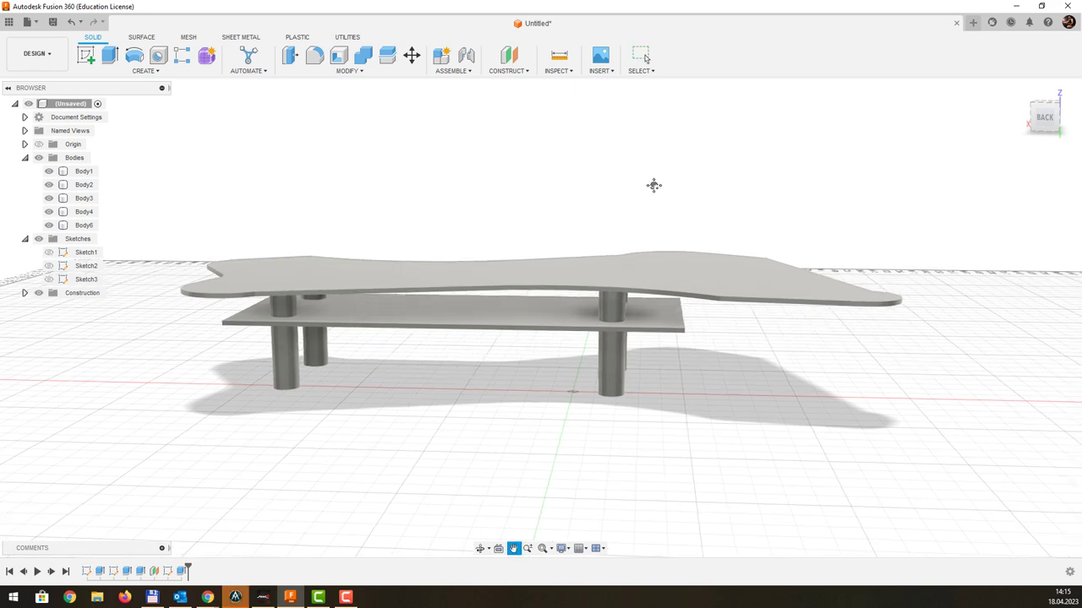
{"action": "key", "text": "Escape"}
{"action": "middle_click_drag", "start_coordinate": [600, 181], "coordinate": [606, 195]}
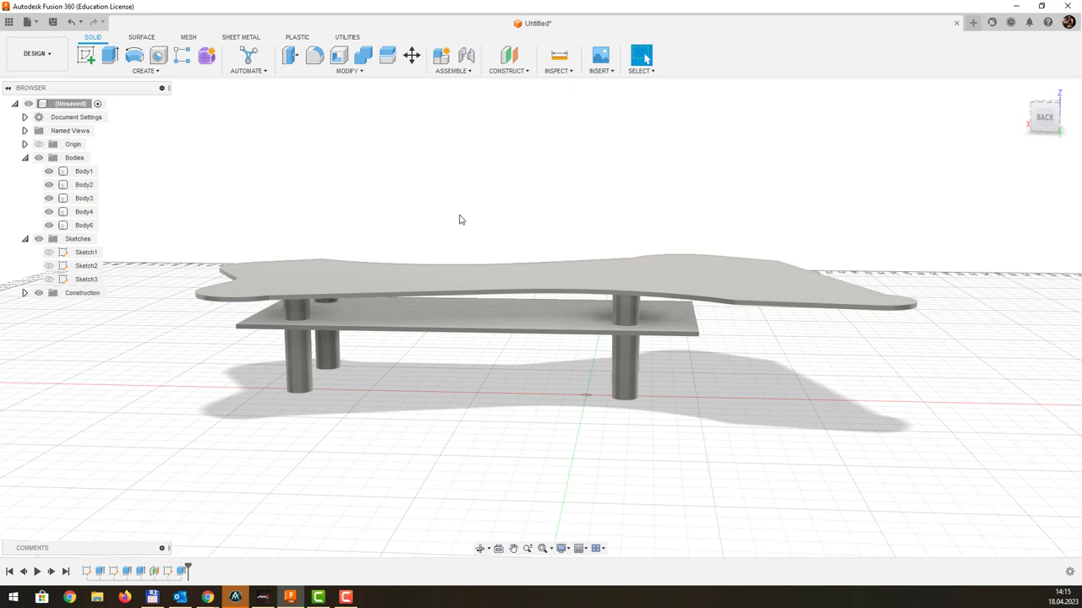
{"action": "middle_click_drag", "start_coordinate": [502, 205], "coordinate": [518, 215]}
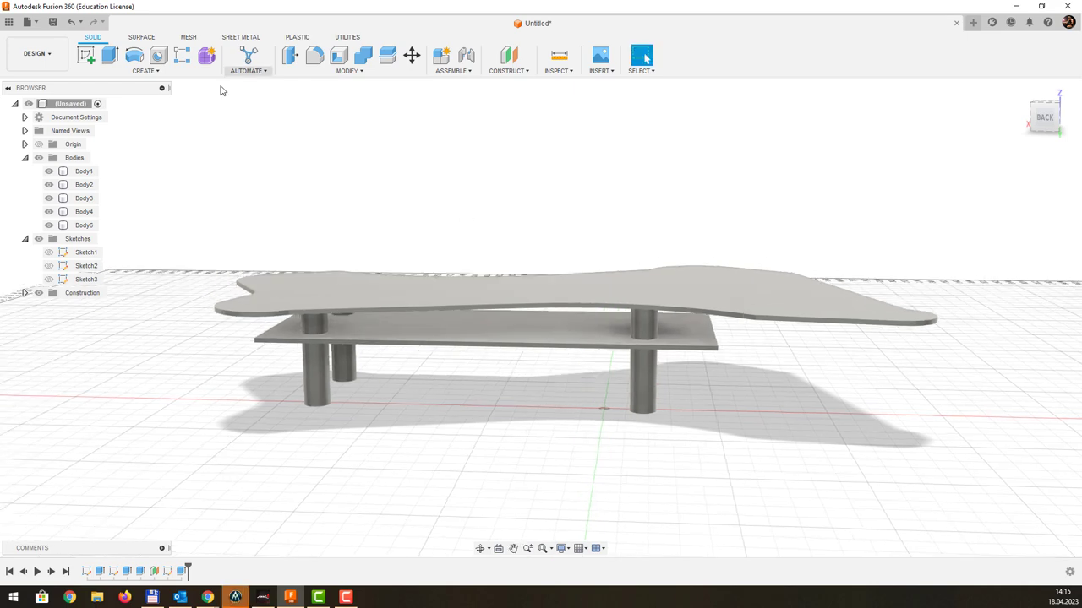
- Save the design into the chosen team project as 'Стіл для симуляції'
{"action": "left_click", "coordinate": [8, 22]}
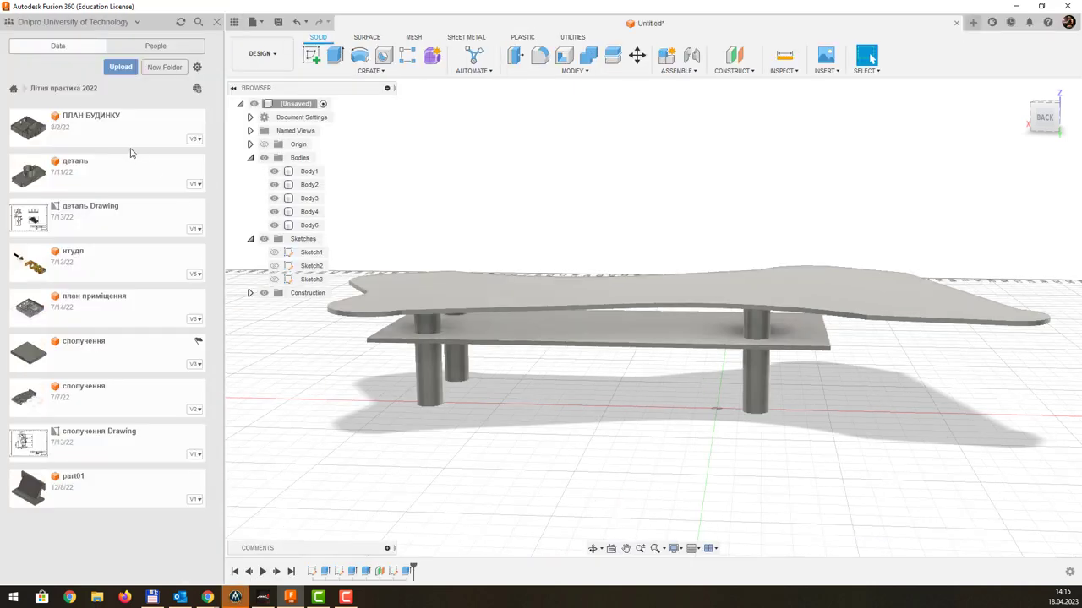
{"action": "left_click", "coordinate": [12, 89]}
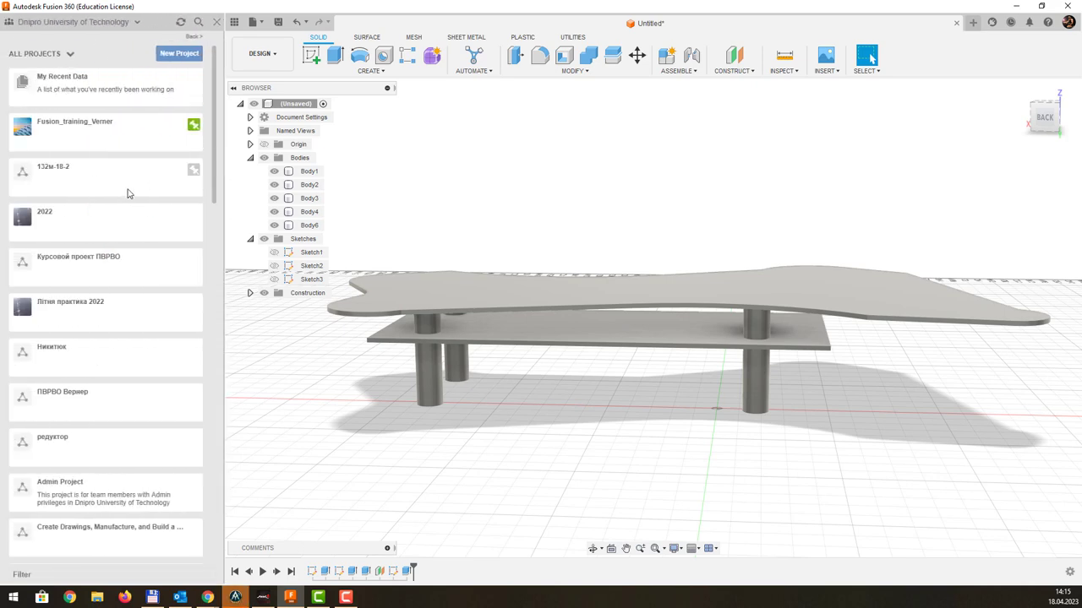
{"action": "left_click", "coordinate": [137, 408]}
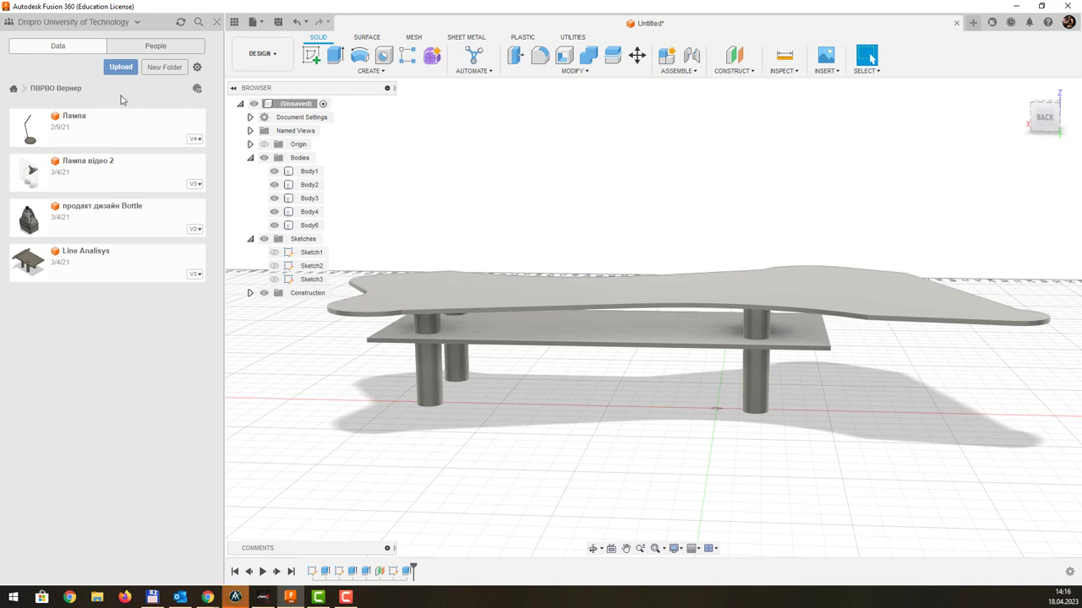
{"action": "left_click", "coordinate": [279, 21]}
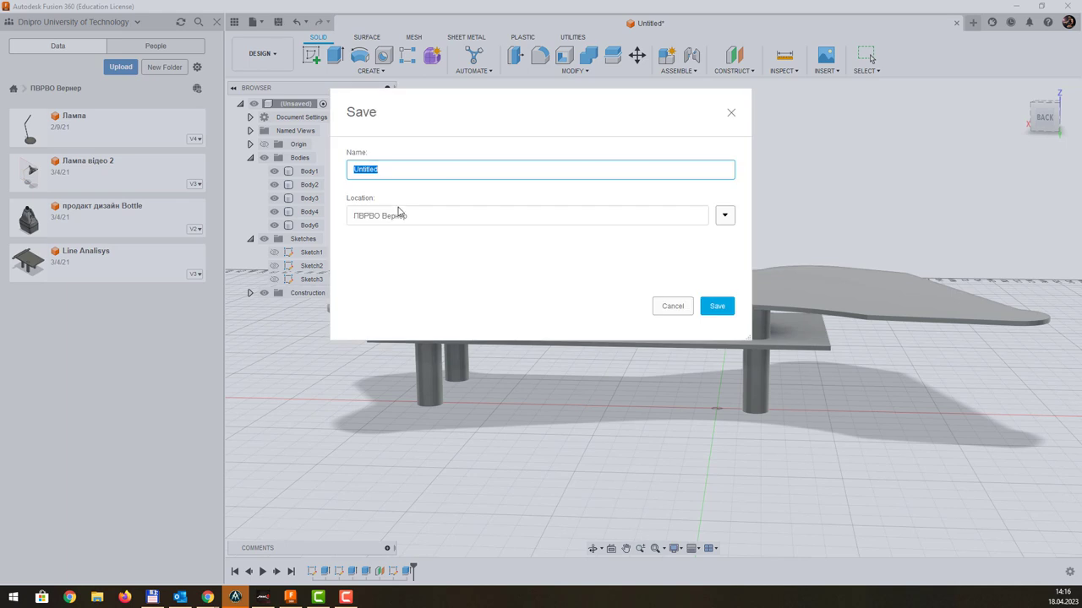
{"action": "type", "text": "Стіл для си"}
{"action": "type", "text": "му"}
{"action": "type", "text": "ляції"}
{"action": "left_click", "coordinate": [716, 306]}
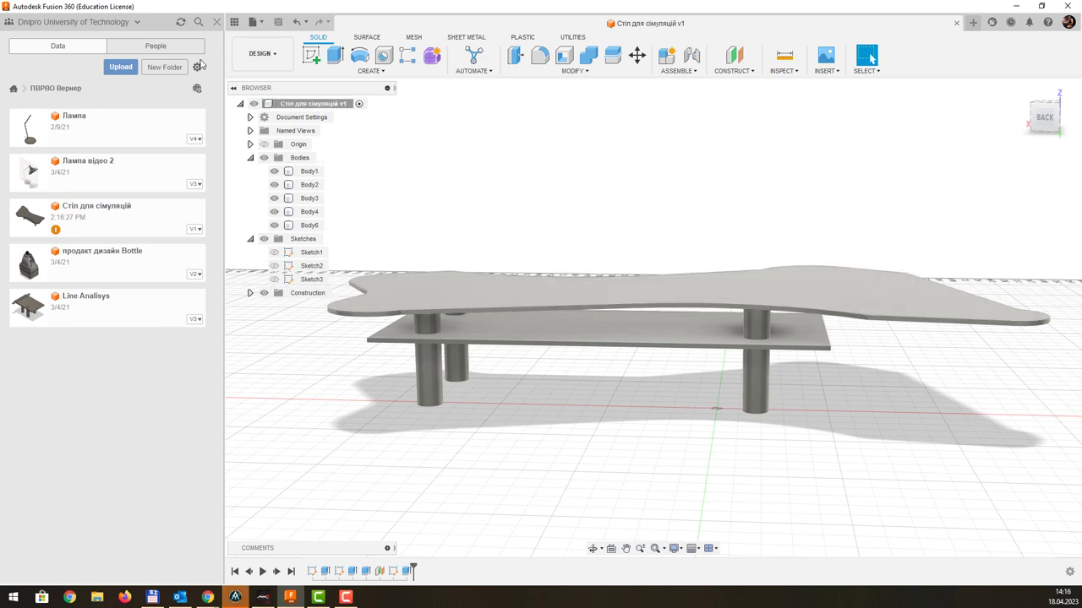
- Close the Data Panel, switch to the Render workspace and open the Setup menu
{"action": "left_click", "coordinate": [218, 22]}
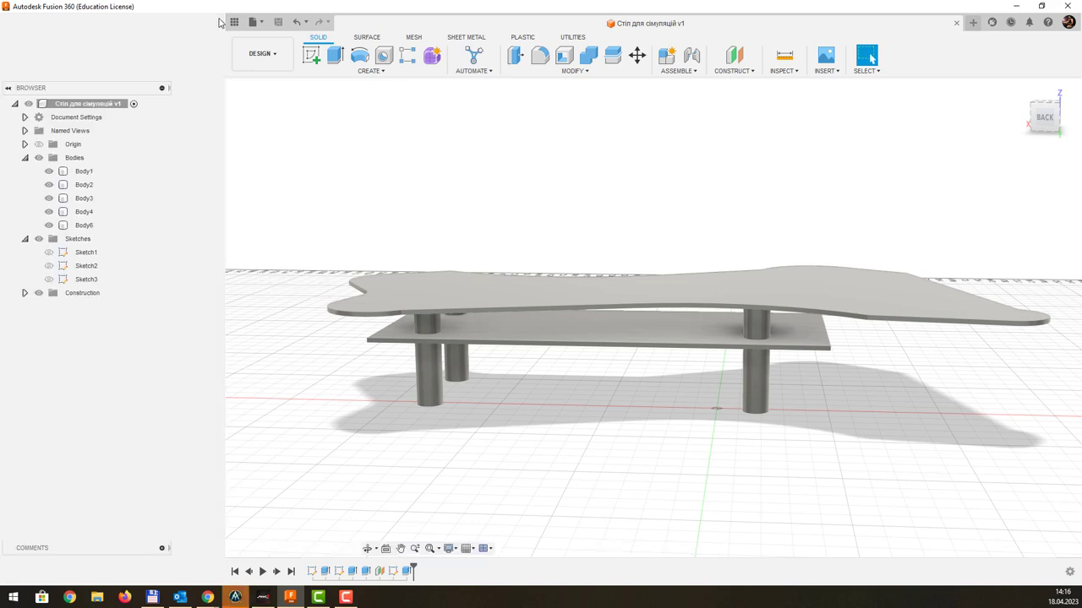
{"action": "middle_click_drag", "start_coordinate": [509, 195], "coordinate": [504, 189]}
{"action": "mouse_move", "coordinate": [504, 189]}
{"action": "left_mouse_down"}
{"action": "mouse_move", "coordinate": [500, 203]}
{"action": "mouse_move", "coordinate": [502, 194]}
{"action": "left_mouse_up"}
{"action": "key", "text": "Escape"}
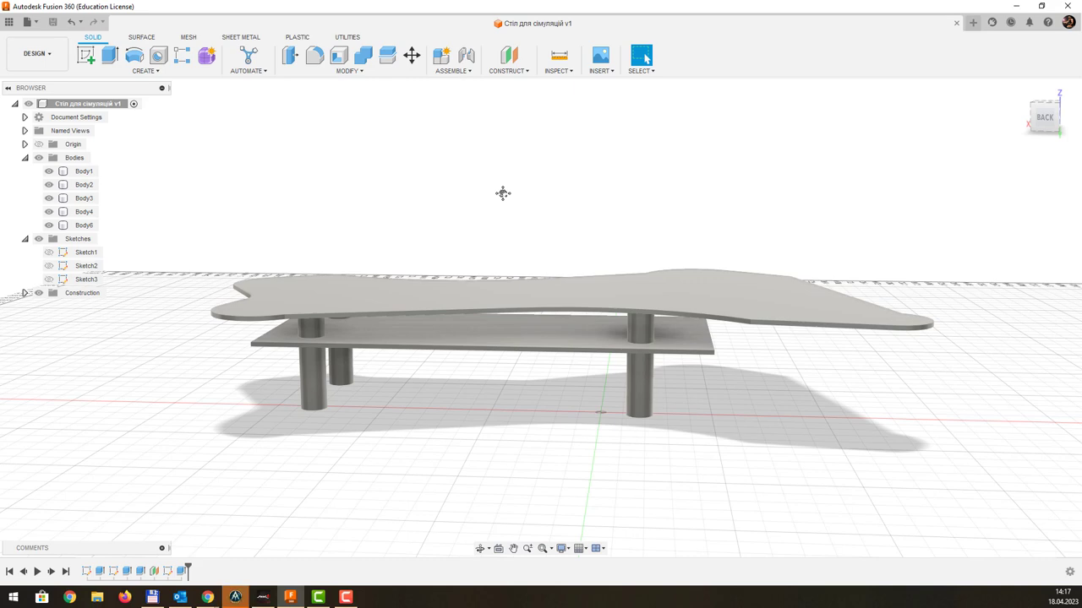
{"action": "left_click", "coordinate": [34, 54]}
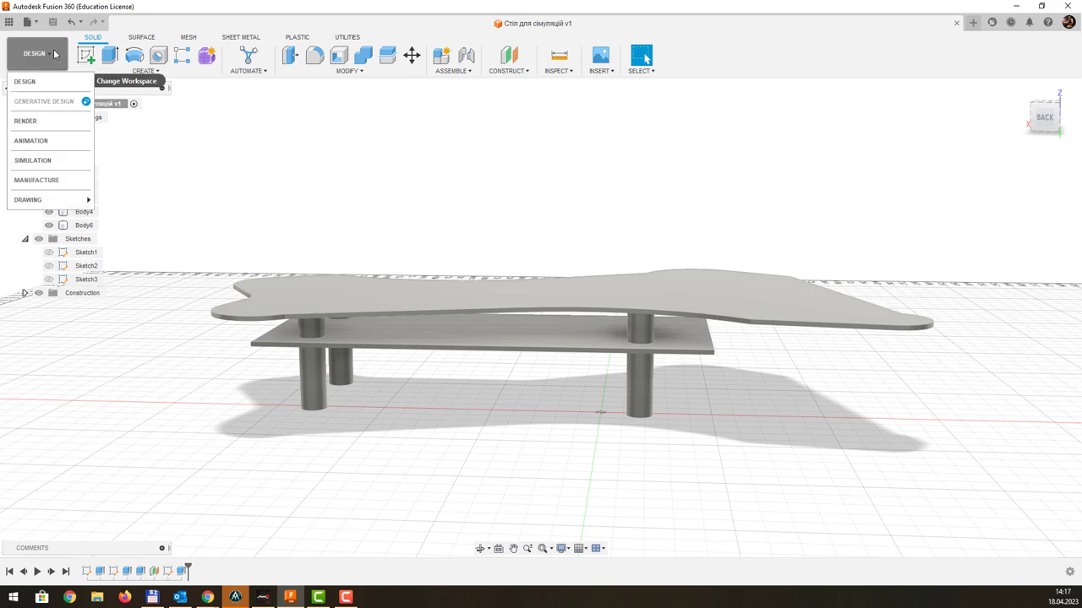
{"action": "left_click", "coordinate": [56, 125]}
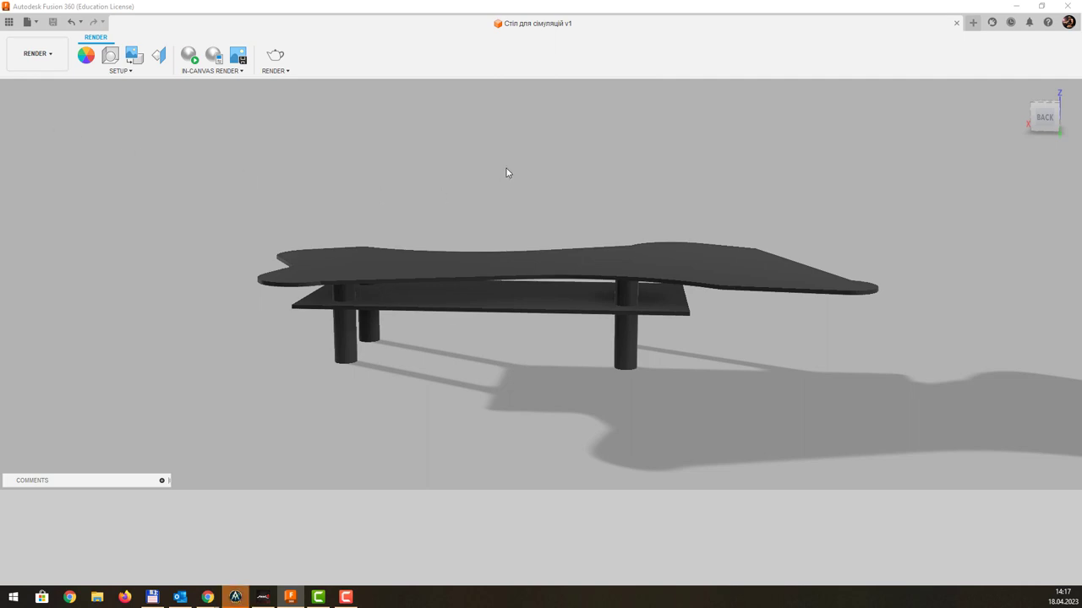
{"action": "middle_click_drag", "start_coordinate": [506, 172], "coordinate": [439, 179]}
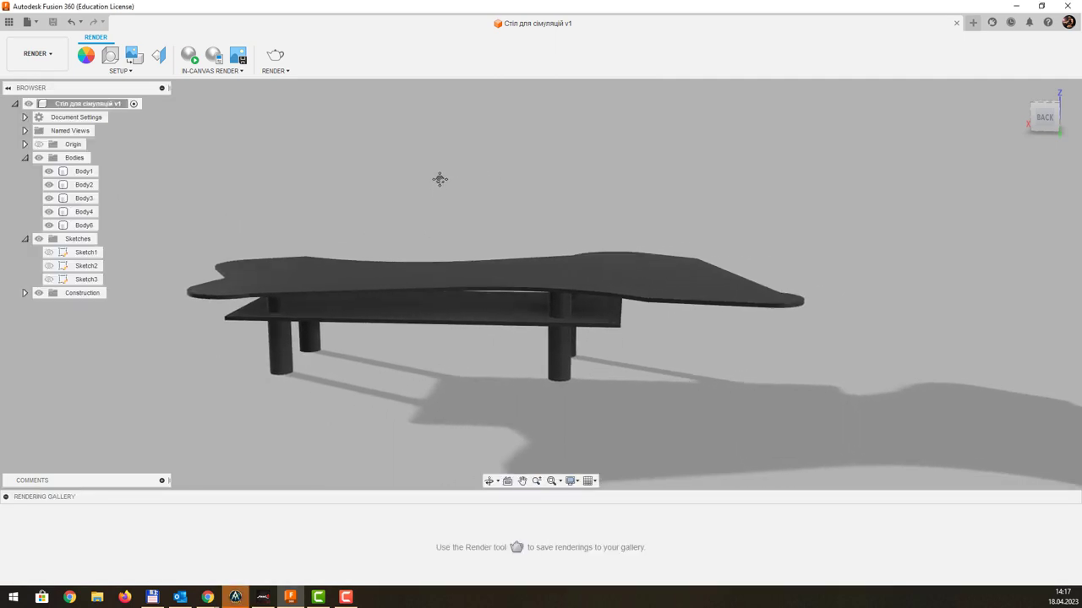
{"action": "left_click", "coordinate": [127, 73]}
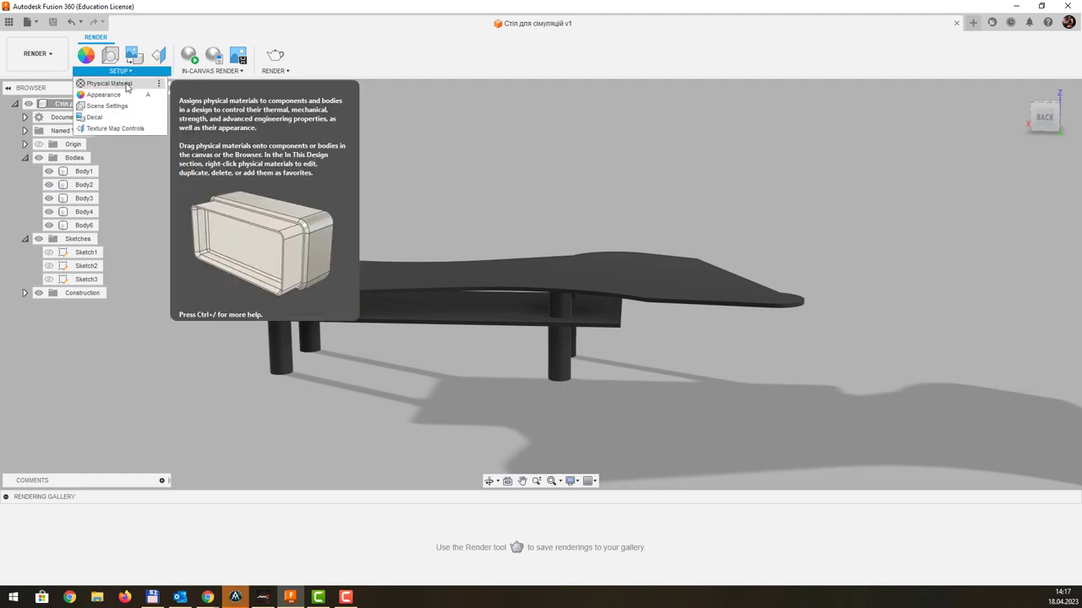
- Apply Glass, Bronze Glazing from the physical material library to the tabletop body
{"action": "left_click", "coordinate": [127, 85]}
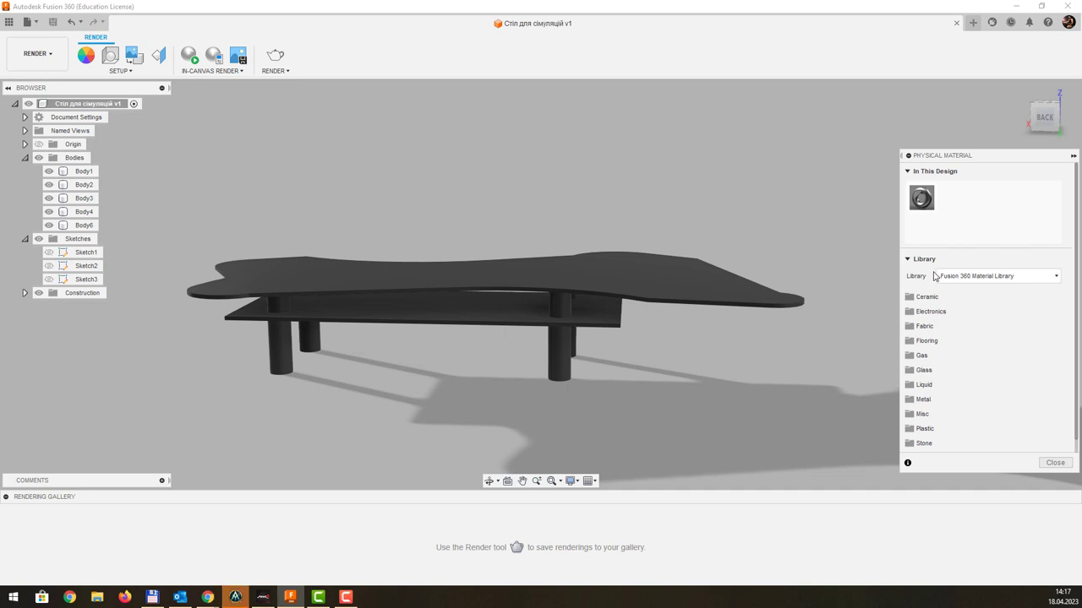
{"action": "left_click", "coordinate": [938, 377]}
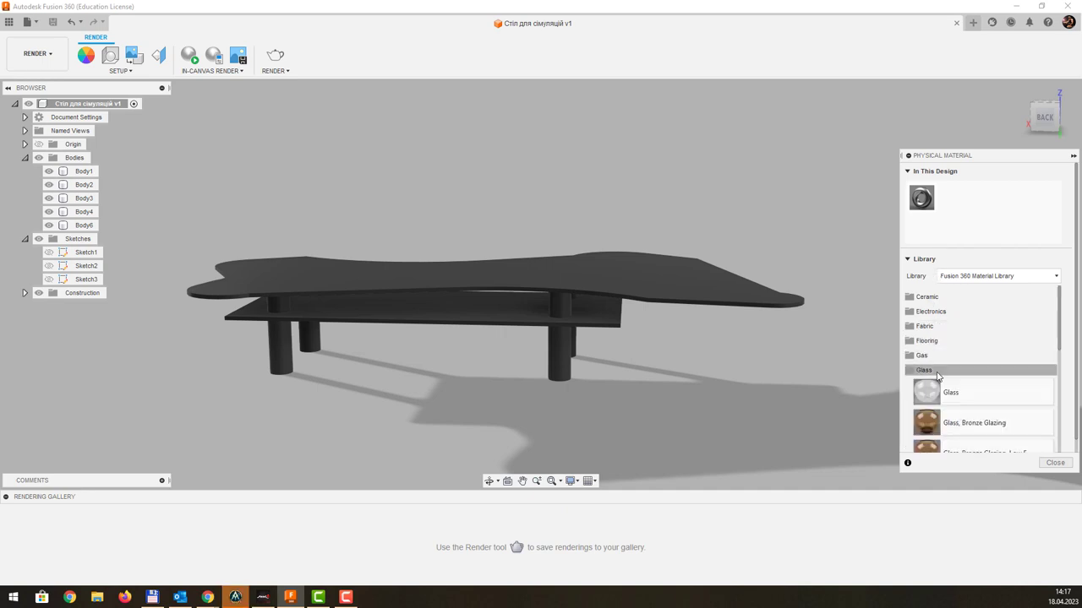
{"action": "scroll", "coordinate": [994, 382], "scroll_direction": "down", "scroll_amount": 2}
{"action": "scroll", "coordinate": [992, 386], "scroll_direction": "down", "scroll_amount": 3}
{"action": "scroll", "coordinate": [993, 386], "scroll_direction": "down", "scroll_amount": 3}
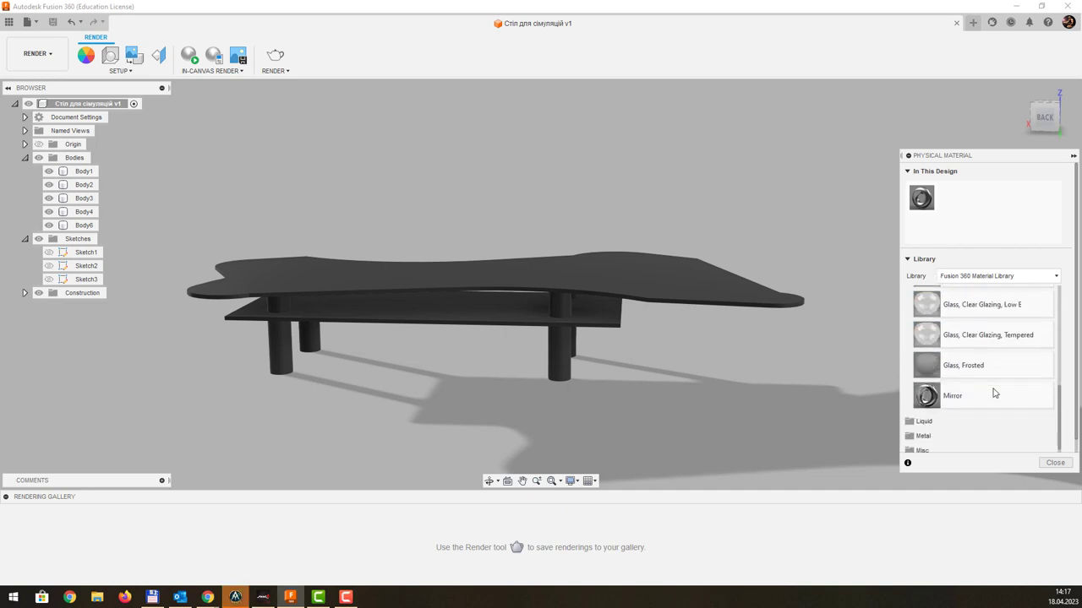
{"action": "scroll", "coordinate": [991, 387], "scroll_direction": "up", "scroll_amount": 5}
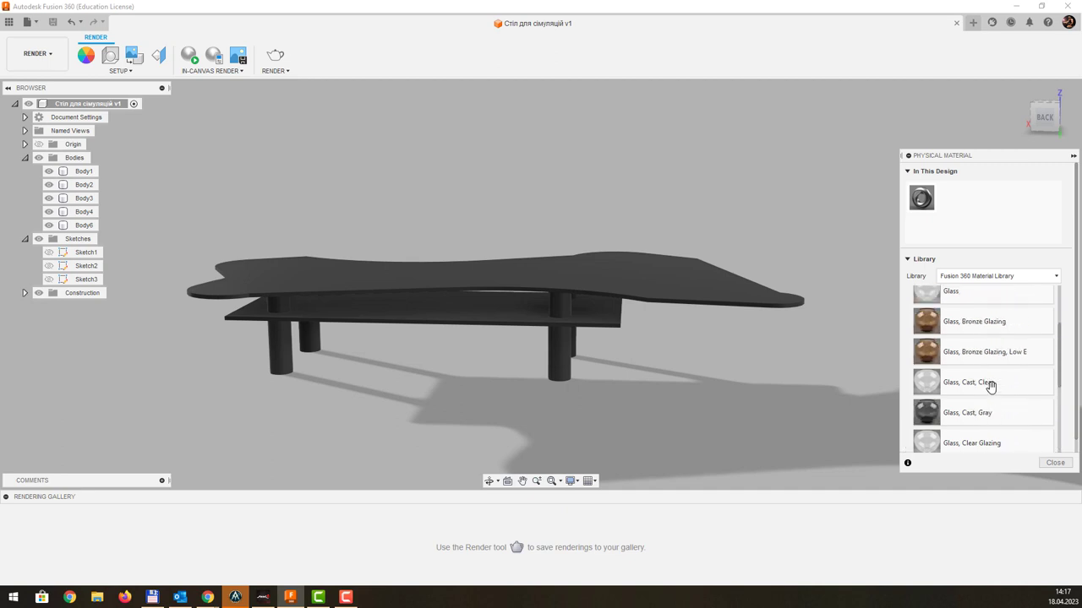
{"action": "scroll", "coordinate": [1011, 347], "scroll_direction": "down", "scroll_amount": 3}
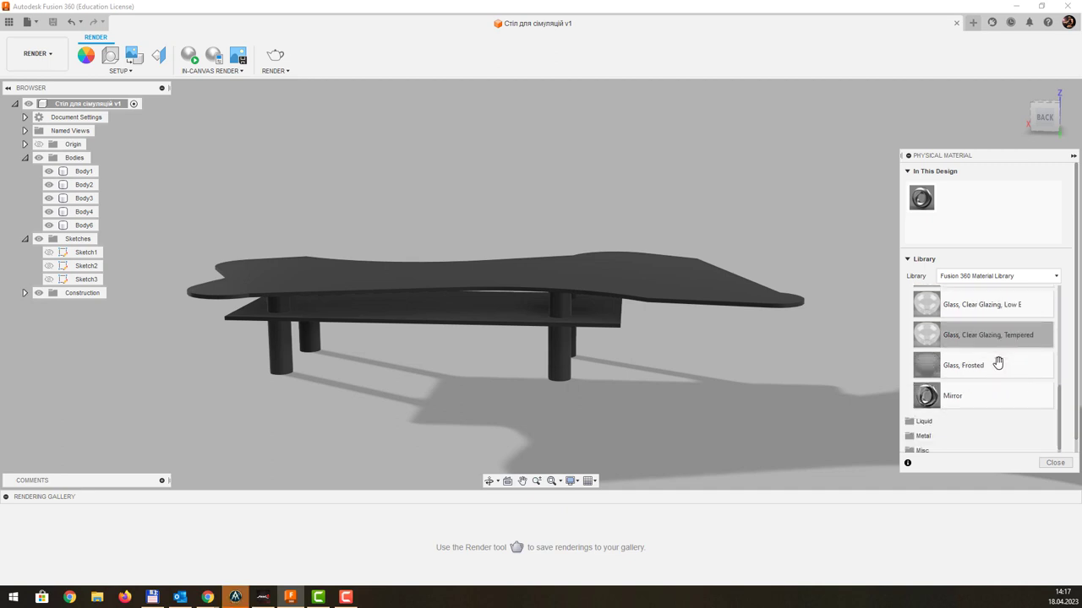
{"action": "scroll", "coordinate": [998, 362], "scroll_direction": "down", "scroll_amount": 1}
{"action": "scroll", "coordinate": [997, 363], "scroll_direction": "up", "scroll_amount": 3}
{"action": "scroll", "coordinate": [996, 363], "scroll_direction": "up", "scroll_amount": 3}
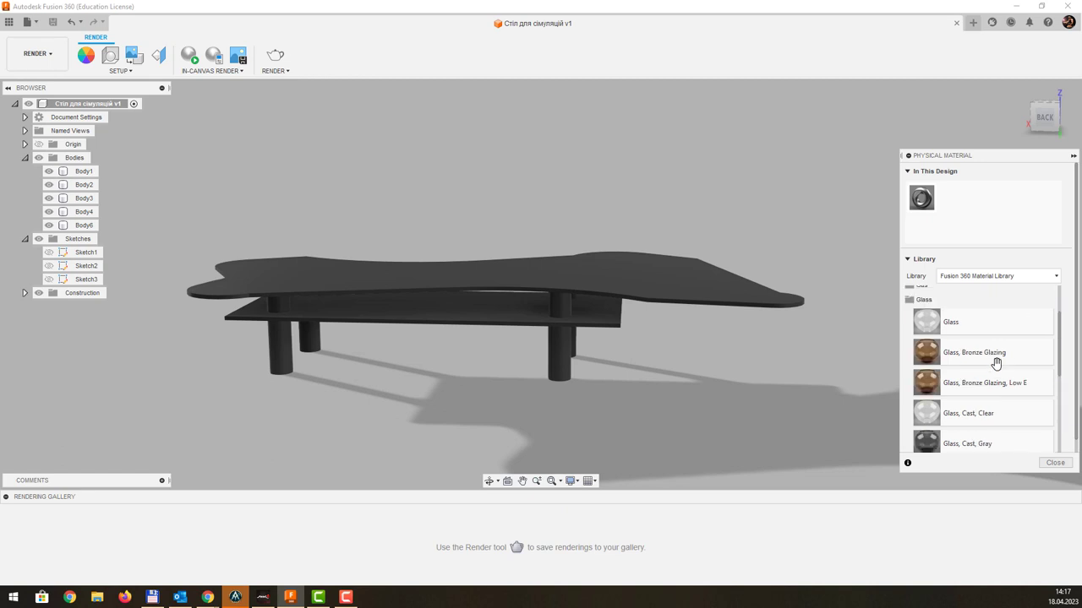
{"action": "left_click", "coordinate": [996, 363]}
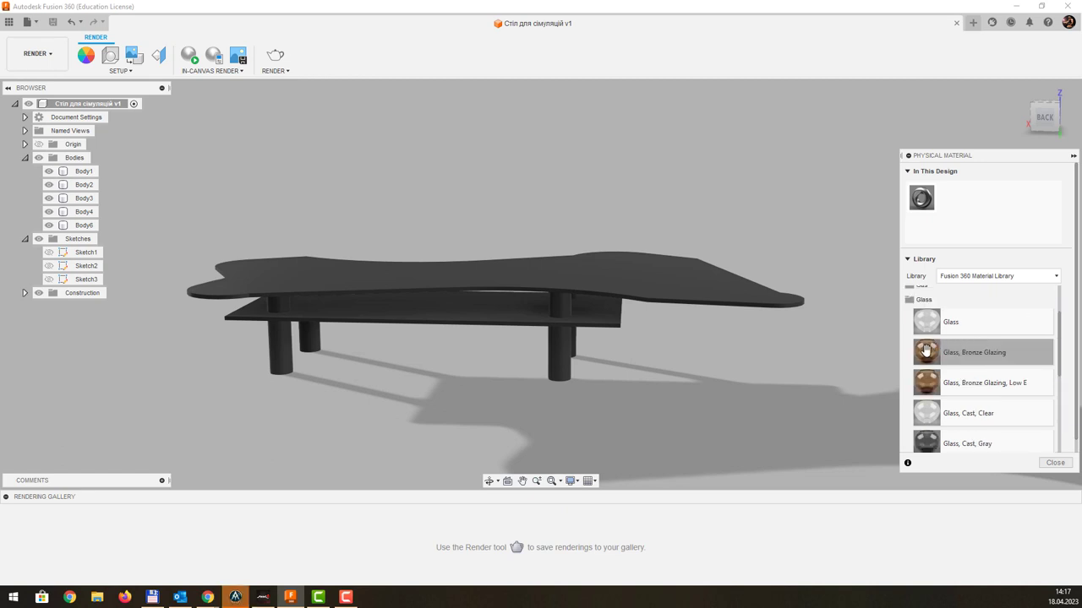
{"action": "left_click_drag", "start_coordinate": [925, 349], "coordinate": [724, 294]}
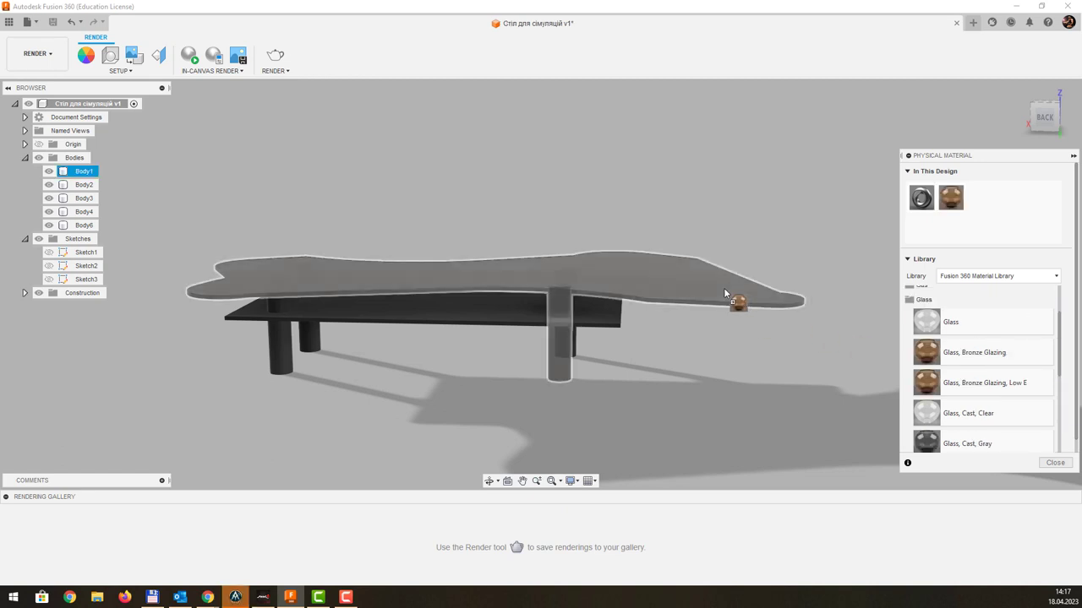
{"action": "middle_click_drag", "start_coordinate": [778, 212], "coordinate": [750, 247]}
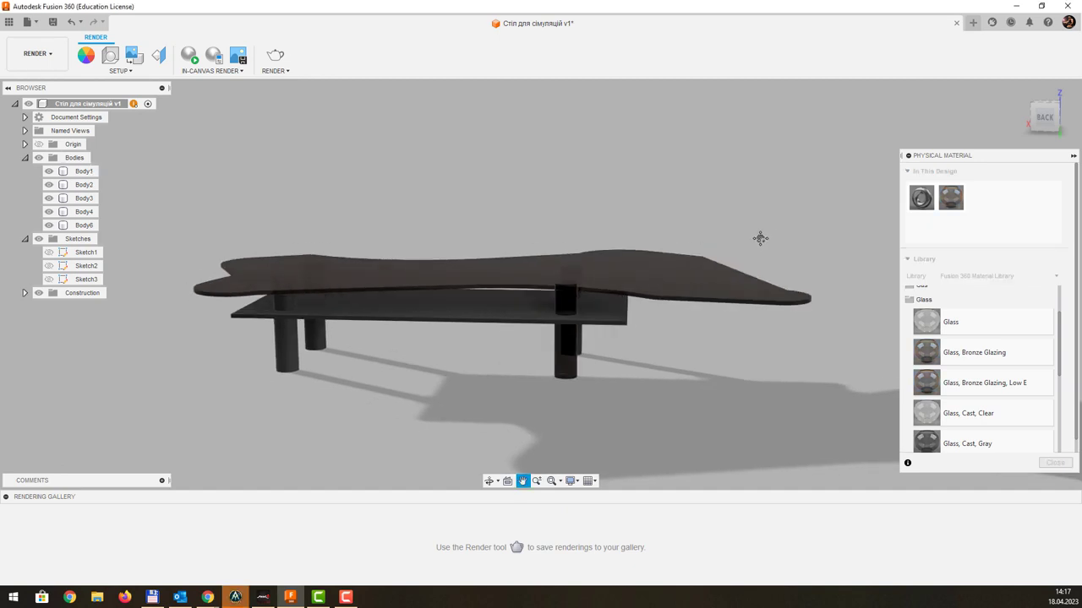
{"action": "left_click", "coordinate": [692, 296]}
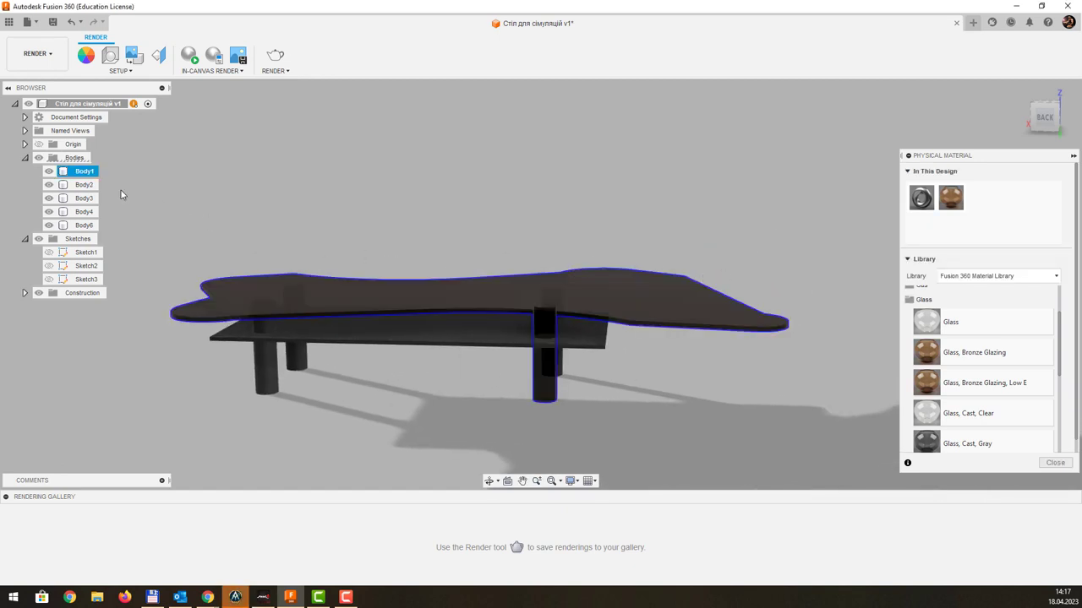
- Select Body2 and Body3 and scroll the material library down toward Metal
{"action": "left_click", "coordinate": [83, 184], "text": "ctrl"}
{"action": "left_click", "coordinate": [84, 198], "text": "ctrl"}
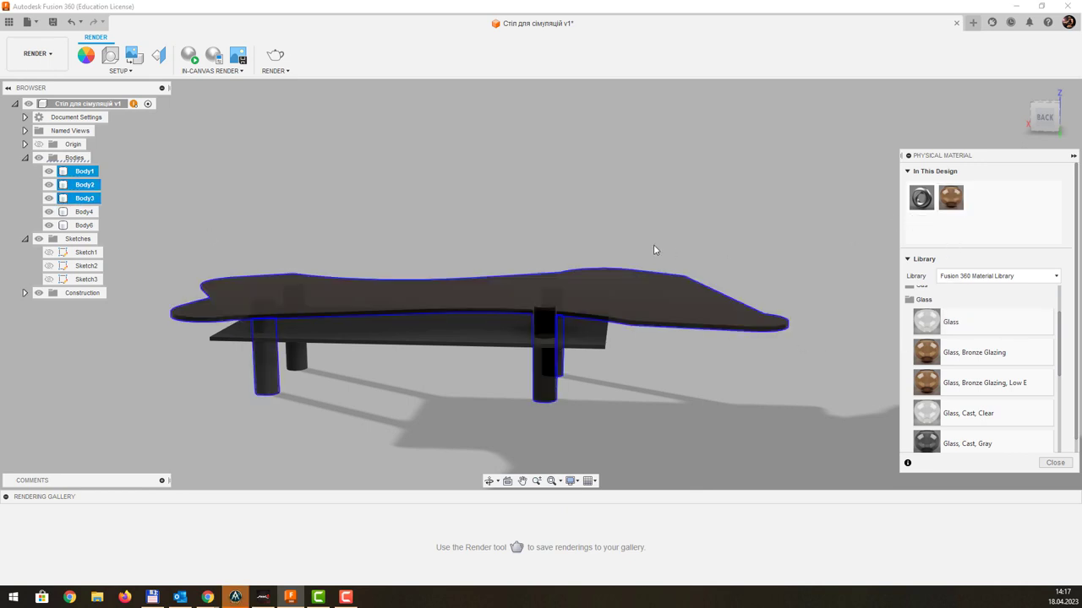
{"action": "middle_click_drag", "start_coordinate": [653, 249], "coordinate": [651, 220]}
{"action": "scroll", "coordinate": [1027, 345], "scroll_direction": "down", "scroll_amount": 2}
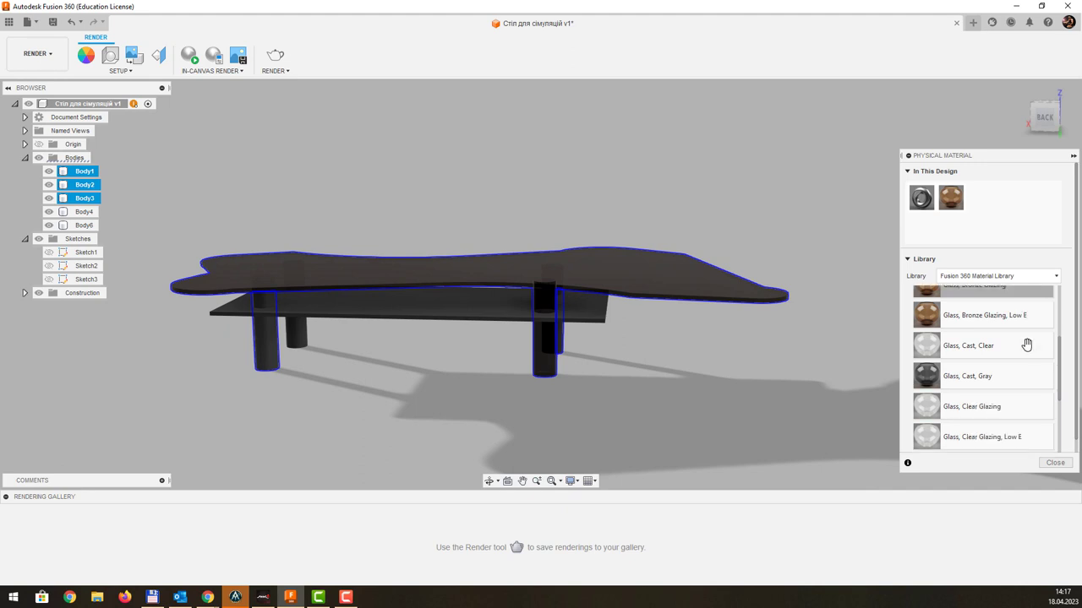
{"action": "scroll", "coordinate": [1027, 345], "scroll_direction": "down", "scroll_amount": 2}
{"action": "scroll", "coordinate": [963, 343], "scroll_direction": "down", "scroll_amount": 1}
{"action": "middle_click_drag", "start_coordinate": [686, 311], "coordinate": [686, 297]}
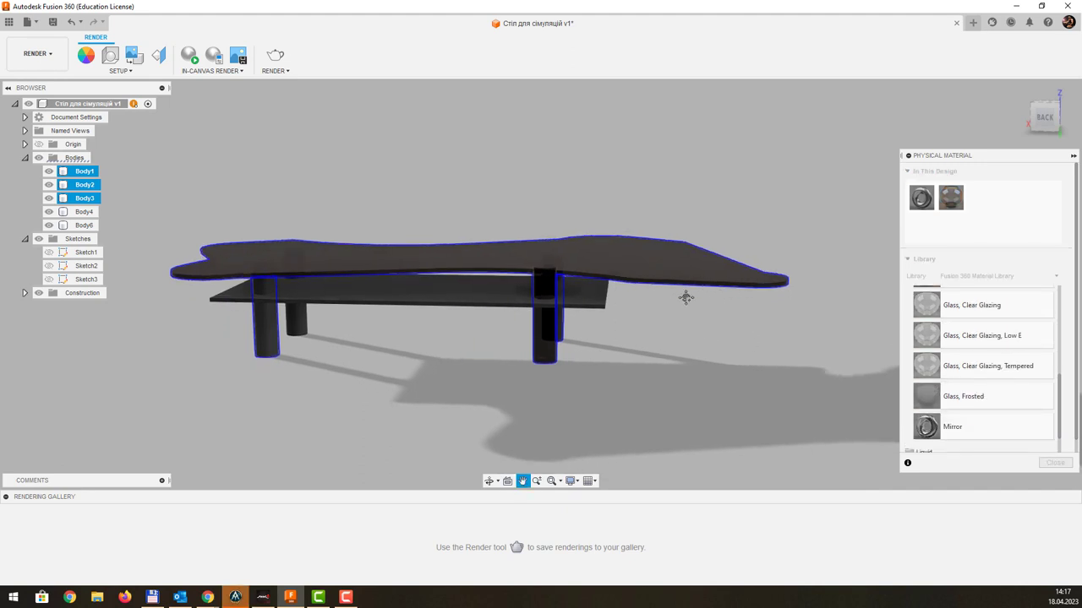
{"action": "scroll", "coordinate": [929, 418], "scroll_direction": "down", "scroll_amount": 1}
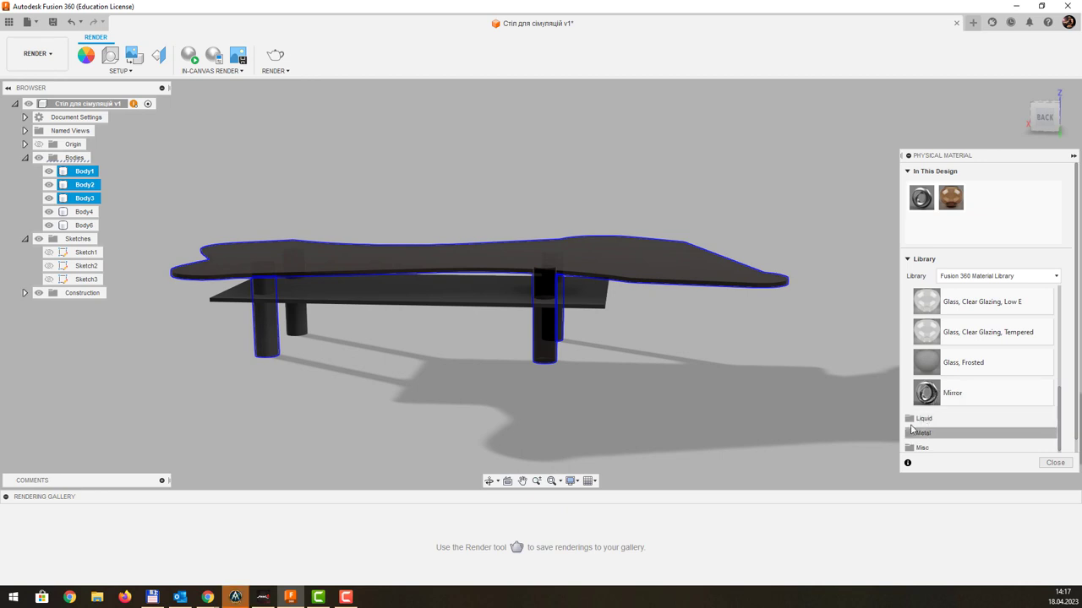
- Apply Aluminum, Anodized Silver from the Metal category to the lower shelf
{"action": "left_click", "coordinate": [917, 433]}
{"action": "scroll", "coordinate": [934, 414], "scroll_direction": "down", "scroll_amount": 3}
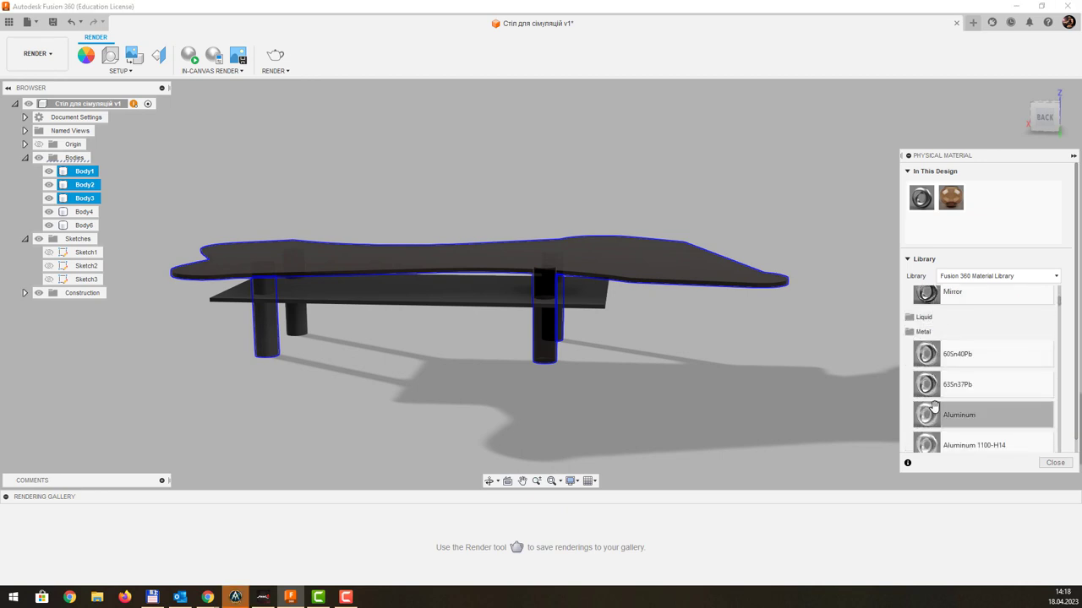
{"action": "scroll", "coordinate": [933, 408], "scroll_direction": "down", "scroll_amount": 2}
{"action": "scroll", "coordinate": [929, 399], "scroll_direction": "down", "scroll_amount": 2}
{"action": "scroll", "coordinate": [926, 391], "scroll_direction": "down", "scroll_amount": 2}
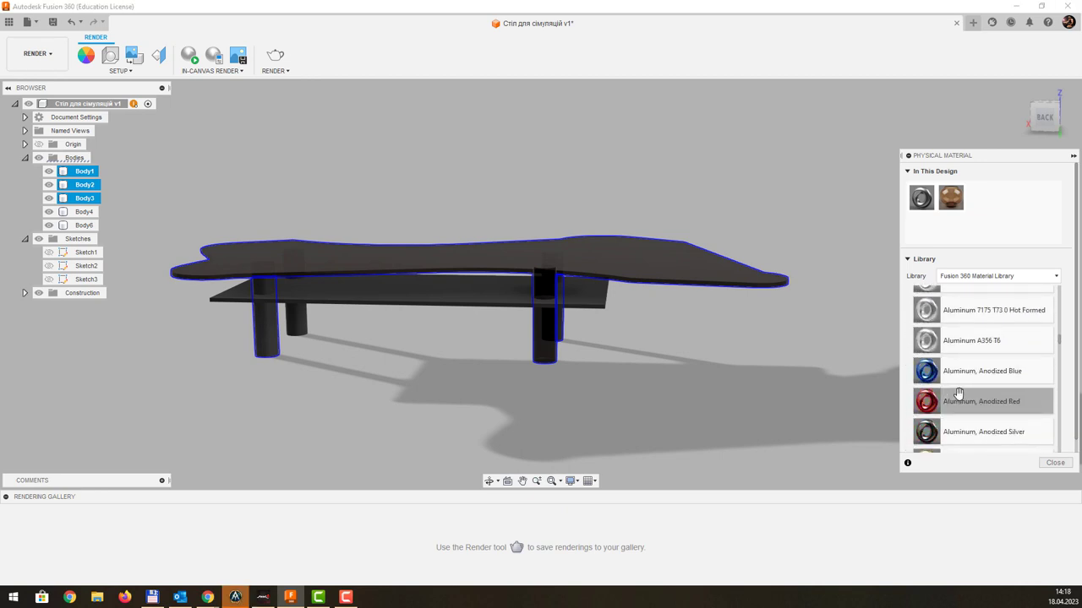
{"action": "scroll", "coordinate": [958, 402], "scroll_direction": "down", "scroll_amount": 4}
{"action": "scroll", "coordinate": [959, 397], "scroll_direction": "up", "scroll_amount": 2}
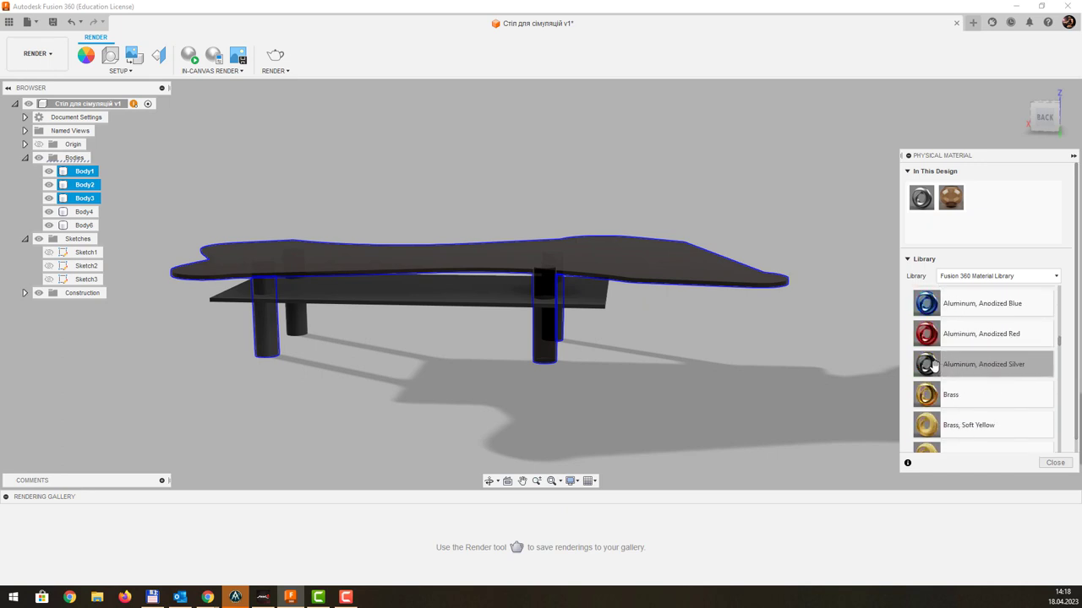
{"action": "left_click_drag", "start_coordinate": [544, 332], "coordinate": [386, 293]}
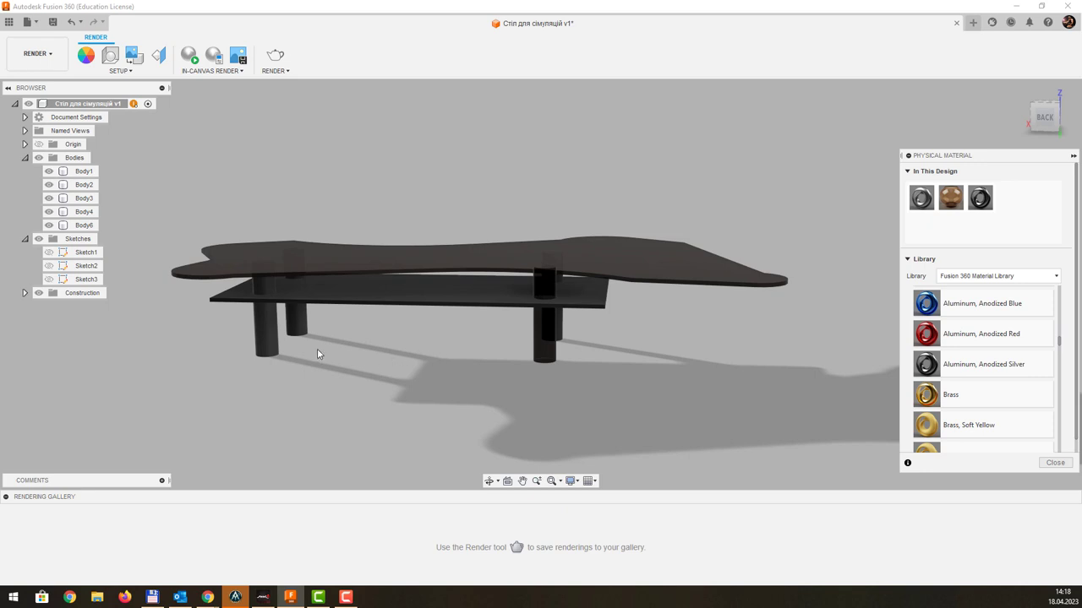
- Apply Brass to the front-left and back-left table legs
{"action": "left_click", "coordinate": [260, 325]}
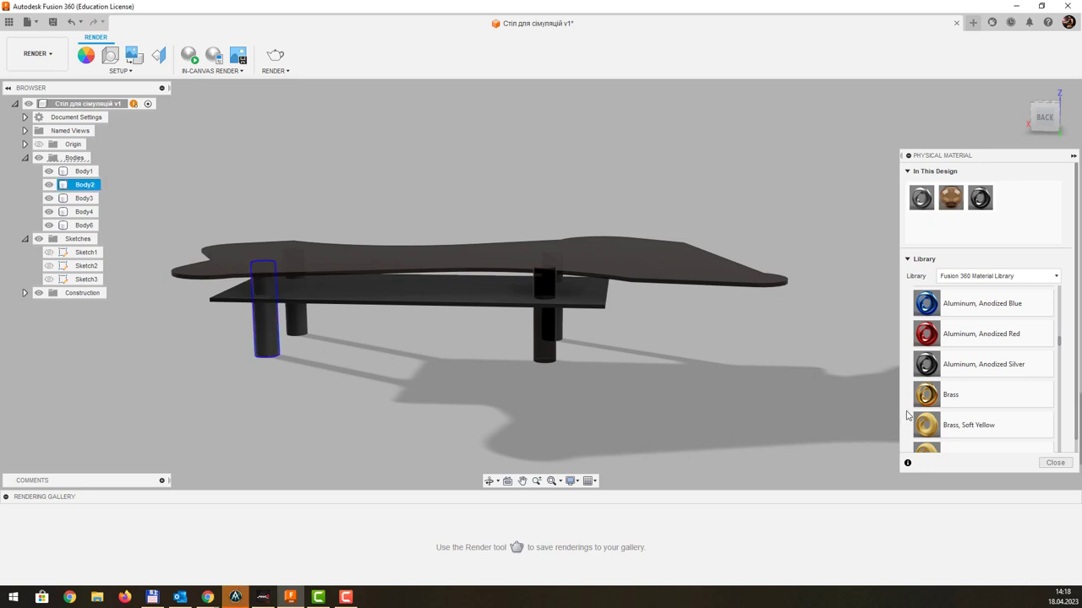
{"action": "left_click_drag", "start_coordinate": [928, 423], "coordinate": [269, 326]}
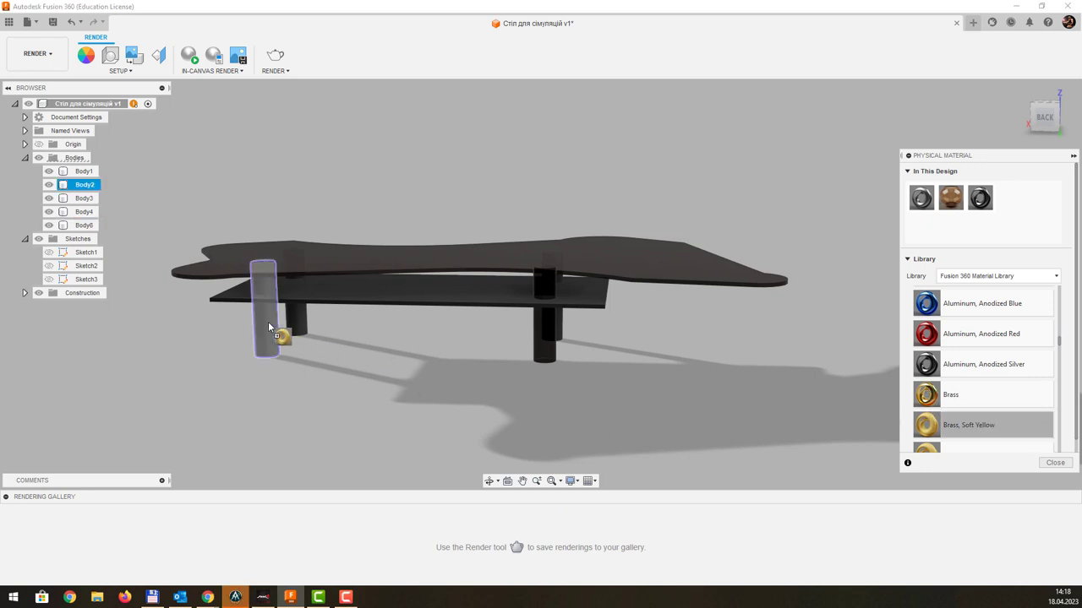
{"action": "left_click", "coordinate": [298, 314]}
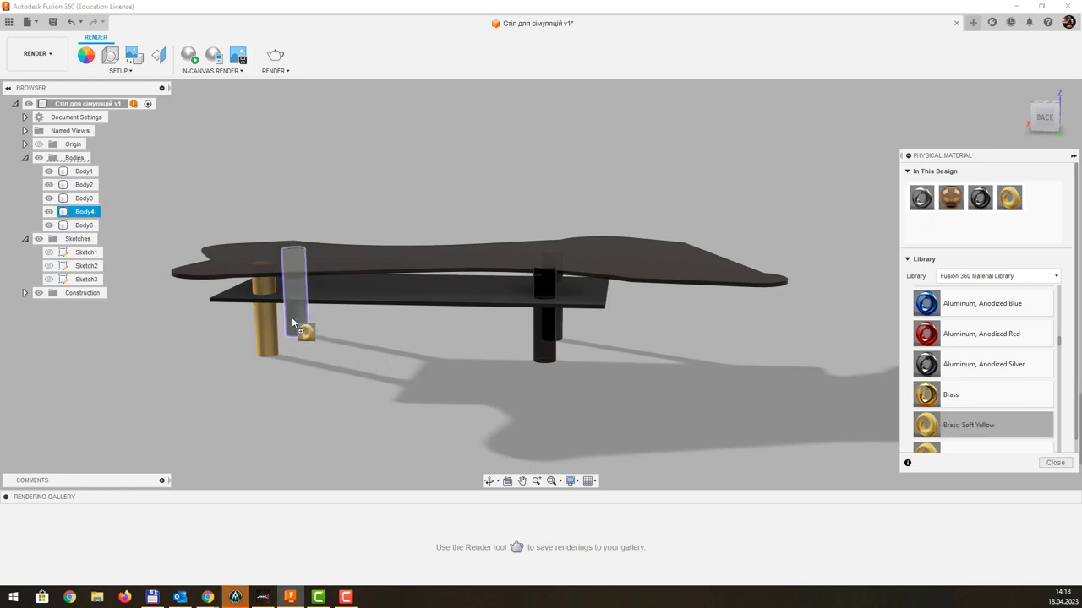
{"action": "left_click_drag", "start_coordinate": [927, 425], "coordinate": [292, 317]}
{"action": "left_click_drag", "start_coordinate": [1002, 416], "coordinate": [542, 346]}
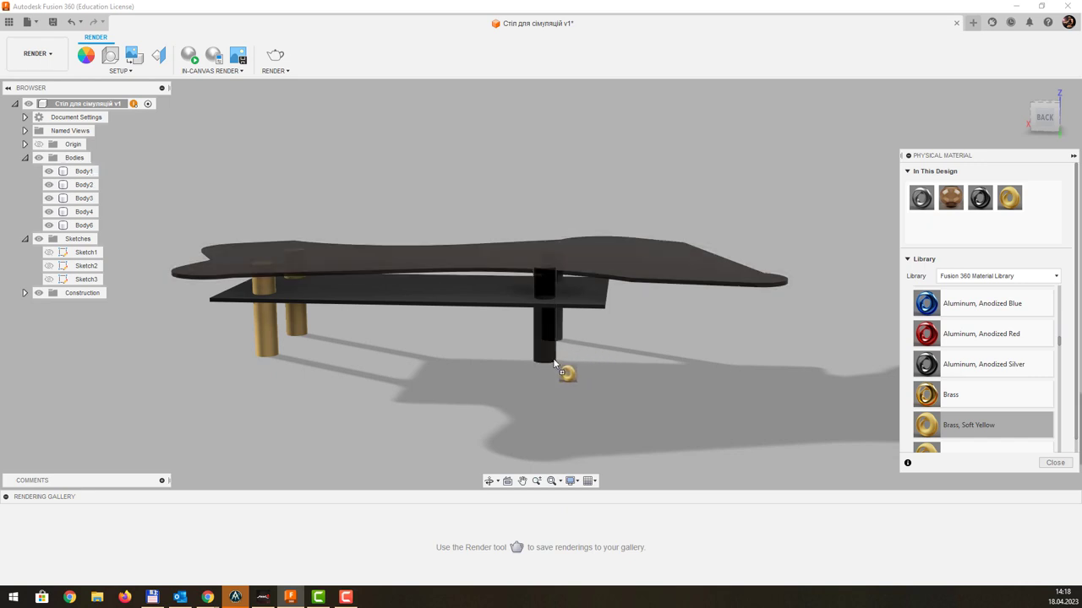
- Select Body3 and the lower shelf, then orbit the table to a higher angle
{"action": "left_click_drag", "start_coordinate": [556, 359], "coordinate": [574, 372]}
{"action": "left_click", "coordinate": [540, 332]}
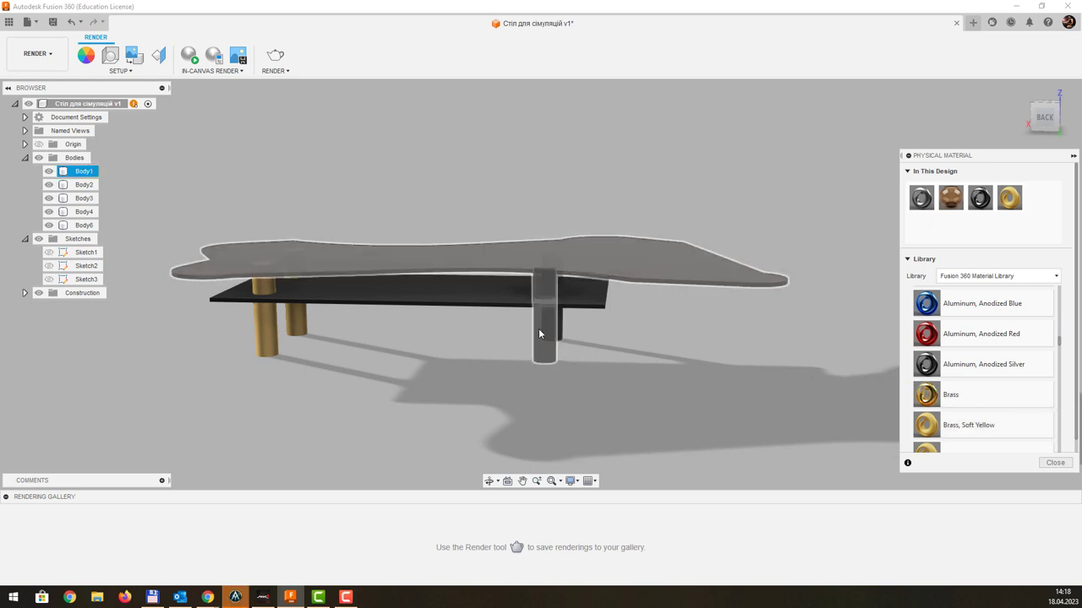
{"action": "left_click", "coordinate": [512, 345]}
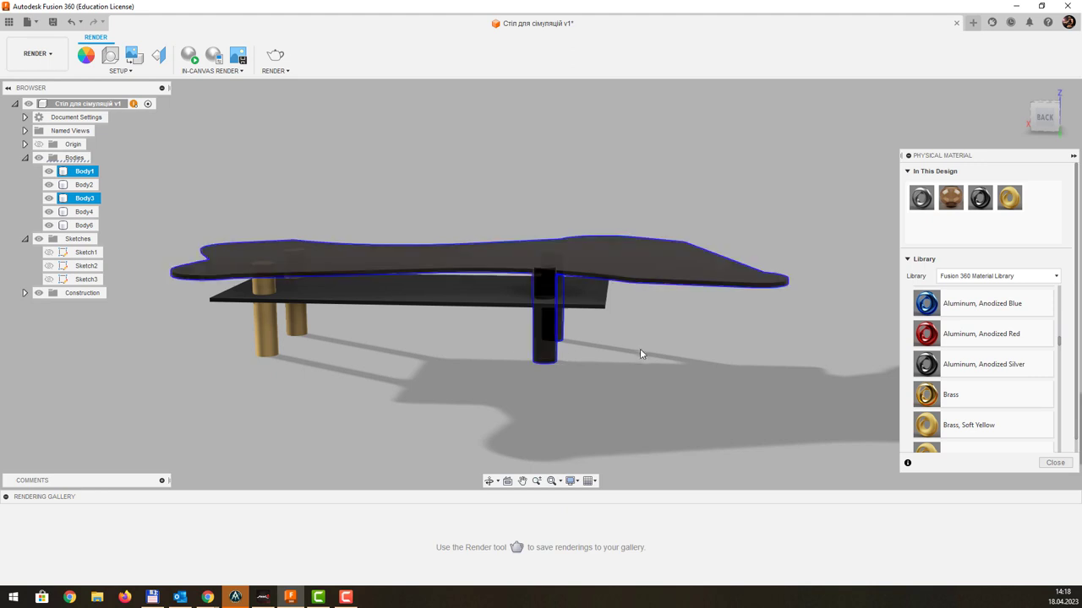
{"action": "mouse_move", "coordinate": [639, 348]}
{"action": "middle_mouse_down"}
{"action": "mouse_move", "coordinate": [622, 335]}
{"action": "mouse_move", "coordinate": [637, 327]}
{"action": "middle_mouse_up"}
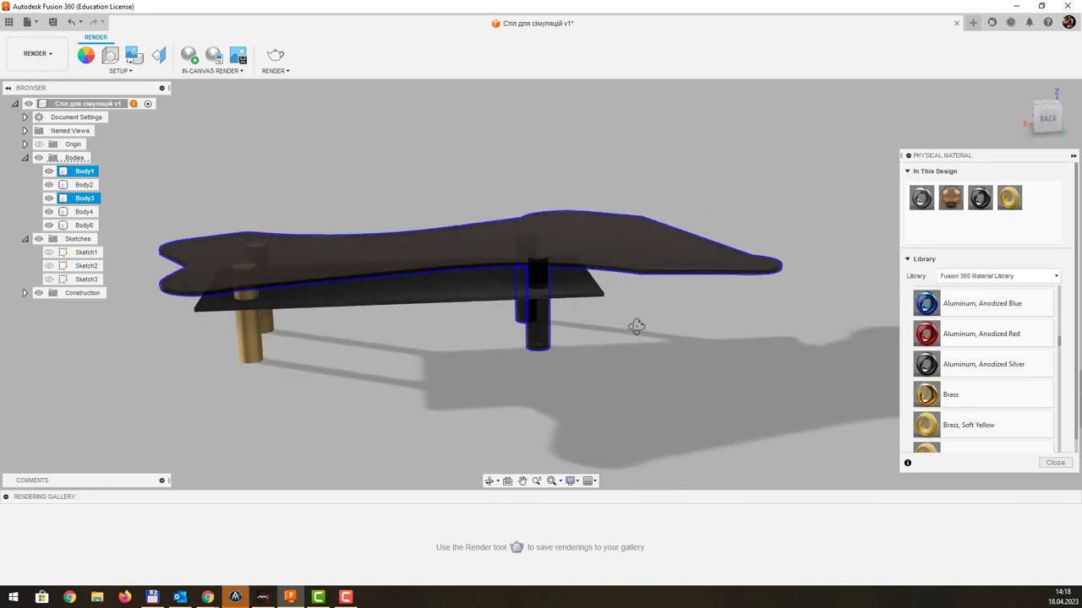
{"action": "middle_click_drag", "start_coordinate": [562, 329], "coordinate": [640, 301]}
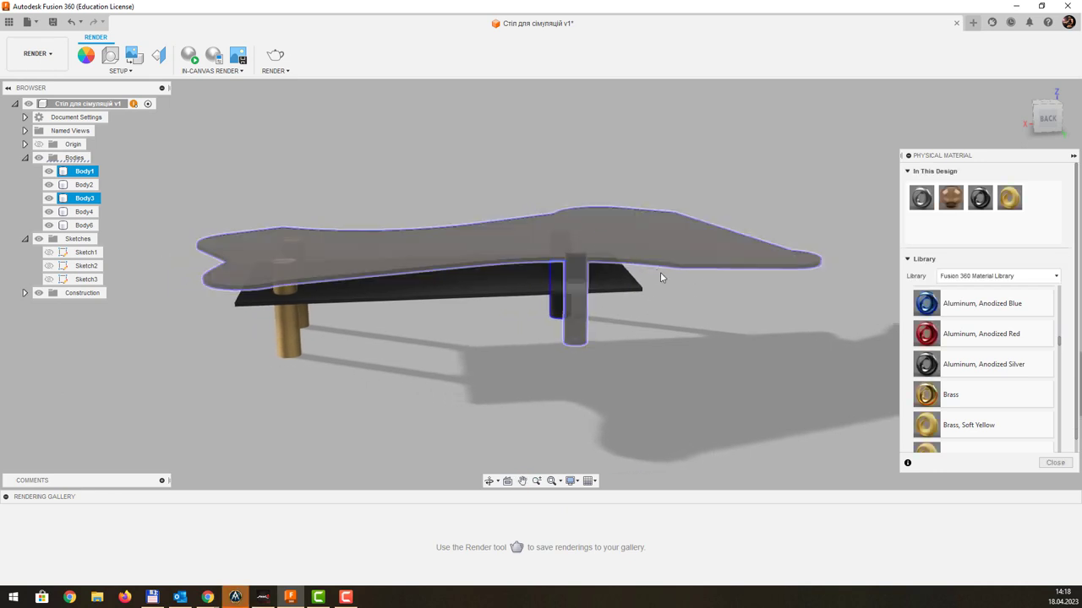
{"action": "left_click", "coordinate": [577, 285]}
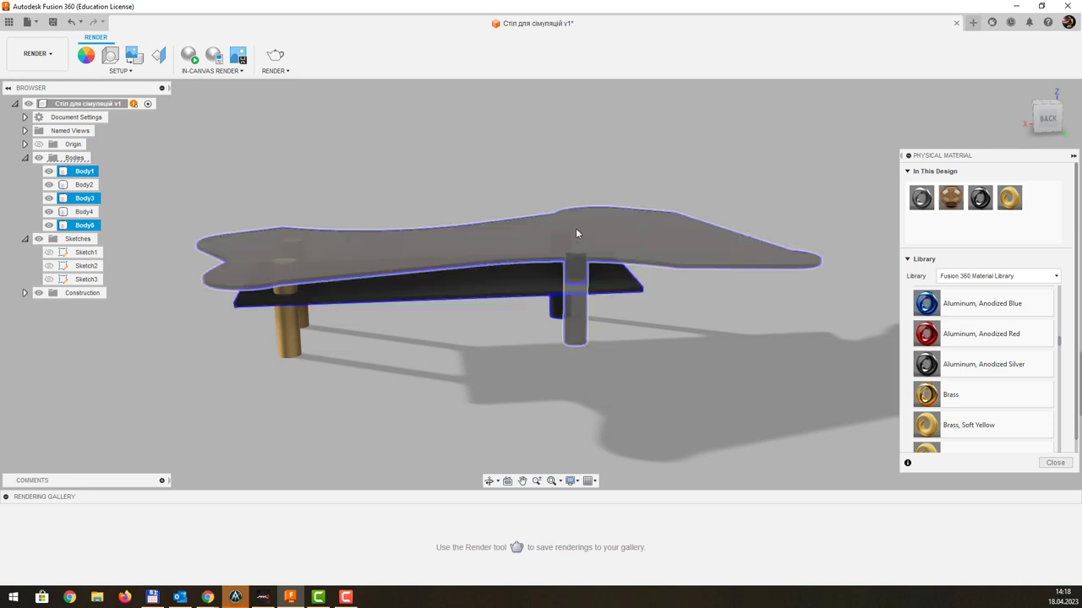
{"action": "left_click", "coordinate": [505, 255], "text": "ctrl"}
{"action": "mouse_move", "coordinate": [695, 292]}
{"action": "middle_mouse_down", "text": "shift"}
{"action": "mouse_move", "coordinate": [668, 334]}
{"action": "mouse_move", "coordinate": [637, 247]}
{"action": "mouse_move", "coordinate": [686, 219]}
{"action": "mouse_move", "coordinate": [625, 195]}
{"action": "middle_mouse_up", "text": "shift"}
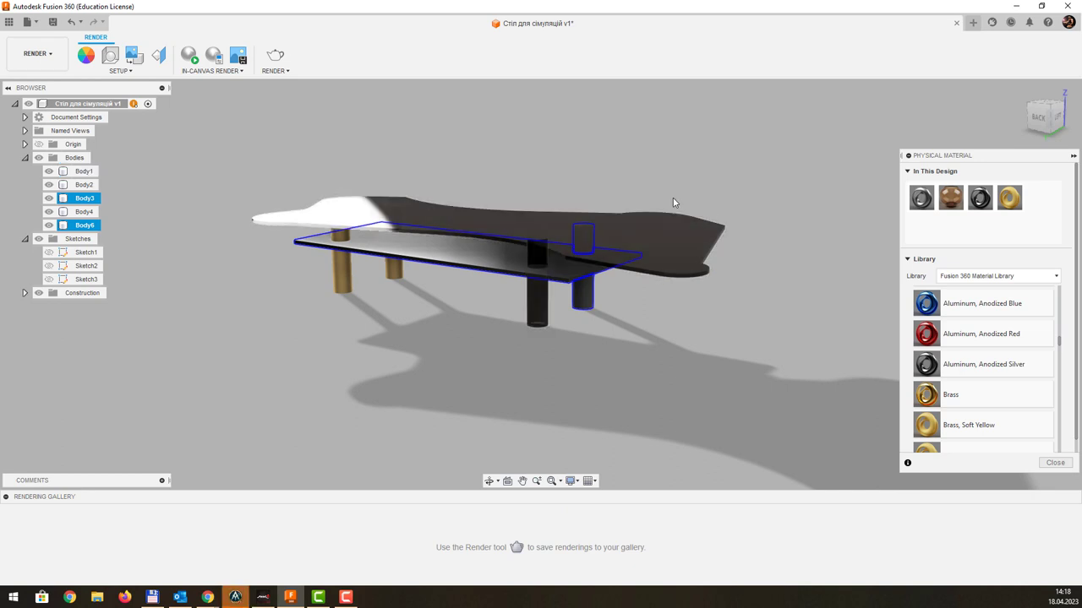
{"action": "left_click", "coordinate": [36, 61]}
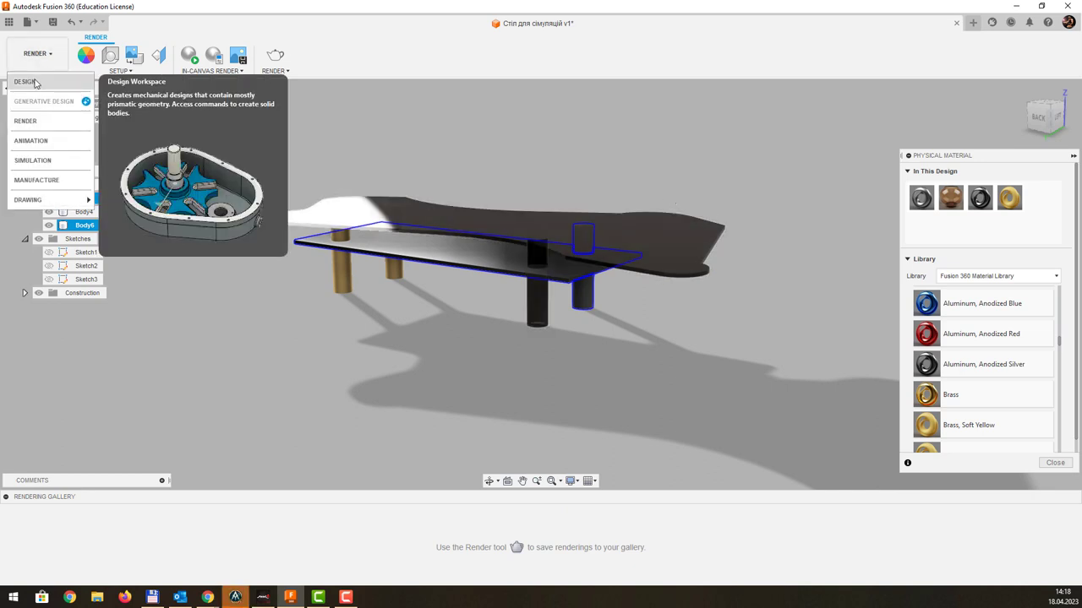
- Return to the Design workspace and frame the table around the front-right leg
{"action": "left_click", "coordinate": [34, 82]}
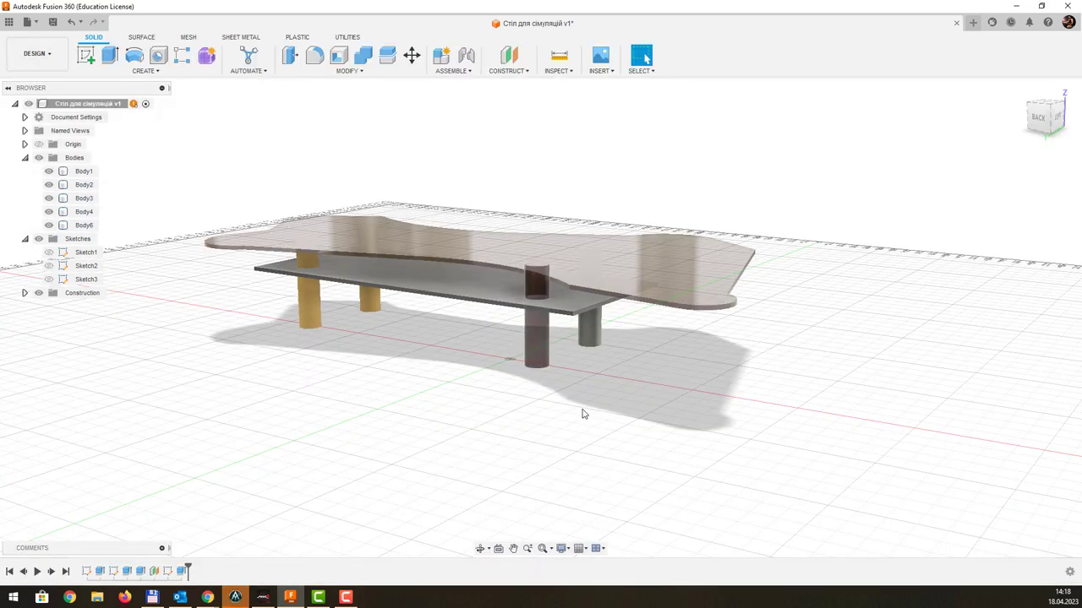
{"action": "left_click", "coordinate": [529, 343]}
{"action": "scroll", "coordinate": [703, 226], "scroll_direction": "up", "scroll_amount": 2}
{"action": "left_click_drag", "start_coordinate": [703, 226], "coordinate": [727, 197]}
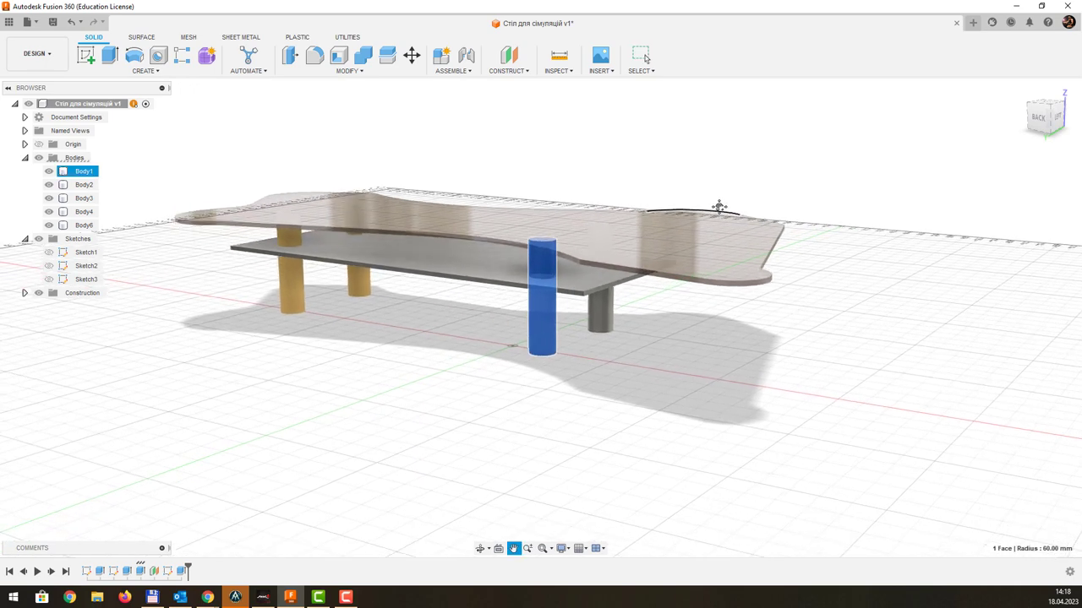
{"action": "key", "text": "Escape"}
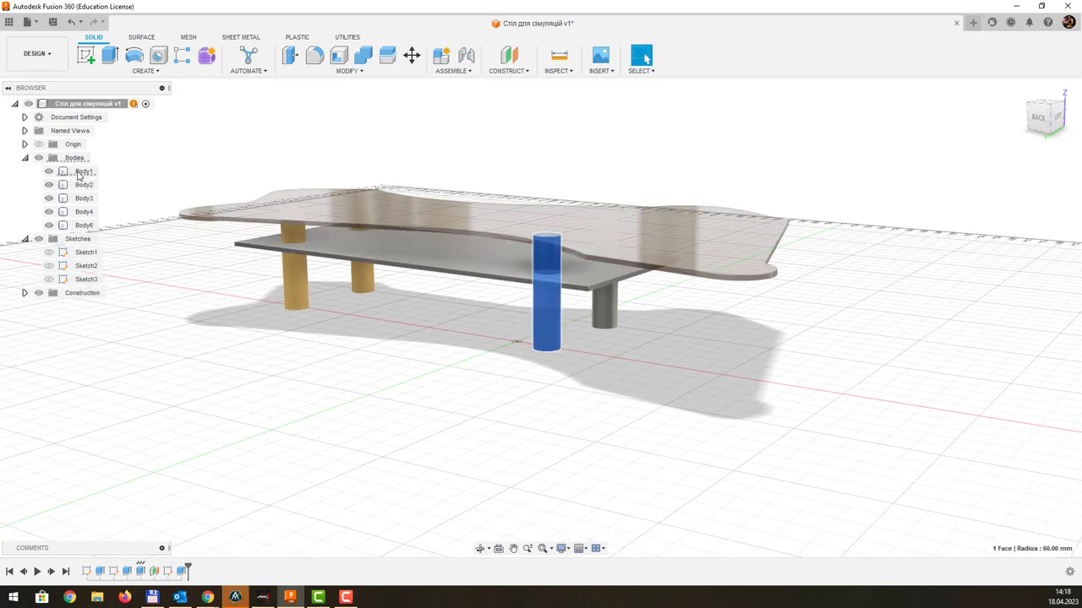
- Compare Body2, then select Body1 (tabletop with fused leg) and bring up the MODIFY commands
{"action": "left_click", "coordinate": [78, 173]}
{"action": "left_click", "coordinate": [84, 185]}
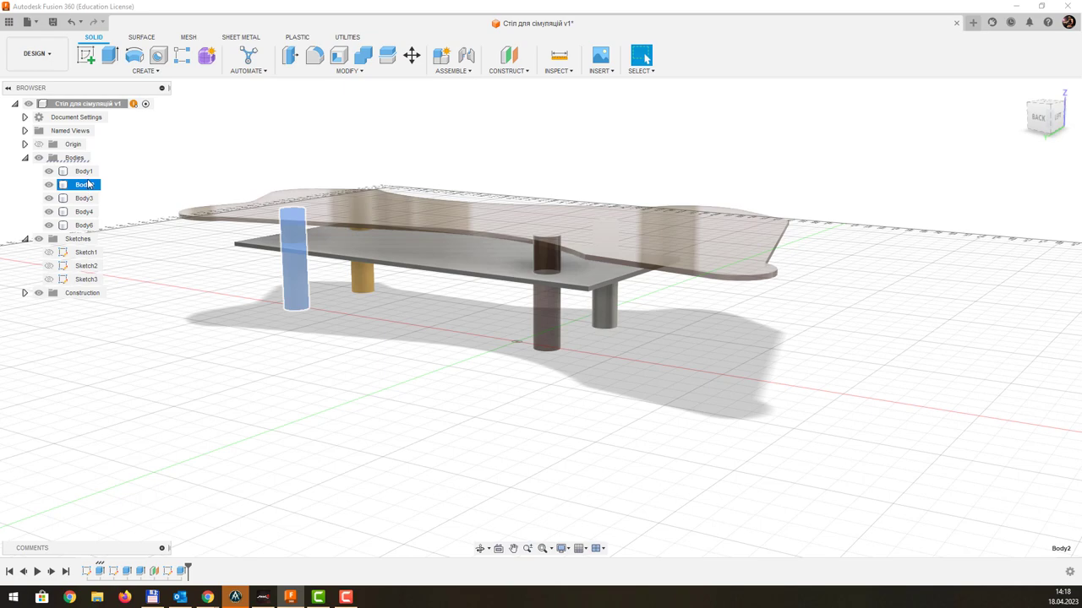
{"action": "left_click", "coordinate": [90, 172]}
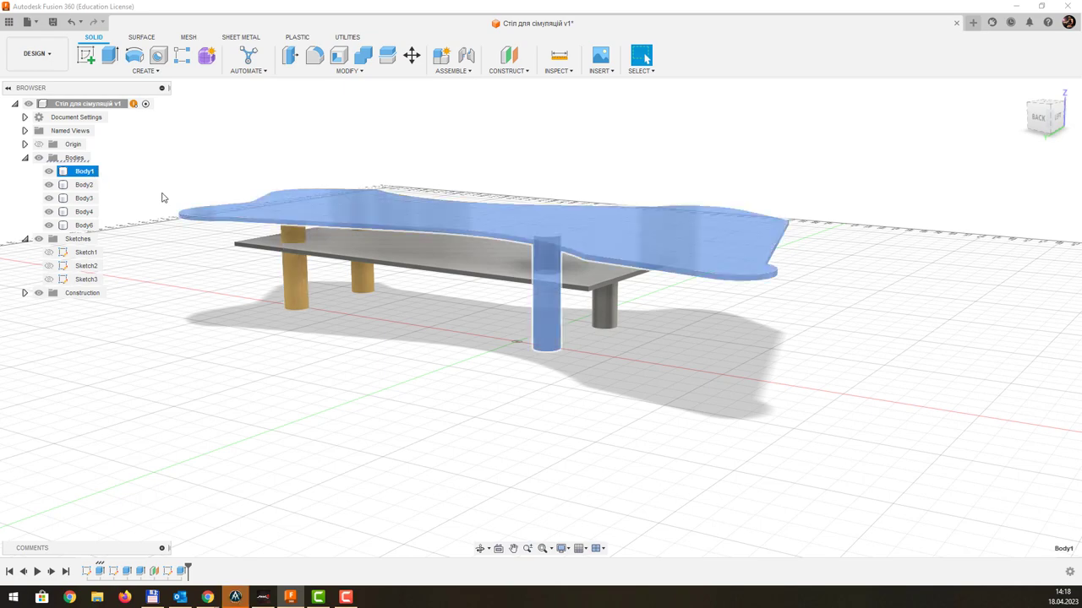
{"action": "middle_click_drag", "start_coordinate": [645, 189], "coordinate": [663, 175], "text": "shift"}
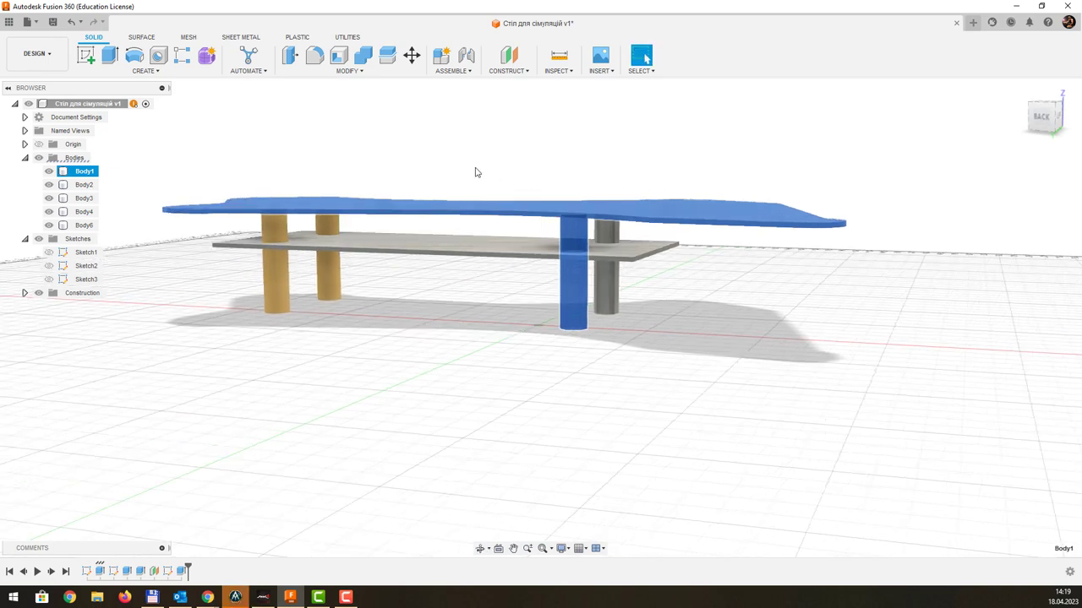
{"action": "left_click", "coordinate": [335, 74]}
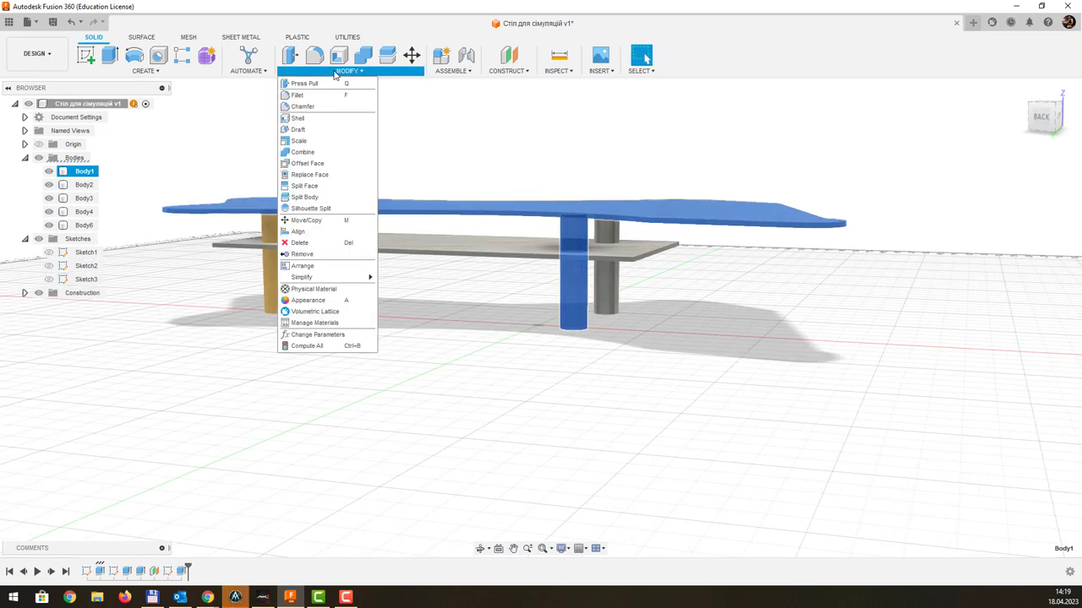
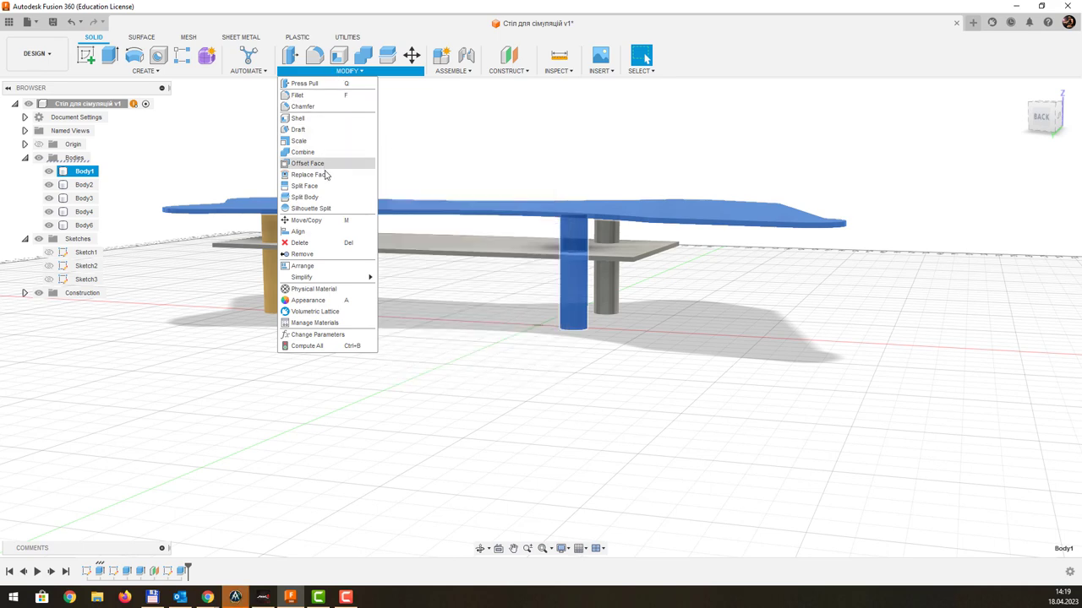
- Split Body1 with the tabletop face as the splitting tool, separating the leg as Body7
{"action": "left_click", "coordinate": [324, 201]}
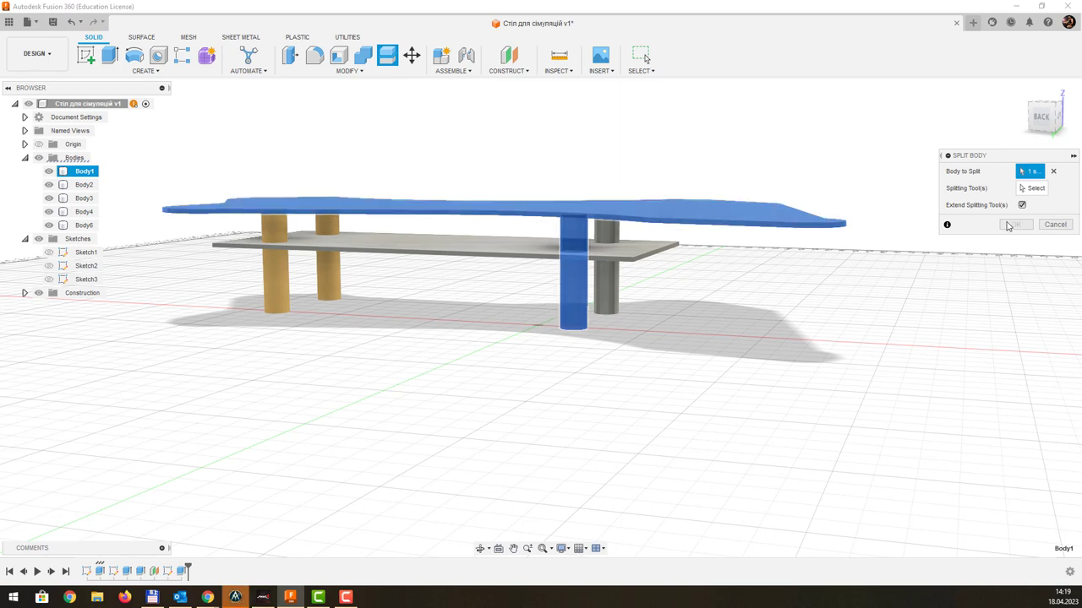
{"action": "left_click", "coordinate": [1037, 189]}
{"action": "middle_click_drag", "start_coordinate": [700, 296], "coordinate": [683, 274], "text": "shift"}
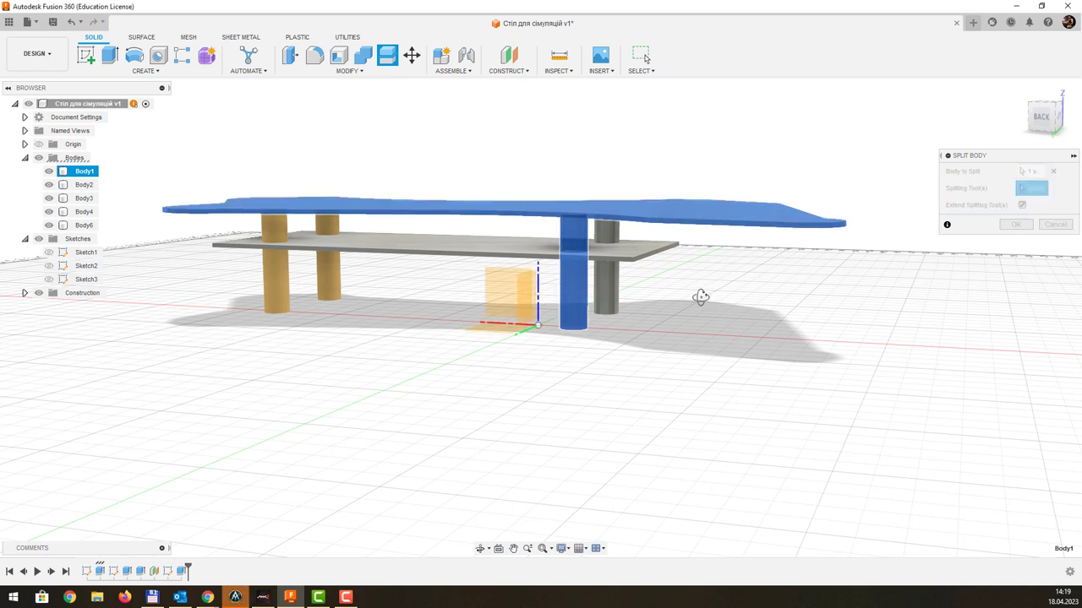
{"action": "left_click", "coordinate": [618, 145]}
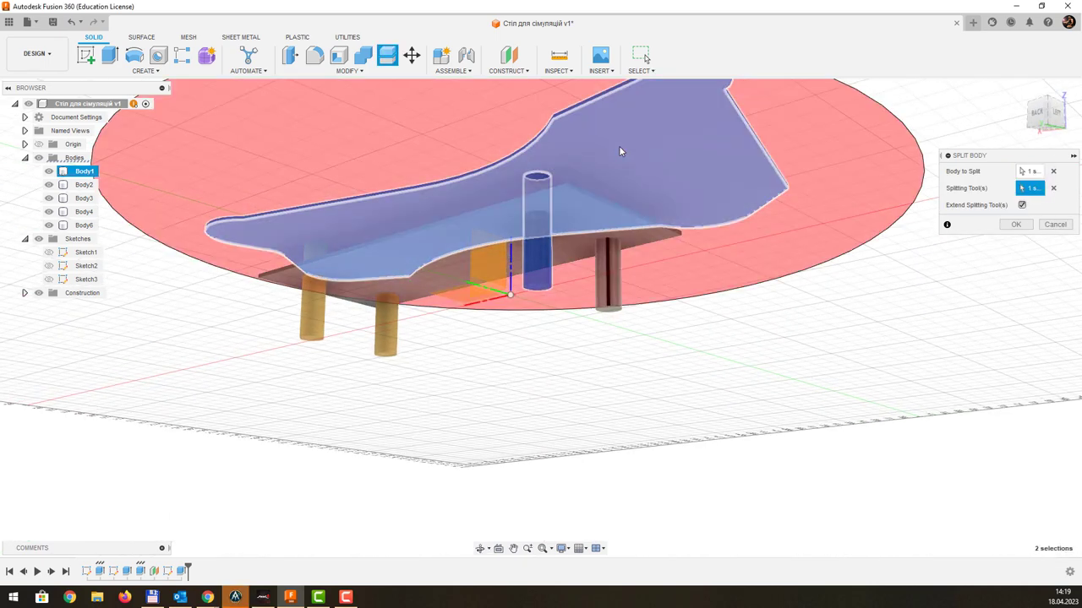
{"action": "middle_click_drag", "start_coordinate": [766, 329], "coordinate": [777, 367]}
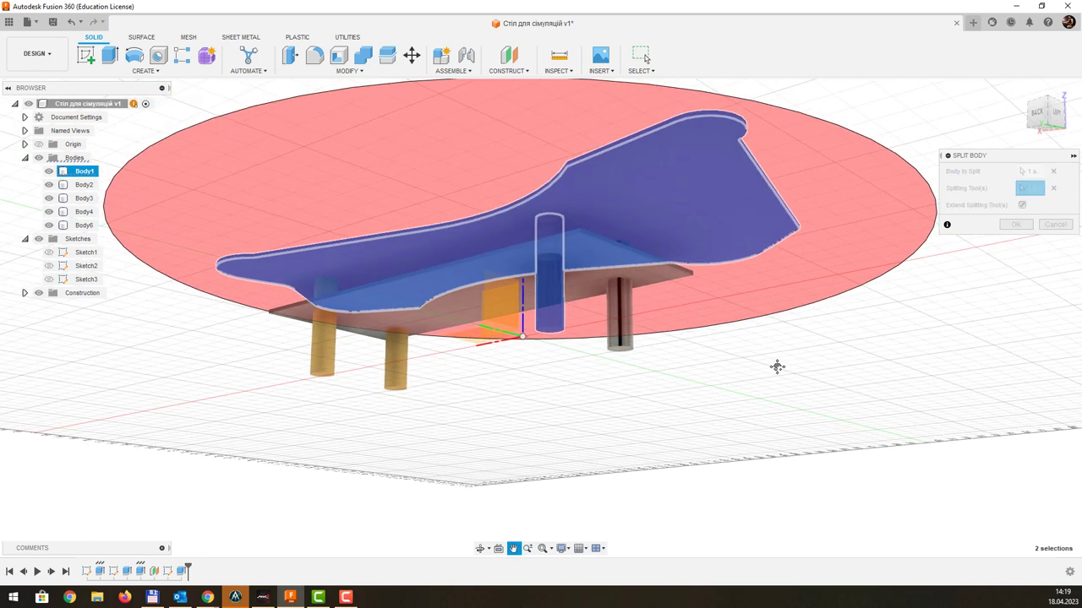
{"action": "left_click", "coordinate": [1019, 227]}
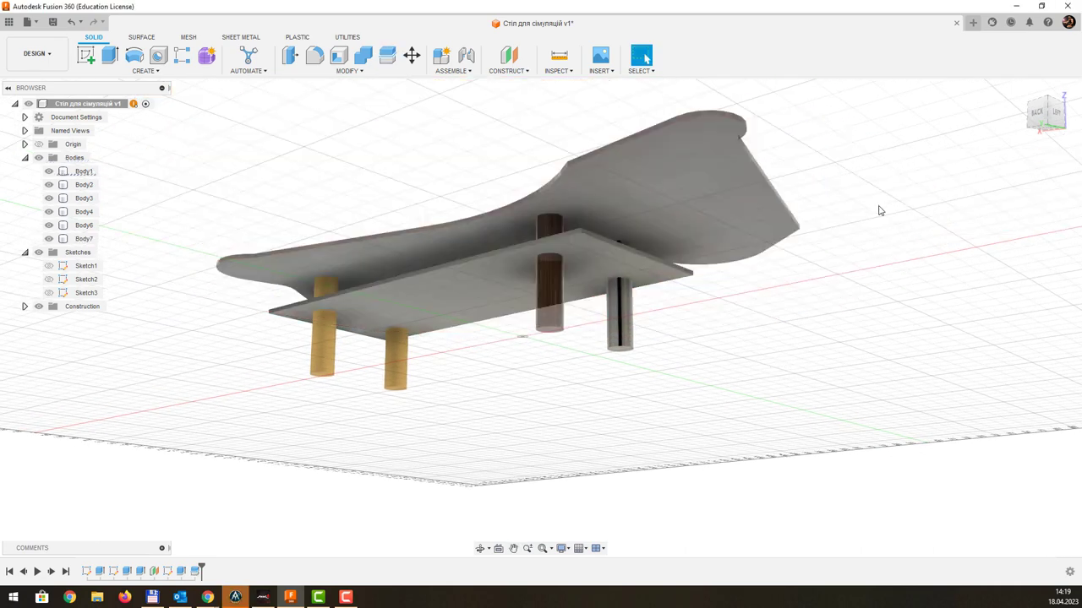
{"action": "mouse_move", "coordinate": [859, 187]}
{"action": "middle_mouse_down", "text": "shift"}
{"action": "mouse_move", "coordinate": [865, 217]}
{"action": "mouse_move", "coordinate": [826, 220]}
{"action": "mouse_move", "coordinate": [825, 238]}
{"action": "mouse_move", "coordinate": [828, 224]}
{"action": "middle_mouse_up", "text": "shift"}
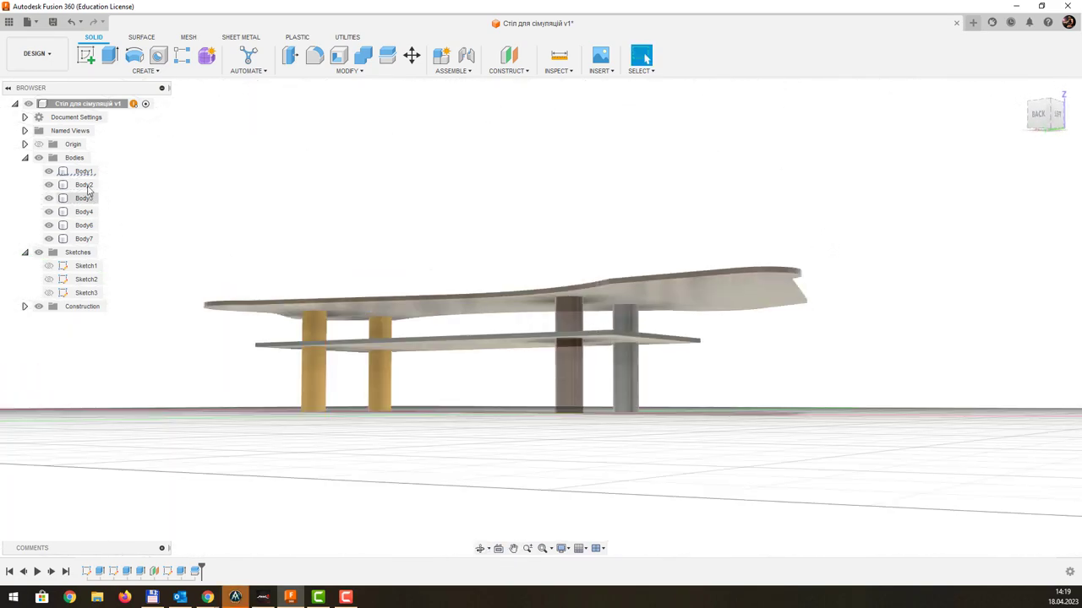
- Check Body1 through Body7 in the browser, confirming Body1 is only the tabletop, then switch to Render
{"action": "left_click", "coordinate": [79, 173]}
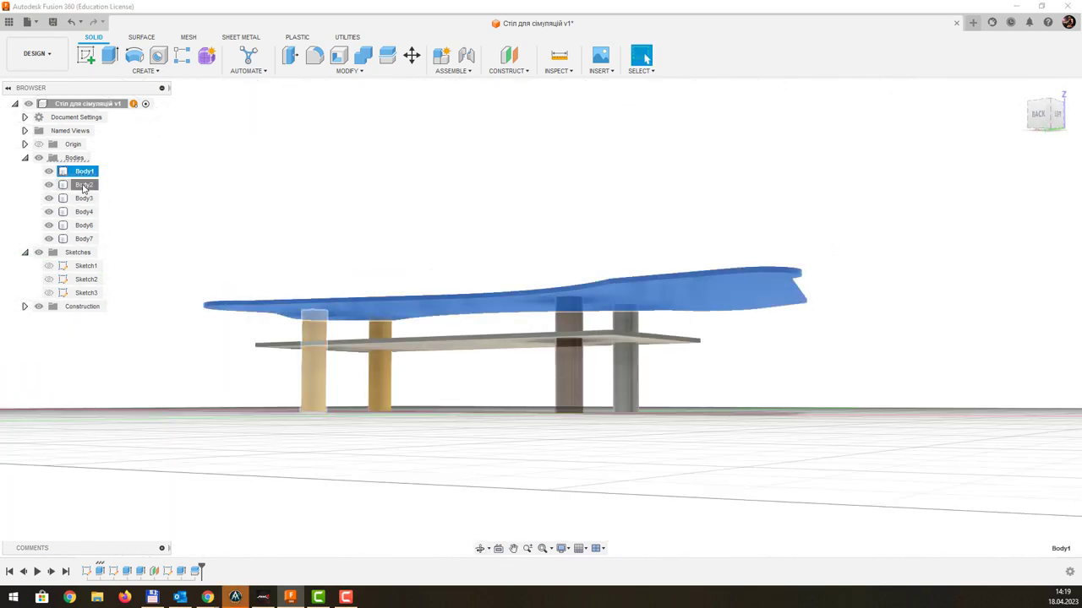
{"action": "left_click", "coordinate": [84, 185]}
{"action": "left_click", "coordinate": [87, 200]}
{"action": "left_click", "coordinate": [88, 225]}
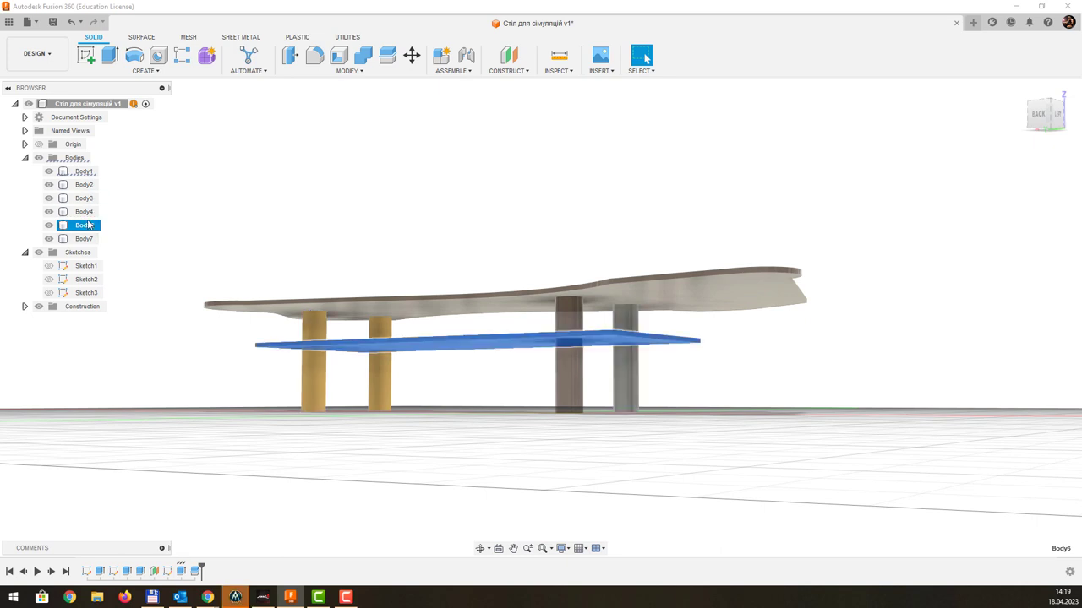
{"action": "left_click", "coordinate": [84, 240]}
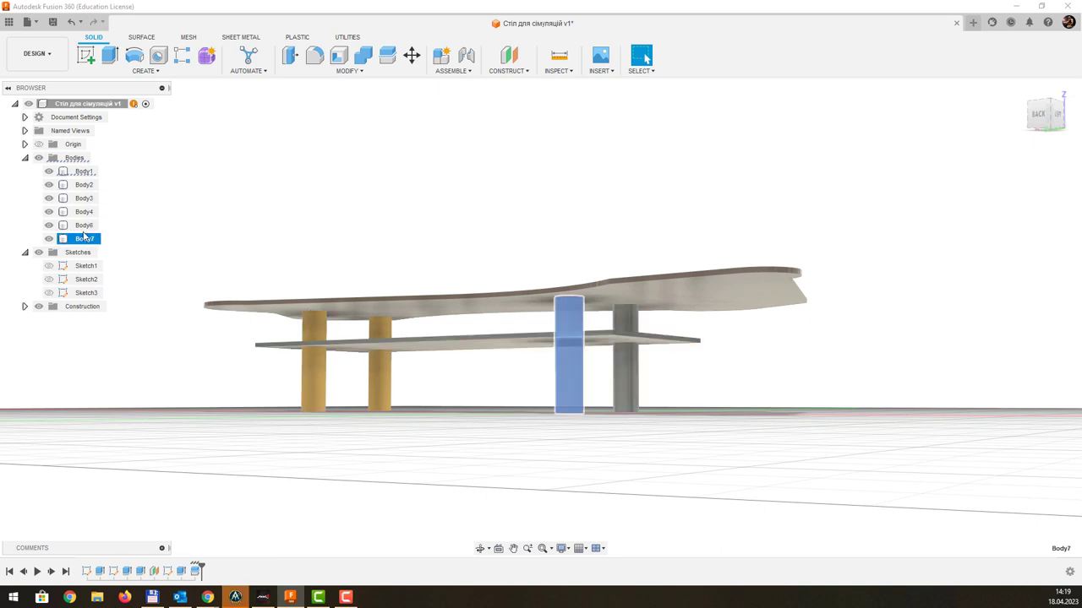
{"action": "left_click", "coordinate": [84, 225]}
{"action": "left_click", "coordinate": [87, 184]}
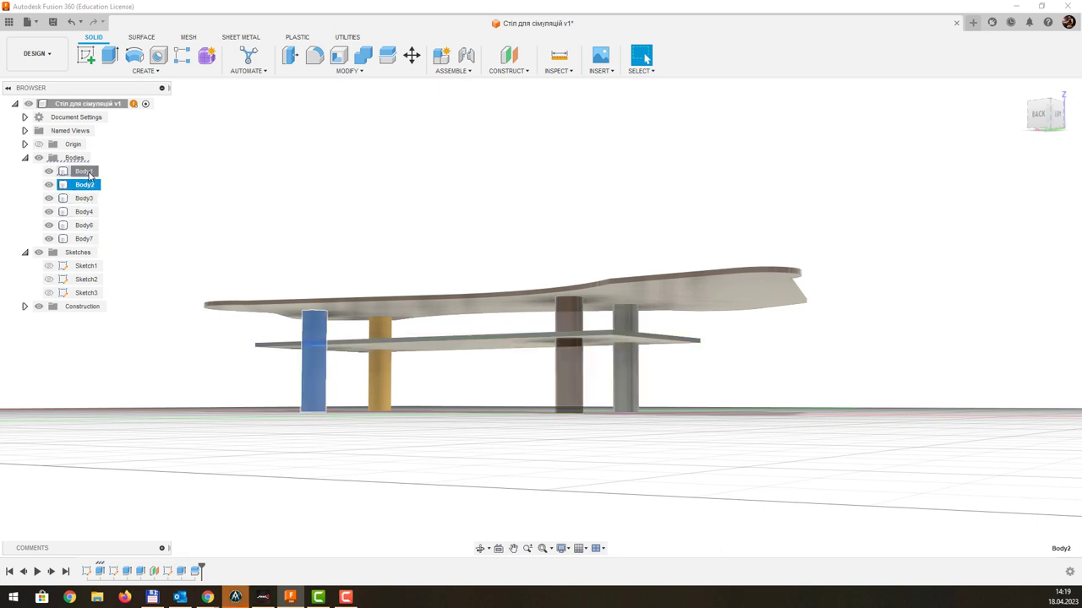
{"action": "left_click", "coordinate": [87, 172]}
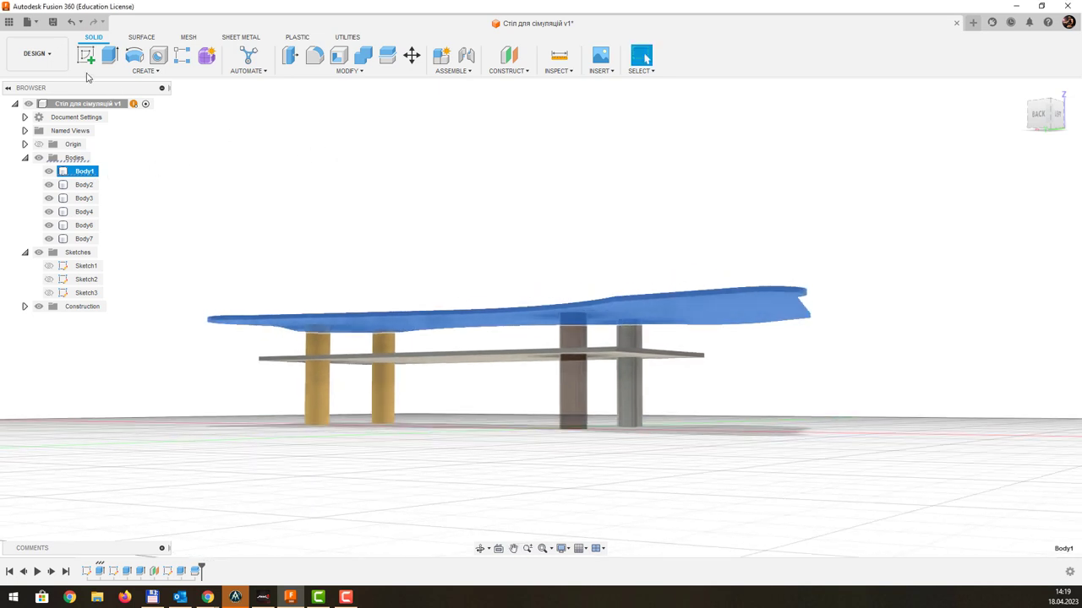
{"action": "left_click", "coordinate": [35, 53]}
{"action": "left_click", "coordinate": [37, 126]}
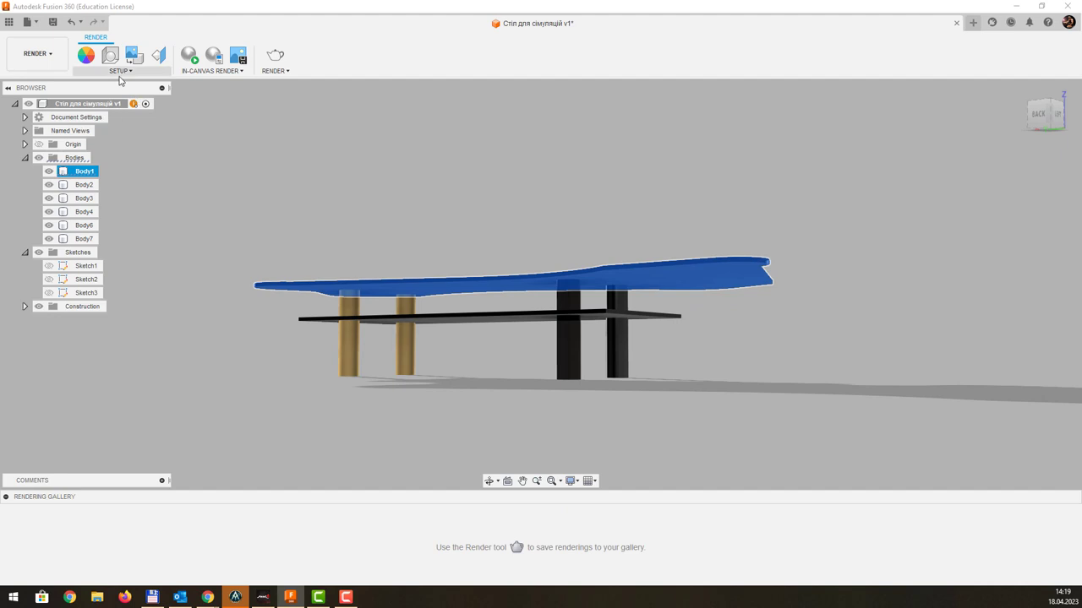
- Apply the Metal > Brass physical material to one right-hand table leg
{"action": "left_click", "coordinate": [120, 70]}
{"action": "left_click", "coordinate": [104, 93]}
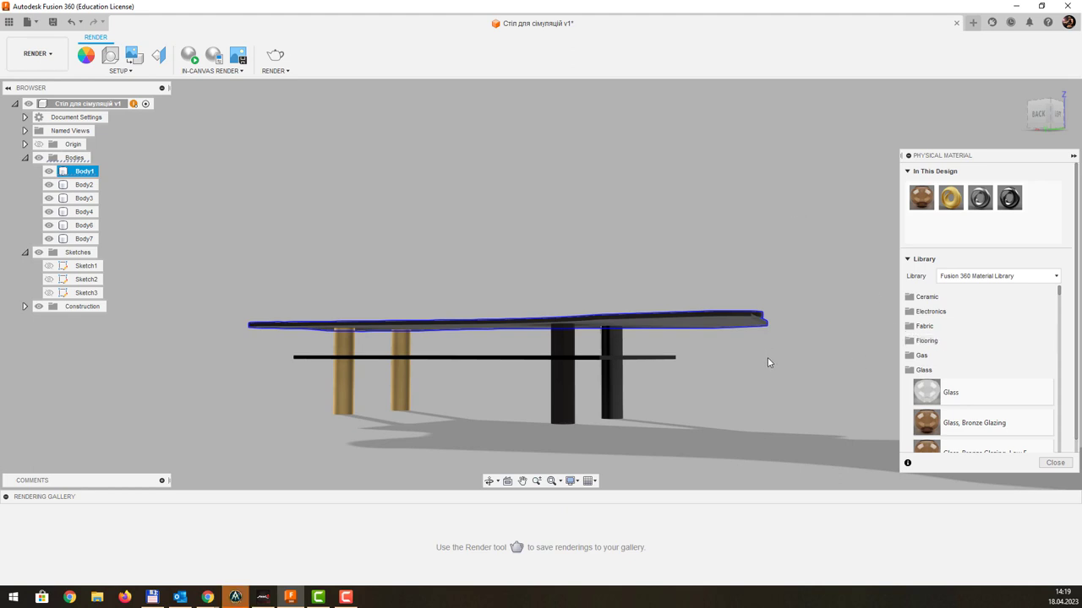
{"action": "scroll", "coordinate": [964, 389], "scroll_direction": "down", "scroll_amount": 3}
{"action": "scroll", "coordinate": [964, 386], "scroll_direction": "down", "scroll_amount": 3}
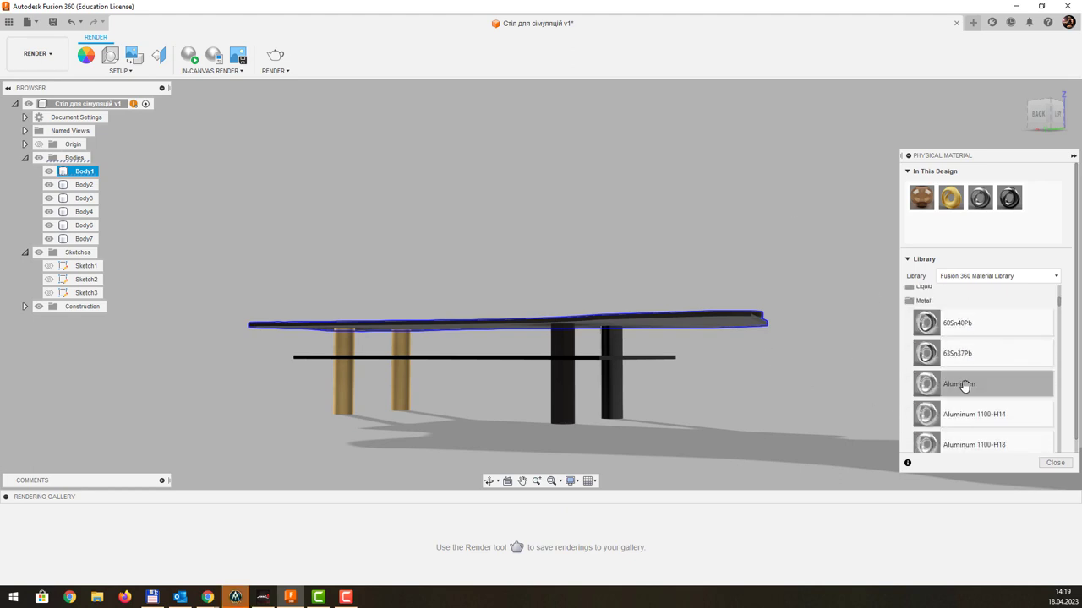
{"action": "scroll", "coordinate": [965, 385], "scroll_direction": "down", "scroll_amount": 3}
{"action": "scroll", "coordinate": [965, 382], "scroll_direction": "down", "scroll_amount": 3}
{"action": "scroll", "coordinate": [966, 382], "scroll_direction": "down", "scroll_amount": 3}
{"action": "scroll", "coordinate": [966, 378], "scroll_direction": "down", "scroll_amount": 3}
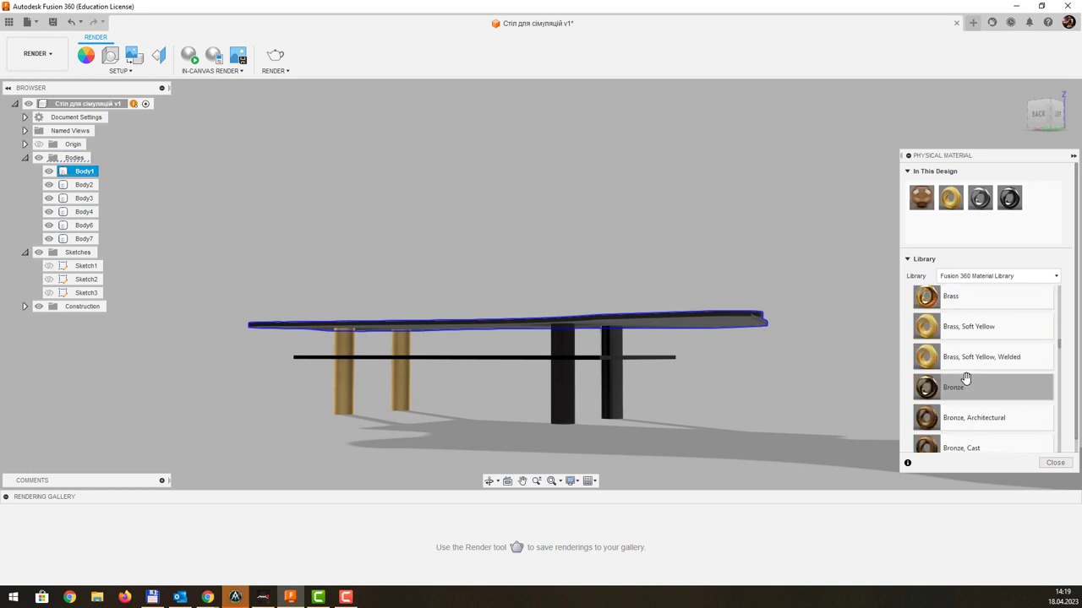
{"action": "scroll", "coordinate": [966, 377], "scroll_direction": "up", "scroll_amount": 2}
{"action": "mouse_move", "coordinate": [966, 376]}
{"action": "left_mouse_down"}
{"action": "mouse_move", "coordinate": [960, 360]}
{"action": "mouse_move", "coordinate": [614, 386]}
{"action": "left_mouse_up"}
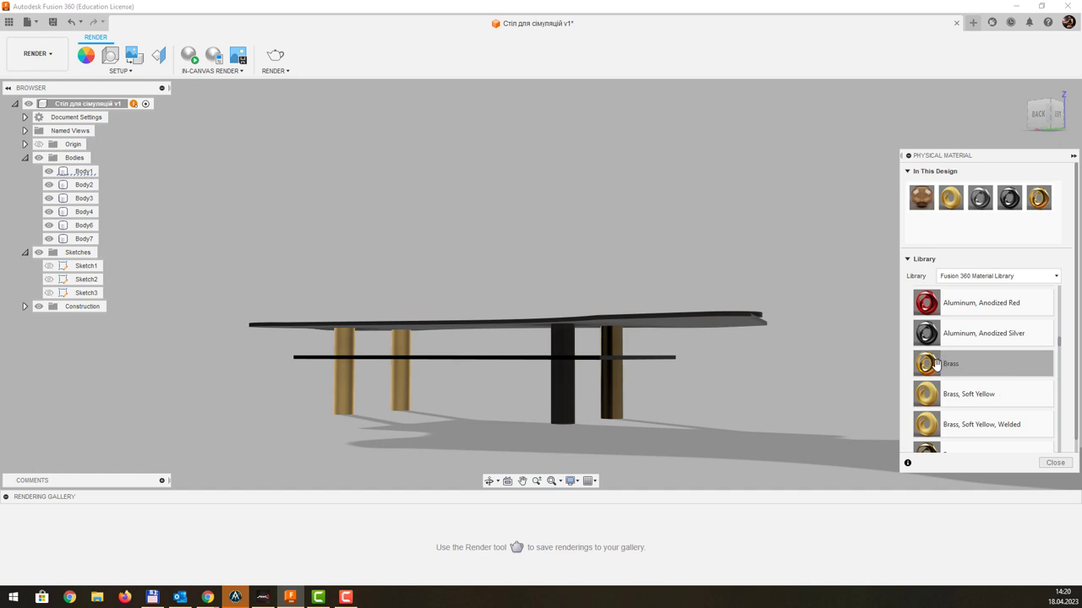
{"action": "left_click_drag", "start_coordinate": [930, 363], "coordinate": [563, 385]}
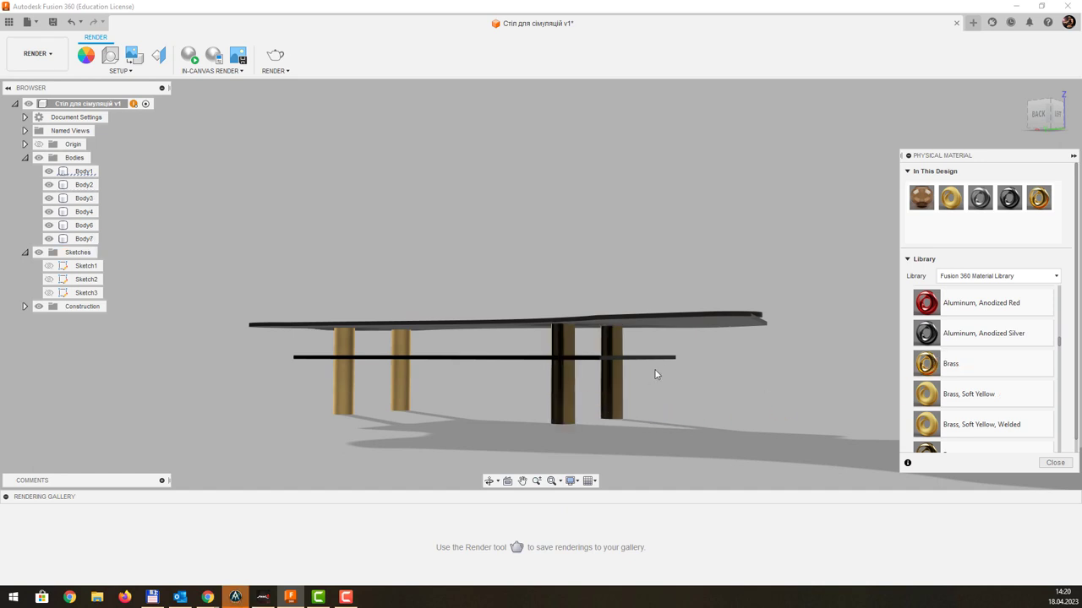
{"action": "mouse_move", "coordinate": [683, 359]}
{"action": "middle_mouse_down"}
{"action": "mouse_move", "coordinate": [701, 362]}
{"action": "mouse_move", "coordinate": [714, 386]}
{"action": "mouse_move", "coordinate": [772, 394]}
{"action": "middle_mouse_up"}
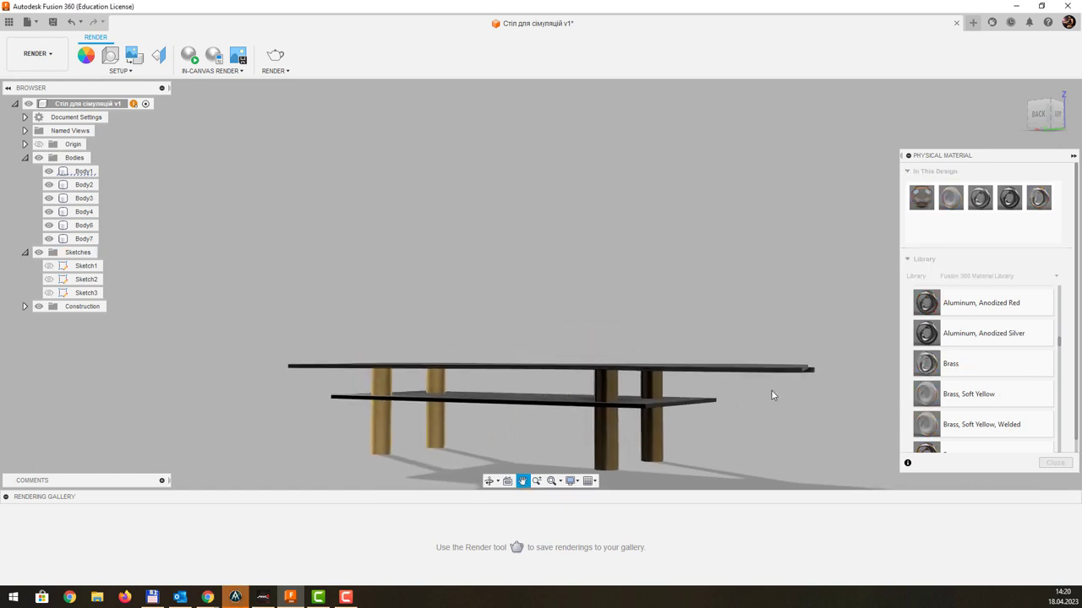
- Apply Wood > Cherry to the lower shelf and orbit to a higher three-quarter view
{"action": "scroll", "coordinate": [972, 338], "scroll_direction": "up", "scroll_amount": 3}
{"action": "scroll", "coordinate": [973, 338], "scroll_direction": "down", "scroll_amount": 5}
{"action": "scroll", "coordinate": [981, 338], "scroll_direction": "down", "scroll_amount": 5}
{"action": "scroll", "coordinate": [988, 338], "scroll_direction": "down", "scroll_amount": 5}
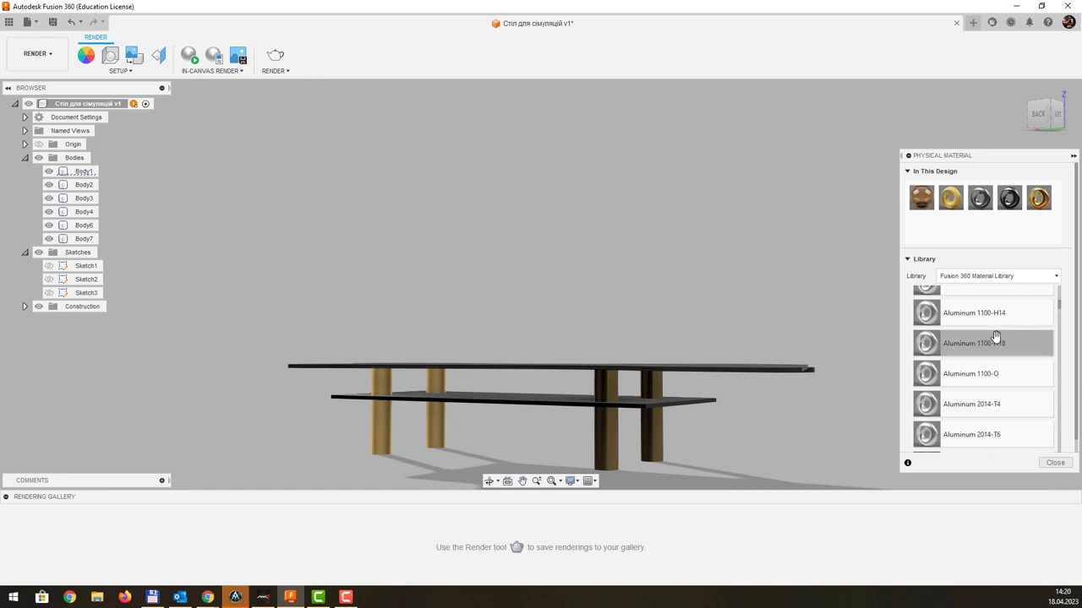
{"action": "scroll", "coordinate": [1040, 335], "scroll_direction": "down", "scroll_amount": 5}
{"action": "left_click", "coordinate": [926, 337]}
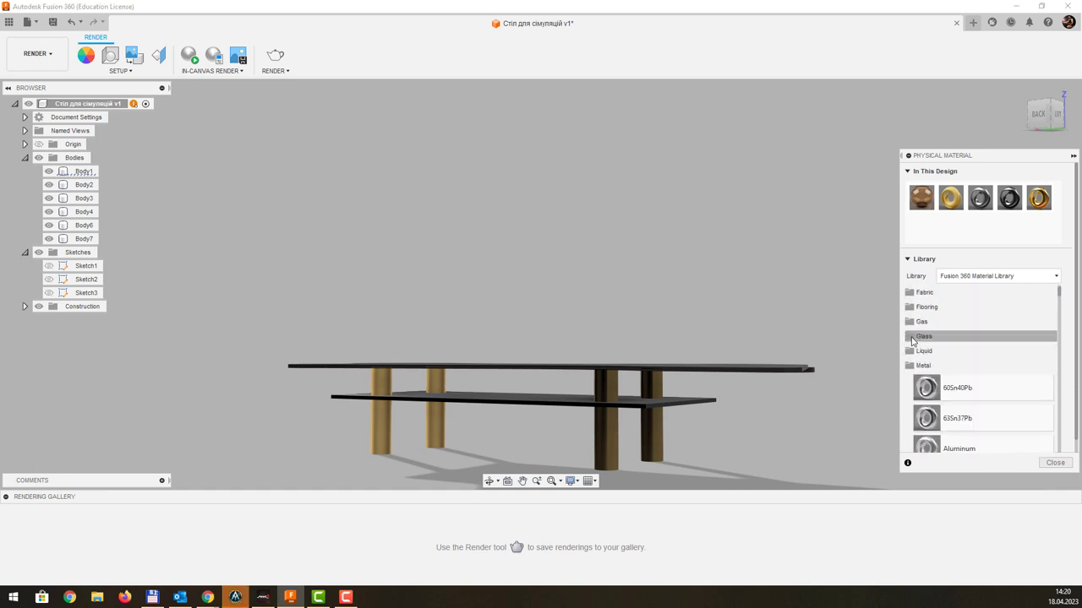
{"action": "left_click", "coordinate": [929, 365]}
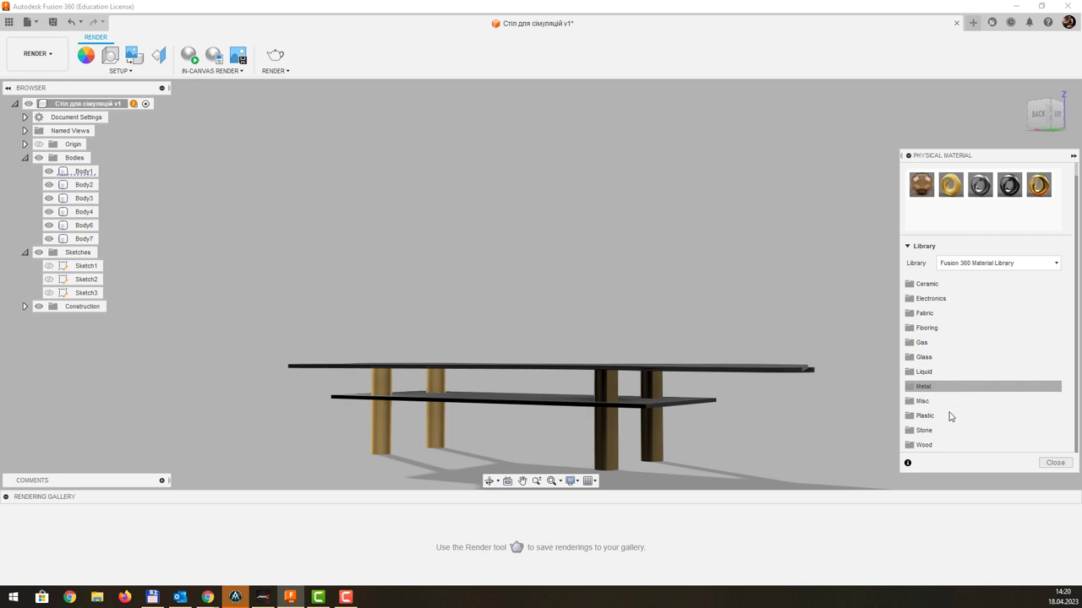
{"action": "left_click", "coordinate": [924, 445]}
{"action": "scroll", "coordinate": [997, 379], "scroll_direction": "down", "scroll_amount": 3}
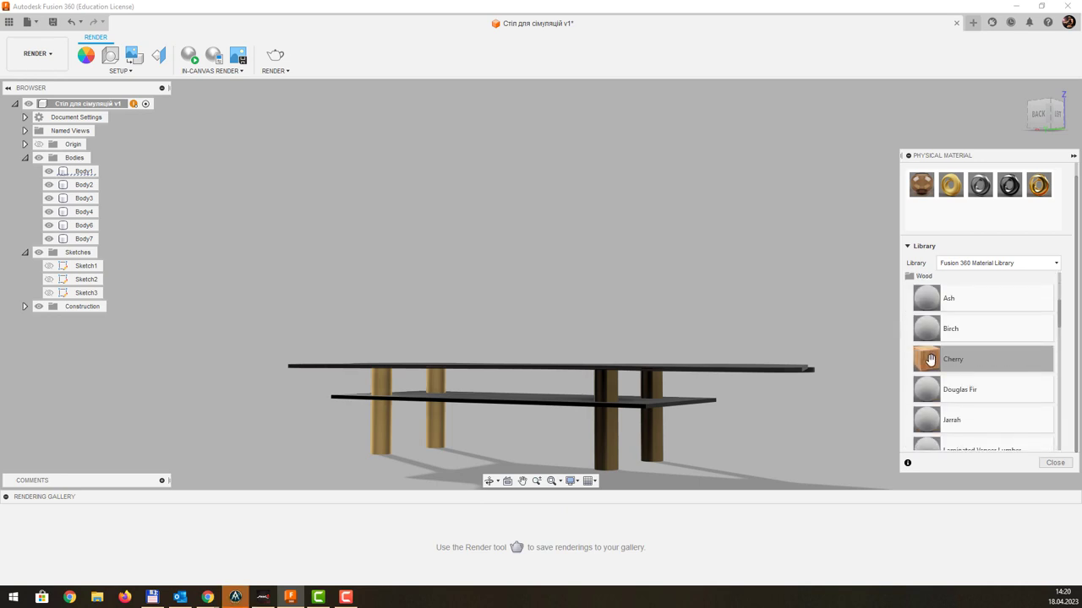
{"action": "left_click_drag", "start_coordinate": [879, 390], "coordinate": [517, 404]}
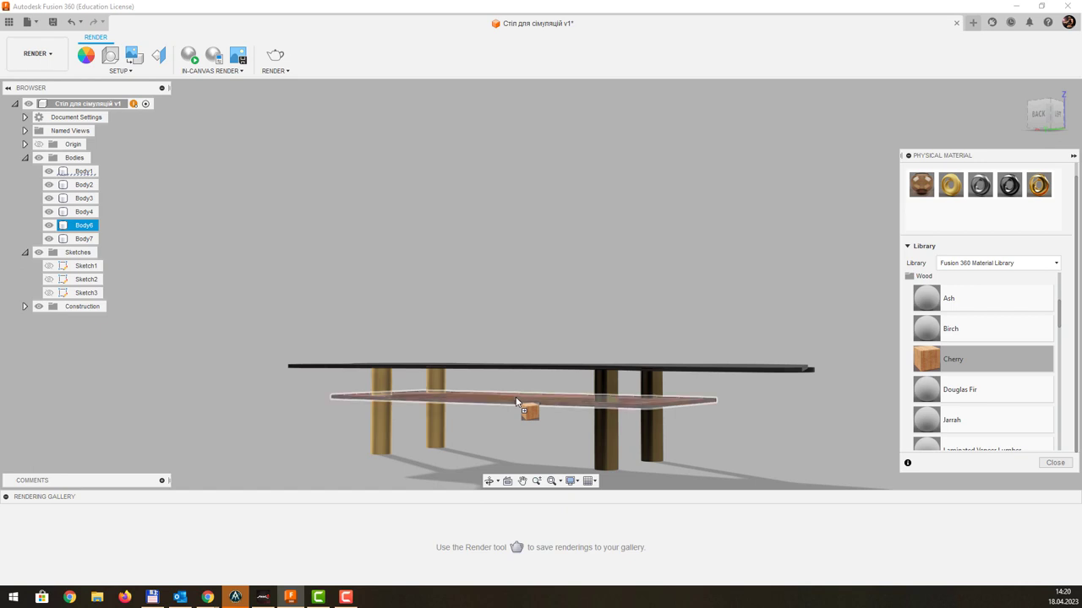
{"action": "mouse_move", "coordinate": [647, 294]}
{"action": "middle_mouse_down", "text": "shift"}
{"action": "mouse_move", "coordinate": [652, 307]}
{"action": "mouse_move", "coordinate": [719, 307]}
{"action": "mouse_move", "coordinate": [687, 292]}
{"action": "mouse_move", "coordinate": [692, 306]}
{"action": "mouse_move", "coordinate": [685, 287]}
{"action": "mouse_move", "coordinate": [696, 313]}
{"action": "middle_mouse_up", "text": "shift"}
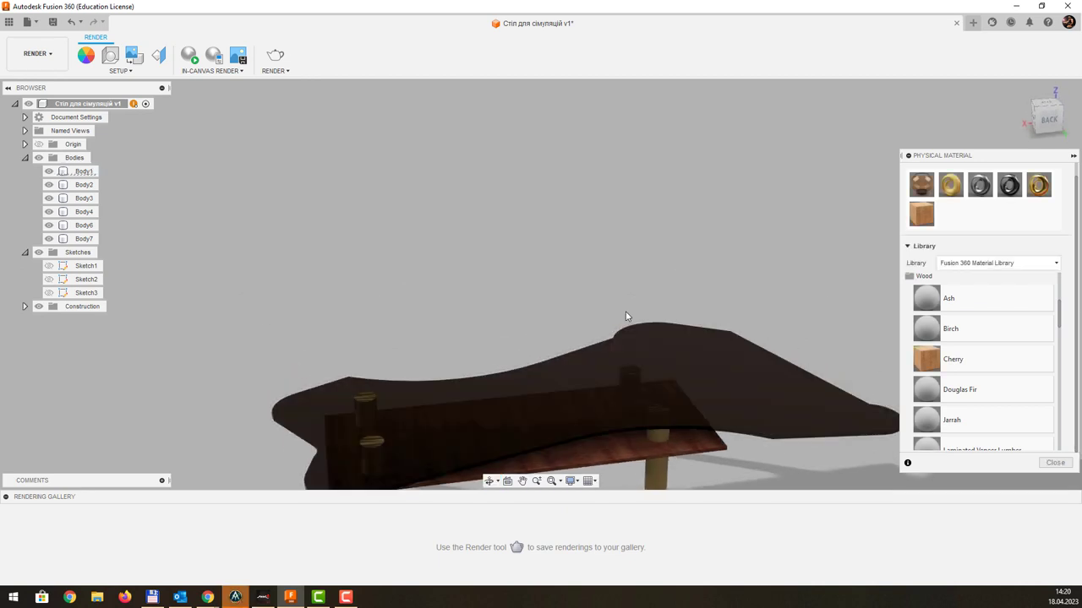
{"action": "mouse_move", "coordinate": [626, 316]}
{"action": "middle_mouse_down", "text": "shift"}
{"action": "mouse_move", "coordinate": [584, 195]}
{"action": "mouse_move", "coordinate": [533, 178]}
{"action": "mouse_move", "coordinate": [532, 163]}
{"action": "middle_mouse_up", "text": "shift"}
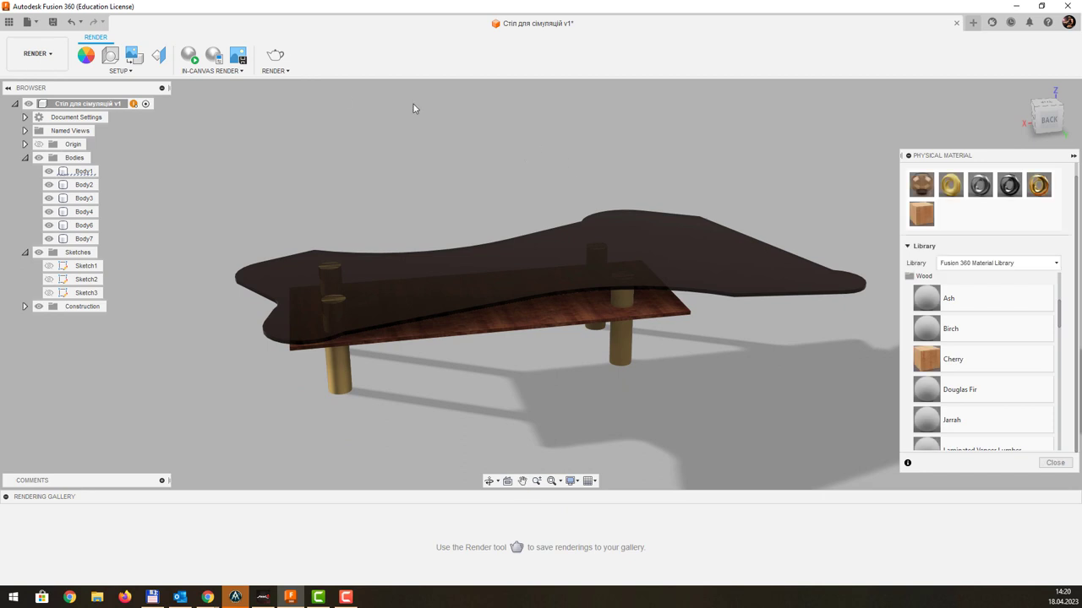
{"action": "left_click", "coordinate": [118, 71]}
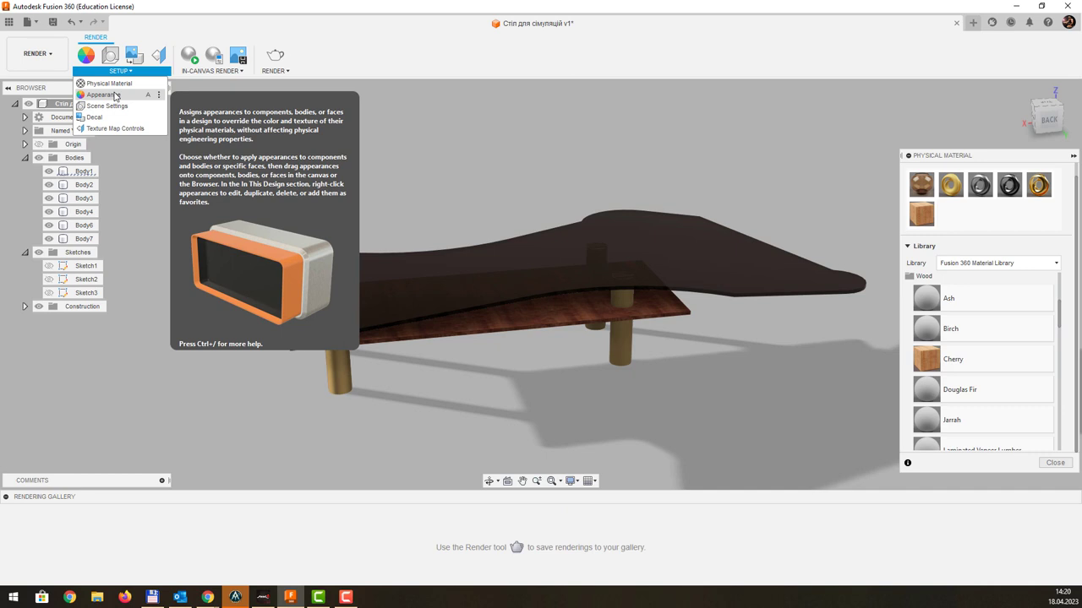
- Set the scene background to Solid Color, turn on ground reflections, and orbit to a front view
{"action": "left_click", "coordinate": [116, 104]}
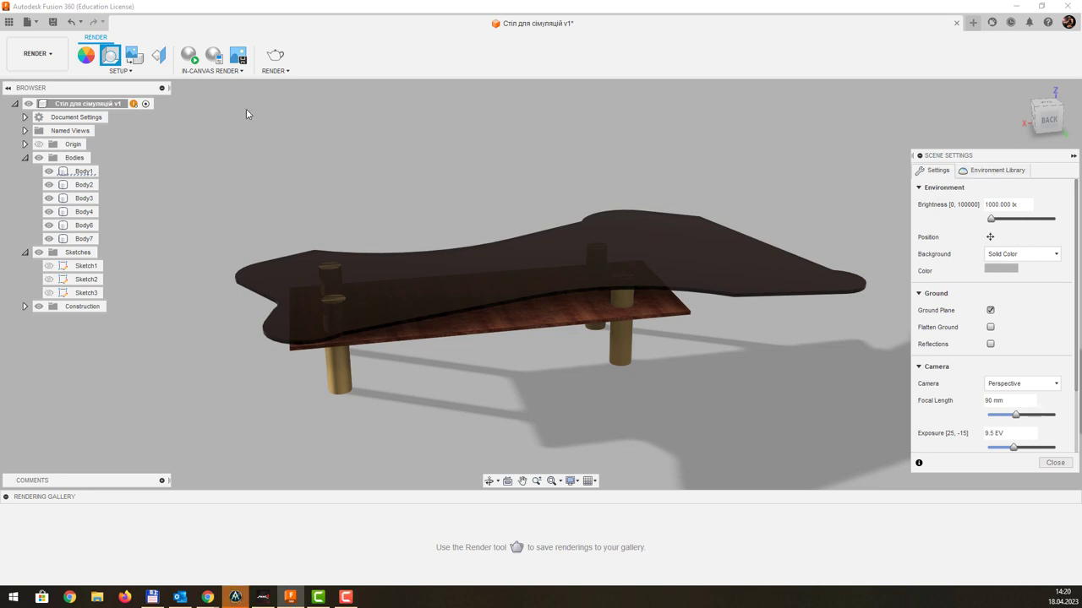
{"action": "left_click", "coordinate": [1048, 254]}
{"action": "left_click", "coordinate": [1030, 268]}
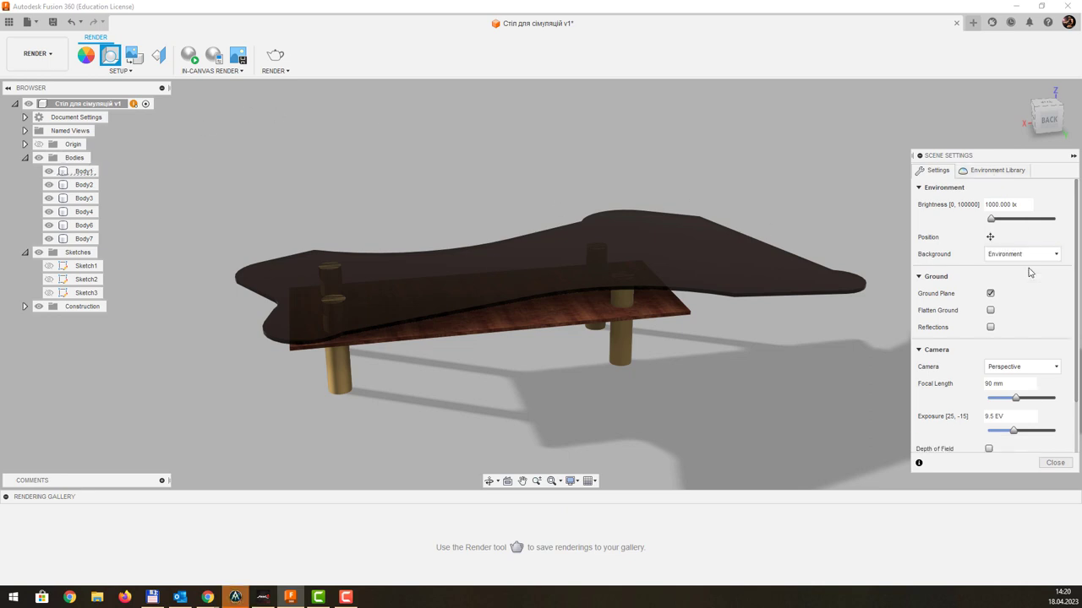
{"action": "left_click", "coordinate": [983, 172]}
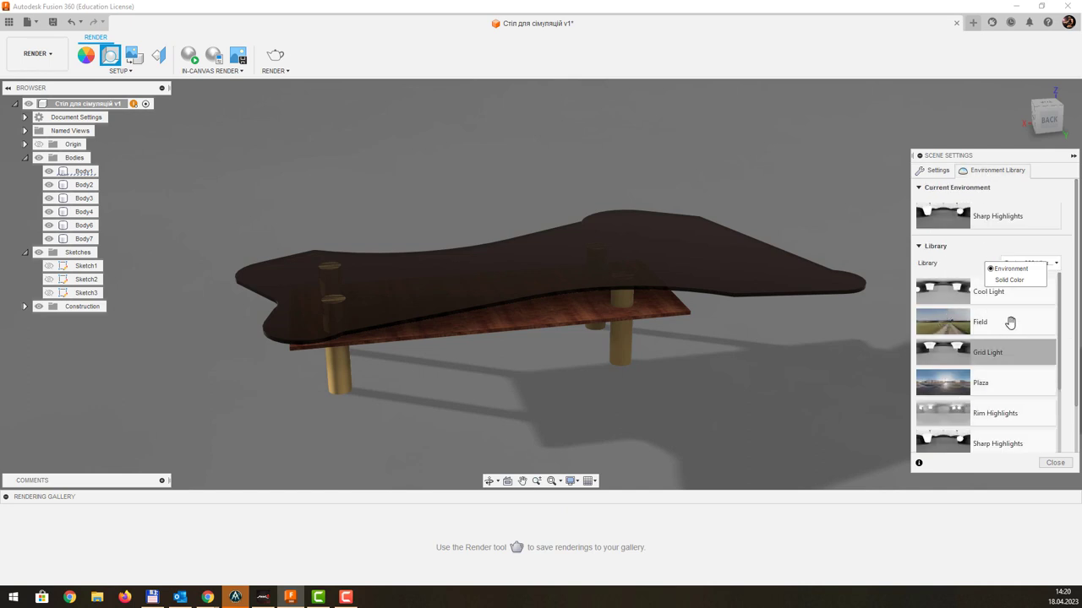
{"action": "scroll", "coordinate": [1010, 355], "scroll_direction": "down", "scroll_amount": 5}
{"action": "scroll", "coordinate": [1010, 359], "scroll_direction": "down", "scroll_amount": 3}
{"action": "left_click", "coordinate": [933, 172]}
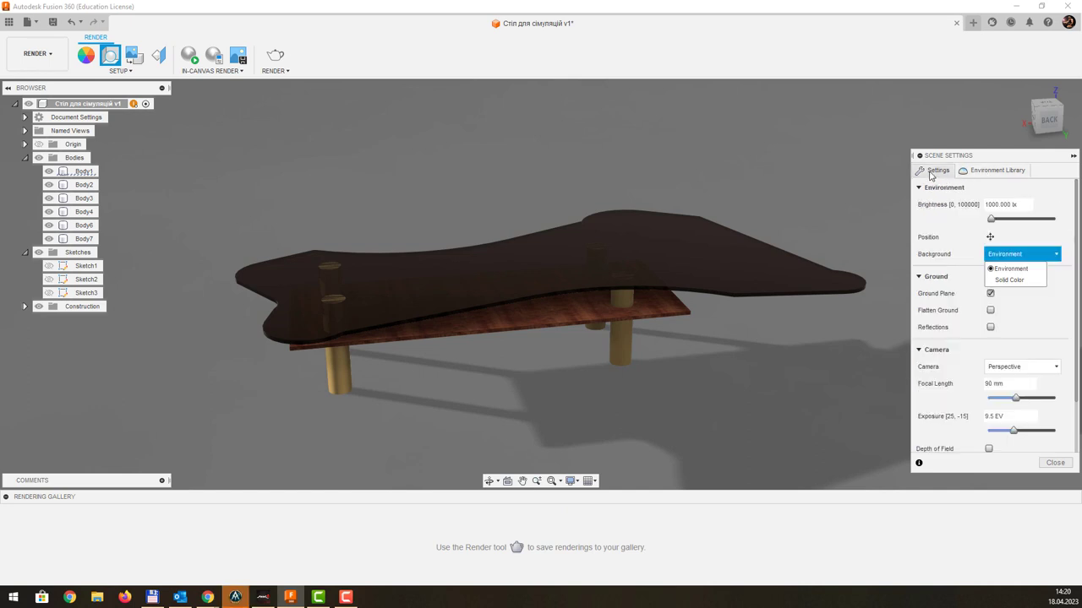
{"action": "left_click", "coordinate": [1009, 280]}
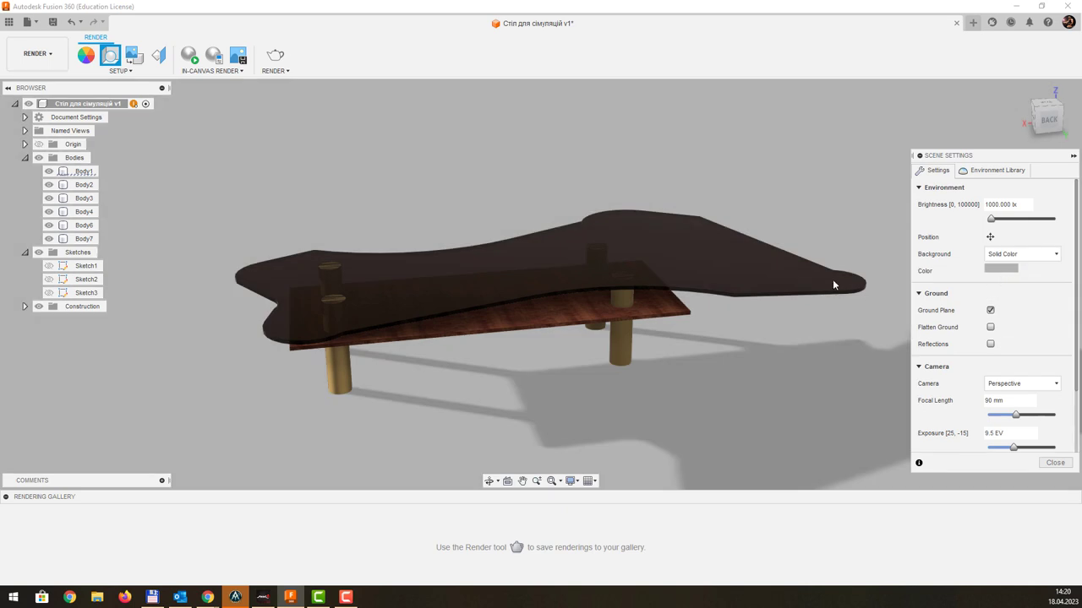
{"action": "middle_click_drag", "start_coordinate": [826, 245], "coordinate": [821, 248]}
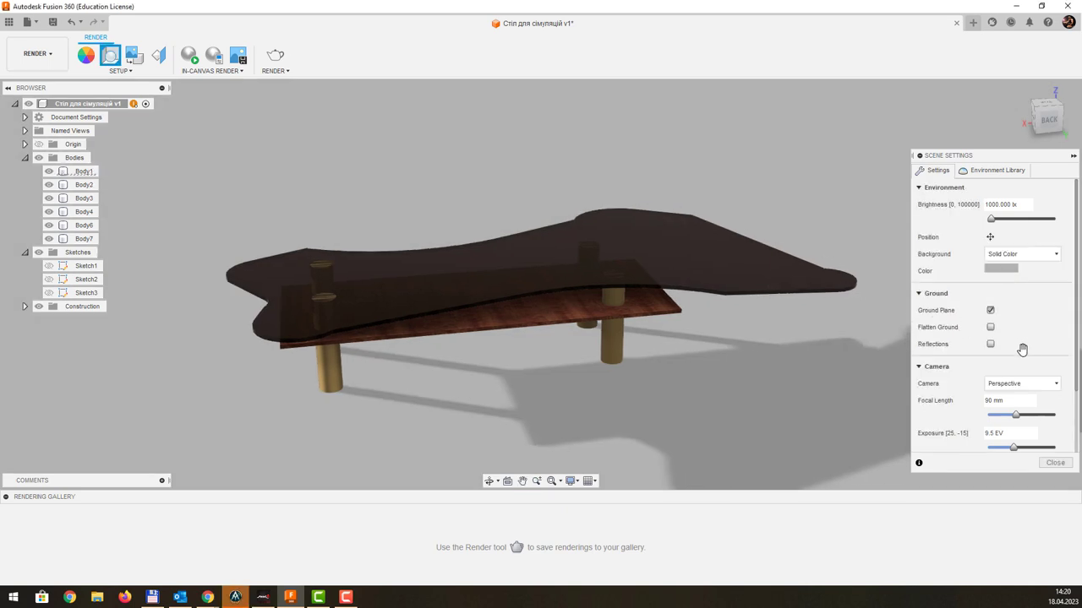
{"action": "left_click", "coordinate": [990, 344]}
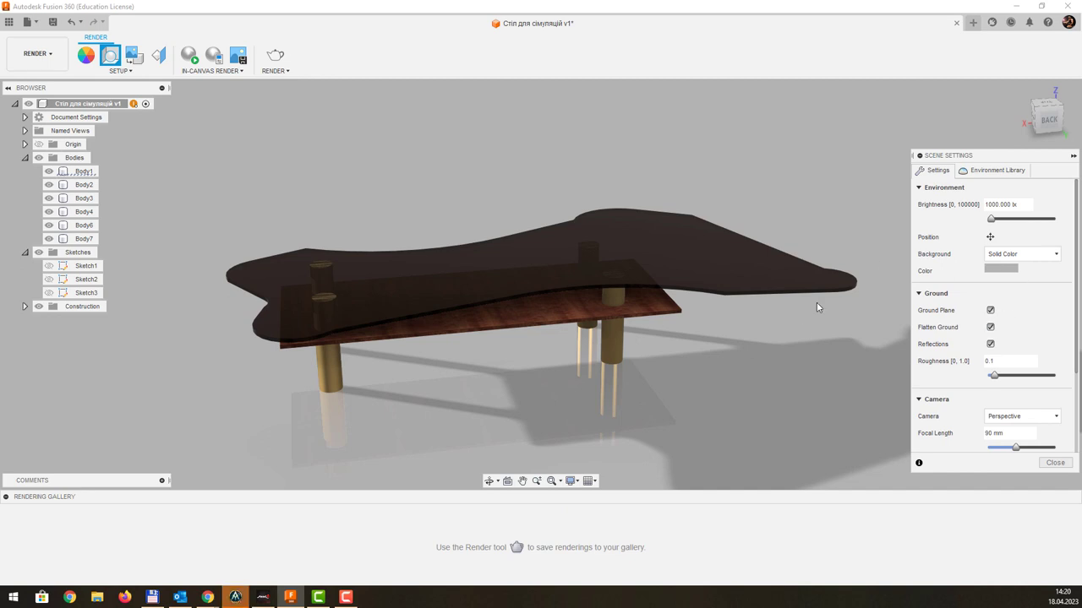
{"action": "mouse_move", "coordinate": [776, 340]}
{"action": "middle_mouse_down", "text": "shift"}
{"action": "mouse_move", "coordinate": [780, 276]}
{"action": "mouse_move", "coordinate": [772, 284]}
{"action": "middle_mouse_up", "text": "shift"}
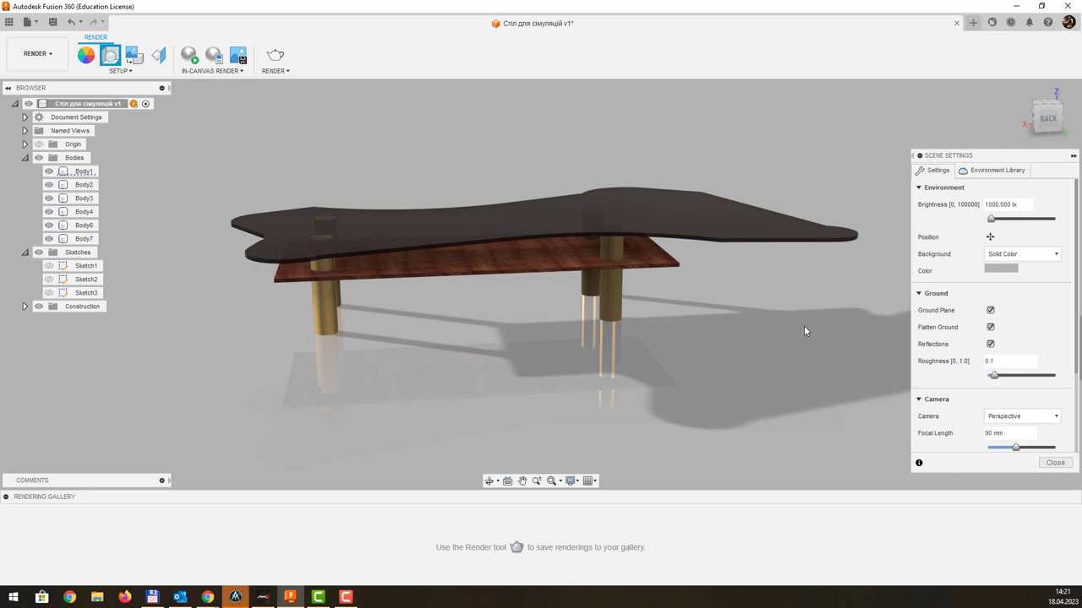
- Render the table in the cloud at 1600x1200 with Standard quality
{"action": "left_click", "coordinate": [283, 74]}
{"action": "left_click", "coordinate": [273, 87]}
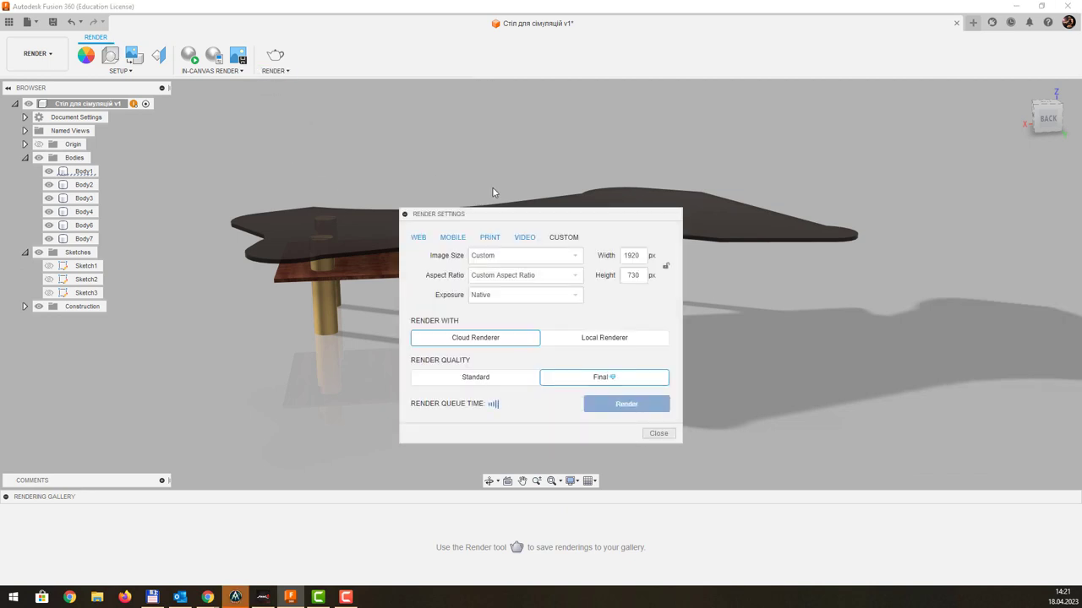
{"action": "left_click_drag", "start_coordinate": [579, 216], "coordinate": [744, 156]}
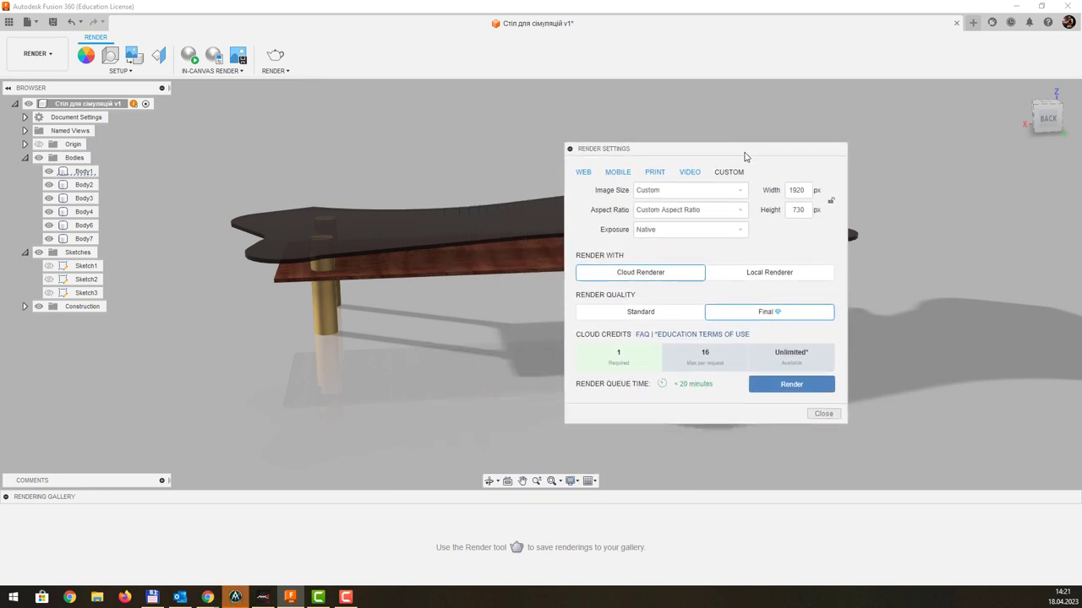
{"action": "mouse_move", "coordinate": [797, 190]}
{"action": "left_click_drag", "start_coordinate": [753, 153], "coordinate": [771, 152]}
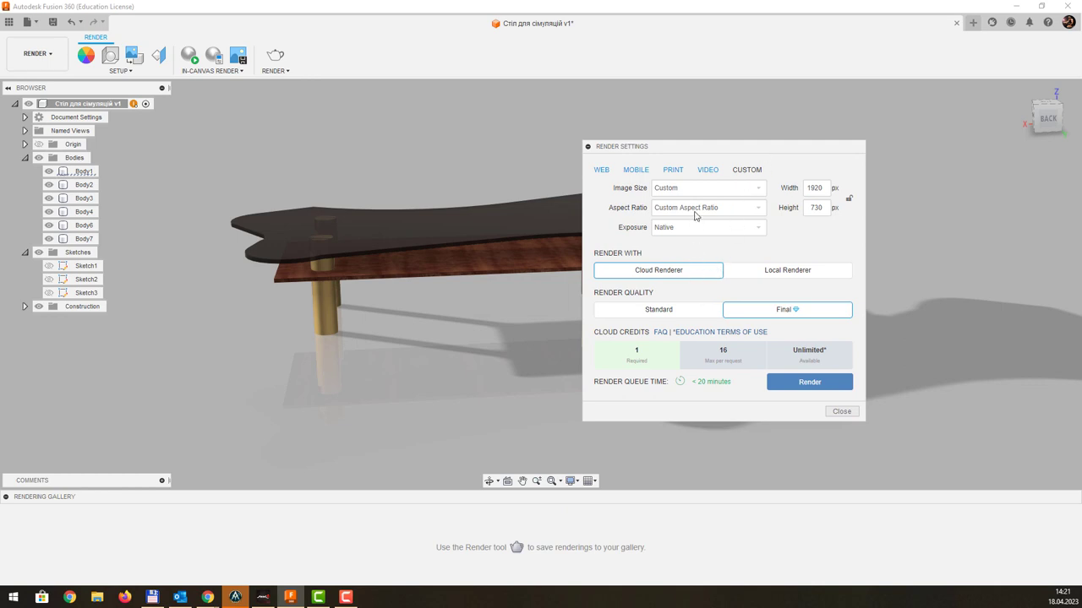
{"action": "left_click", "coordinate": [734, 189]}
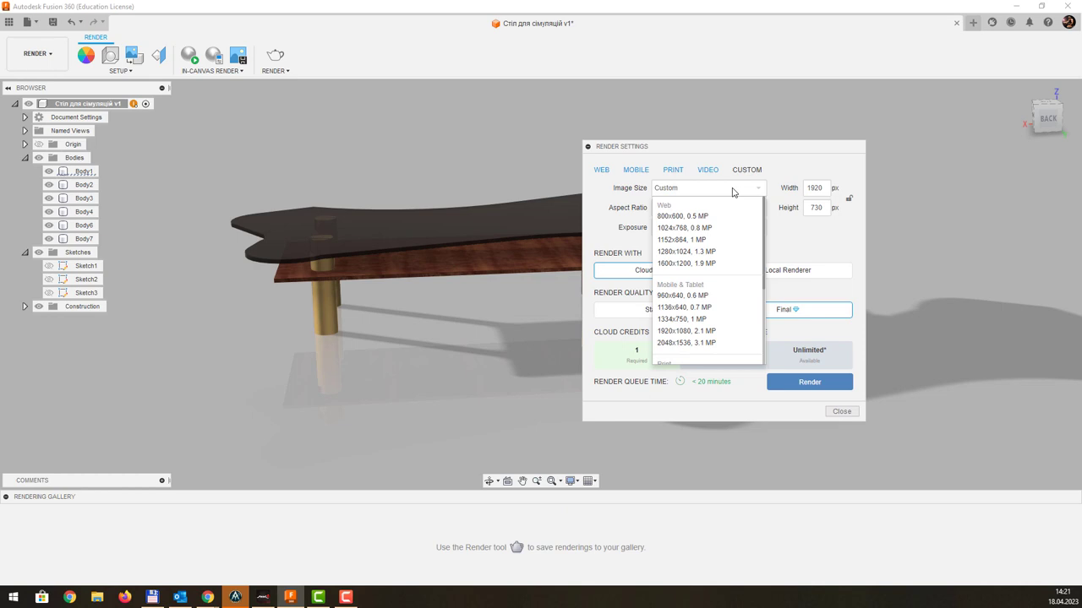
{"action": "left_click", "coordinate": [681, 263]}
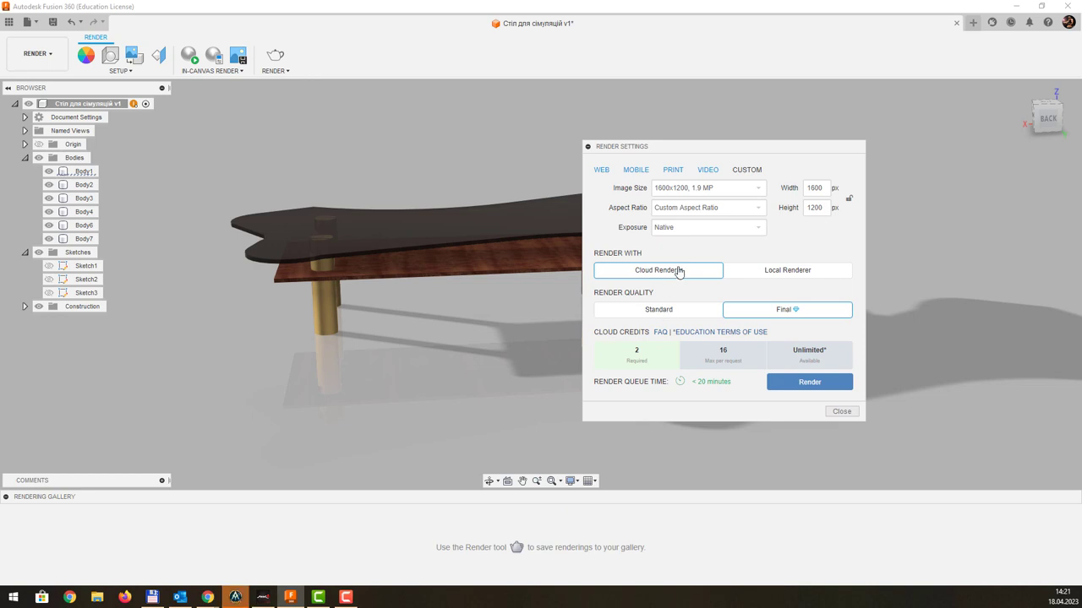
{"action": "left_click", "coordinate": [670, 309]}
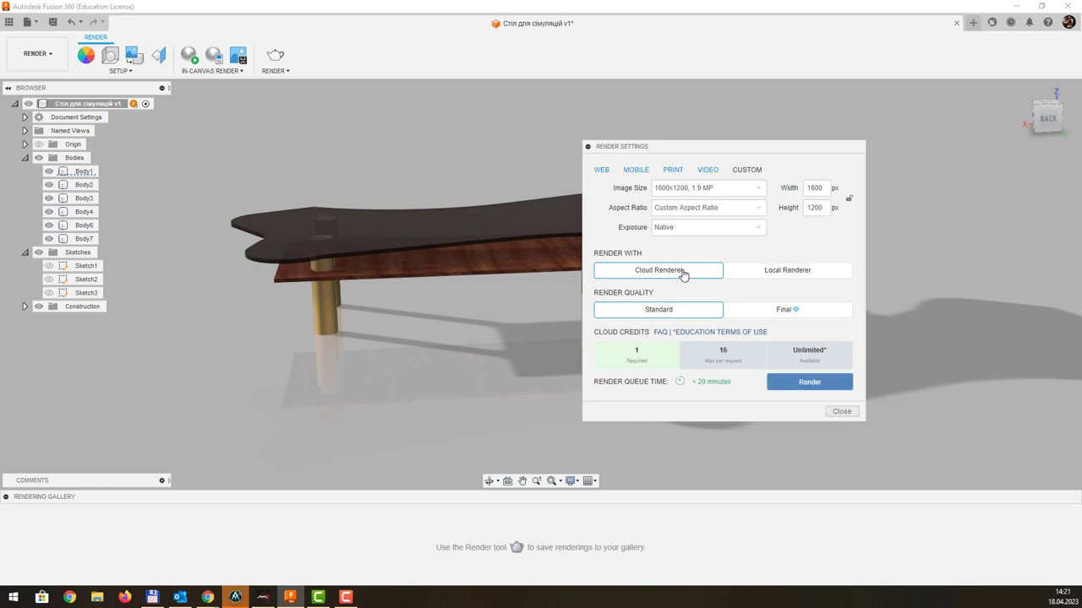
{"action": "left_click", "coordinate": [784, 385]}
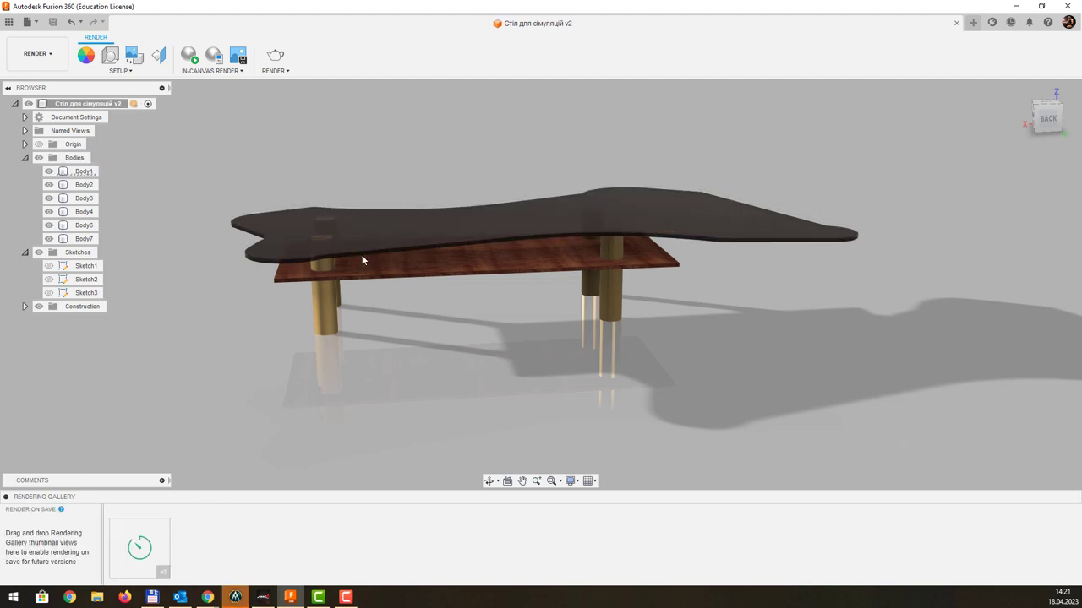
{"action": "left_click", "coordinate": [555, 205]}
{"action": "left_click", "coordinate": [352, 414]}
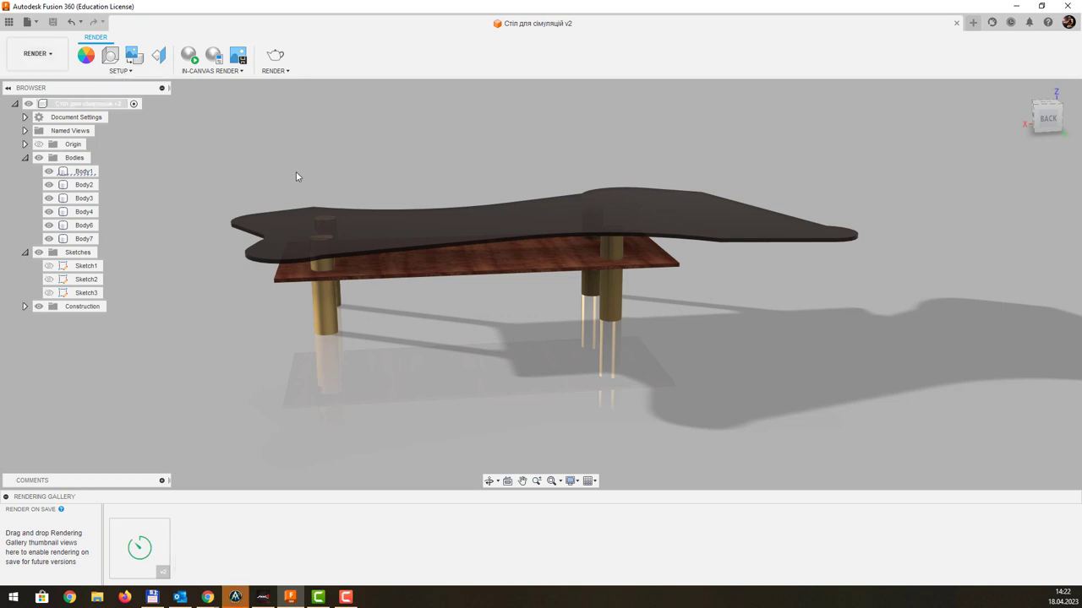
{"action": "left_click", "coordinate": [716, 210]}
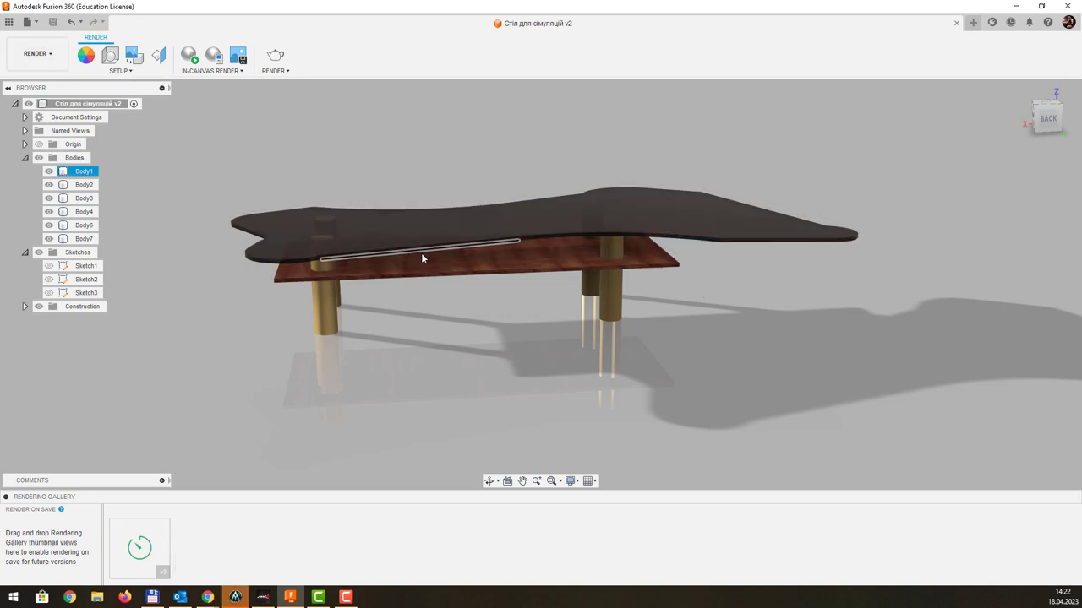
{"action": "key", "text": "Escape"}
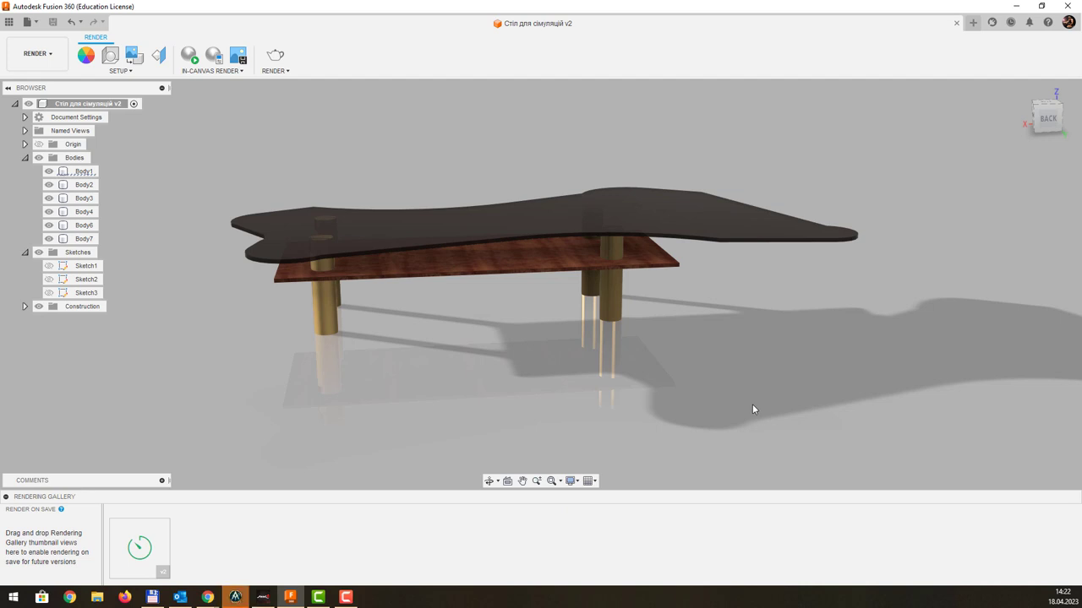
{"action": "left_click", "coordinate": [565, 245]}
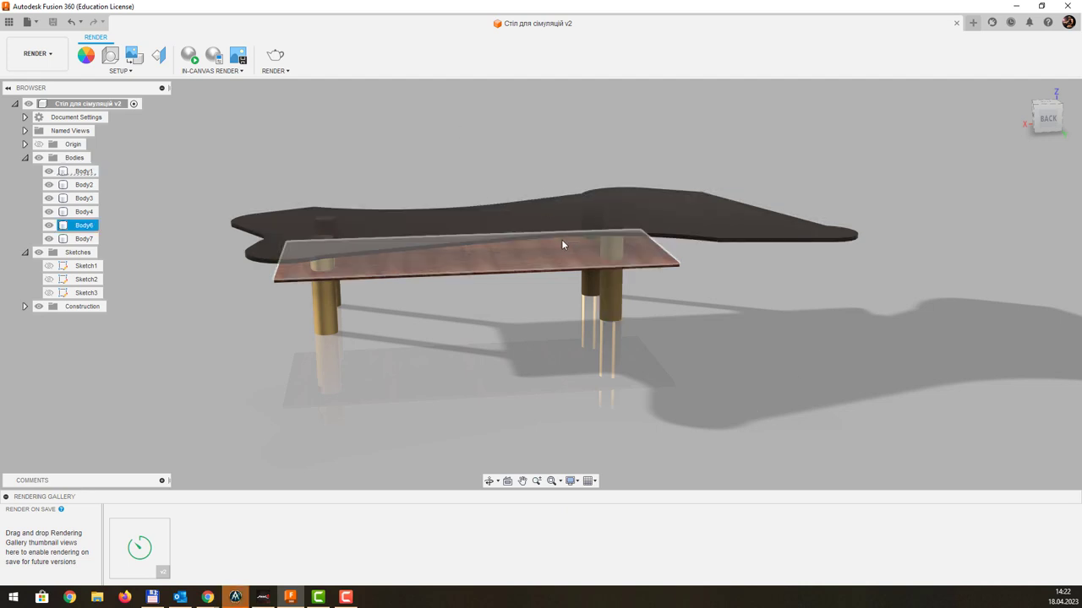
- Deselect the middle shelf and switch to the Simulation workspace to choose Static Stress
{"action": "left_click", "coordinate": [262, 199]}
{"action": "left_click", "coordinate": [37, 53]}
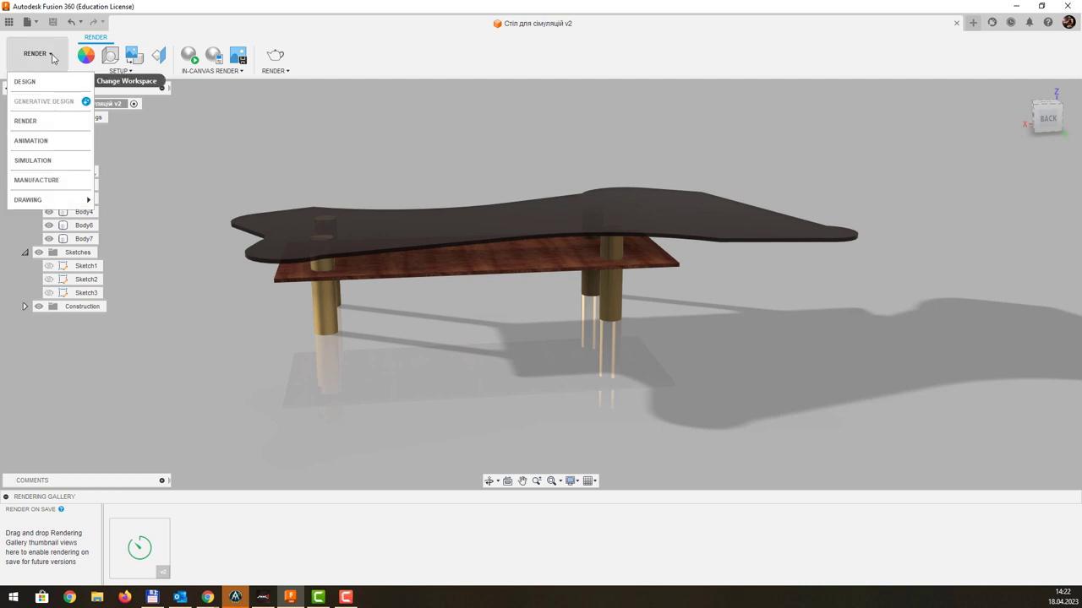
{"action": "left_click", "coordinate": [51, 163]}
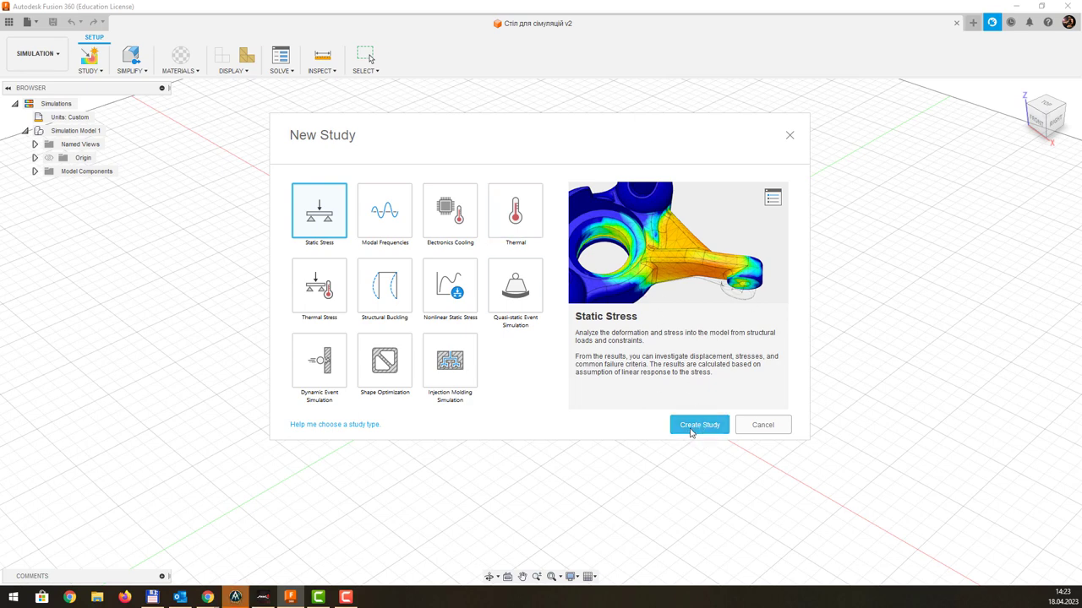
- Create the Static Stress study, Study 1, and confirm the cloud credits notice
{"action": "left_click", "coordinate": [696, 427]}
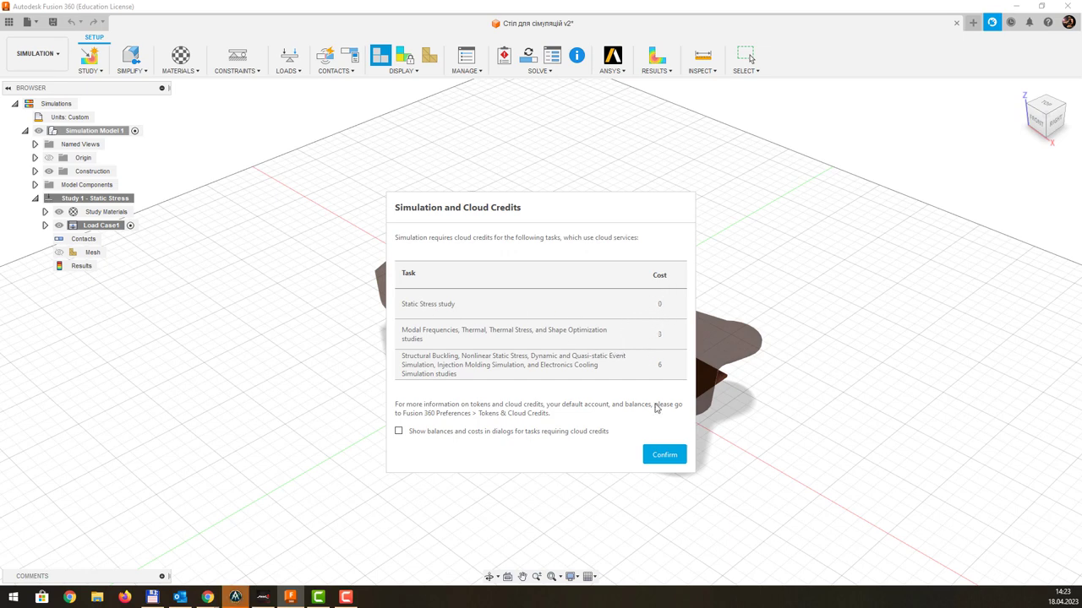
{"action": "left_click", "coordinate": [664, 457]}
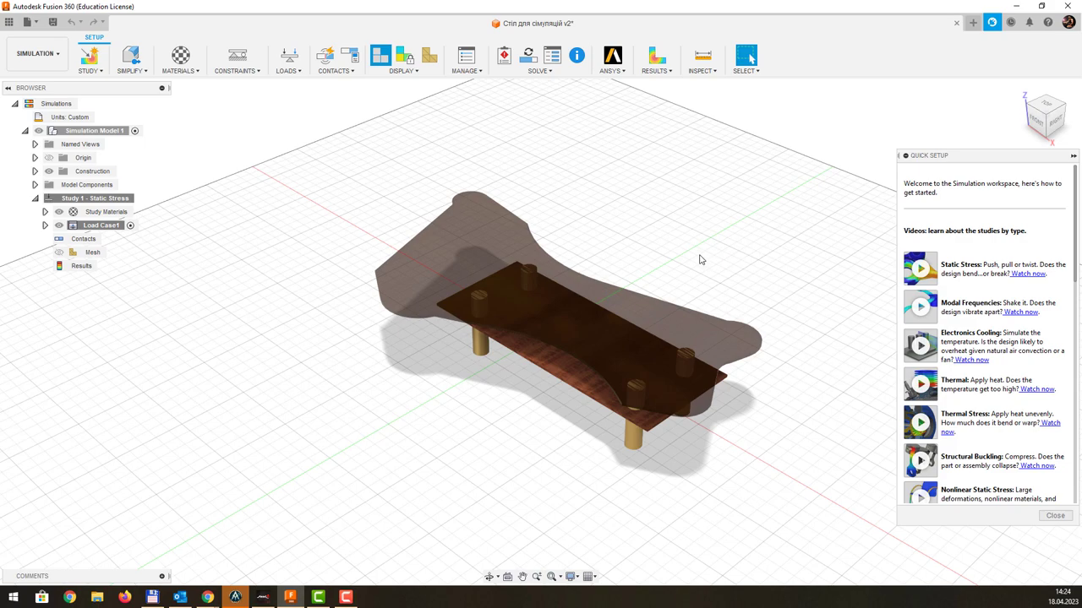
- Expand Load Case1 and Study Materials, then open Study Materials from a Brass entry
{"action": "mouse_move", "coordinate": [700, 260]}
{"action": "middle_mouse_down"}
{"action": "mouse_move", "coordinate": [733, 222]}
{"action": "mouse_move", "coordinate": [667, 248]}
{"action": "middle_mouse_up"}
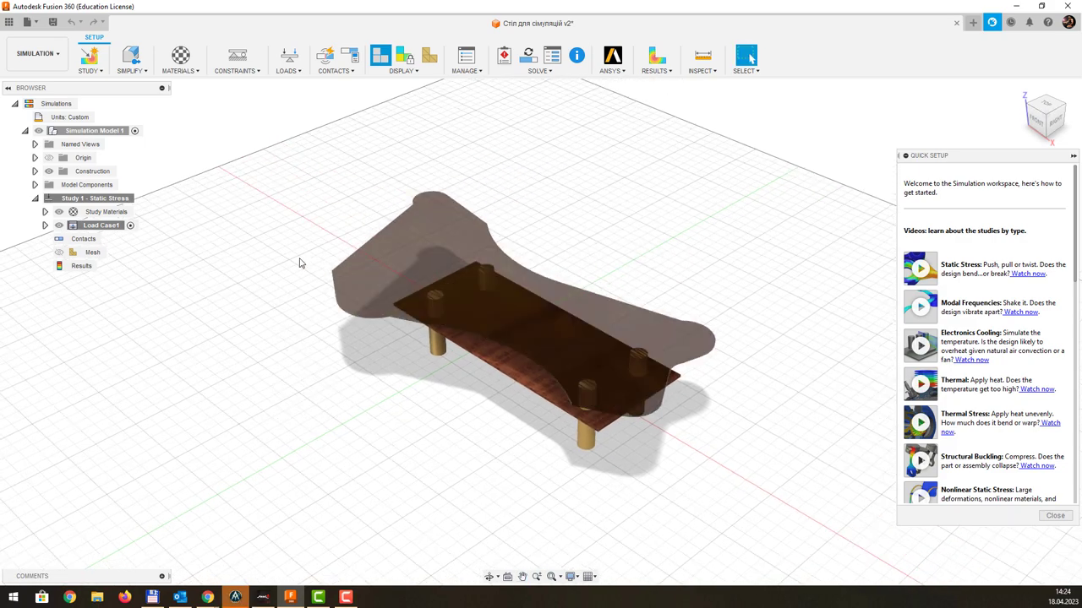
{"action": "left_click", "coordinate": [45, 225]}
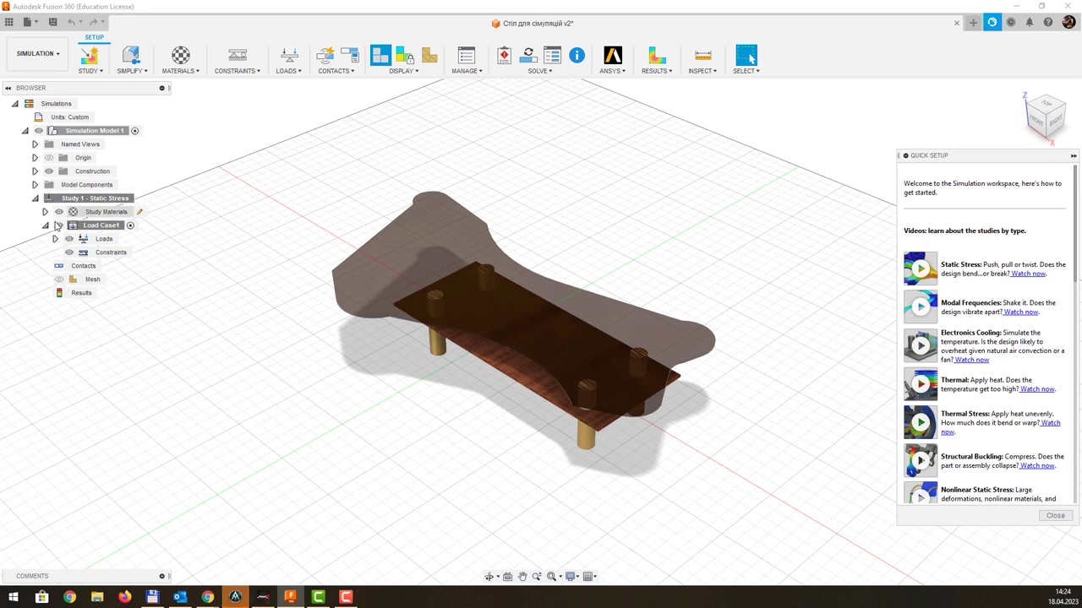
{"action": "left_click", "coordinate": [45, 212]}
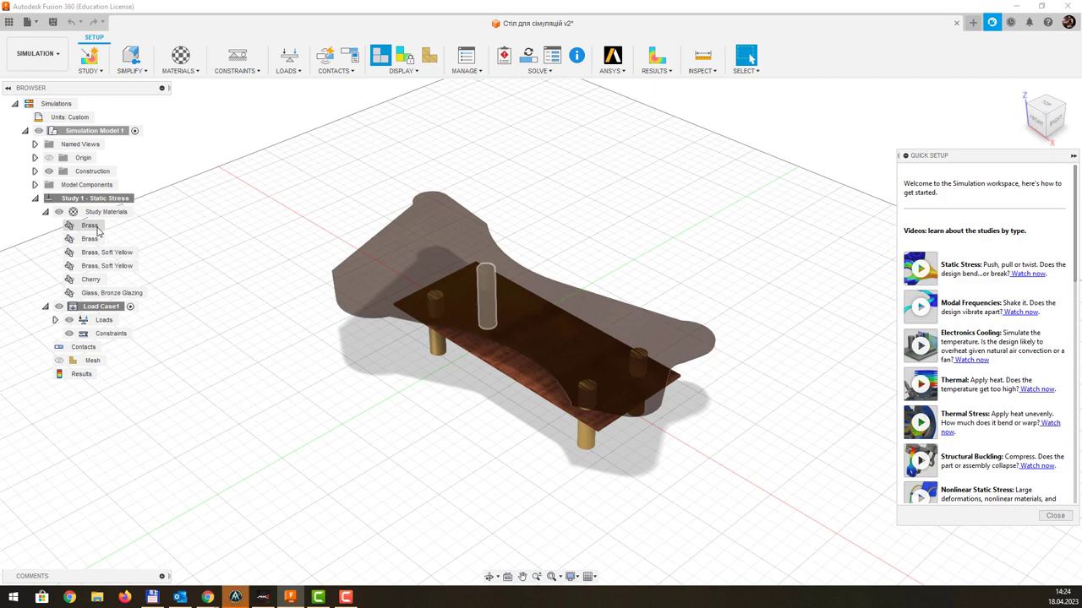
{"action": "left_click", "coordinate": [92, 226]}
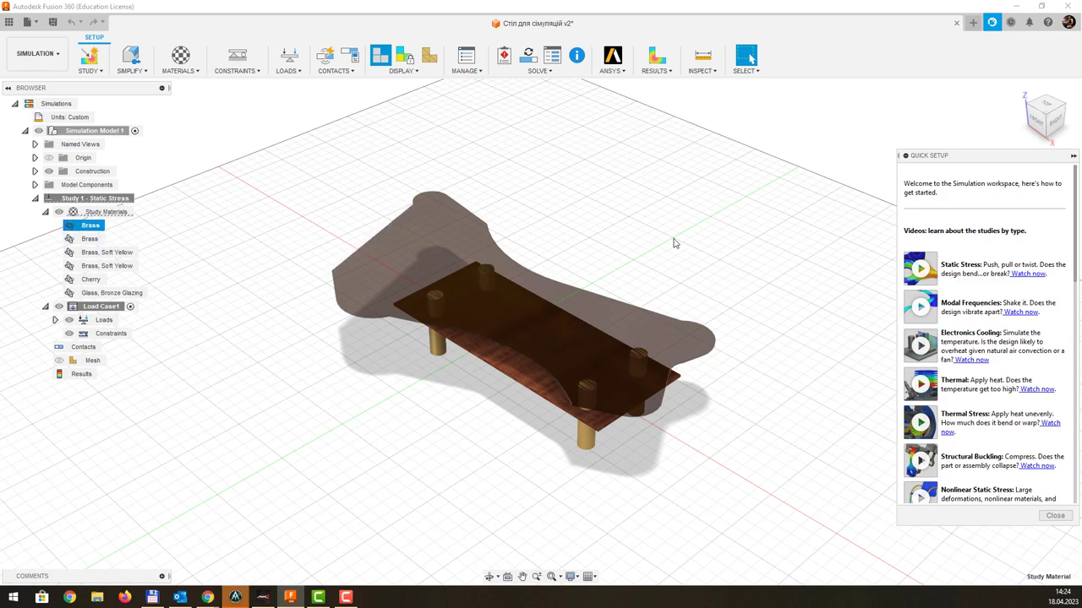
{"action": "mouse_move", "coordinate": [677, 244]}
{"action": "middle_mouse_down"}
{"action": "mouse_move", "coordinate": [676, 220]}
{"action": "mouse_move", "coordinate": [566, 241]}
{"action": "middle_mouse_up"}
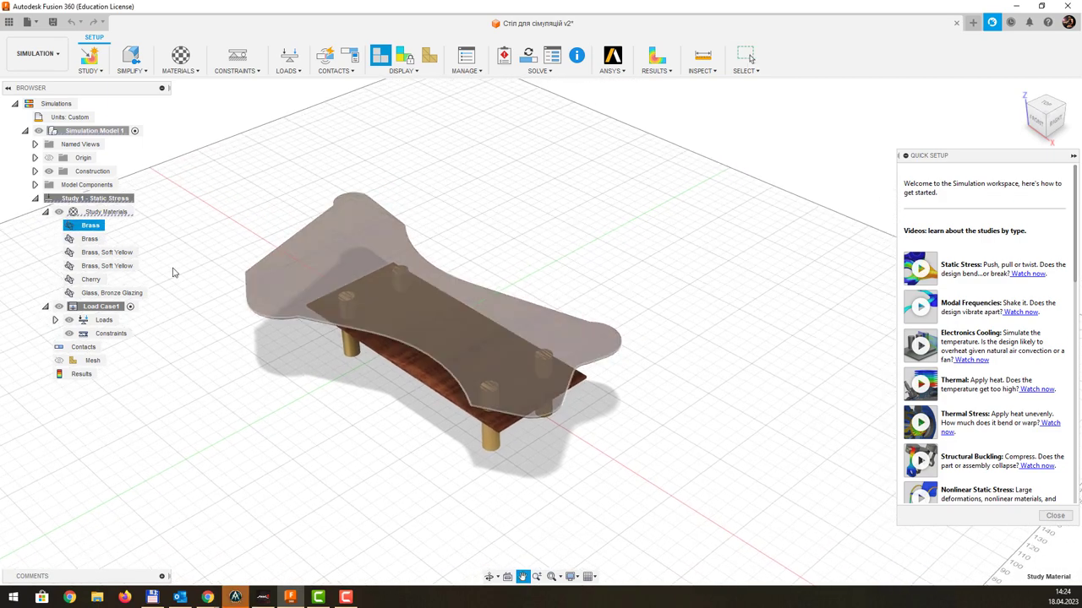
{"action": "left_click", "coordinate": [89, 239]}
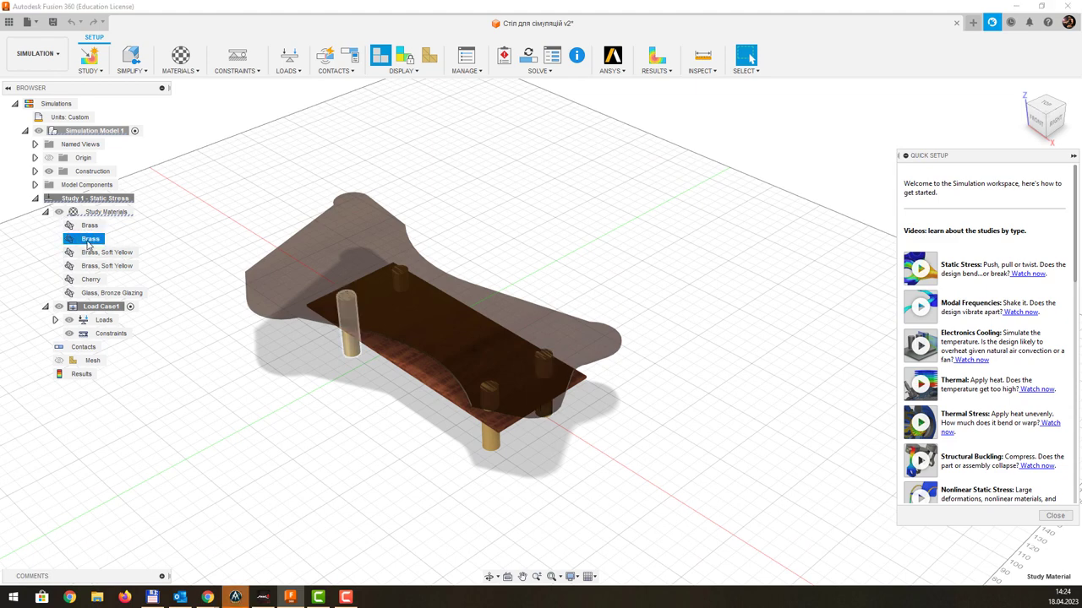
{"action": "right_click", "coordinate": [88, 244]}
{"action": "left_click", "coordinate": [120, 250]}
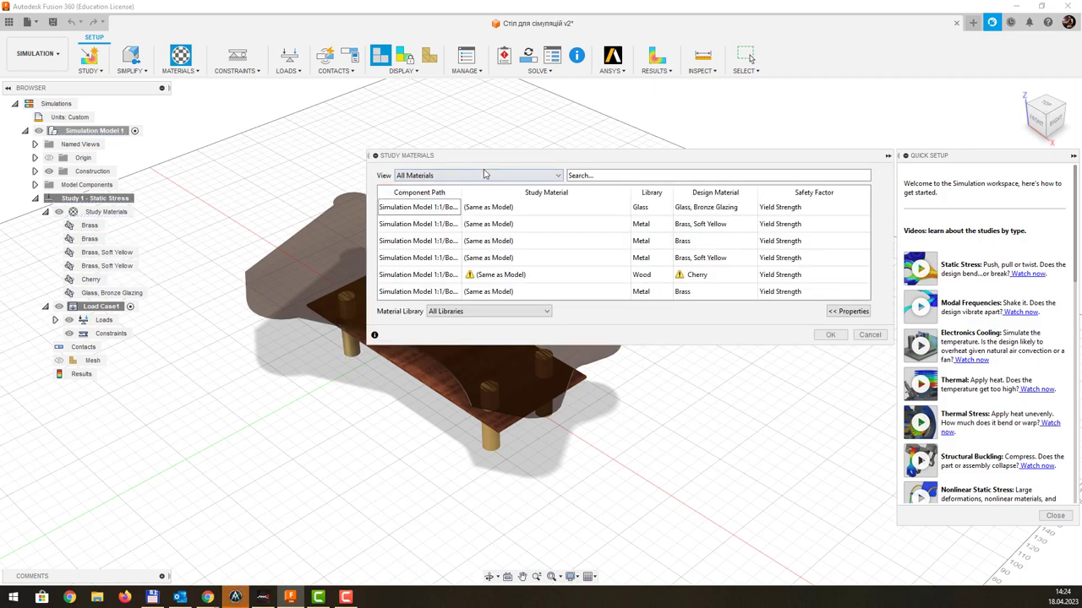
- Close the Study Materials table unchanged and look through the New Study options
{"action": "left_click_drag", "start_coordinate": [533, 155], "coordinate": [551, 133]}
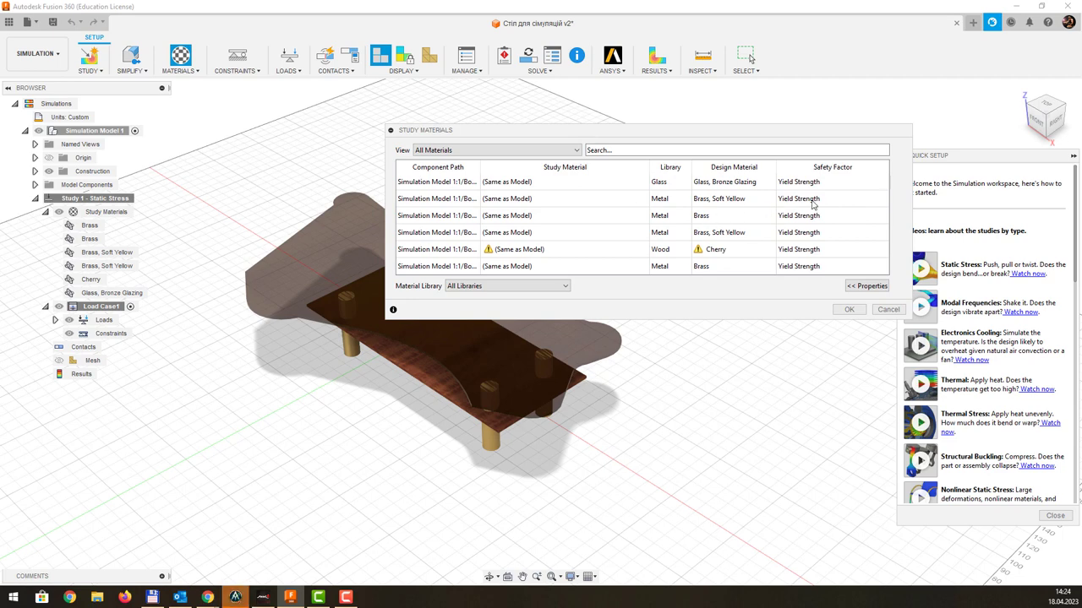
{"action": "left_click", "coordinate": [883, 309]}
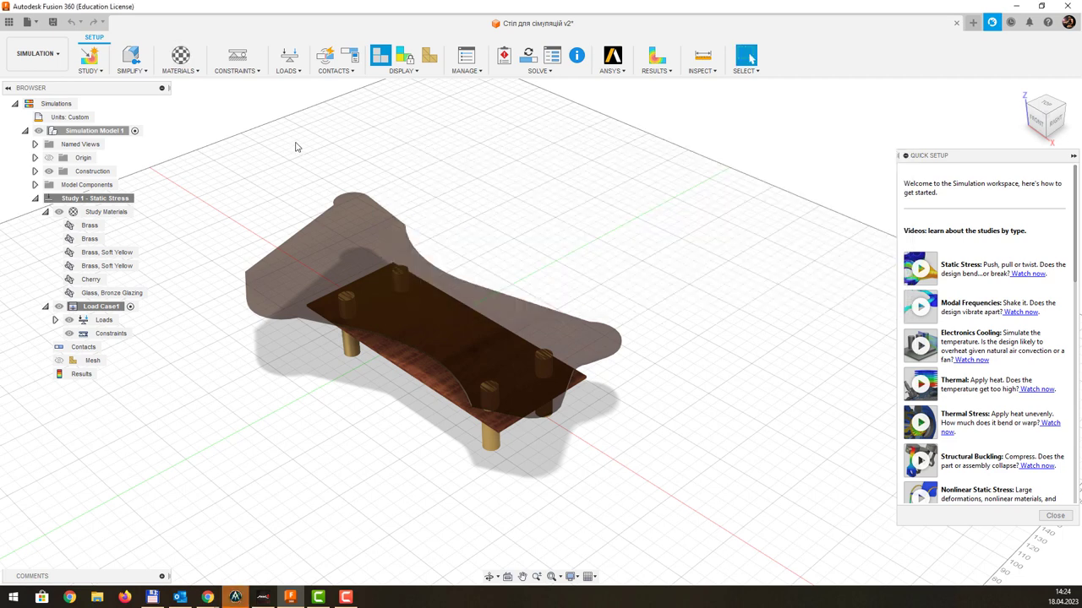
{"action": "left_click", "coordinate": [102, 73]}
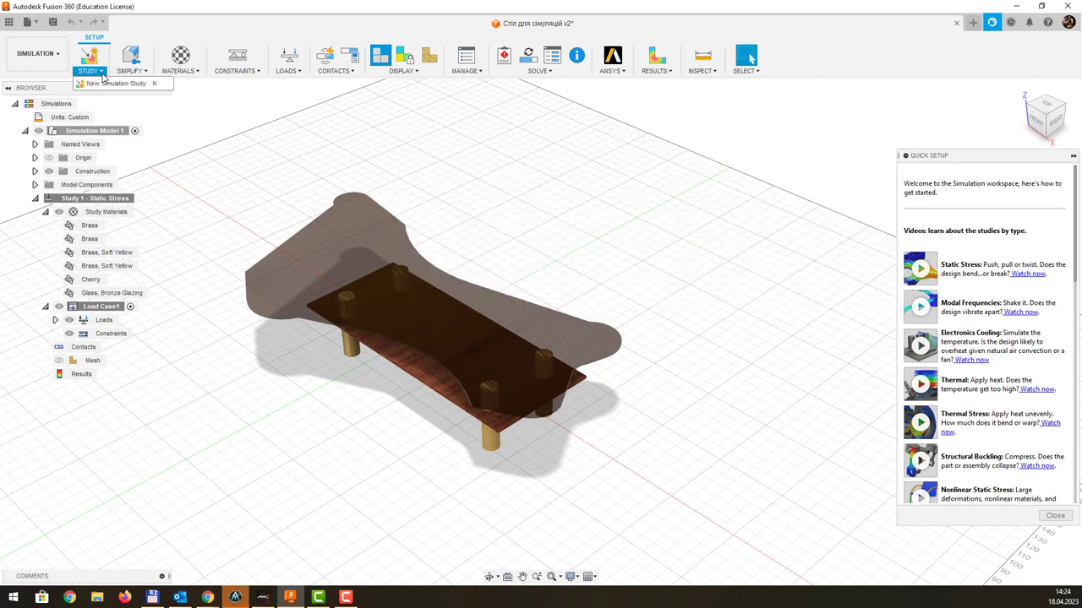
{"action": "left_click", "coordinate": [102, 74]}
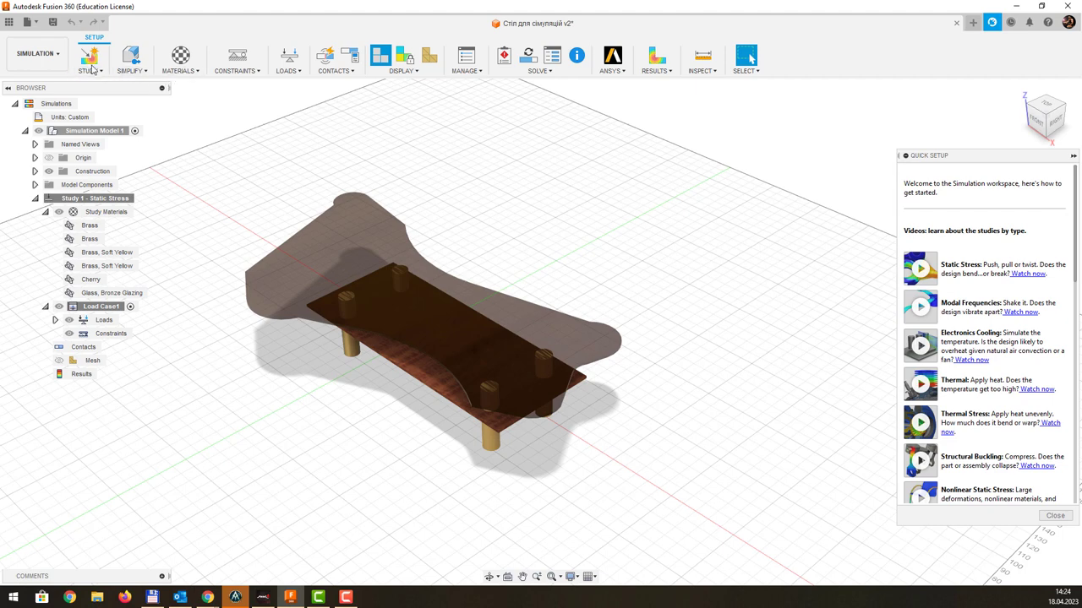
{"action": "left_click", "coordinate": [101, 76]}
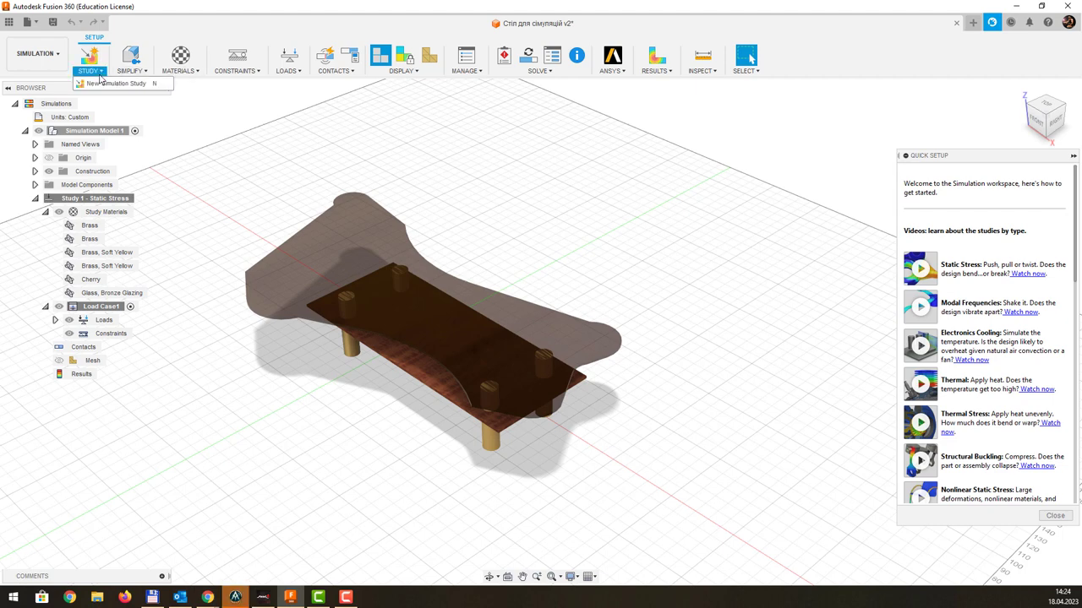
{"action": "left_click", "coordinate": [101, 76]}
- Reopen Study Materials from the MATERIALS menu and select the glass tabletop row
{"action": "left_click", "coordinate": [139, 72]}
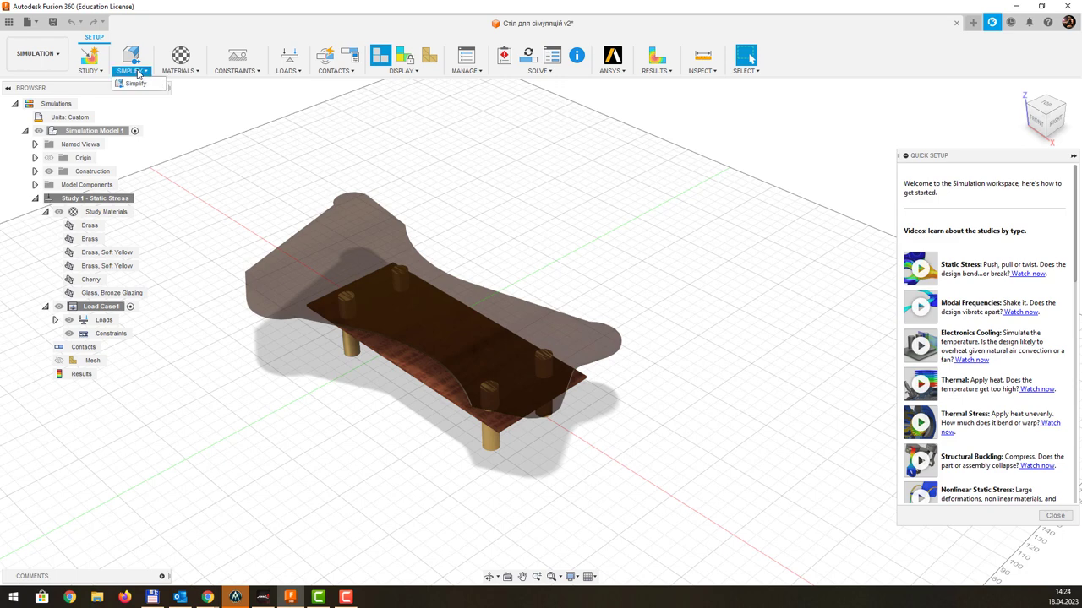
{"action": "left_click", "coordinate": [184, 72]}
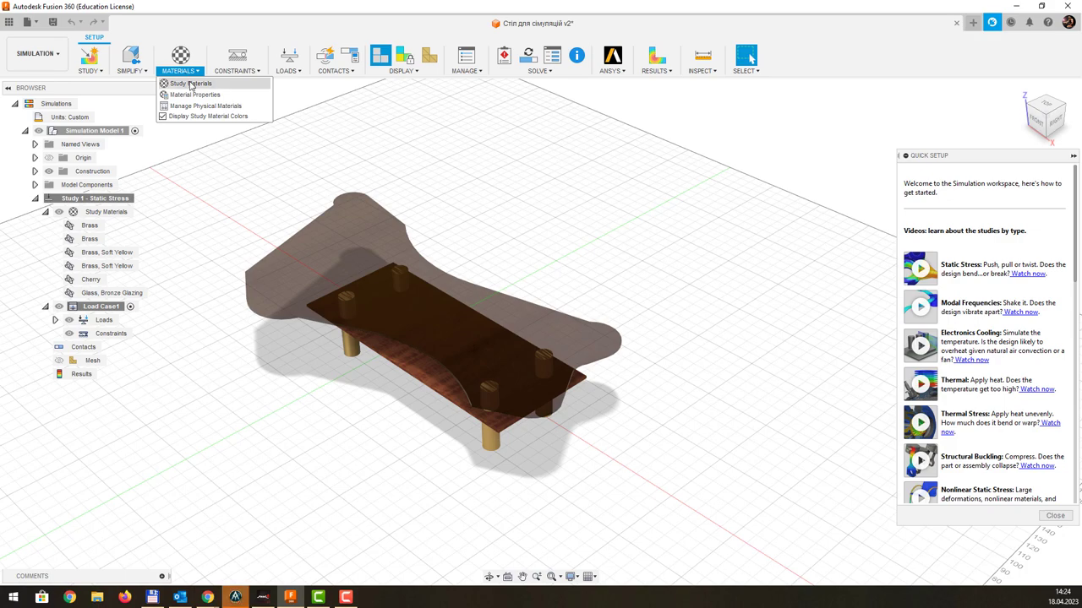
{"action": "left_click", "coordinate": [190, 82]}
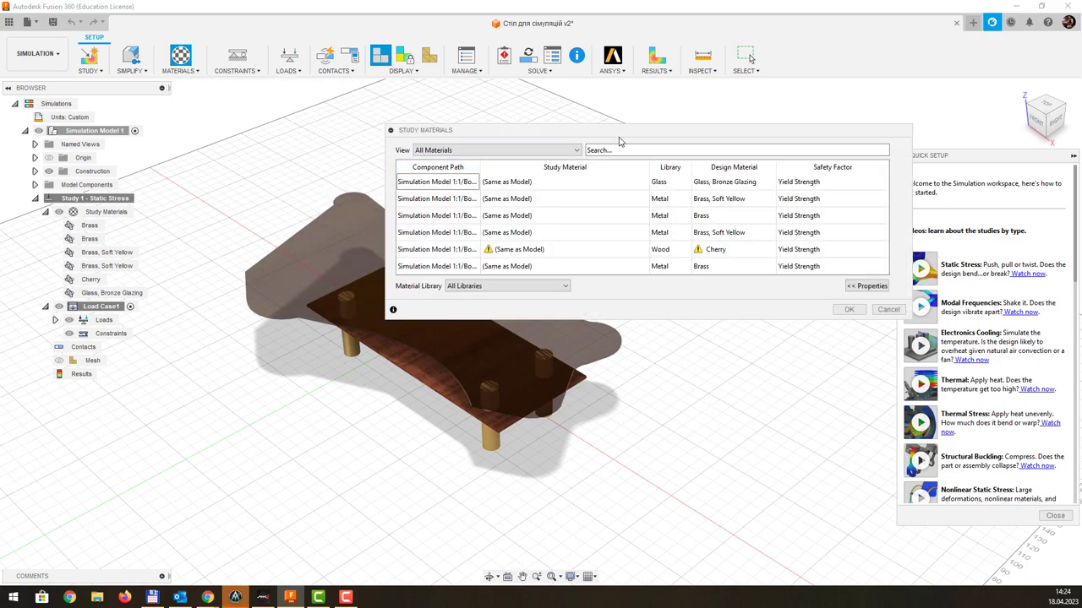
{"action": "left_click_drag", "start_coordinate": [620, 141], "coordinate": [701, 128]}
{"action": "left_click", "coordinate": [528, 172]}
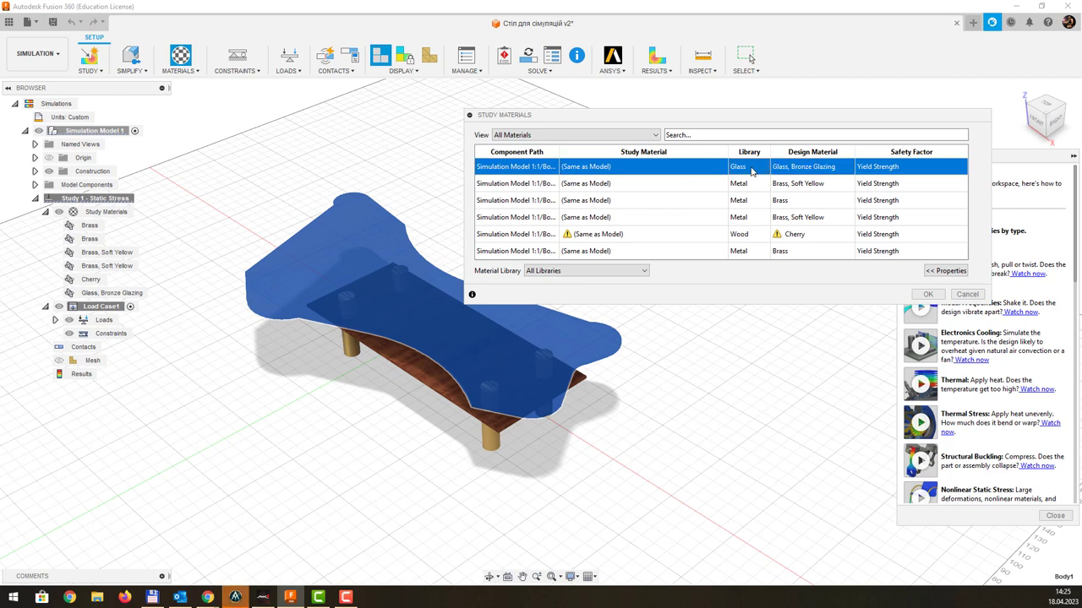
- Choose Glass, Bronze Glazing from the first row's Study Material dropdown
{"action": "left_click", "coordinate": [674, 172]}
{"action": "left_click", "coordinate": [723, 168]}
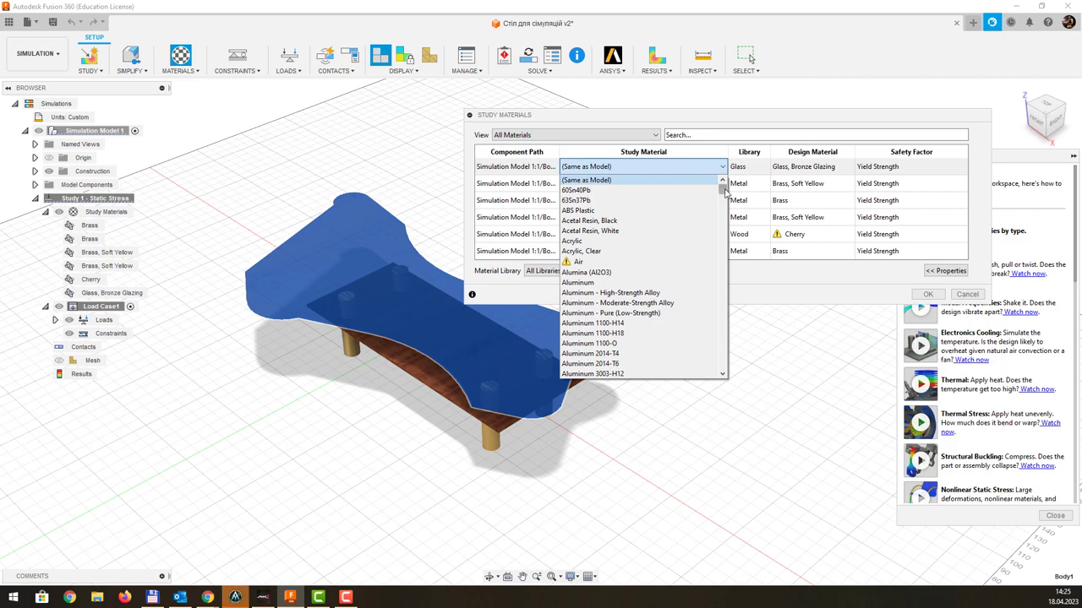
{"action": "mouse_move", "coordinate": [723, 189]}
{"action": "left_mouse_down"}
{"action": "mouse_move", "coordinate": [732, 375]}
{"action": "mouse_move", "coordinate": [712, 188]}
{"action": "left_mouse_up"}
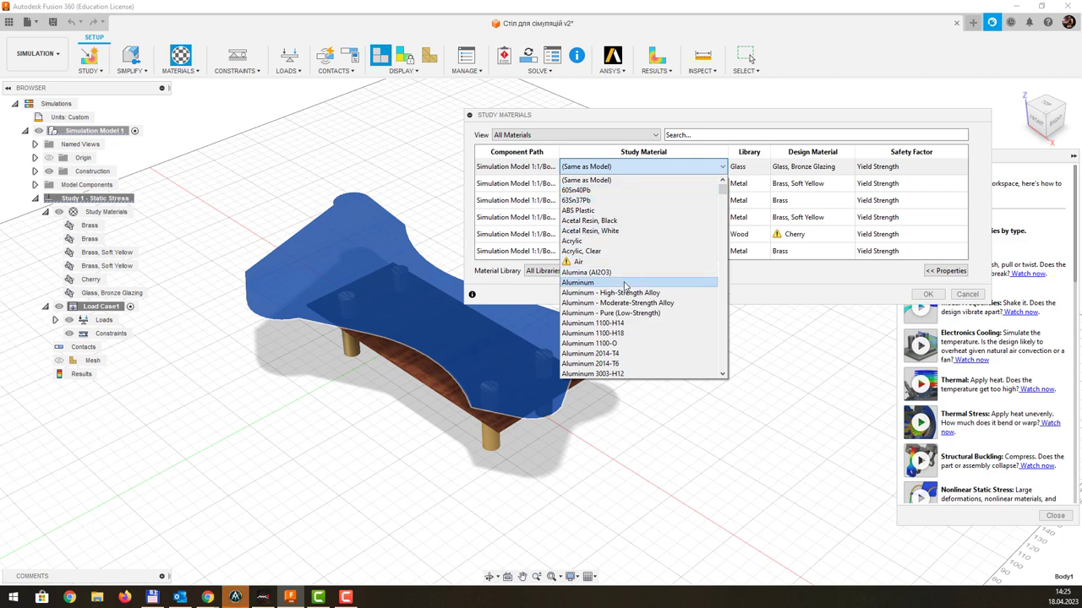
{"action": "scroll", "coordinate": [628, 291], "scroll_direction": "down", "scroll_amount": 3}
{"action": "scroll", "coordinate": [630, 287], "scroll_direction": "down", "scroll_amount": 3}
{"action": "scroll", "coordinate": [647, 273], "scroll_direction": "down", "scroll_amount": 5}
{"action": "scroll", "coordinate": [649, 267], "scroll_direction": "down", "scroll_amount": 6}
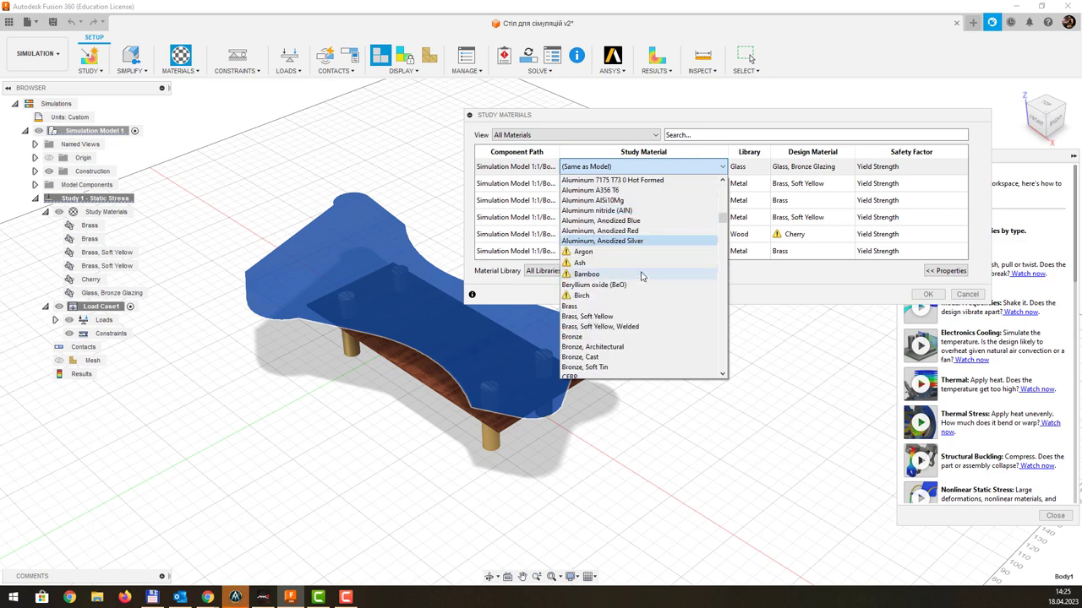
{"action": "scroll", "coordinate": [644, 257], "scroll_direction": "down", "scroll_amount": 5}
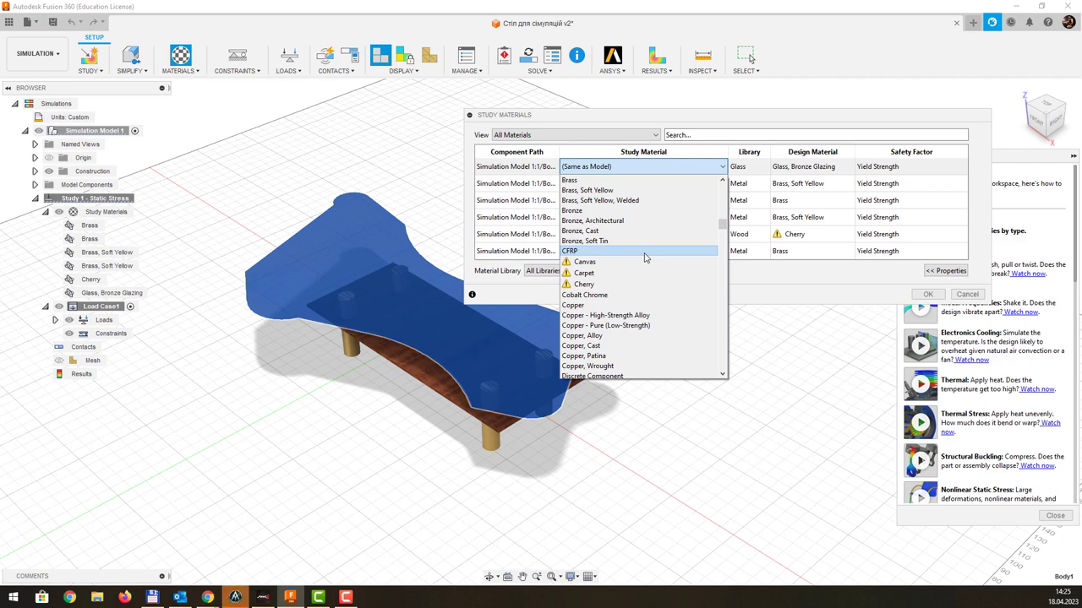
{"action": "scroll", "coordinate": [644, 256], "scroll_direction": "down", "scroll_amount": 7}
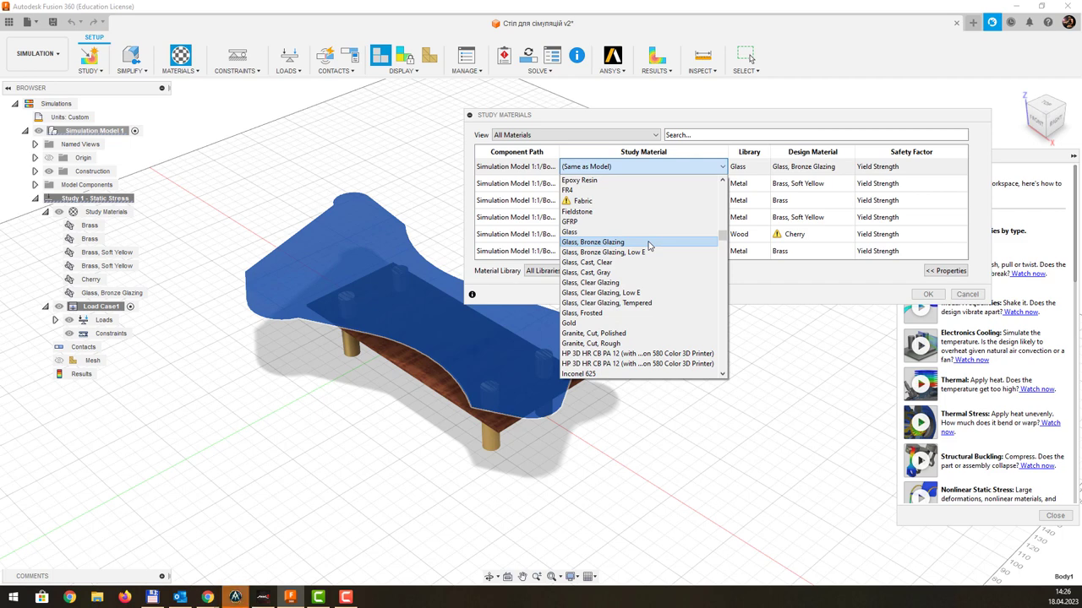
{"action": "left_click", "coordinate": [649, 246]}
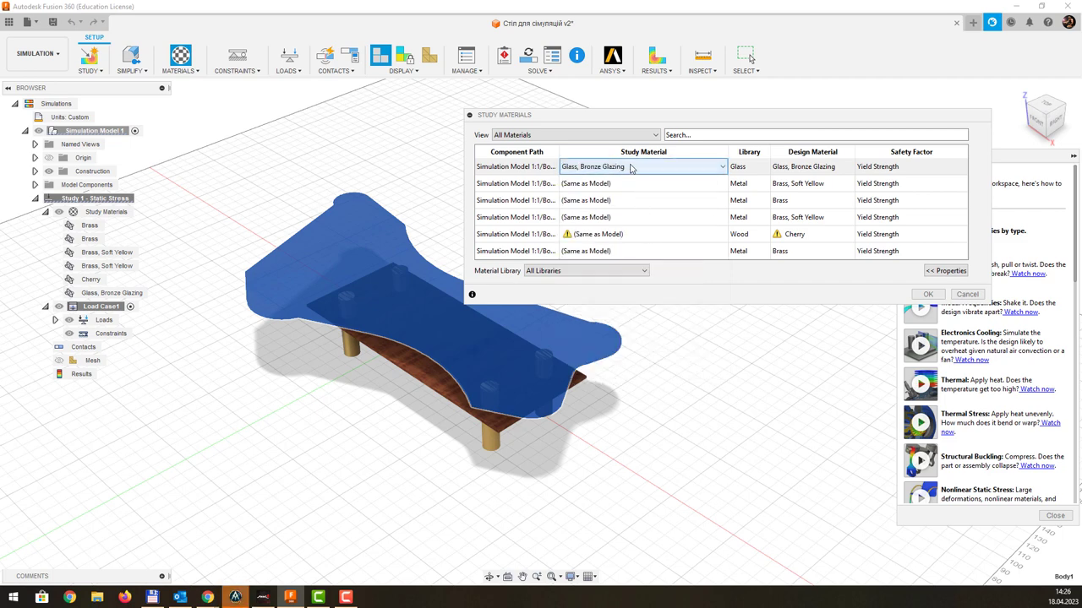
- Set rows 2, 3 and 4 (the brass legs) to Aluminum 1100-H14 study material
{"action": "mouse_move", "coordinate": [642, 184]}
{"action": "left_click", "coordinate": [619, 187]}
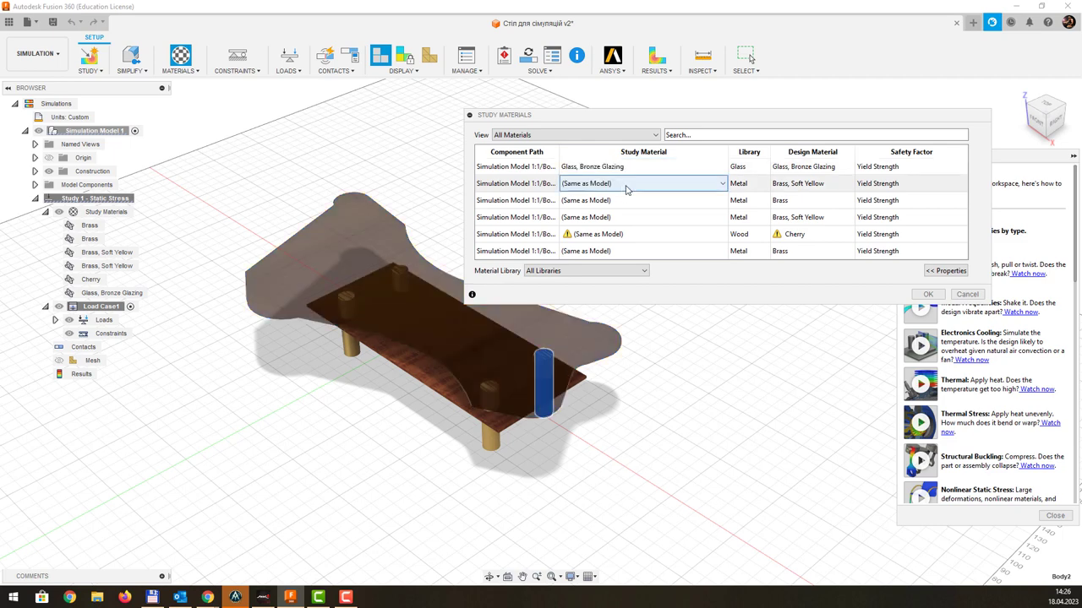
{"action": "left_click", "coordinate": [627, 189]}
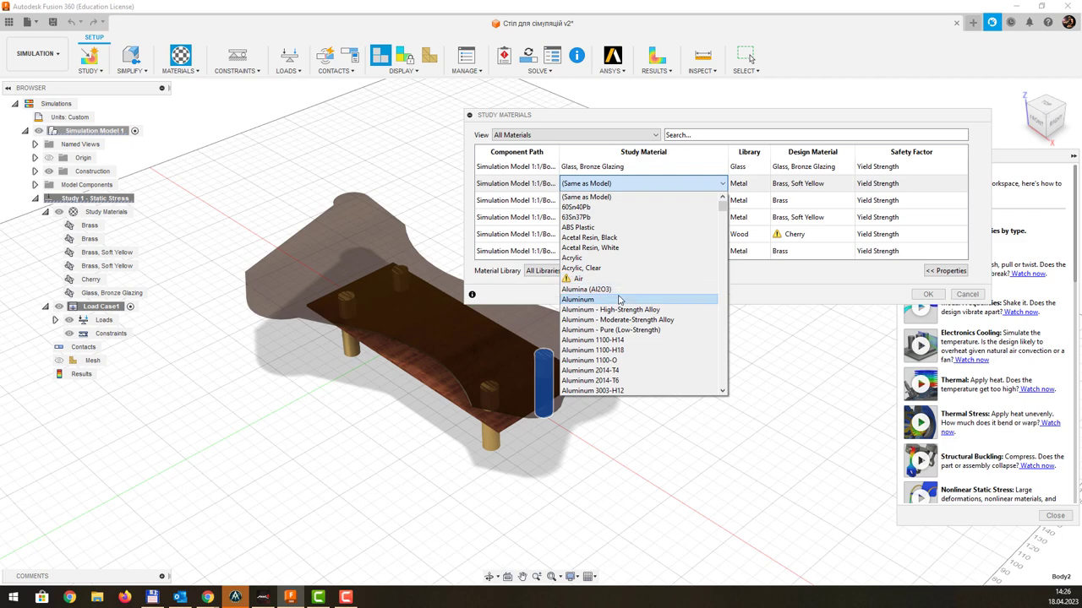
{"action": "left_click", "coordinate": [621, 340]}
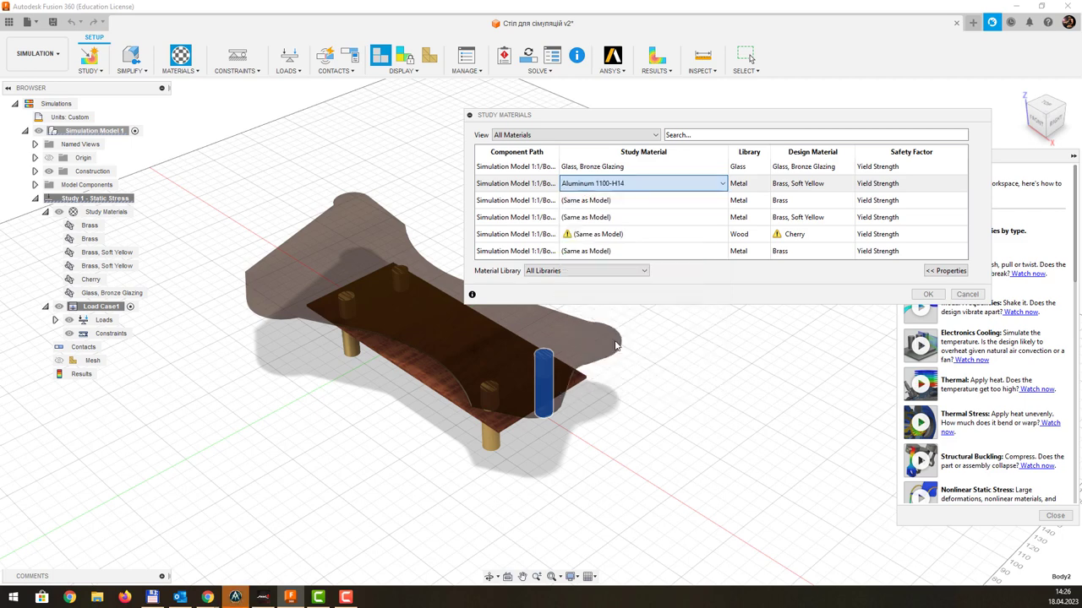
{"action": "left_click", "coordinate": [626, 200]}
{"action": "left_click", "coordinate": [627, 200]}
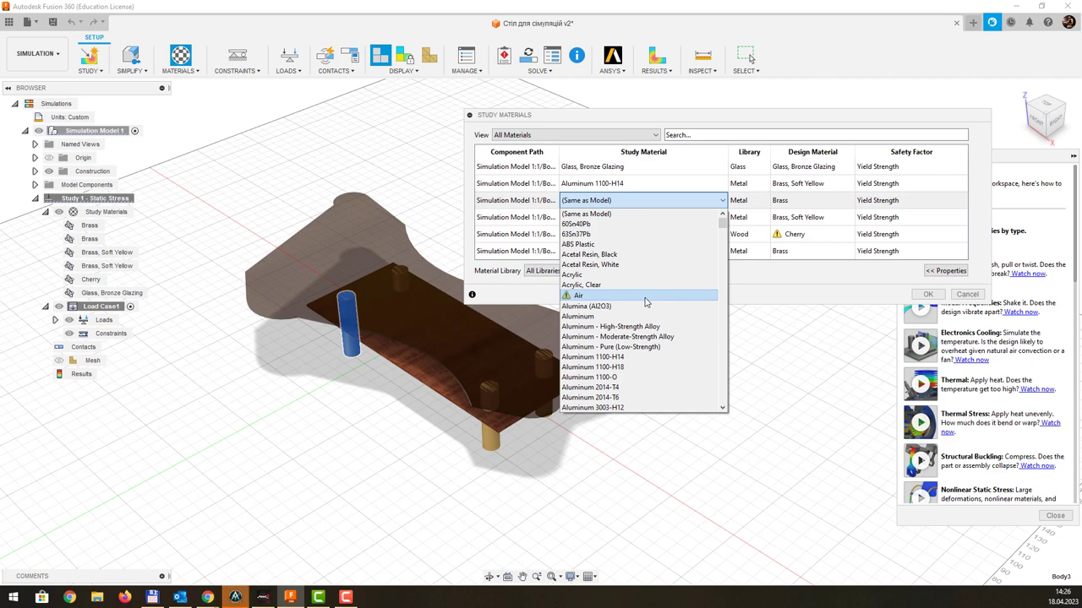
{"action": "left_click", "coordinate": [645, 356]}
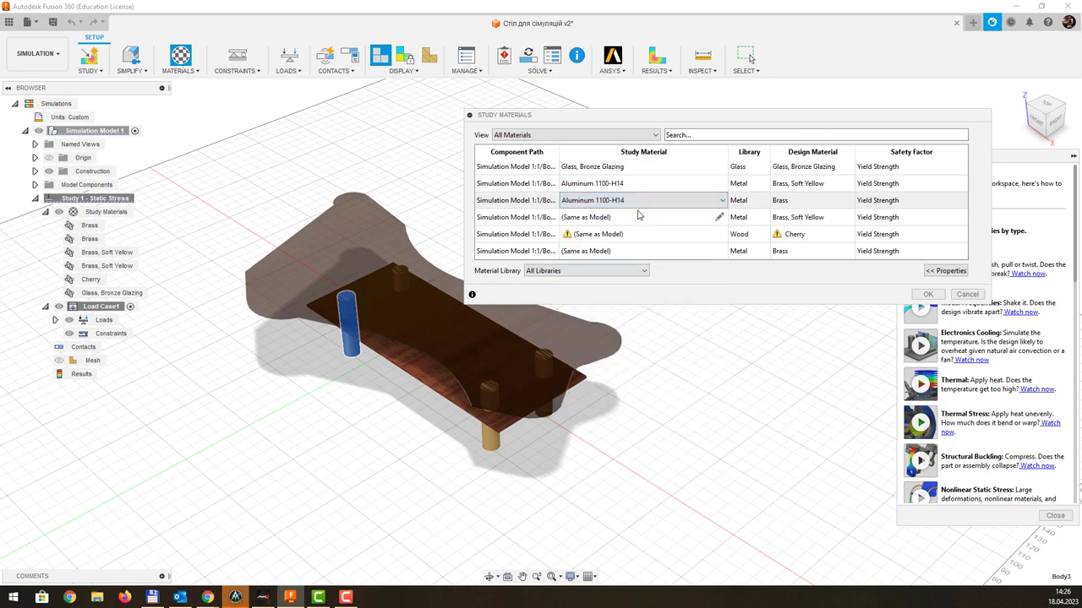
{"action": "left_click", "coordinate": [638, 215]}
{"action": "left_click", "coordinate": [640, 217]}
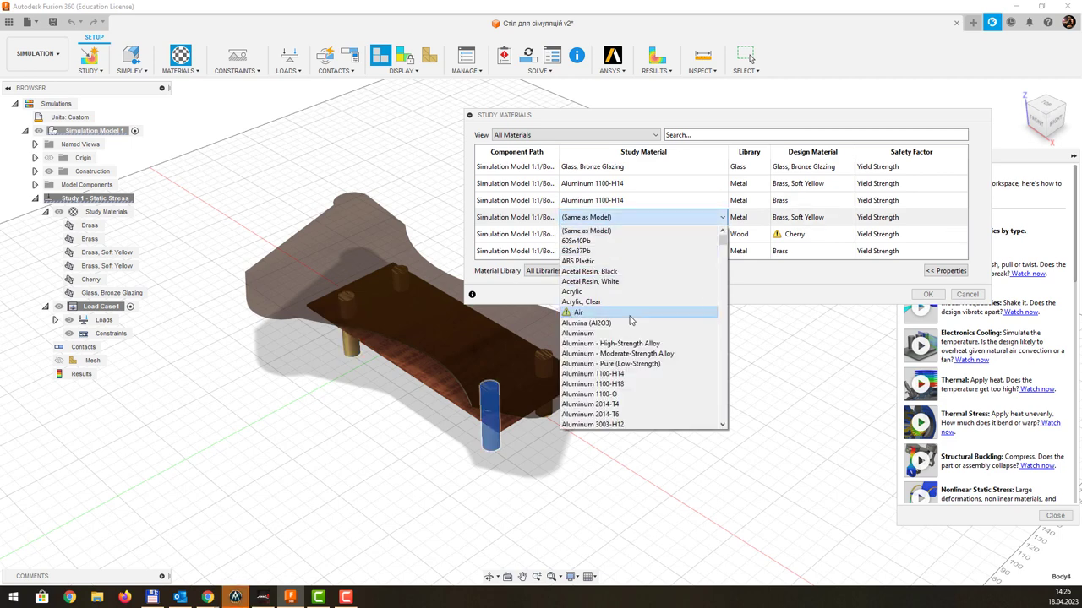
{"action": "left_click", "coordinate": [632, 375]}
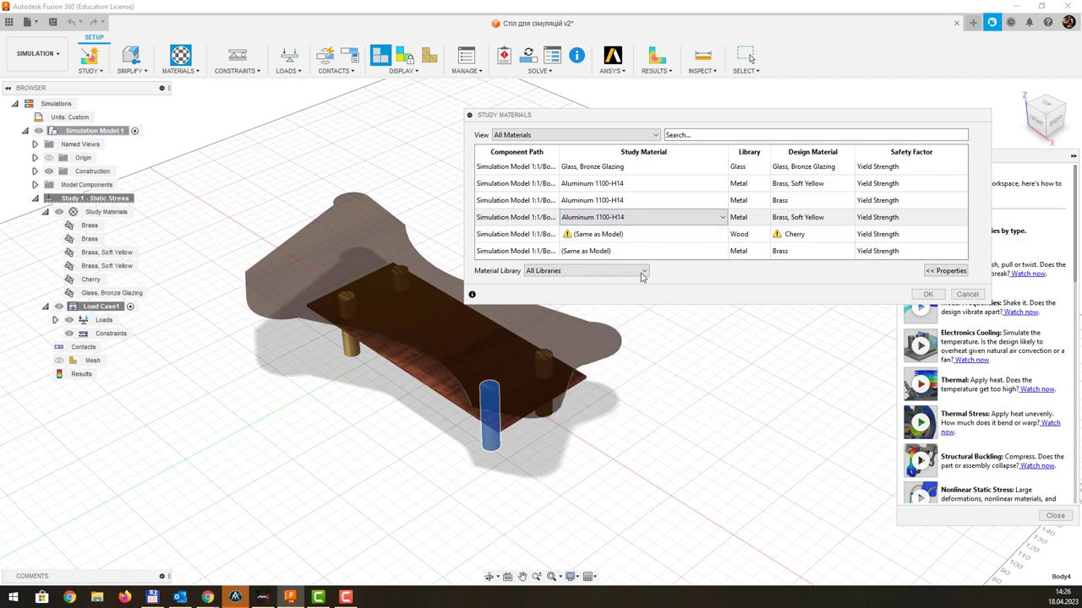
{"action": "left_click", "coordinate": [640, 235]}
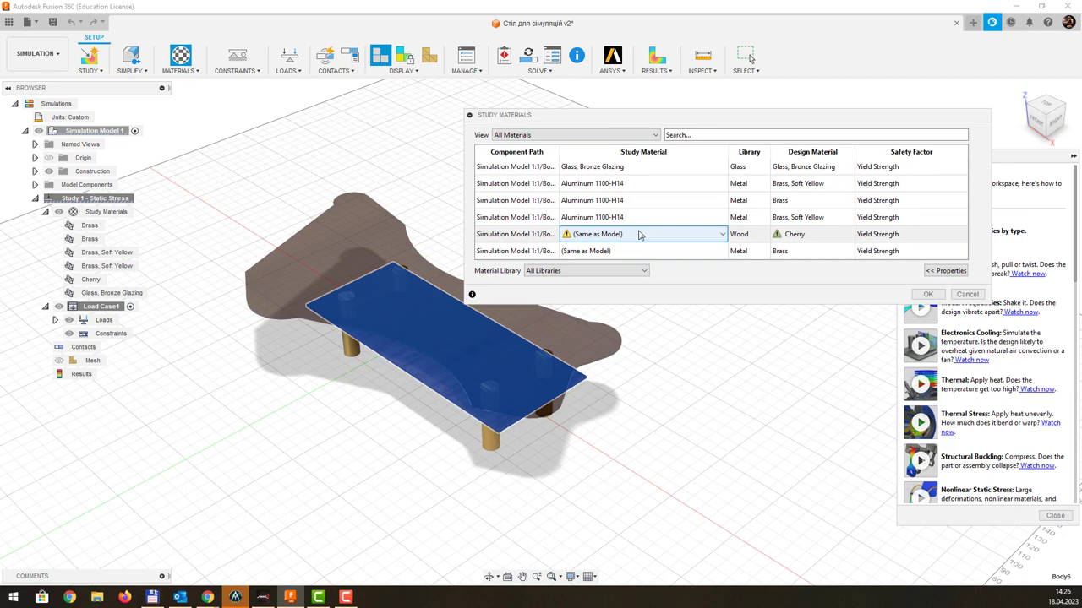
- Change the cherry tabletop's study material to Wood and display its properties (12.07 GPa Young's modulus)
{"action": "left_click", "coordinate": [639, 235]}
{"action": "scroll", "coordinate": [672, 316], "scroll_direction": "down", "scroll_amount": 5}
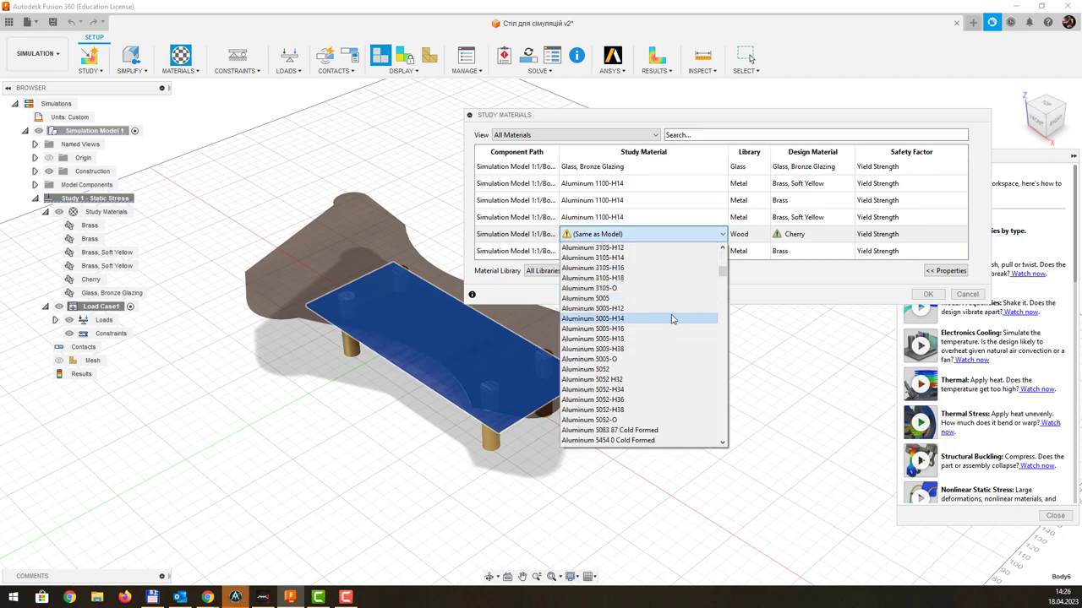
{"action": "scroll", "coordinate": [674, 323], "scroll_direction": "down", "scroll_amount": 5}
{"action": "scroll", "coordinate": [672, 321], "scroll_direction": "down", "scroll_amount": 5}
{"action": "scroll", "coordinate": [661, 325], "scroll_direction": "down", "scroll_amount": 5}
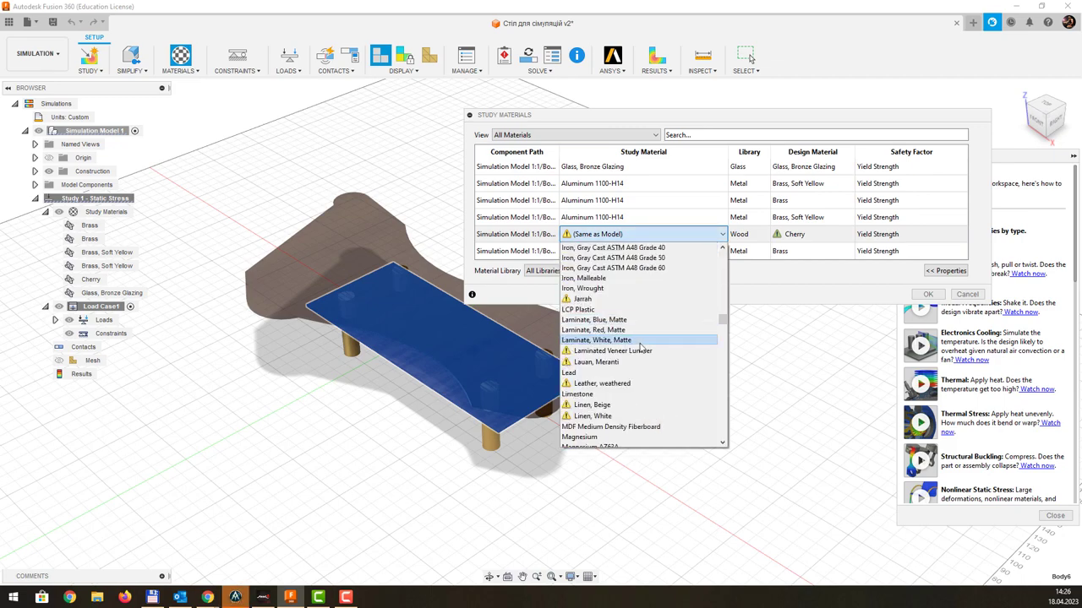
{"action": "scroll", "coordinate": [640, 352], "scroll_direction": "down", "scroll_amount": 3}
{"action": "scroll", "coordinate": [662, 377], "scroll_direction": "down", "scroll_amount": 3}
{"action": "scroll", "coordinate": [678, 394], "scroll_direction": "down", "scroll_amount": 3}
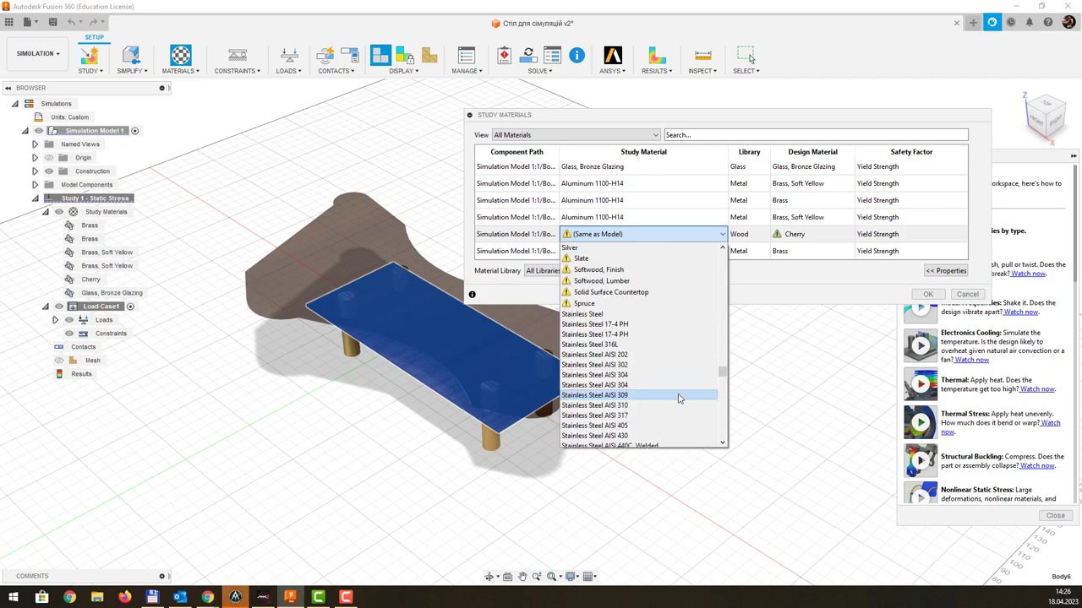
{"action": "scroll", "coordinate": [675, 414], "scroll_direction": "down", "scroll_amount": 3}
{"action": "scroll", "coordinate": [673, 414], "scroll_direction": "down", "scroll_amount": 3}
{"action": "scroll", "coordinate": [668, 417], "scroll_direction": "down", "scroll_amount": 5}
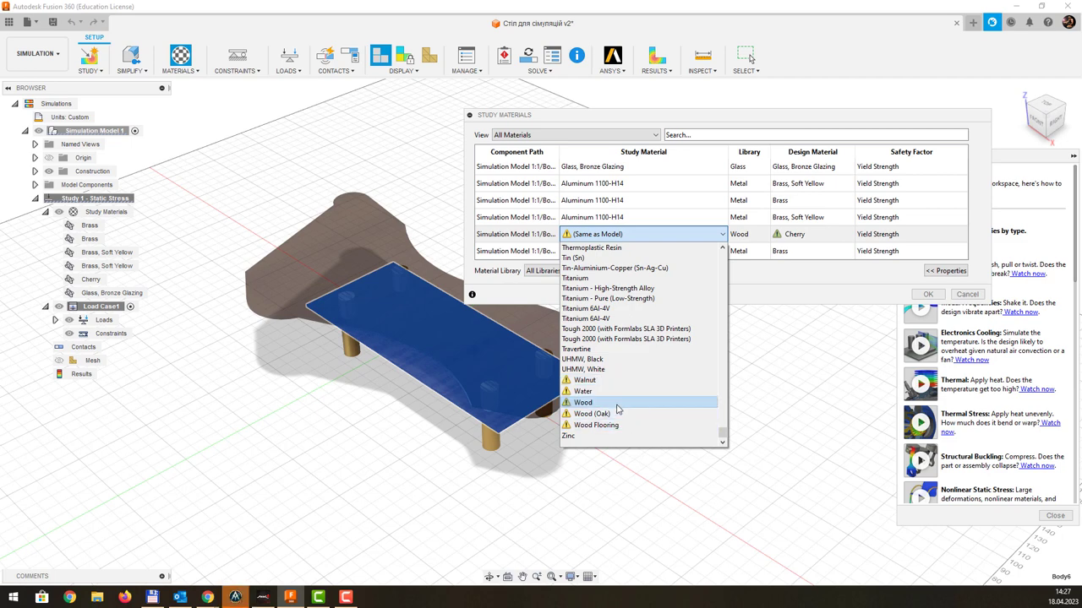
{"action": "left_click", "coordinate": [616, 405]}
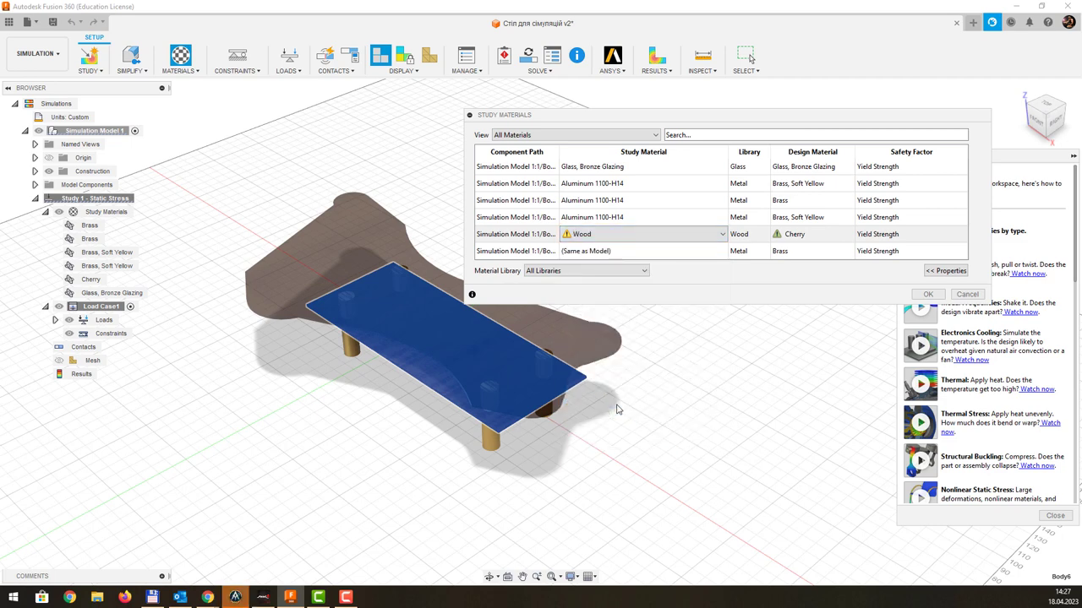
{"action": "left_click", "coordinate": [936, 276]}
{"action": "left_click", "coordinate": [935, 273]}
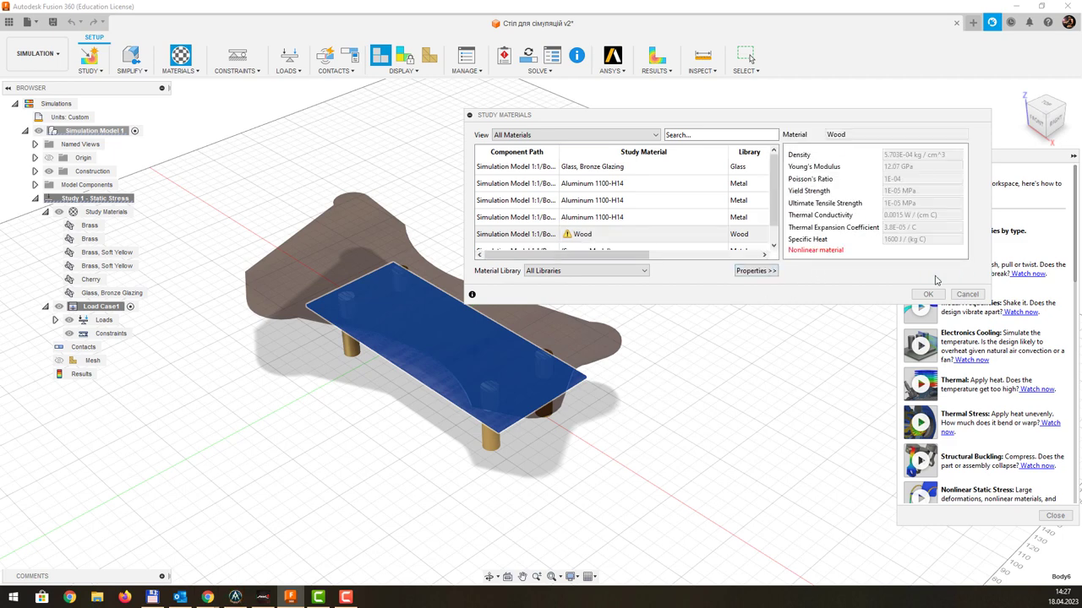
- Keep Wood on the tabletop and set the last leg's study material to Aluminum 1100-H14
{"action": "left_click", "coordinate": [628, 235]}
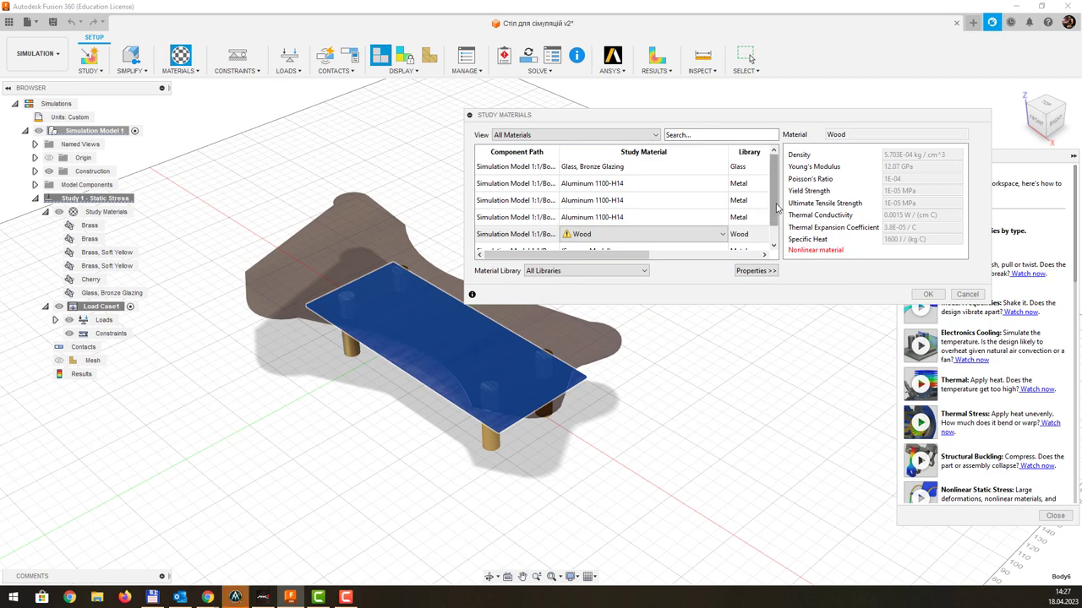
{"action": "left_click", "coordinate": [777, 230]}
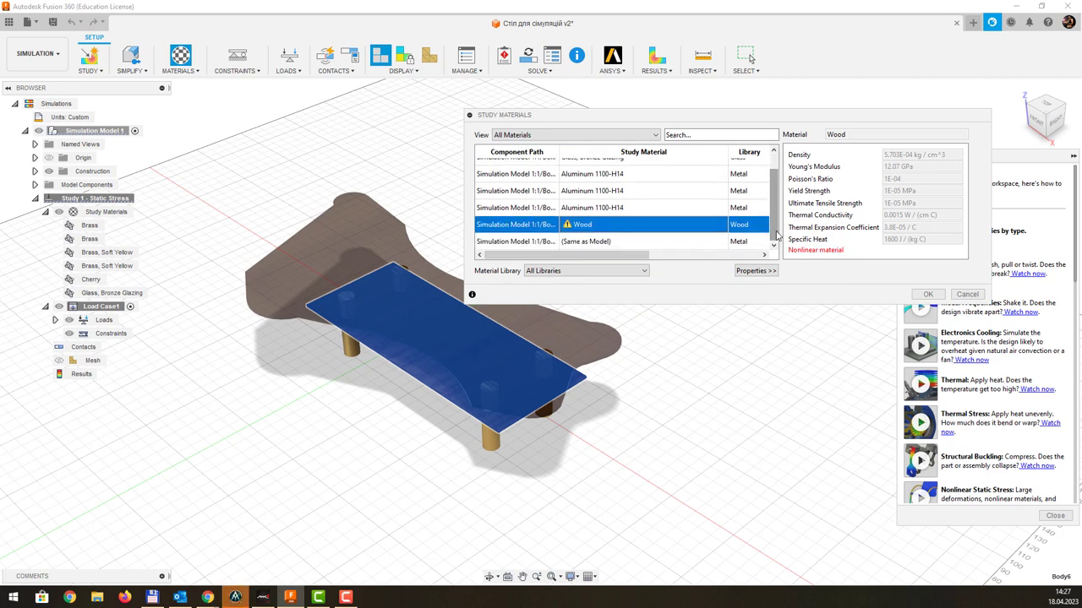
{"action": "mouse_move", "coordinate": [642, 224]}
{"action": "left_click", "coordinate": [618, 245]}
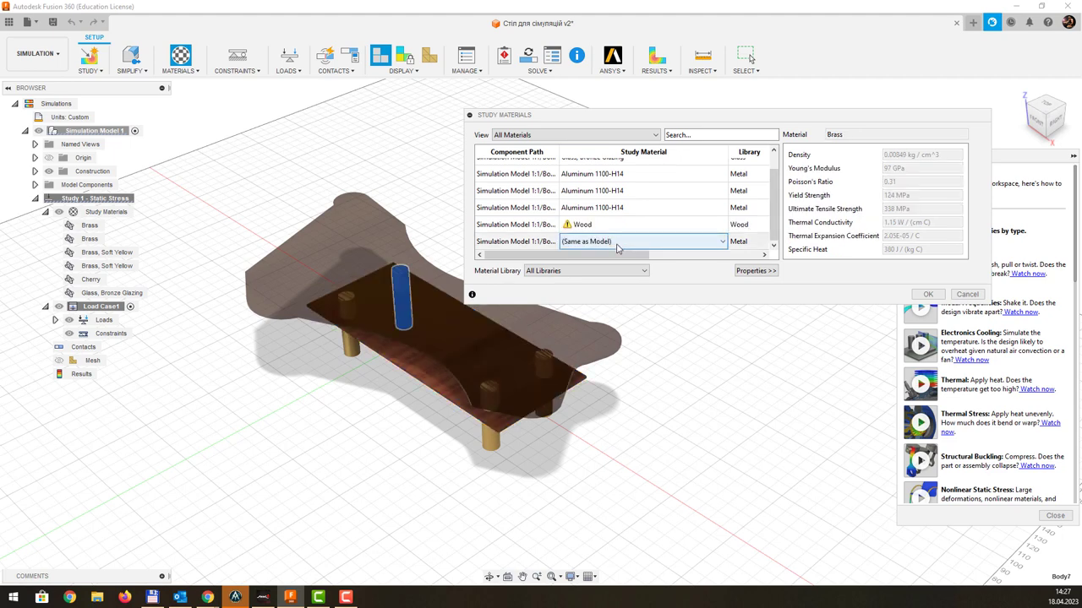
{"action": "left_click", "coordinate": [618, 246]}
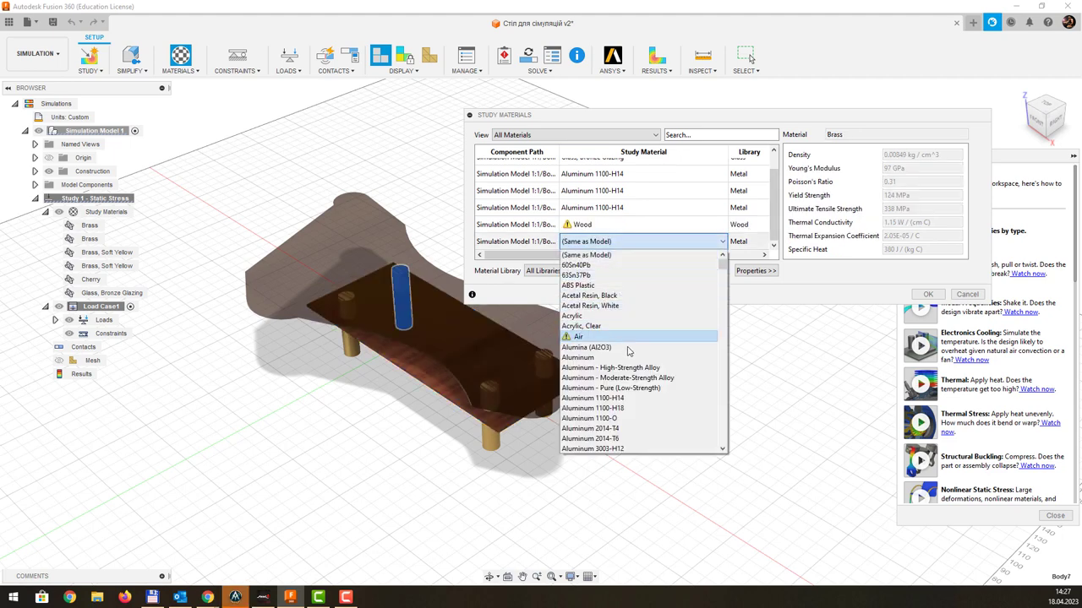
{"action": "left_click", "coordinate": [628, 403]}
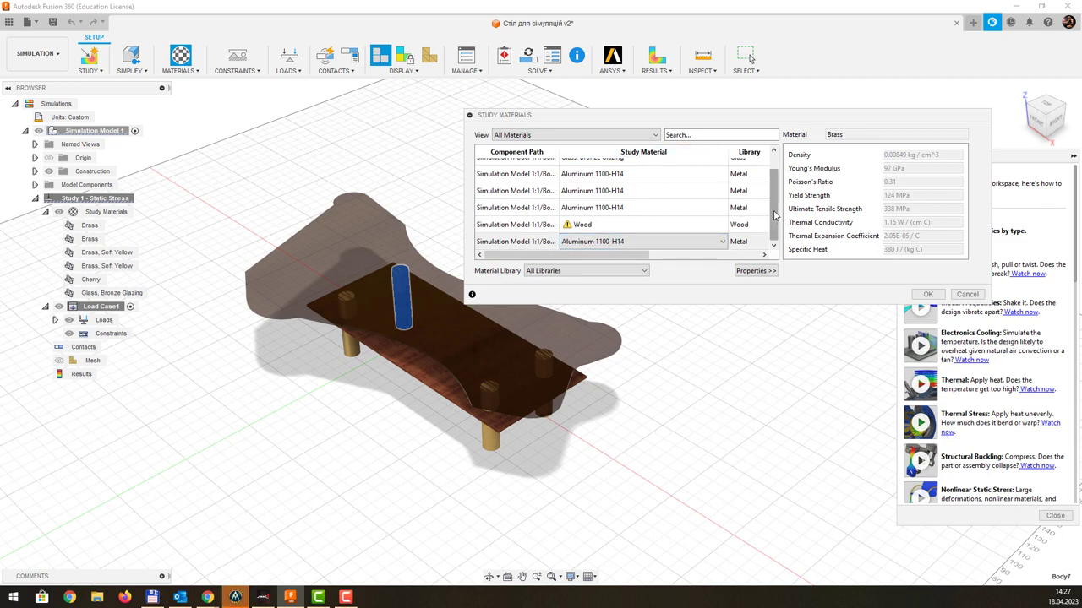
{"action": "left_click_drag", "start_coordinate": [774, 214], "coordinate": [774, 208]}
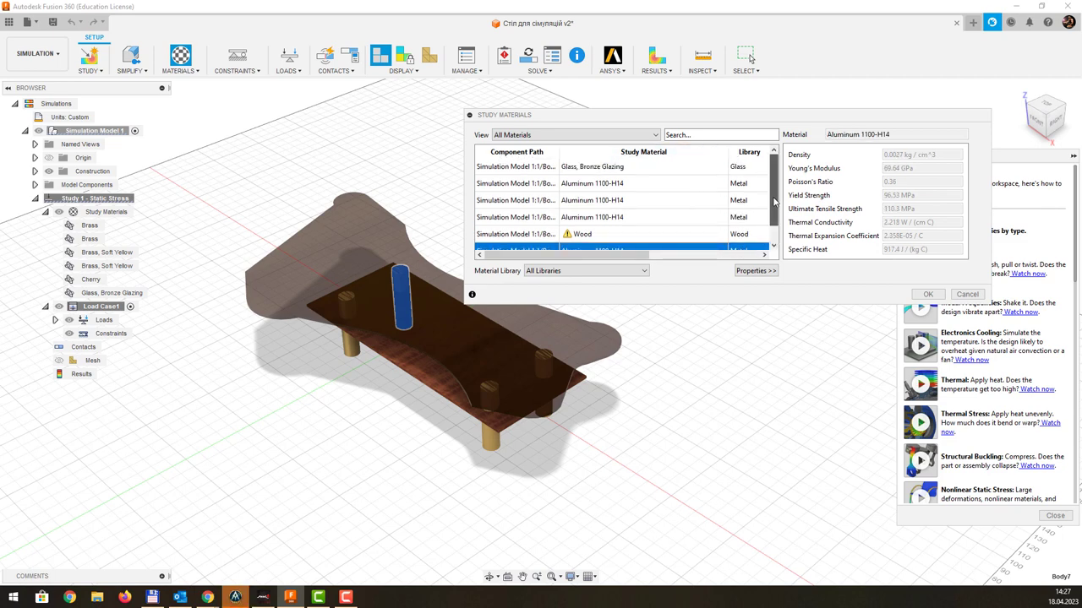
{"action": "scroll", "coordinate": [774, 203], "scroll_direction": "down", "scroll_amount": 1}
{"action": "scroll", "coordinate": [770, 211], "scroll_direction": "up", "scroll_amount": 1}
{"action": "left_click_drag", "start_coordinate": [771, 230], "coordinate": [771, 244]}
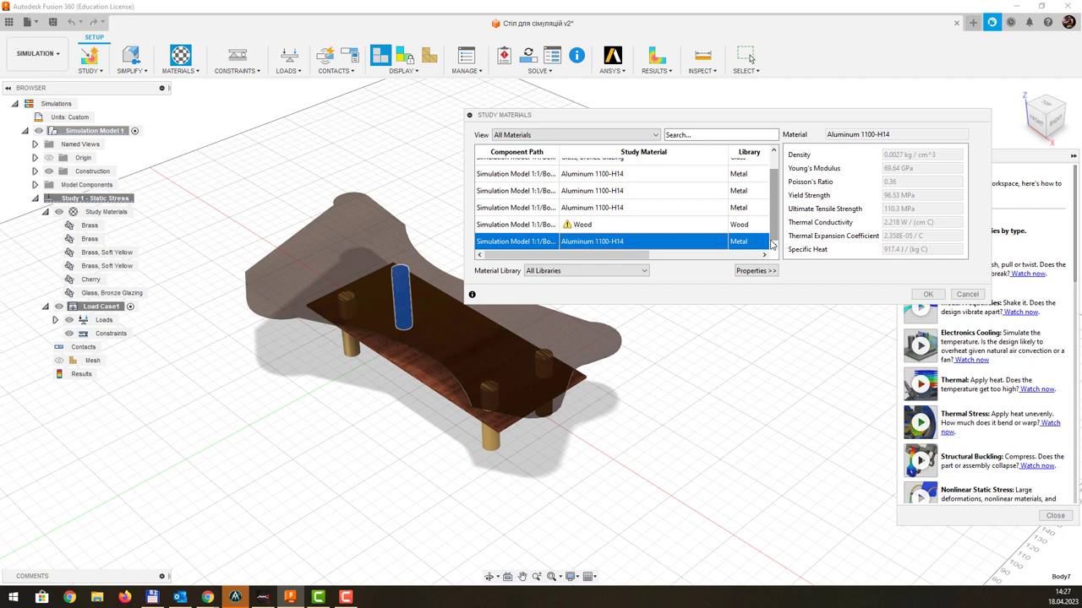
- Check the tabletop and each leg's assigned material, then apply the study material assignments
{"action": "left_click", "coordinate": [636, 228]}
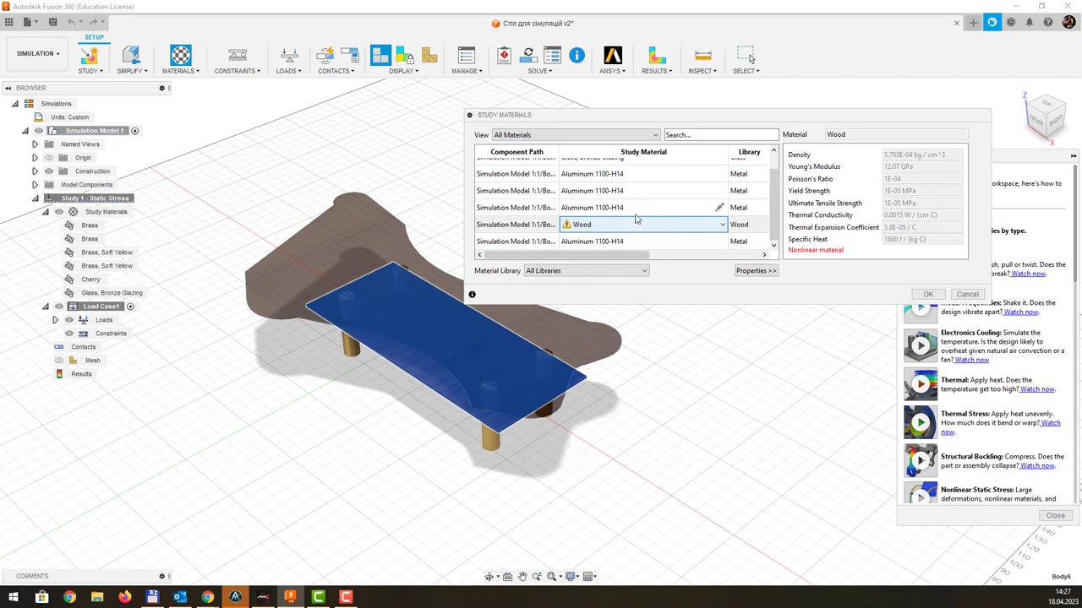
{"action": "left_click", "coordinate": [634, 209]}
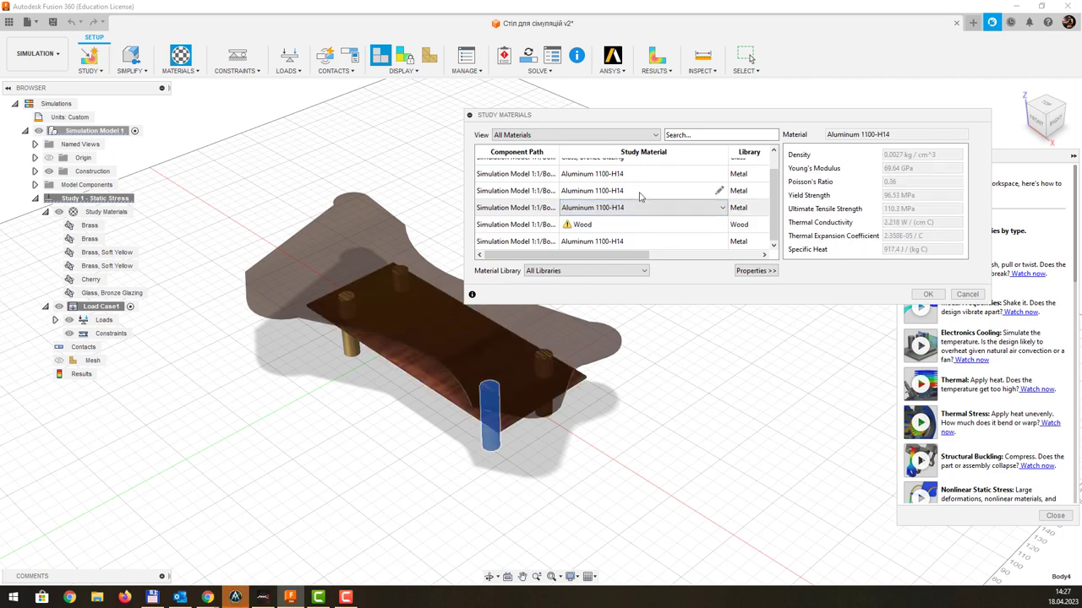
{"action": "left_click", "coordinate": [634, 194]}
{"action": "left_click", "coordinate": [637, 176]}
{"action": "scroll", "coordinate": [630, 182], "scroll_direction": "up", "scroll_amount": 1}
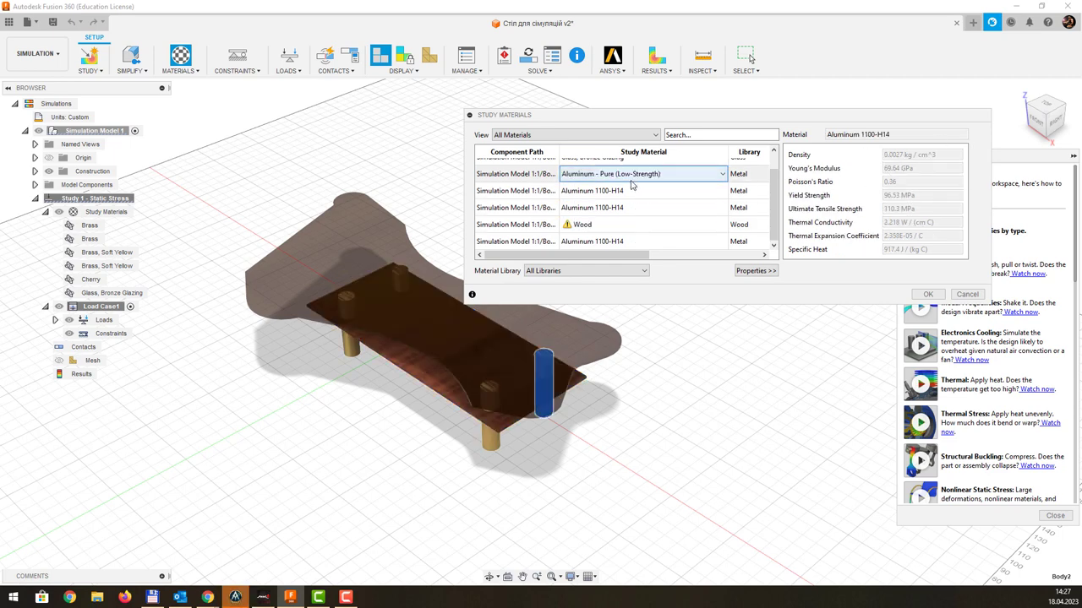
{"action": "scroll", "coordinate": [631, 184], "scroll_direction": "down", "scroll_amount": 1}
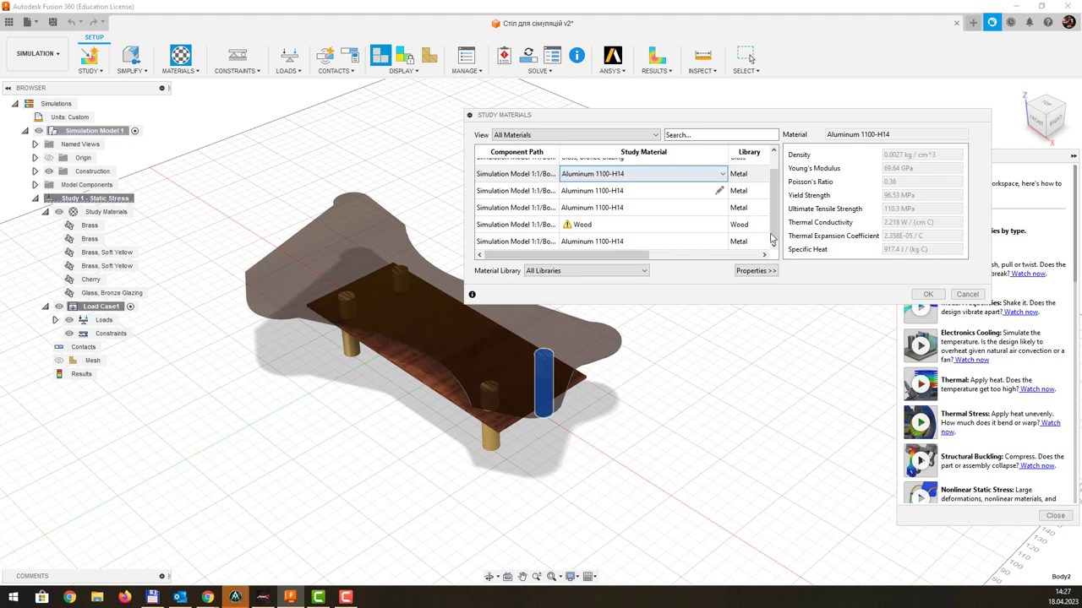
{"action": "left_click", "coordinate": [930, 294]}
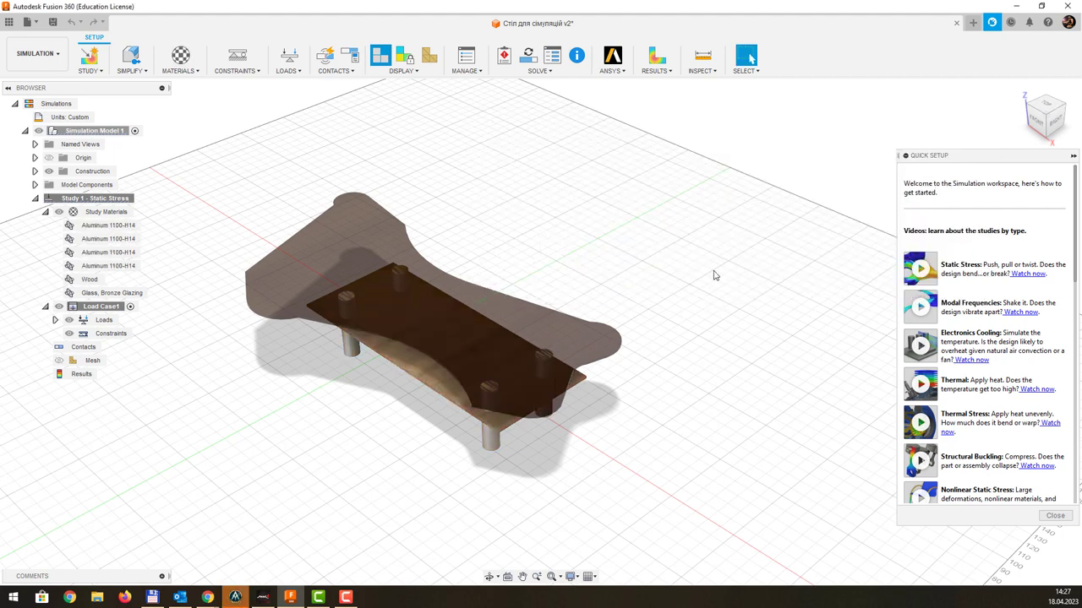
{"action": "left_click", "coordinate": [195, 74]}
{"action": "left_click", "coordinate": [193, 95]}
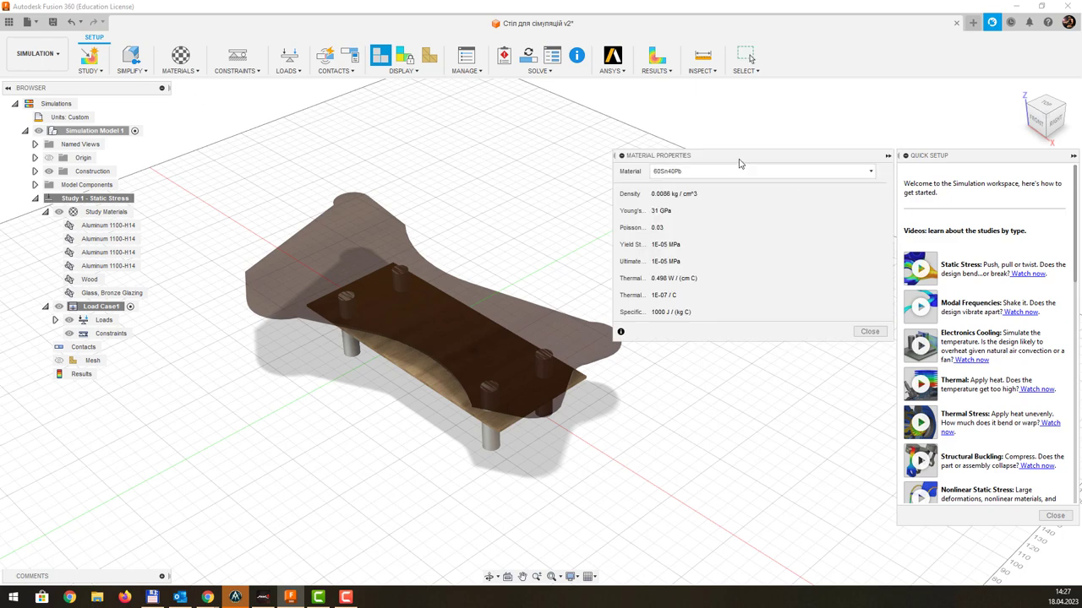
{"action": "left_click_drag", "start_coordinate": [740, 158], "coordinate": [732, 148]}
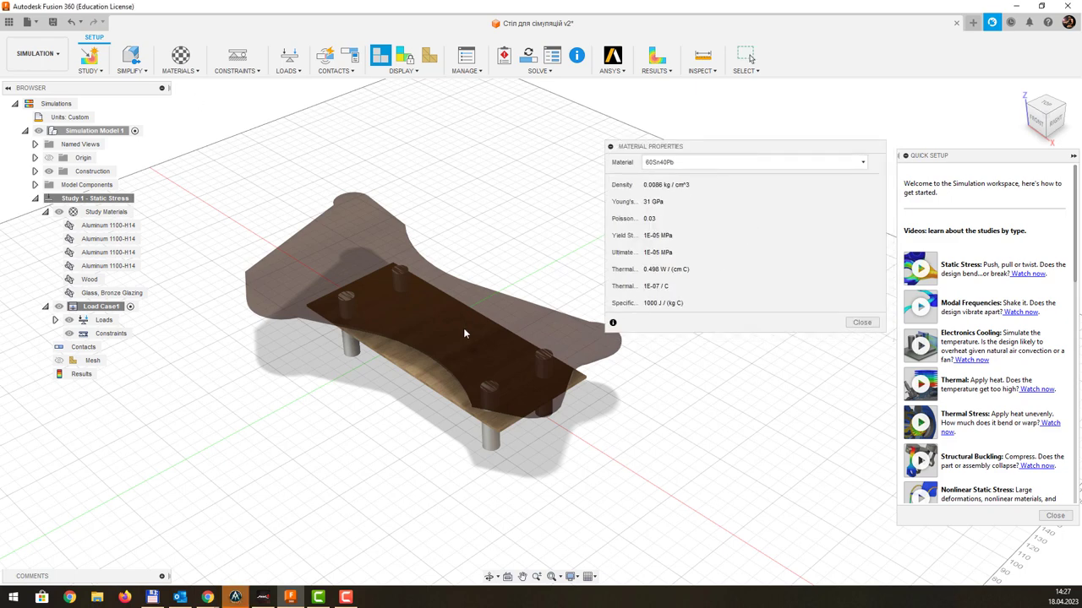
{"action": "left_click", "coordinate": [777, 163]}
{"action": "scroll", "coordinate": [760, 440], "scroll_direction": "down", "scroll_amount": 3}
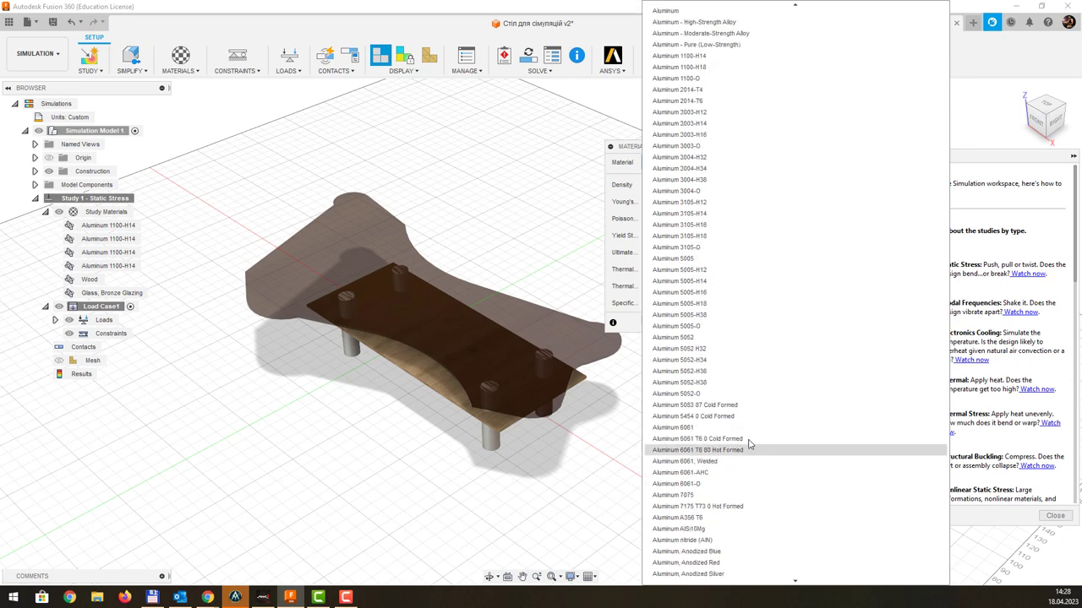
{"action": "left_click", "coordinate": [743, 415]}
{"action": "left_click", "coordinate": [861, 323]}
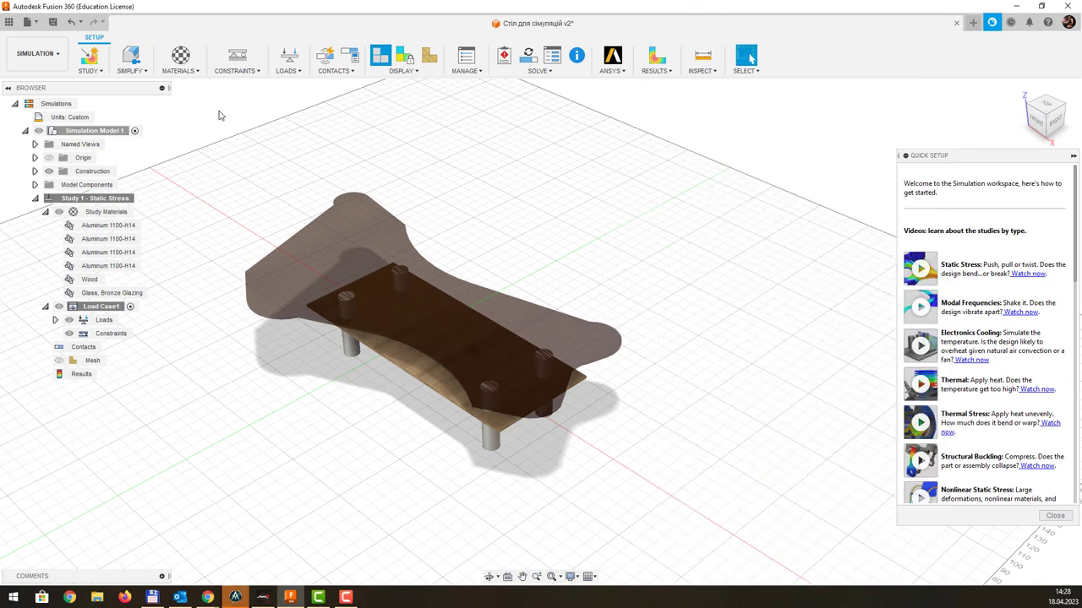
{"action": "left_click", "coordinate": [178, 70]}
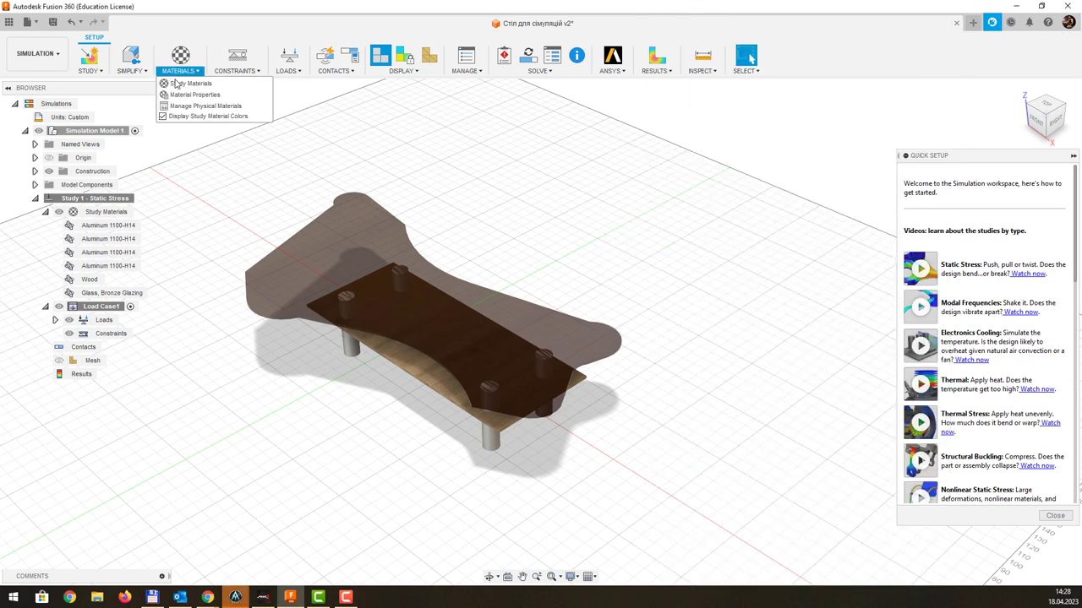
{"action": "left_click", "coordinate": [227, 108]}
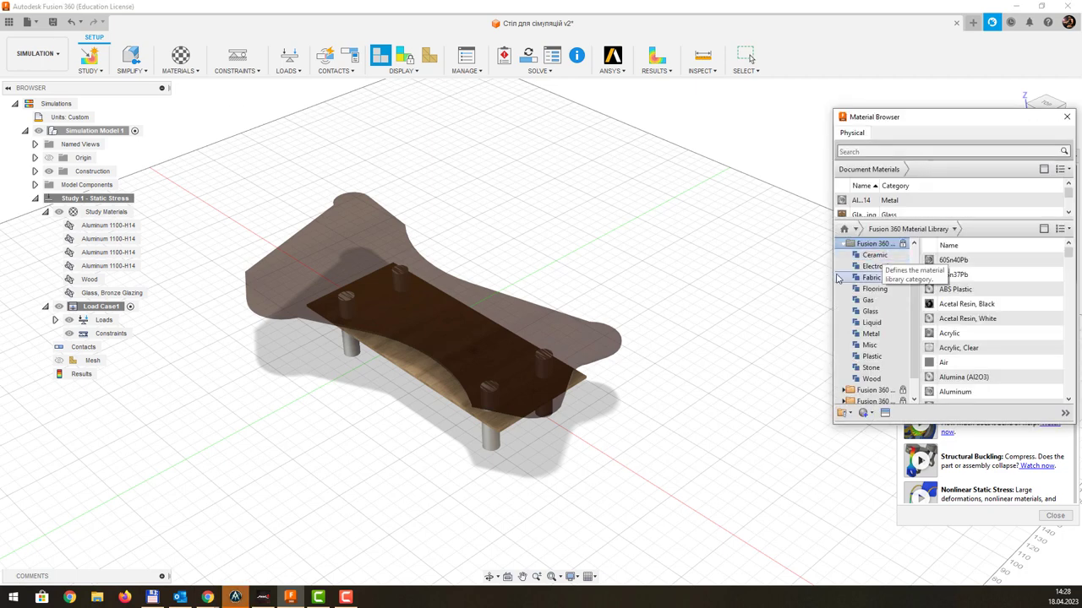
{"action": "left_click_drag", "start_coordinate": [834, 279], "coordinate": [665, 271]}
{"action": "scroll", "coordinate": [824, 355], "scroll_direction": "down", "scroll_amount": 1}
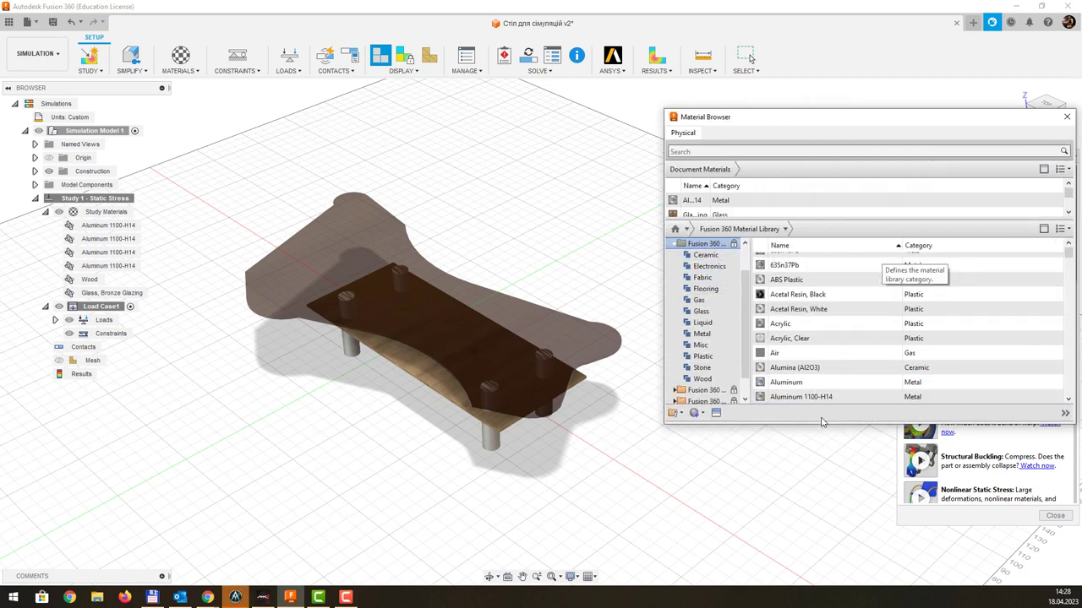
{"action": "left_click_drag", "start_coordinate": [821, 425], "coordinate": [813, 564]}
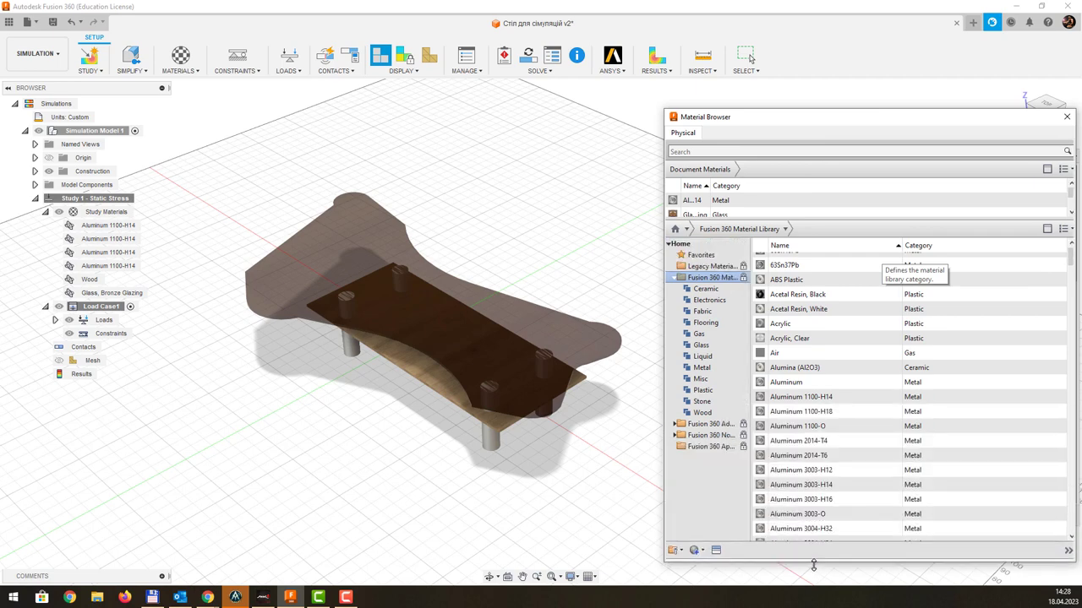
{"action": "left_click", "coordinate": [702, 414]}
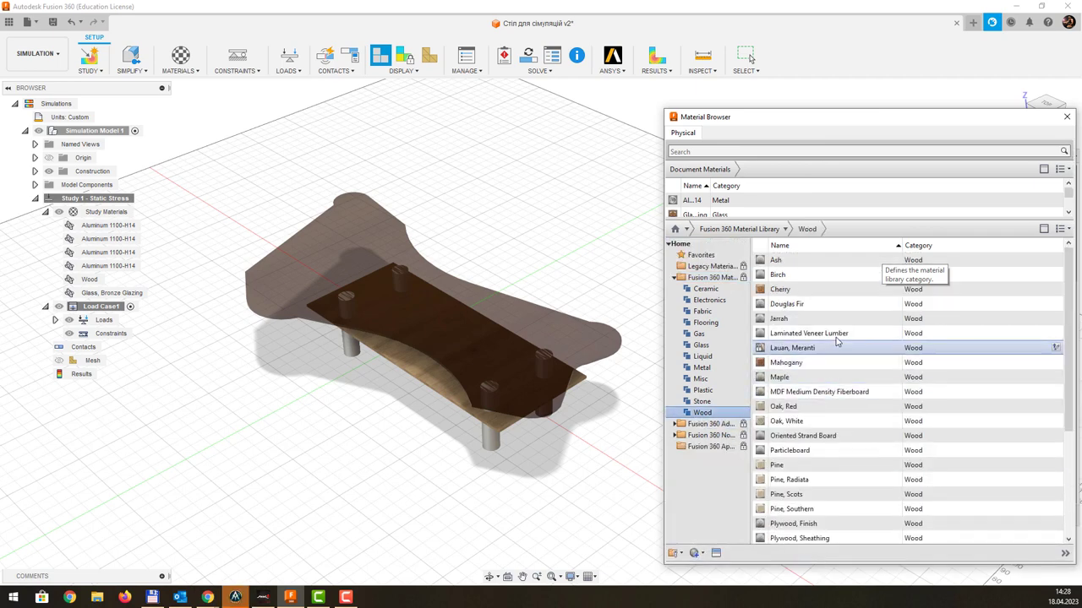
{"action": "scroll", "coordinate": [838, 341], "scroll_direction": "down", "scroll_amount": 1}
{"action": "scroll", "coordinate": [837, 340], "scroll_direction": "down", "scroll_amount": 3}
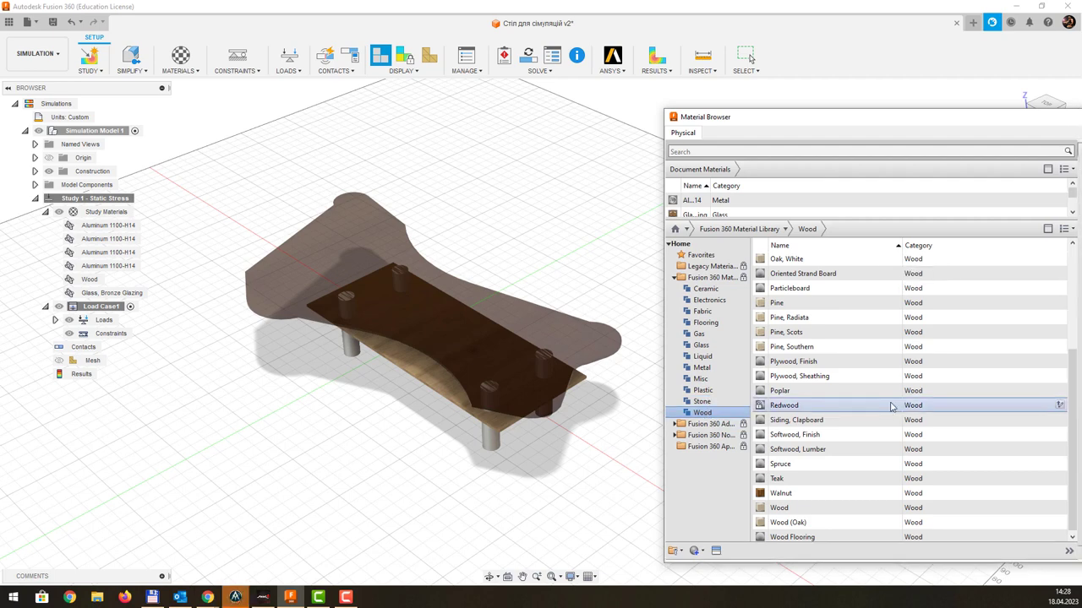
{"action": "scroll", "coordinate": [950, 411], "scroll_direction": "up", "scroll_amount": 5}
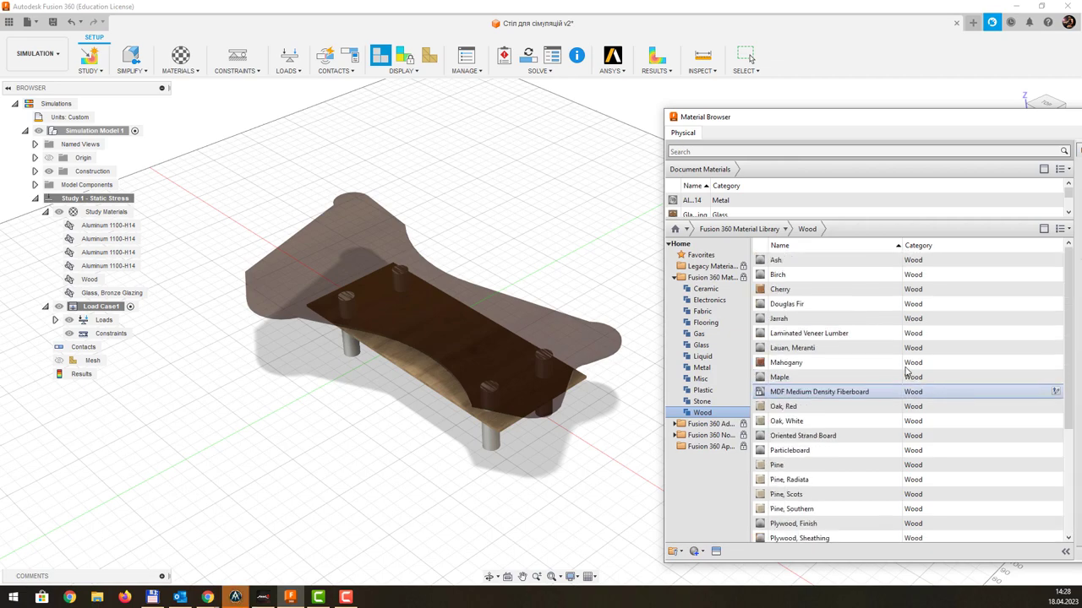
{"action": "left_click_drag", "start_coordinate": [1015, 120], "coordinate": [683, 100]}
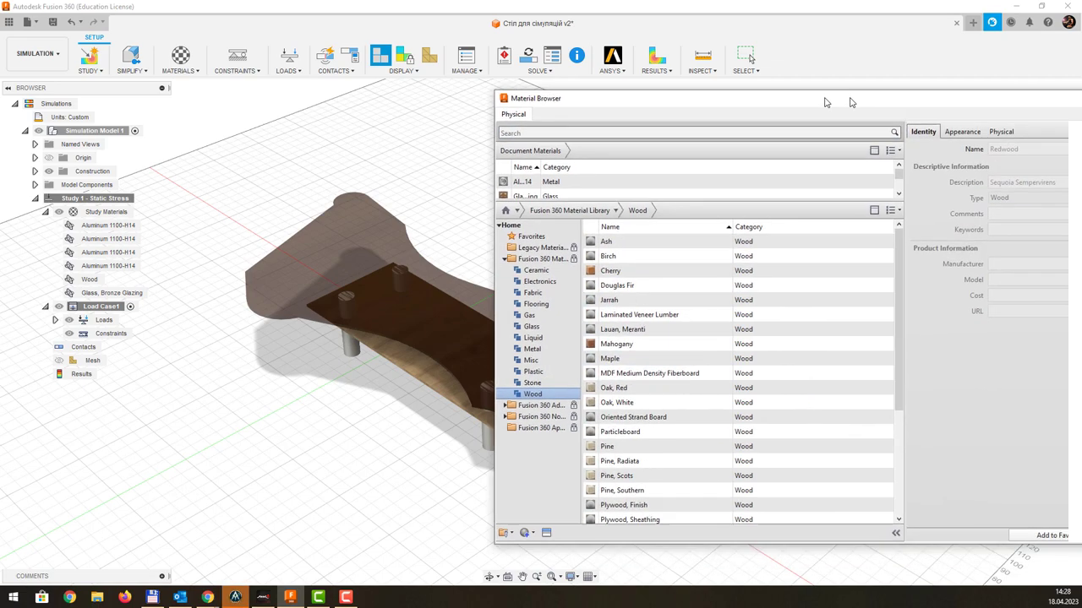
{"action": "left_click", "coordinate": [803, 131]}
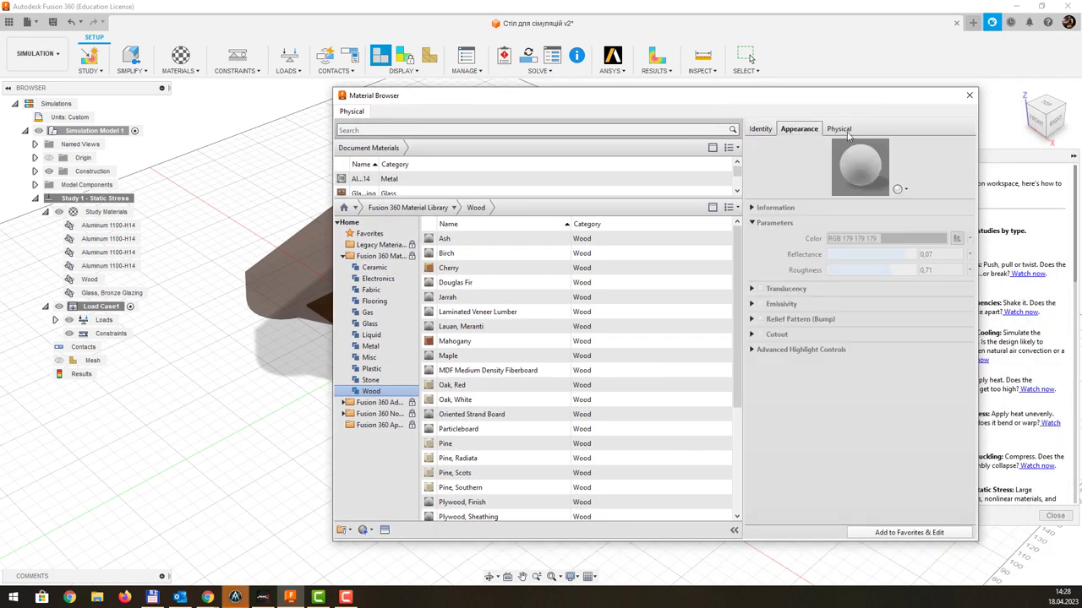
{"action": "left_click", "coordinate": [845, 130]}
{"action": "left_click", "coordinate": [970, 95]}
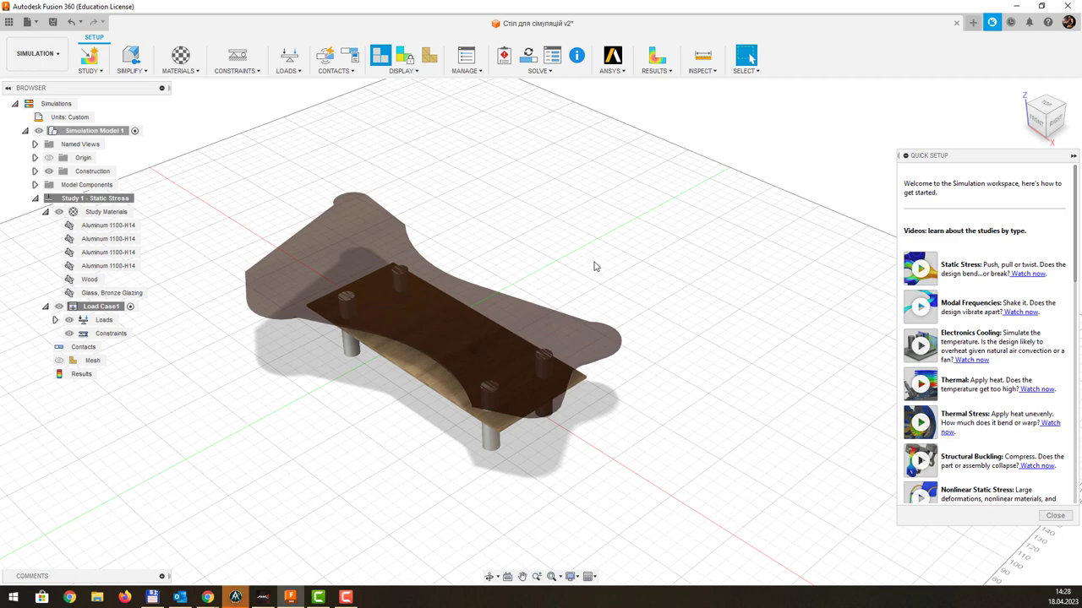
- Orbit to the table's underside and start a structural constraint of type Fixed
{"action": "middle_click_drag", "start_coordinate": [599, 317], "coordinate": [613, 288]}
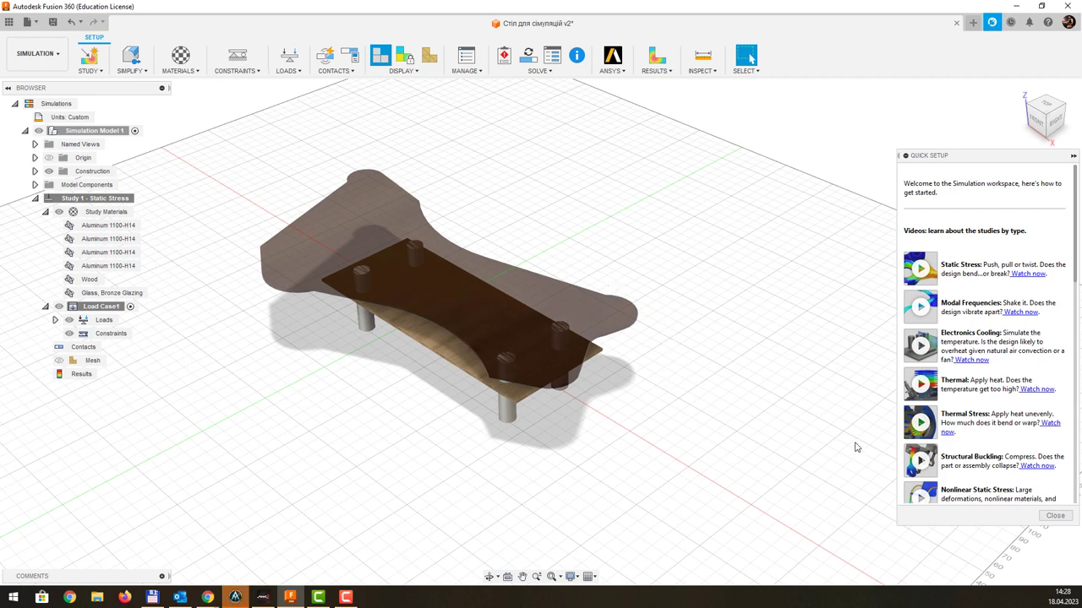
{"action": "middle_click_drag", "start_coordinate": [747, 367], "coordinate": [403, 358], "text": "shift"}
{"action": "middle_click_drag", "start_coordinate": [587, 231], "coordinate": [594, 186], "text": "shift"}
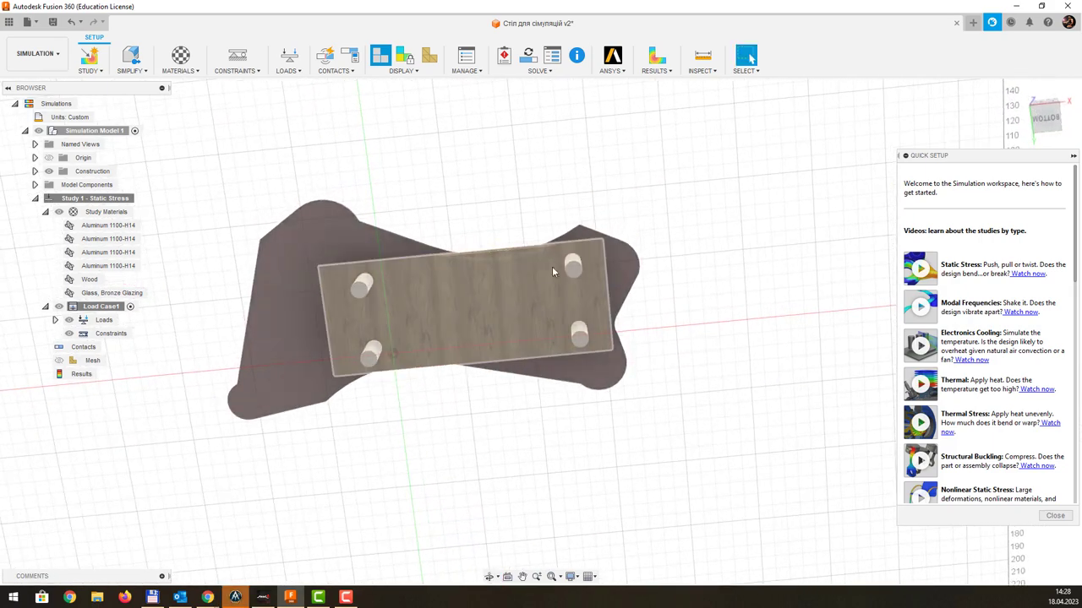
{"action": "left_click", "coordinate": [239, 74]}
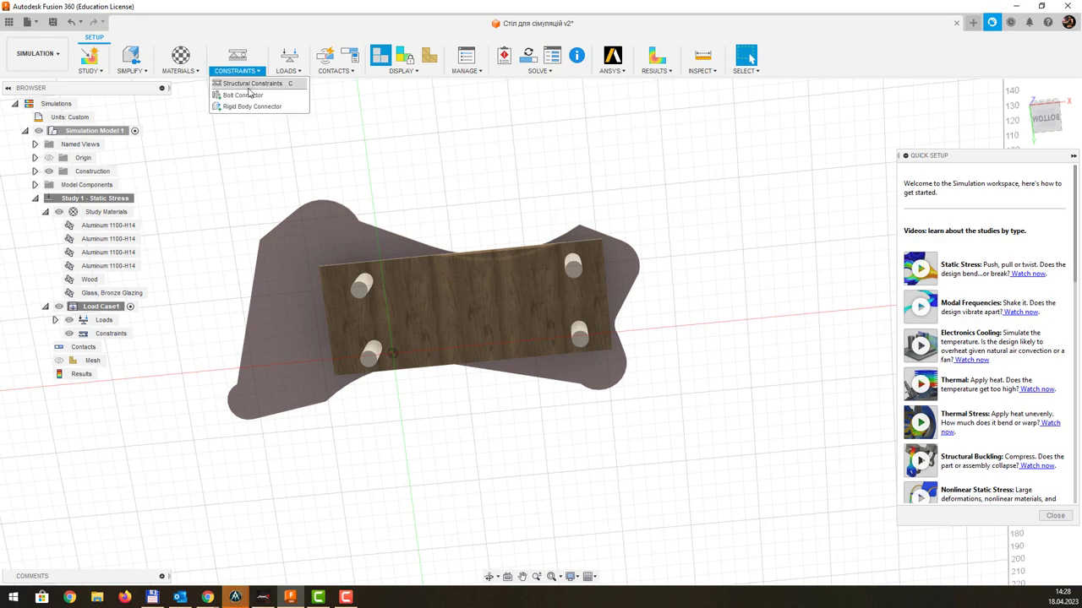
{"action": "left_click", "coordinate": [272, 85]}
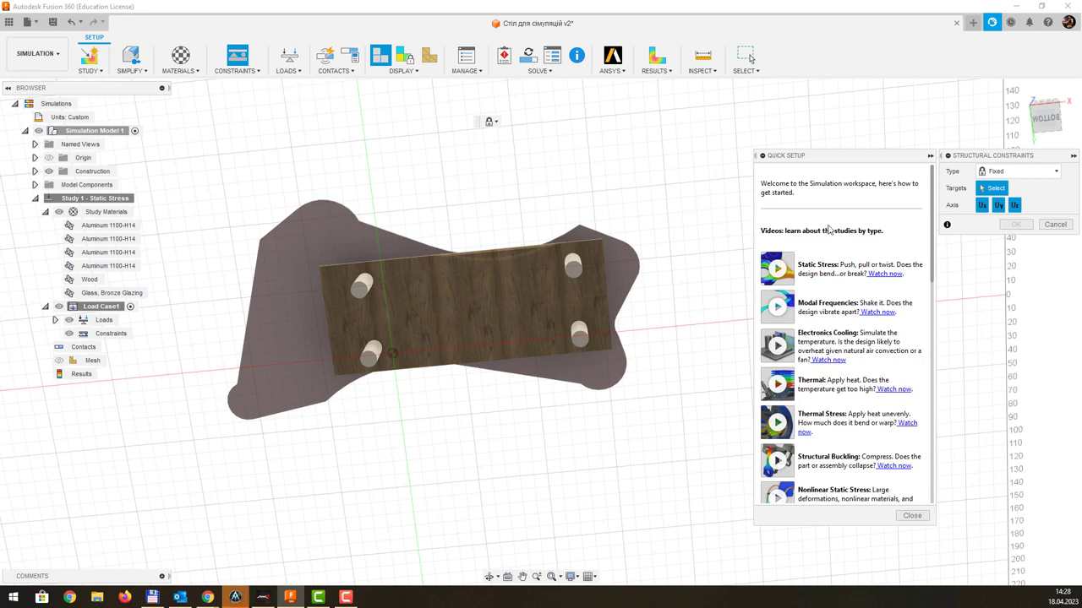
{"action": "left_click", "coordinate": [1017, 172]}
{"action": "left_click", "coordinate": [1017, 173]}
- Fix the end faces of all four legs and confirm the constraint
{"action": "left_click", "coordinate": [358, 289]}
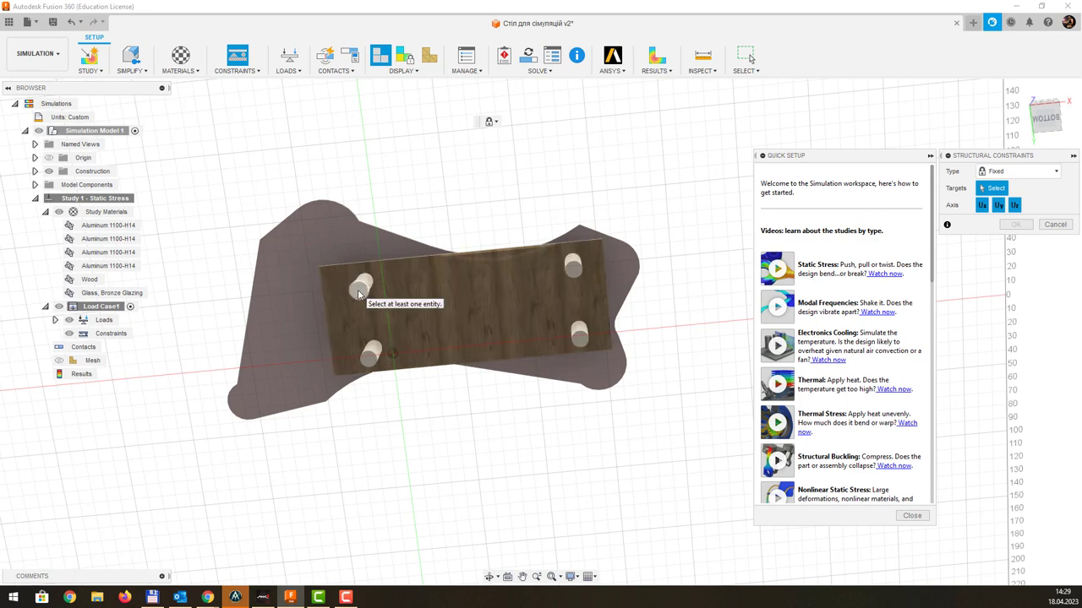
{"action": "left_click", "coordinate": [368, 358]}
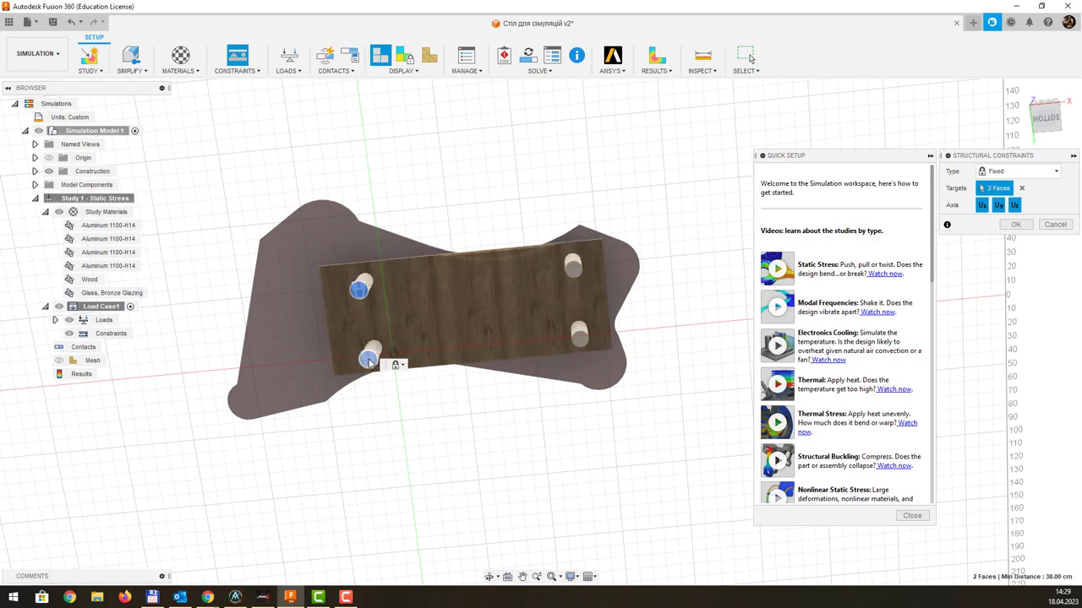
{"action": "left_click", "coordinate": [579, 338]}
{"action": "left_click", "coordinate": [573, 267]}
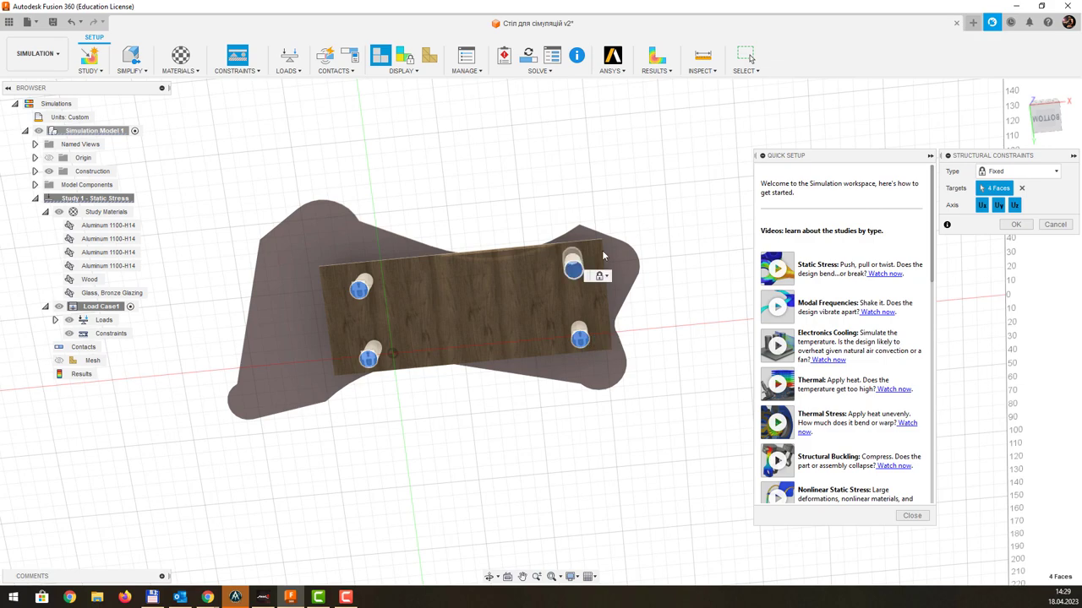
{"action": "mouse_move", "coordinate": [643, 191]}
{"action": "middle_mouse_down", "text": "shift"}
{"action": "mouse_move", "coordinate": [621, 252]}
{"action": "mouse_move", "coordinate": [640, 295]}
{"action": "mouse_move", "coordinate": [625, 304]}
{"action": "mouse_move", "coordinate": [628, 290]}
{"action": "mouse_move", "coordinate": [621, 302]}
{"action": "mouse_move", "coordinate": [734, 292]}
{"action": "middle_mouse_up", "text": "shift"}
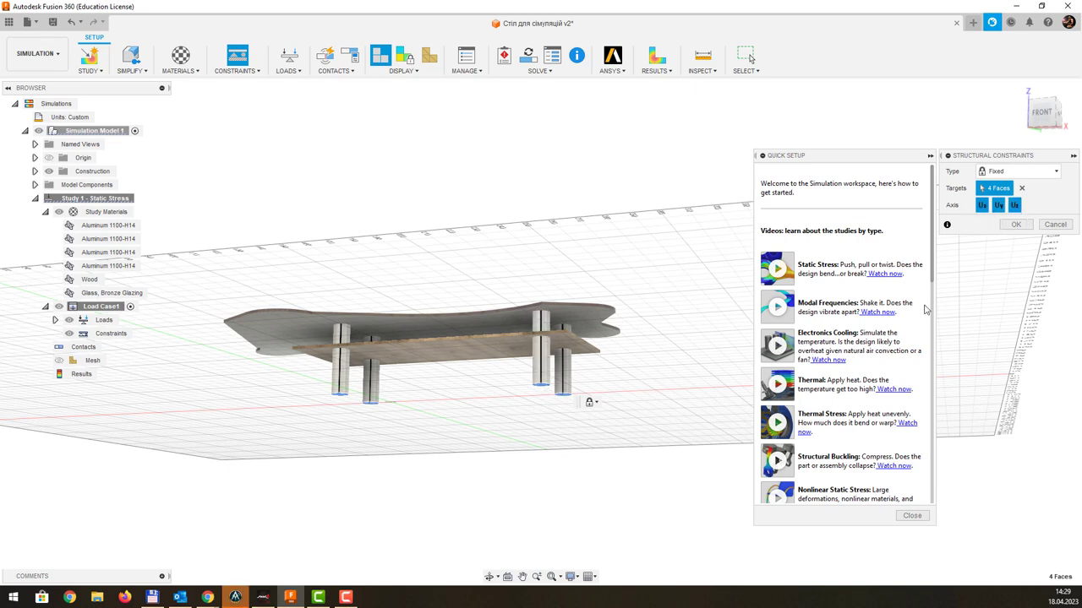
{"action": "left_click", "coordinate": [1016, 225]}
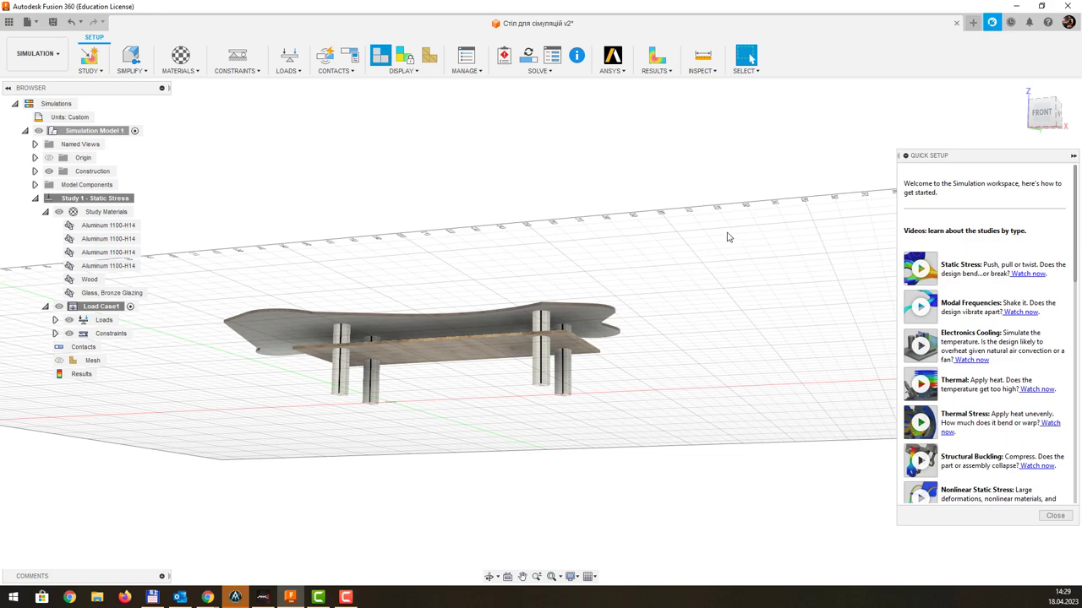
{"action": "mouse_move", "coordinate": [651, 224]}
{"action": "middle_mouse_down", "text": "shift"}
{"action": "mouse_move", "coordinate": [584, 311]}
{"action": "mouse_move", "coordinate": [459, 285]}
{"action": "mouse_move", "coordinate": [476, 313]}
{"action": "mouse_move", "coordinate": [693, 301]}
{"action": "mouse_move", "coordinate": [658, 288]}
{"action": "middle_mouse_up", "text": "shift"}
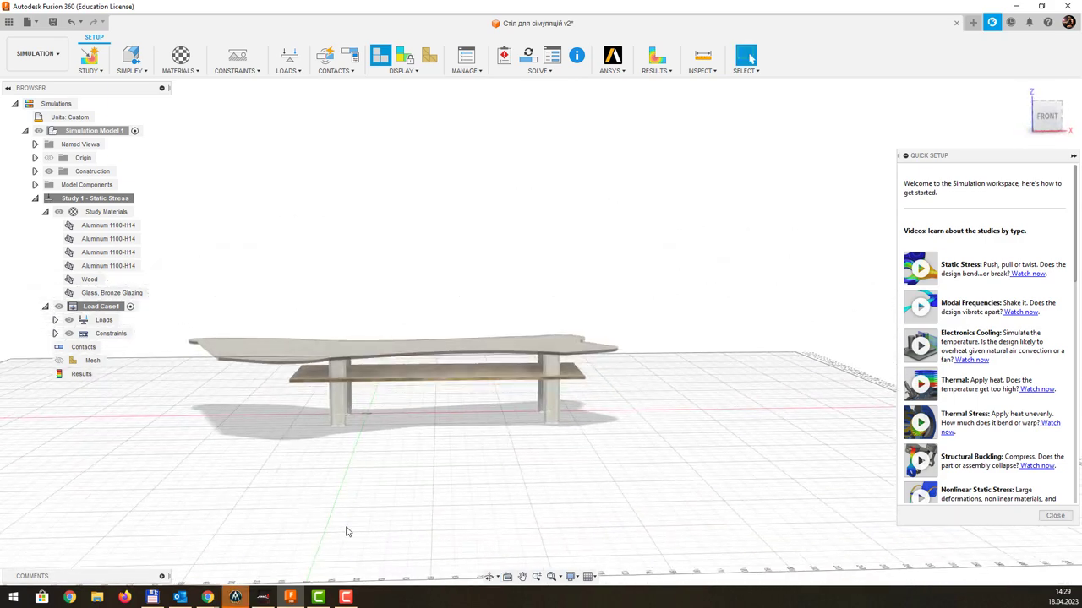
{"action": "mouse_move", "coordinate": [402, 416]}
{"action": "middle_mouse_down"}
{"action": "mouse_move", "coordinate": [415, 367]}
{"action": "mouse_move", "coordinate": [414, 387]}
{"action": "middle_mouse_up"}
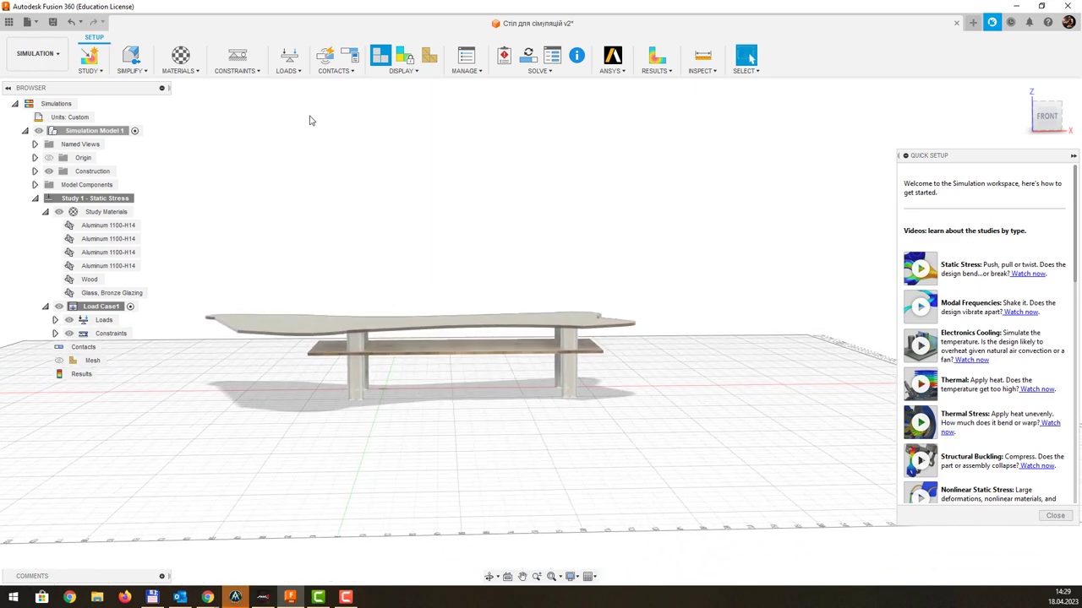
{"action": "mouse_move", "coordinate": [361, 200]}
{"action": "middle_mouse_down", "text": "shift"}
{"action": "mouse_move", "coordinate": [375, 215]}
{"action": "mouse_move", "coordinate": [184, 338]}
{"action": "middle_mouse_up", "text": "shift"}
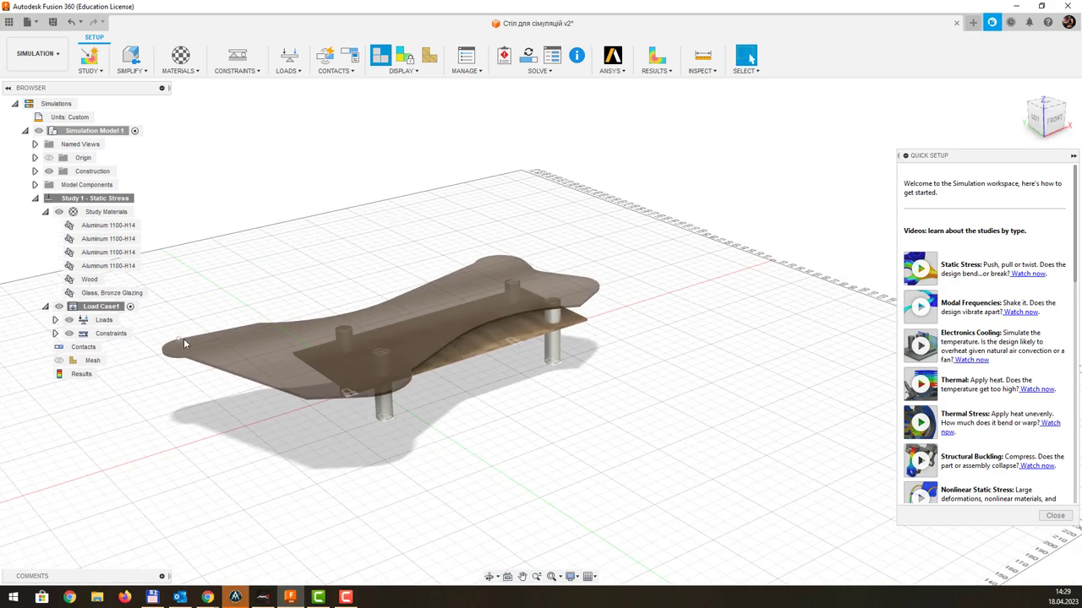
{"action": "scroll", "coordinate": [184, 338], "scroll_direction": "up", "scroll_amount": 2}
{"action": "scroll", "coordinate": [184, 338], "scroll_direction": "up", "scroll_amount": 2}
{"action": "scroll", "coordinate": [186, 339], "scroll_direction": "up", "scroll_amount": 3}
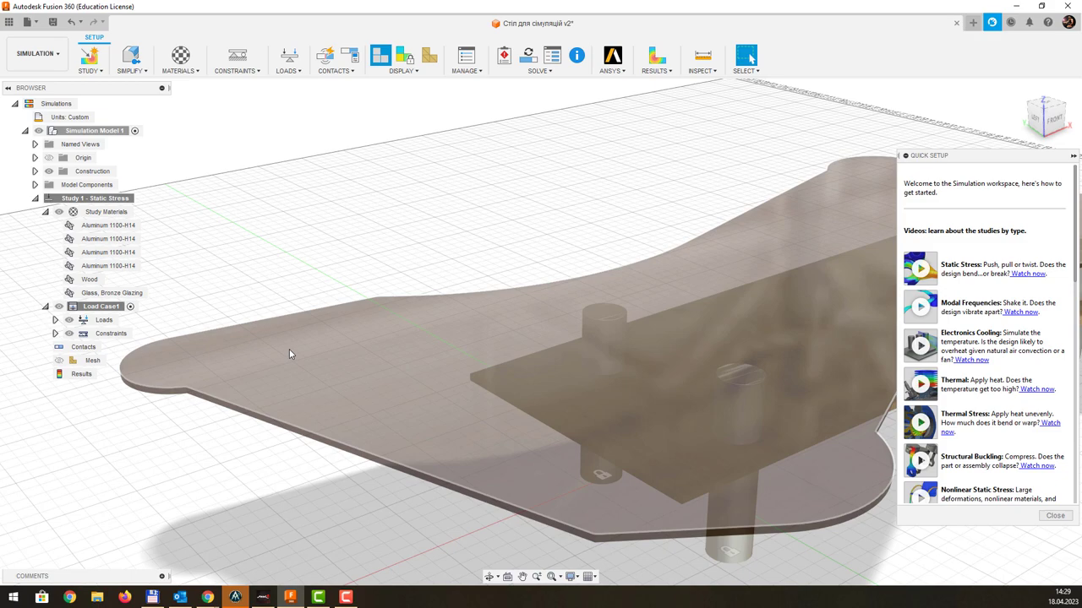
- In the Design workspace, start a sketch on the tabletop's top face viewed straight on
{"action": "left_click", "coordinate": [47, 62]}
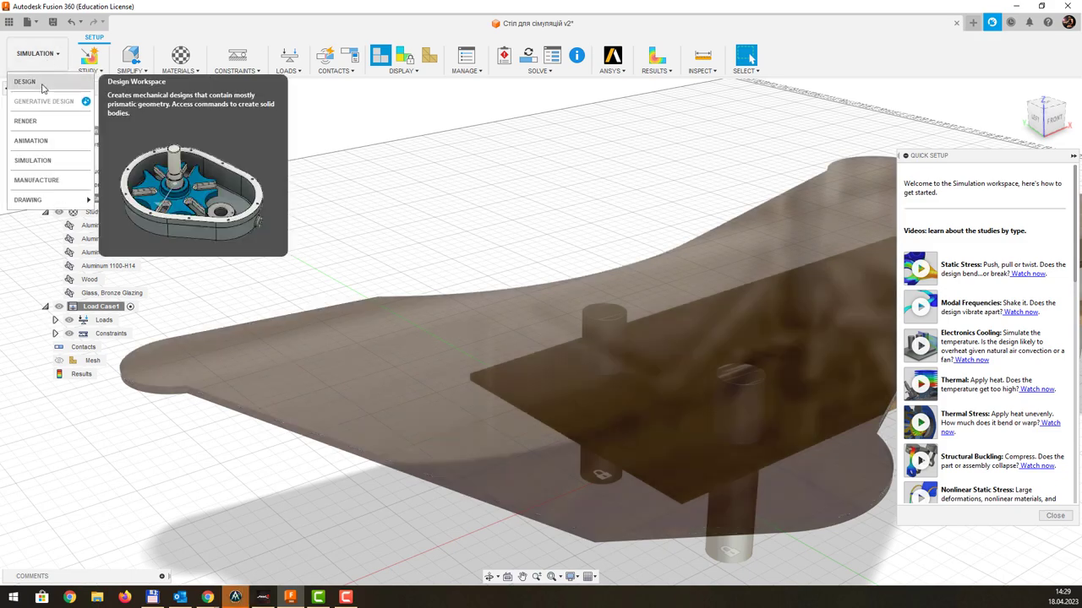
{"action": "left_click", "coordinate": [41, 80]}
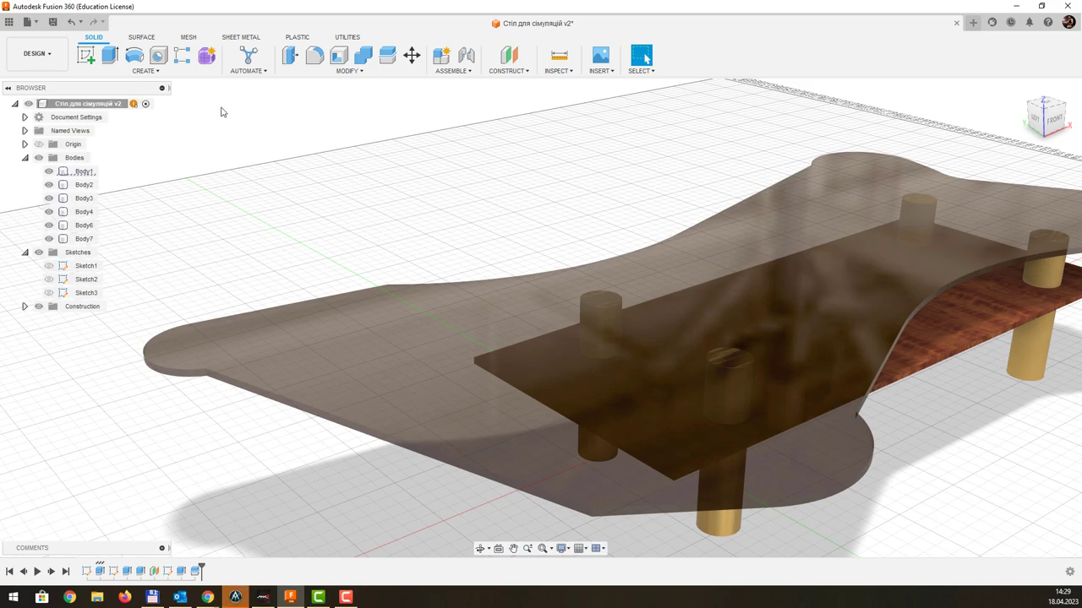
{"action": "left_click", "coordinate": [285, 353]}
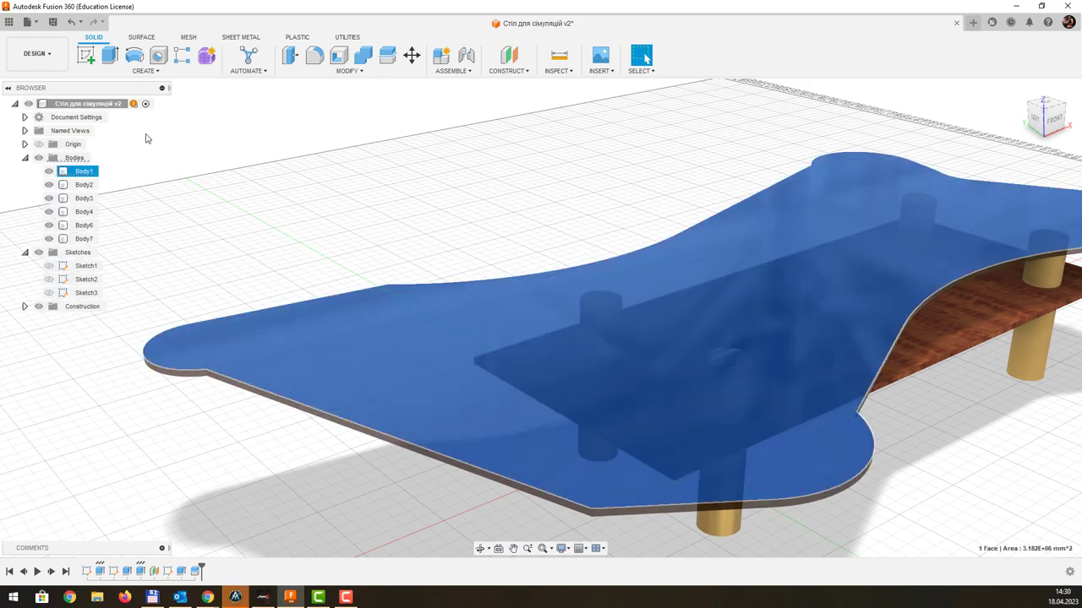
{"action": "left_click", "coordinate": [87, 61]}
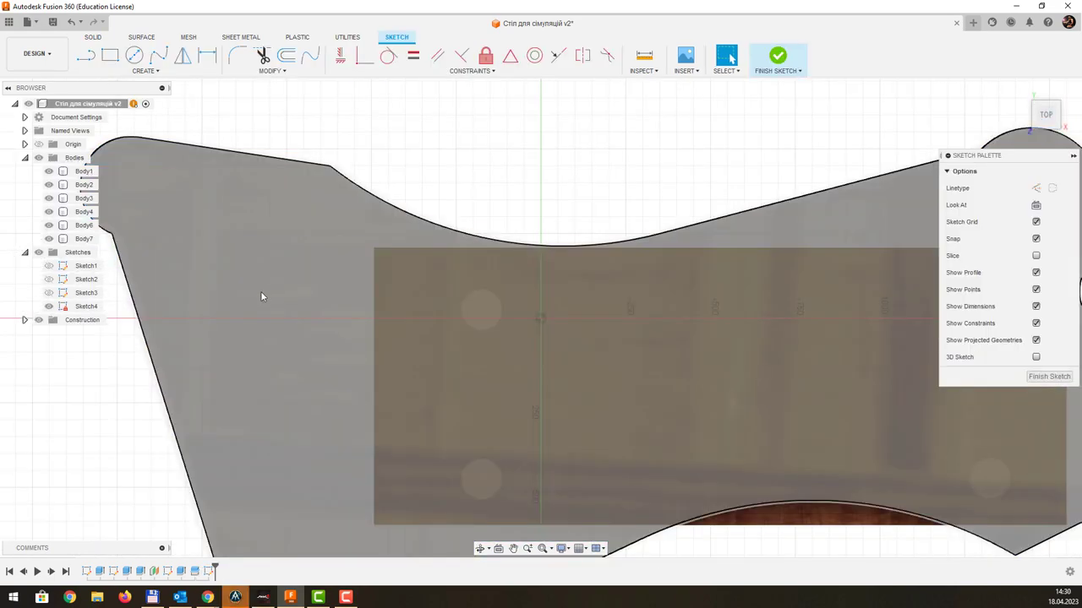
{"action": "middle_click_drag", "start_coordinate": [254, 296], "coordinate": [297, 297], "text": "shift"}
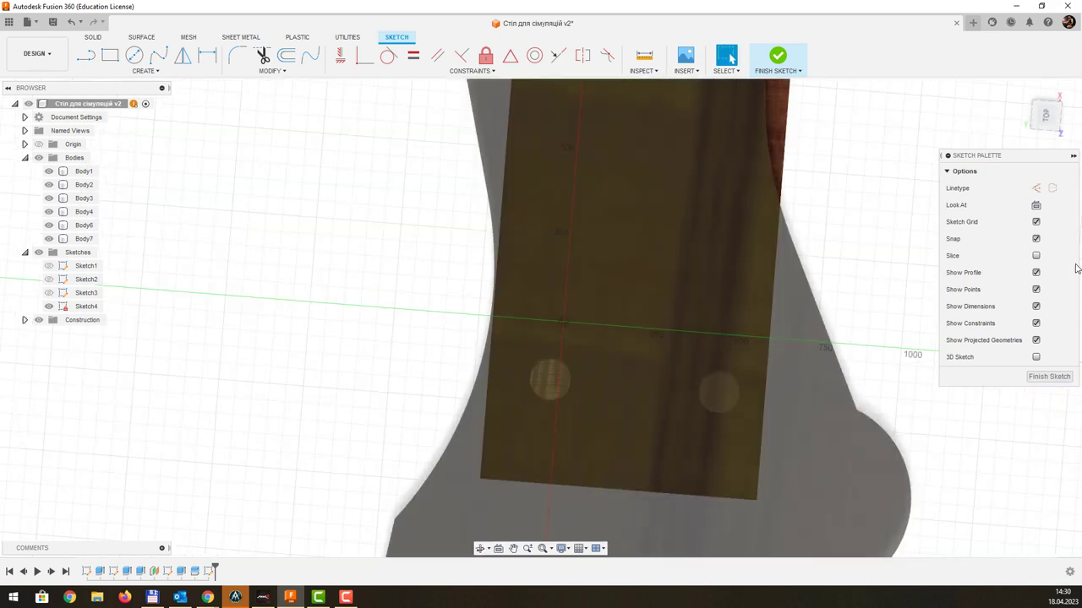
{"action": "left_click", "coordinate": [1039, 205]}
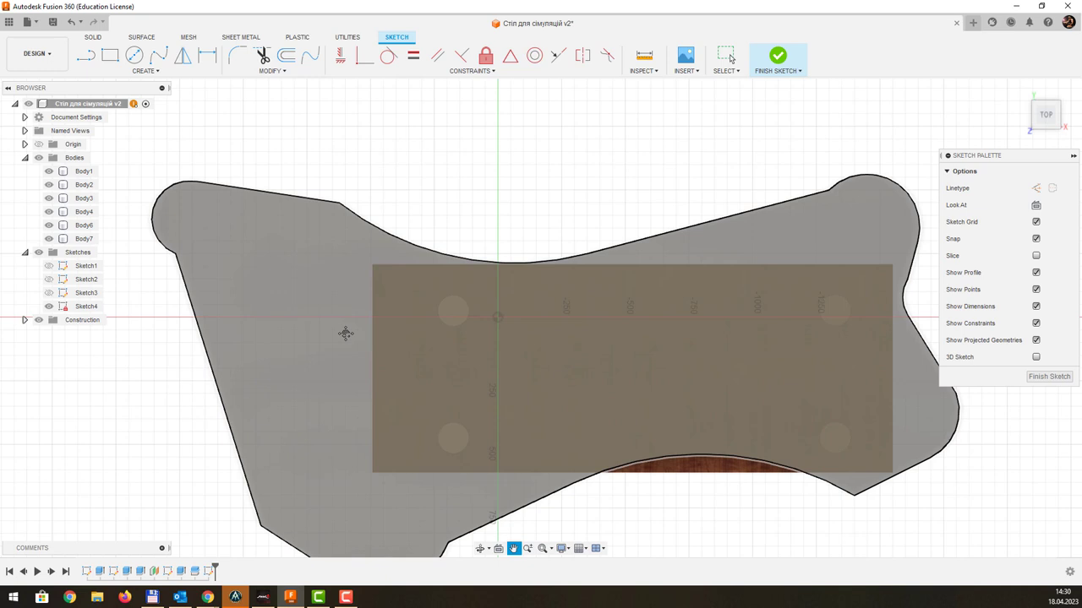
- Zoom to the tabletop's rounded end and draw a 125 × 75 mm two-point rectangle
{"action": "middle_click_drag", "start_coordinate": [346, 333], "coordinate": [386, 295]}
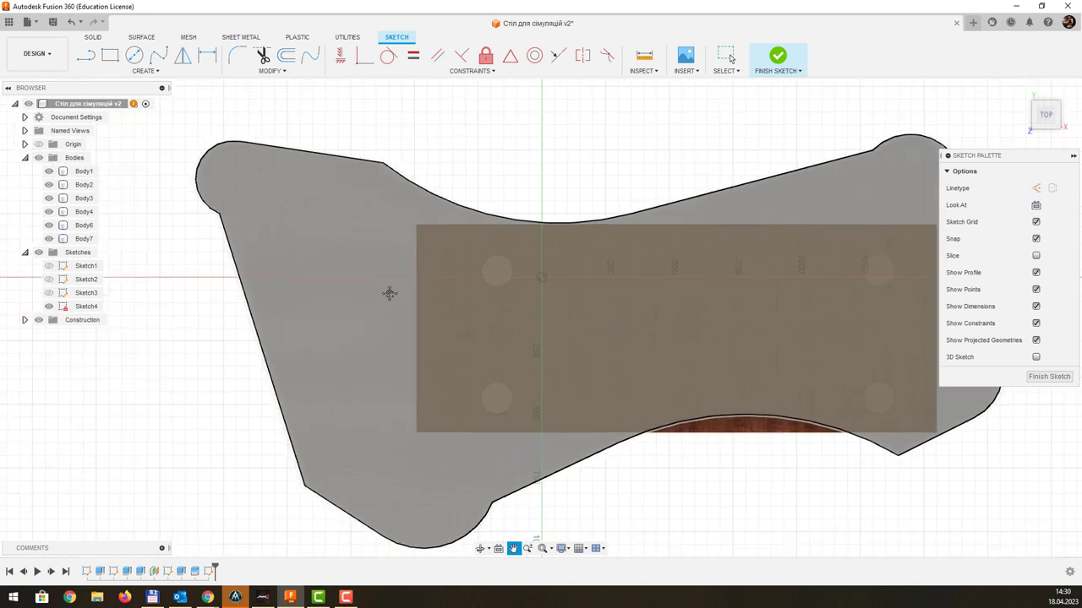
{"action": "scroll", "coordinate": [248, 232], "scroll_direction": "up", "scroll_amount": 2}
{"action": "middle_click_drag", "start_coordinate": [275, 151], "coordinate": [327, 232]}
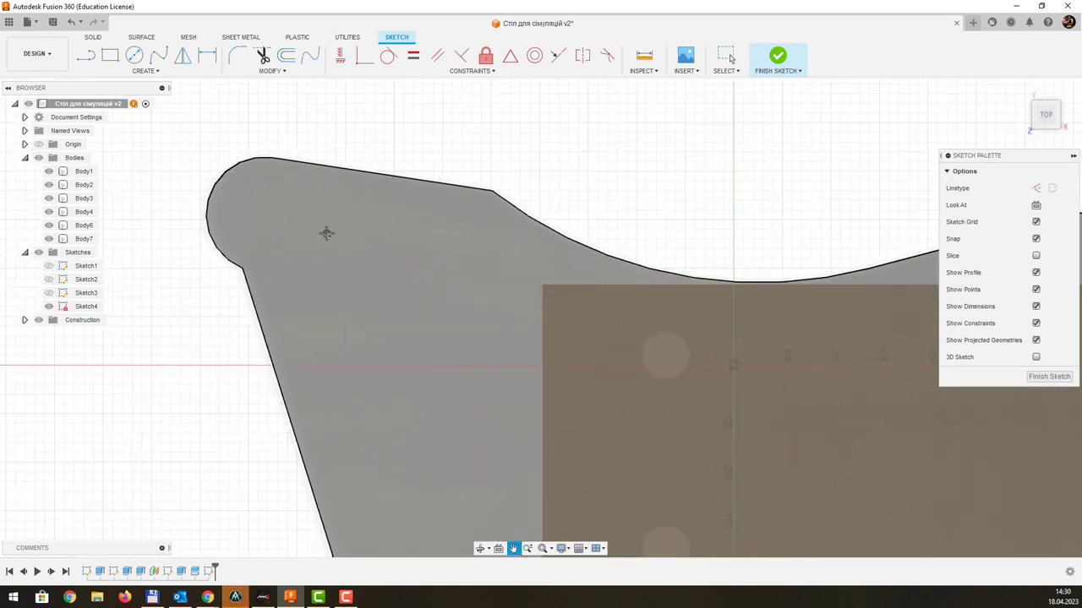
{"action": "scroll", "coordinate": [260, 234], "scroll_direction": "up", "scroll_amount": 1}
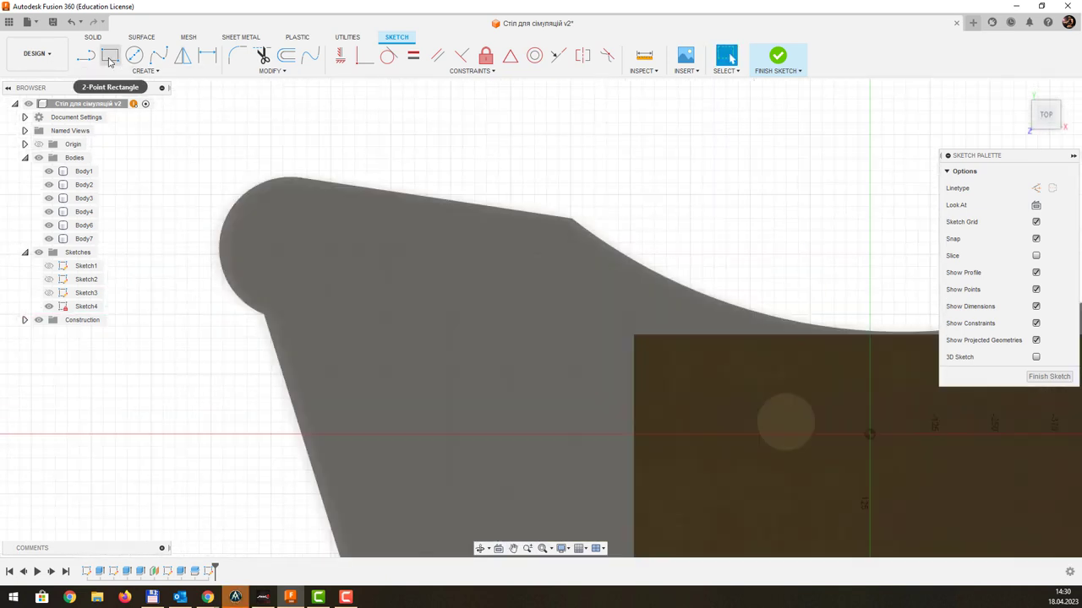
{"action": "left_click", "coordinate": [110, 55]}
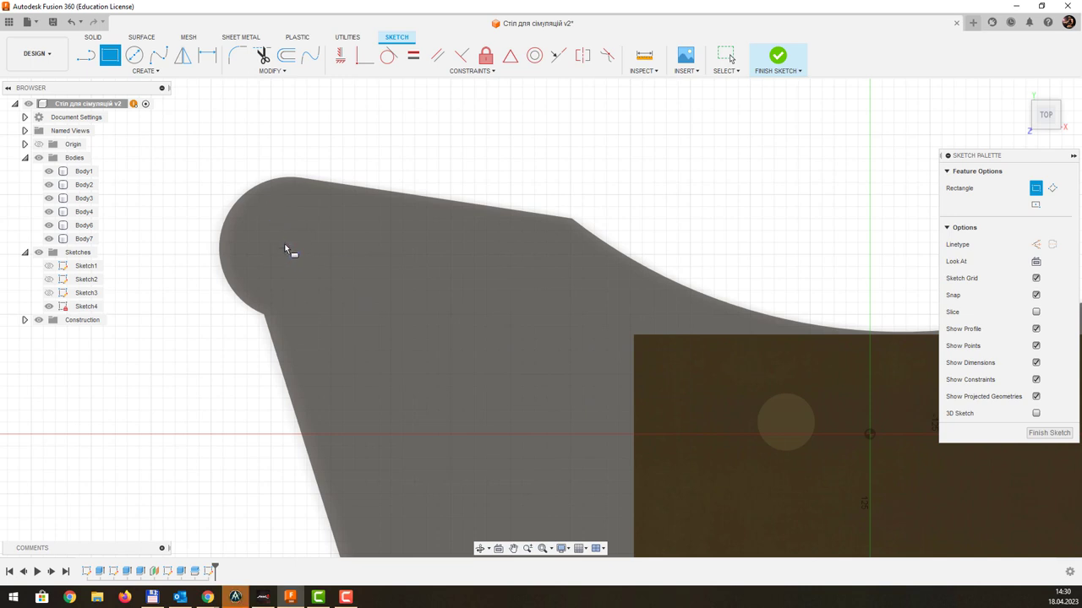
{"action": "left_click", "coordinate": [285, 245]}
{"action": "key", "text": "Tab"}
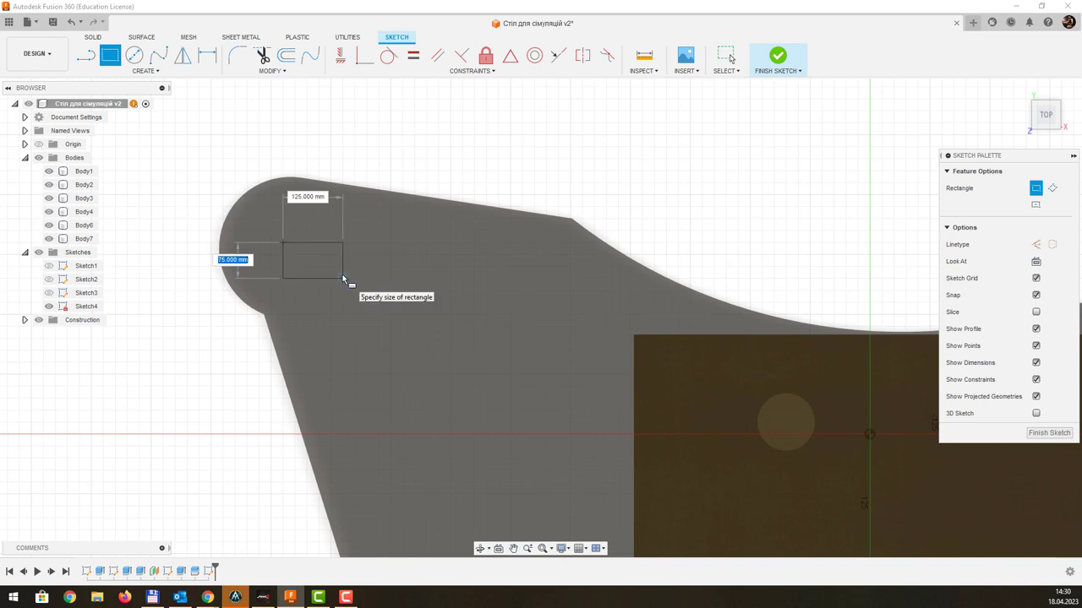
{"action": "key", "text": "Tab"}
{"action": "key", "text": "Return"}
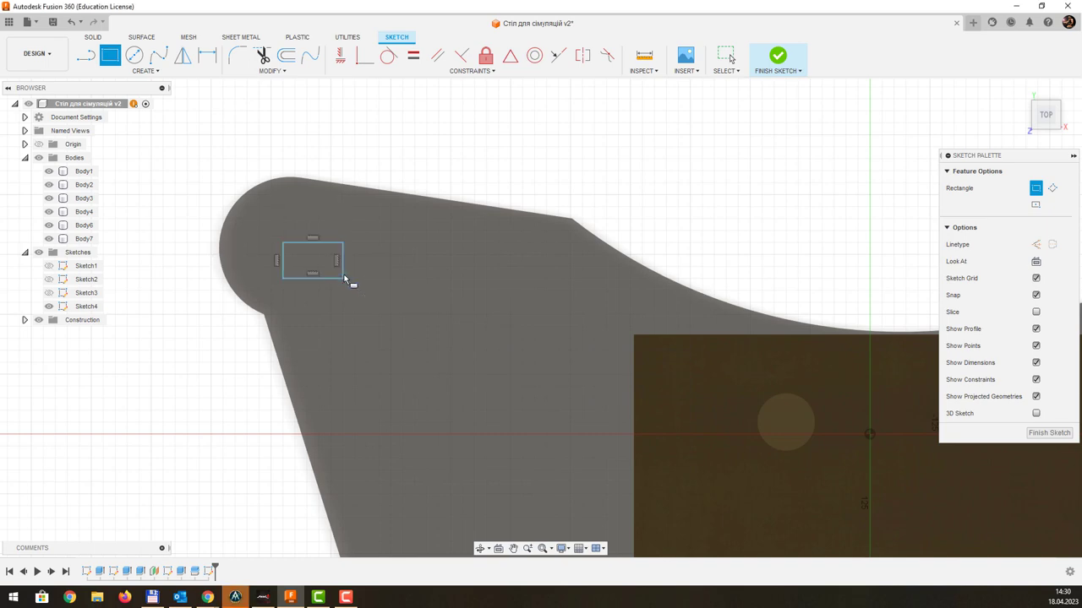
- Draw small rectangles across the top, bottom and right edges, including a 4 mm thin one
{"action": "scroll", "coordinate": [304, 237], "scroll_direction": "up", "scroll_amount": 1}
{"action": "scroll", "coordinate": [300, 238], "scroll_direction": "up", "scroll_amount": 1}
{"action": "scroll", "coordinate": [300, 237], "scroll_direction": "up", "scroll_amount": 1}
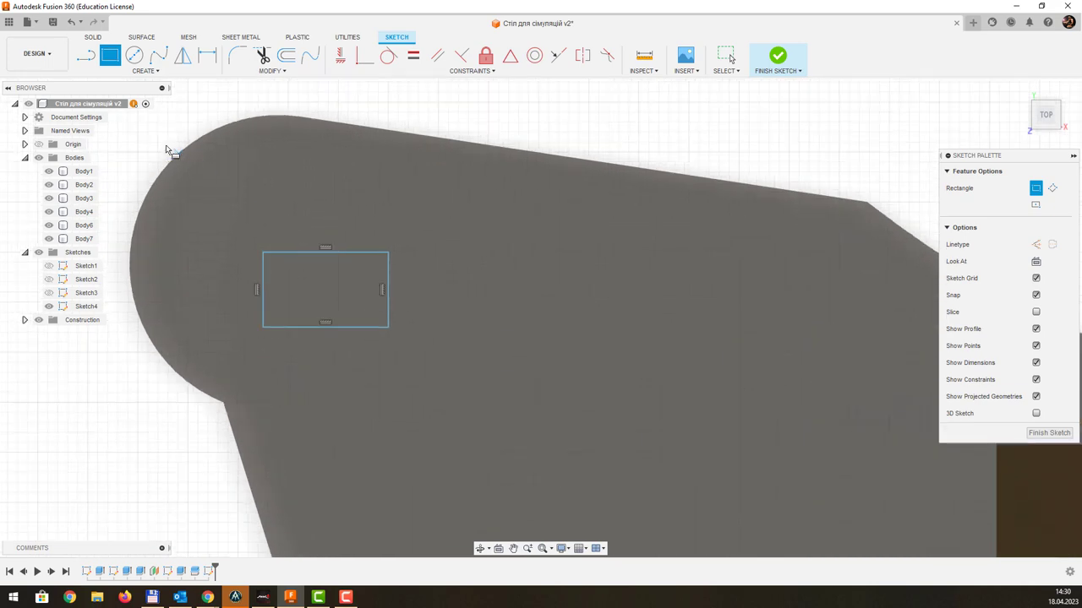
{"action": "left_click", "coordinate": [279, 268]}
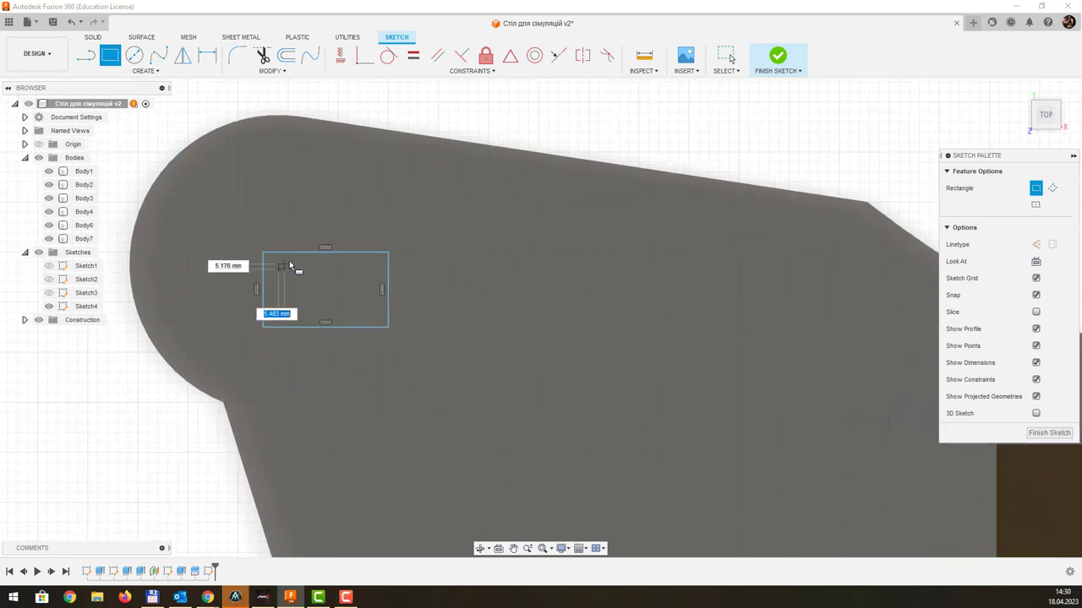
{"action": "left_click", "coordinate": [301, 225]}
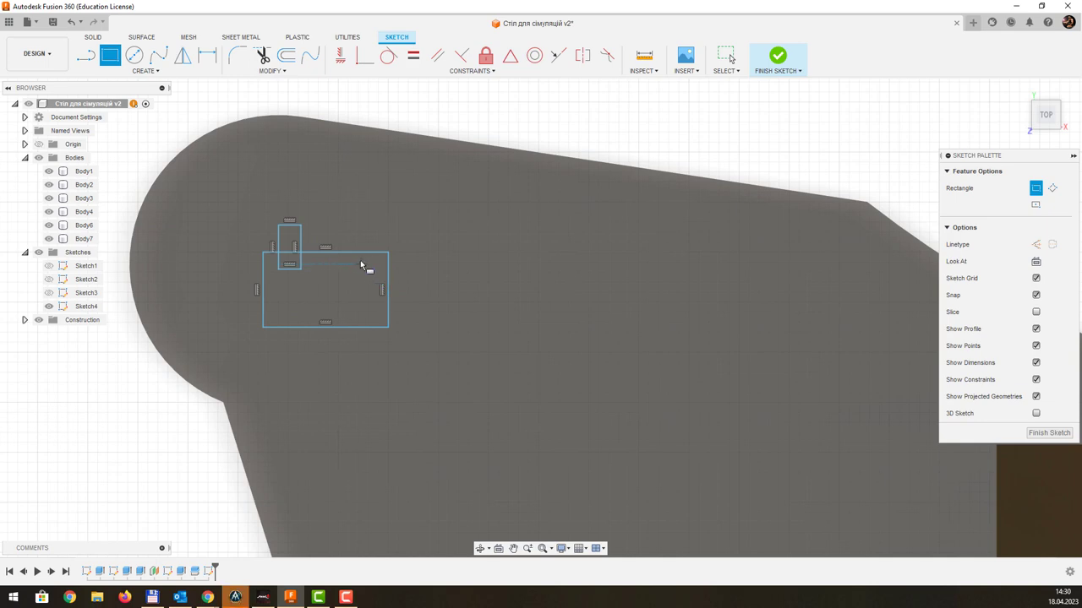
{"action": "left_click", "coordinate": [358, 253]}
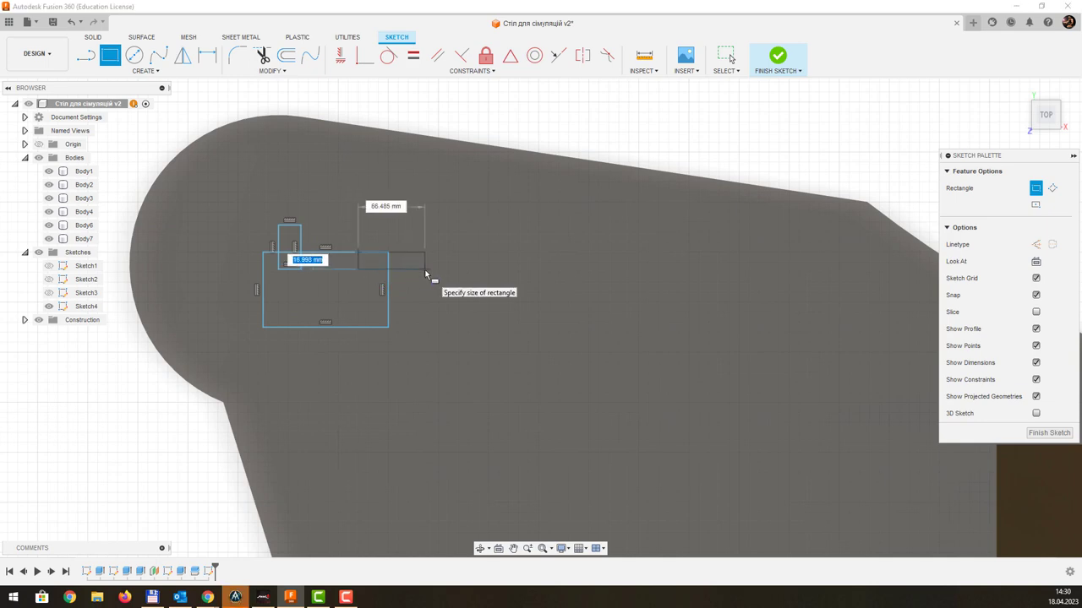
{"action": "left_click", "coordinate": [424, 270]}
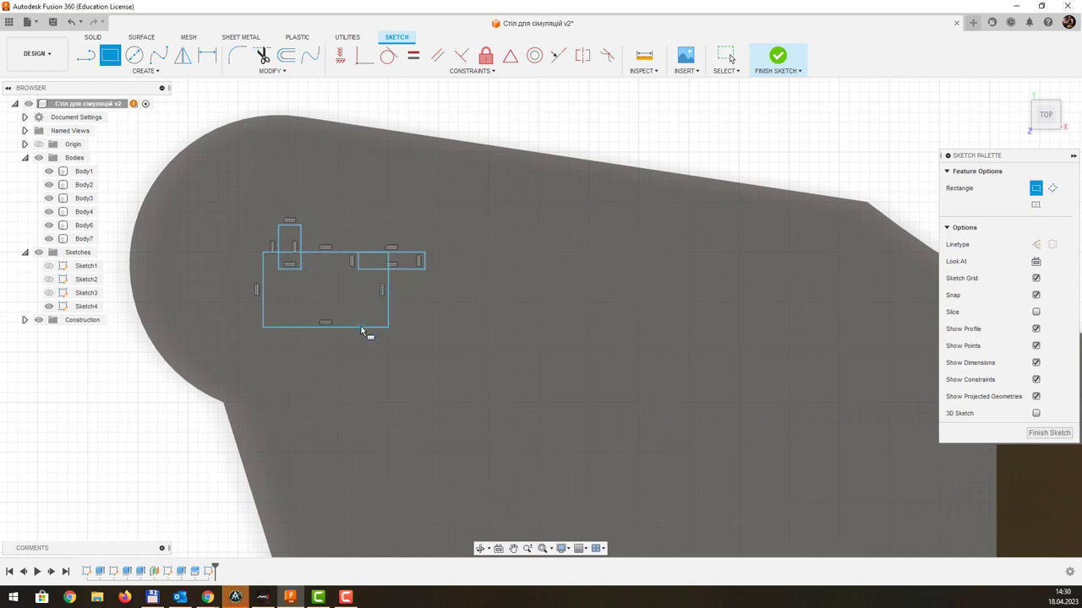
{"action": "left_click", "coordinate": [360, 327]}
{"action": "left_click", "coordinate": [425, 303]}
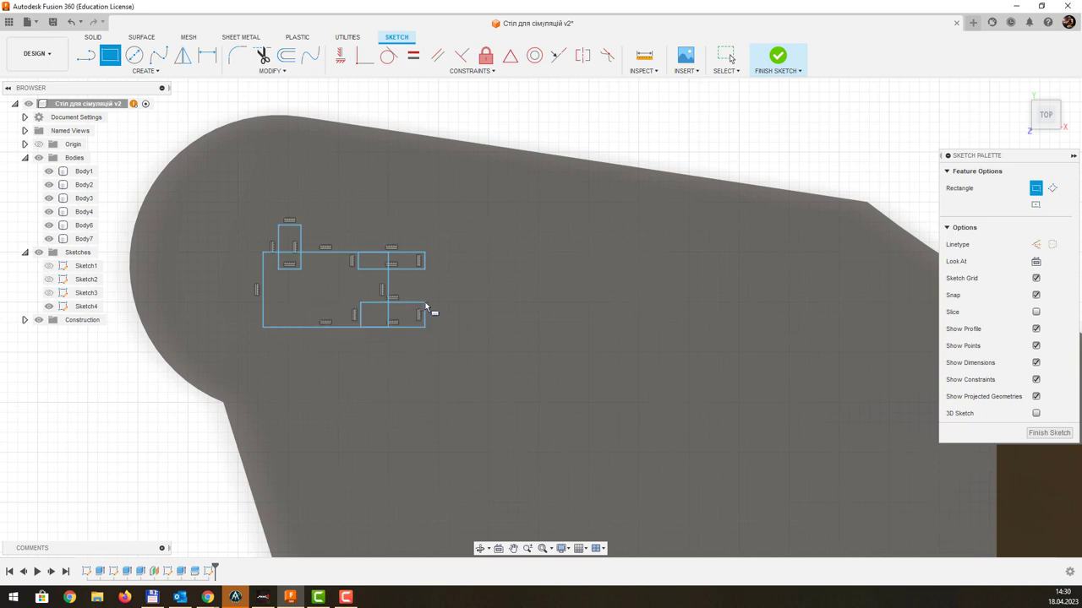
{"action": "left_click", "coordinate": [369, 287]}
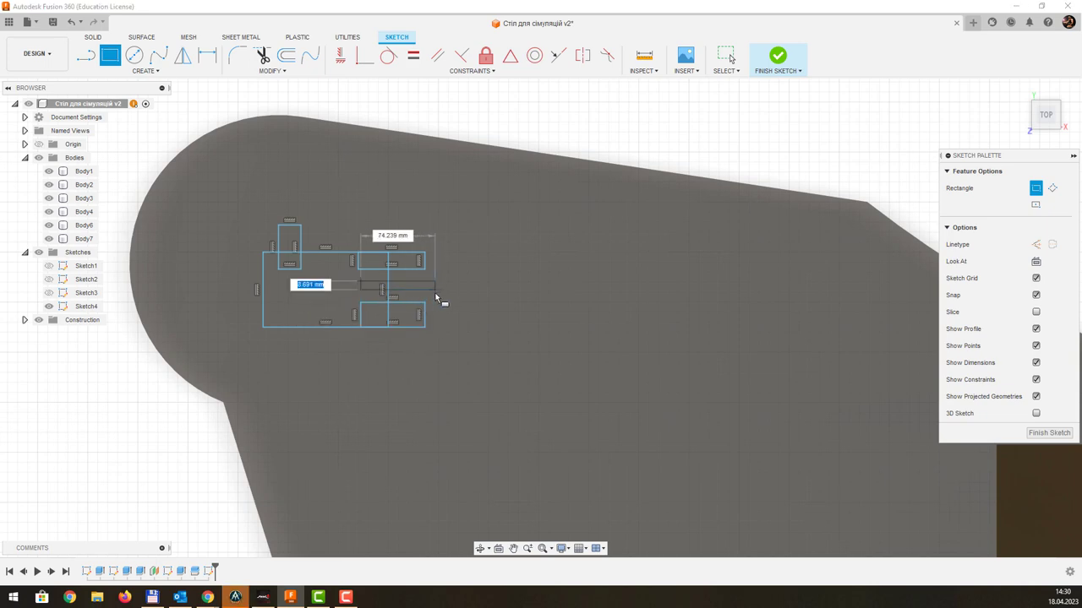
{"action": "type", "text": "4"}
{"action": "key", "text": "Return"}
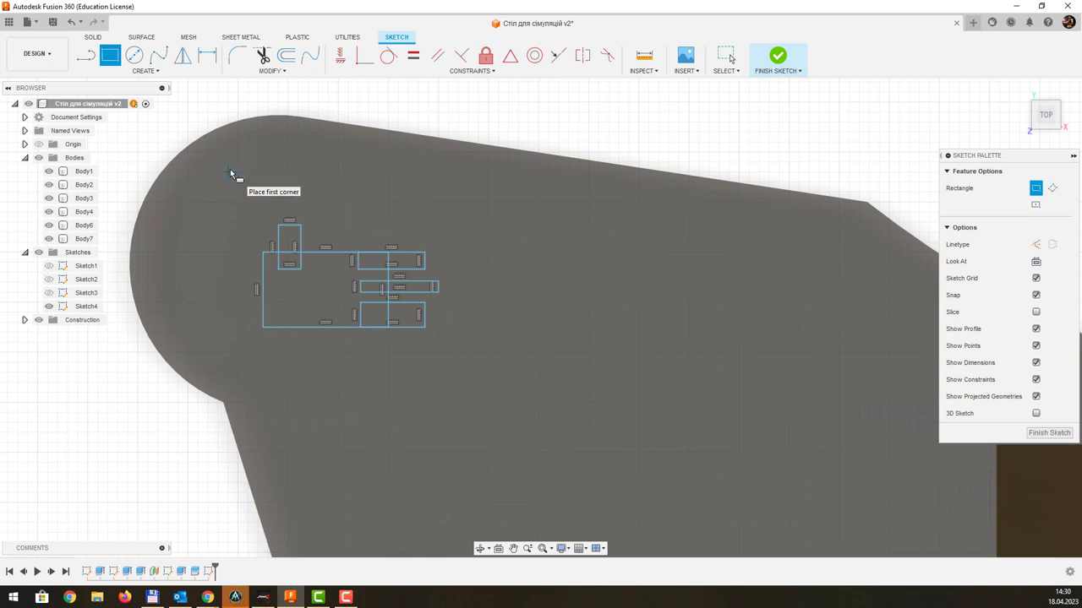
- Trim the overlapping lines around the top-left tab, right-side boxes and thin rectangle
{"action": "left_click", "coordinate": [263, 55]}
{"action": "left_click", "coordinate": [292, 272]}
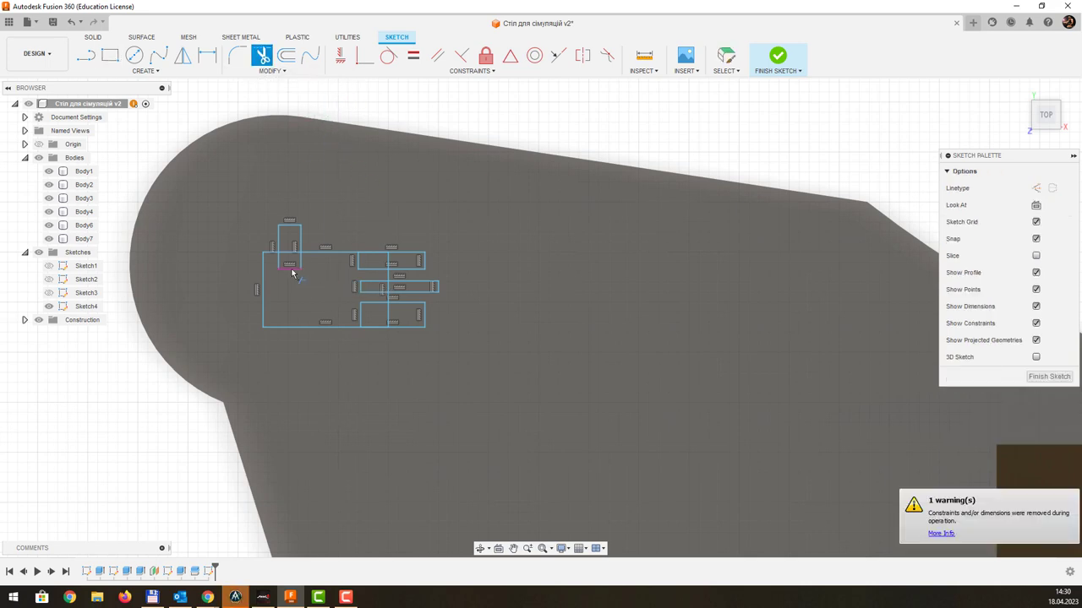
{"action": "left_click", "coordinate": [280, 263]}
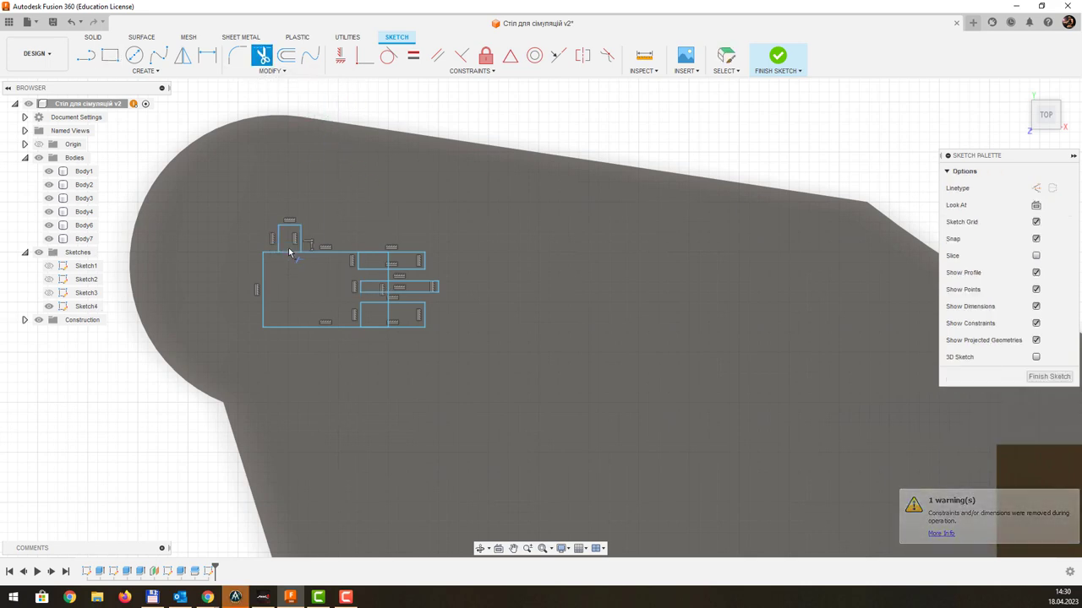
{"action": "left_click", "coordinate": [290, 255]}
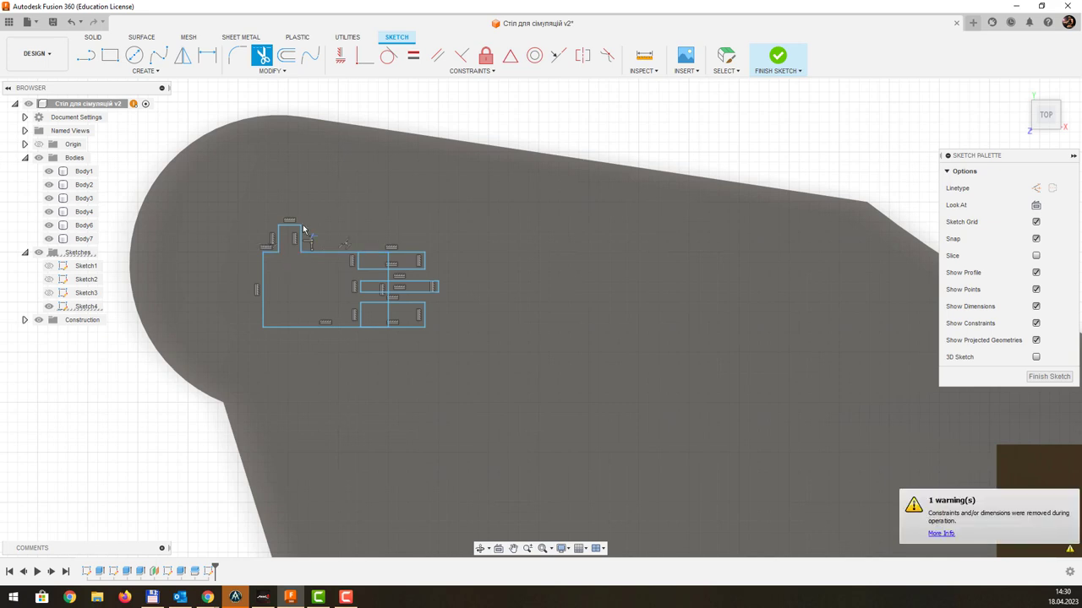
{"action": "left_click", "coordinate": [375, 268]}
{"action": "left_click", "coordinate": [359, 267]}
{"action": "left_click", "coordinate": [372, 286]}
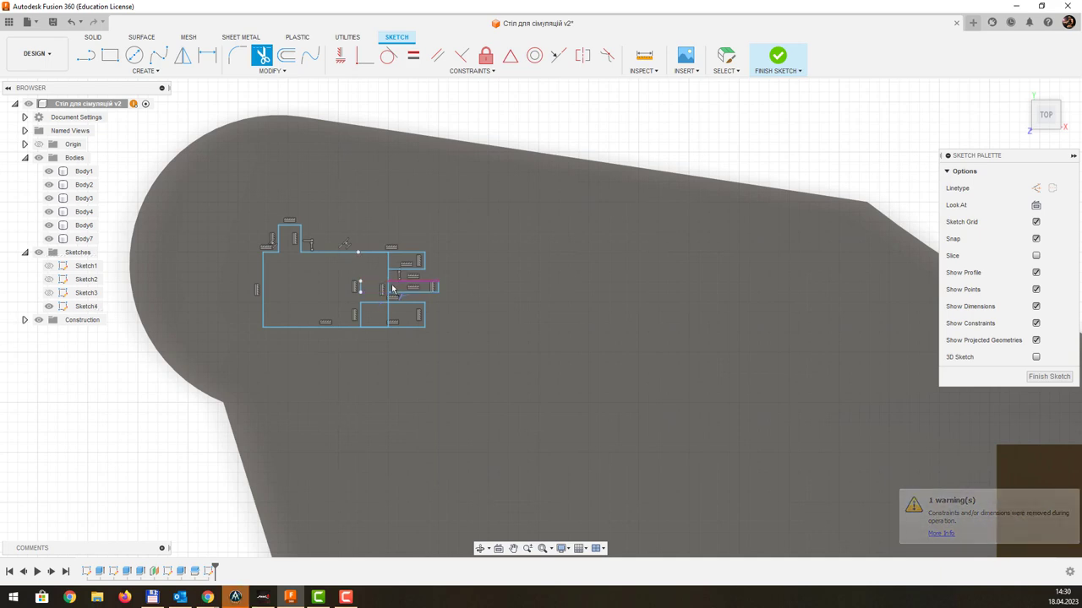
{"action": "left_click", "coordinate": [389, 290]}
{"action": "left_click", "coordinate": [389, 265]}
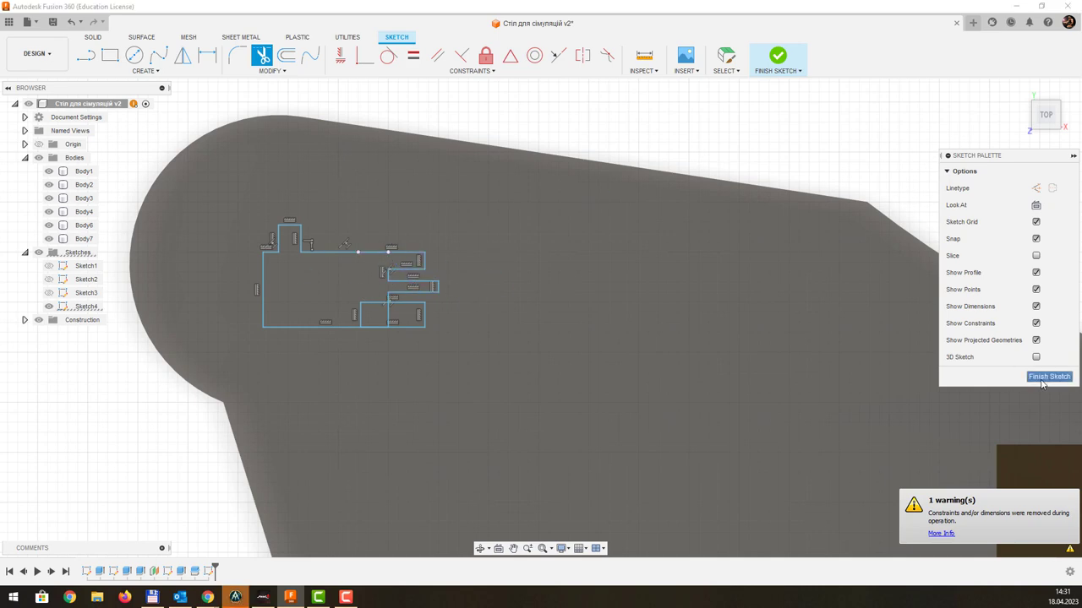
{"action": "middle_click_drag", "start_coordinate": [1033, 379], "coordinate": [1042, 385], "text": "shift"}
- Finish the sketch and select the large outline and two small tab profiles for extrusion
{"action": "scroll", "coordinate": [1041, 385], "scroll_direction": "down", "scroll_amount": 5}
{"action": "left_click", "coordinate": [778, 56]}
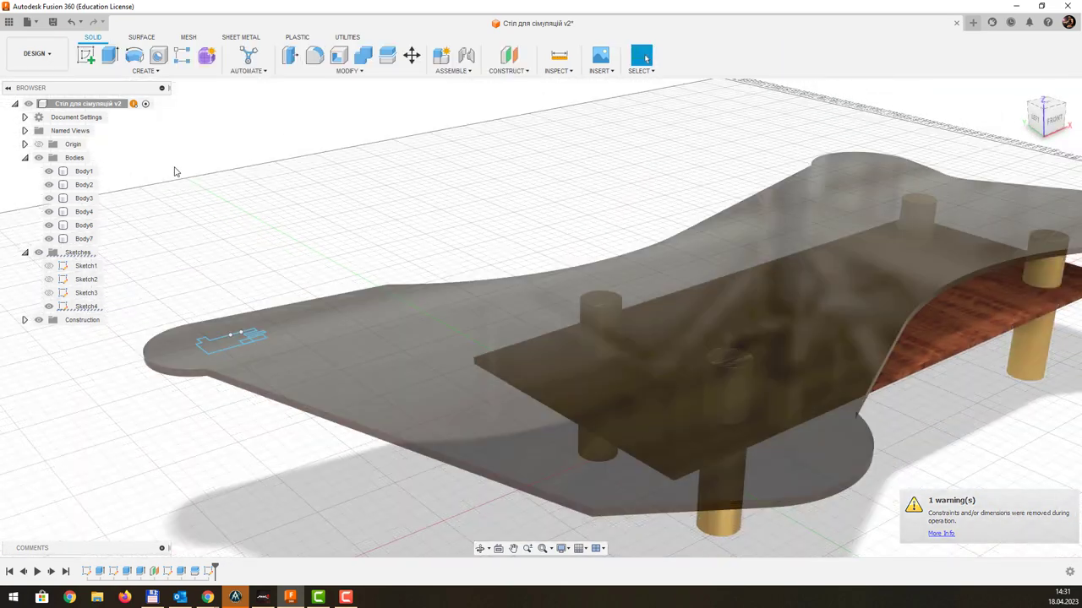
{"action": "left_click", "coordinate": [110, 56]}
{"action": "scroll", "coordinate": [222, 339], "scroll_direction": "up", "scroll_amount": 5}
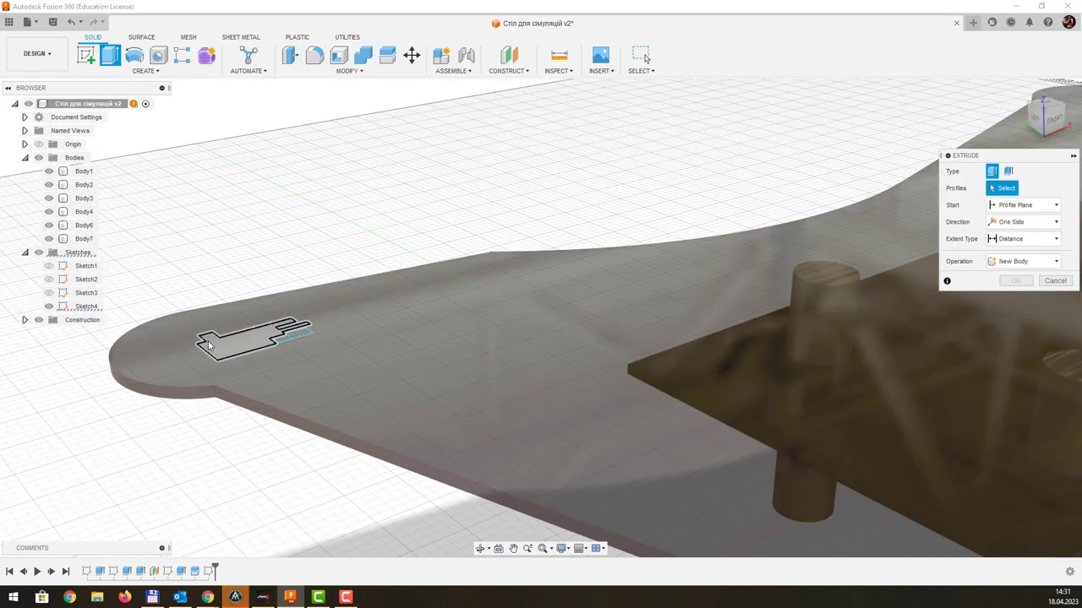
{"action": "scroll", "coordinate": [225, 341], "scroll_direction": "up", "scroll_amount": 3}
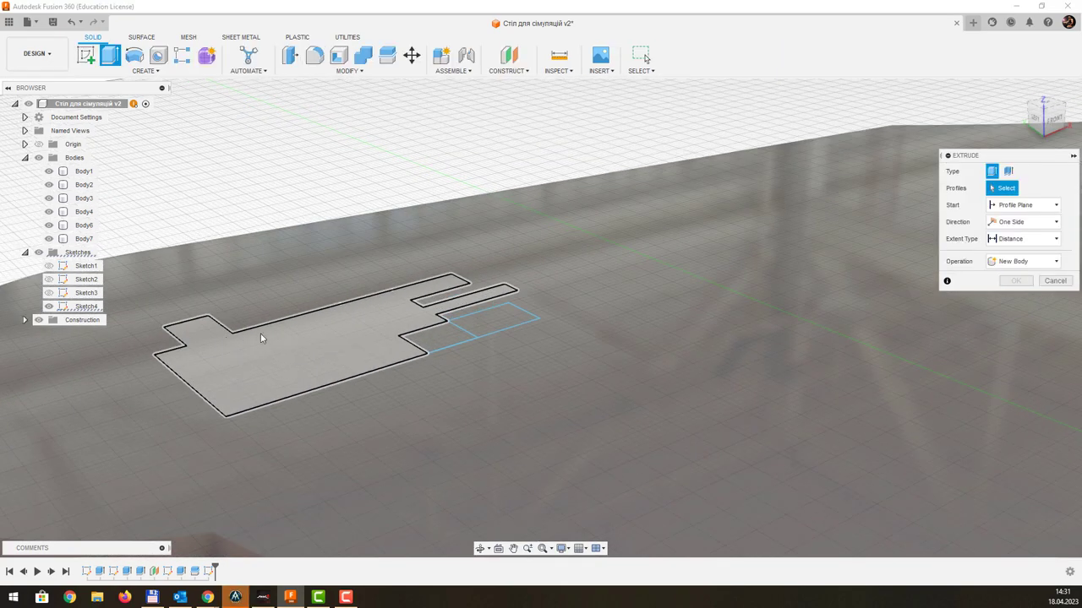
{"action": "left_click", "coordinate": [330, 340]}
{"action": "left_click", "coordinate": [433, 342]}
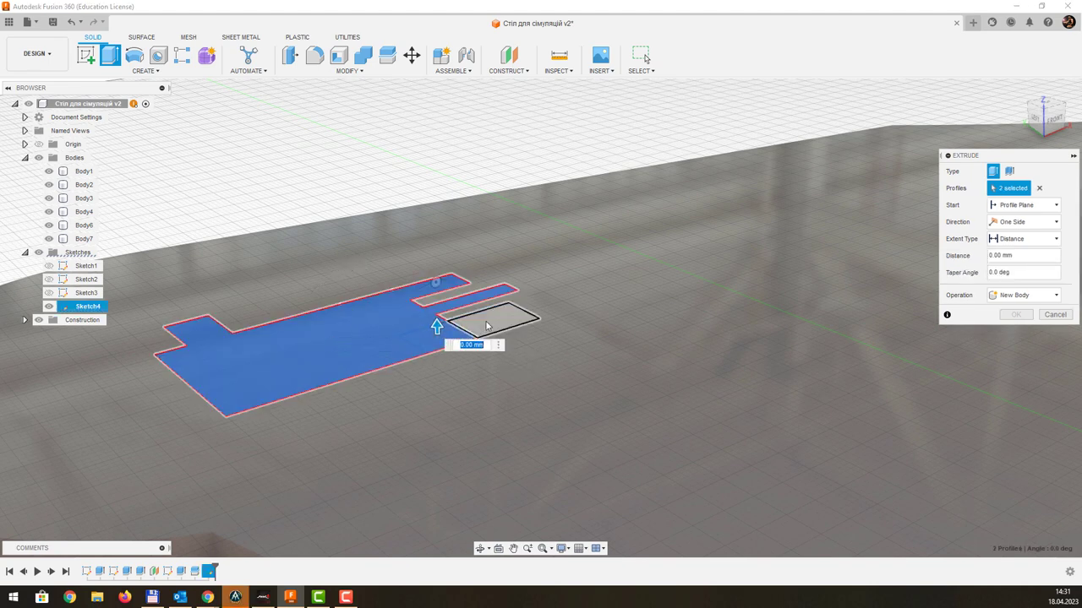
{"action": "left_click", "coordinate": [497, 314]}
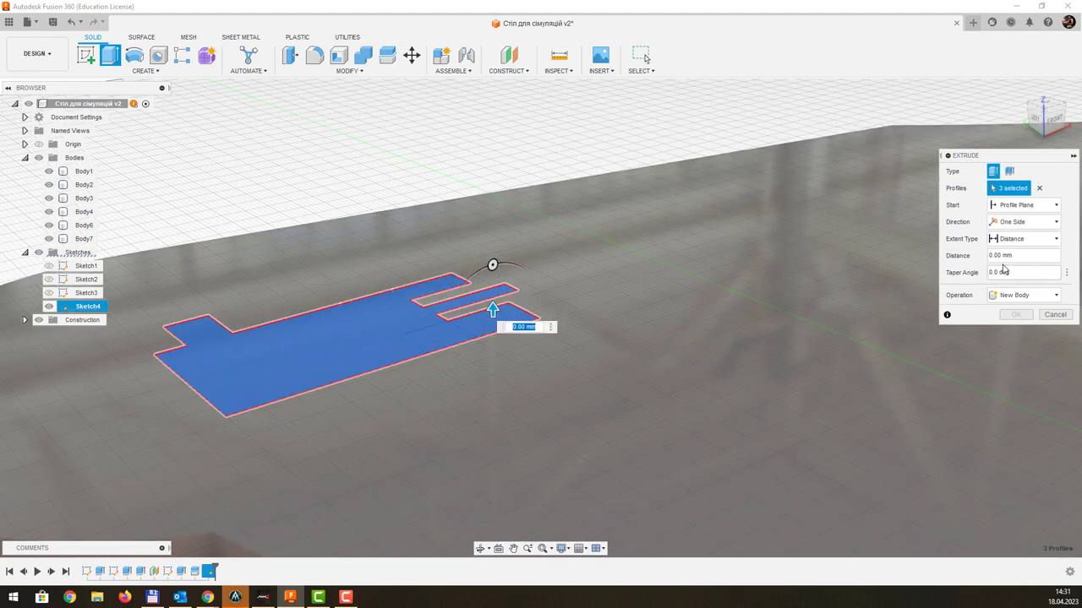
- Extrude the selected profiles 1 mm as a new body
{"action": "left_click", "coordinate": [1003, 255]}
{"action": "type", "text": "1"}
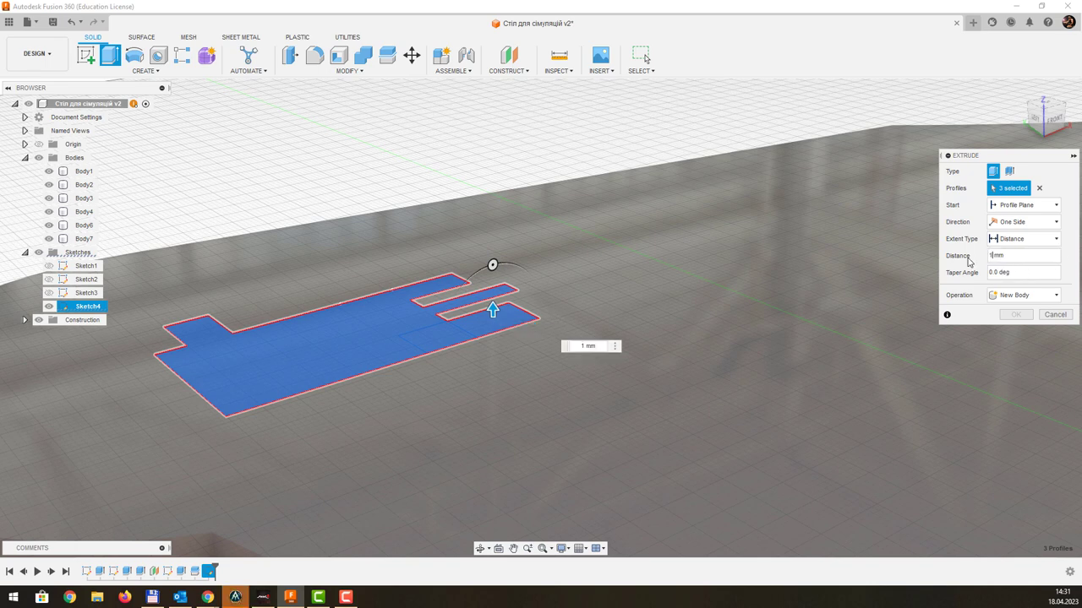
{"action": "left_click", "coordinate": [1023, 295]}
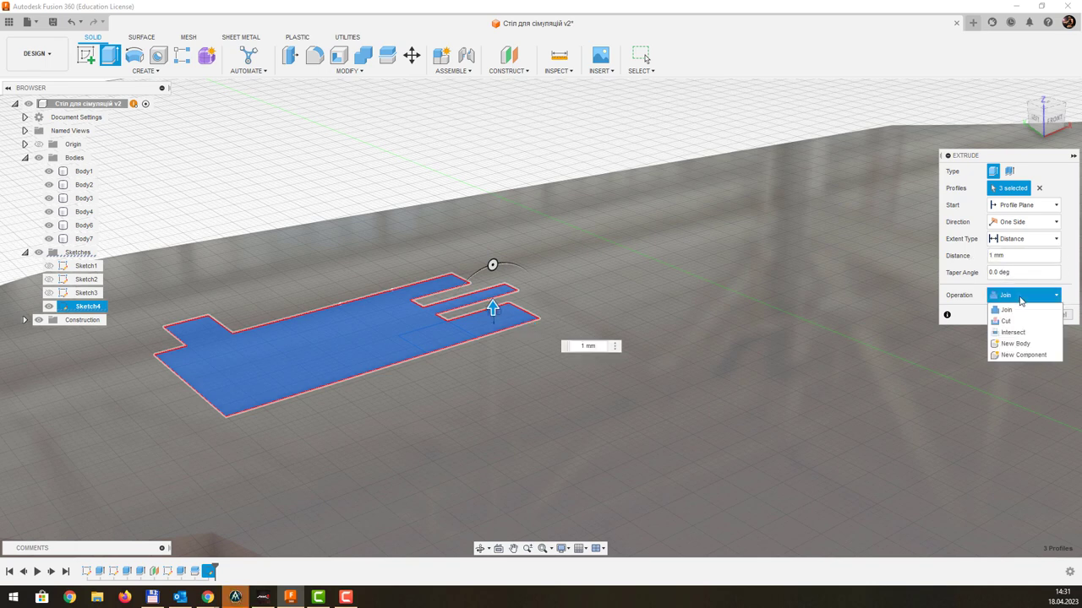
{"action": "left_click", "coordinate": [1022, 344]}
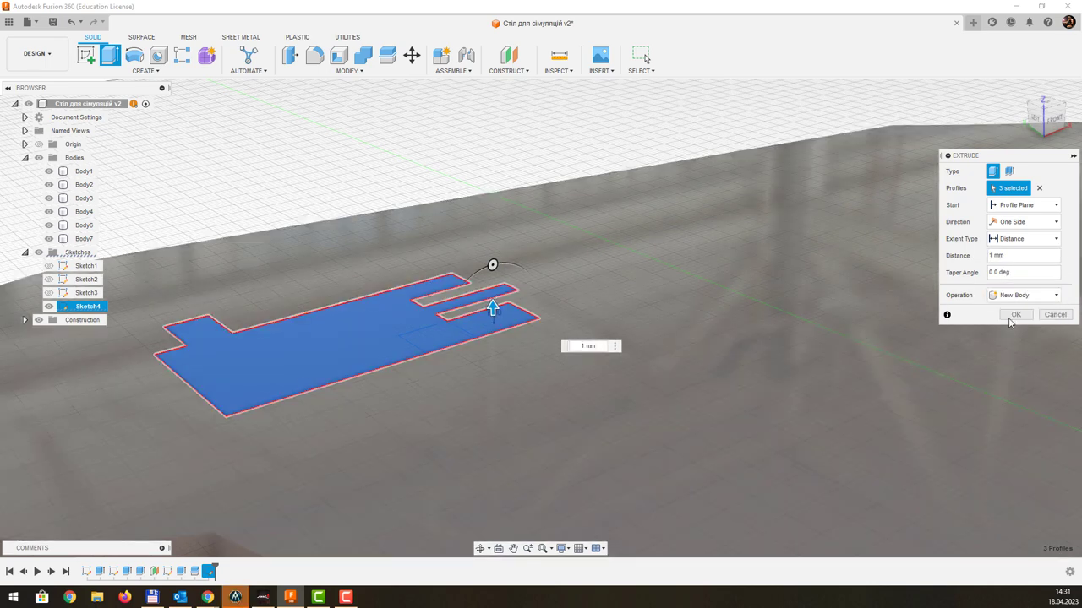
{"action": "left_click", "coordinate": [1014, 315]}
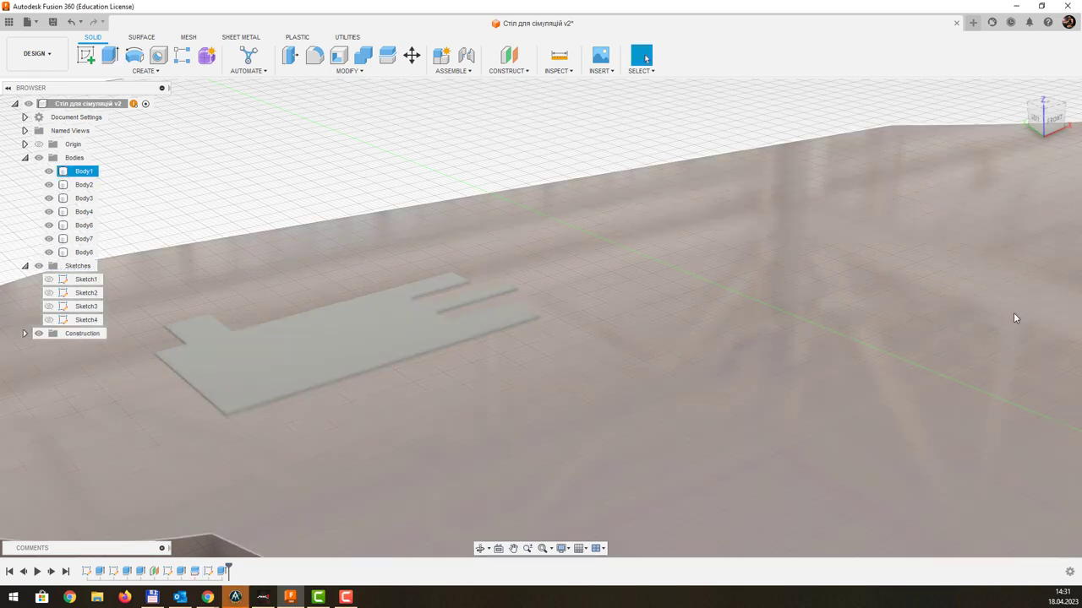
- Switch to the Simulation workspace and select the new plate
{"action": "left_click", "coordinate": [33, 53]}
{"action": "left_click", "coordinate": [33, 161]}
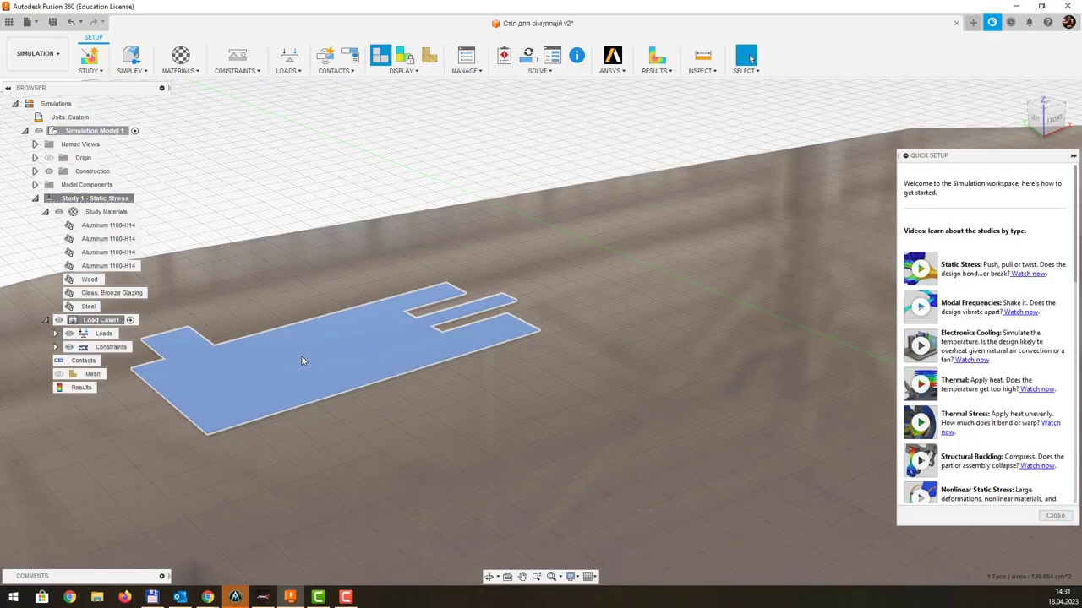
{"action": "left_click", "coordinate": [301, 355]}
- Review the Study Materials list, confirming the new plate body uses Steel
{"action": "left_click", "coordinate": [184, 71]}
{"action": "left_click", "coordinate": [189, 83]}
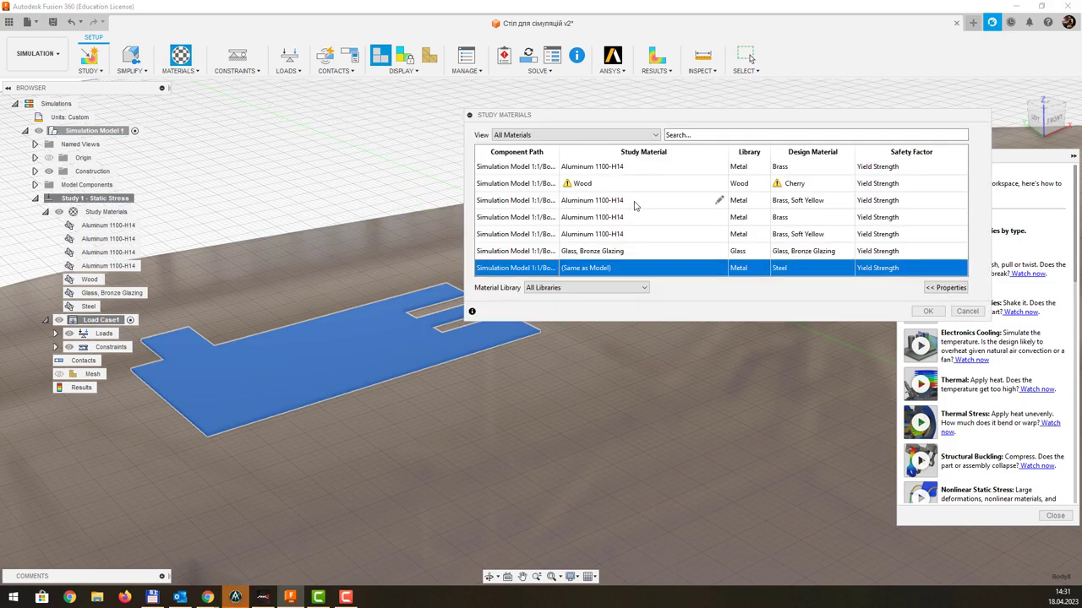
{"action": "left_click", "coordinate": [522, 251]}
{"action": "left_click", "coordinate": [520, 268]}
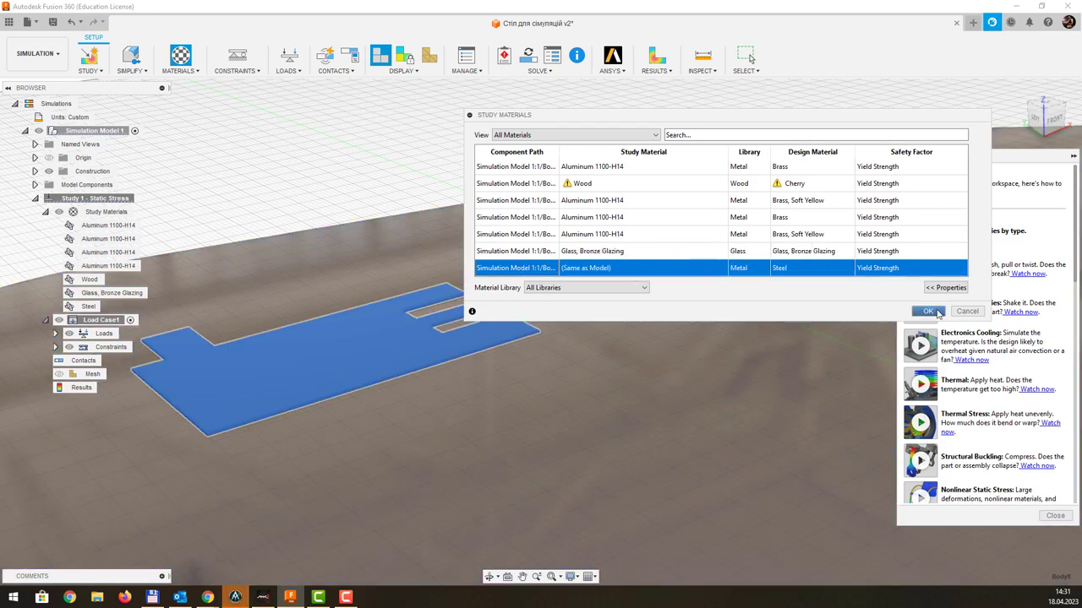
{"action": "left_click", "coordinate": [927, 311]}
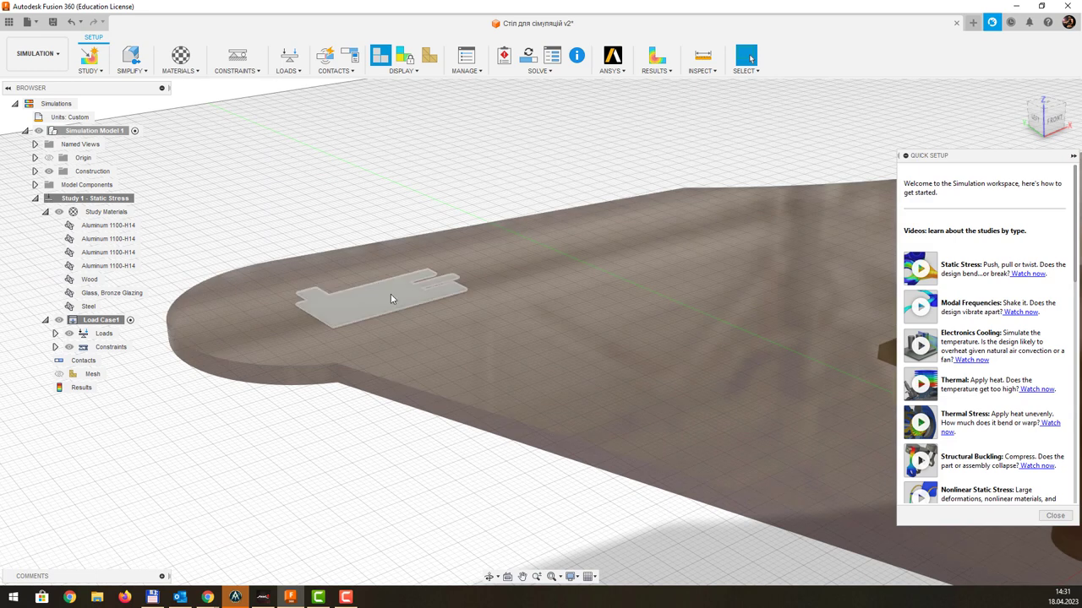
{"action": "left_click", "coordinate": [390, 298]}
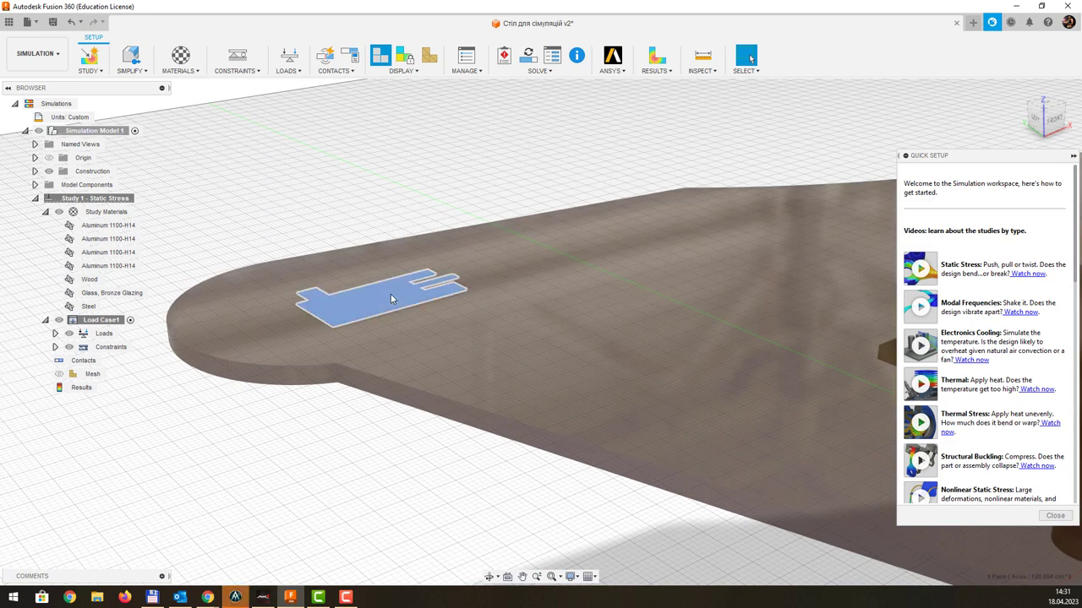
- Add a 20000 N Force structural load, in newtons, on the small plate's top face
{"action": "left_click", "coordinate": [295, 74]}
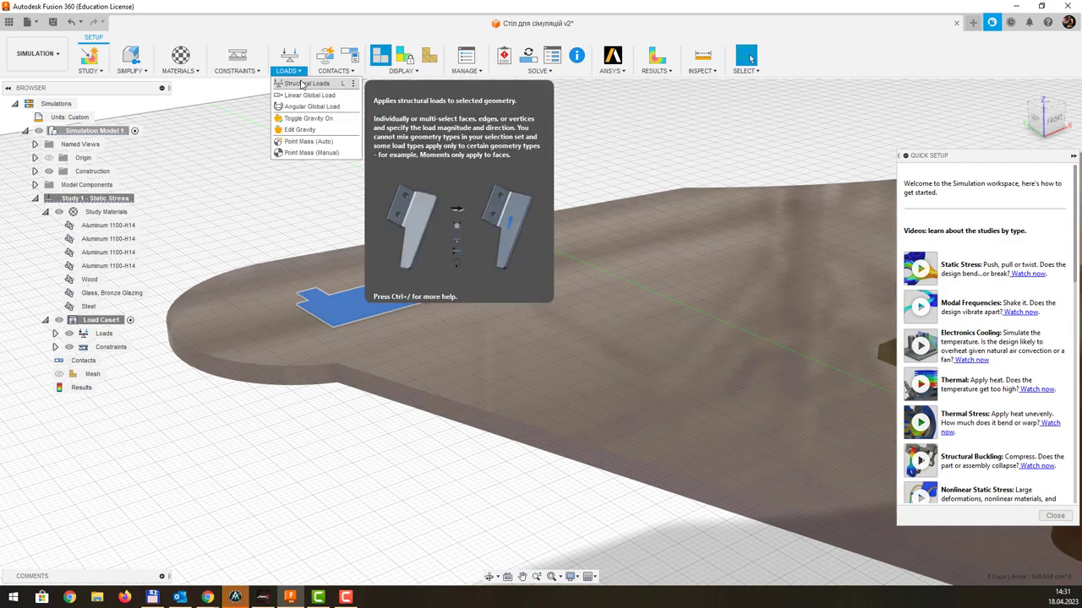
{"action": "left_click", "coordinate": [301, 84]}
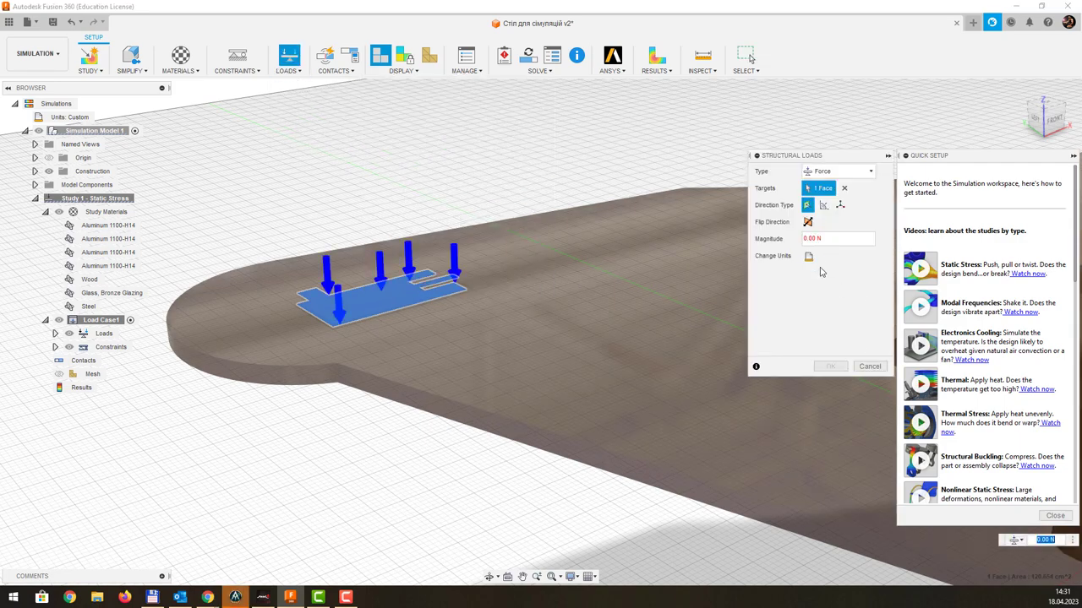
{"action": "left_click", "coordinate": [805, 239]}
{"action": "type", "text": "2"}
{"action": "type", "text": "000"}
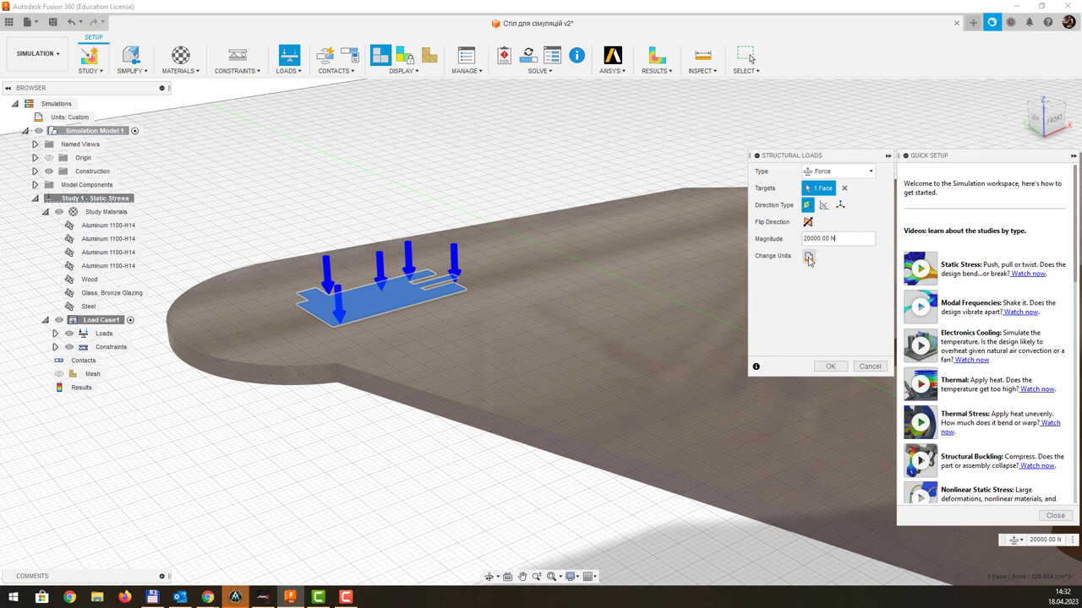
{"action": "left_click", "coordinate": [808, 258]}
{"action": "left_click", "coordinate": [836, 261]}
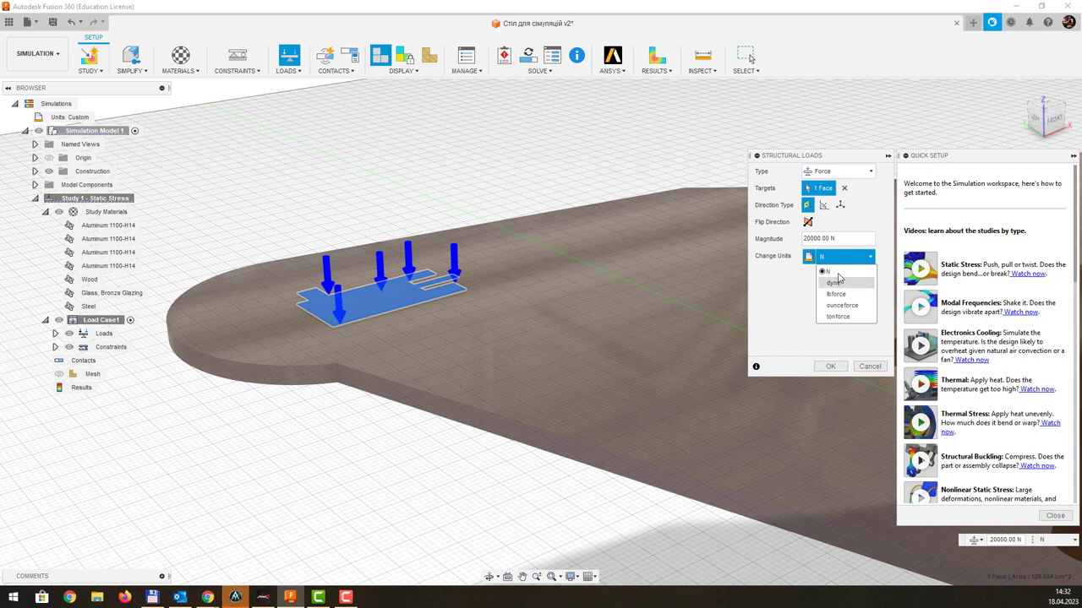
{"action": "left_click", "coordinate": [840, 258]}
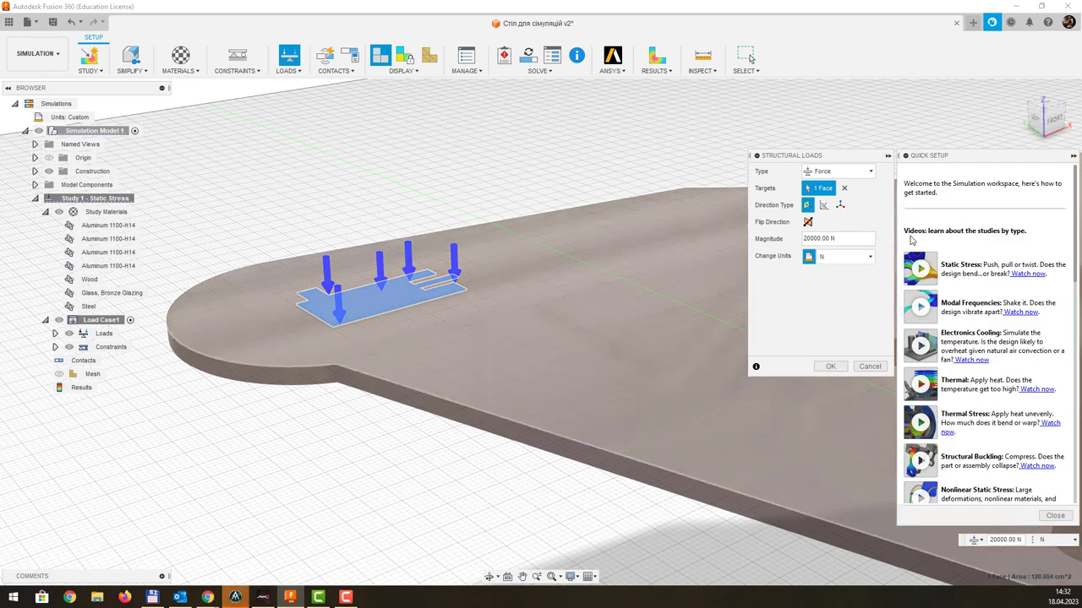
{"action": "left_click", "coordinate": [1072, 156]}
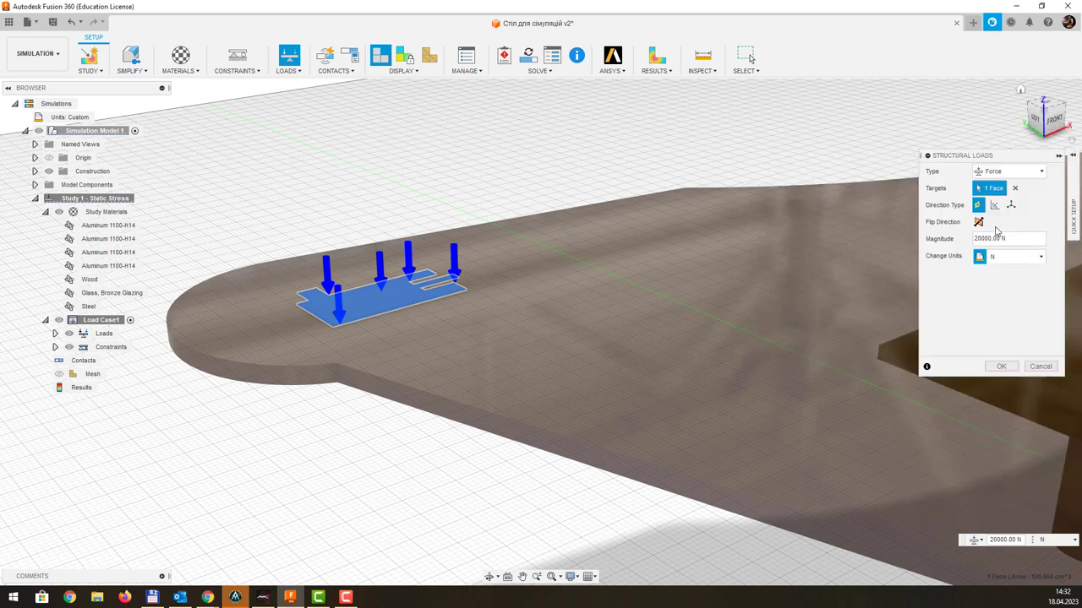
{"action": "left_click", "coordinate": [999, 366]}
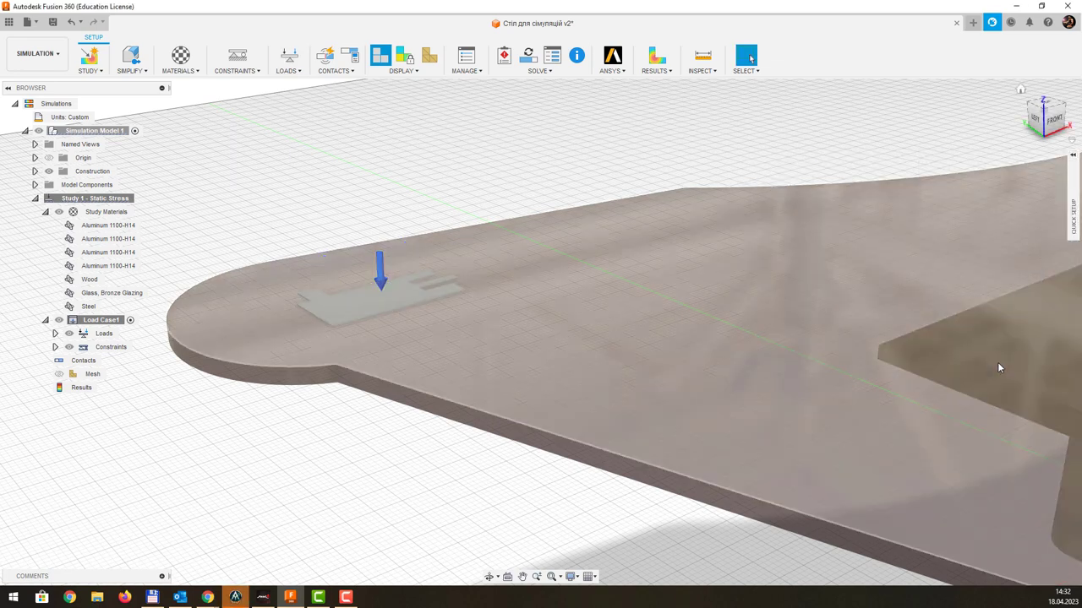
{"action": "scroll", "coordinate": [379, 237], "scroll_direction": "down", "scroll_amount": 2}
{"action": "scroll", "coordinate": [379, 236], "scroll_direction": "down", "scroll_amount": 2}
{"action": "scroll", "coordinate": [380, 237], "scroll_direction": "down", "scroll_amount": 2}
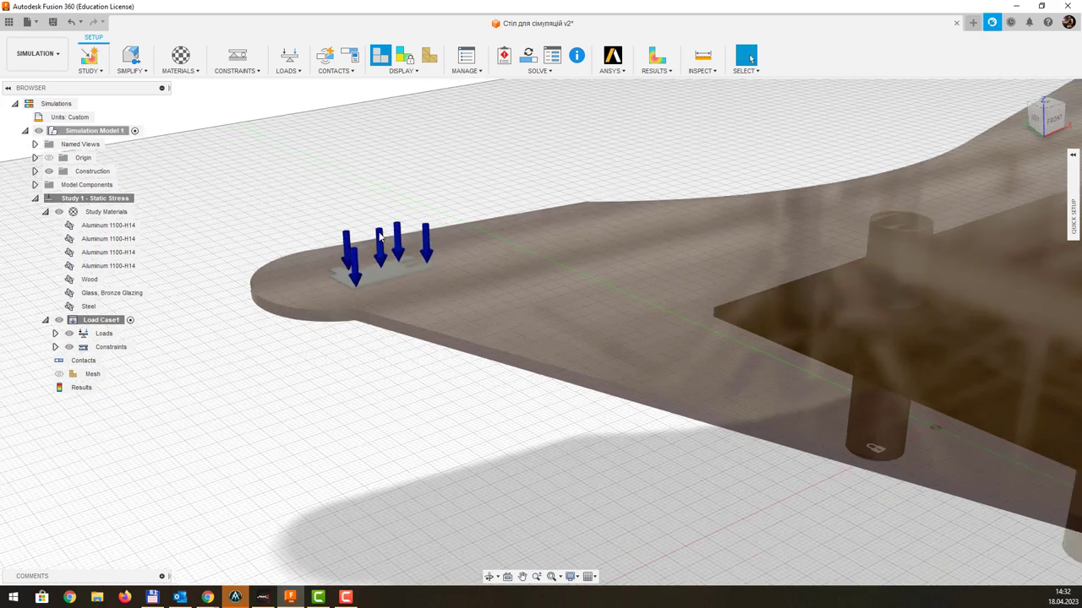
{"action": "scroll", "coordinate": [378, 243], "scroll_direction": "down", "scroll_amount": 2}
{"action": "scroll", "coordinate": [378, 243], "scroll_direction": "down", "scroll_amount": 2}
{"action": "scroll", "coordinate": [409, 234], "scroll_direction": "down", "scroll_amount": 2}
{"action": "mouse_move", "coordinate": [411, 234]}
{"action": "middle_mouse_down", "text": "shift"}
{"action": "mouse_move", "coordinate": [615, 224]}
{"action": "mouse_move", "coordinate": [651, 164]}
{"action": "mouse_move", "coordinate": [616, 154]}
{"action": "mouse_move", "coordinate": [519, 178]}
{"action": "middle_mouse_up", "text": "shift"}
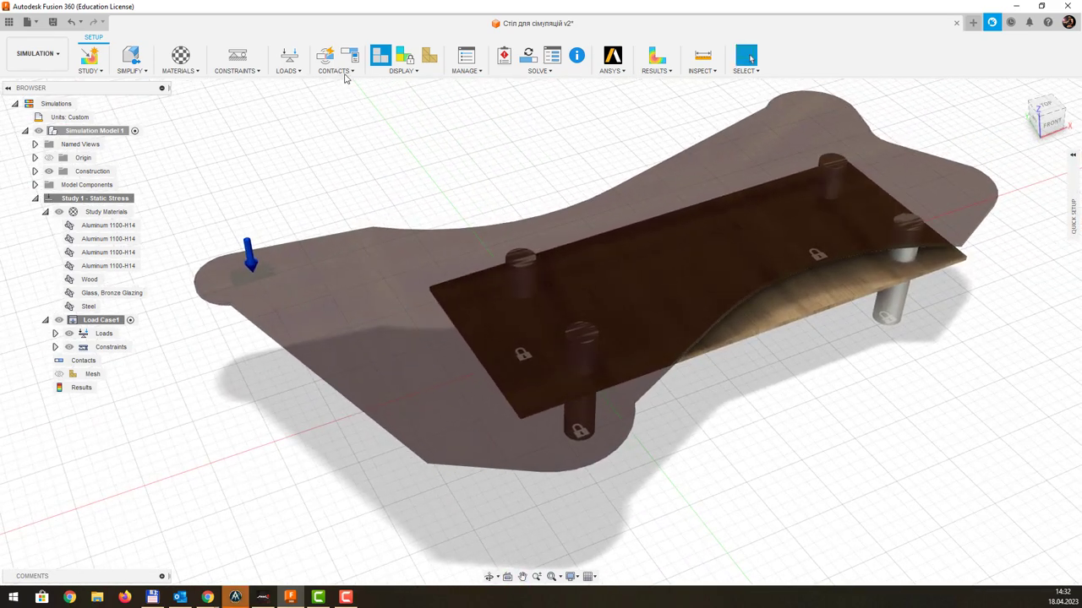
- Generate automatic contacts at 0.01 cm tolerance and expand the Construction folder to show Plane1
{"action": "left_click", "coordinate": [345, 76]}
{"action": "left_click", "coordinate": [340, 84]}
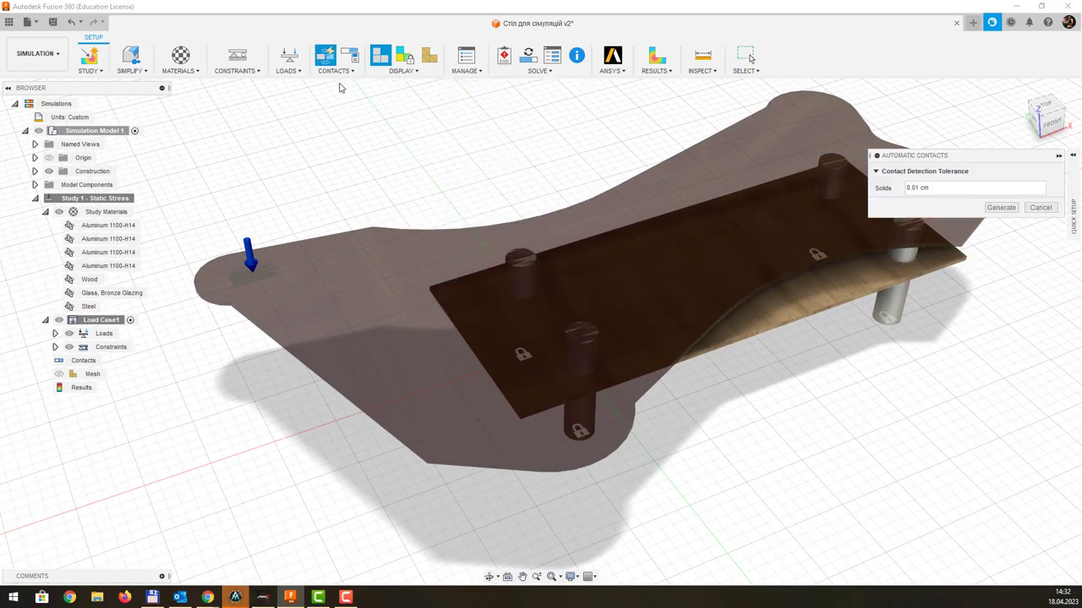
{"action": "left_click", "coordinate": [1005, 209]}
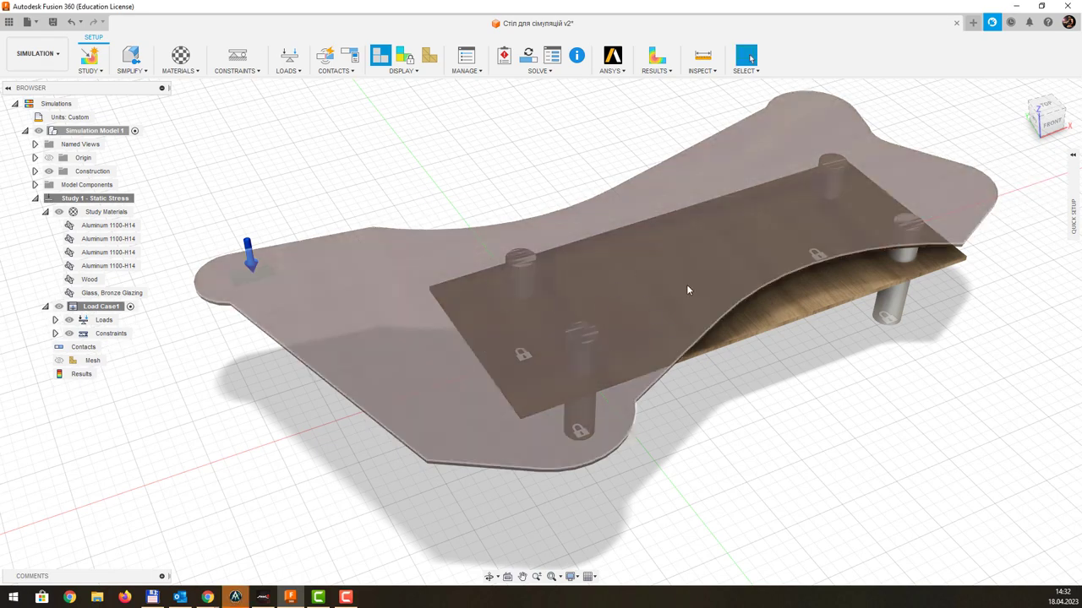
{"action": "left_click", "coordinate": [35, 171]}
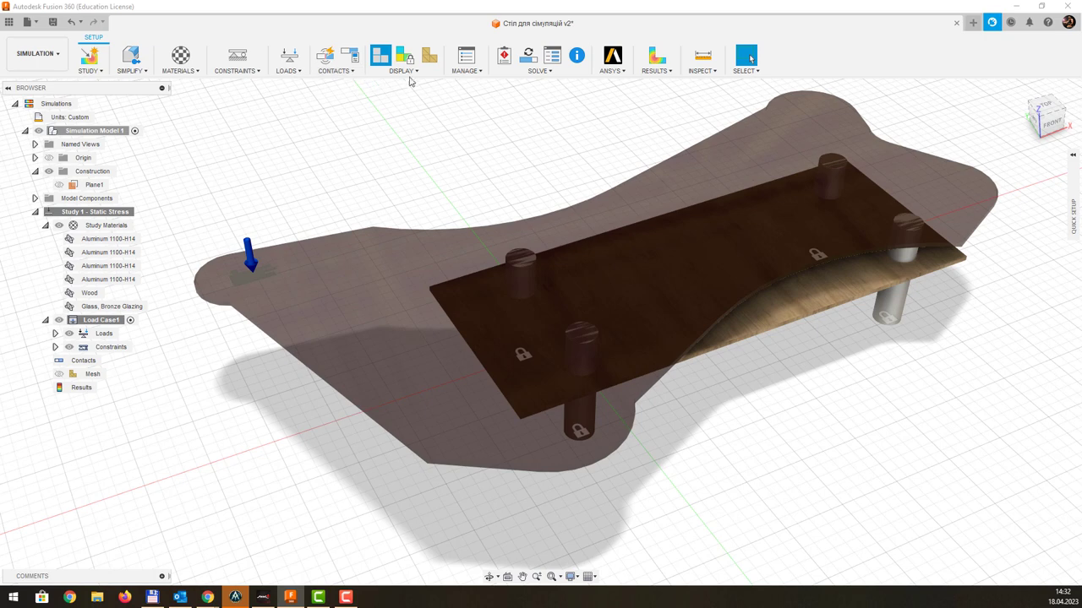
{"action": "left_click", "coordinate": [514, 72]}
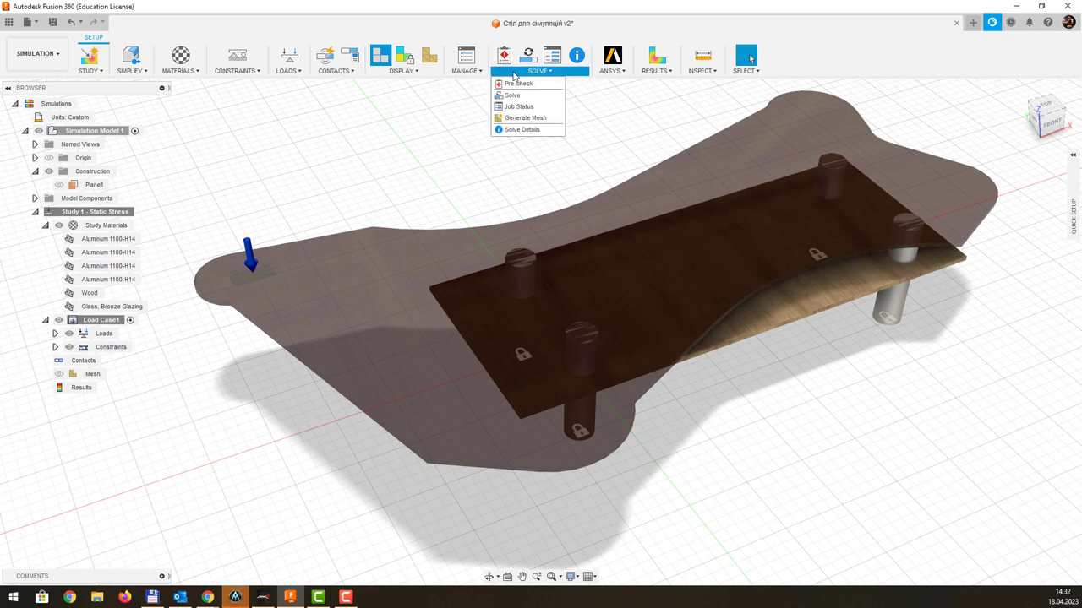
{"action": "left_click", "coordinate": [517, 83]}
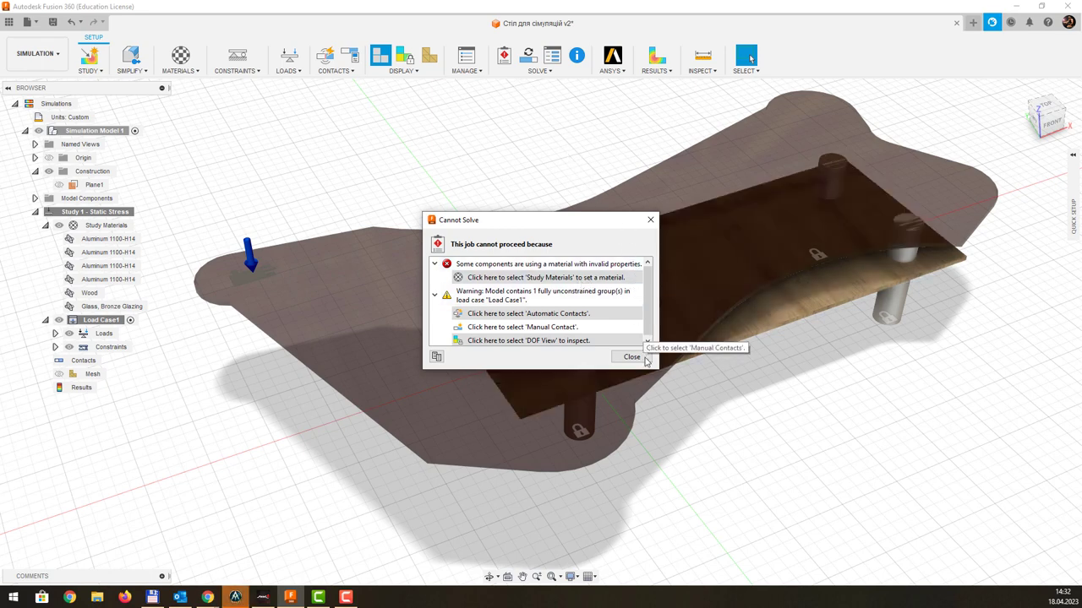
{"action": "left_click_drag", "start_coordinate": [651, 374], "coordinate": [717, 409]}
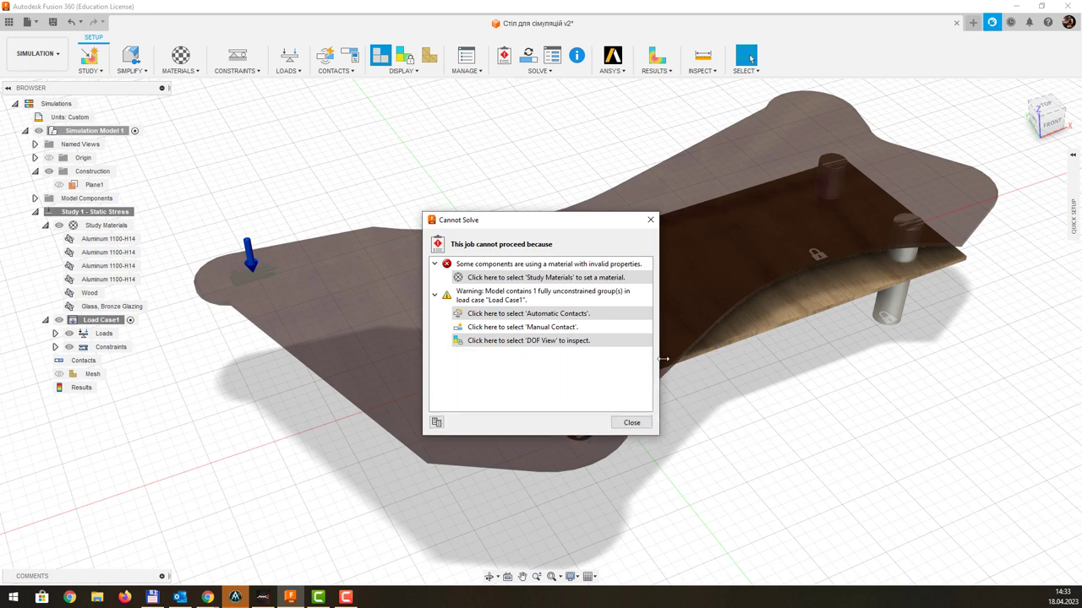
{"action": "left_click_drag", "start_coordinate": [661, 359], "coordinate": [749, 359]}
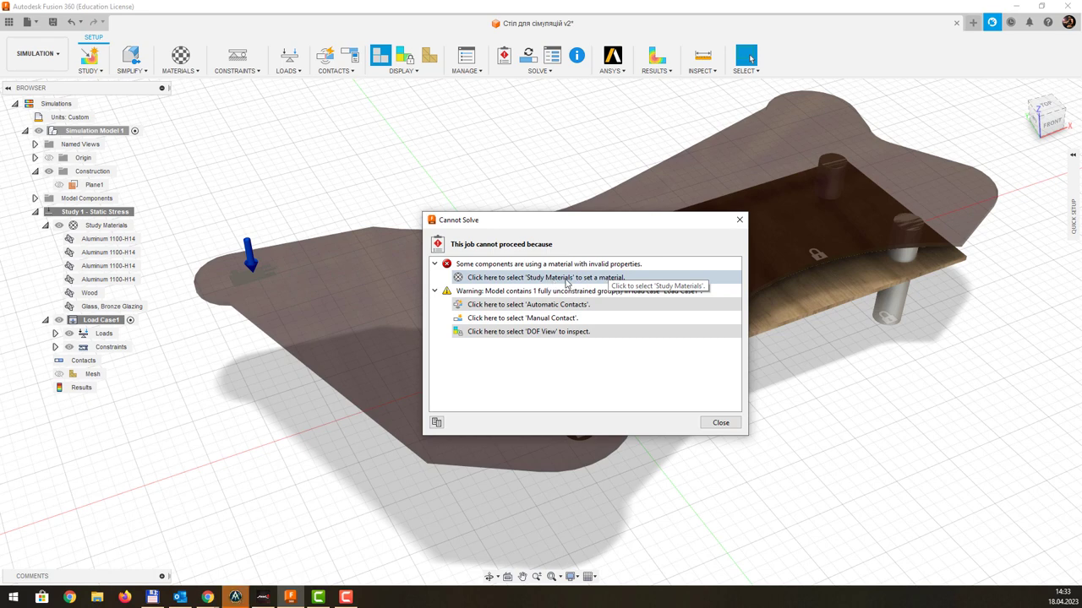
{"action": "left_click", "coordinate": [721, 423]}
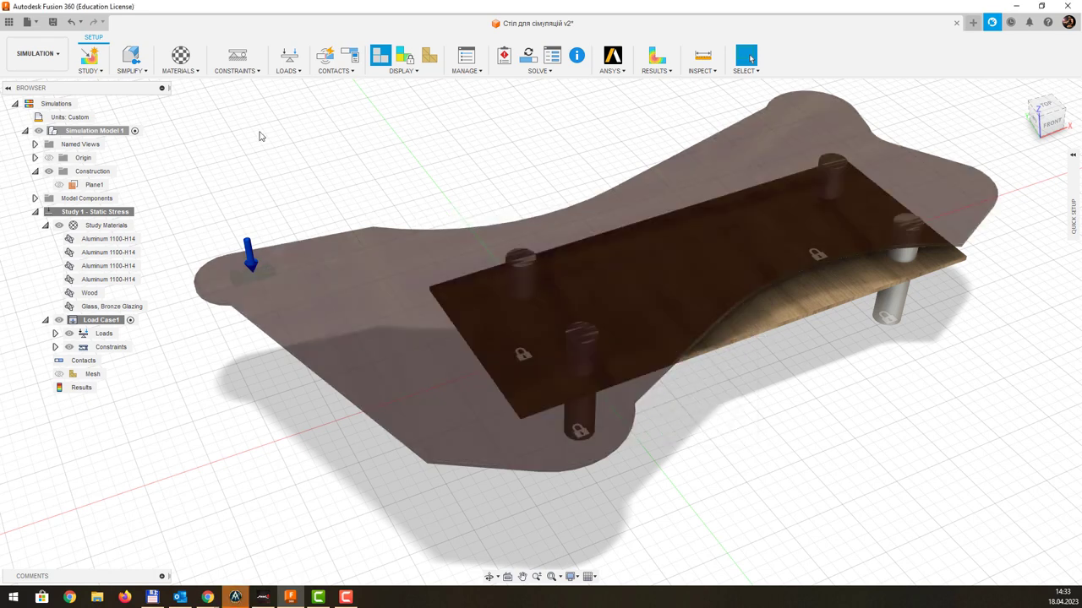
{"action": "left_click", "coordinate": [195, 72]}
- In Study Materials, open the Wood body's study material list and browse the available materials
{"action": "left_click", "coordinate": [193, 83]}
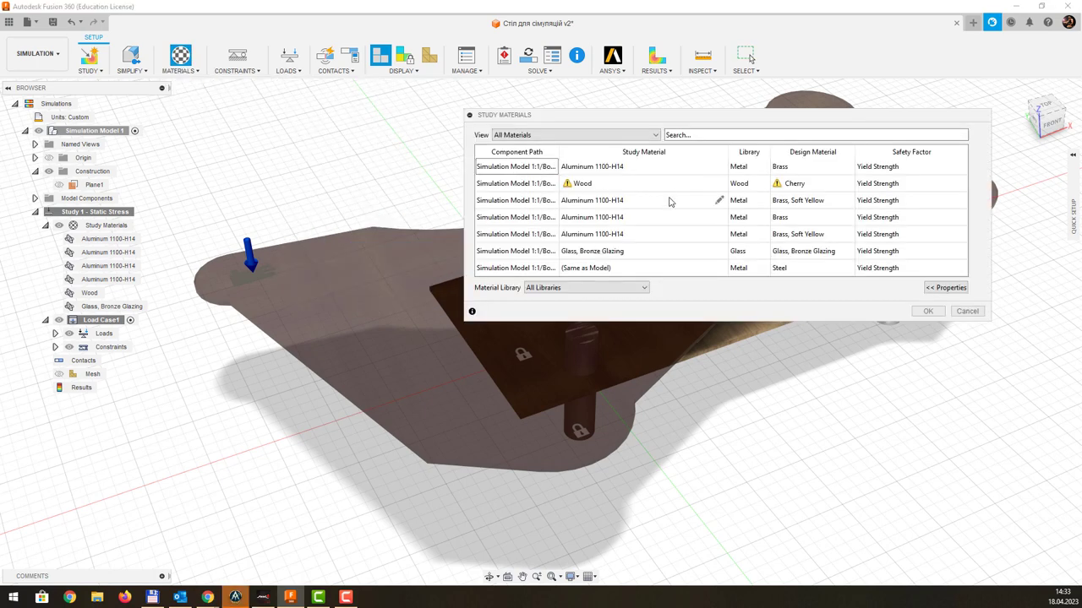
{"action": "mouse_move", "coordinate": [642, 183]}
{"action": "left_click", "coordinate": [690, 185]}
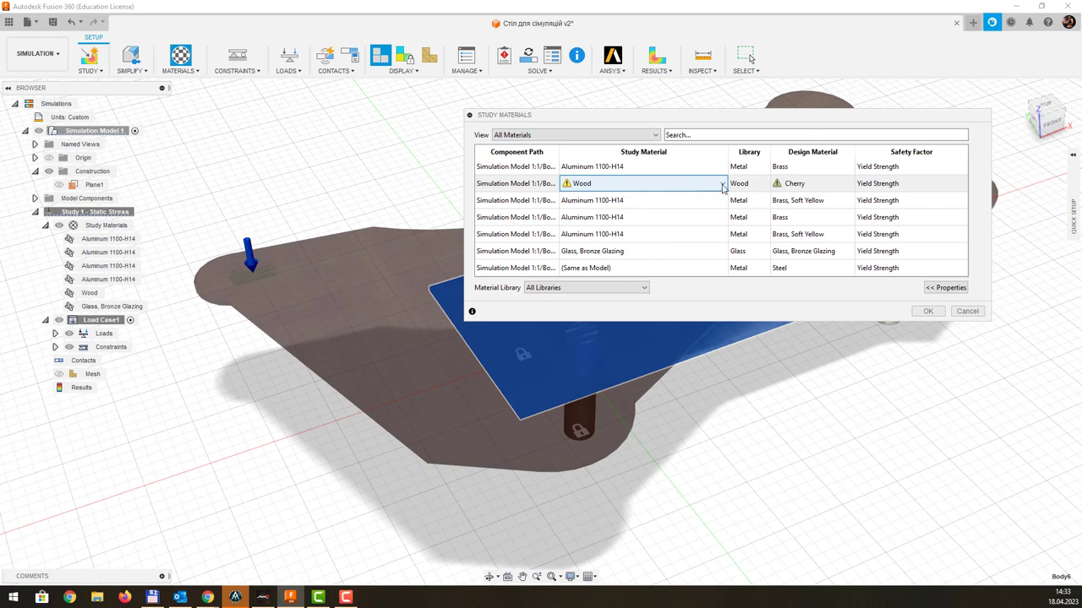
{"action": "left_click", "coordinate": [722, 186]}
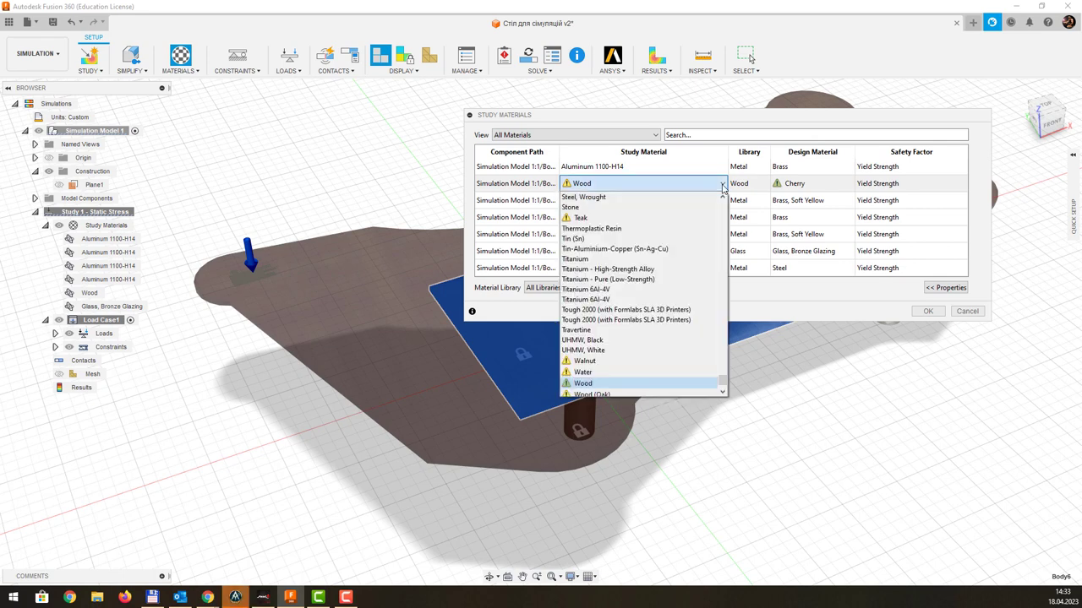
{"action": "scroll", "coordinate": [648, 372], "scroll_direction": "down", "scroll_amount": 1}
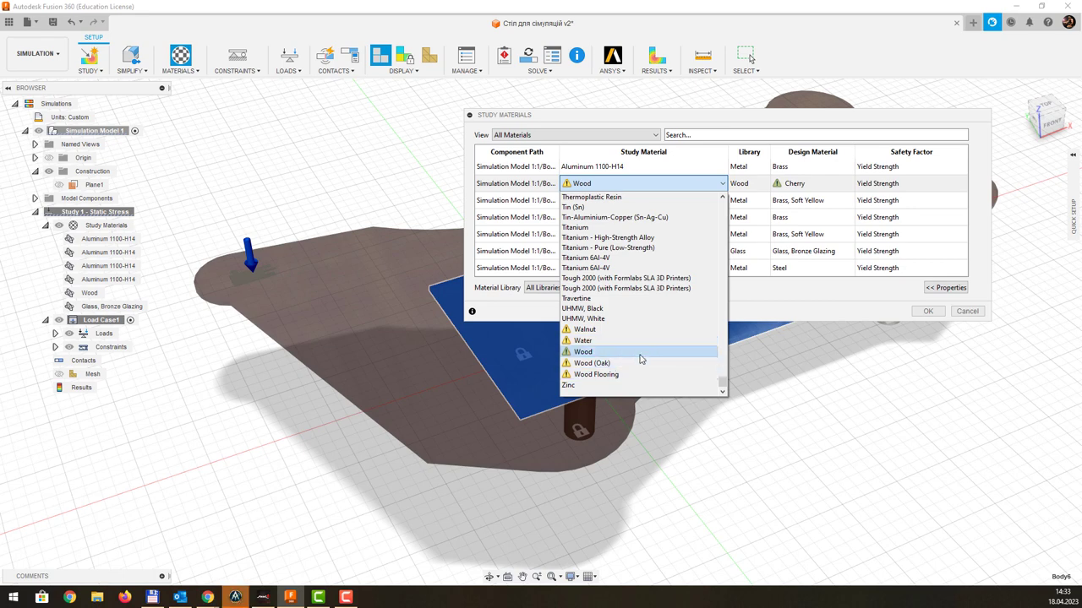
{"action": "scroll", "coordinate": [640, 364], "scroll_direction": "up", "scroll_amount": 1}
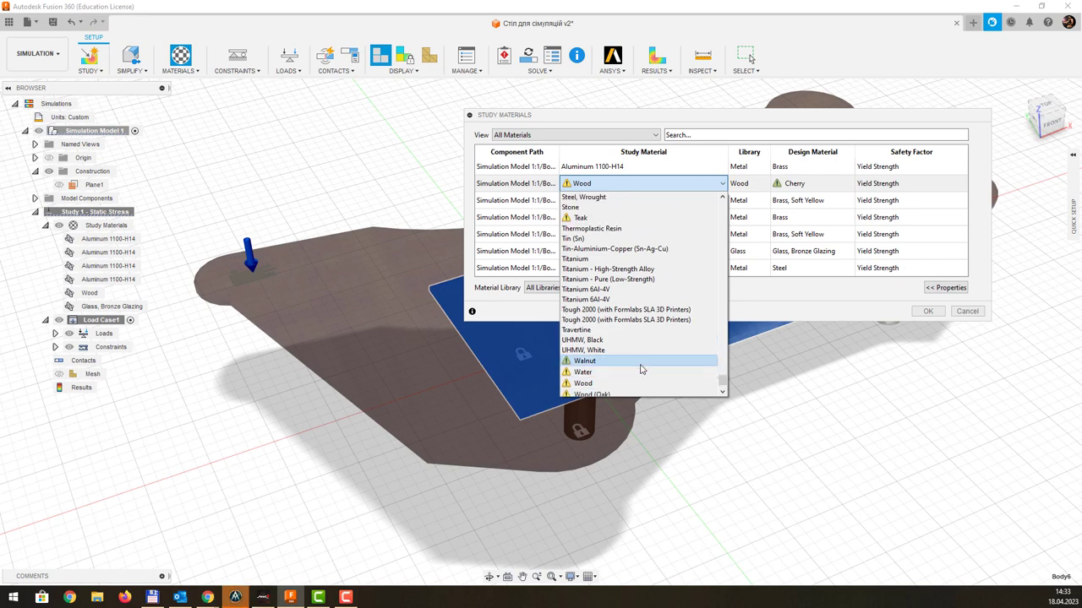
{"action": "scroll", "coordinate": [641, 369], "scroll_direction": "up", "scroll_amount": 1}
{"action": "scroll", "coordinate": [640, 369], "scroll_direction": "up", "scroll_amount": 2}
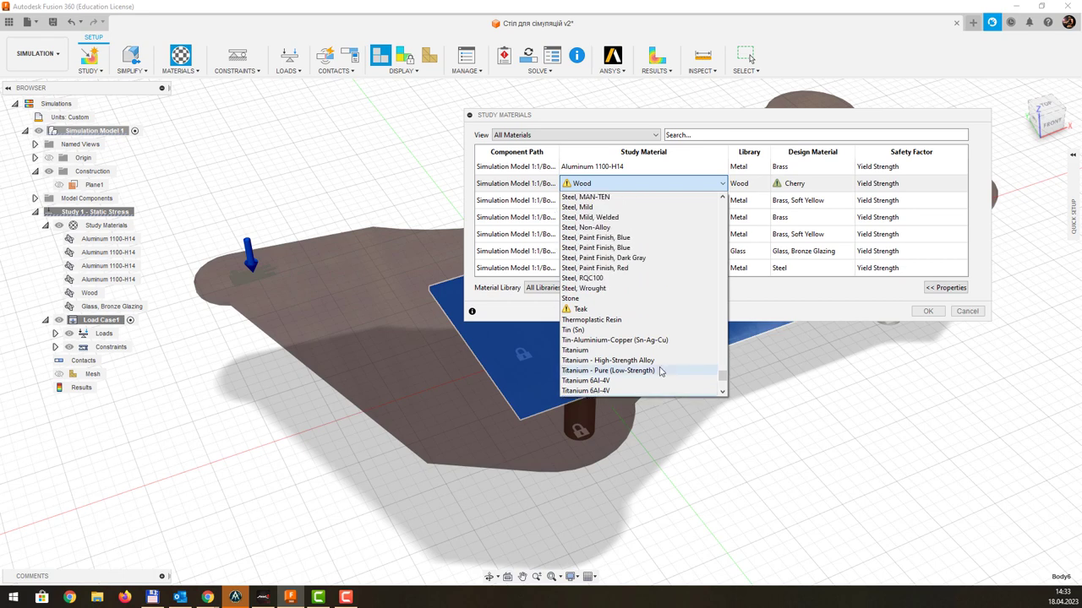
{"action": "scroll", "coordinate": [647, 371], "scroll_direction": "up", "scroll_amount": 2}
{"action": "scroll", "coordinate": [655, 371], "scroll_direction": "up", "scroll_amount": 1}
{"action": "scroll", "coordinate": [661, 370], "scroll_direction": "up", "scroll_amount": 2}
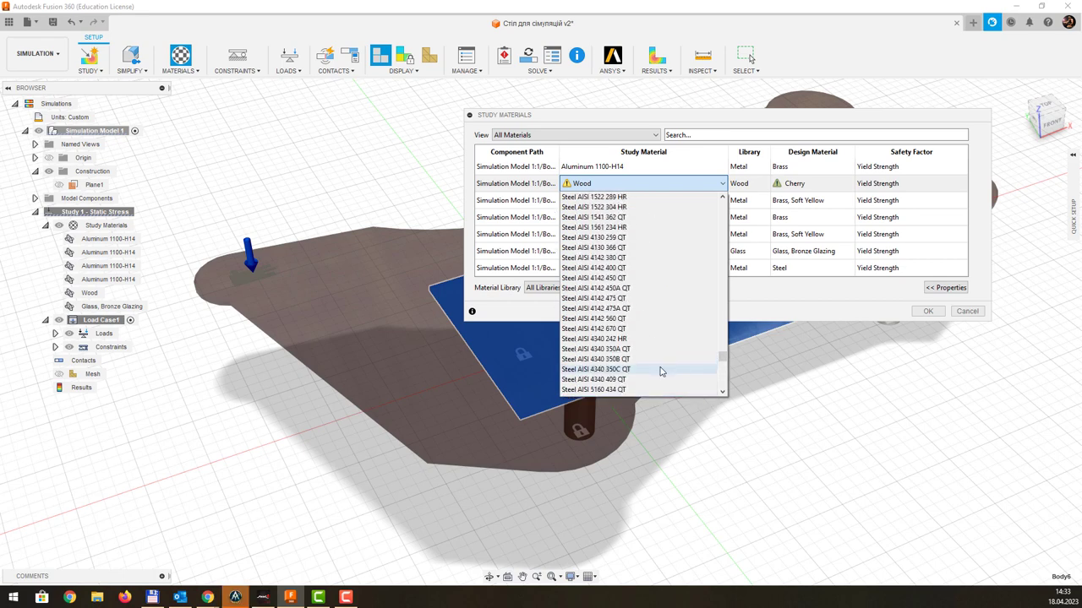
{"action": "scroll", "coordinate": [664, 369], "scroll_direction": "up", "scroll_amount": 3}
{"action": "scroll", "coordinate": [666, 370], "scroll_direction": "up", "scroll_amount": 2}
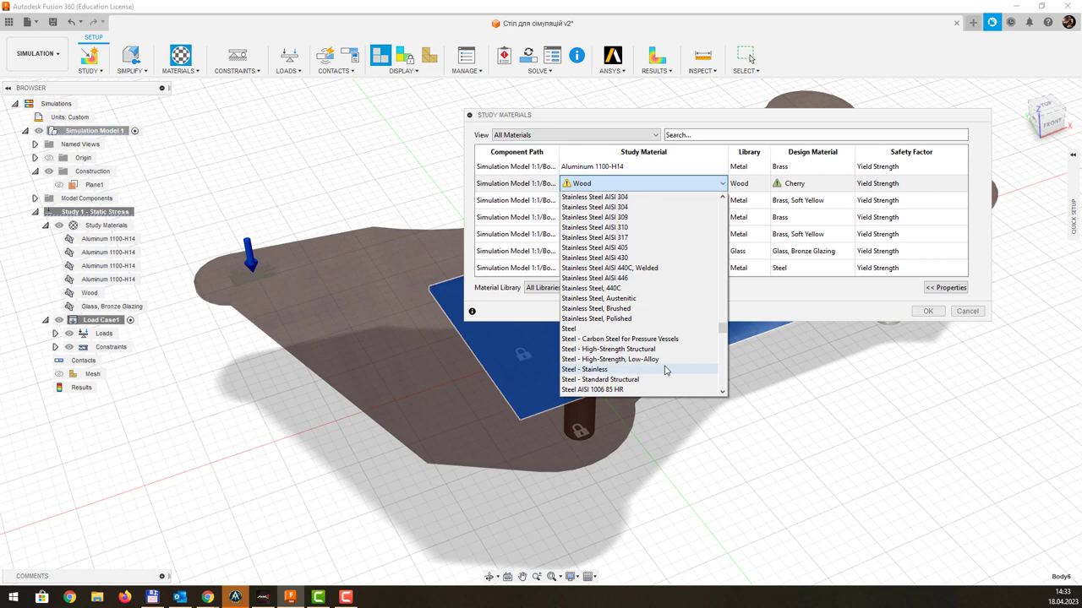
{"action": "scroll", "coordinate": [666, 370], "scroll_direction": "up", "scroll_amount": 3}
{"action": "scroll", "coordinate": [665, 369], "scroll_direction": "up", "scroll_amount": 5}
{"action": "scroll", "coordinate": [665, 369], "scroll_direction": "up", "scroll_amount": 1}
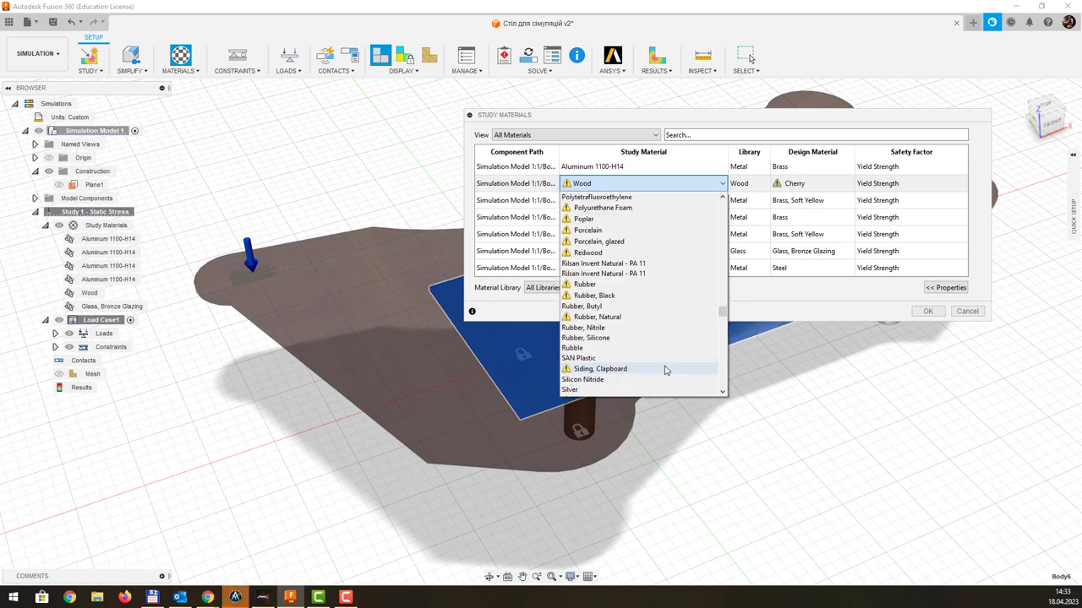
{"action": "scroll", "coordinate": [665, 370], "scroll_direction": "up", "scroll_amount": 2}
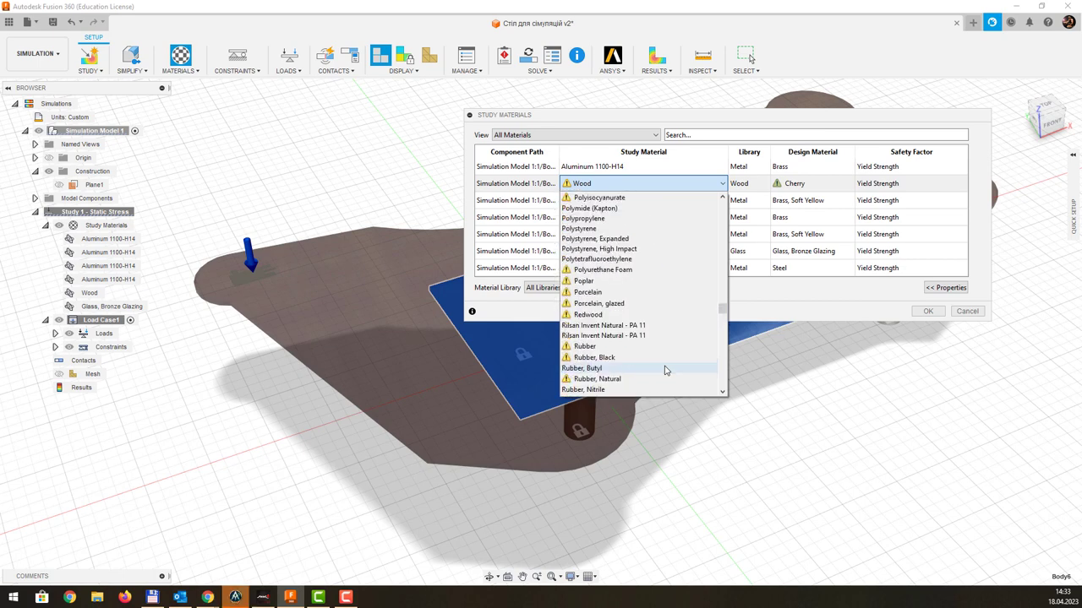
{"action": "scroll", "coordinate": [665, 369], "scroll_direction": "up", "scroll_amount": 2}
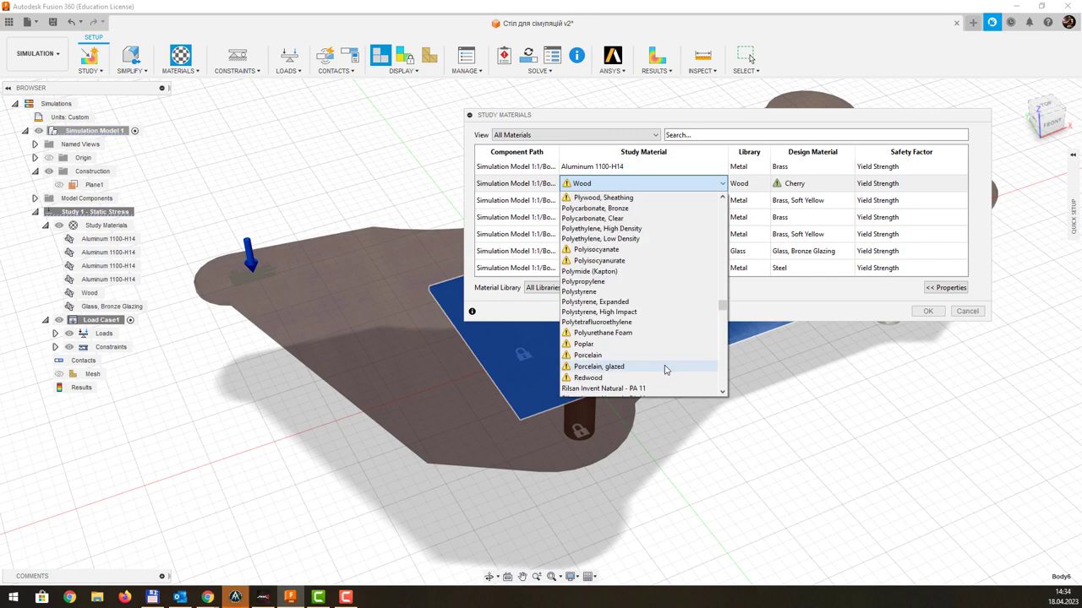
{"action": "scroll", "coordinate": [665, 369], "scroll_direction": "up", "scroll_amount": 1}
{"action": "scroll", "coordinate": [666, 370], "scroll_direction": "up", "scroll_amount": 4}
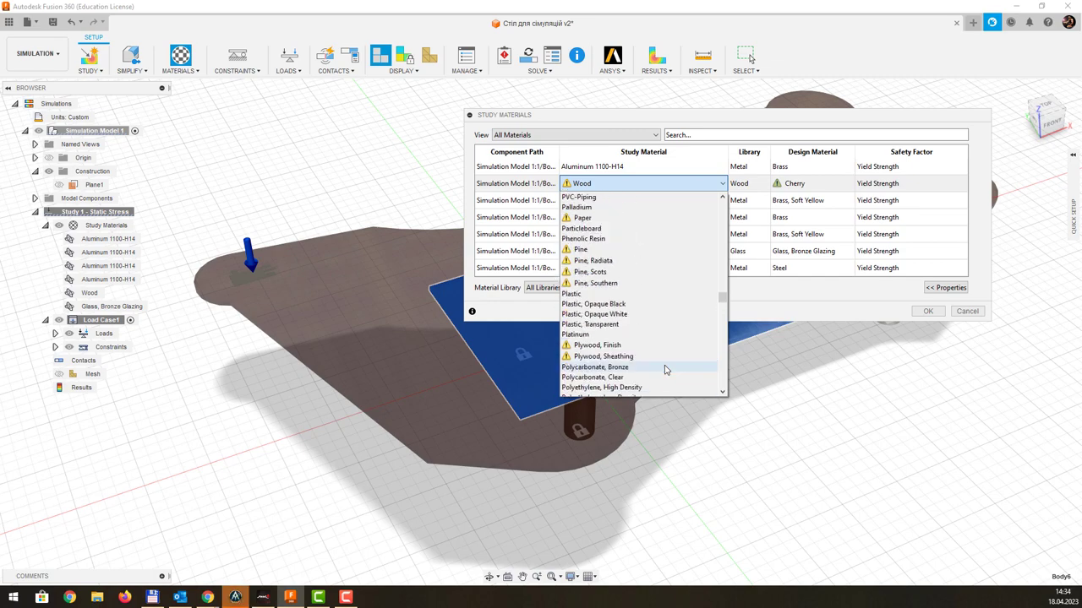
{"action": "scroll", "coordinate": [665, 369], "scroll_direction": "up", "scroll_amount": 2}
{"action": "scroll", "coordinate": [665, 370], "scroll_direction": "up", "scroll_amount": 8}
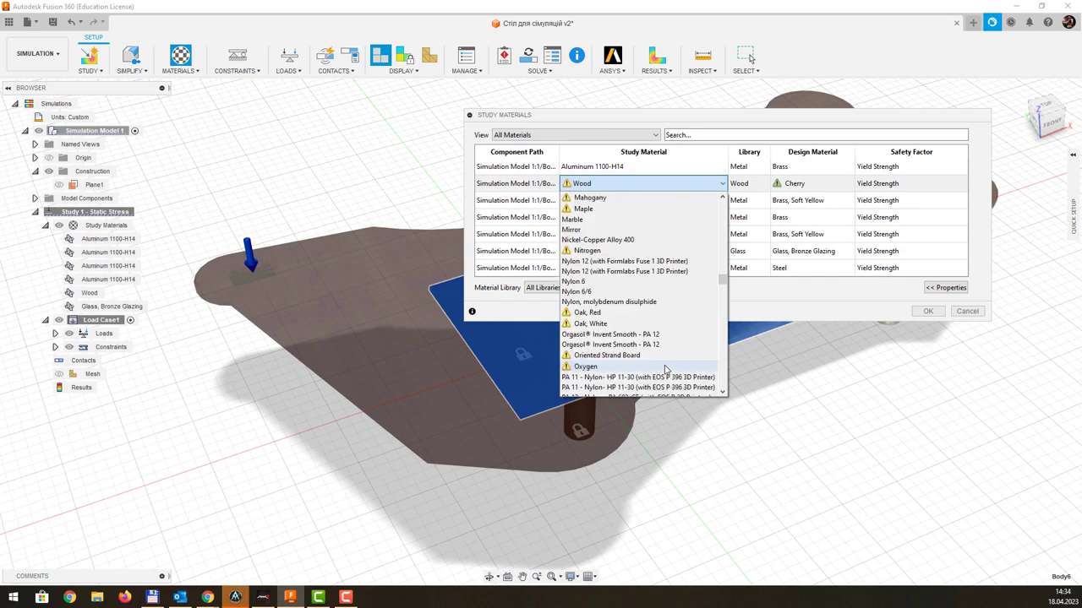
{"action": "scroll", "coordinate": [665, 369], "scroll_direction": "up", "scroll_amount": 8}
{"action": "scroll", "coordinate": [665, 369], "scroll_direction": "up", "scroll_amount": 5}
{"action": "scroll", "coordinate": [665, 369], "scroll_direction": "up", "scroll_amount": 5}
{"action": "scroll", "coordinate": [665, 369], "scroll_direction": "up", "scroll_amount": 5}
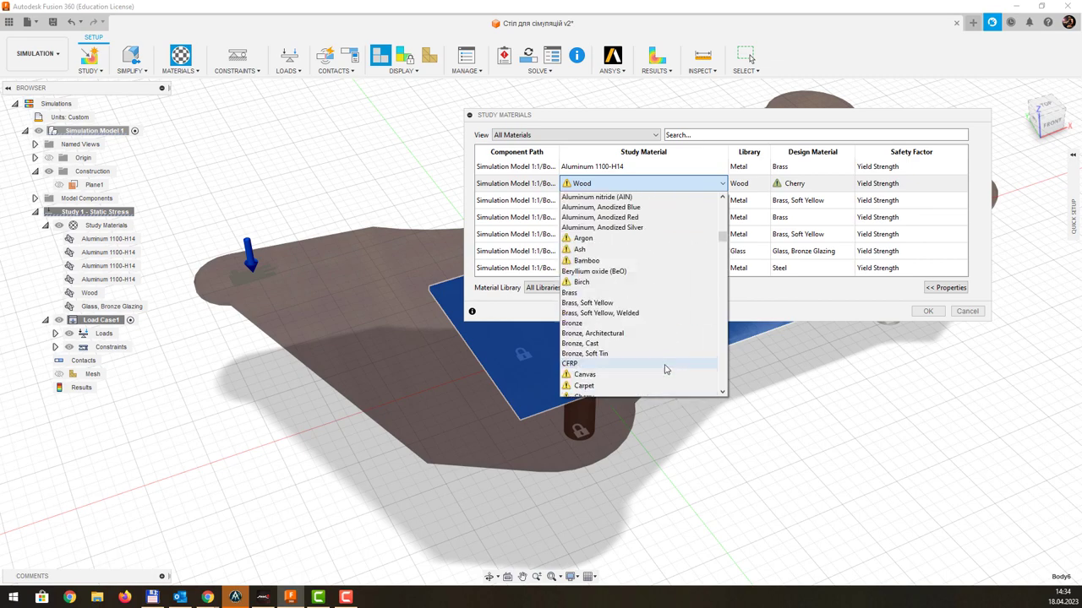
{"action": "scroll", "coordinate": [665, 369], "scroll_direction": "up", "scroll_amount": 5}
{"action": "scroll", "coordinate": [665, 369], "scroll_direction": "up", "scroll_amount": 8}
{"action": "scroll", "coordinate": [666, 369], "scroll_direction": "down", "scroll_amount": 3}
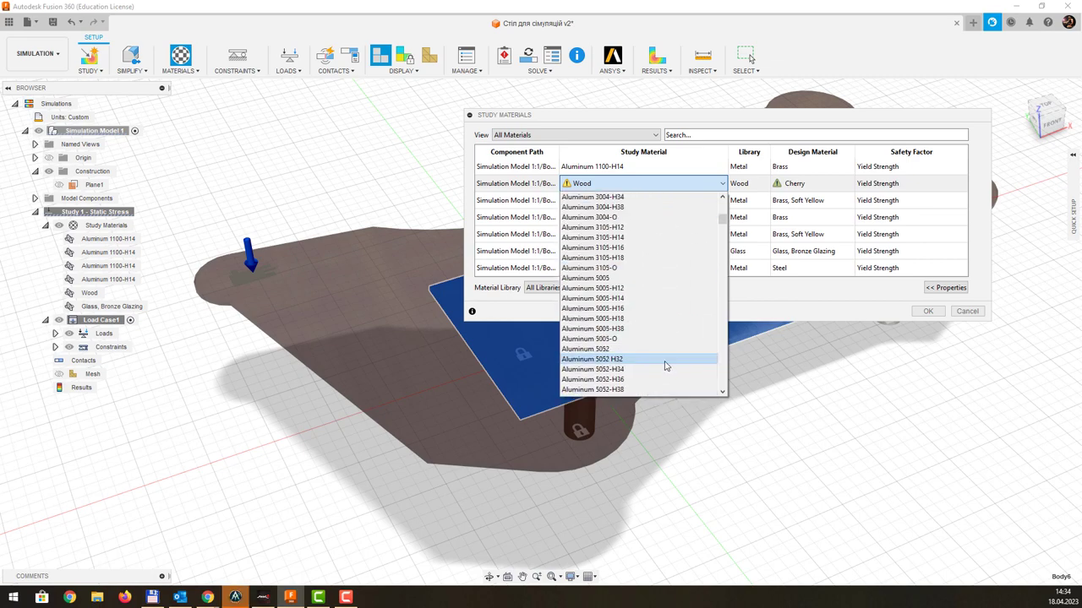
{"action": "scroll", "coordinate": [664, 362], "scroll_direction": "down", "scroll_amount": 10}
{"action": "scroll", "coordinate": [663, 362], "scroll_direction": "down", "scroll_amount": 3}
{"action": "scroll", "coordinate": [663, 361], "scroll_direction": "down", "scroll_amount": 10}
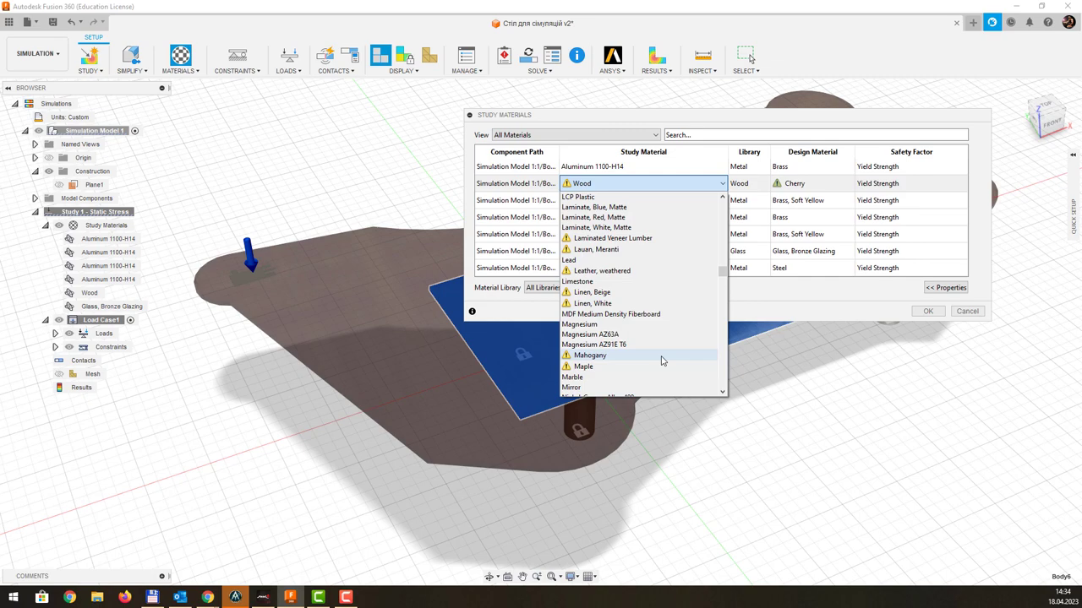
{"action": "scroll", "coordinate": [663, 361], "scroll_direction": "down", "scroll_amount": 8}
{"action": "scroll", "coordinate": [663, 361], "scroll_direction": "down", "scroll_amount": 5}
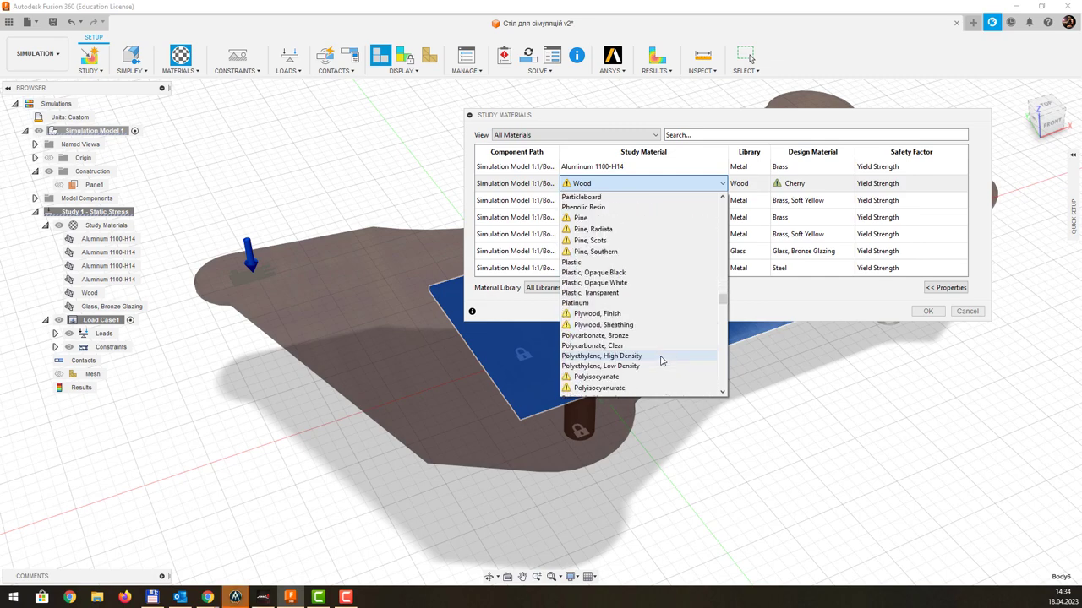
{"action": "scroll", "coordinate": [661, 361], "scroll_direction": "down", "scroll_amount": 4}
{"action": "scroll", "coordinate": [662, 361], "scroll_direction": "down", "scroll_amount": 1}
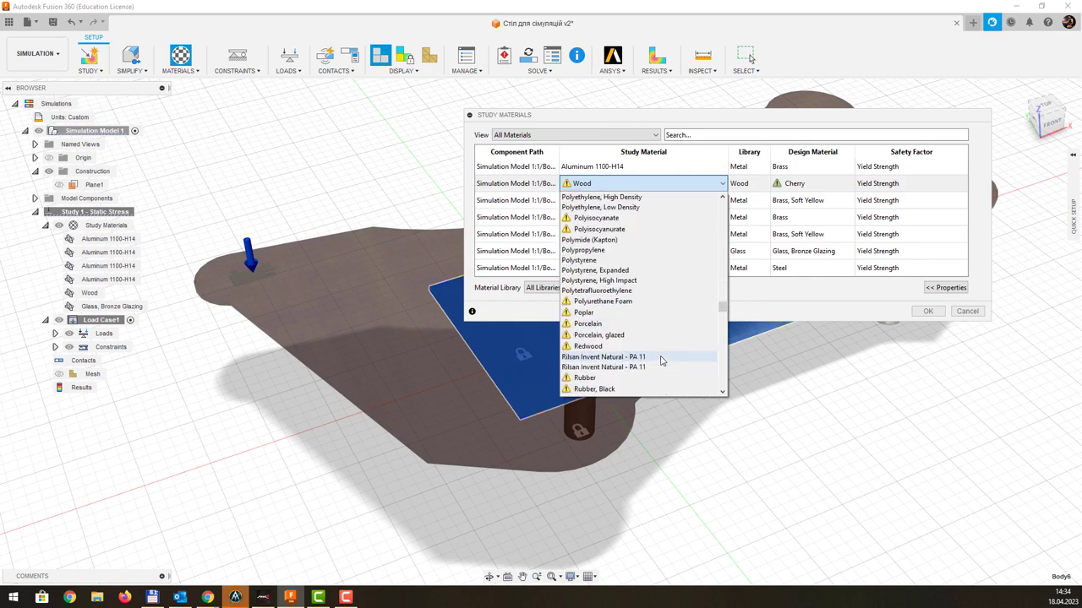
- After trying Polyimide (Kapton) and Polycarbonate, assign Plastic to the Cherry body and confirm
{"action": "left_click", "coordinate": [613, 240]}
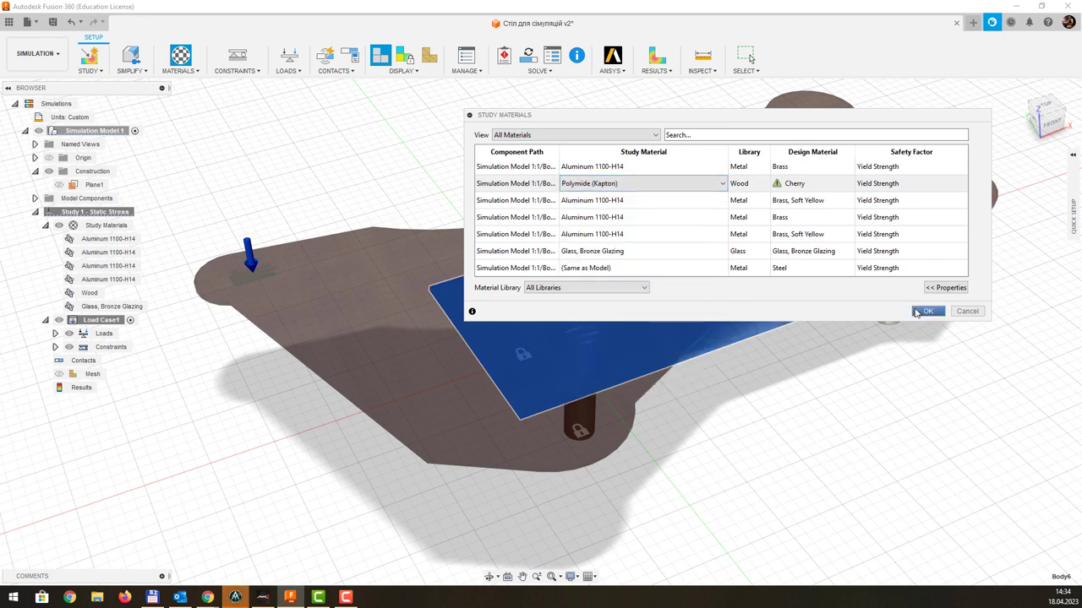
{"action": "left_click", "coordinate": [810, 185]}
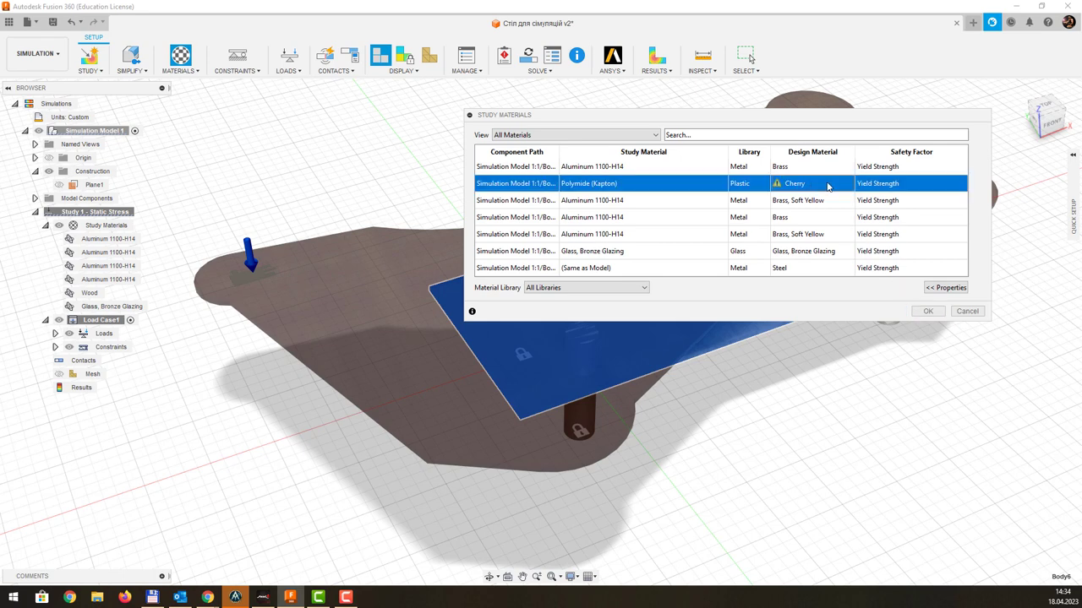
{"action": "left_click", "coordinate": [649, 182]}
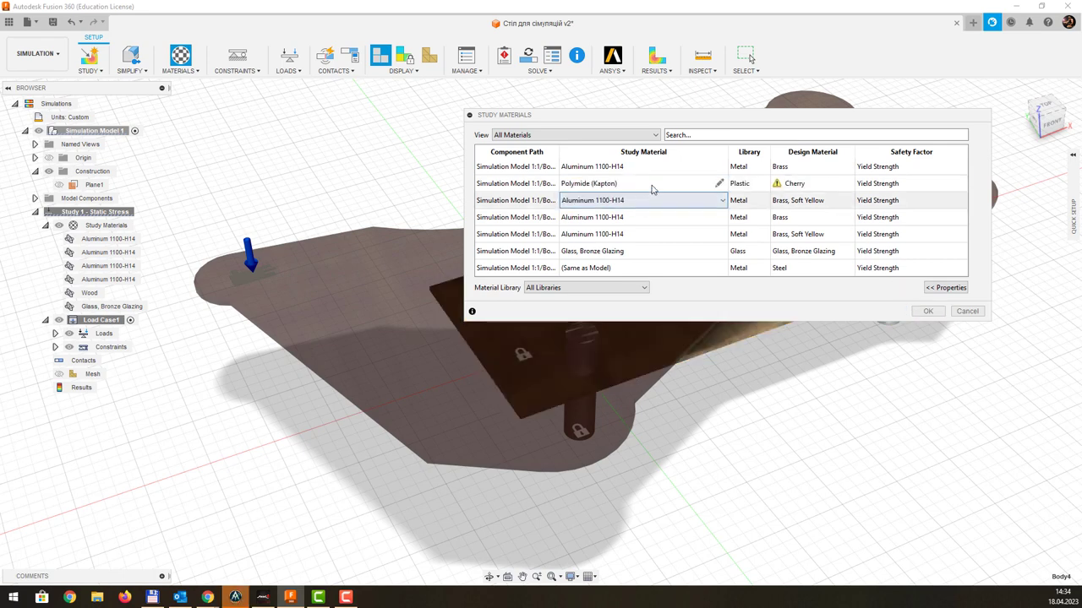
{"action": "left_click", "coordinate": [720, 185]}
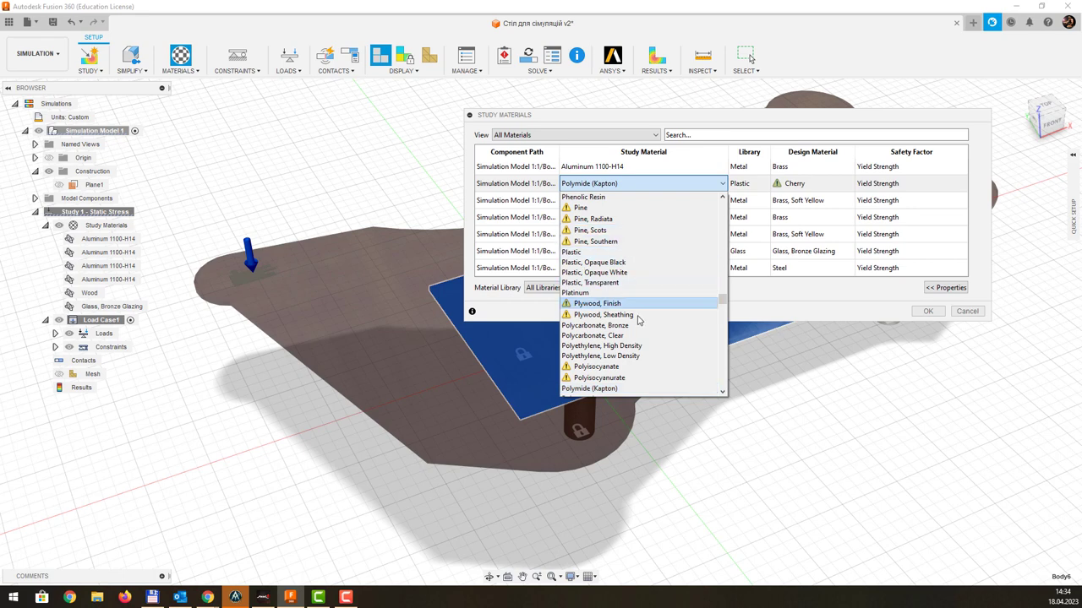
{"action": "left_click", "coordinate": [629, 328]}
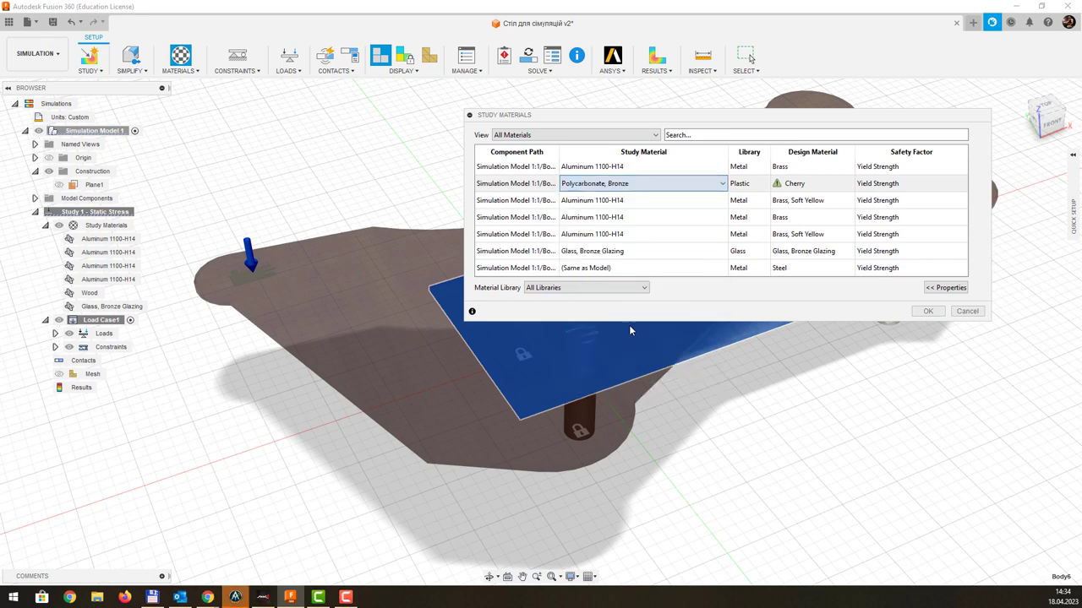
{"action": "left_click", "coordinate": [673, 184]}
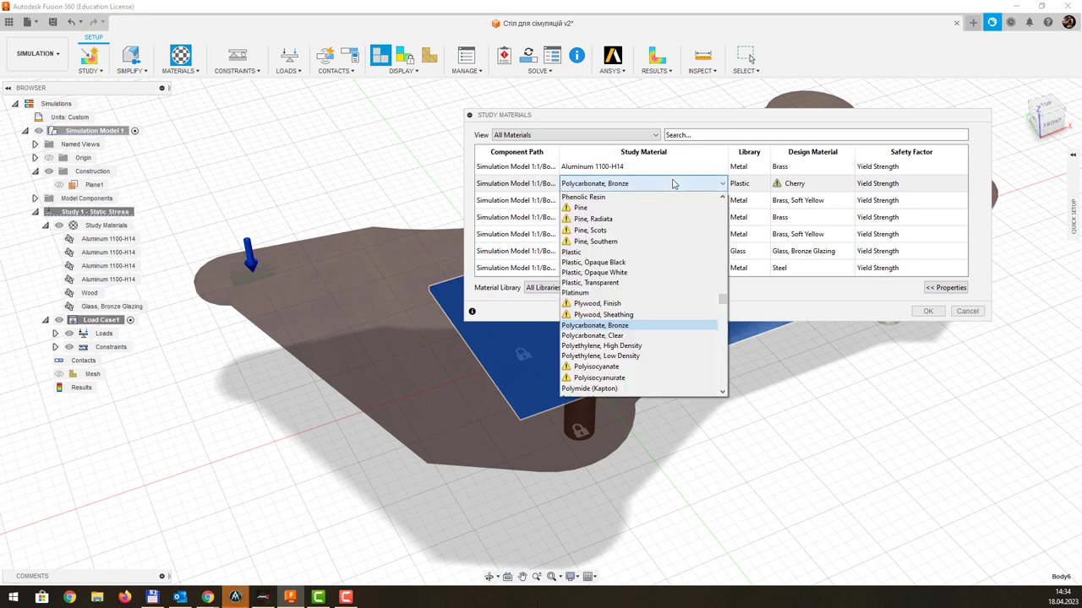
{"action": "left_click", "coordinate": [630, 252]}
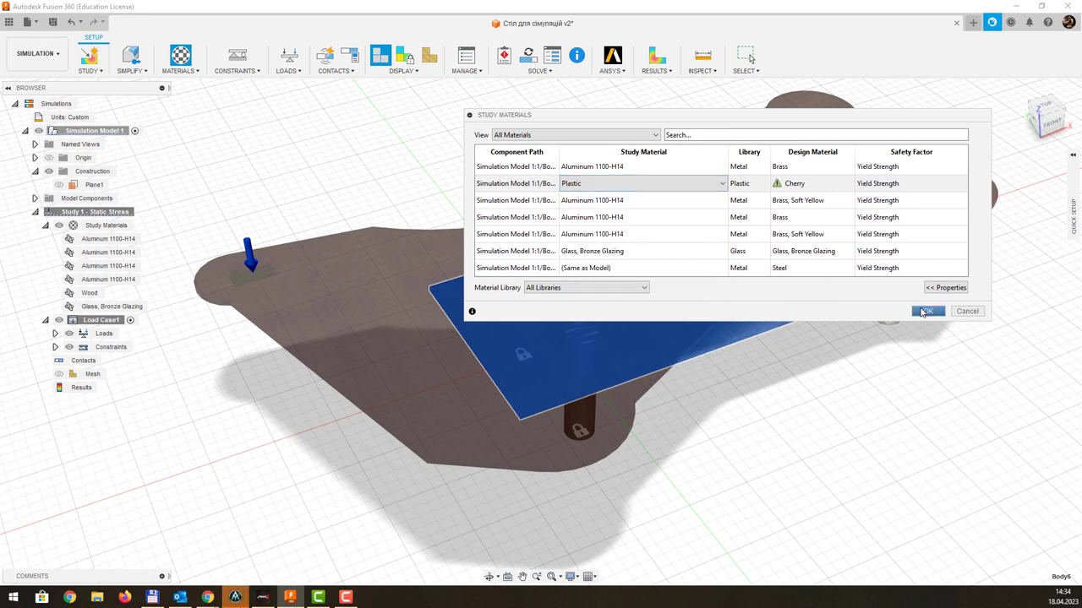
{"action": "left_click", "coordinate": [924, 311]}
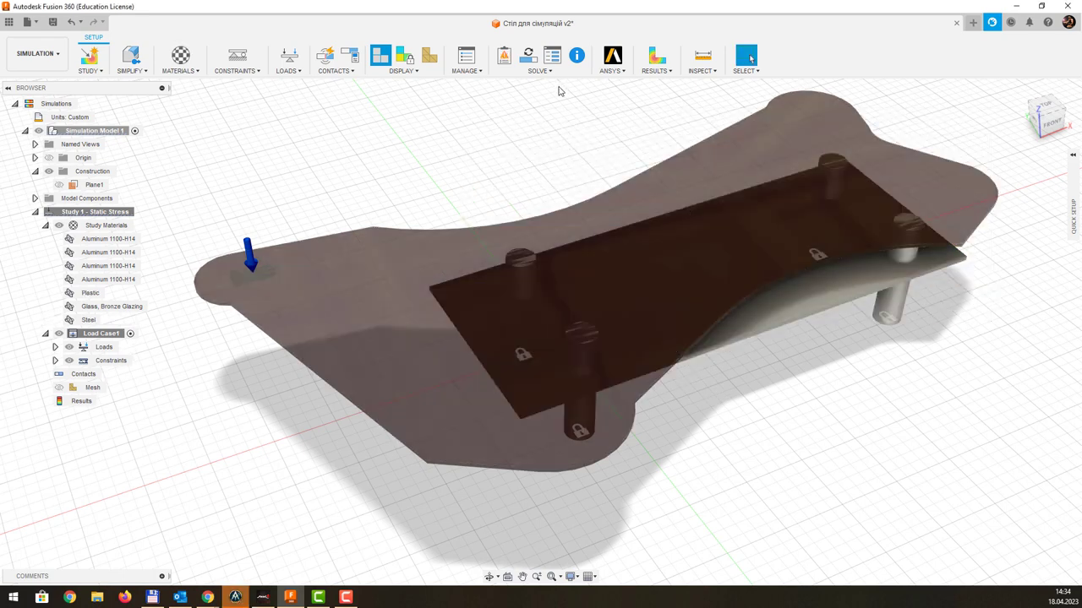
- Run the pre-check and review the unconstrained-body warning before dismissing it
{"action": "left_click", "coordinate": [550, 71]}
{"action": "left_click", "coordinate": [519, 87]}
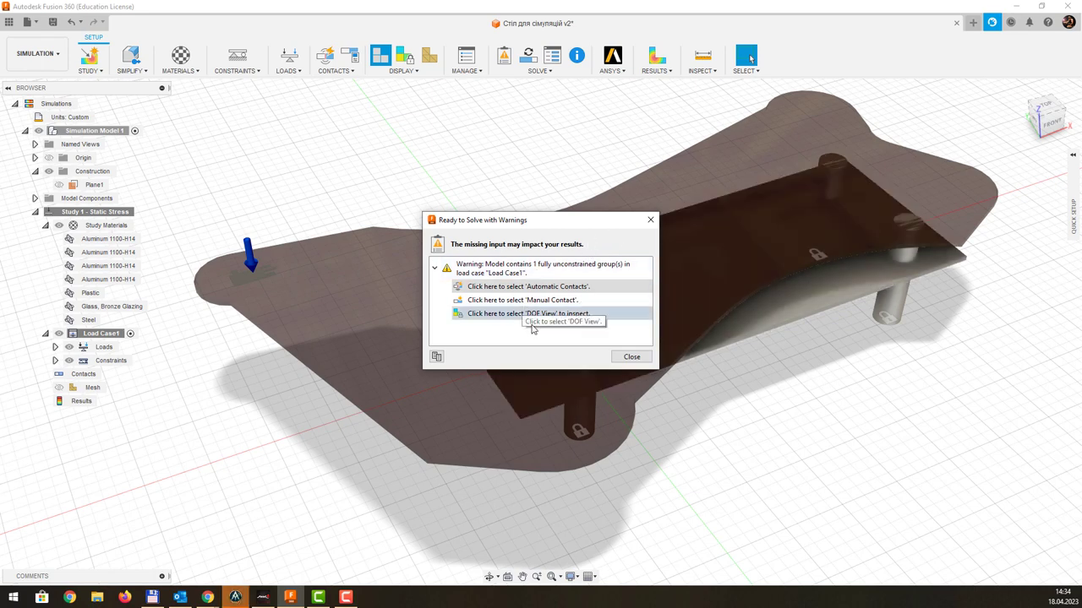
{"action": "left_click", "coordinate": [508, 284]}
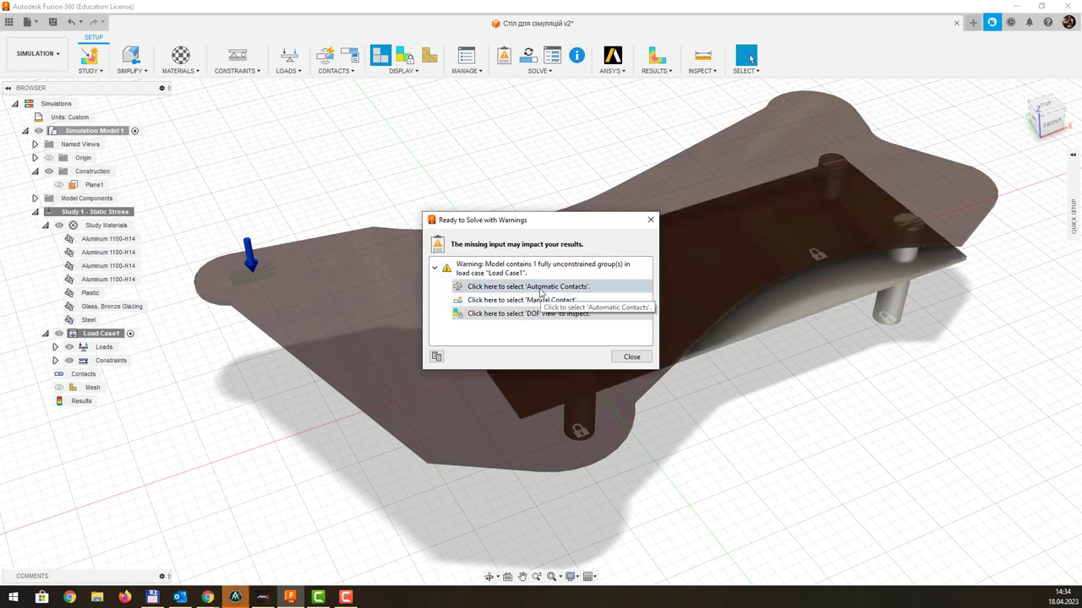
{"action": "left_click", "coordinate": [631, 357]}
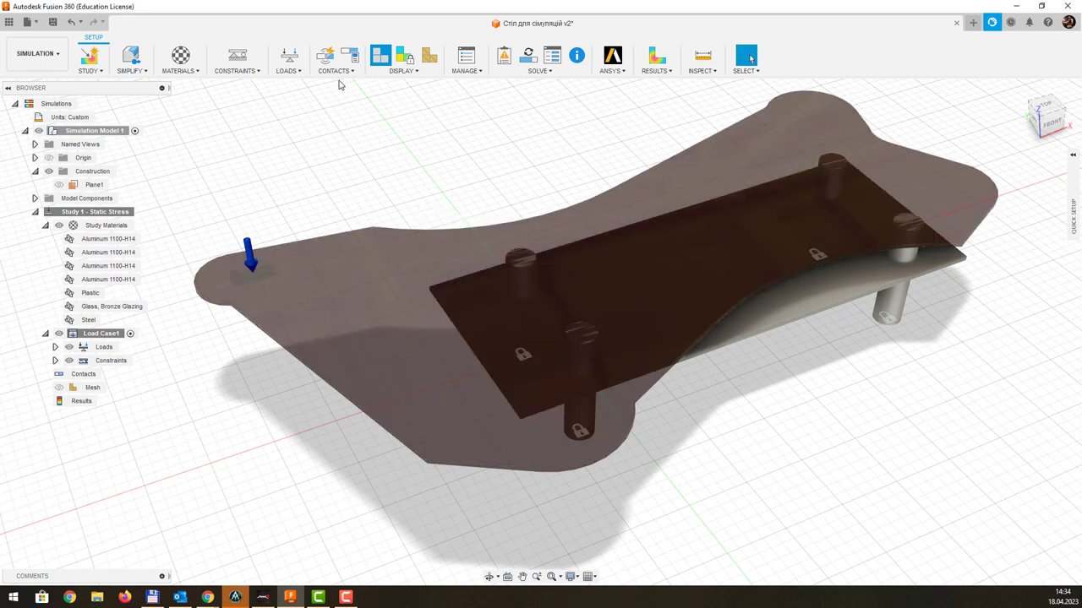
- Start the Automatic Contacts setup, then back out of it
{"action": "left_click", "coordinate": [336, 71]}
{"action": "left_click", "coordinate": [346, 83]}
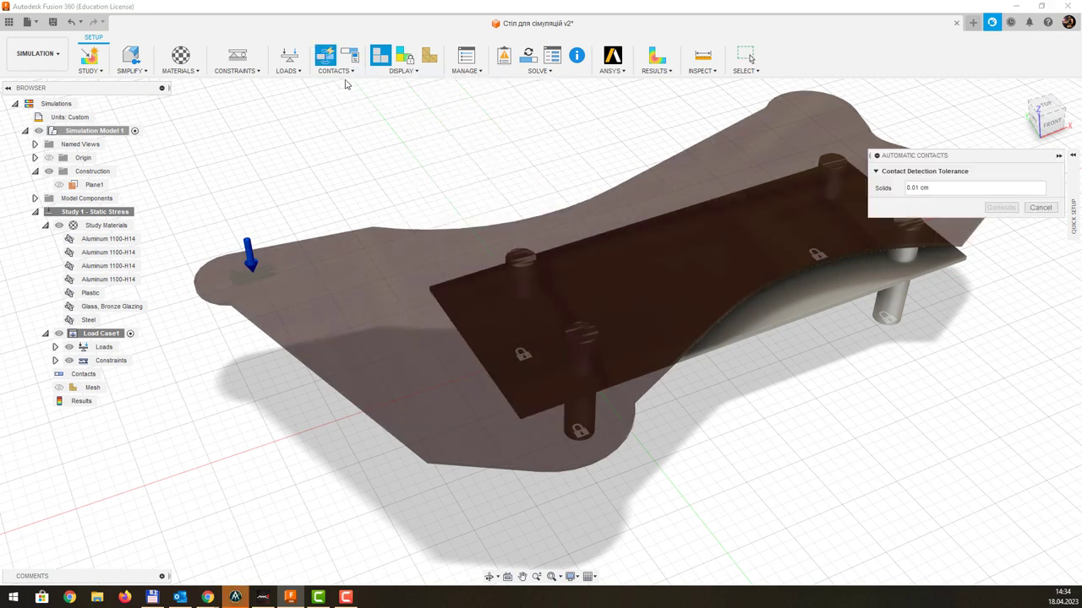
{"action": "left_click", "coordinate": [1008, 209]}
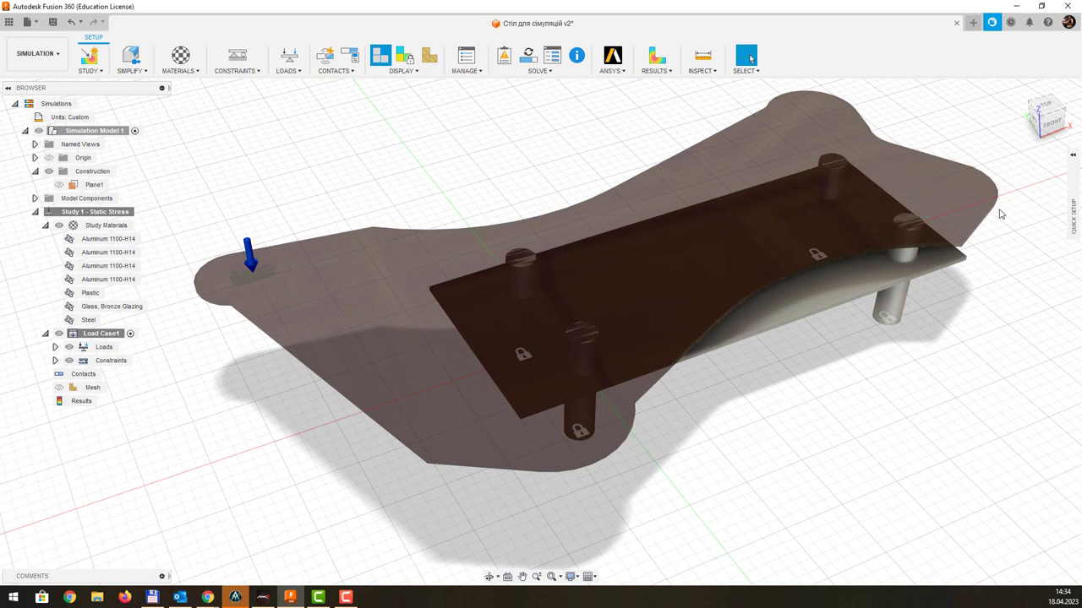
- Rerun the pre-check, dismiss its warnings, and open the Solve dialog listing Study 1
{"action": "left_click", "coordinate": [537, 73]}
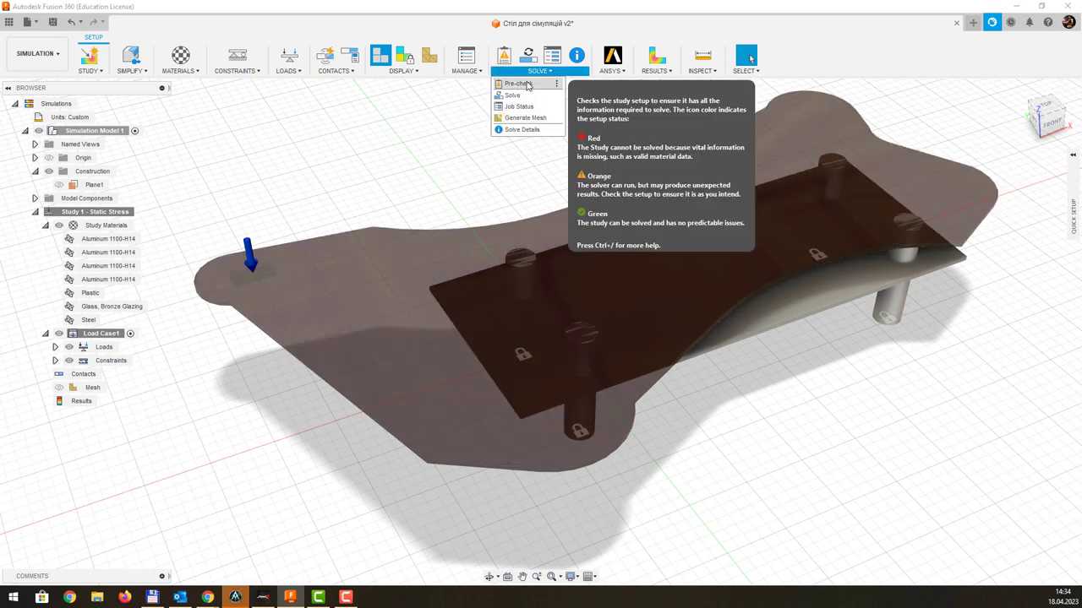
{"action": "left_click", "coordinate": [524, 83]}
{"action": "left_click", "coordinate": [632, 356]}
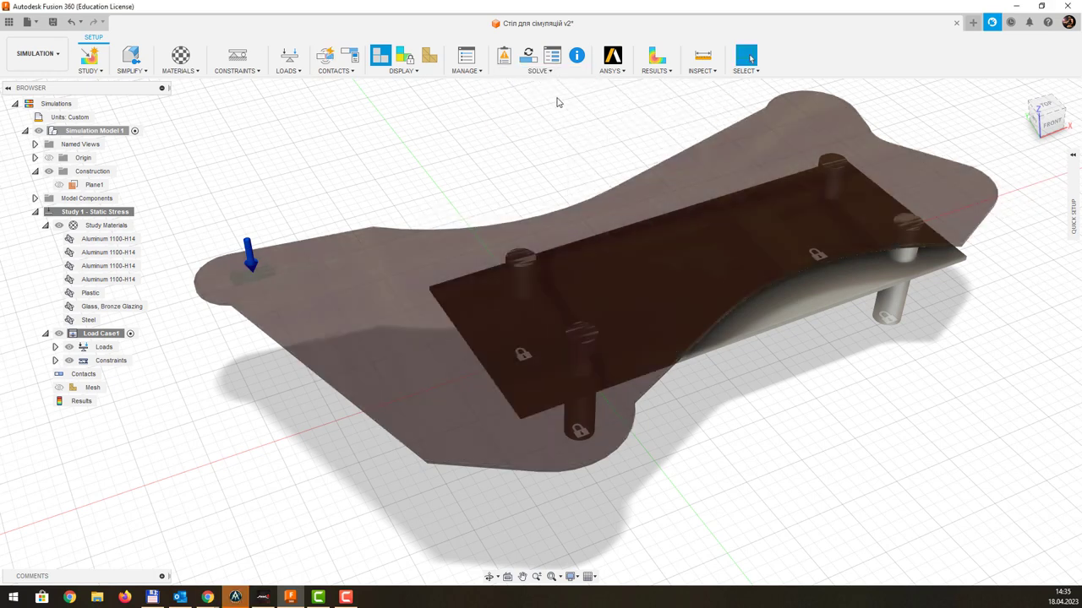
{"action": "left_click", "coordinate": [538, 71]}
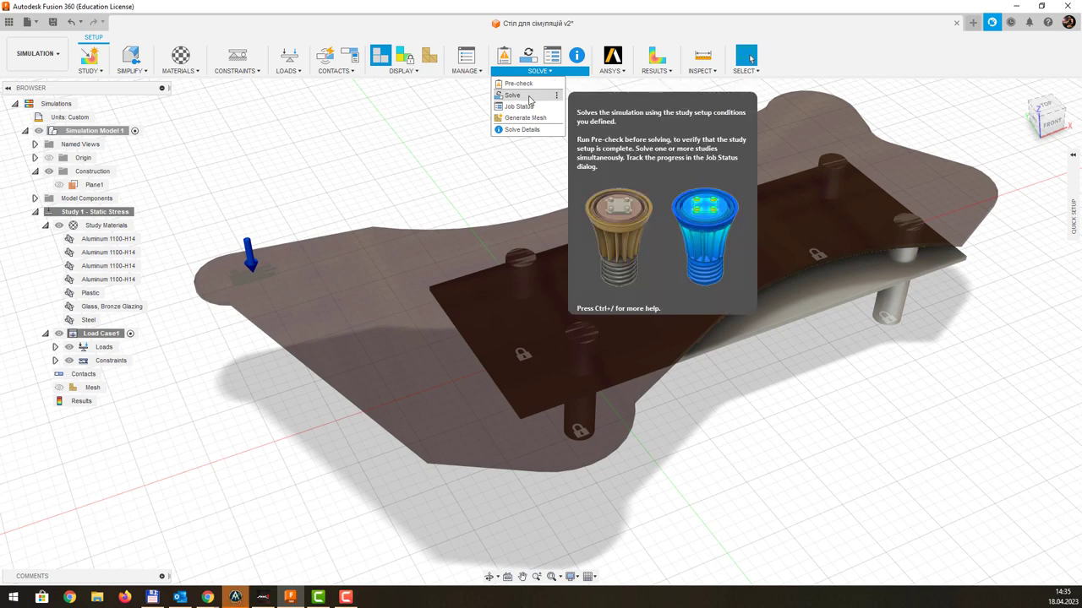
{"action": "left_click", "coordinate": [514, 95]}
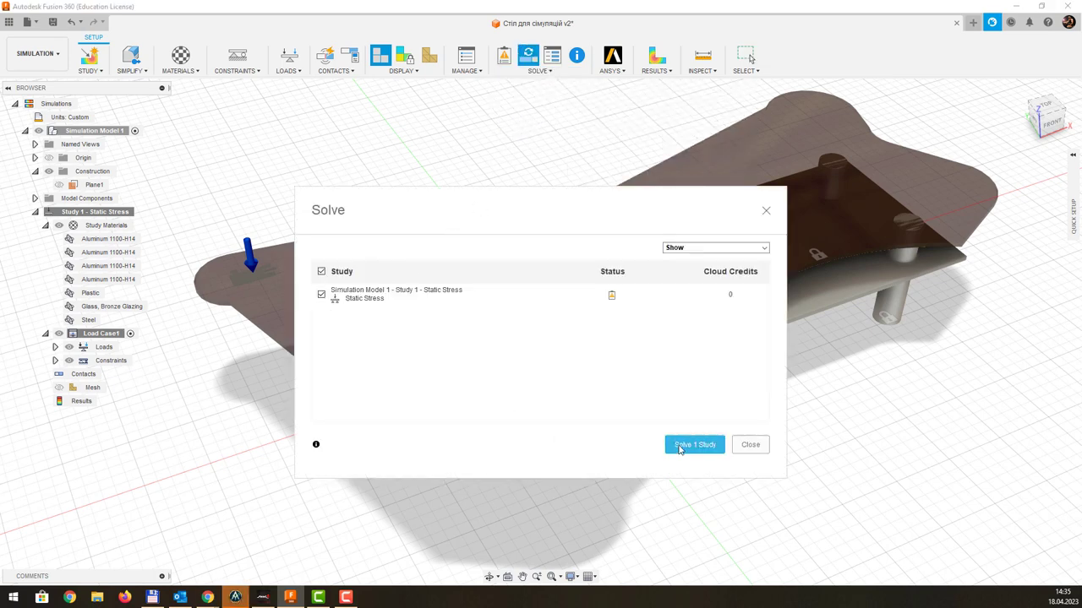
- Solve Study 1 in the cloud and watch Sending, Solving and Receiving reach Complete
{"action": "left_click", "coordinate": [681, 445]}
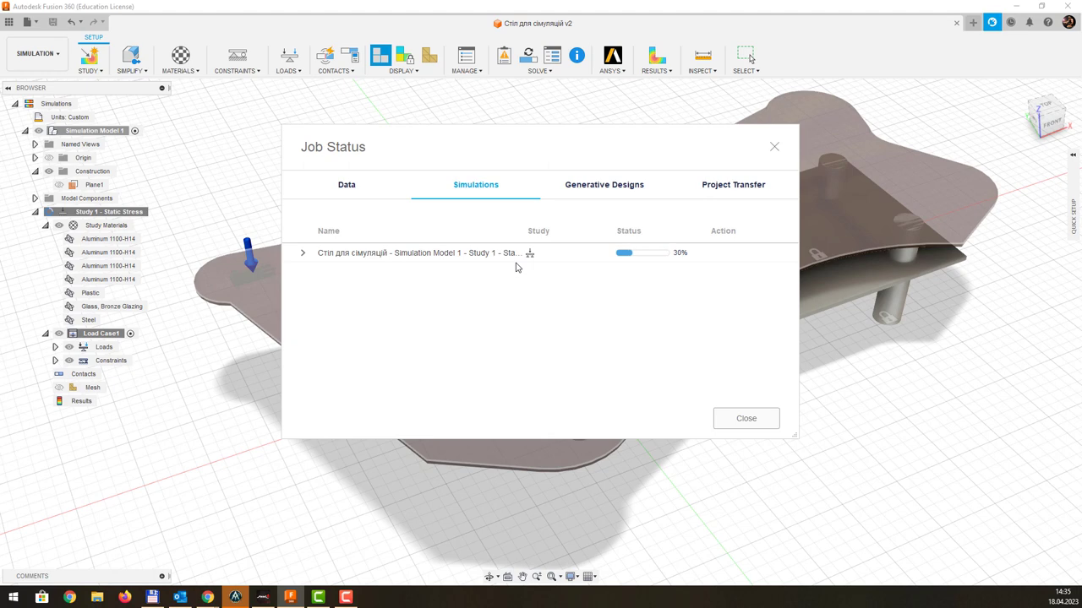
{"action": "left_click", "coordinate": [305, 255]}
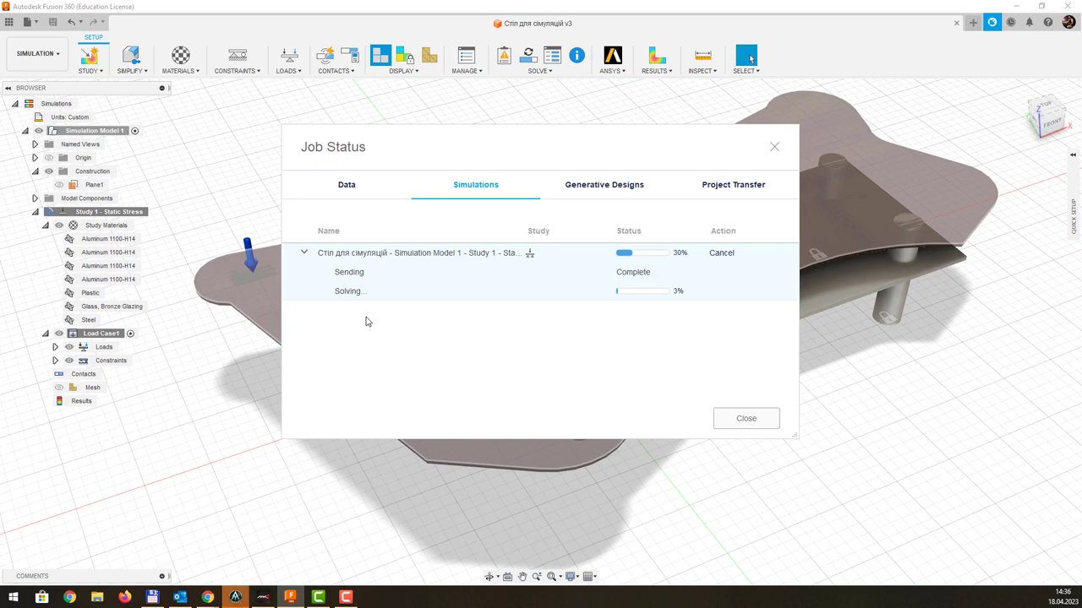
{"action": "left_click", "coordinate": [56, 58]}
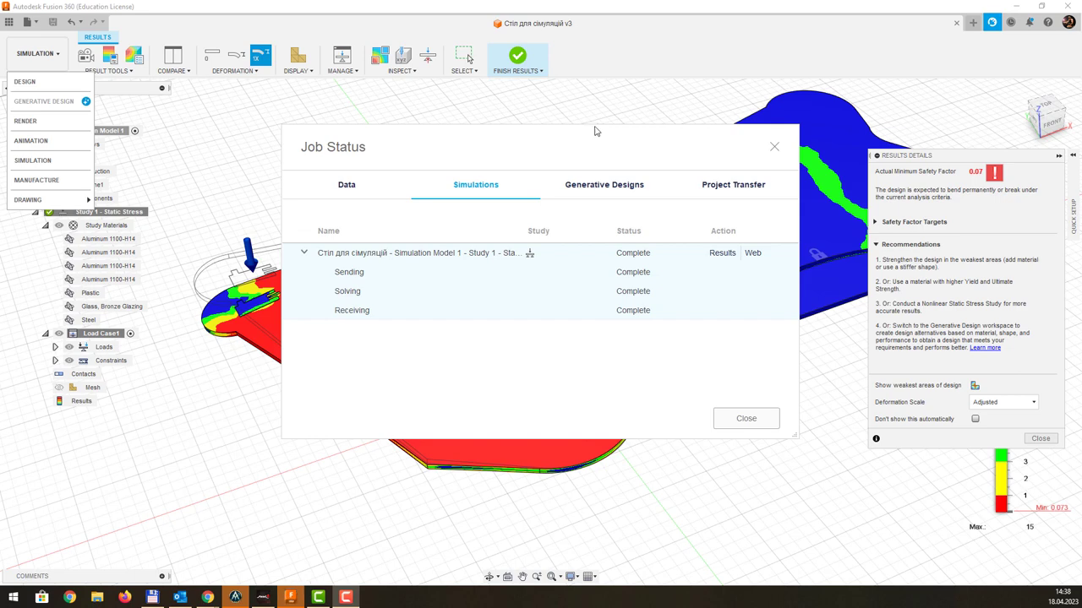
- Open the study on the Fusion Team web page in its own maximised Chrome window
{"action": "mouse_move", "coordinate": [595, 131]}
{"action": "left_mouse_down"}
{"action": "mouse_move", "coordinate": [328, 468]}
{"action": "mouse_move", "coordinate": [420, 324]}
{"action": "mouse_move", "coordinate": [503, 150]}
{"action": "left_mouse_up"}
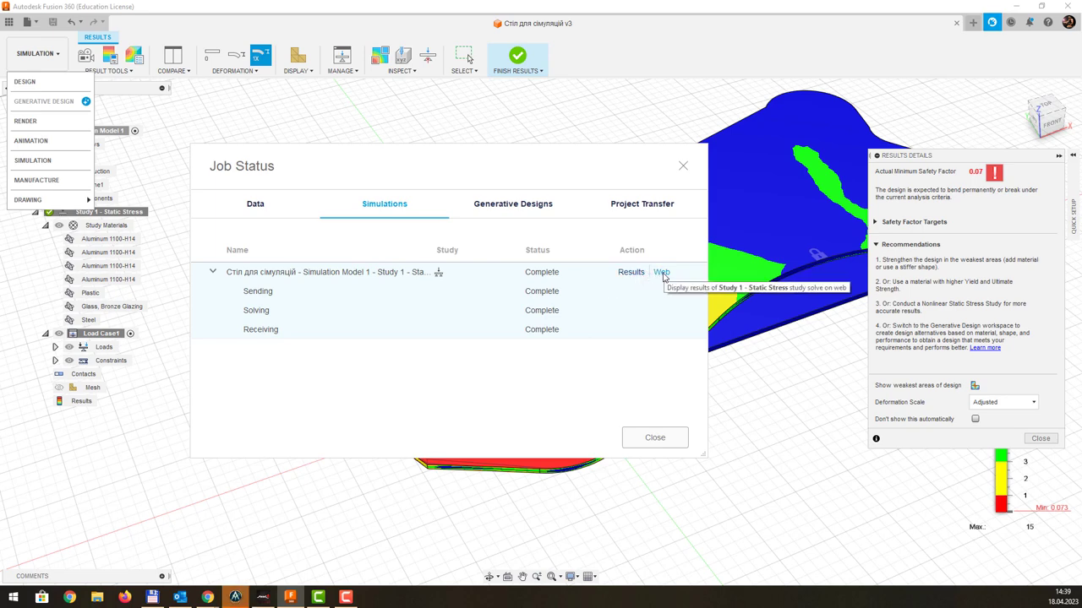
{"action": "left_click", "coordinate": [661, 272]}
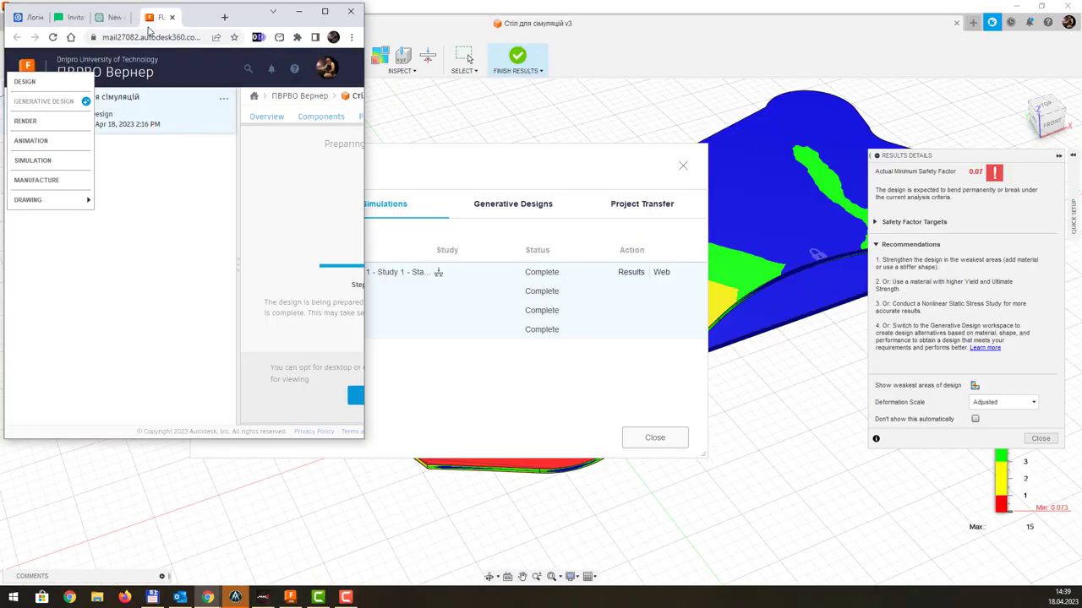
{"action": "mouse_move", "coordinate": [194, 17]}
{"action": "left_mouse_down"}
{"action": "mouse_move", "coordinate": [265, 59]}
{"action": "mouse_move", "coordinate": [352, 69]}
{"action": "left_mouse_up"}
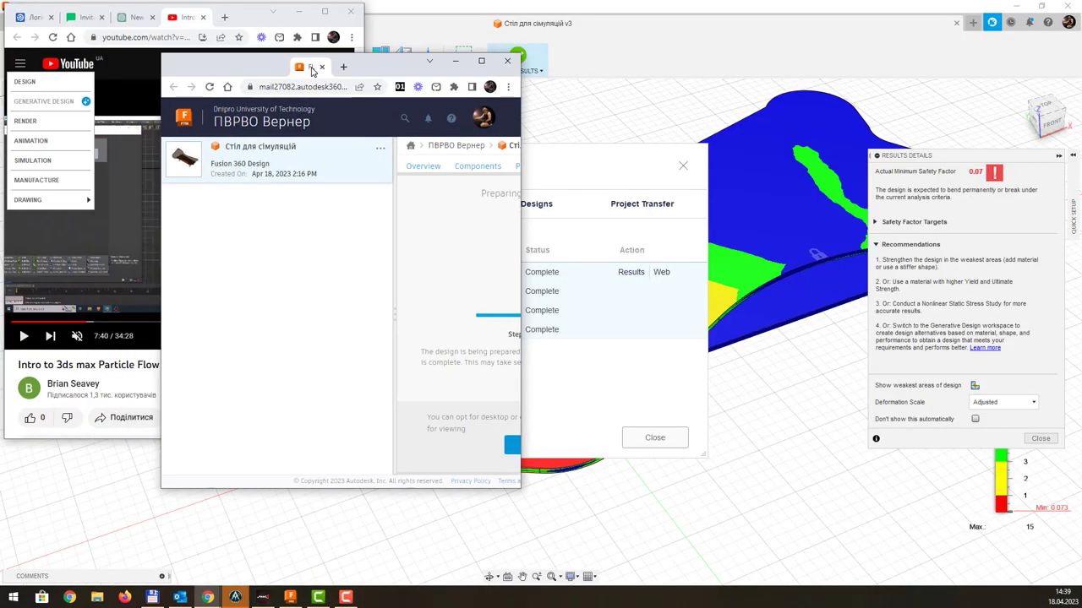
{"action": "double_click", "coordinate": [420, 74]}
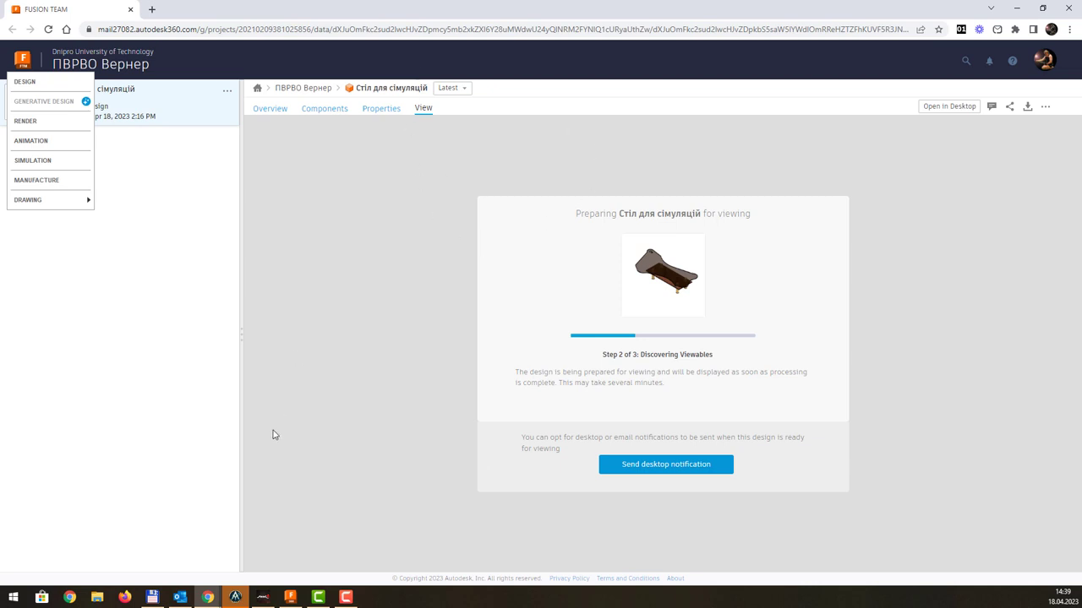
- Back in Fusion 360, close Job Status and the workspace list, then open the Report dialog
{"action": "left_click", "coordinate": [285, 598]}
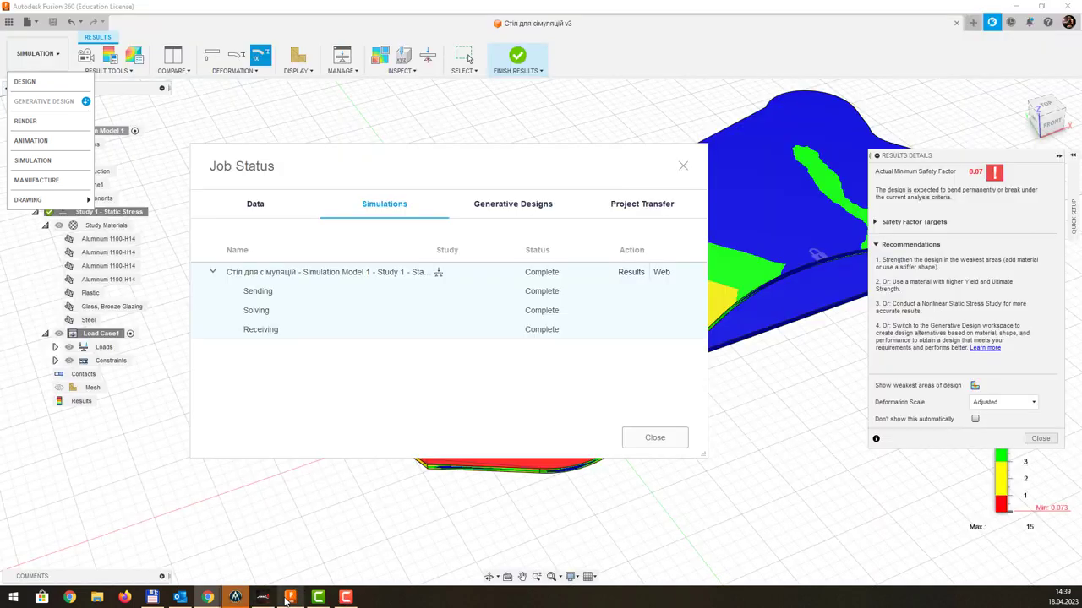
{"action": "left_click", "coordinate": [630, 272]}
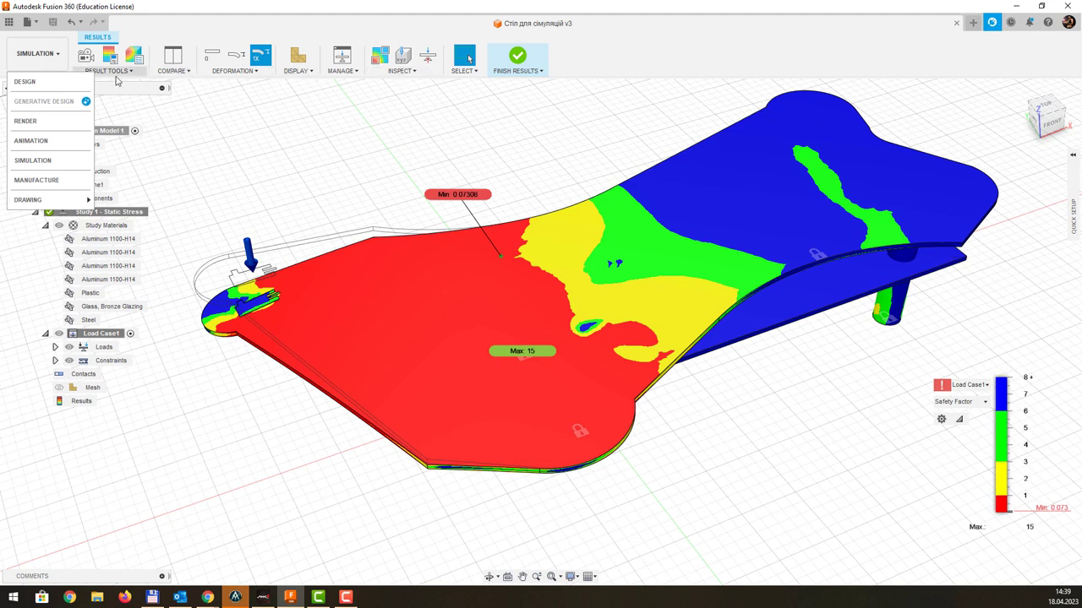
{"action": "left_click", "coordinate": [40, 54]}
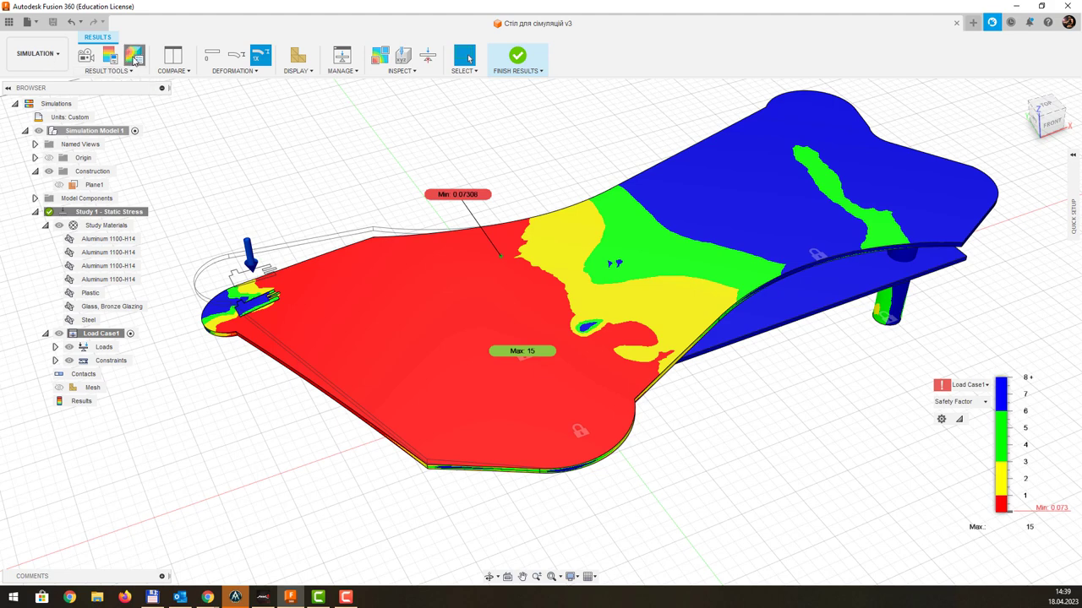
{"action": "left_click", "coordinate": [134, 57]}
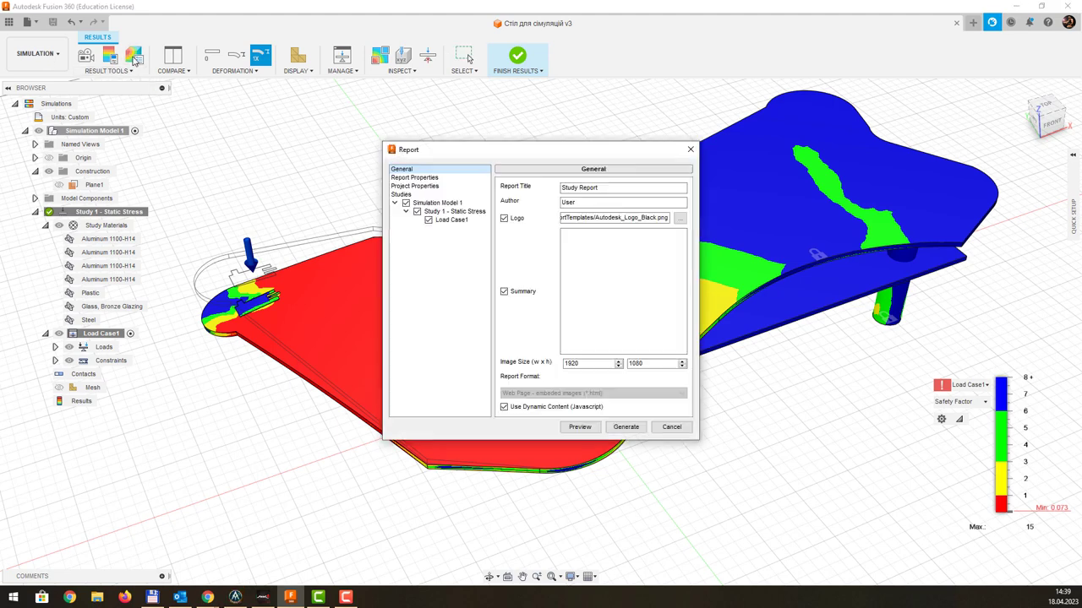
- Glance at legend and animation options, then reopen Result Tools > Report and reposition it
{"action": "left_click", "coordinate": [691, 150]}
{"action": "left_click", "coordinate": [110, 58]}
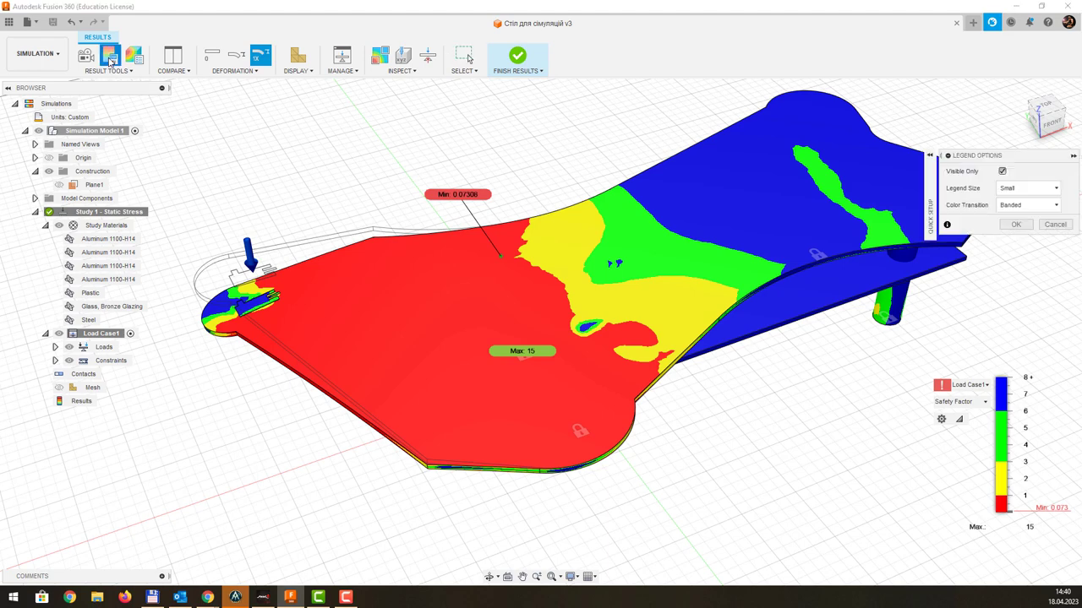
{"action": "left_click", "coordinate": [86, 58]}
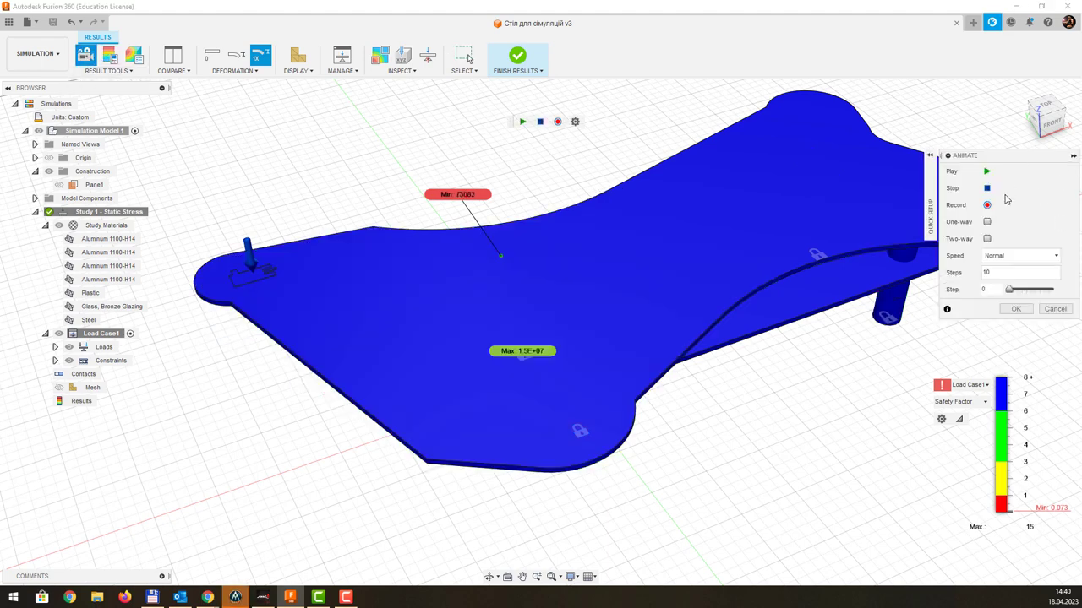
{"action": "left_click", "coordinate": [1055, 310]}
{"action": "left_click", "coordinate": [114, 71]}
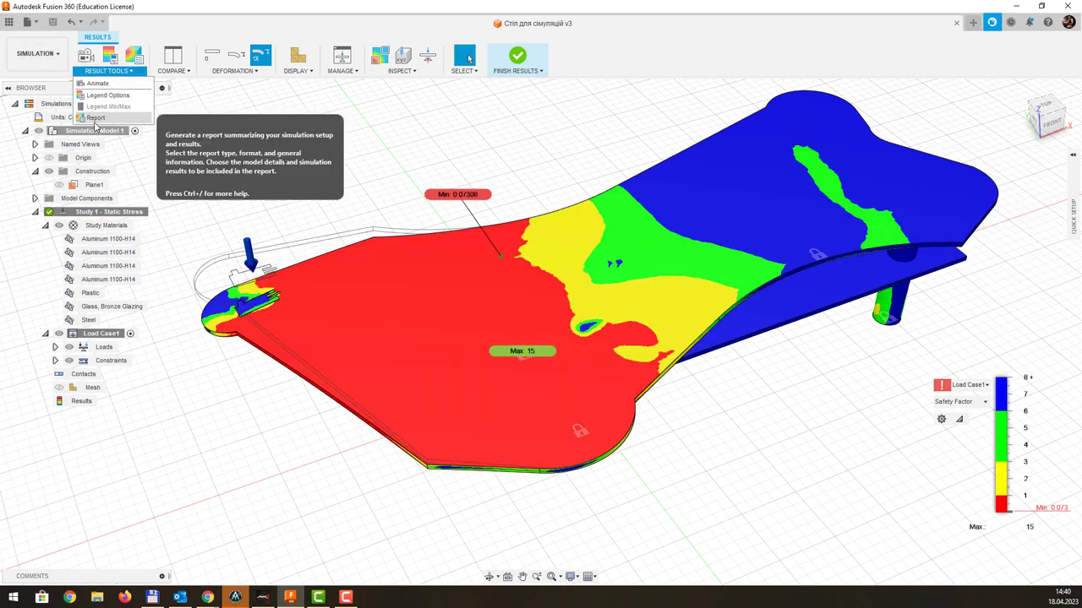
{"action": "left_click", "coordinate": [95, 118]}
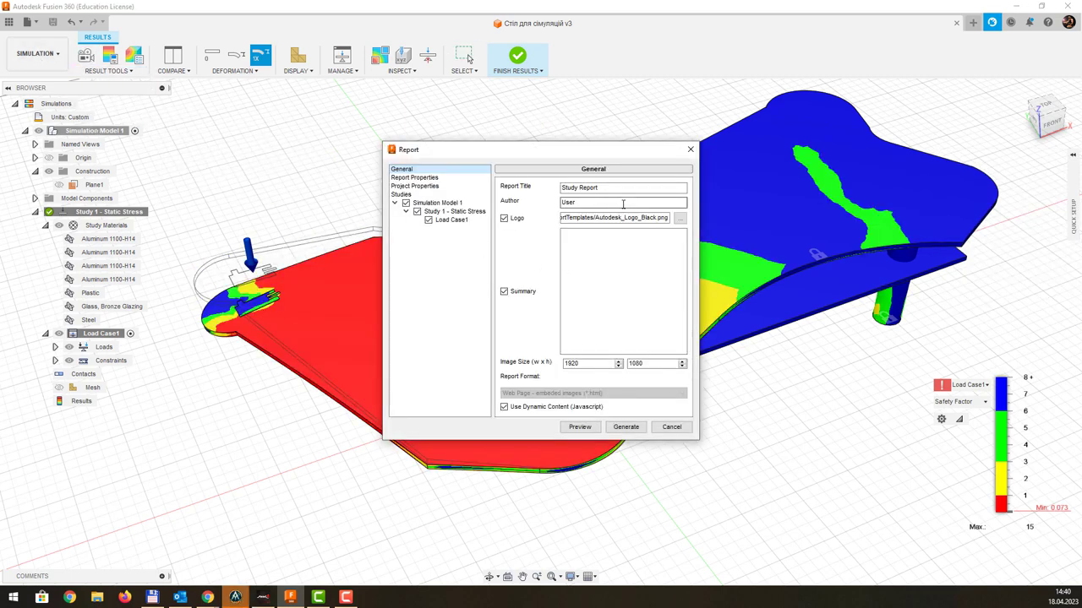
{"action": "left_click_drag", "start_coordinate": [543, 154], "coordinate": [543, 143]}
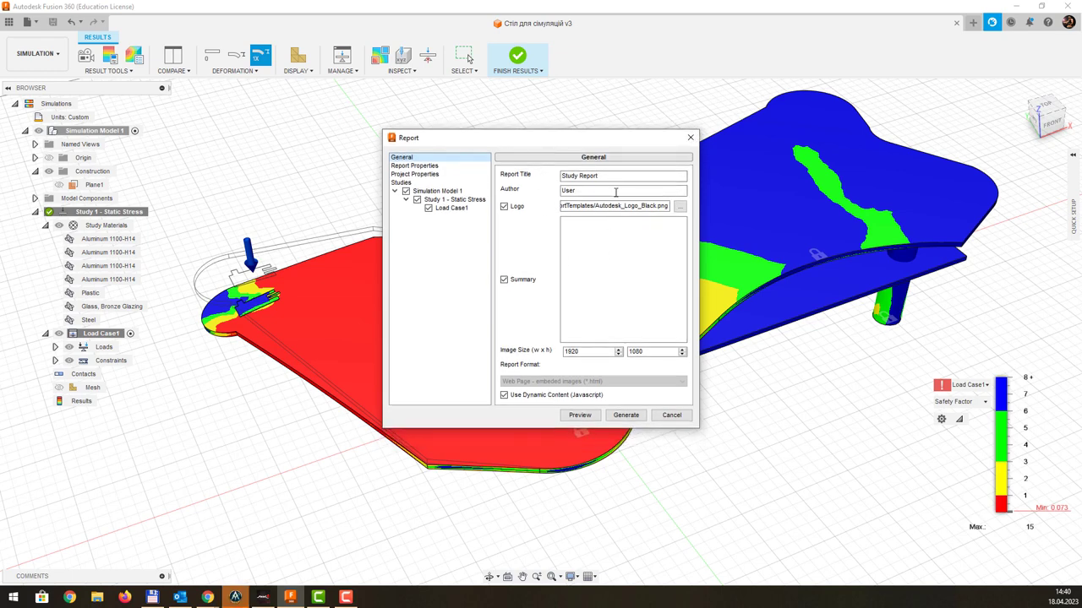
{"action": "left_click", "coordinate": [121, 71]}
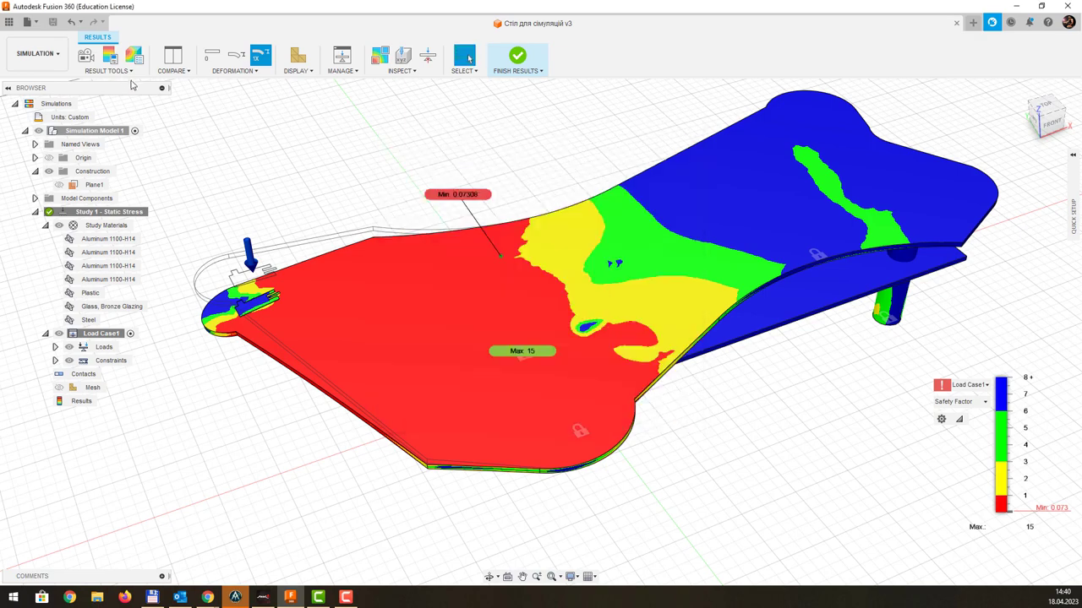
{"action": "left_click", "coordinate": [117, 71]}
{"action": "left_click", "coordinate": [95, 117]}
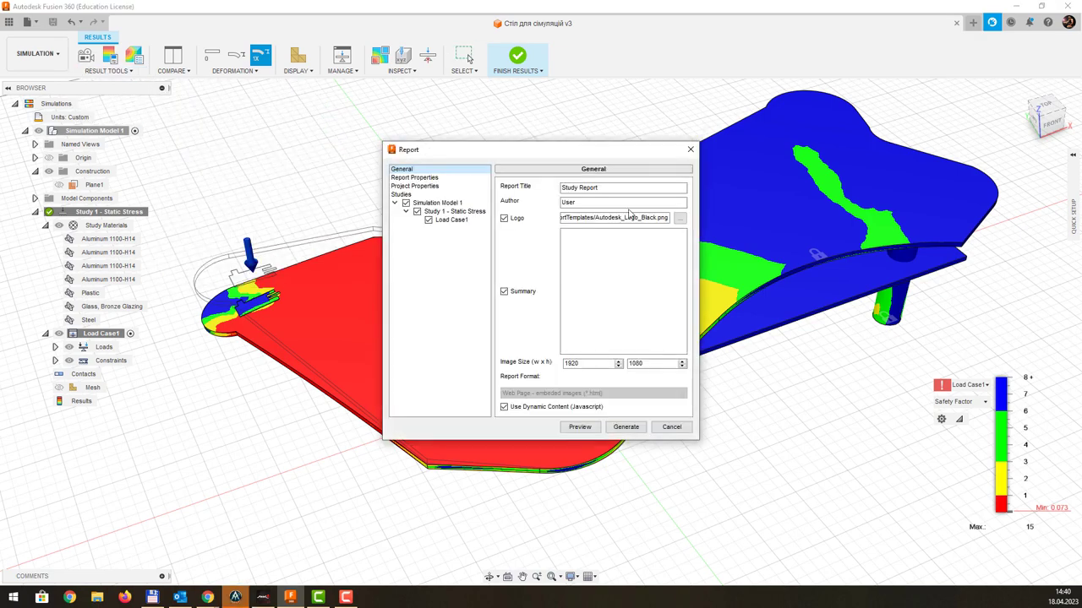
{"action": "left_click_drag", "start_coordinate": [611, 158], "coordinate": [668, 130]}
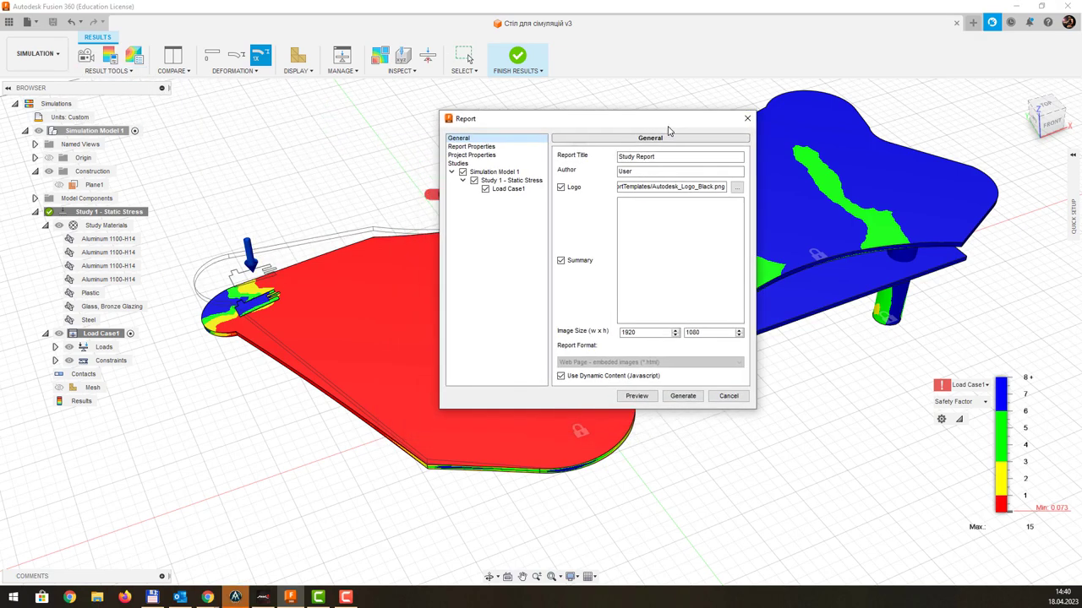
- Replace the default Author 'User' with the author's full name
{"action": "left_click", "coordinate": [642, 171]}
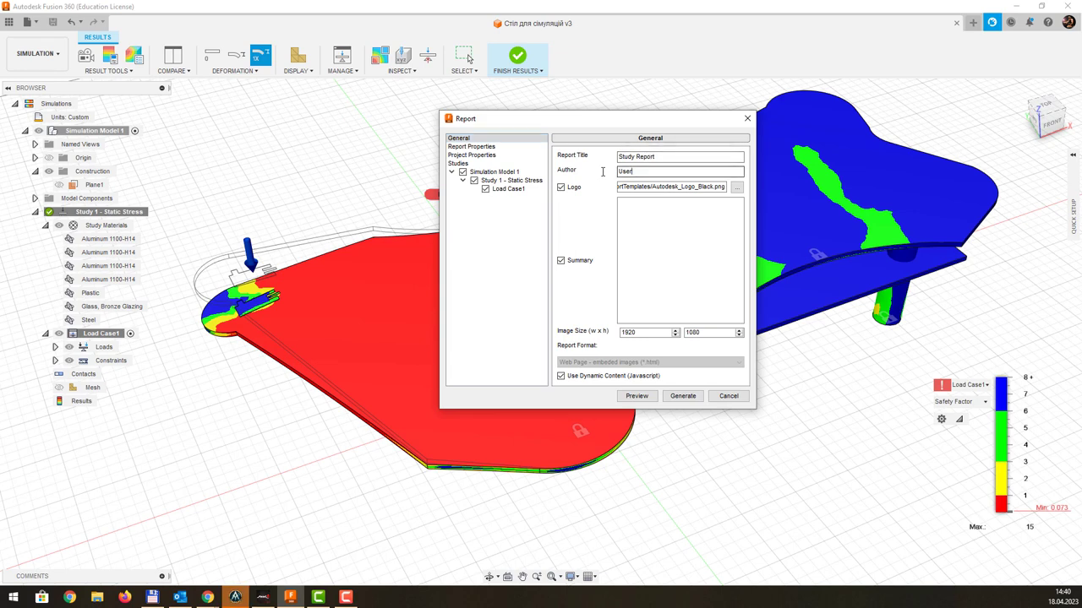
{"action": "left_click_drag", "start_coordinate": [633, 172], "coordinate": [554, 171]}
{"action": "key", "text": "BackSpace"}
{"action": "type", "text": "Вілля"}
{"action": "type", "text": "В"}
- Browse for a logo image and create a new folder named Ф360 inside Desktop\1x
{"action": "left_click", "coordinate": [736, 187]}
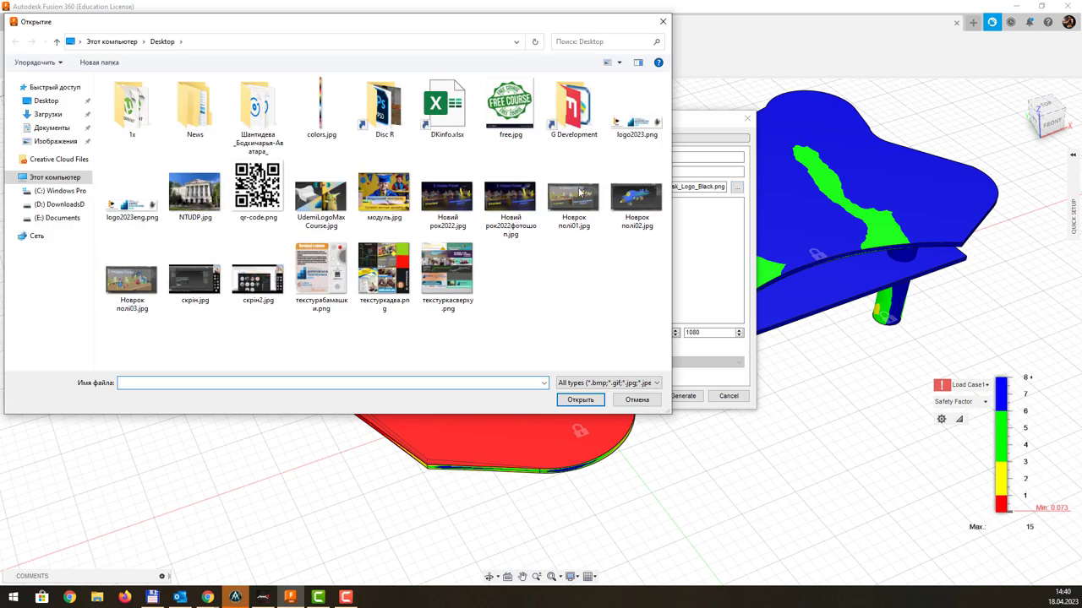
{"action": "double_click", "coordinate": [131, 107]}
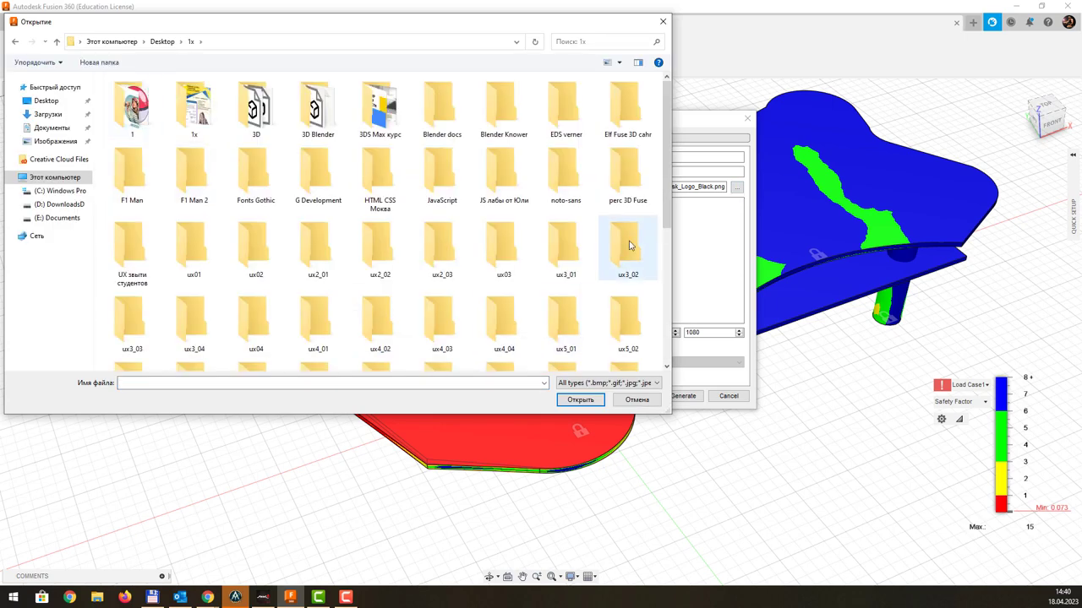
{"action": "scroll", "coordinate": [629, 245], "scroll_direction": "down", "scroll_amount": 5}
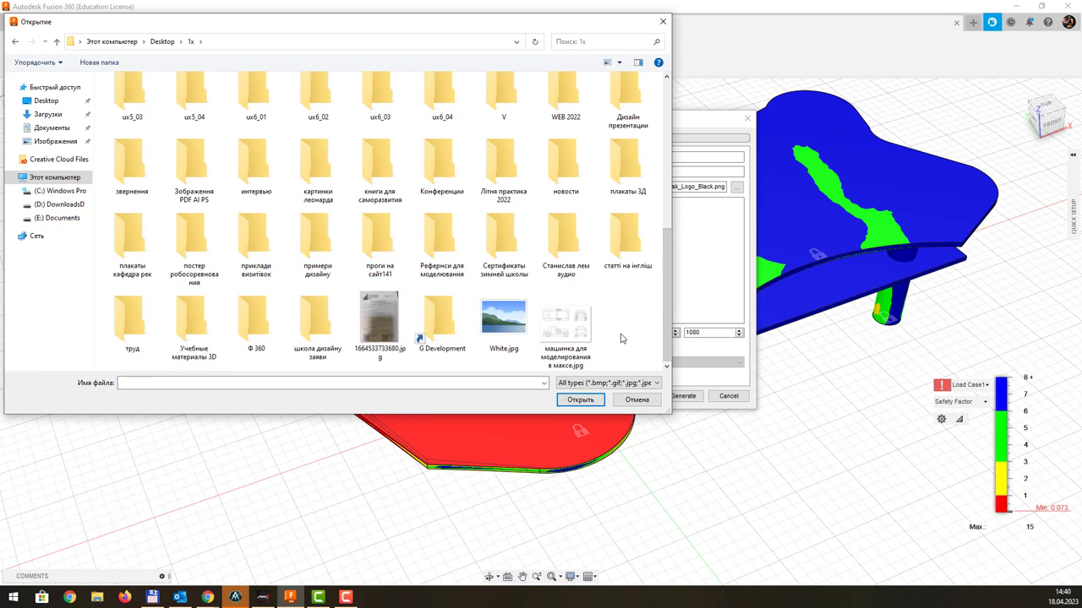
{"action": "right_click", "coordinate": [622, 338]}
{"action": "mouse_move", "coordinate": [668, 516]}
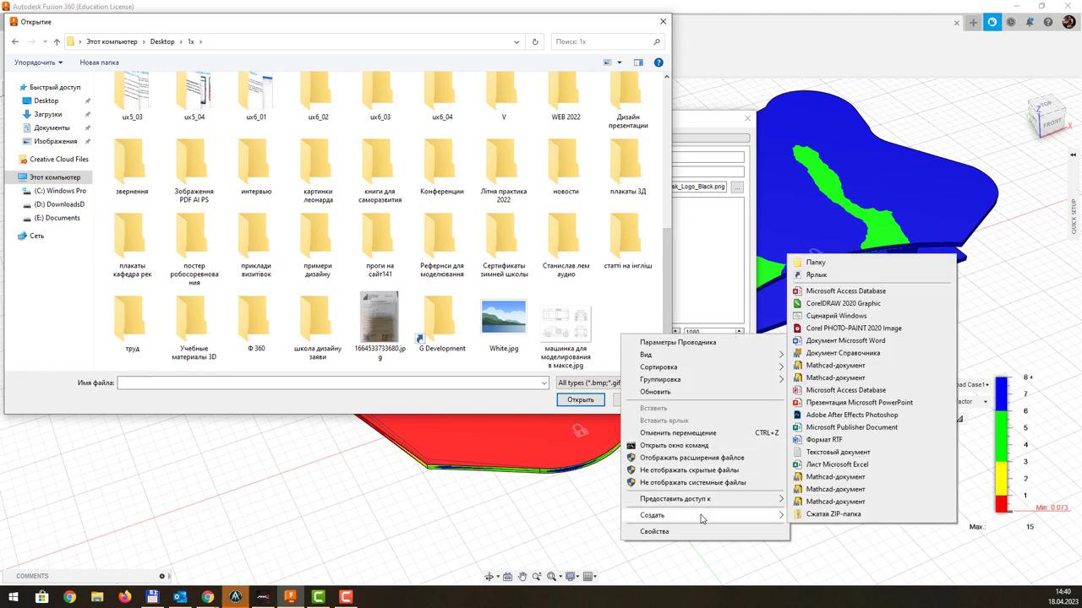
{"action": "left_click", "coordinate": [815, 263]}
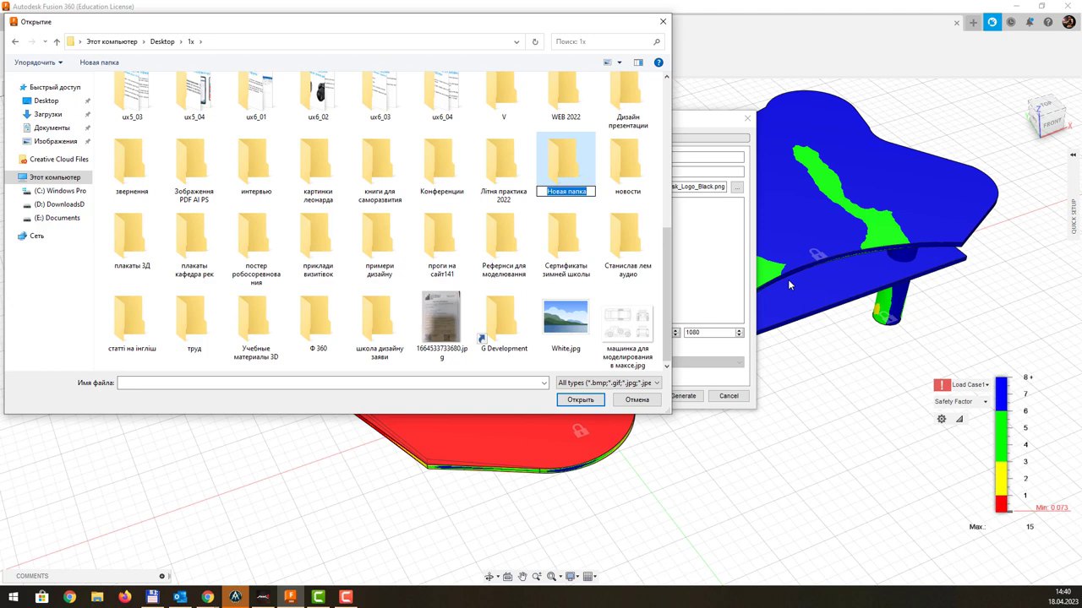
{"action": "type", "text": "A36"}
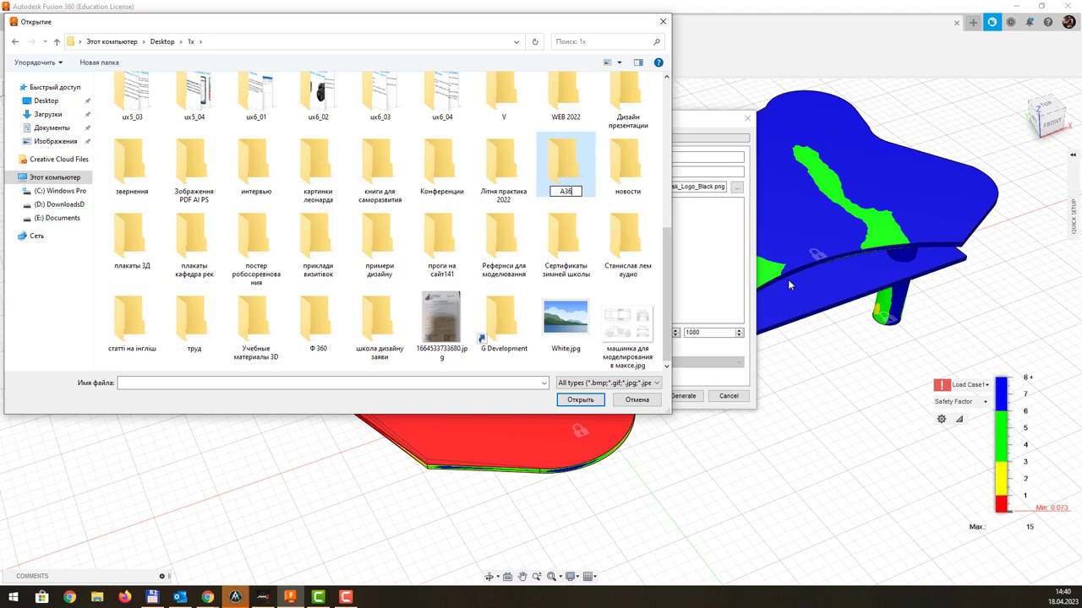
{"action": "type", "text": "0"}
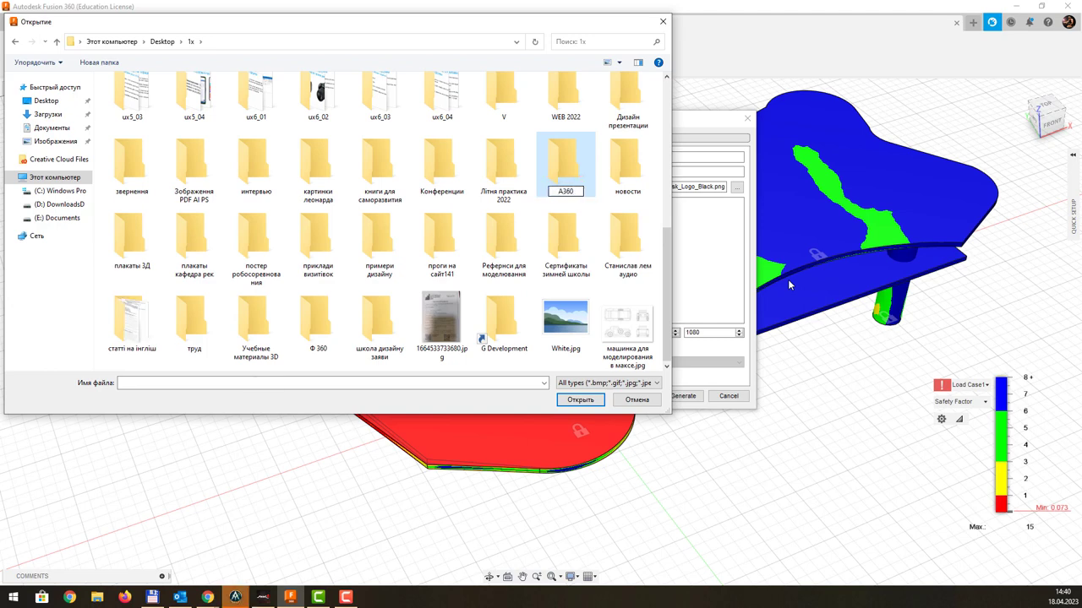
{"action": "key", "text": "BackSpace"}
{"action": "key", "text": "BackSpace"}
{"action": "key", "text": "BackSpace"}
{"action": "type", "text": "Ф360"}
{"action": "key", "text": "Return"}
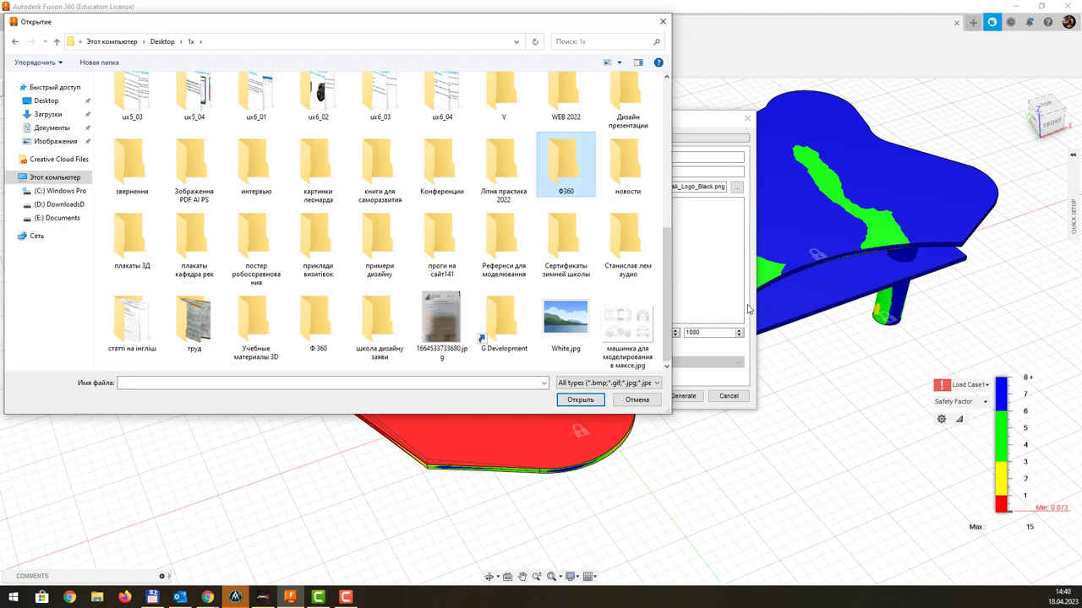
- Open the empty Ф360 folder, then cancel logo selection to return to the Report dialog
{"action": "double_click", "coordinate": [555, 164]}
{"action": "left_click", "coordinate": [254, 382]}
{"action": "type", "text": "стіл"}
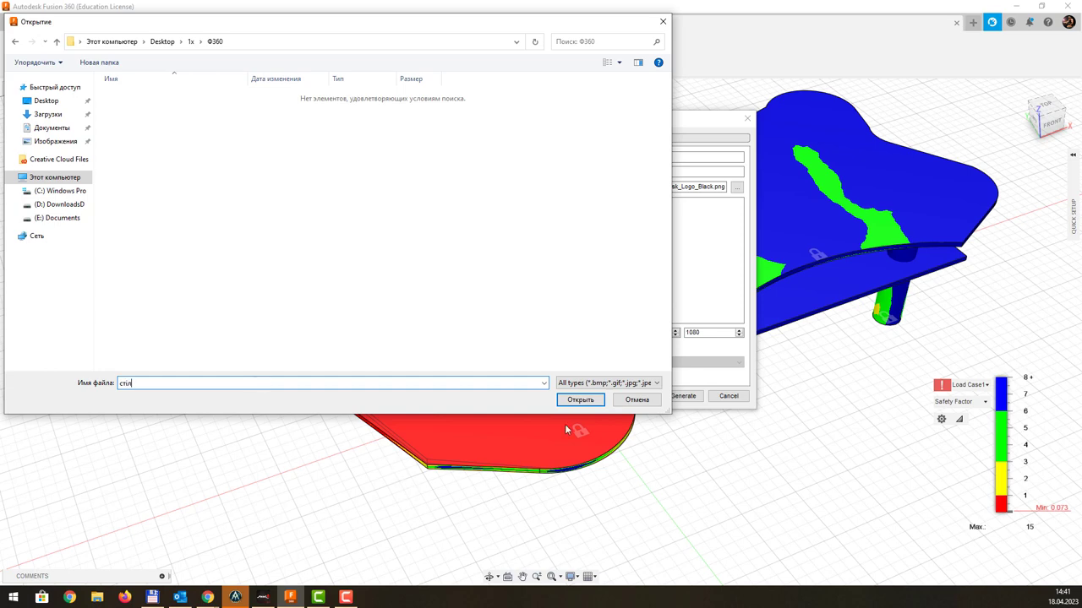
{"action": "left_click", "coordinate": [578, 402]}
{"action": "left_click", "coordinate": [626, 311]}
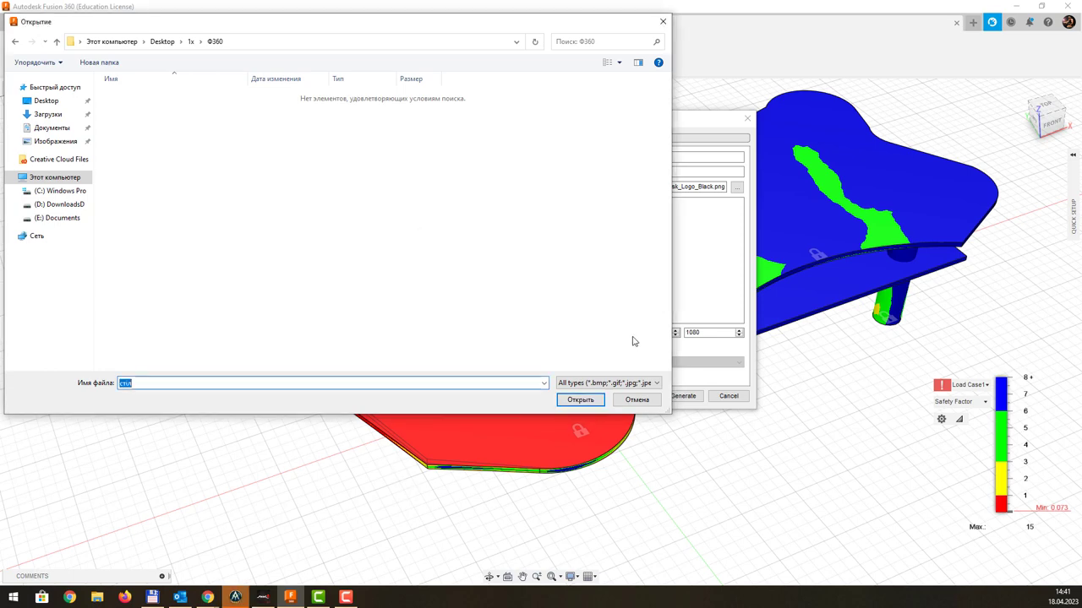
{"action": "left_click", "coordinate": [635, 400]}
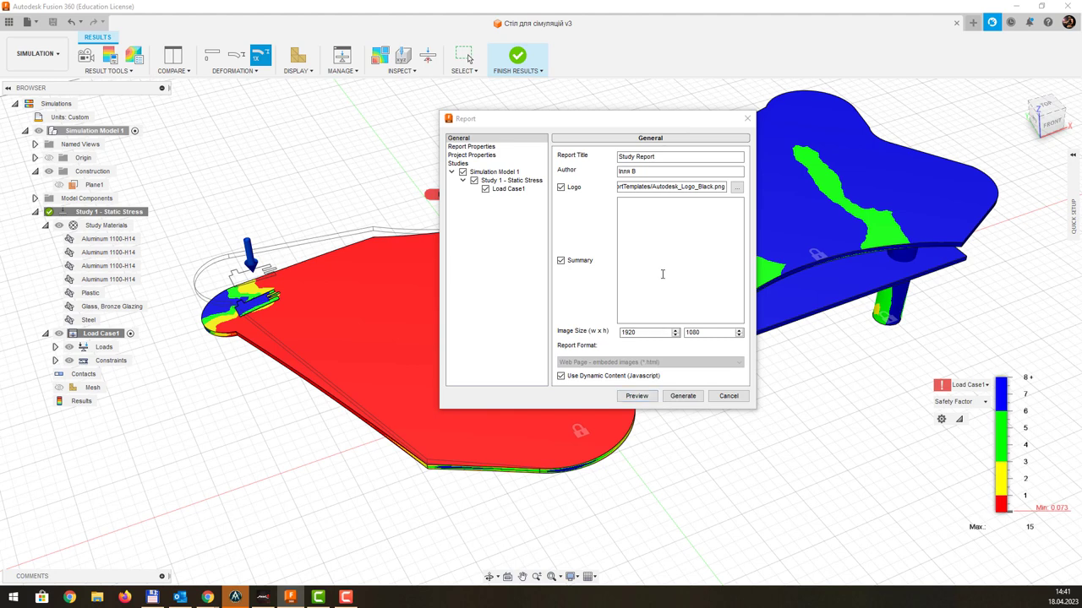
- Preview the Study Report as an HTML page in the browser
{"action": "left_click", "coordinate": [692, 187]}
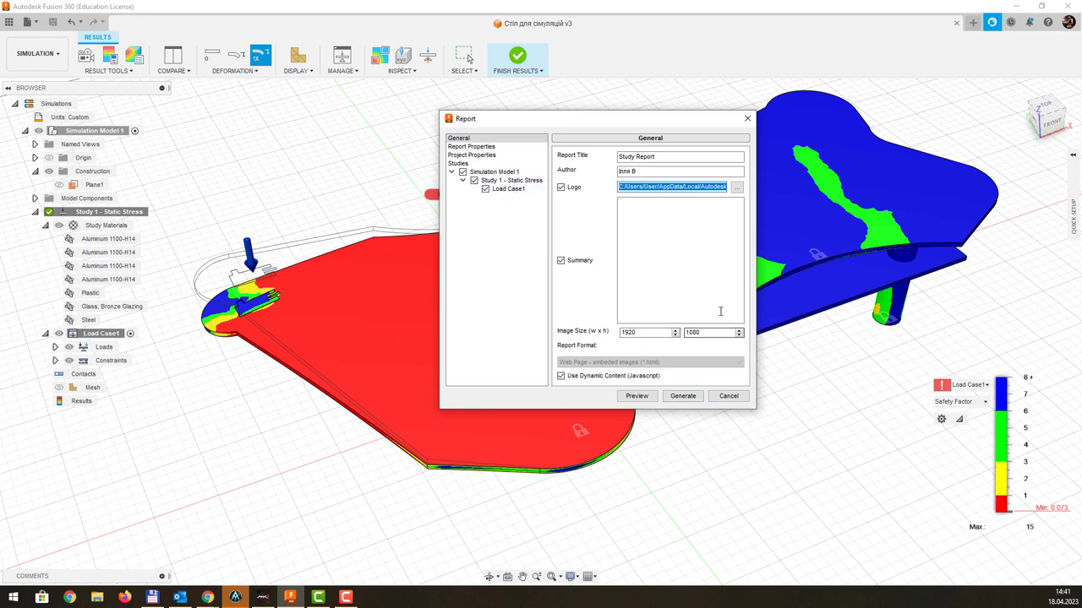
{"action": "left_click", "coordinate": [638, 402]}
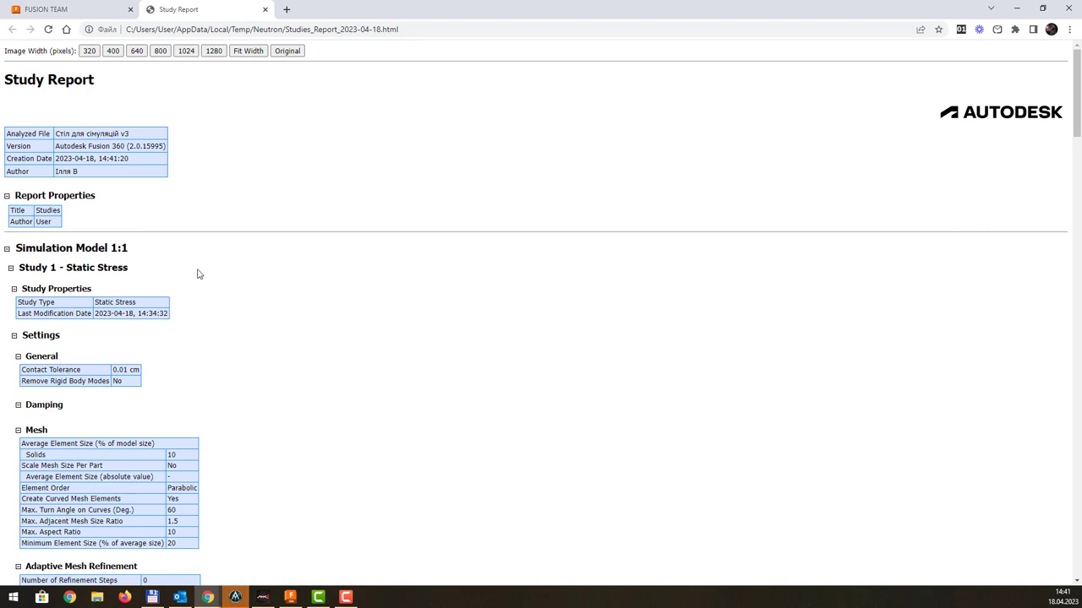
{"action": "scroll", "coordinate": [198, 274], "scroll_direction": "down", "scroll_amount": 2}
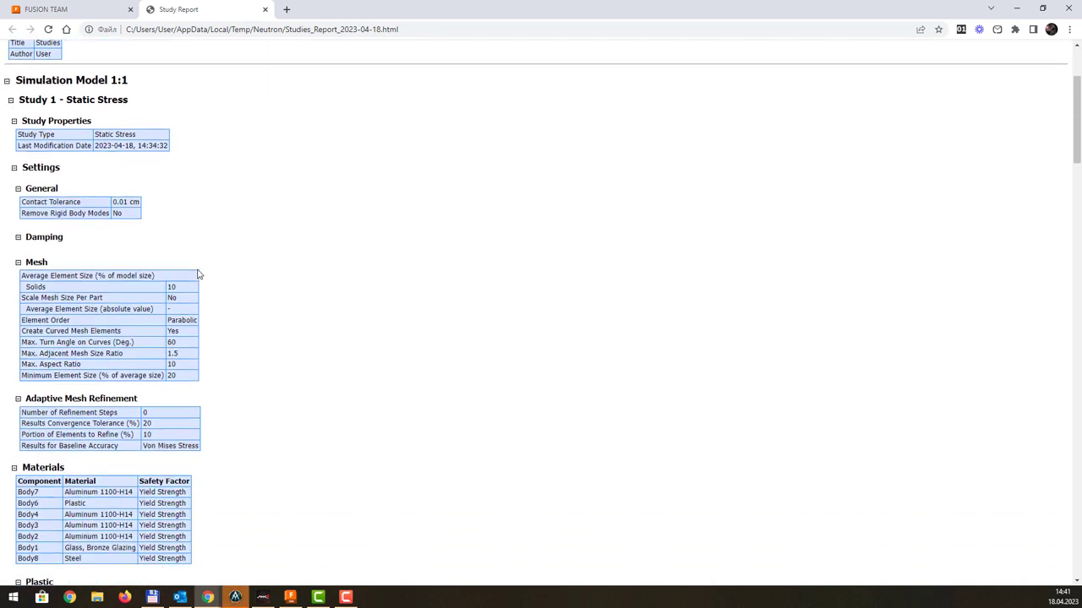
{"action": "double_click", "coordinate": [27, 262]}
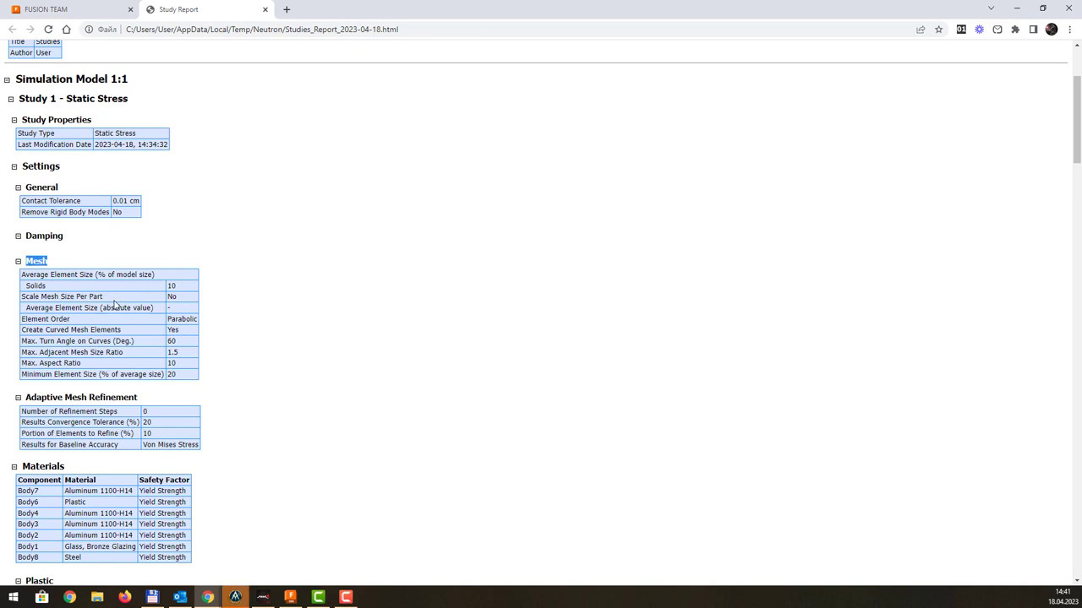
{"action": "scroll", "coordinate": [116, 303], "scroll_direction": "down", "scroll_amount": 1}
{"action": "scroll", "coordinate": [116, 302], "scroll_direction": "down", "scroll_amount": 1}
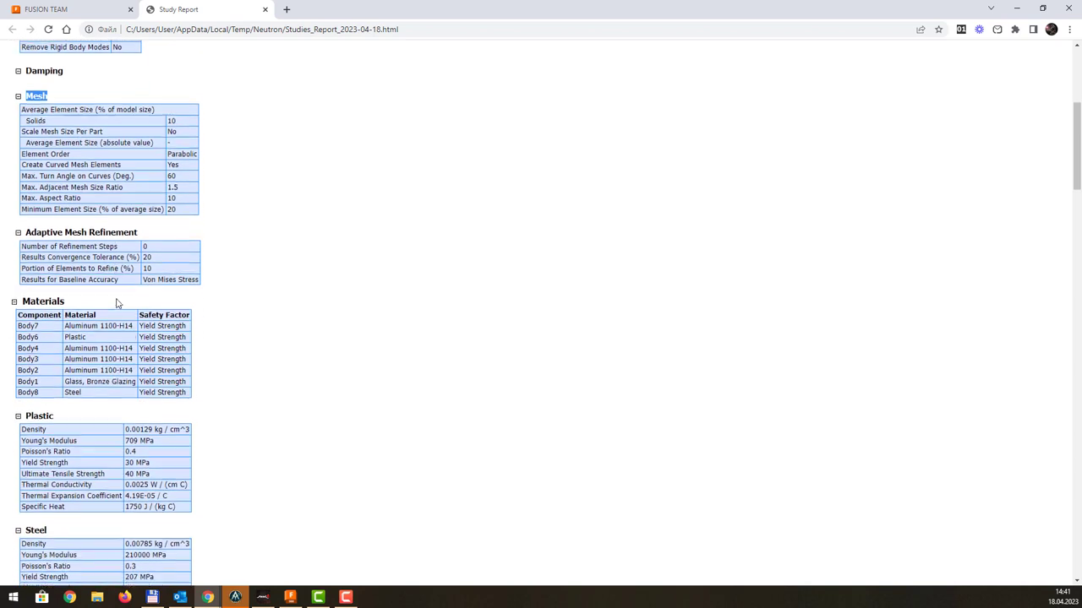
{"action": "double_click", "coordinate": [49, 298]}
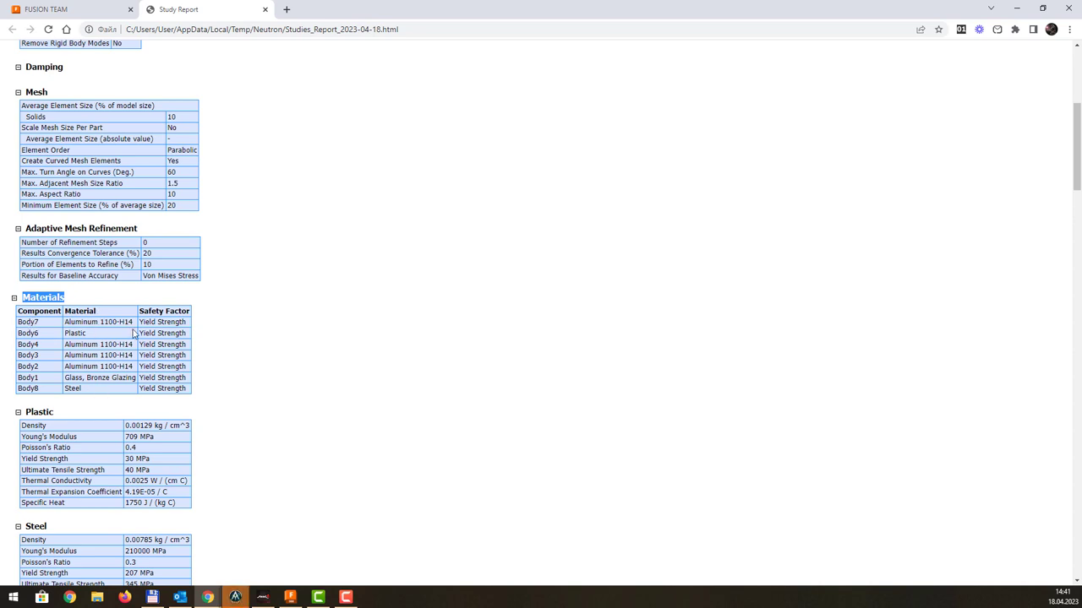
{"action": "scroll", "coordinate": [101, 362], "scroll_direction": "down", "scroll_amount": 3}
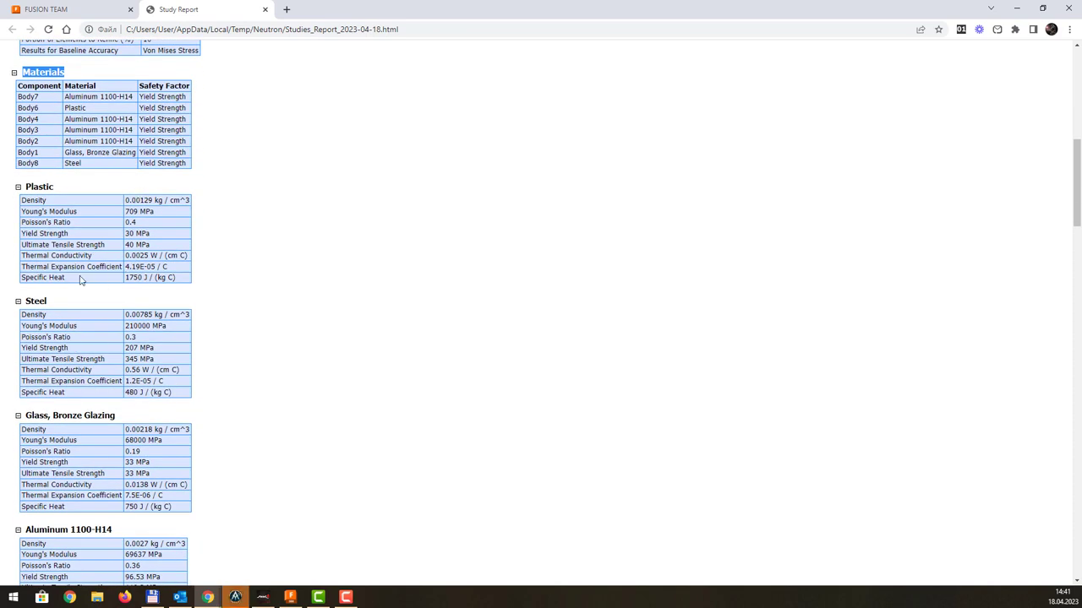
{"action": "scroll", "coordinate": [141, 411], "scroll_direction": "down", "scroll_amount": 4}
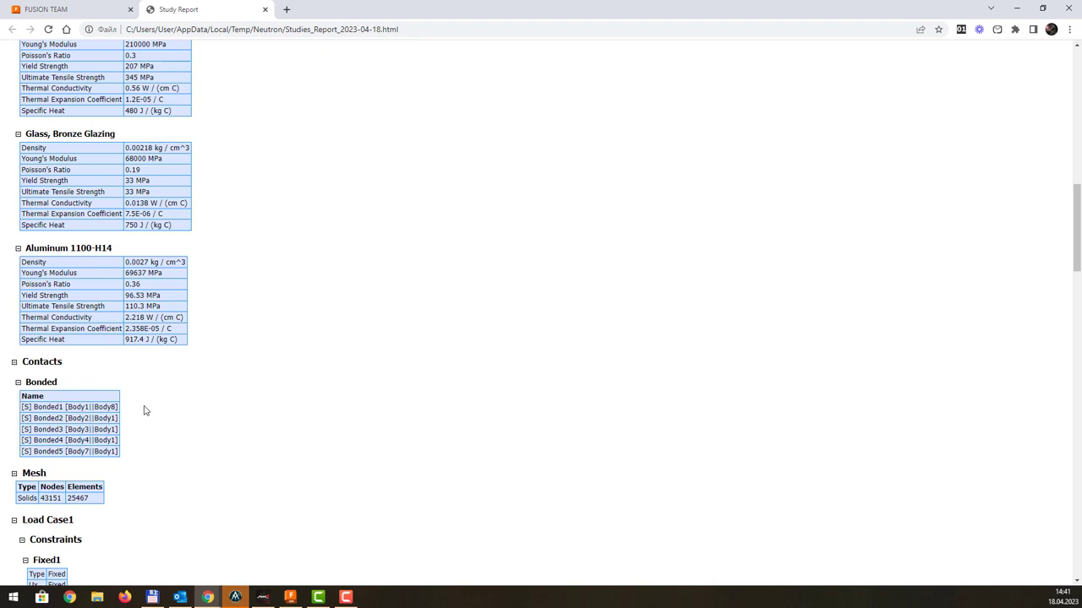
{"action": "scroll", "coordinate": [144, 411], "scroll_direction": "down", "scroll_amount": 2}
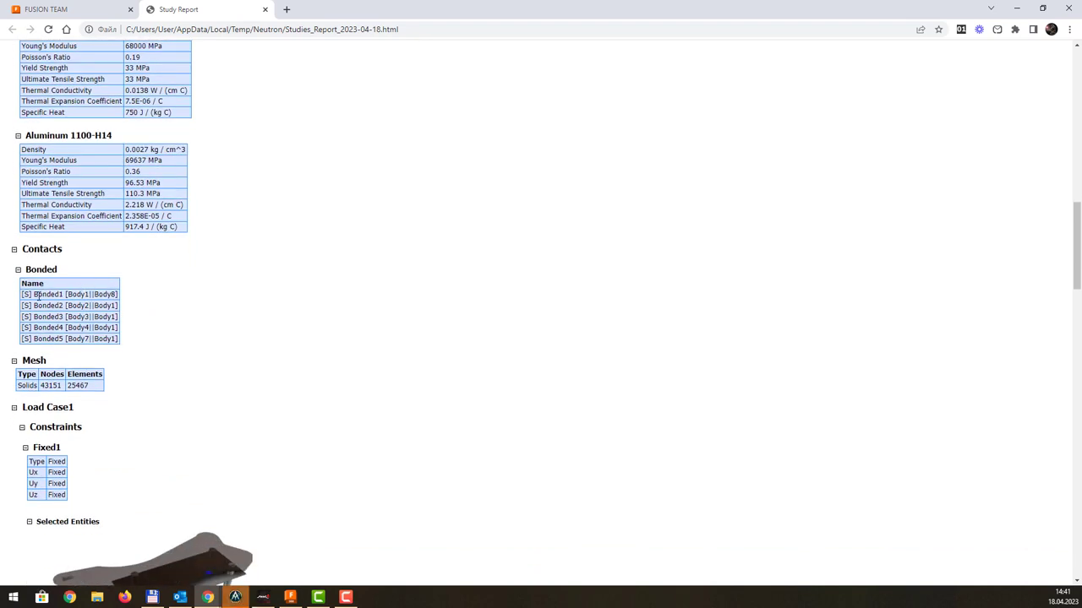
{"action": "scroll", "coordinate": [88, 319], "scroll_direction": "down", "scroll_amount": 2}
{"action": "scroll", "coordinate": [88, 319], "scroll_direction": "down", "scroll_amount": 1}
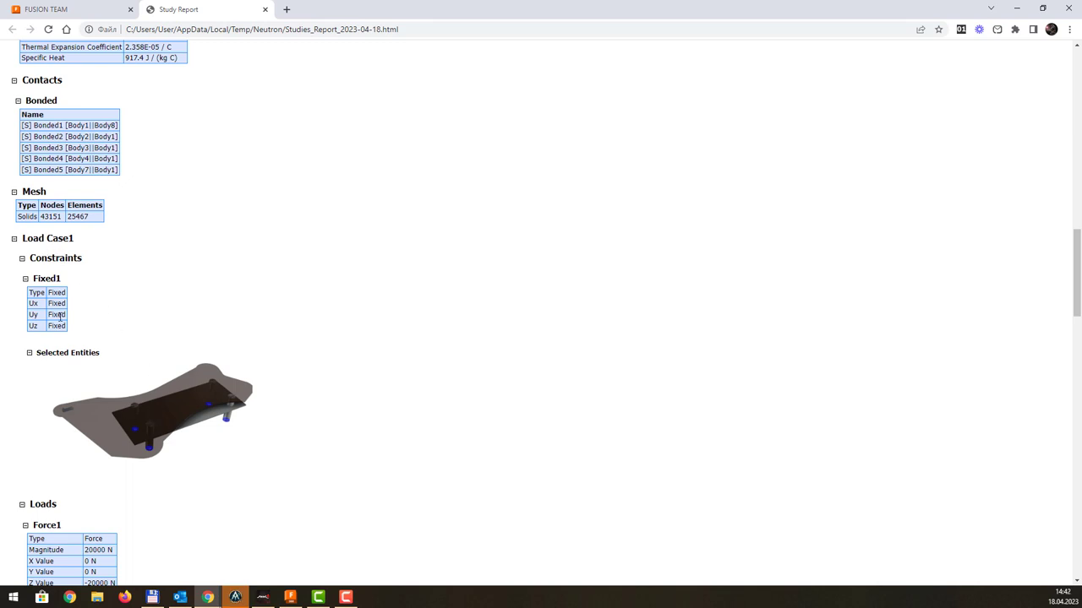
{"action": "scroll", "coordinate": [194, 406], "scroll_direction": "down", "scroll_amount": 2}
{"action": "scroll", "coordinate": [175, 388], "scroll_direction": "down", "scroll_amount": 1}
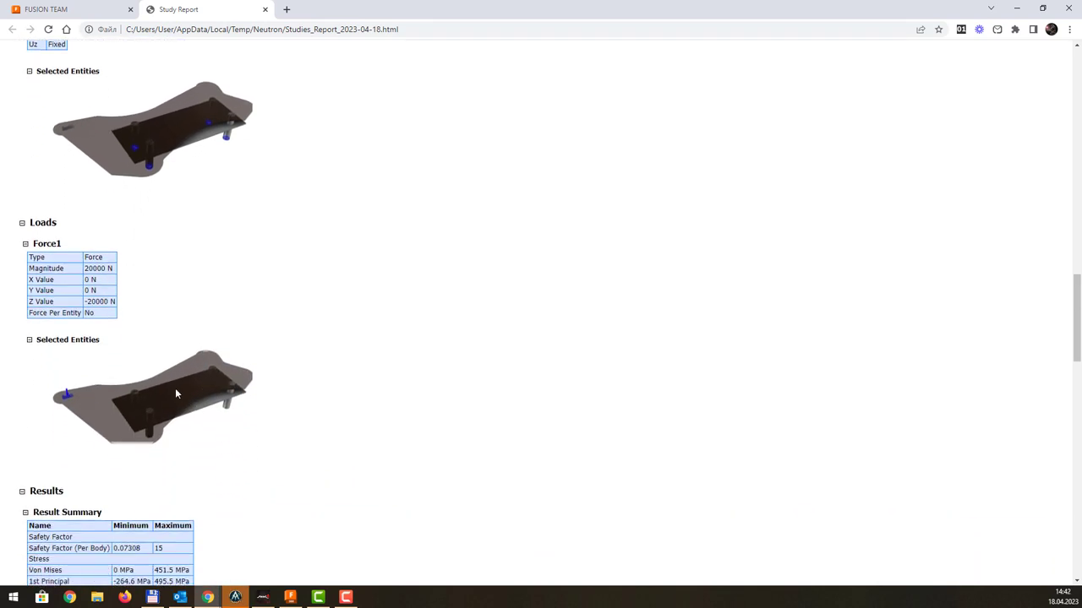
{"action": "scroll", "coordinate": [170, 382], "scroll_direction": "down", "scroll_amount": 2}
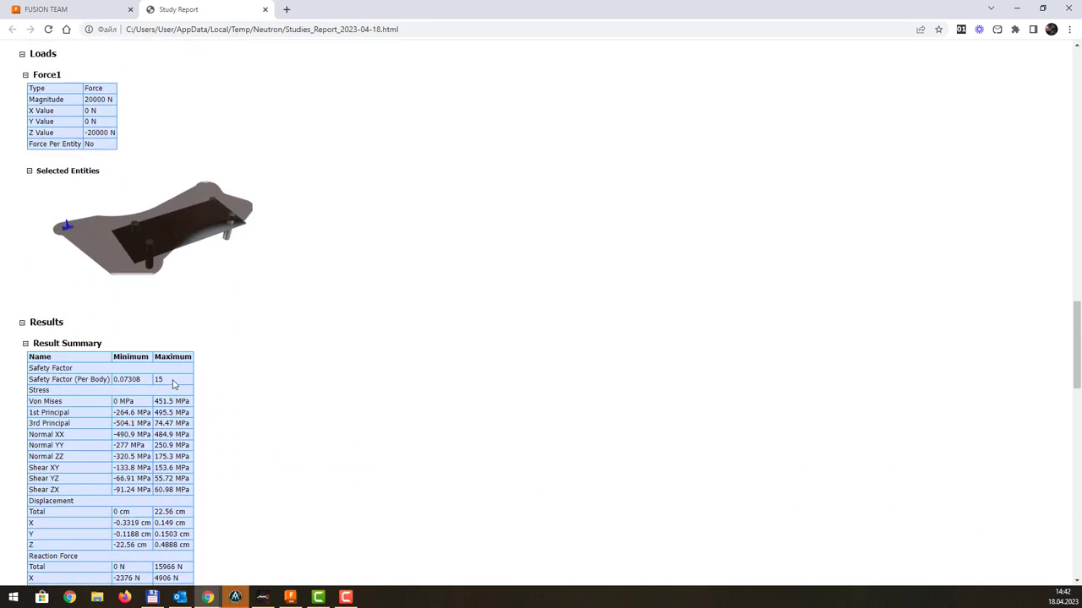
{"action": "scroll", "coordinate": [174, 385], "scroll_direction": "down", "scroll_amount": 1}
{"action": "scroll", "coordinate": [152, 321], "scroll_direction": "down", "scroll_amount": 1}
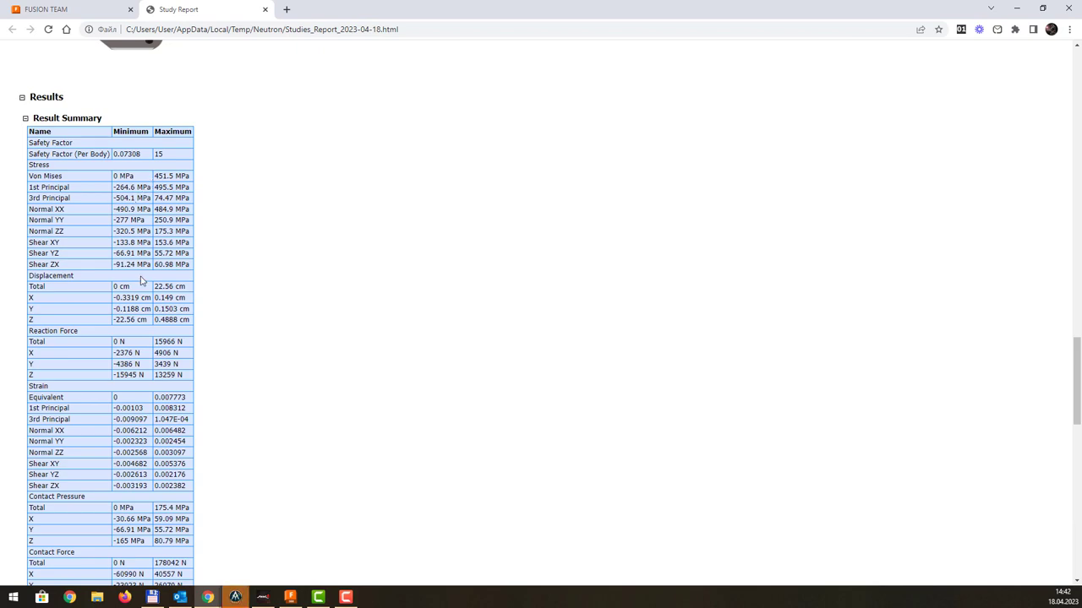
{"action": "scroll", "coordinate": [141, 282], "scroll_direction": "down", "scroll_amount": 1}
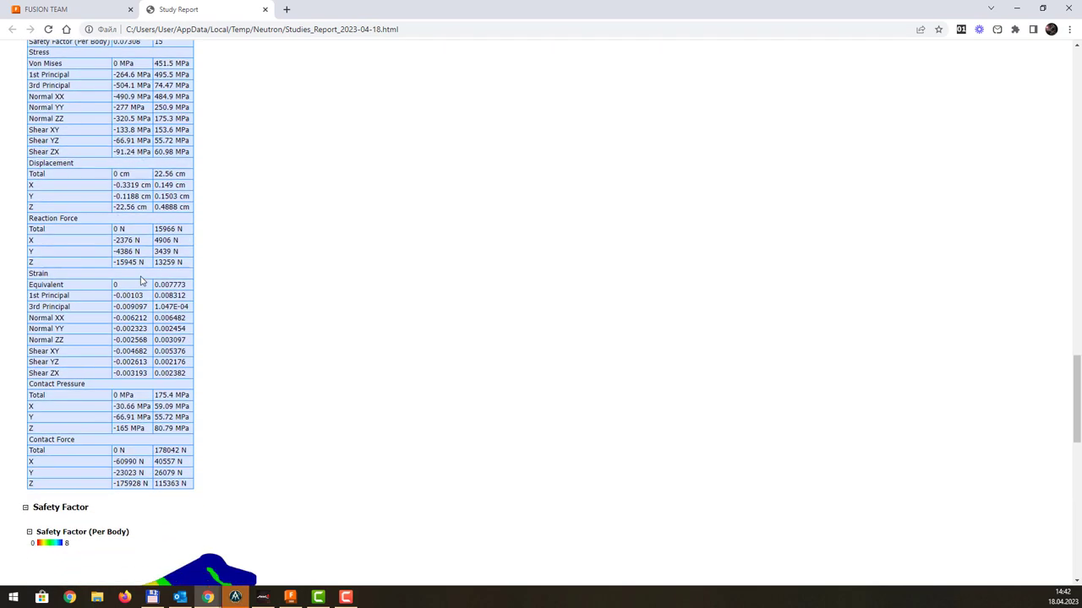
{"action": "scroll", "coordinate": [141, 281], "scroll_direction": "down", "scroll_amount": 2}
{"action": "scroll", "coordinate": [141, 282], "scroll_direction": "down", "scroll_amount": 1}
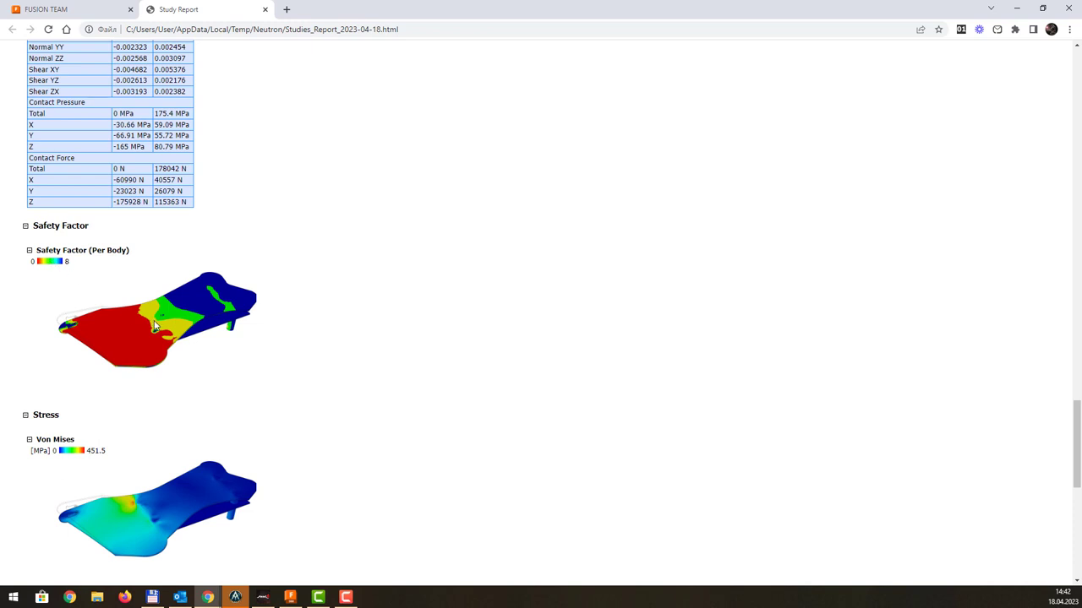
{"action": "scroll", "coordinate": [155, 327], "scroll_direction": "down", "scroll_amount": 2}
{"action": "scroll", "coordinate": [154, 326], "scroll_direction": "down", "scroll_amount": 3}
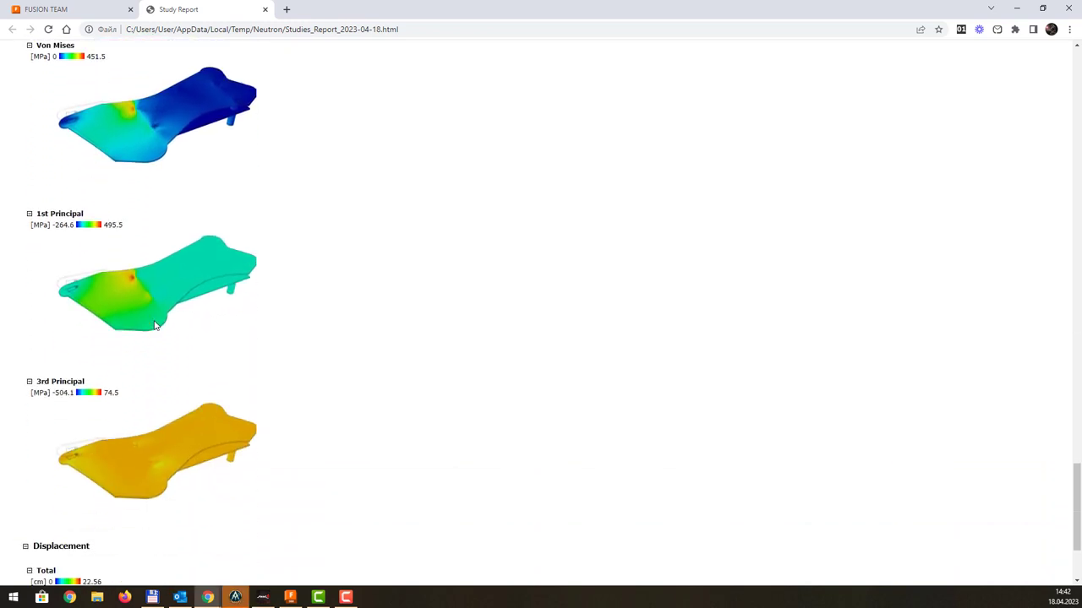
{"action": "scroll", "coordinate": [155, 326], "scroll_direction": "down", "scroll_amount": 2}
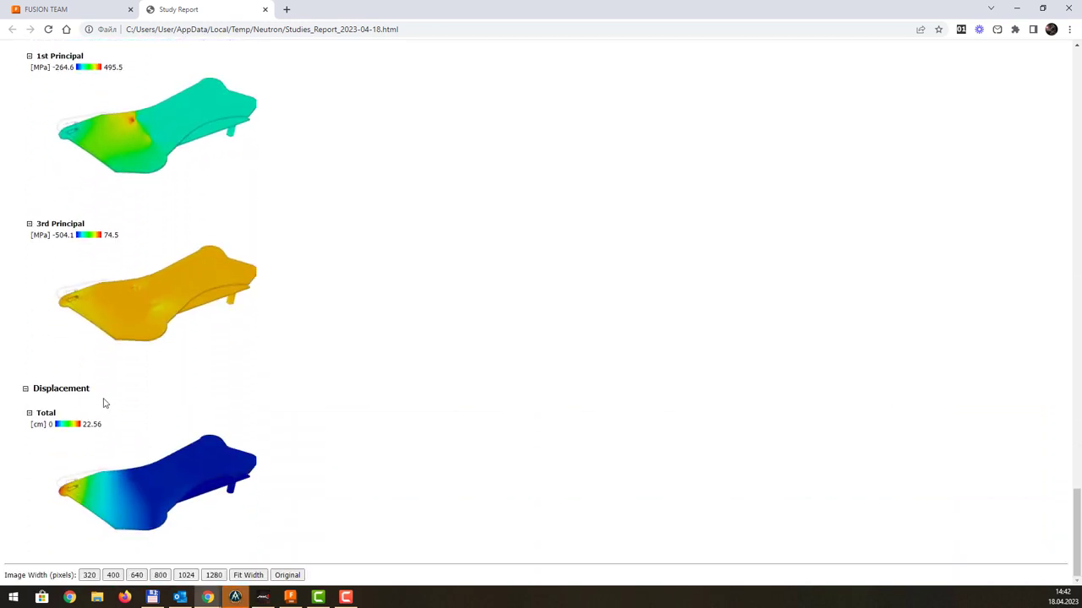
{"action": "scroll", "coordinate": [162, 411], "scroll_direction": "up", "scroll_amount": 2}
{"action": "scroll", "coordinate": [162, 410], "scroll_direction": "up", "scroll_amount": 1}
{"action": "scroll", "coordinate": [162, 413], "scroll_direction": "up", "scroll_amount": 3}
{"action": "scroll", "coordinate": [161, 413], "scroll_direction": "up", "scroll_amount": 3}
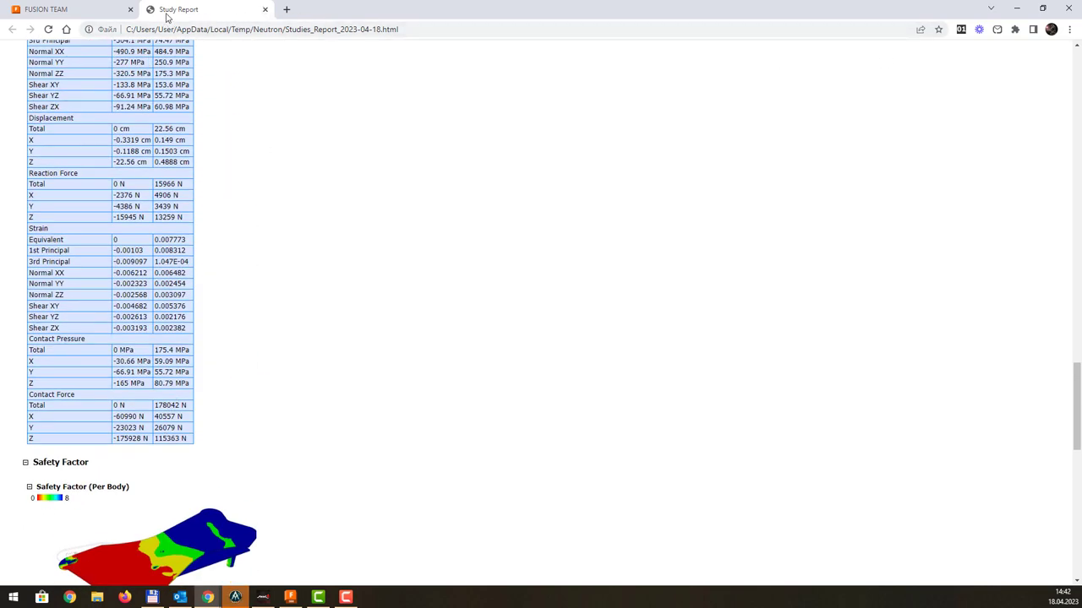
- In Fusion Team's viewer, load the 'Simulation Model 1 - Study 1 - Static Stress' results
{"action": "left_click", "coordinate": [51, 9]}
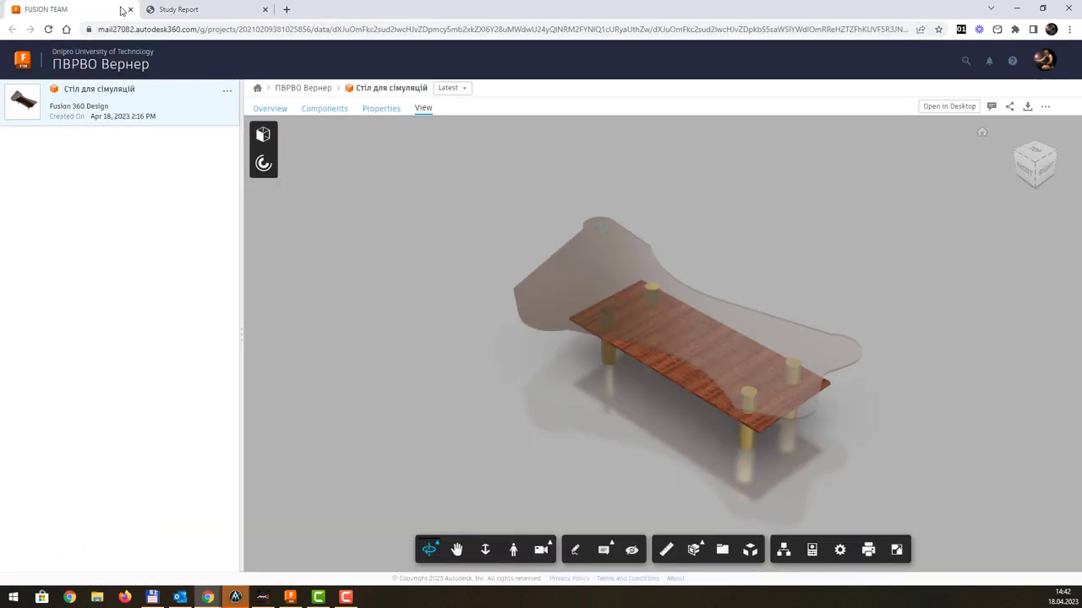
{"action": "left_click", "coordinate": [263, 138]}
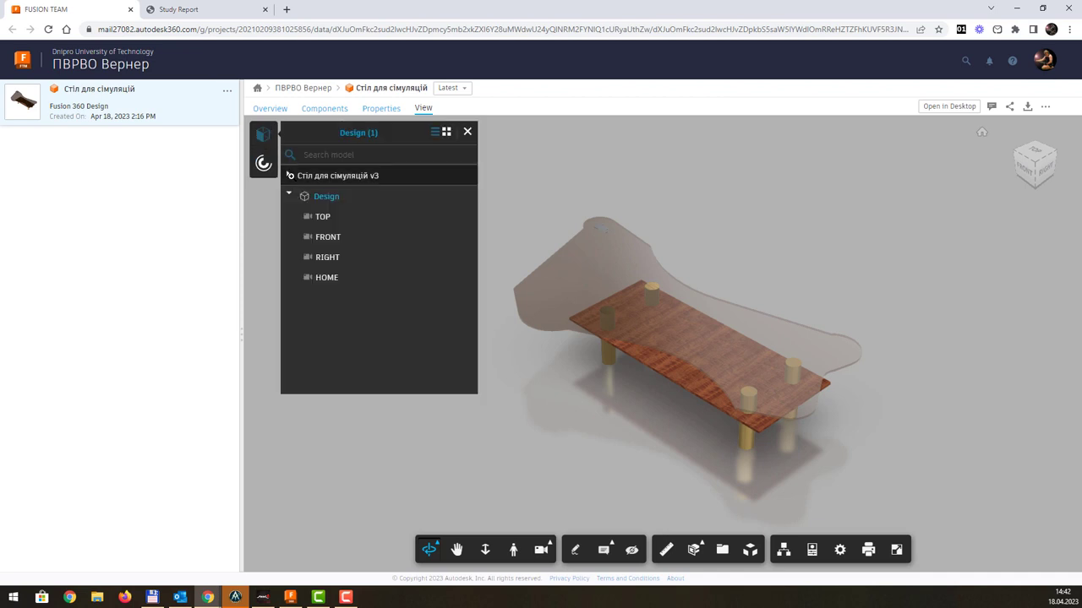
{"action": "left_click", "coordinate": [288, 176]}
{"action": "left_click", "coordinate": [297, 195]}
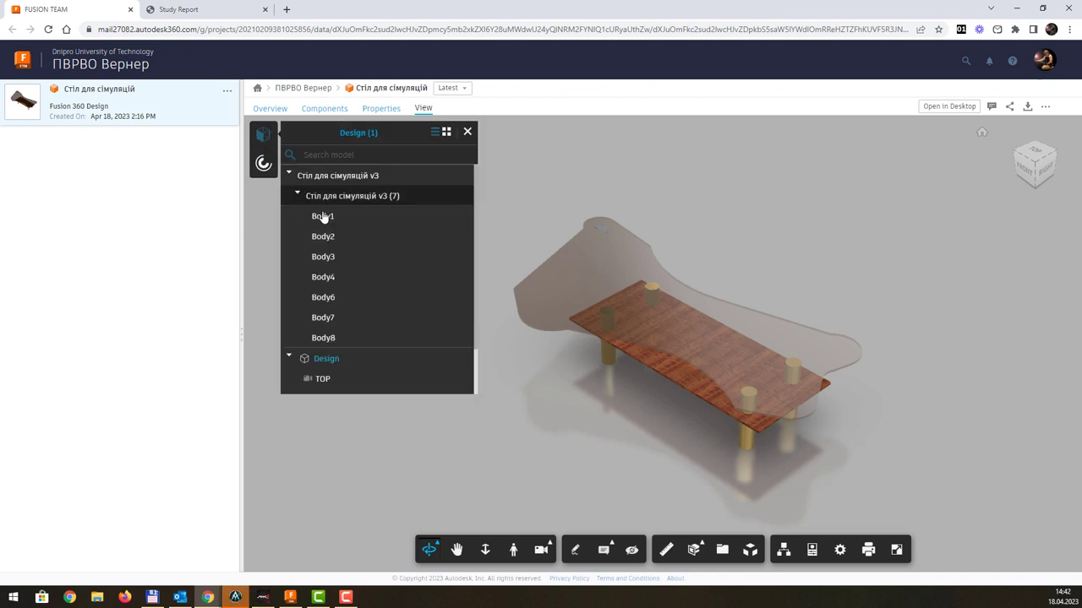
{"action": "scroll", "coordinate": [369, 268], "scroll_direction": "down", "scroll_amount": 2}
{"action": "left_click", "coordinate": [261, 165]}
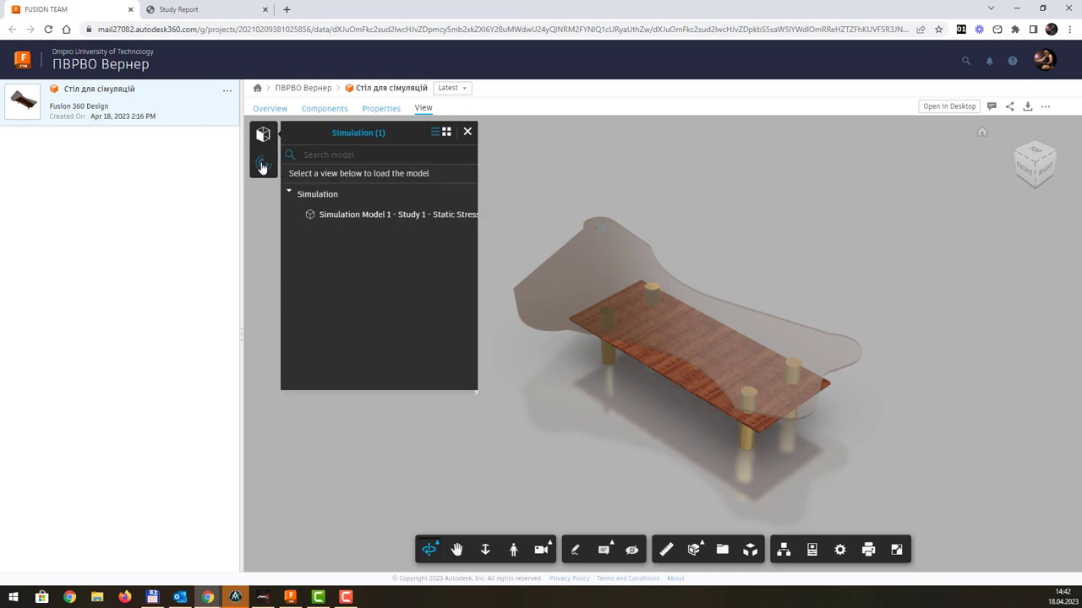
{"action": "left_click", "coordinate": [331, 215]}
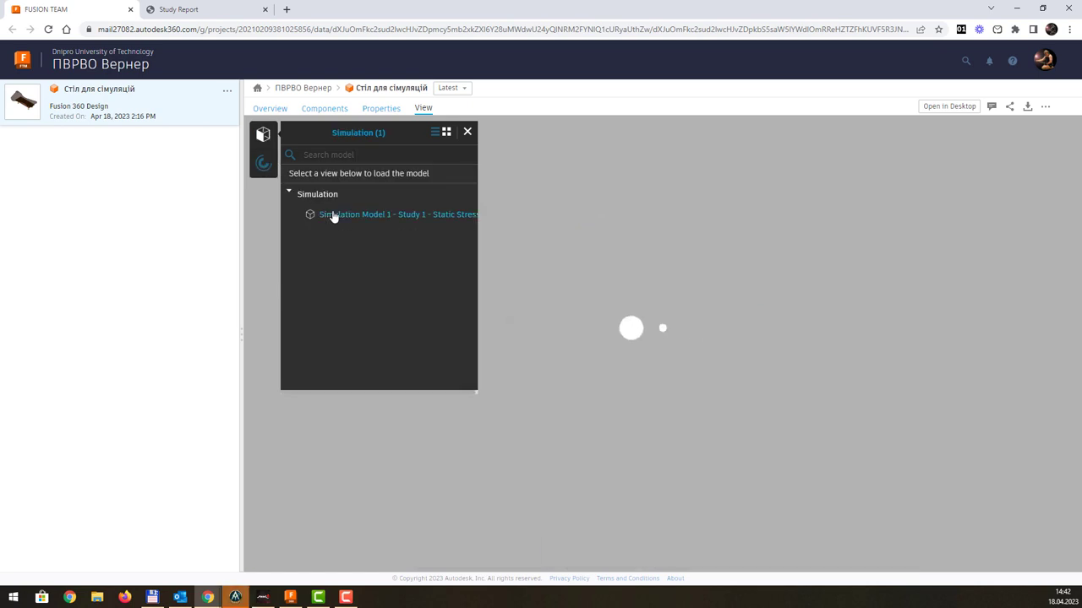
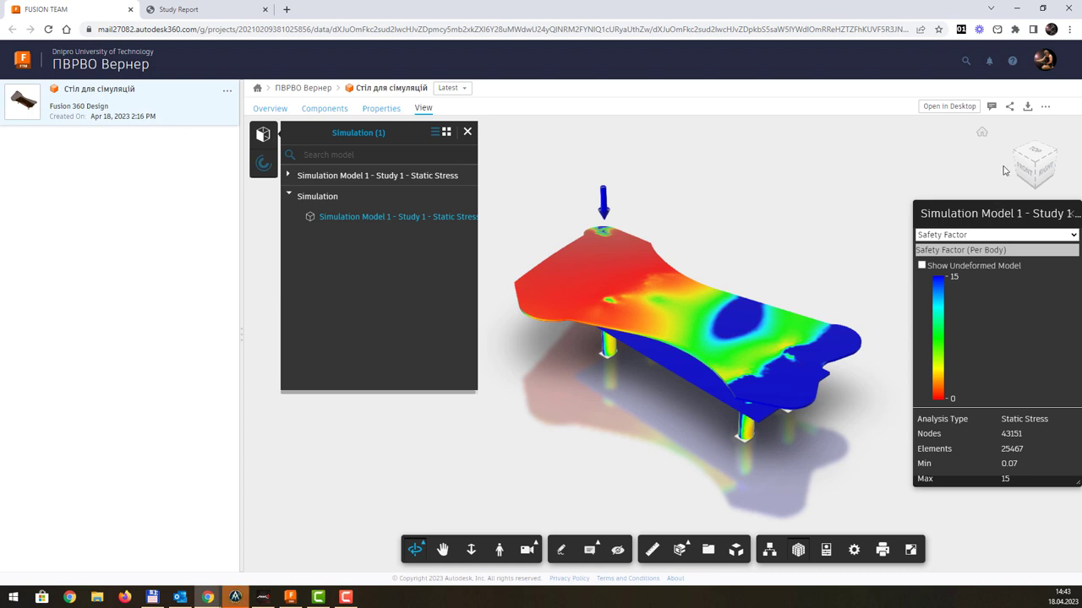
- Orbit the table, then switch the viewer's result from von Mises stress to Displacement
{"action": "left_click_drag", "start_coordinate": [774, 350], "coordinate": [894, 307]}
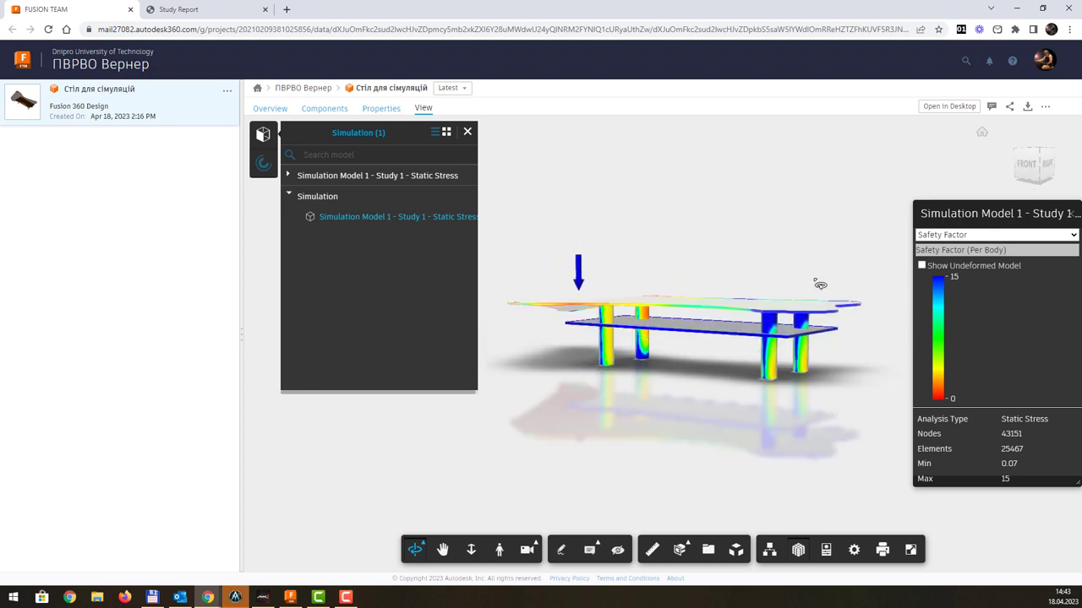
{"action": "left_click_drag", "start_coordinate": [609, 295], "coordinate": [710, 271]}
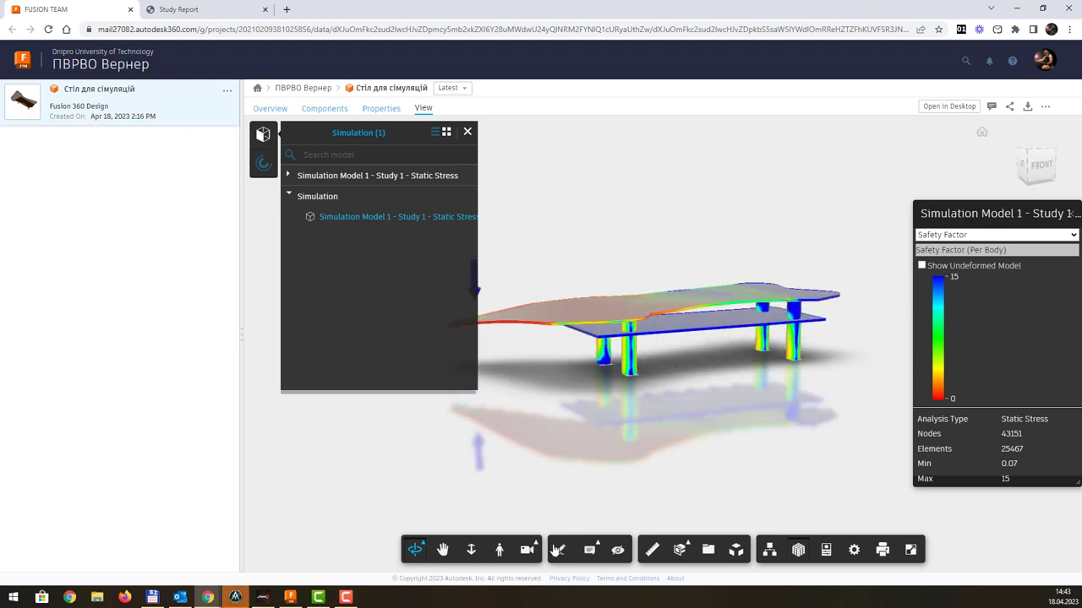
{"action": "left_click", "coordinate": [403, 221]}
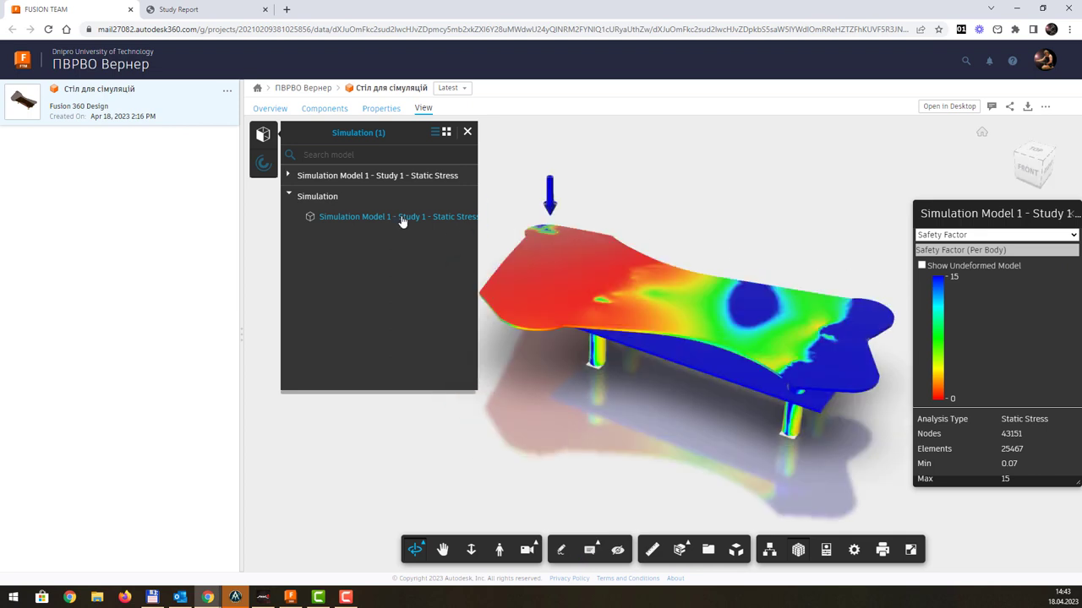
{"action": "left_click", "coordinate": [989, 236]}
{"action": "left_click", "coordinate": [969, 257]}
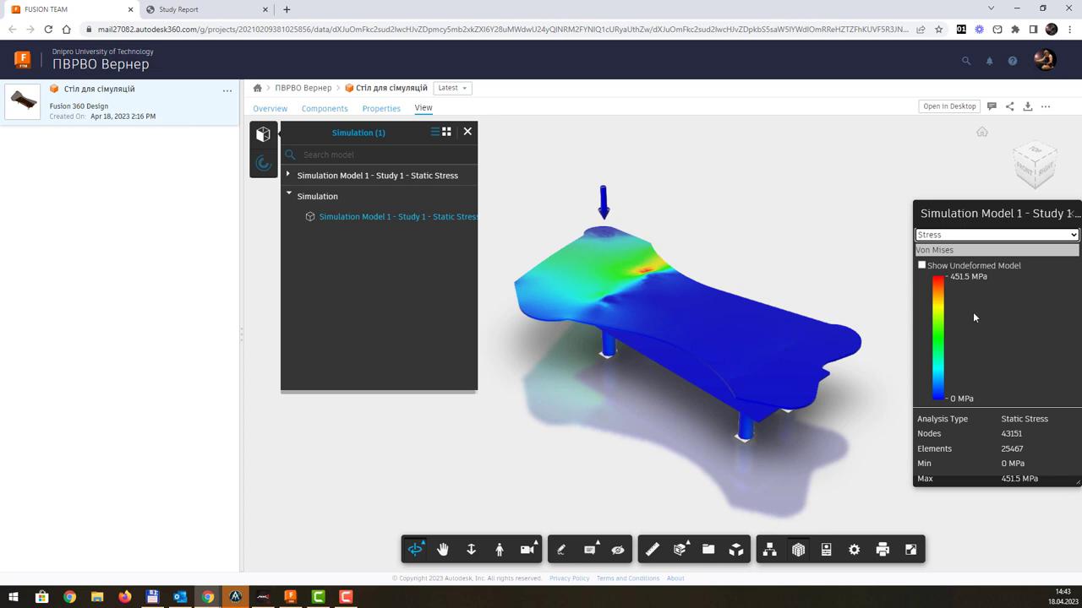
{"action": "left_click", "coordinate": [994, 236]}
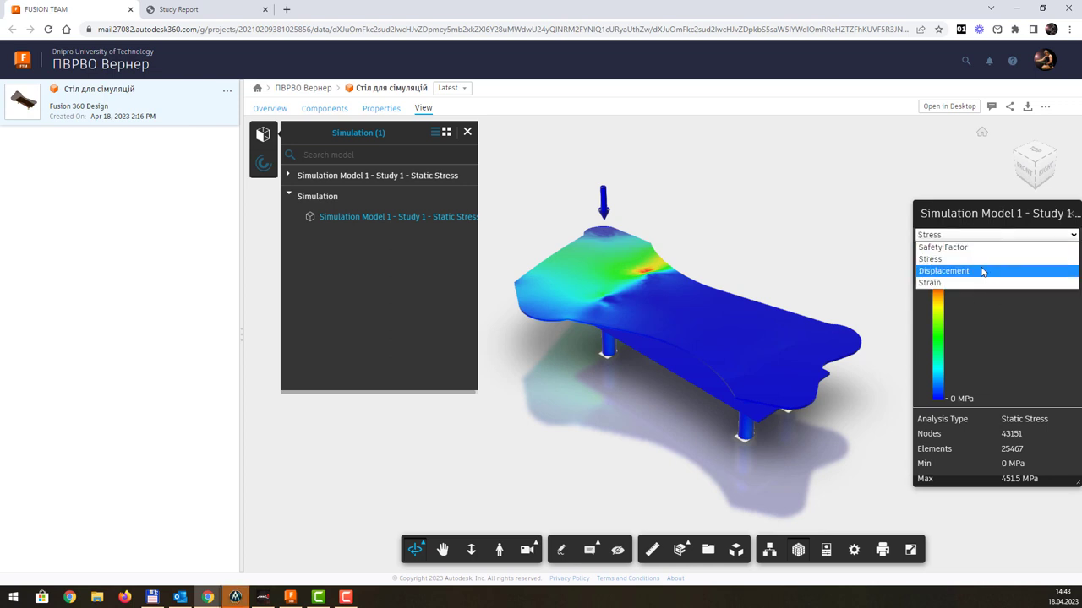
{"action": "left_click", "coordinate": [983, 271]}
- Orbit around the displacement result (max 22.56 cm), then minimize Chrome
{"action": "mouse_move", "coordinate": [707, 302]}
{"action": "left_mouse_down"}
{"action": "mouse_move", "coordinate": [763, 271]}
{"action": "mouse_move", "coordinate": [875, 257]}
{"action": "left_mouse_up"}
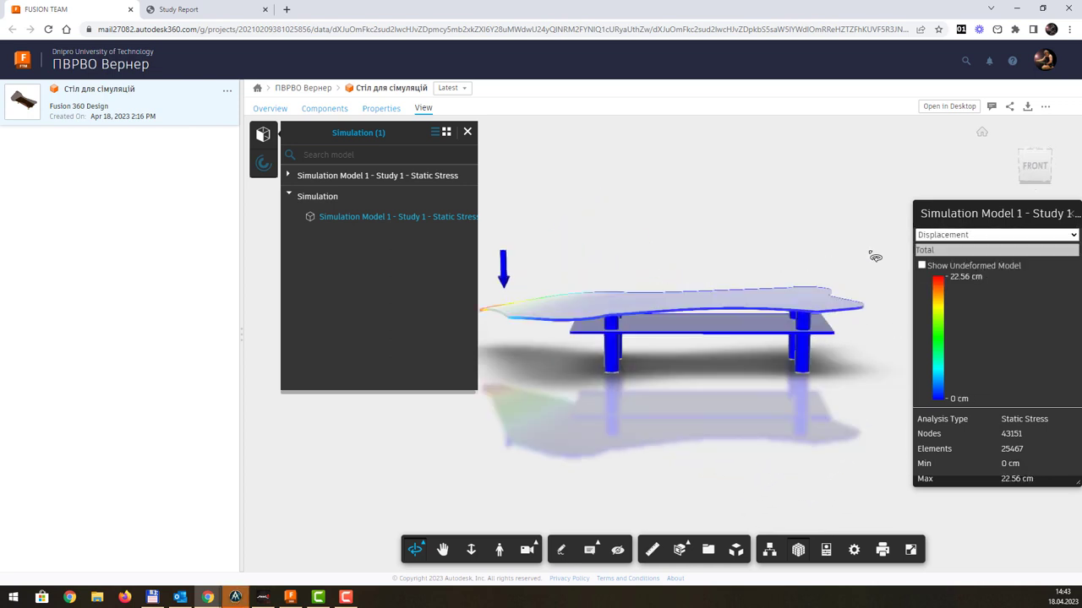
{"action": "mouse_move", "coordinate": [679, 279]}
{"action": "left_mouse_down"}
{"action": "mouse_move", "coordinate": [646, 329]}
{"action": "mouse_move", "coordinate": [891, 333]}
{"action": "mouse_move", "coordinate": [771, 297]}
{"action": "mouse_move", "coordinate": [760, 309]}
{"action": "mouse_move", "coordinate": [802, 372]}
{"action": "mouse_move", "coordinate": [807, 306]}
{"action": "mouse_move", "coordinate": [798, 389]}
{"action": "mouse_move", "coordinate": [796, 292]}
{"action": "mouse_move", "coordinate": [522, 302]}
{"action": "mouse_move", "coordinate": [638, 275]}
{"action": "mouse_move", "coordinate": [752, 285]}
{"action": "mouse_move", "coordinate": [833, 248]}
{"action": "mouse_move", "coordinate": [856, 276]}
{"action": "mouse_move", "coordinate": [769, 344]}
{"action": "mouse_move", "coordinate": [719, 304]}
{"action": "mouse_move", "coordinate": [777, 358]}
{"action": "mouse_move", "coordinate": [862, 299]}
{"action": "mouse_move", "coordinate": [806, 291]}
{"action": "left_mouse_up"}
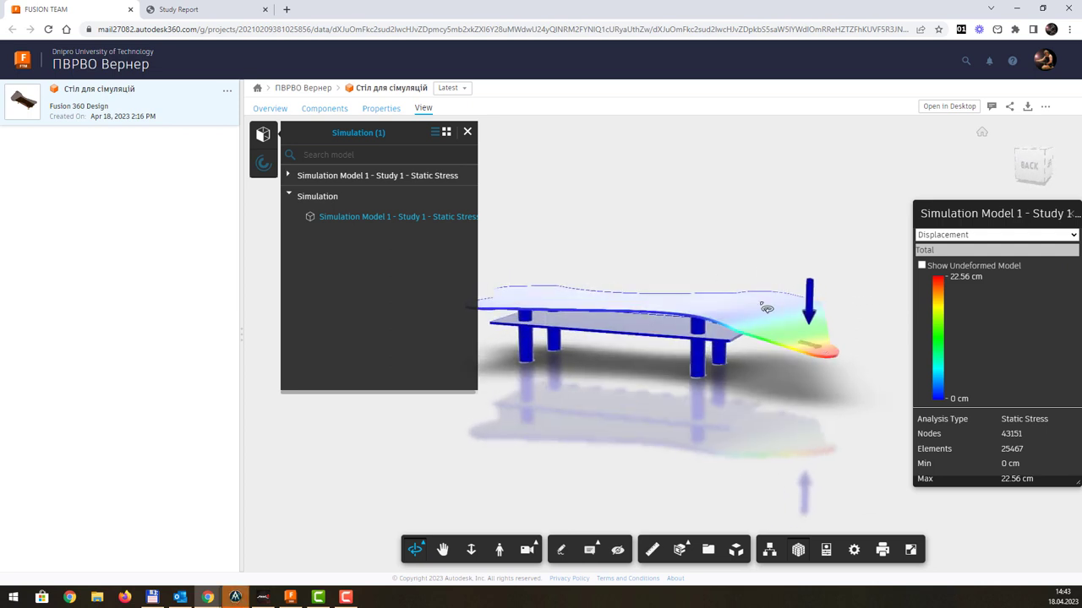
{"action": "mouse_move", "coordinate": [831, 336]}
{"action": "left_mouse_down"}
{"action": "mouse_move", "coordinate": [797, 350]}
{"action": "mouse_move", "coordinate": [640, 314]}
{"action": "mouse_move", "coordinate": [570, 309]}
{"action": "mouse_move", "coordinate": [572, 319]}
{"action": "left_mouse_up"}
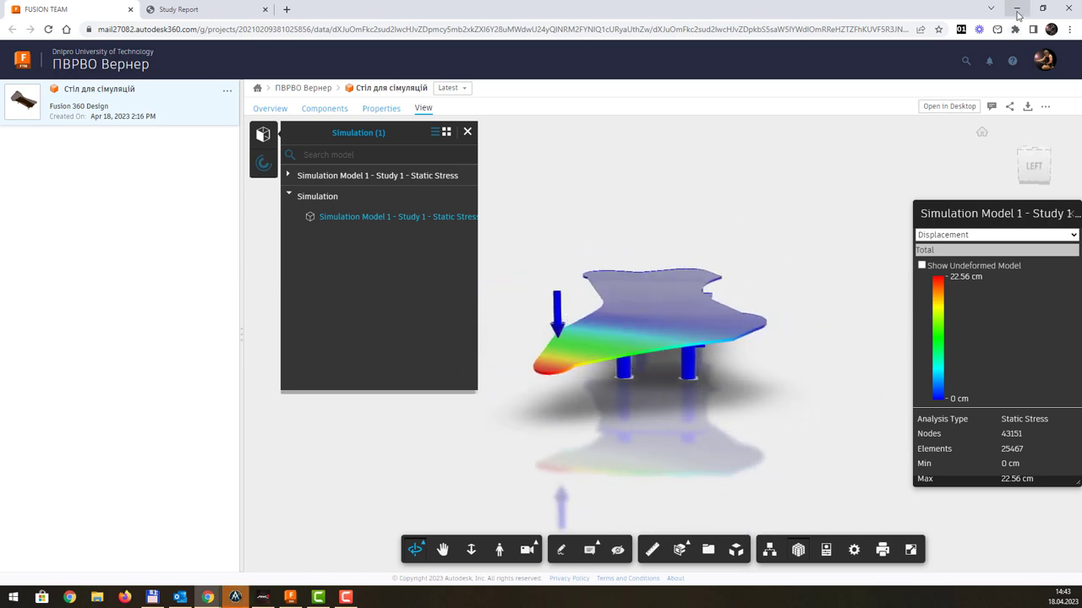
{"action": "left_click", "coordinate": [1018, 15]}
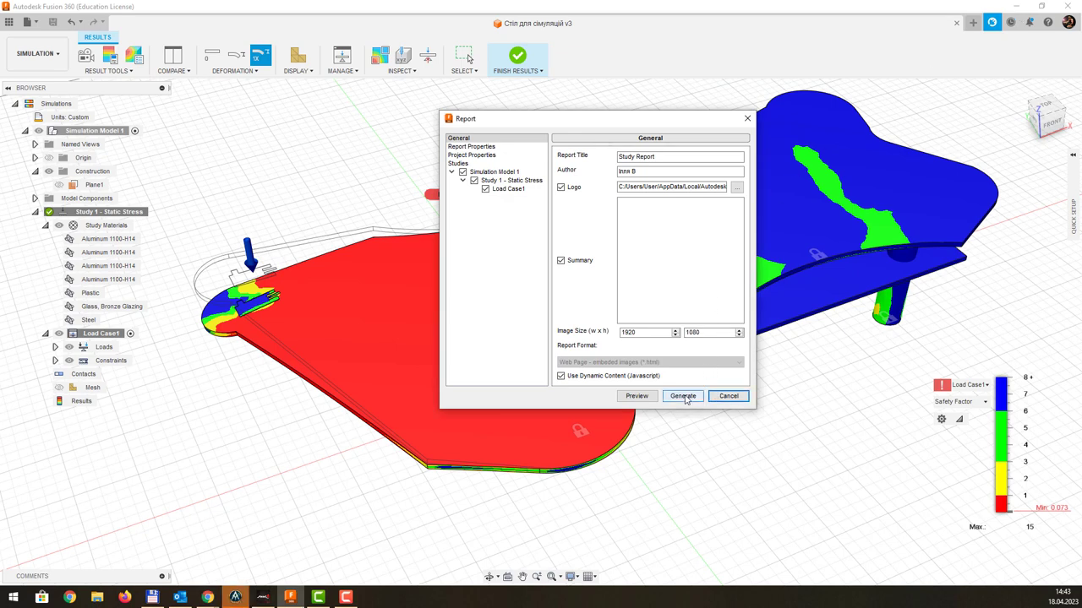
- Cancel the report at the Save Report As prompt, close the Report dialog, then reopen and close it
{"action": "left_click", "coordinate": [684, 396]}
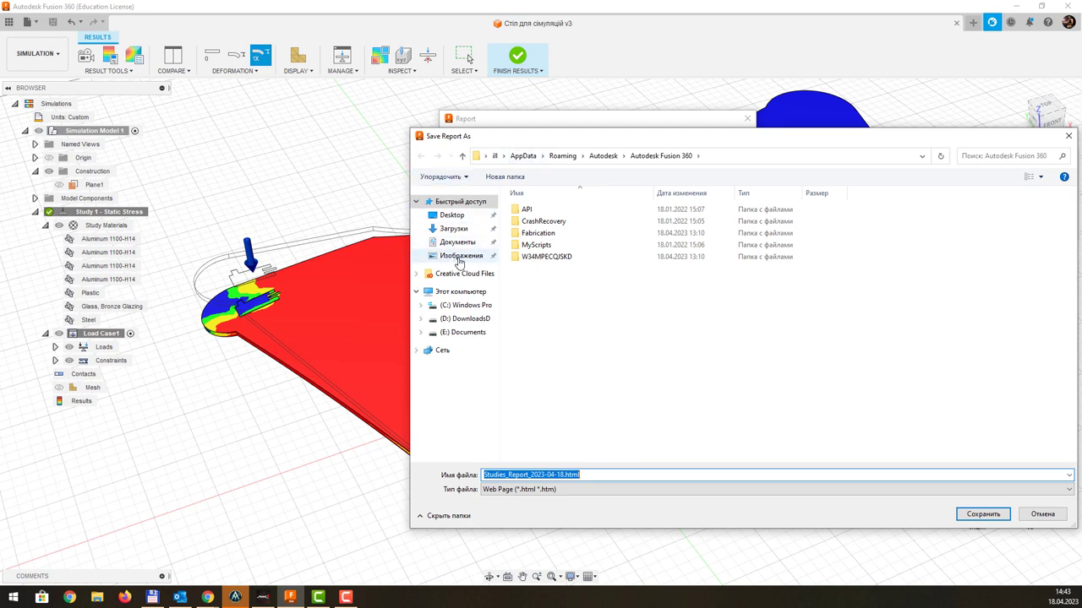
{"action": "key", "text": "Escape"}
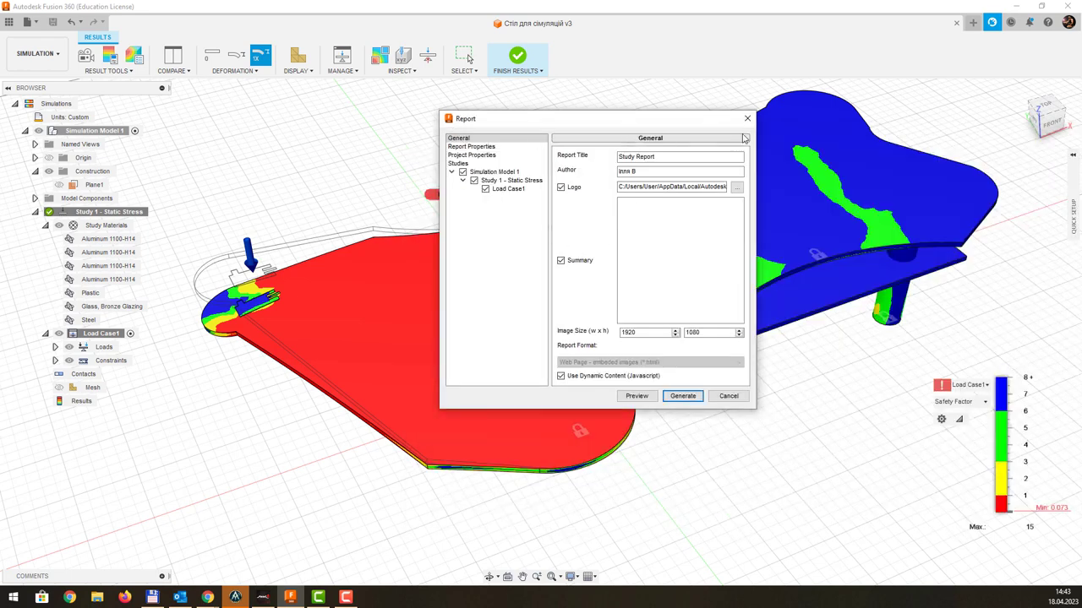
{"action": "left_click", "coordinate": [747, 119]}
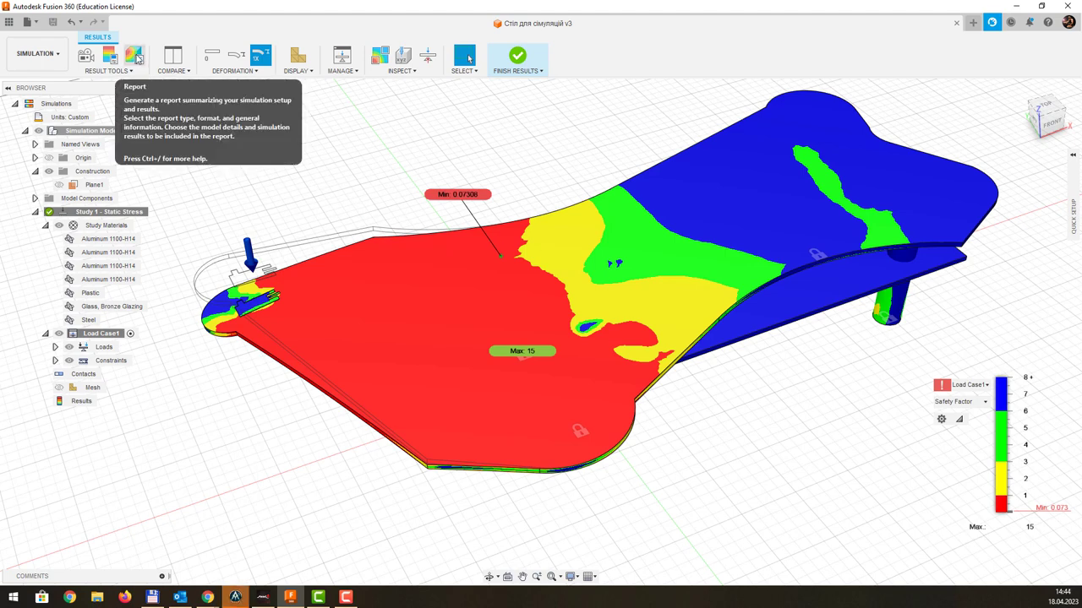
{"action": "left_click", "coordinate": [135, 56]}
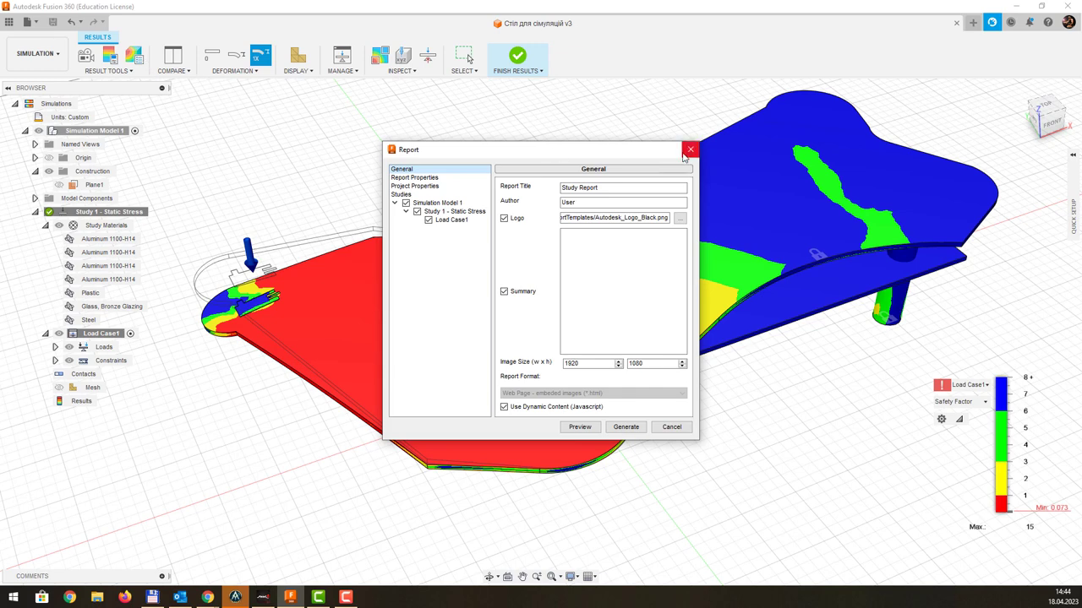
{"action": "left_click", "coordinate": [691, 149]}
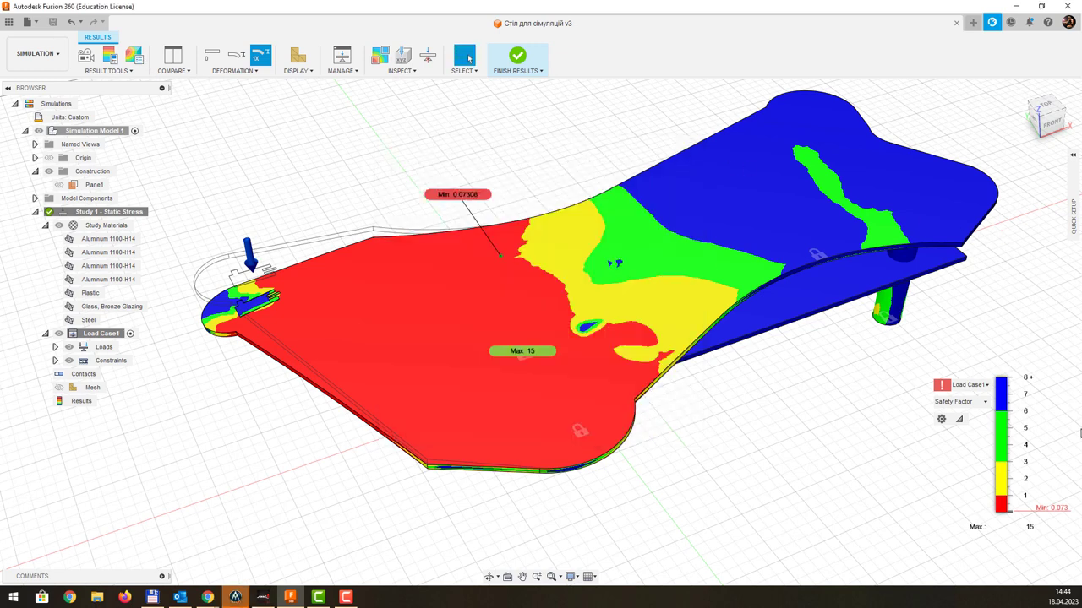
- Set up a results animation and play the safety factor animation
{"action": "left_click", "coordinate": [125, 71]}
{"action": "left_click", "coordinate": [118, 86]}
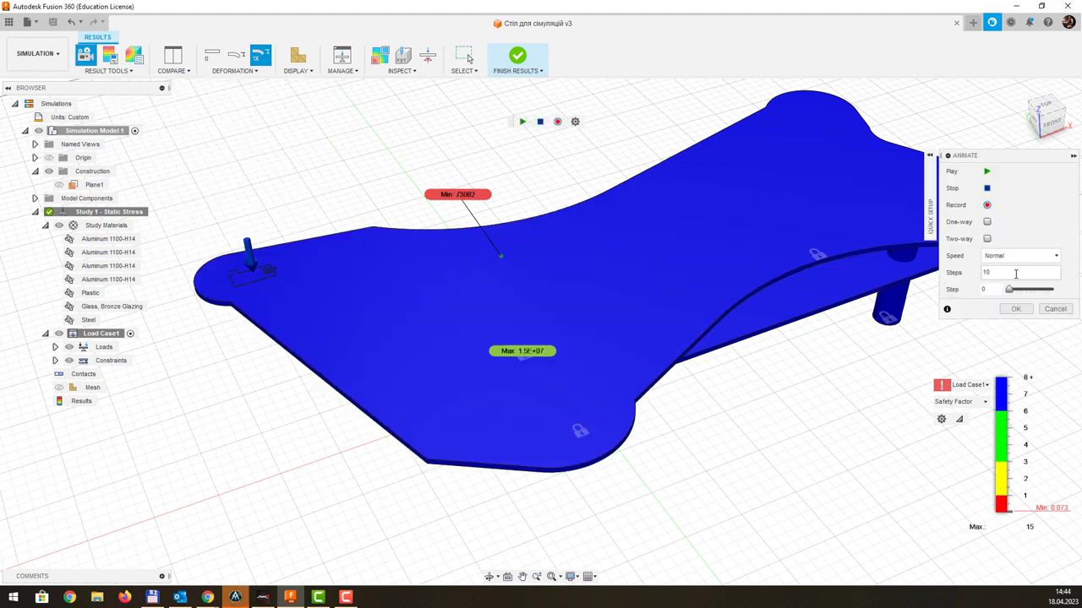
{"action": "left_click", "coordinate": [987, 171]}
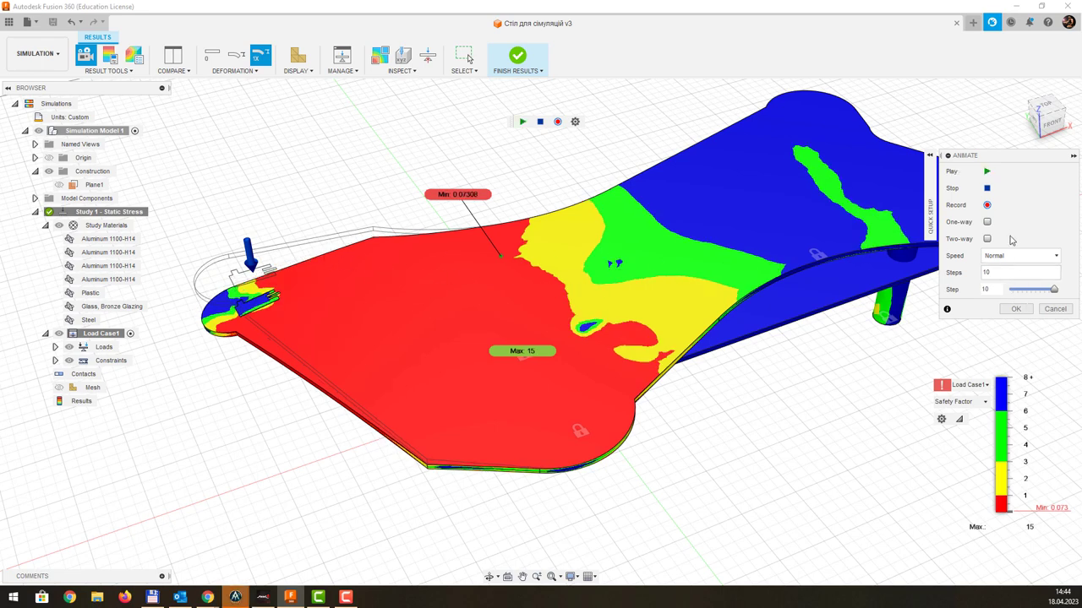
- Switch the animation to Displacement, make it two-way, play it, then stop
{"action": "left_click", "coordinate": [988, 387]}
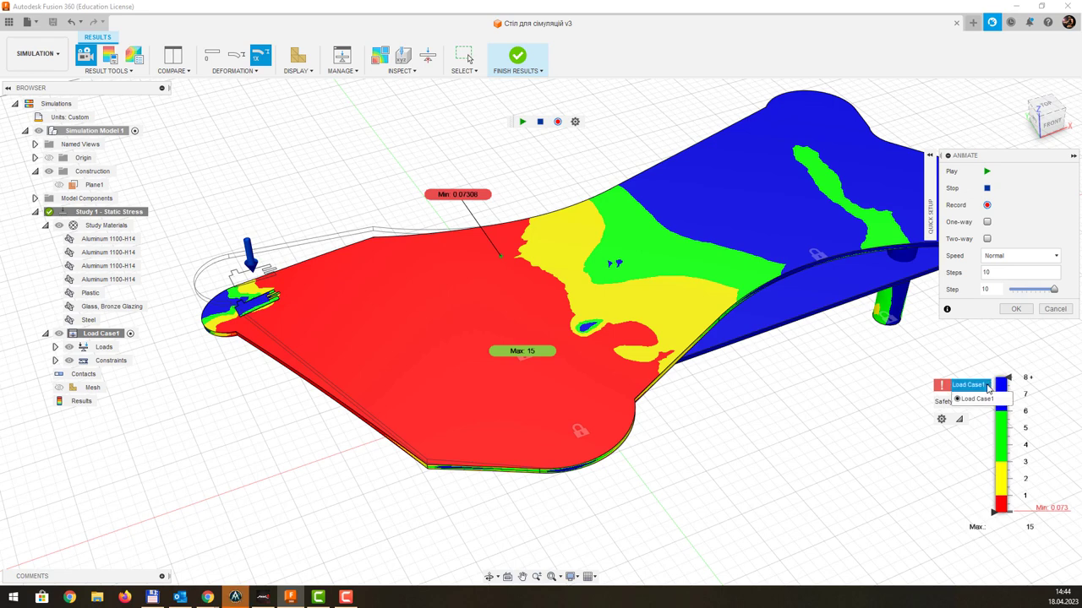
{"action": "left_click", "coordinate": [986, 406]}
{"action": "left_click", "coordinate": [986, 407]}
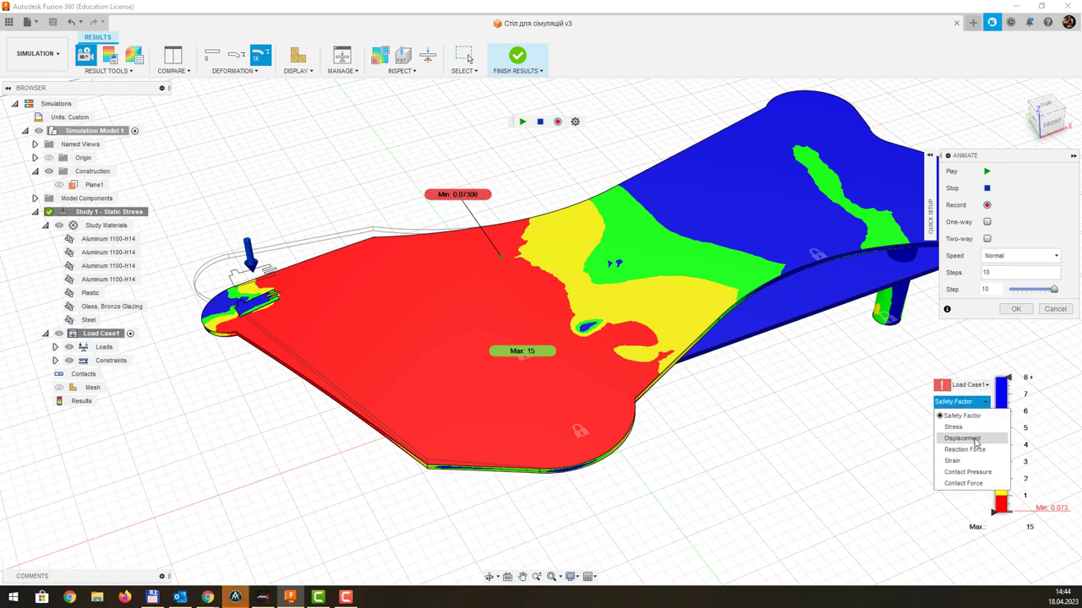
{"action": "left_click", "coordinate": [963, 438]}
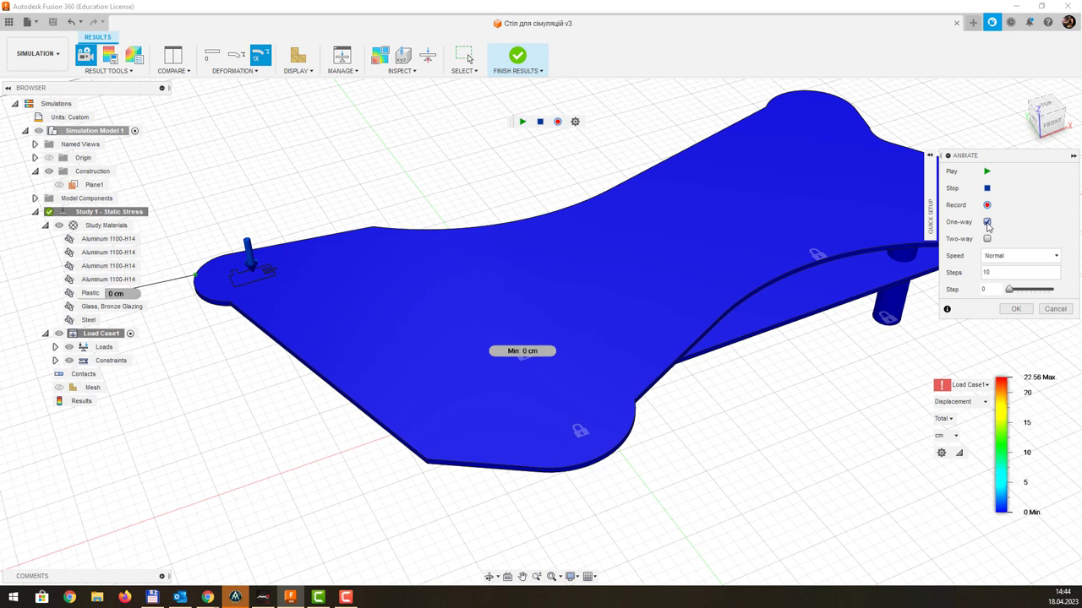
{"action": "left_click", "coordinate": [987, 239]}
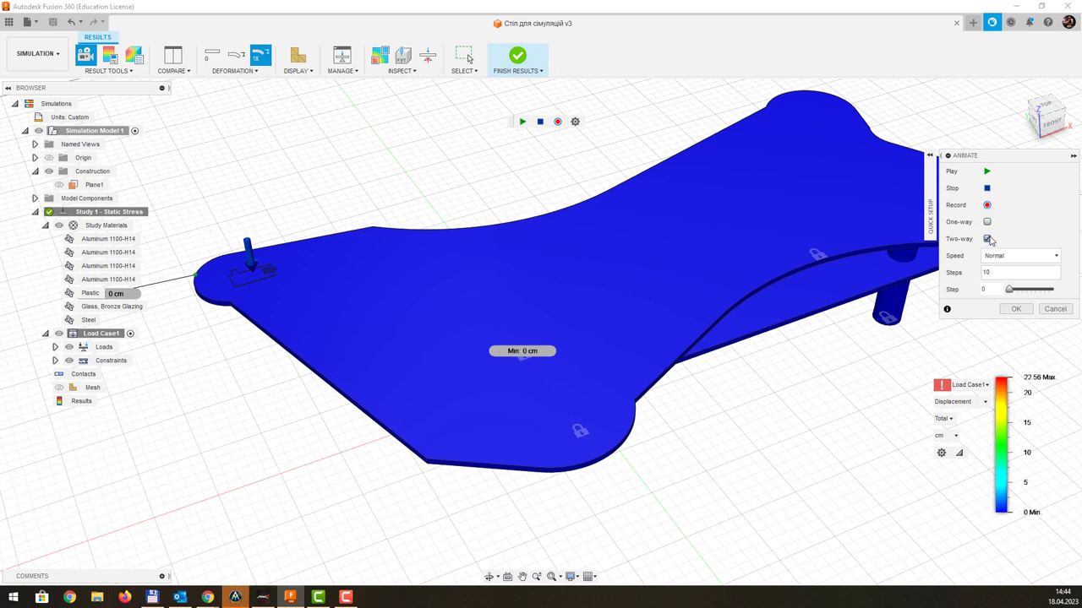
{"action": "left_click", "coordinate": [987, 172]}
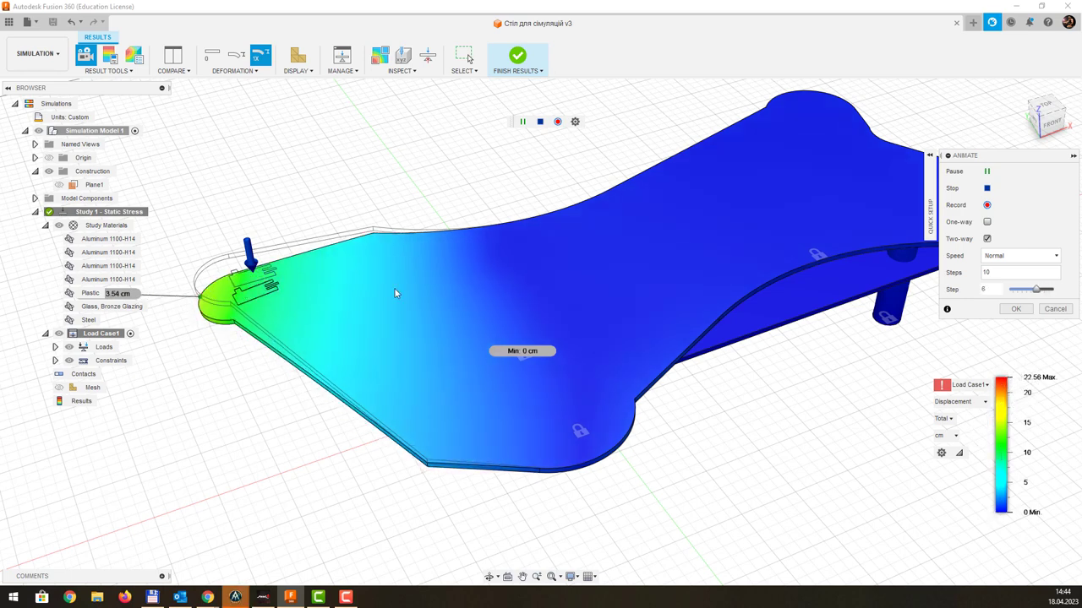
{"action": "left_click", "coordinate": [988, 190]}
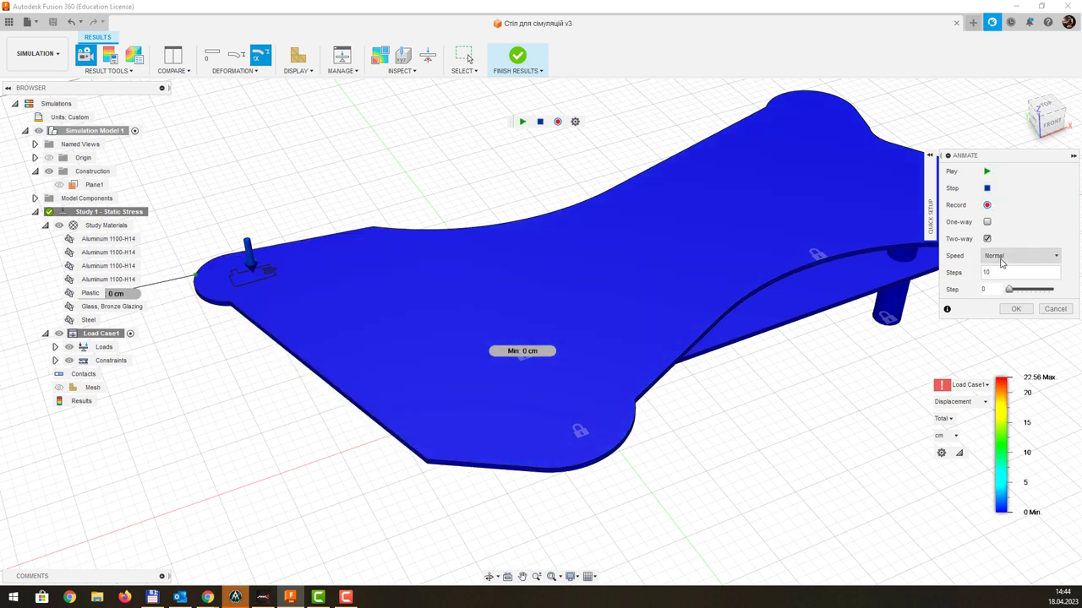
- Show the von Mises stress result and orbit low to view the table legs
{"action": "left_click", "coordinate": [984, 385]}
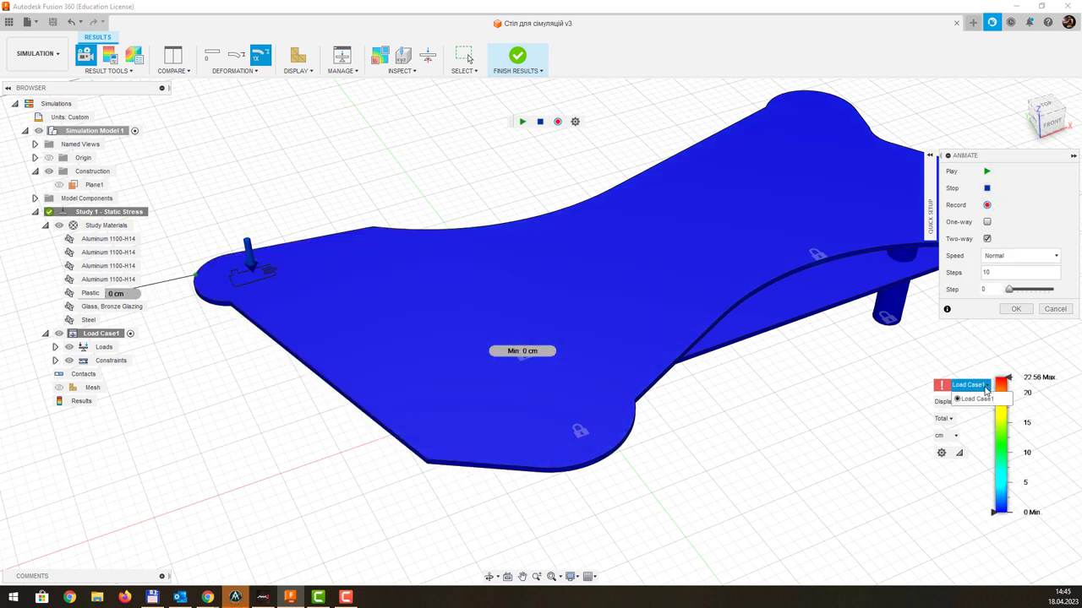
{"action": "left_click", "coordinate": [962, 402]}
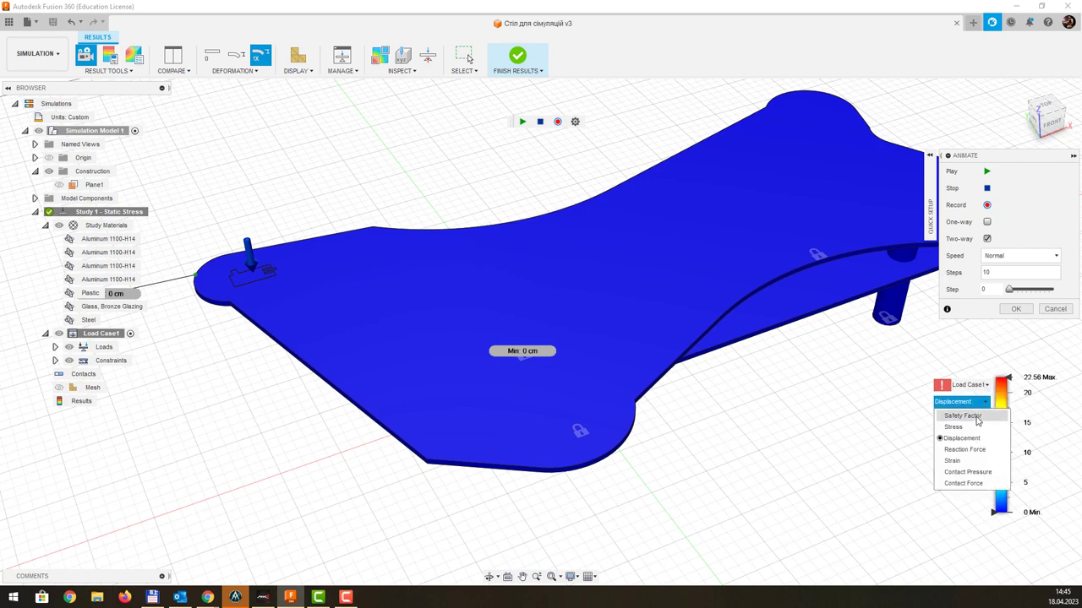
{"action": "left_click", "coordinate": [970, 420]}
{"action": "mouse_move", "coordinate": [642, 374]}
{"action": "middle_mouse_down", "text": "shift"}
{"action": "mouse_move", "coordinate": [691, 288]}
{"action": "mouse_move", "coordinate": [749, 302]}
{"action": "mouse_move", "coordinate": [736, 314]}
{"action": "mouse_move", "coordinate": [736, 302]}
{"action": "middle_mouse_up", "text": "shift"}
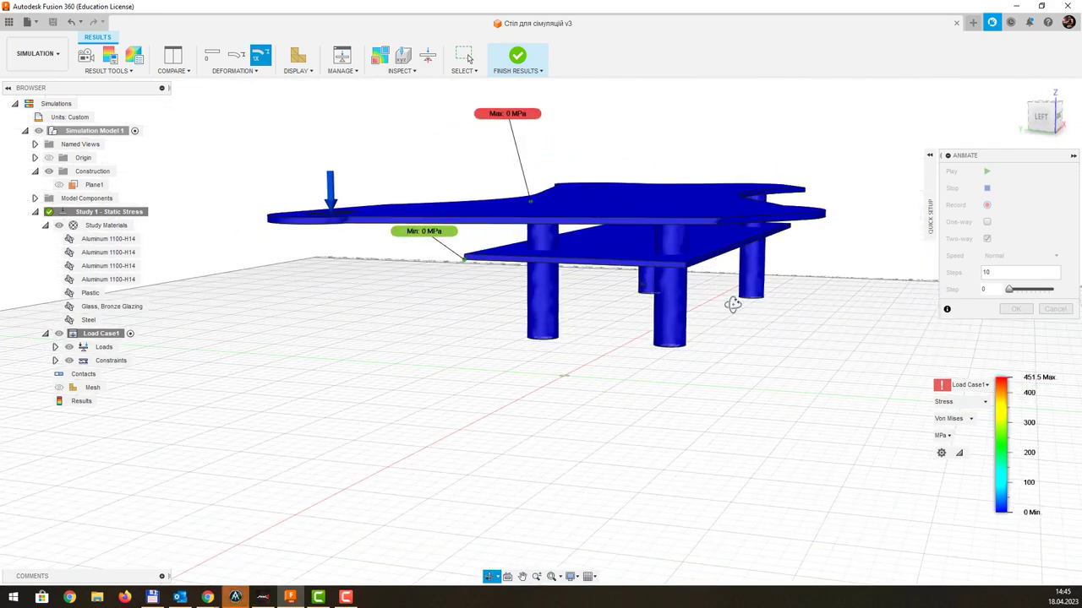
- Play and step the Reaction Force animation from above and below, then return to von Mises stress
{"action": "left_click", "coordinate": [981, 408]}
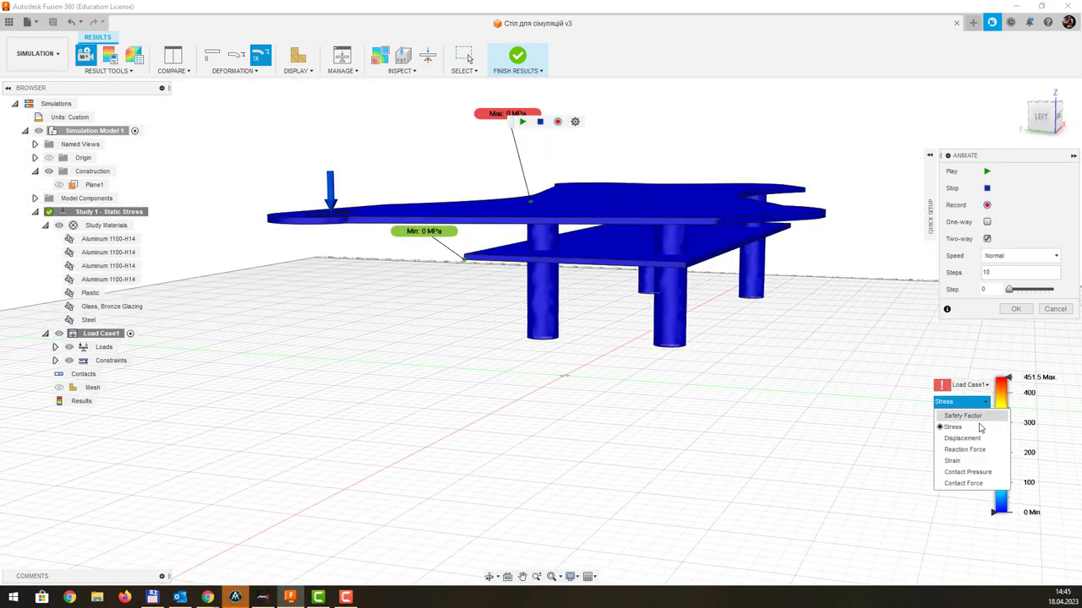
{"action": "left_click", "coordinate": [976, 454]}
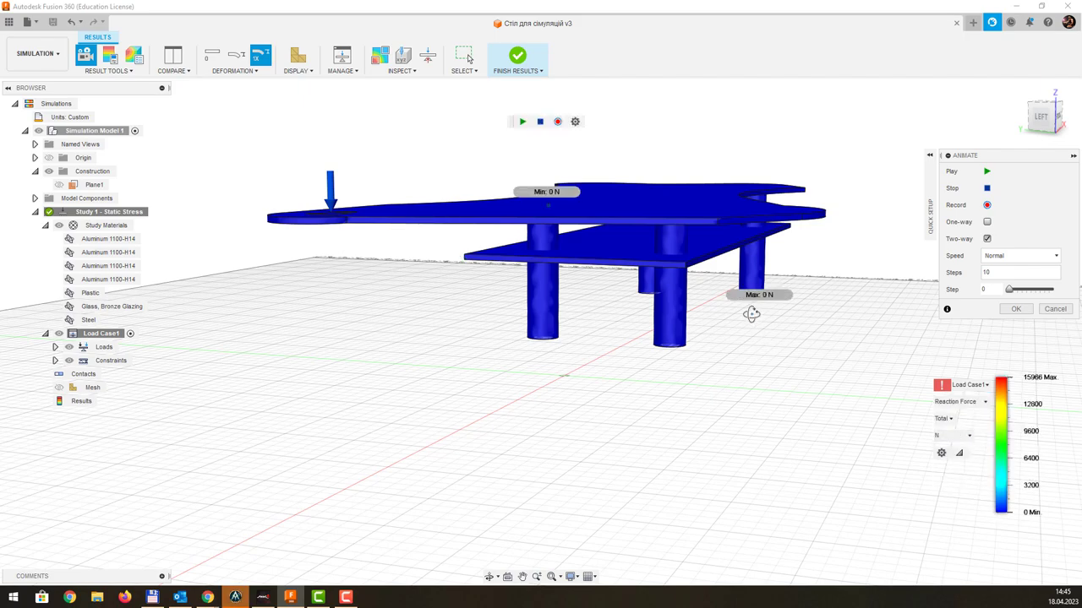
{"action": "mouse_move", "coordinate": [752, 311]}
{"action": "middle_mouse_down", "text": "shift"}
{"action": "mouse_move", "coordinate": [749, 277]}
{"action": "mouse_move", "coordinate": [715, 285]}
{"action": "mouse_move", "coordinate": [695, 263]}
{"action": "mouse_move", "coordinate": [753, 270]}
{"action": "mouse_move", "coordinate": [771, 228]}
{"action": "mouse_move", "coordinate": [811, 230]}
{"action": "middle_mouse_up", "text": "shift"}
{"action": "left_click", "coordinate": [987, 172]}
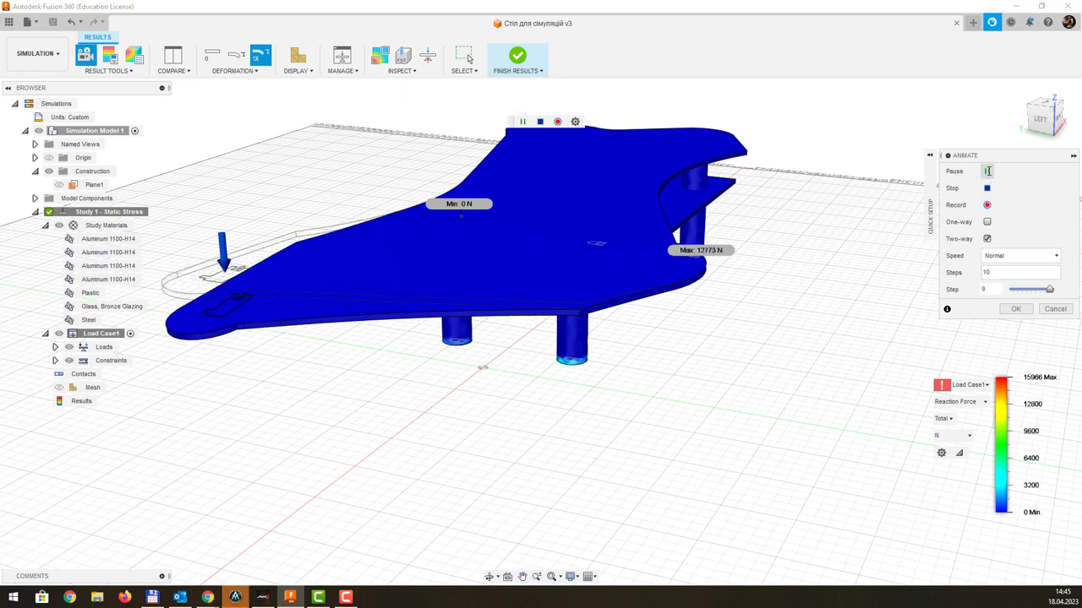
{"action": "left_click", "coordinate": [987, 171]}
{"action": "middle_click_drag", "start_coordinate": [661, 355], "coordinate": [561, 244], "text": "shift"}
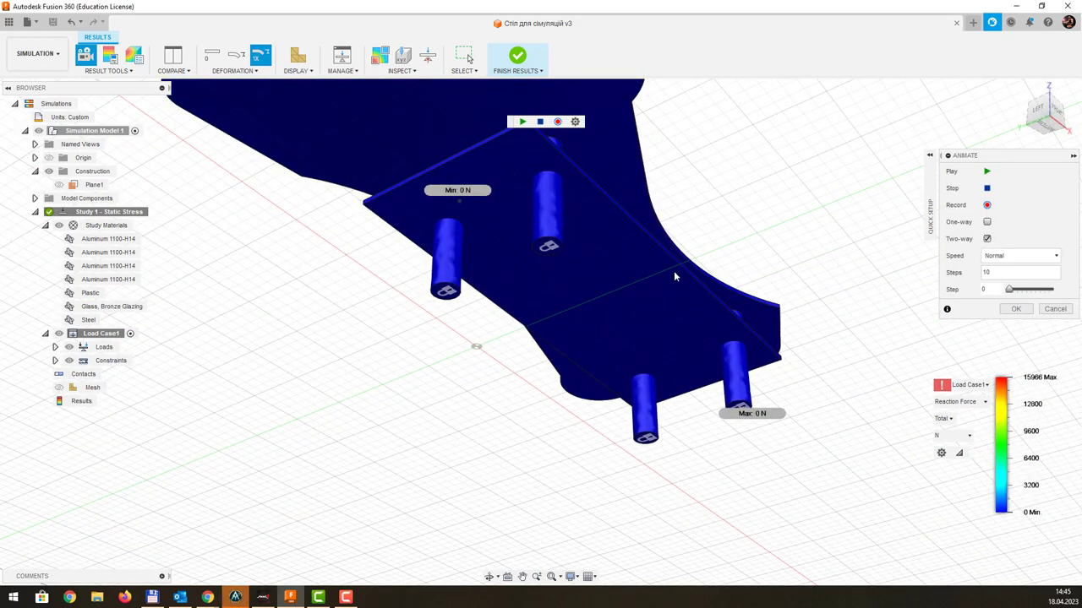
{"action": "left_click", "coordinate": [1027, 290]}
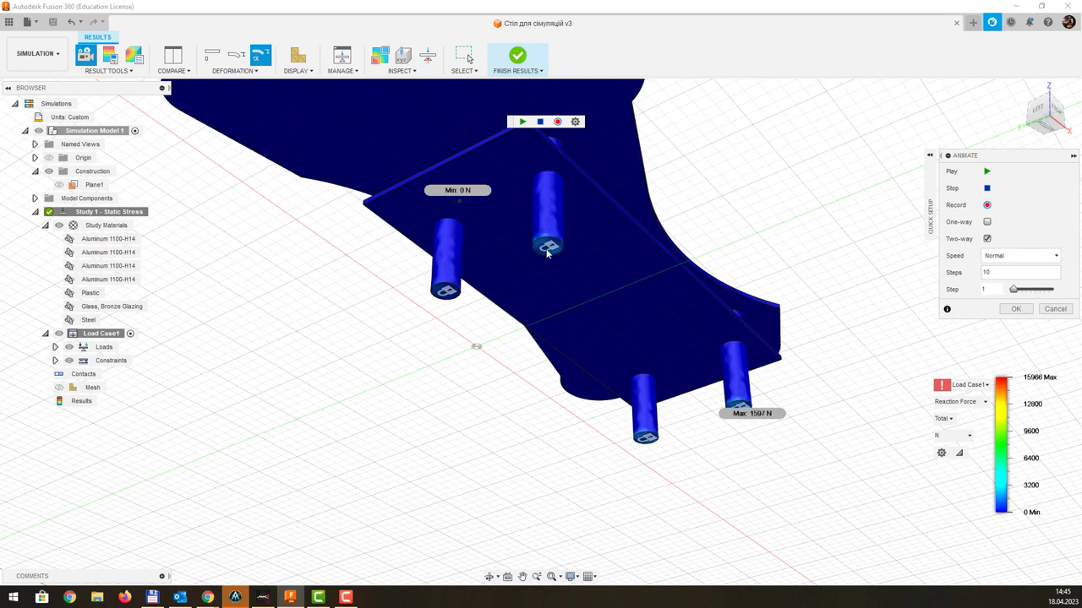
{"action": "middle_click_drag", "start_coordinate": [748, 288], "coordinate": [997, 346], "text": "shift"}
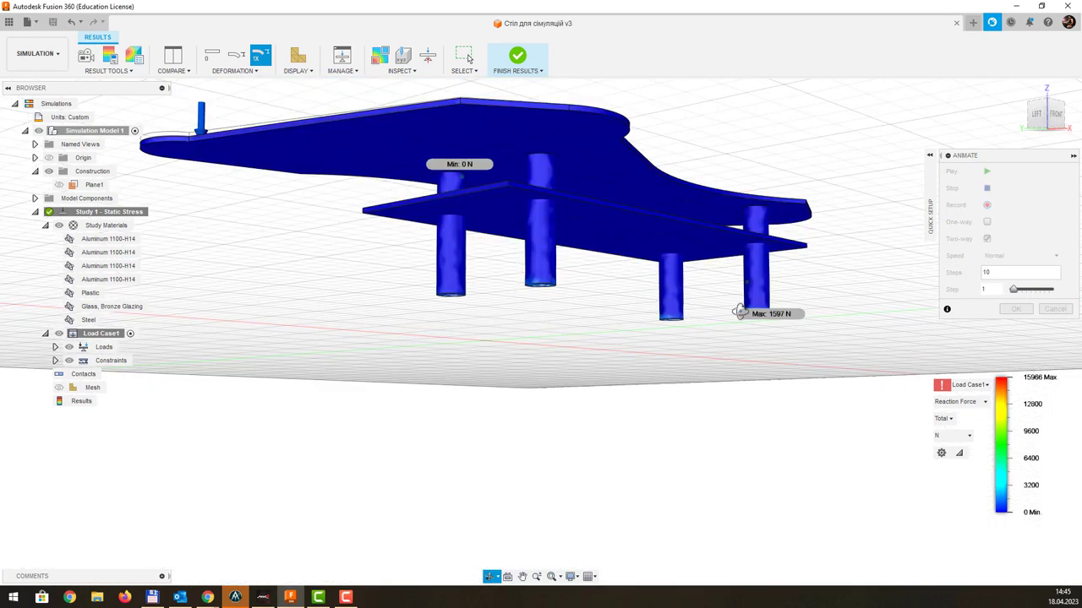
{"action": "left_click", "coordinate": [973, 402]}
{"action": "left_click", "coordinate": [968, 411]}
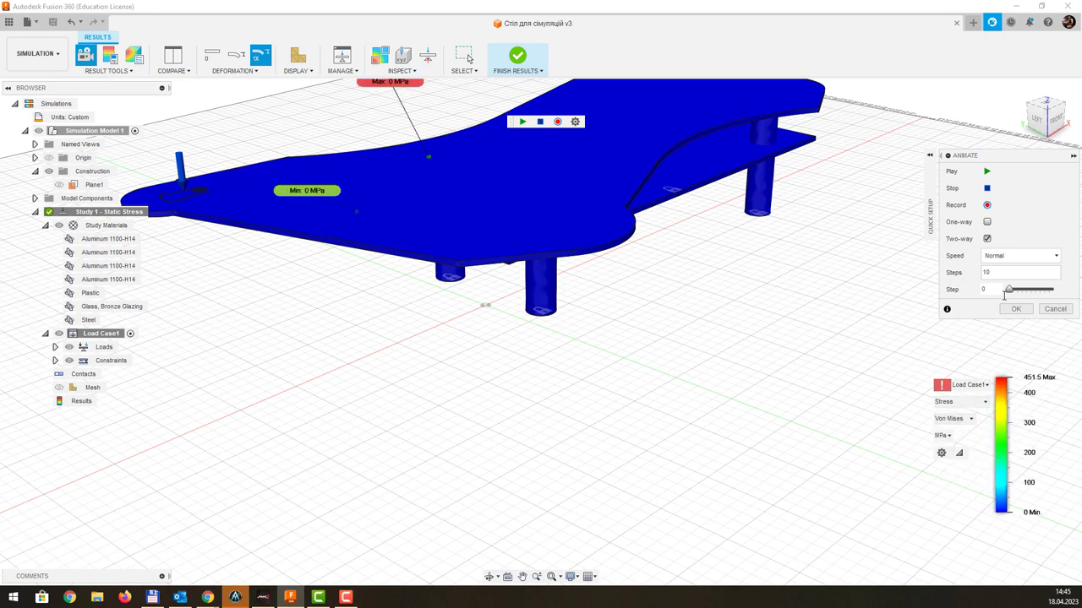
- Step the von Mises animation from its midpoint to the final 451.5 MPa step
{"action": "left_click_drag", "start_coordinate": [1009, 289], "coordinate": [1056, 289]}
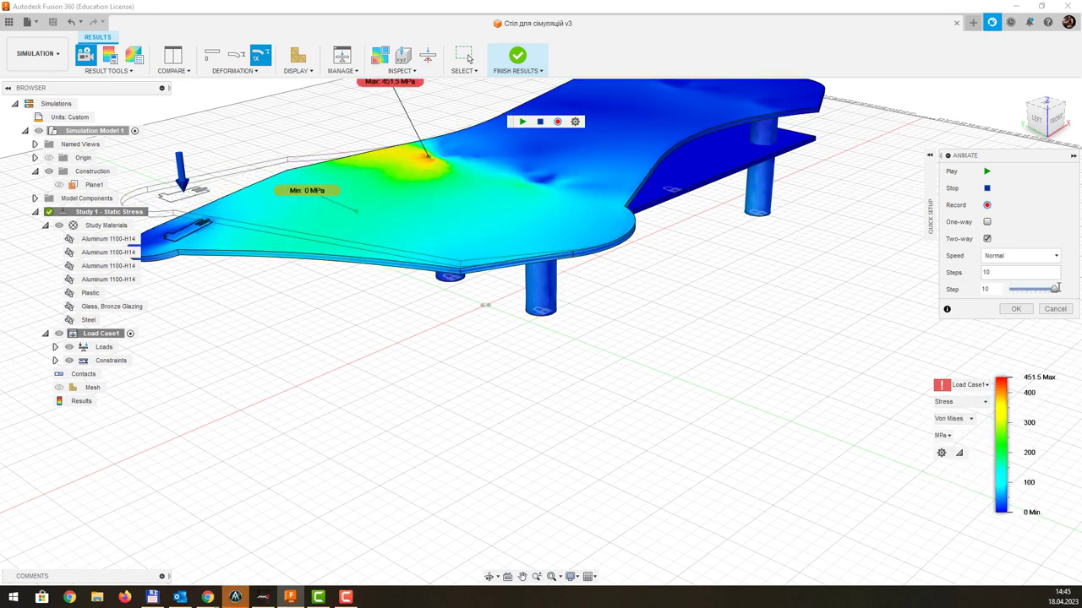
{"action": "middle_click_drag", "start_coordinate": [541, 279], "coordinate": [604, 225], "text": "shift"}
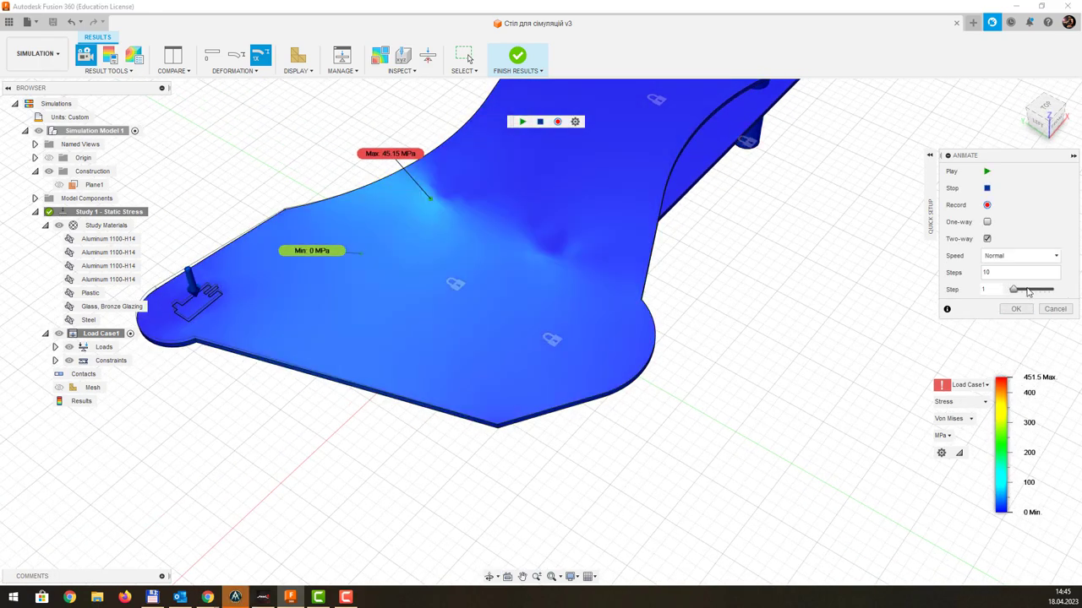
{"action": "left_click_drag", "start_coordinate": [1033, 292], "coordinate": [1061, 293]}
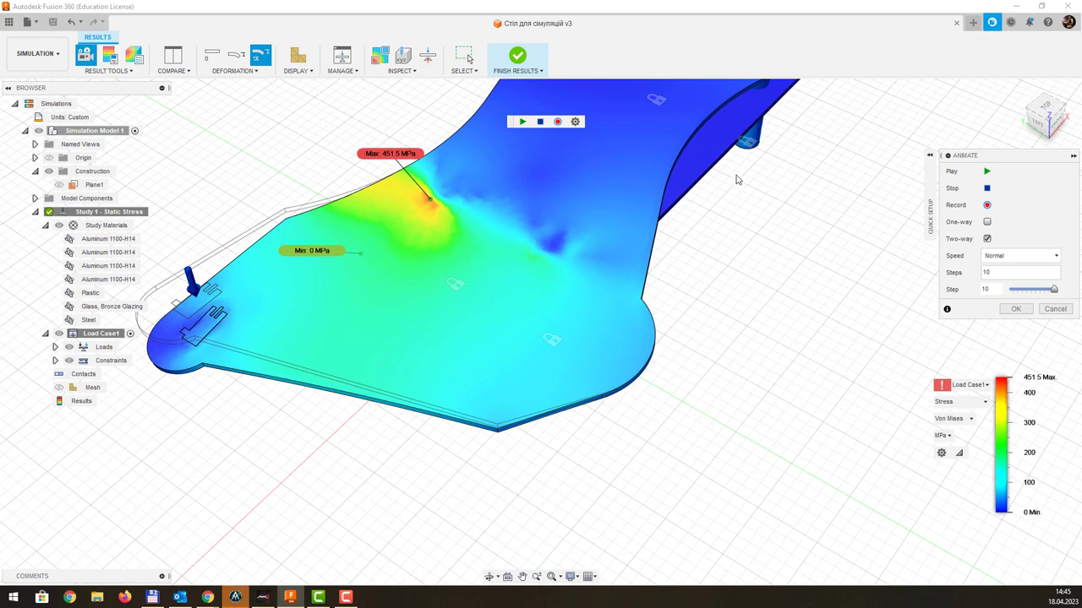
{"action": "mouse_move", "coordinate": [736, 179]}
{"action": "middle_mouse_down", "text": "shift"}
{"action": "mouse_move", "coordinate": [751, 249]}
{"action": "mouse_move", "coordinate": [702, 304]}
{"action": "mouse_move", "coordinate": [683, 283]}
{"action": "middle_mouse_up", "text": "shift"}
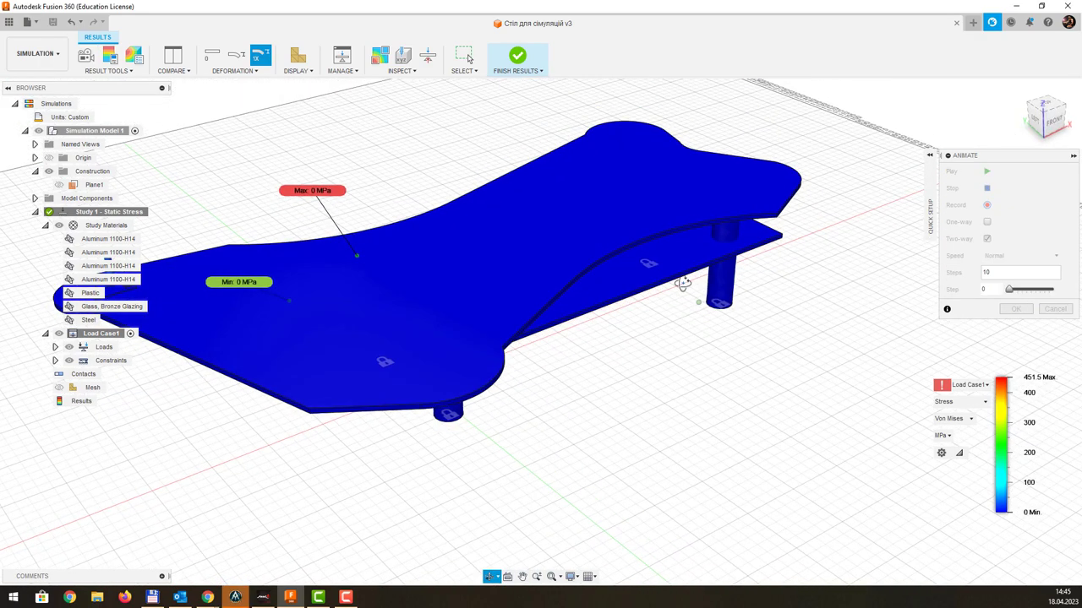
- Close the Animate panel and centre the table on the static stress plot
{"action": "left_click", "coordinate": [1053, 308]}
{"action": "mouse_move", "coordinate": [551, 187]}
{"action": "middle_mouse_down"}
{"action": "mouse_move", "coordinate": [609, 173]}
{"action": "mouse_move", "coordinate": [609, 185]}
{"action": "middle_mouse_up"}
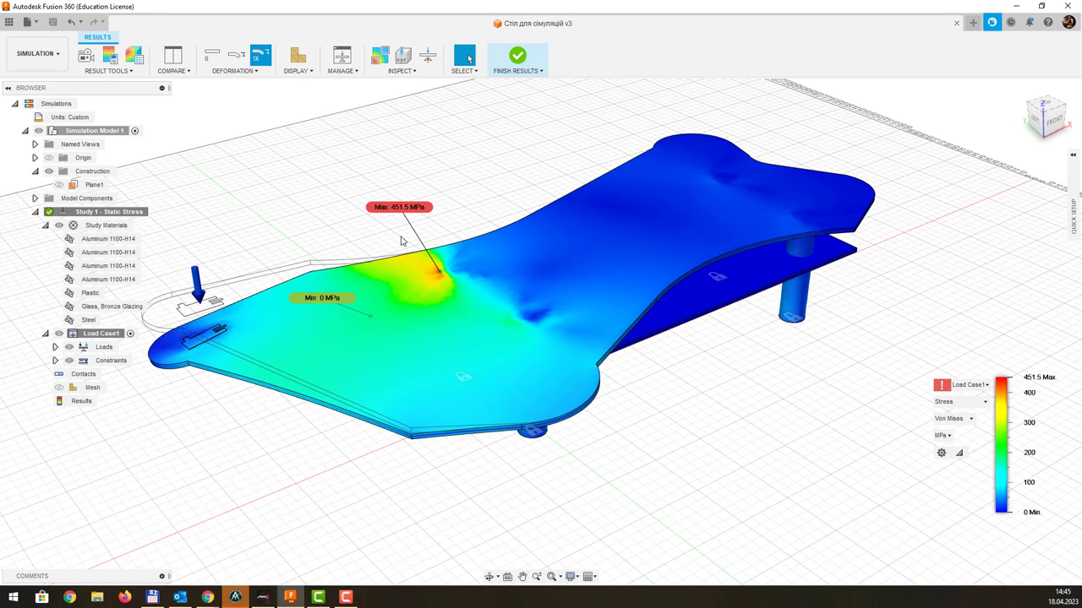
{"action": "left_click", "coordinate": [414, 72]}
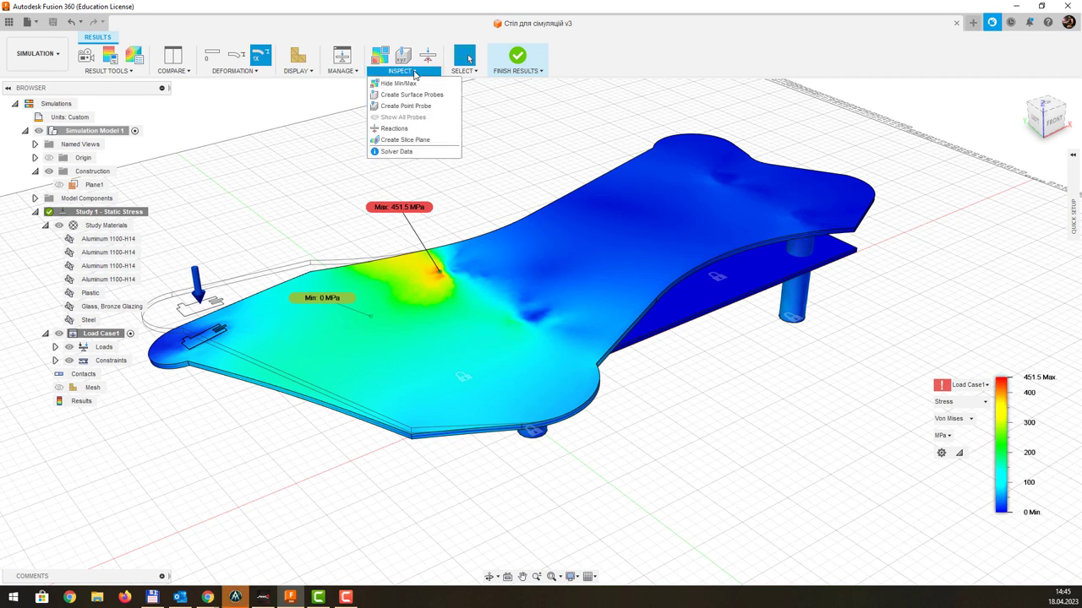
{"action": "left_click", "coordinate": [414, 73]}
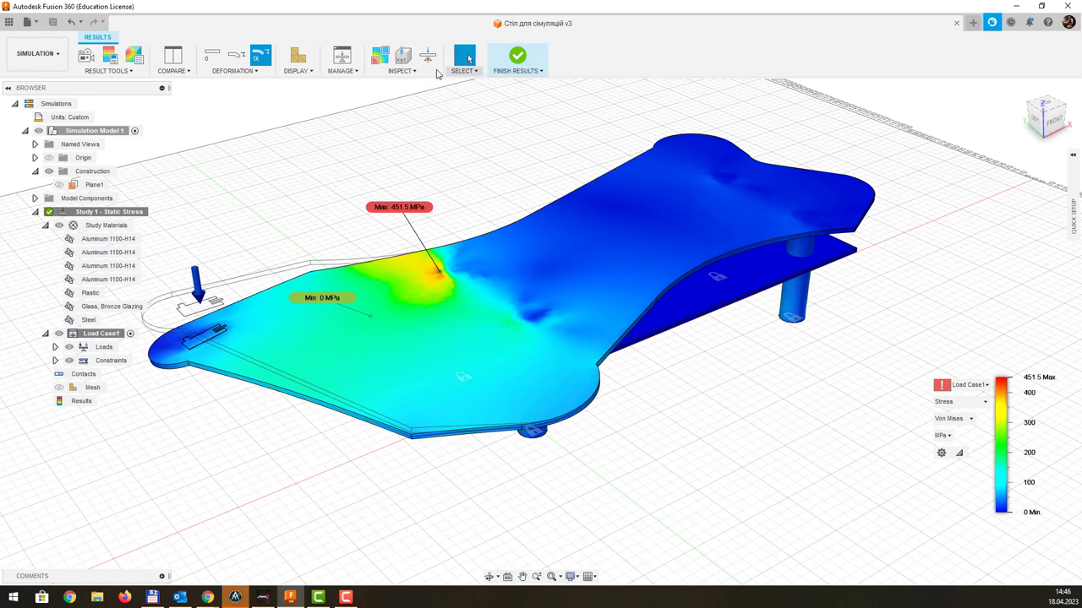
{"action": "left_click", "coordinate": [122, 72]}
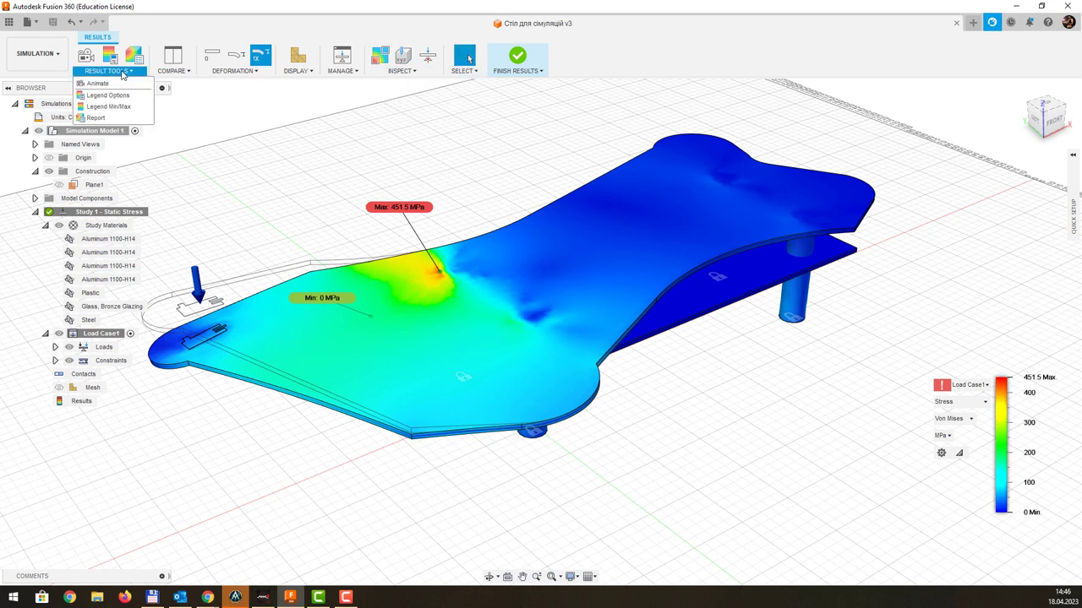
{"action": "left_click", "coordinate": [122, 72]}
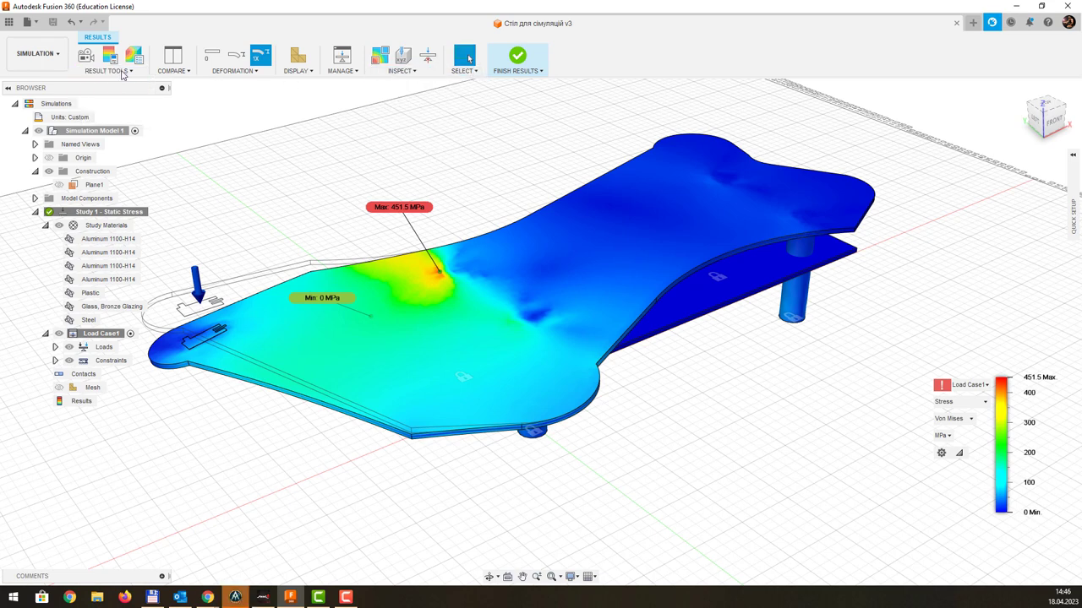
{"action": "left_click", "coordinate": [516, 58]}
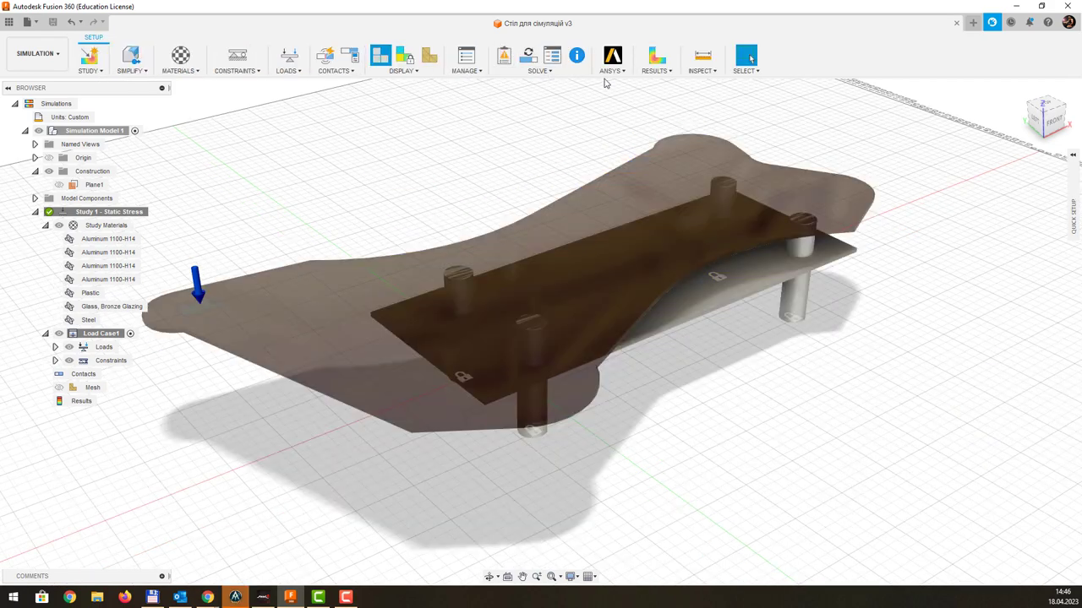
{"action": "left_click", "coordinate": [655, 71]}
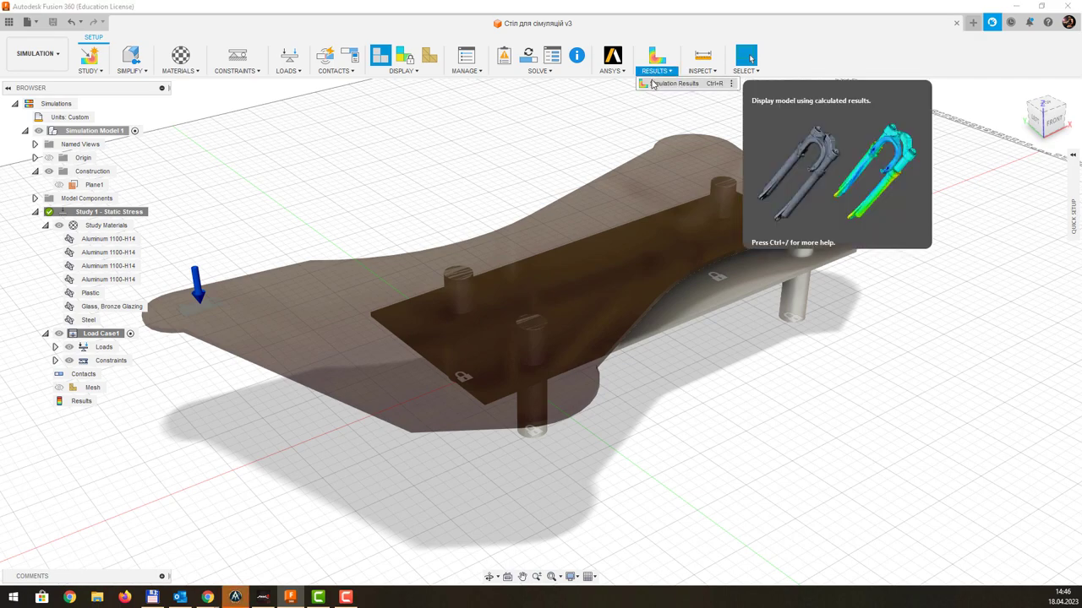
{"action": "left_click", "coordinate": [652, 84]}
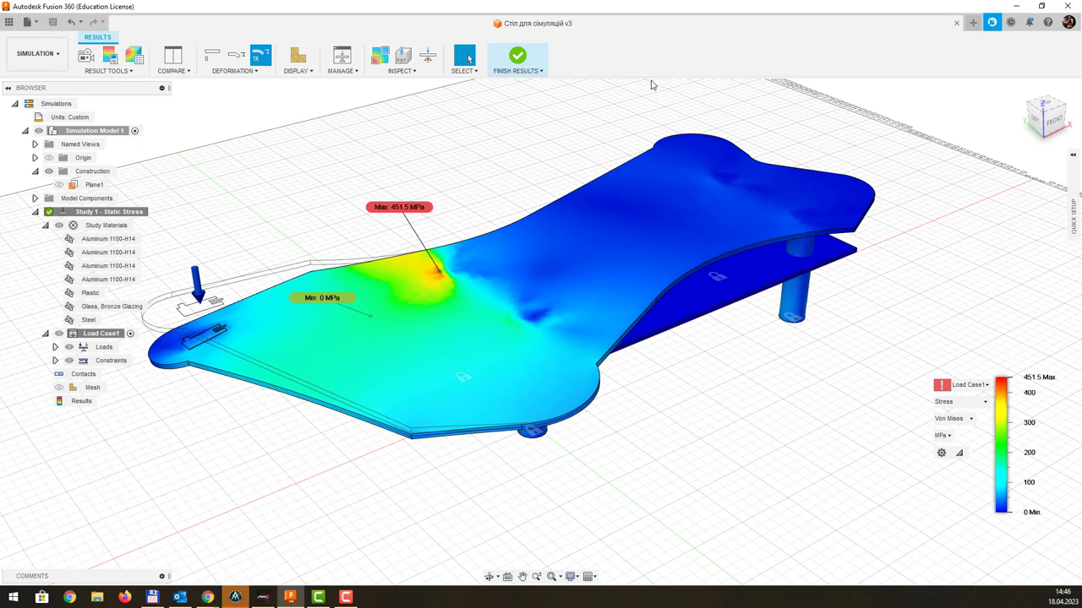
- Place a point probe near the tabletop's loaded end, reading 143.7 MPa
{"action": "left_click", "coordinate": [401, 58]}
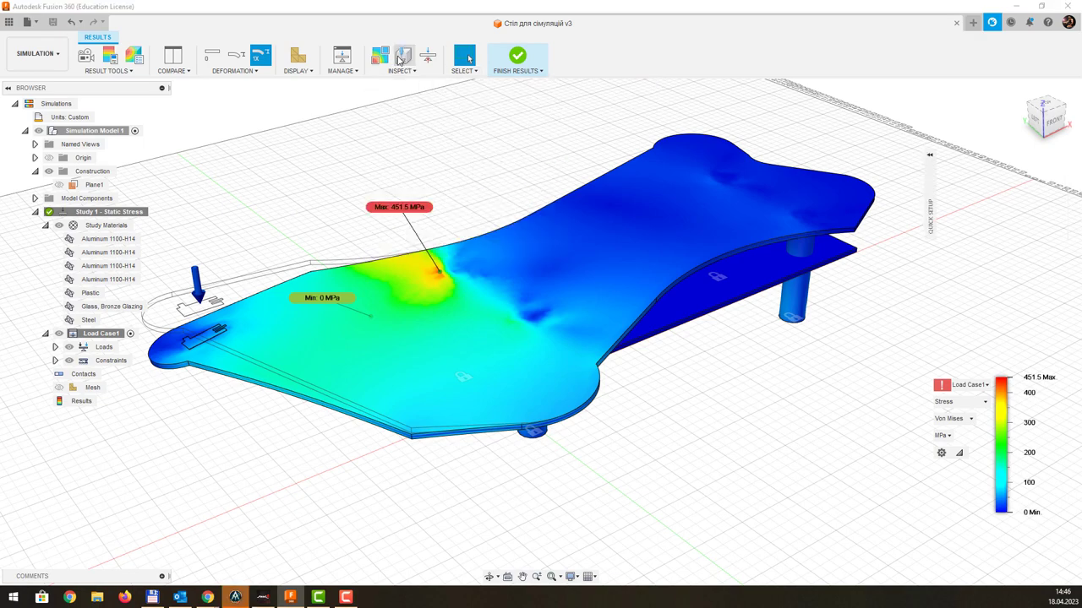
{"action": "left_click", "coordinate": [466, 309]}
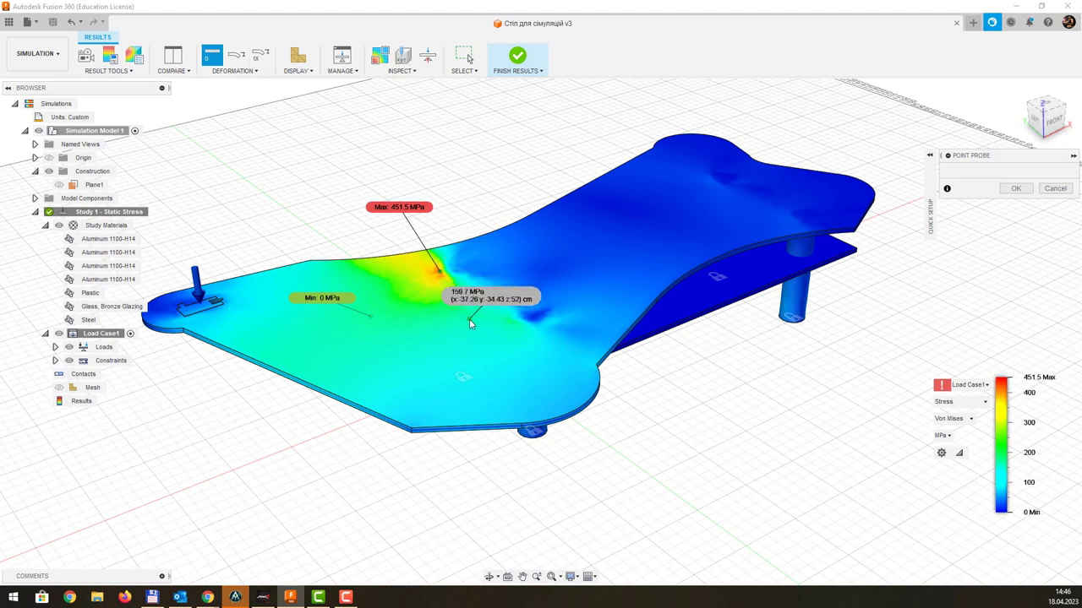
{"action": "left_click", "coordinate": [265, 337]}
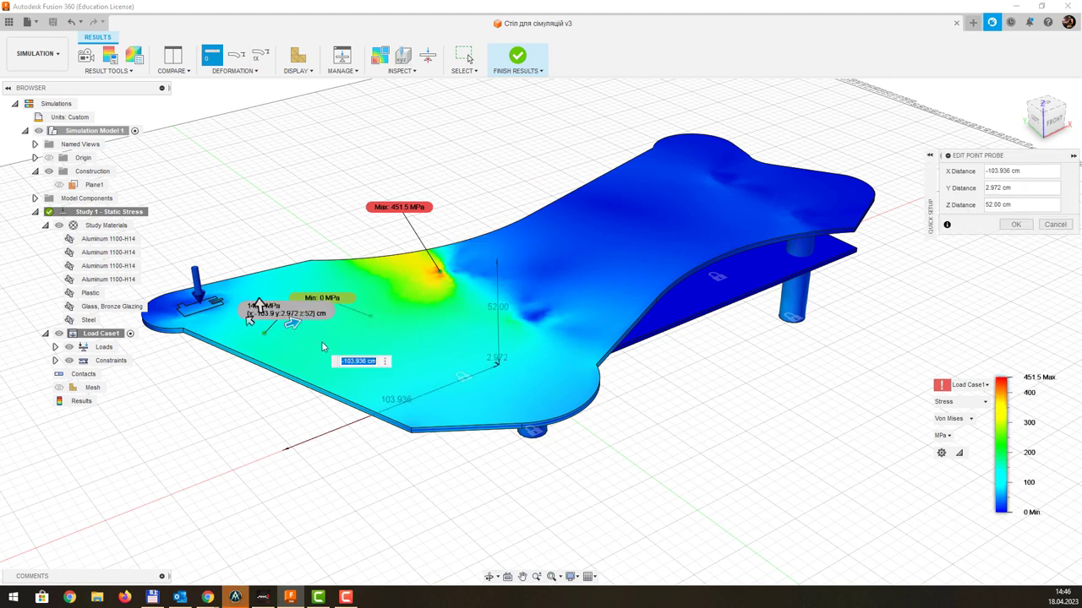
{"action": "left_click", "coordinate": [1016, 225]}
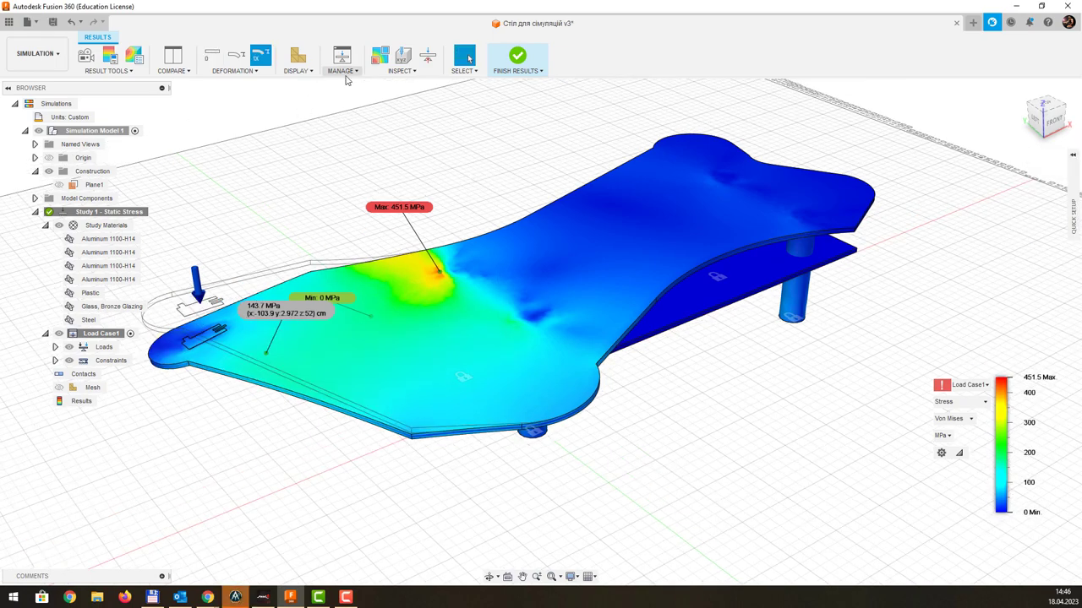
- Add a second point probe near the tabletop's front edge, reading 64.08 MPa
{"action": "left_click", "coordinate": [403, 56]}
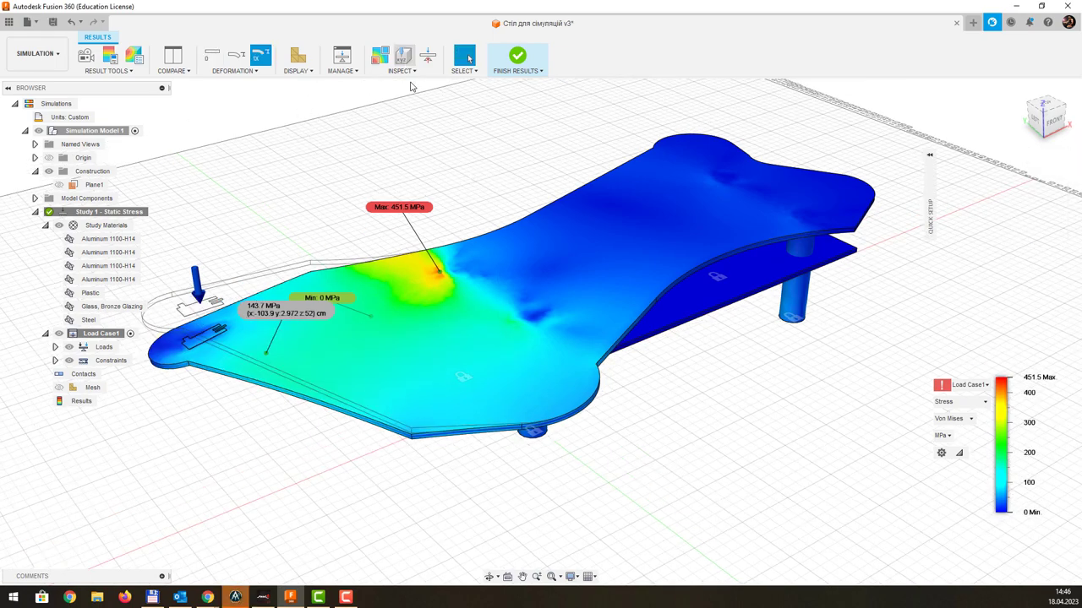
{"action": "left_click", "coordinate": [578, 370]}
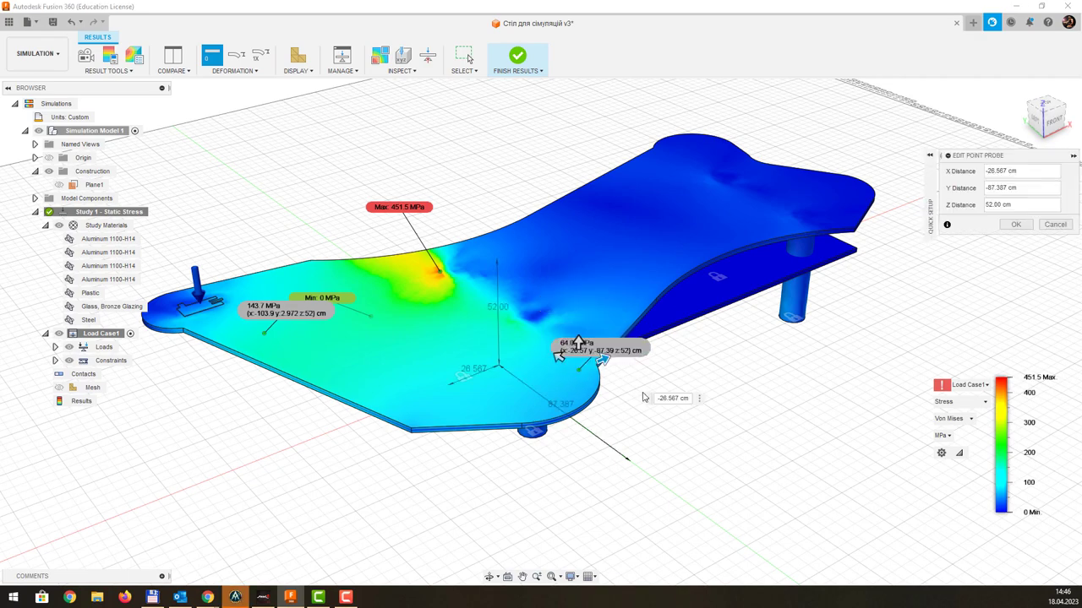
{"action": "middle_click_drag", "start_coordinate": [667, 384], "coordinate": [645, 374]}
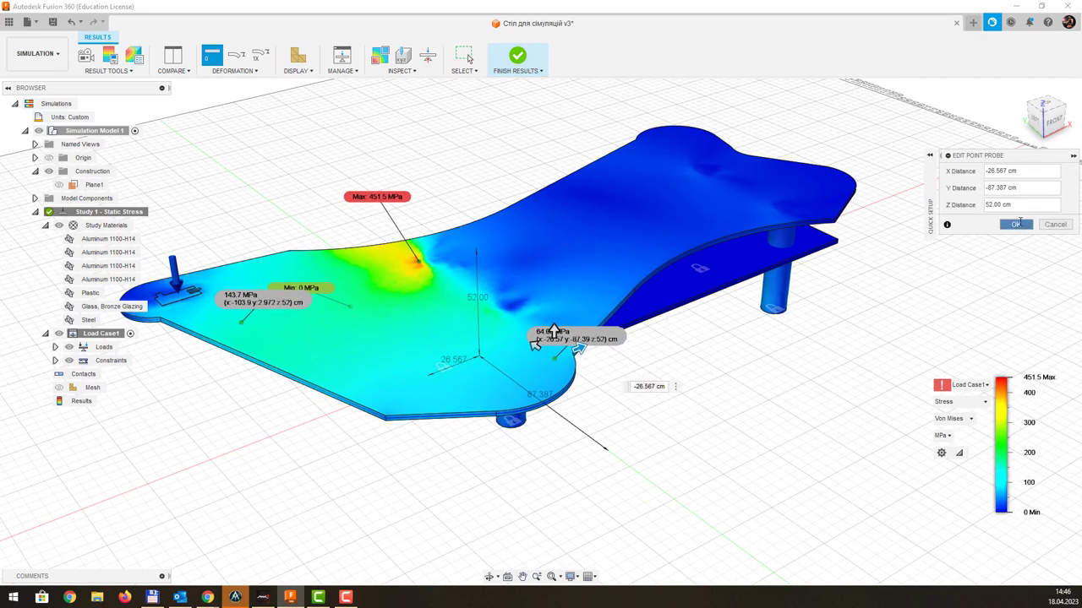
{"action": "left_click", "coordinate": [1015, 224]}
{"action": "mouse_move", "coordinate": [695, 338]}
{"action": "middle_mouse_down"}
{"action": "mouse_move", "coordinate": [678, 302]}
{"action": "mouse_move", "coordinate": [722, 292]}
{"action": "mouse_move", "coordinate": [686, 344]}
{"action": "mouse_move", "coordinate": [679, 333]}
{"action": "mouse_move", "coordinate": [693, 310]}
{"action": "mouse_move", "coordinate": [684, 367]}
{"action": "mouse_move", "coordinate": [684, 272]}
{"action": "mouse_move", "coordinate": [683, 304]}
{"action": "middle_mouse_up"}
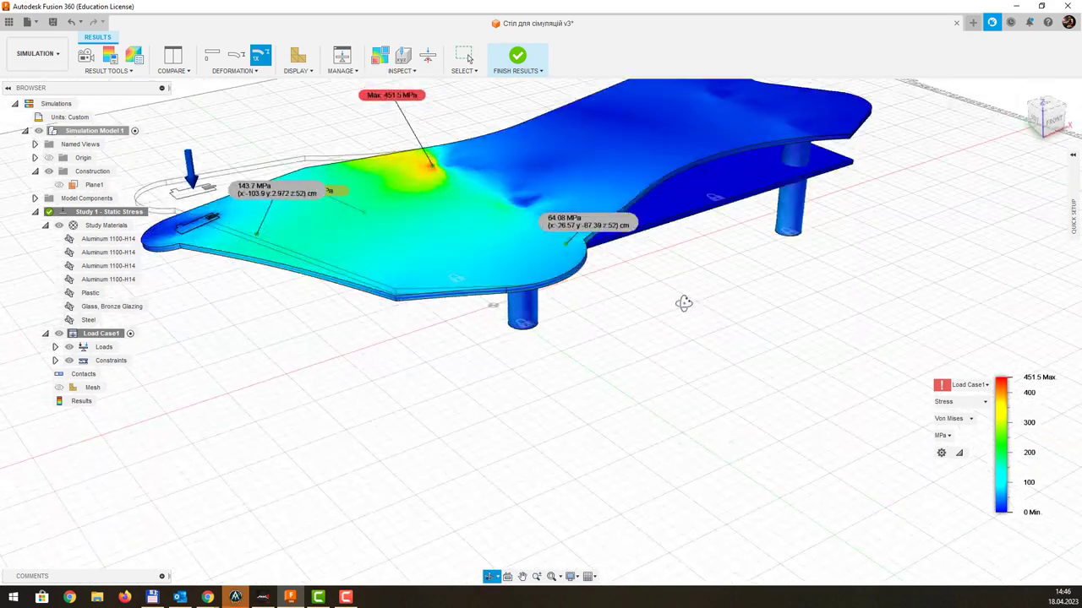
- Open the Results Details summary, move it aside, and switch the plot to Safety Factor (min 0.073)
{"action": "left_click", "coordinate": [984, 403]}
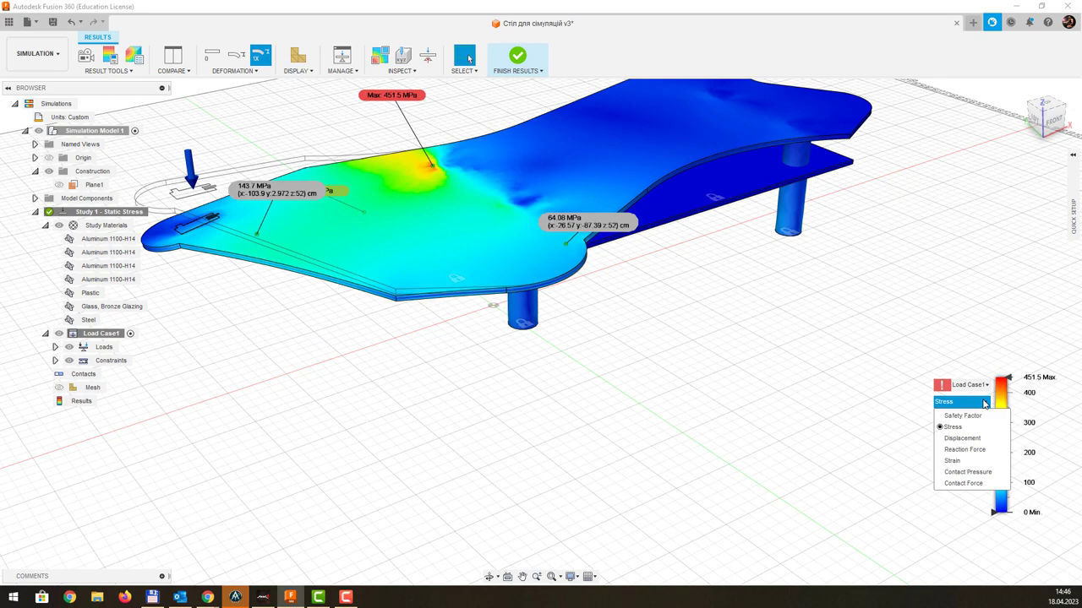
{"action": "left_click", "coordinate": [983, 403]}
{"action": "left_click", "coordinate": [940, 385]}
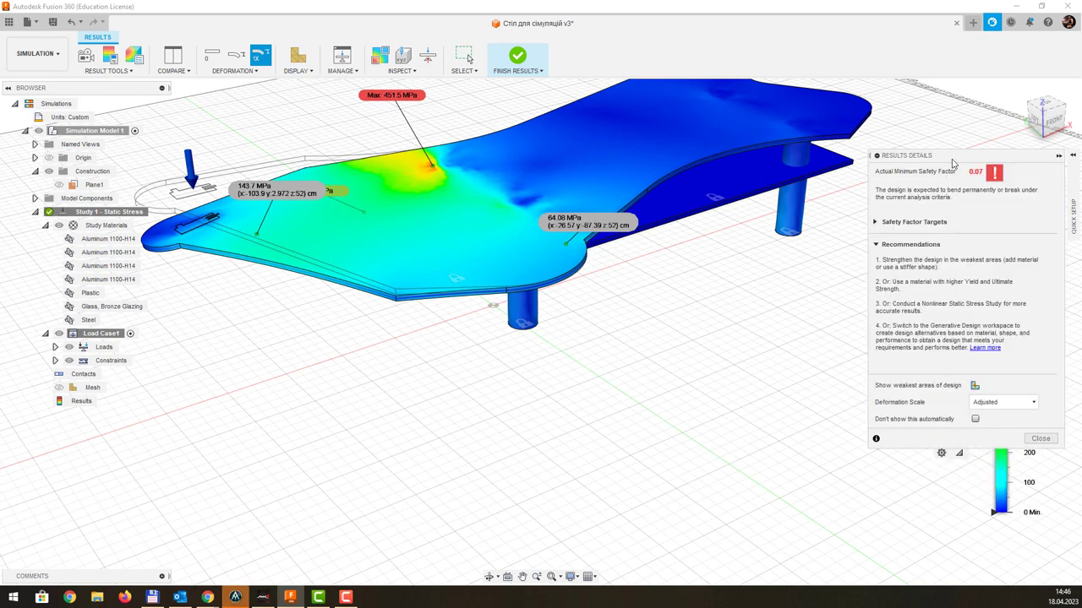
{"action": "left_click_drag", "start_coordinate": [953, 161], "coordinate": [766, 141]}
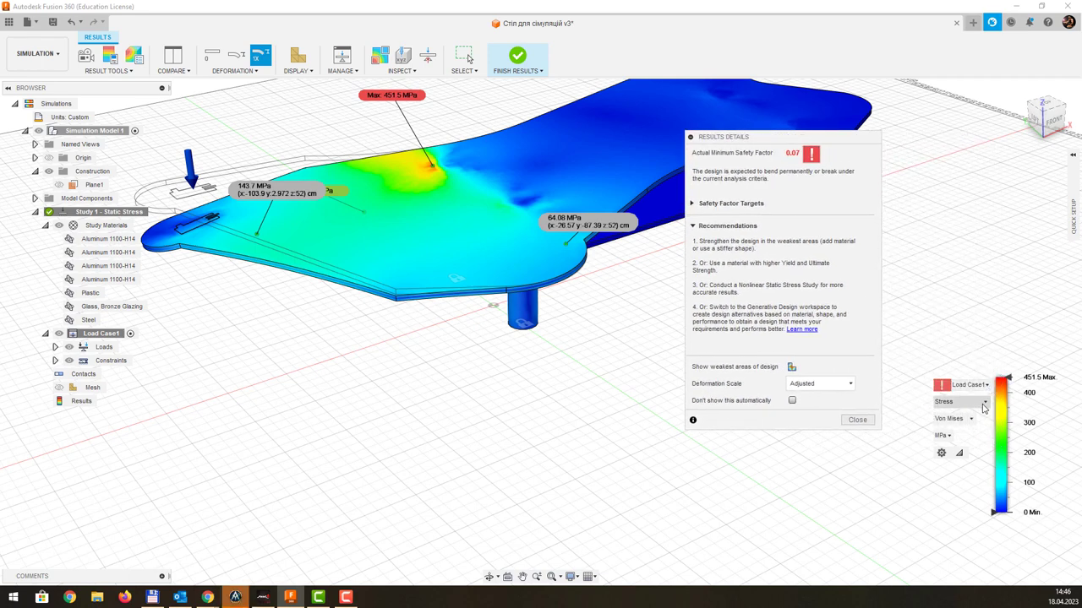
{"action": "left_click", "coordinate": [982, 404]}
{"action": "left_click", "coordinate": [977, 416]}
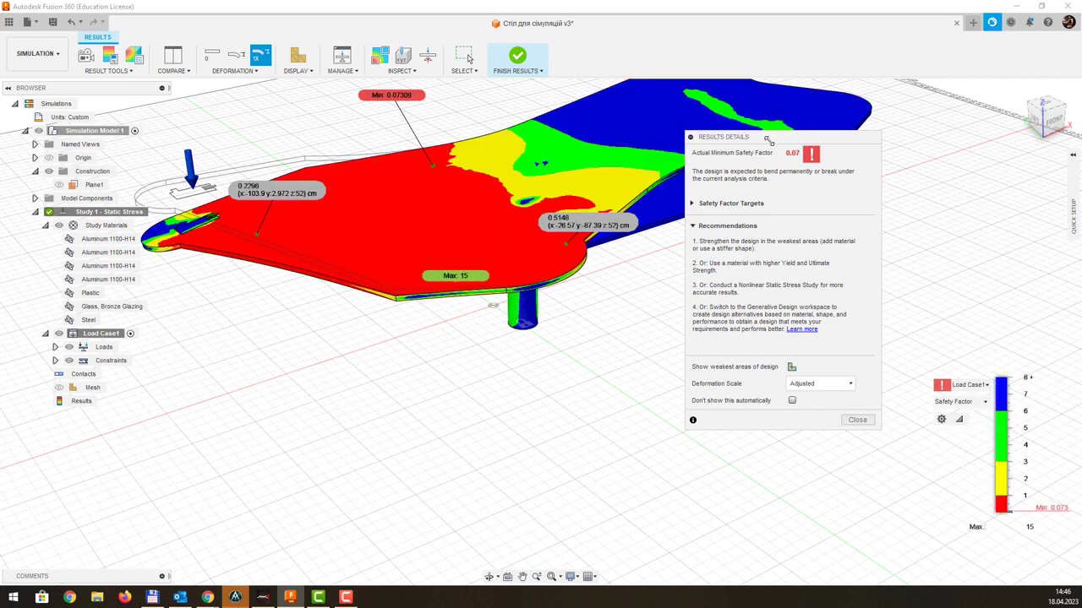
{"action": "left_click_drag", "start_coordinate": [767, 140], "coordinate": [849, 133]}
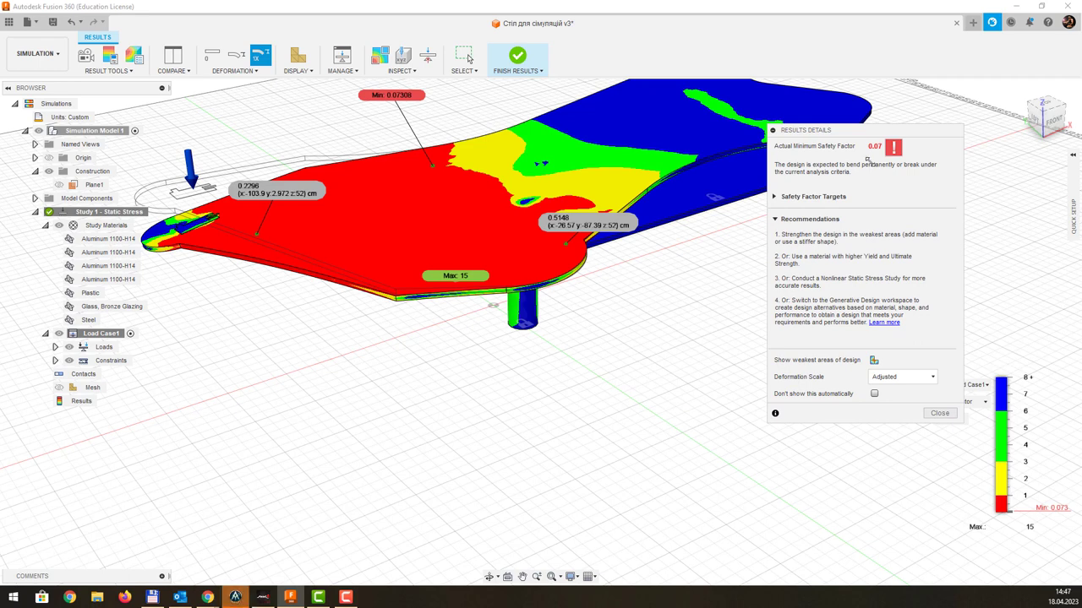
- Expand Safety Factor Targets to see the default upper 6.00 and lower 3.00 targets
{"action": "left_click", "coordinate": [773, 197]}
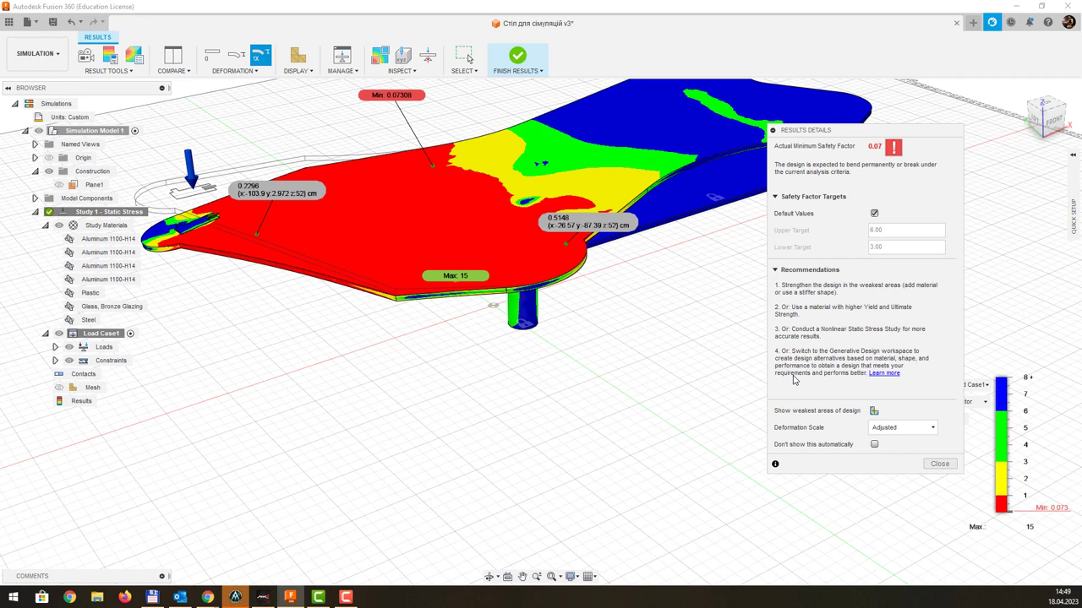
- Close Results Details, toggle the Min/Max labels, and move to the Render workspace
{"action": "left_click", "coordinate": [931, 464]}
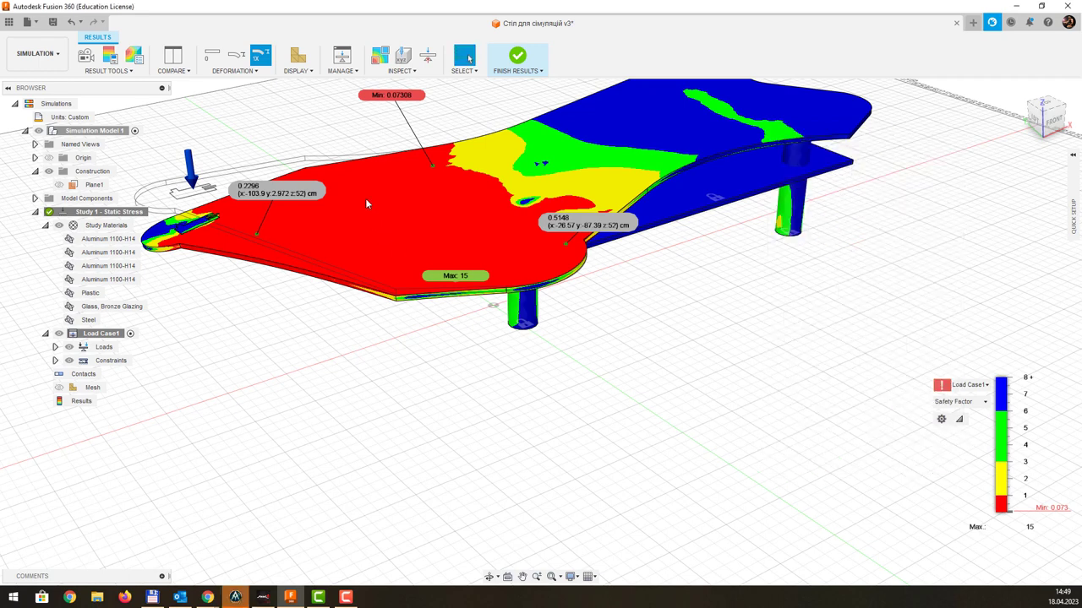
{"action": "middle_click_drag", "start_coordinate": [368, 194], "coordinate": [419, 299], "text": "shift"}
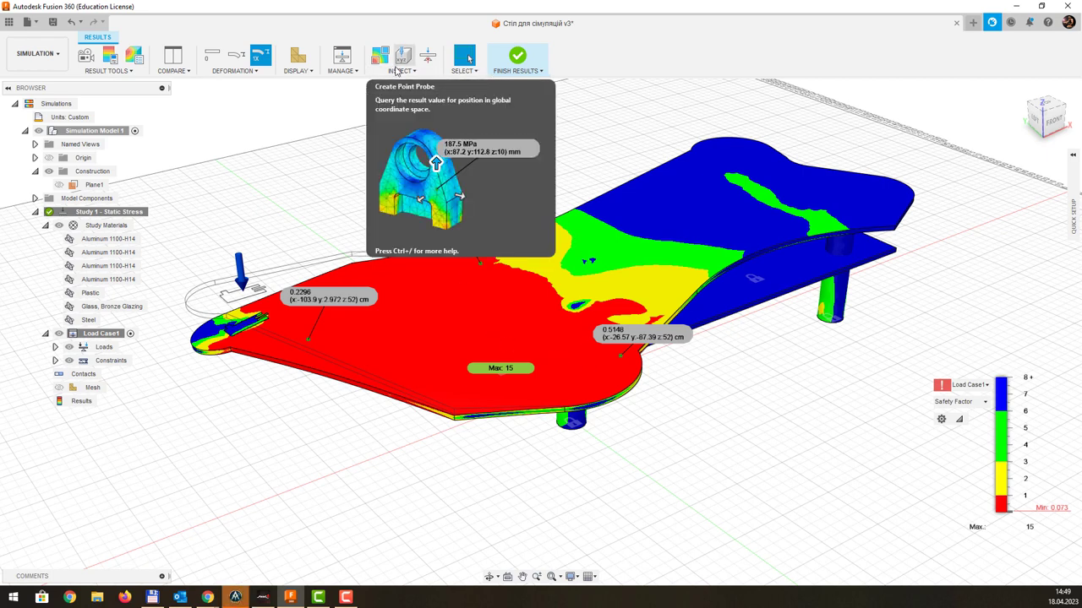
{"action": "left_click", "coordinate": [396, 71]}
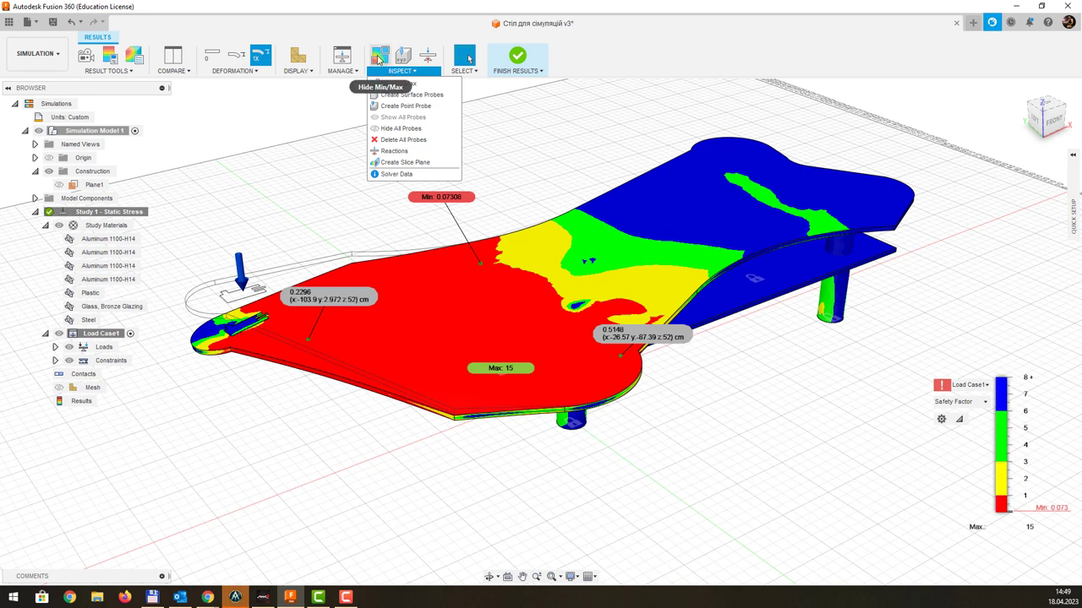
{"action": "left_click", "coordinate": [379, 58]}
{"action": "left_click", "coordinate": [379, 58]}
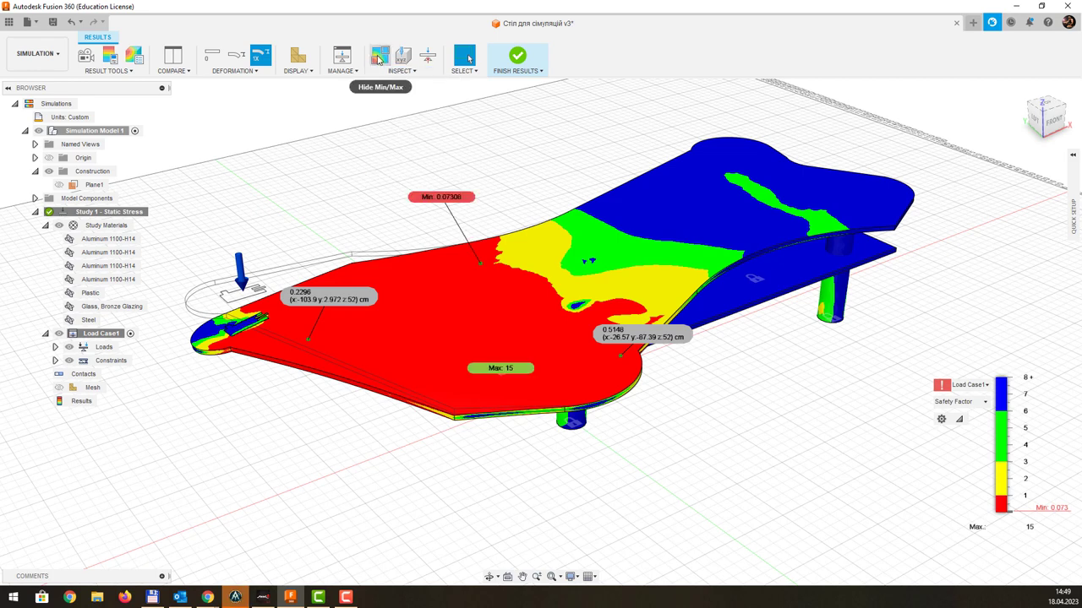
{"action": "left_click", "coordinate": [379, 58]}
{"action": "left_click", "coordinate": [379, 58]}
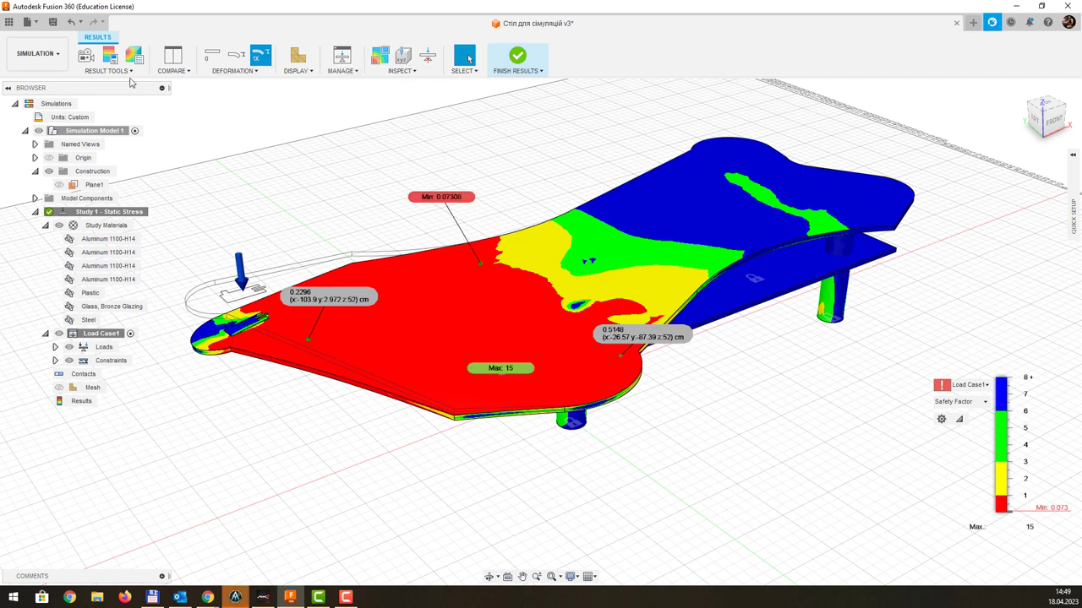
{"action": "left_click", "coordinate": [53, 63]}
{"action": "left_click", "coordinate": [47, 122]}
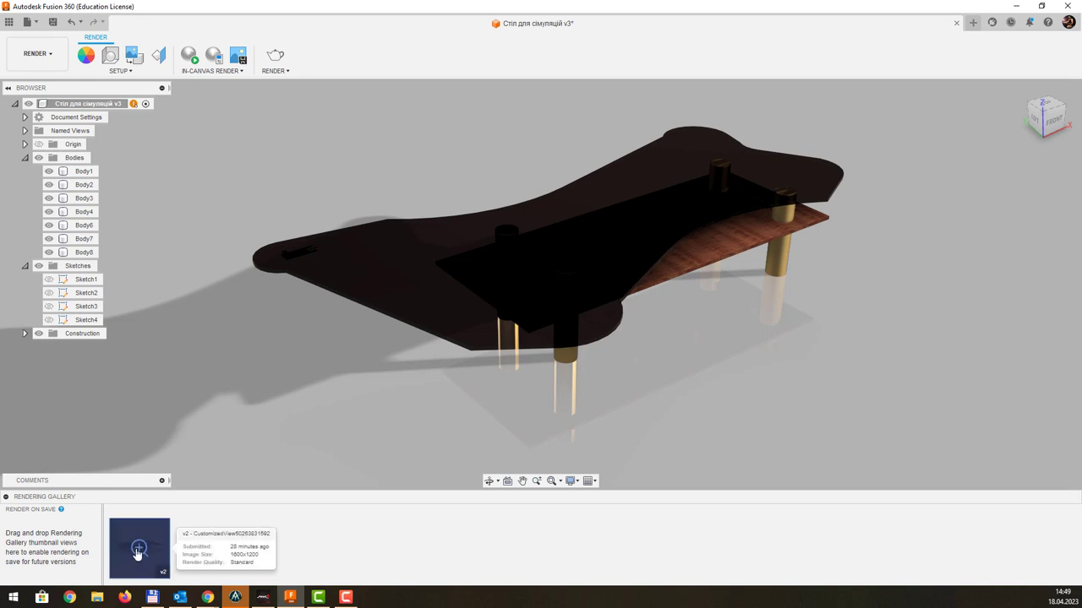
- Open the finished render from the Rendering Gallery and download it as a JPEG to the Desktop
{"action": "double_click", "coordinate": [136, 551]}
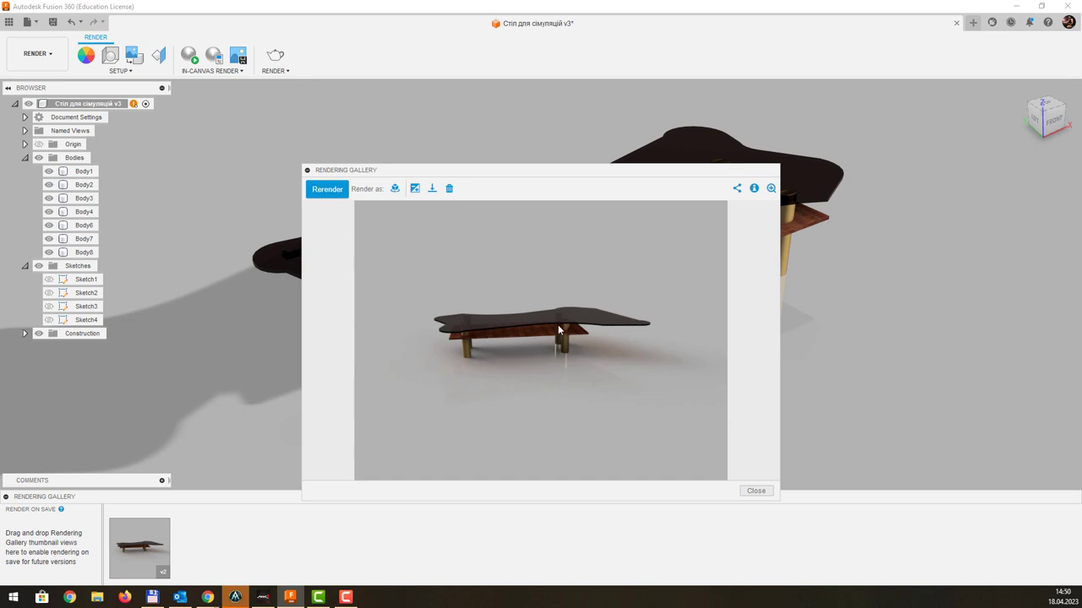
{"action": "left_click", "coordinate": [432, 188]}
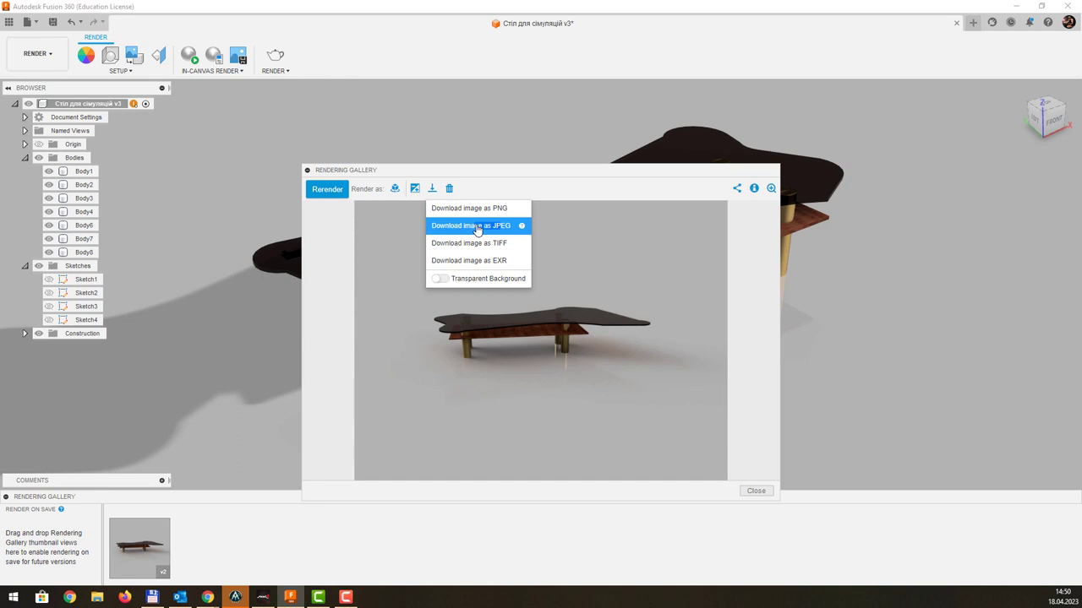
{"action": "left_click", "coordinate": [478, 226]}
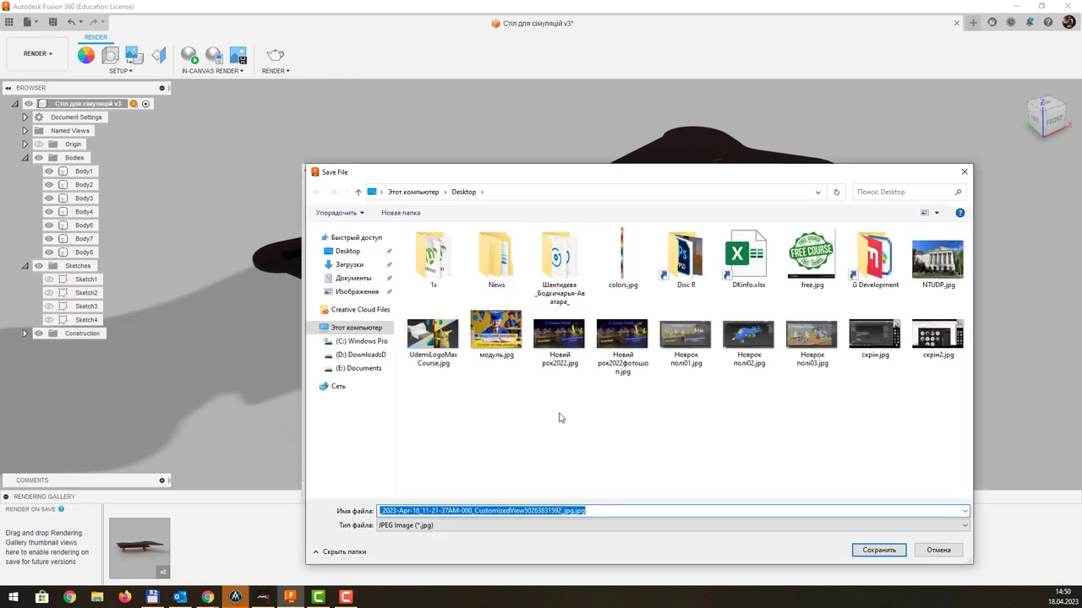
{"action": "left_click", "coordinate": [866, 551]}
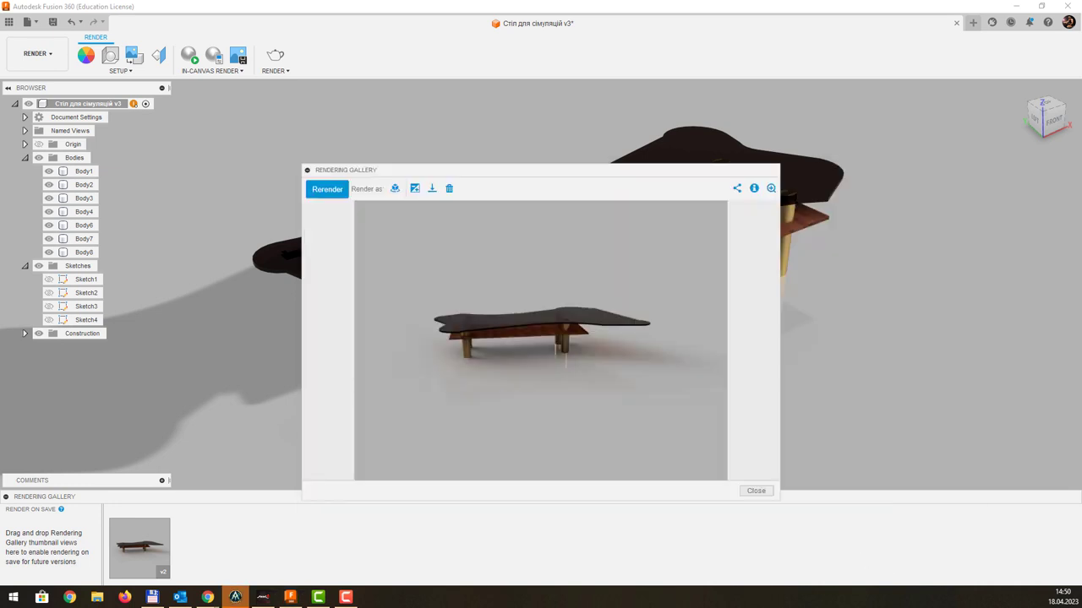
- Zoom in and out on the saved table render JPEG, then close Windows Photo Viewer
{"action": "scroll", "coordinate": [512, 217], "scroll_direction": "up", "scroll_amount": 1}
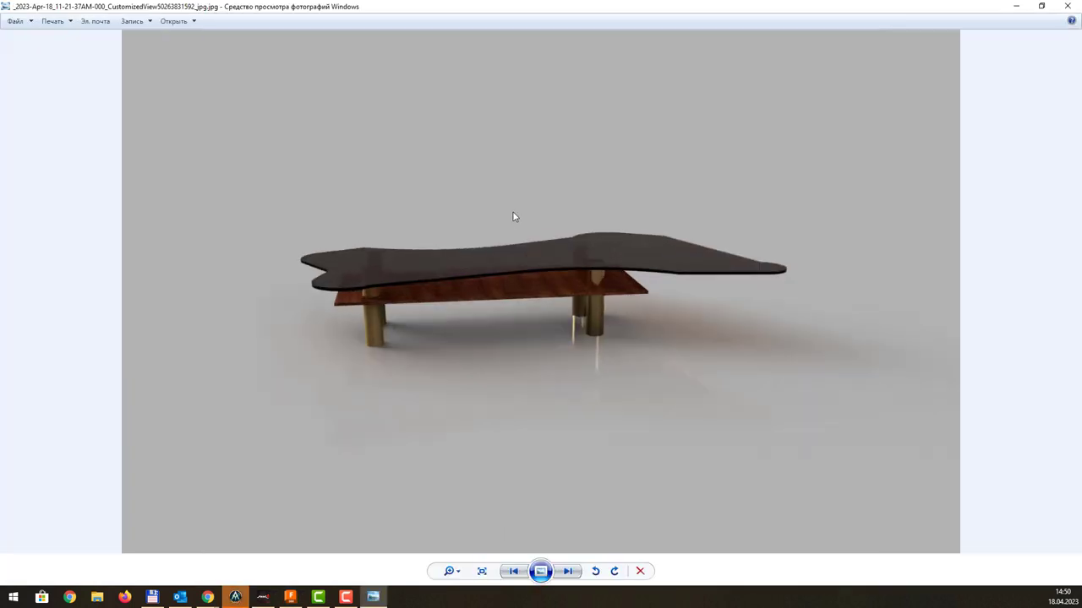
{"action": "scroll", "coordinate": [512, 213], "scroll_direction": "up", "scroll_amount": 1}
{"action": "scroll", "coordinate": [542, 230], "scroll_direction": "down", "scroll_amount": 1}
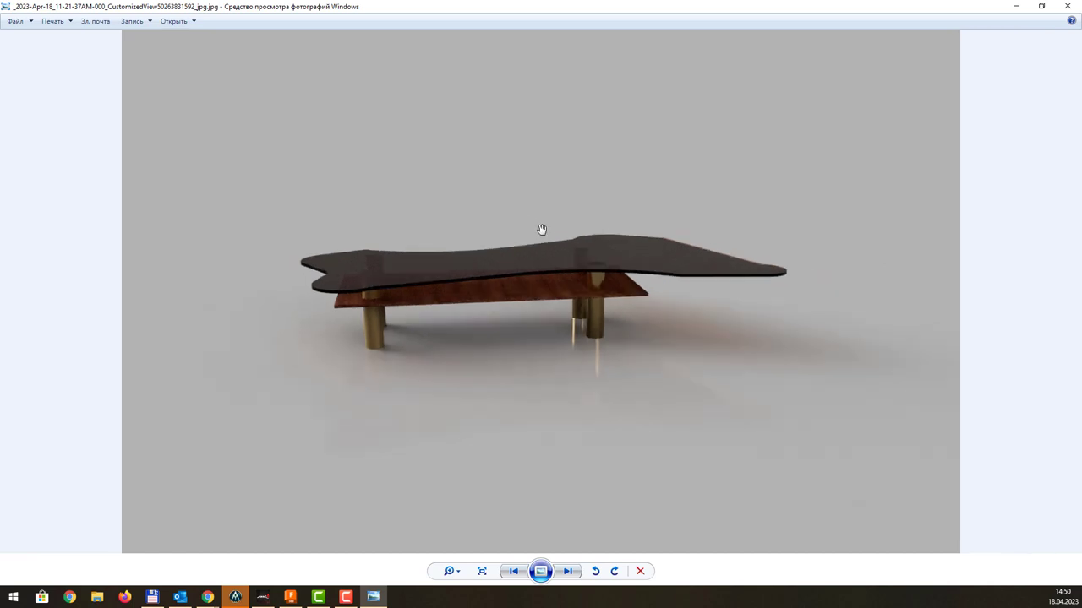
{"action": "scroll", "coordinate": [542, 230], "scroll_direction": "up", "scroll_amount": 1}
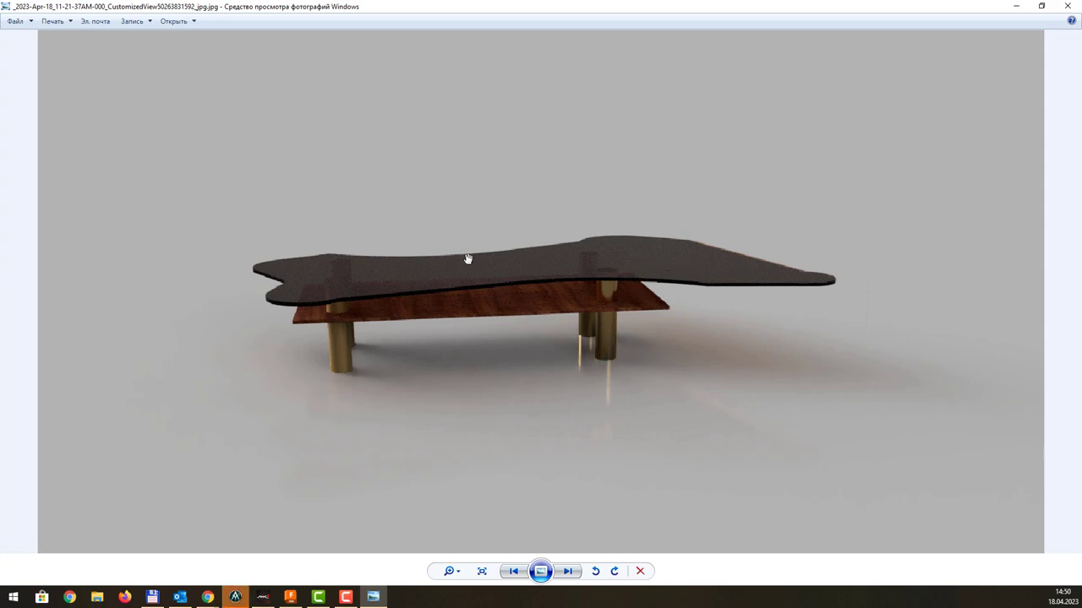
{"action": "scroll", "coordinate": [374, 262], "scroll_direction": "down", "scroll_amount": 1}
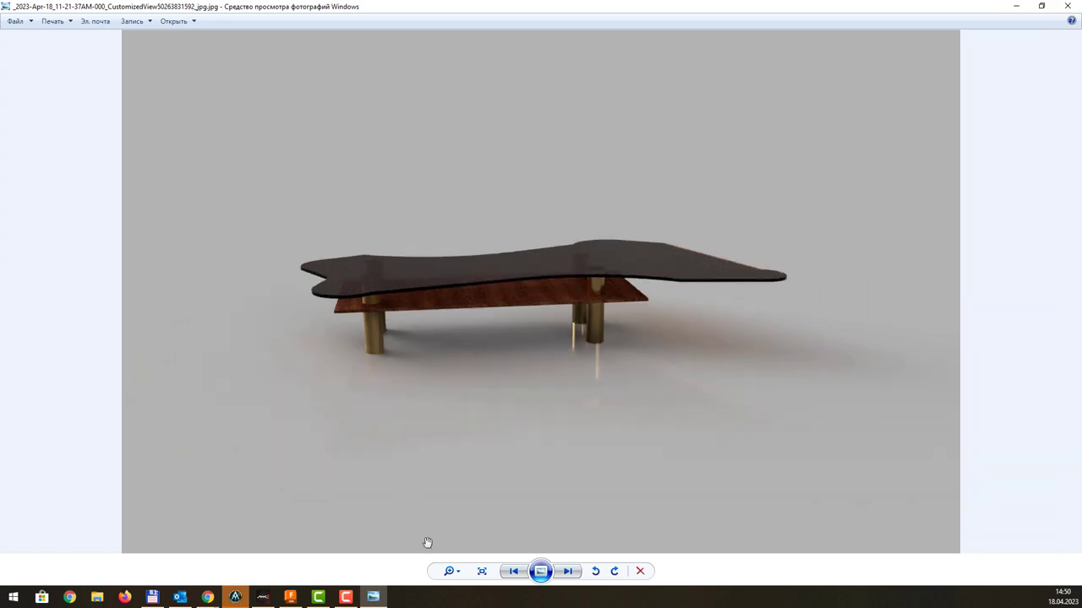
{"action": "left_click", "coordinate": [449, 574]}
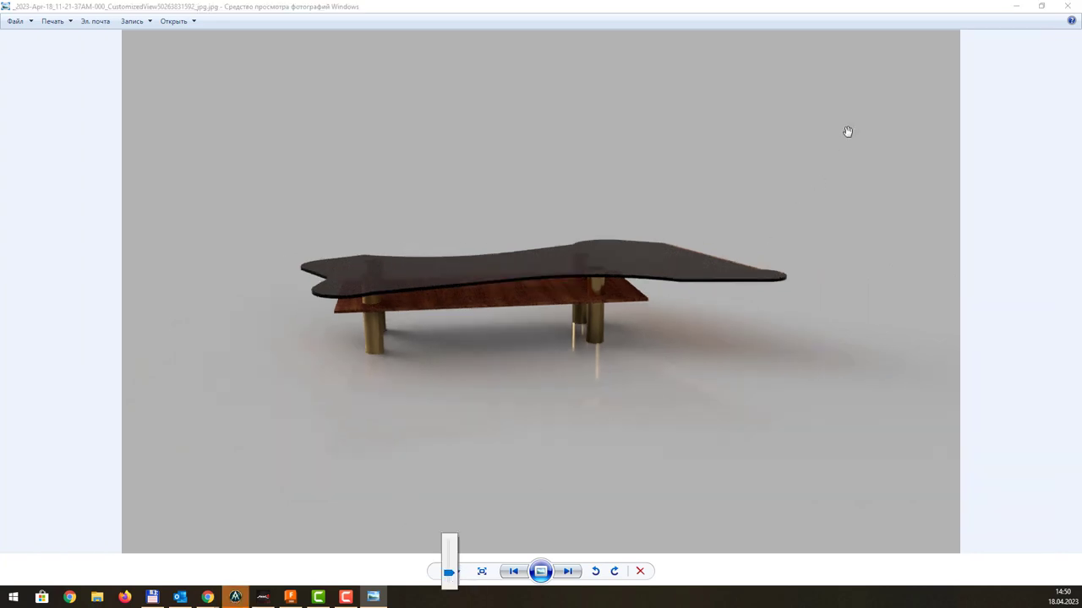
{"action": "left_click", "coordinate": [1066, 6]}
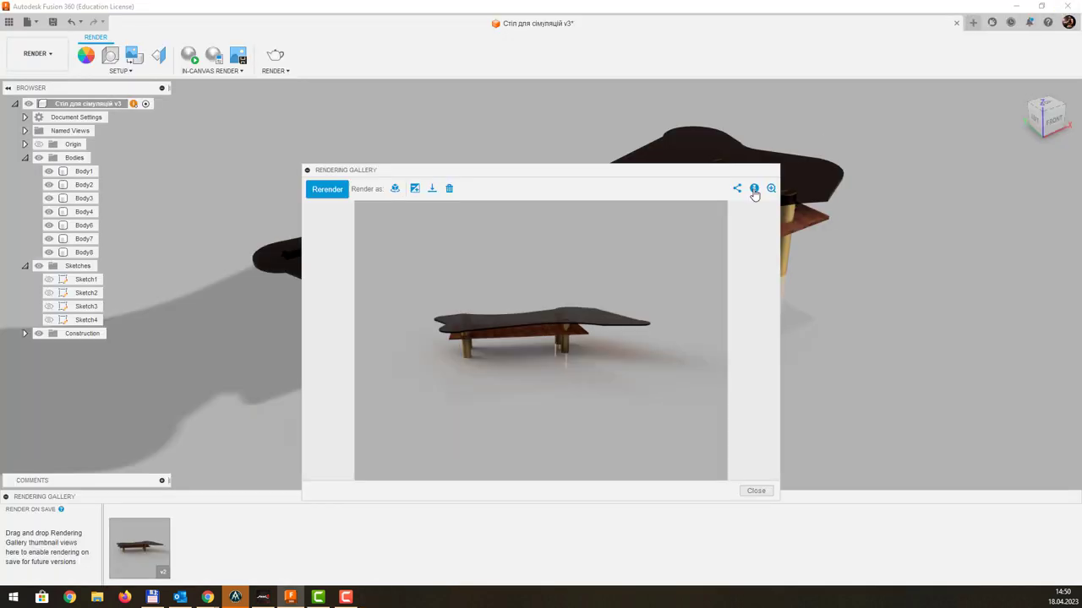
- Close the Rendering Gallery and switch back to the DESIGN workspace
{"action": "left_click", "coordinate": [755, 491]}
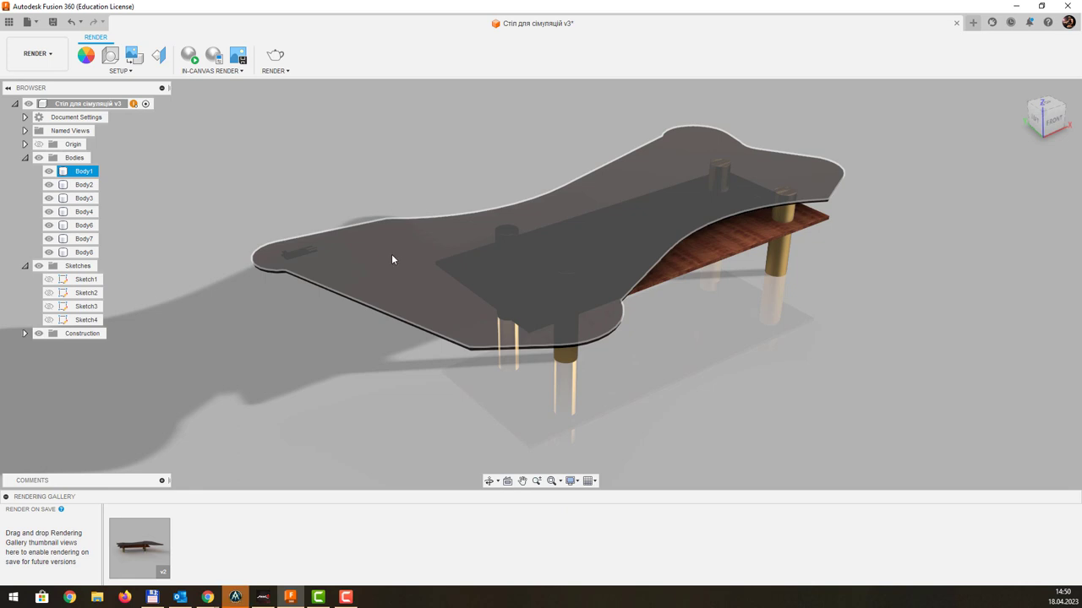
{"action": "left_click", "coordinate": [54, 72]}
{"action": "left_click", "coordinate": [46, 81]}
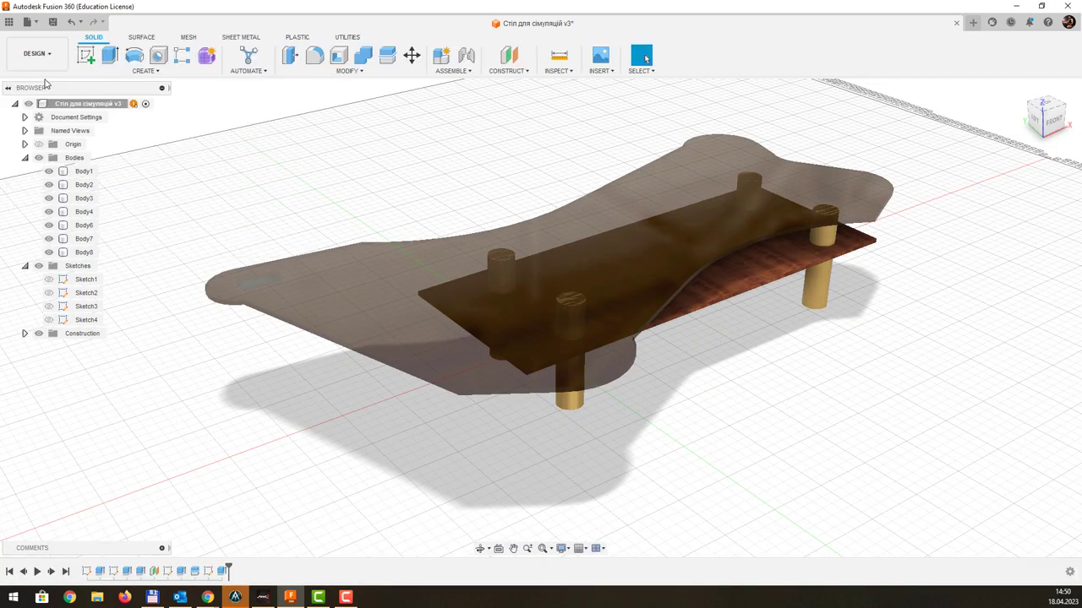